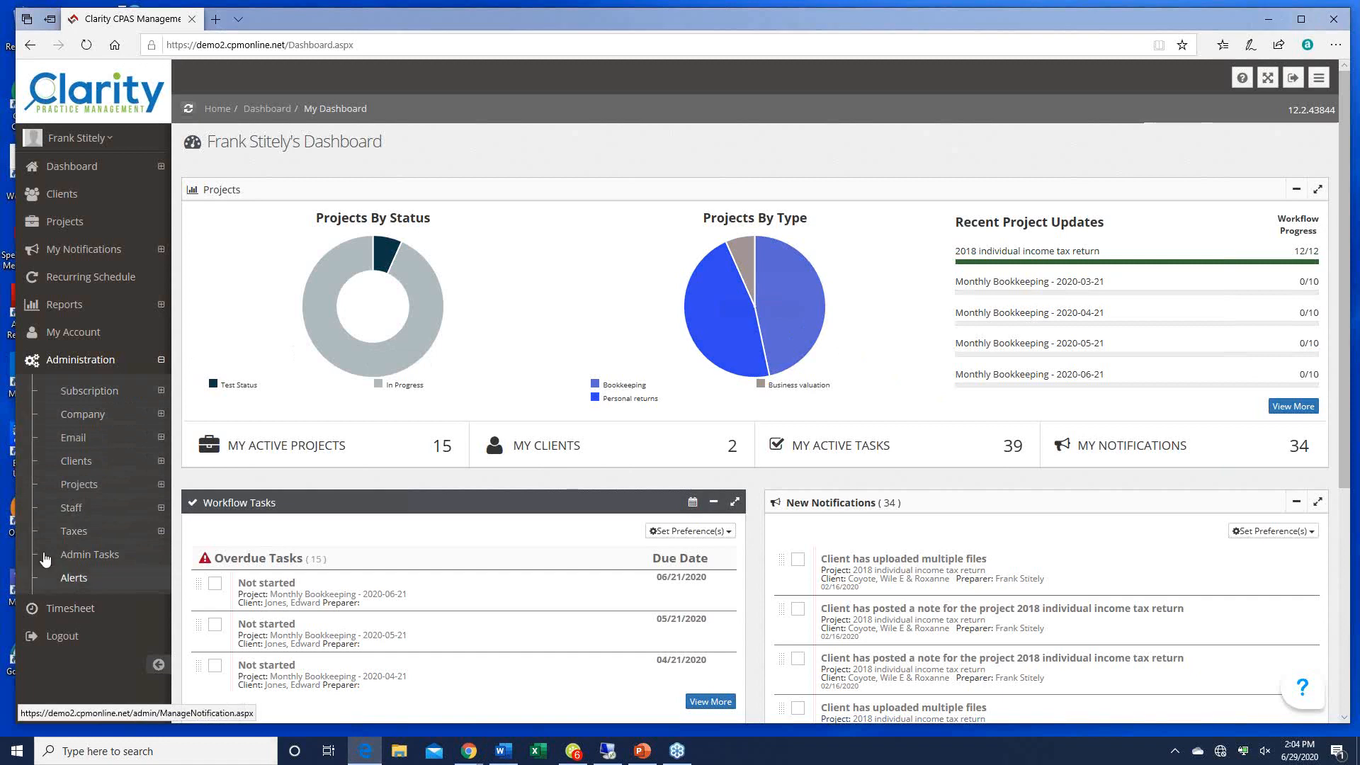
# Step: Start a new staff user account under Manage User Accounts with the System Admin role
pyautogui.click(74, 510)
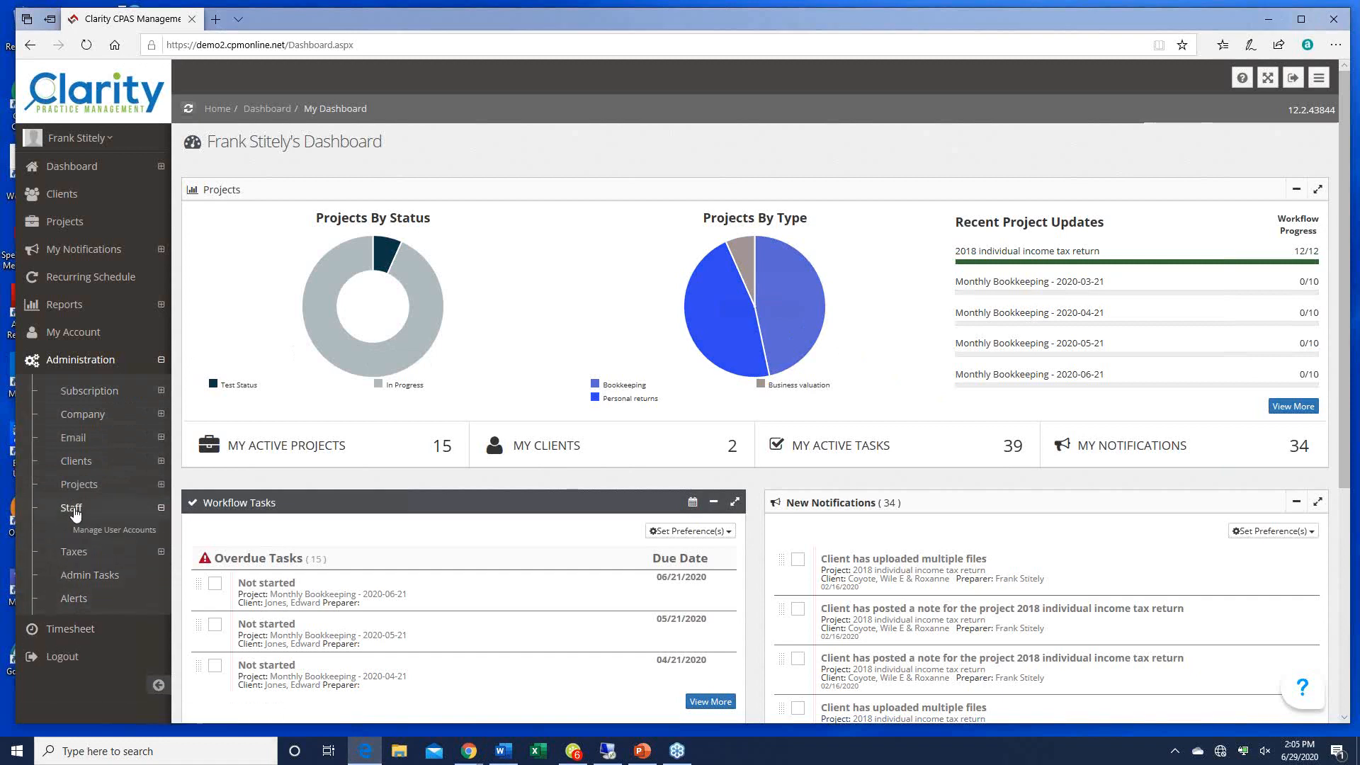
pyautogui.click(114, 530)
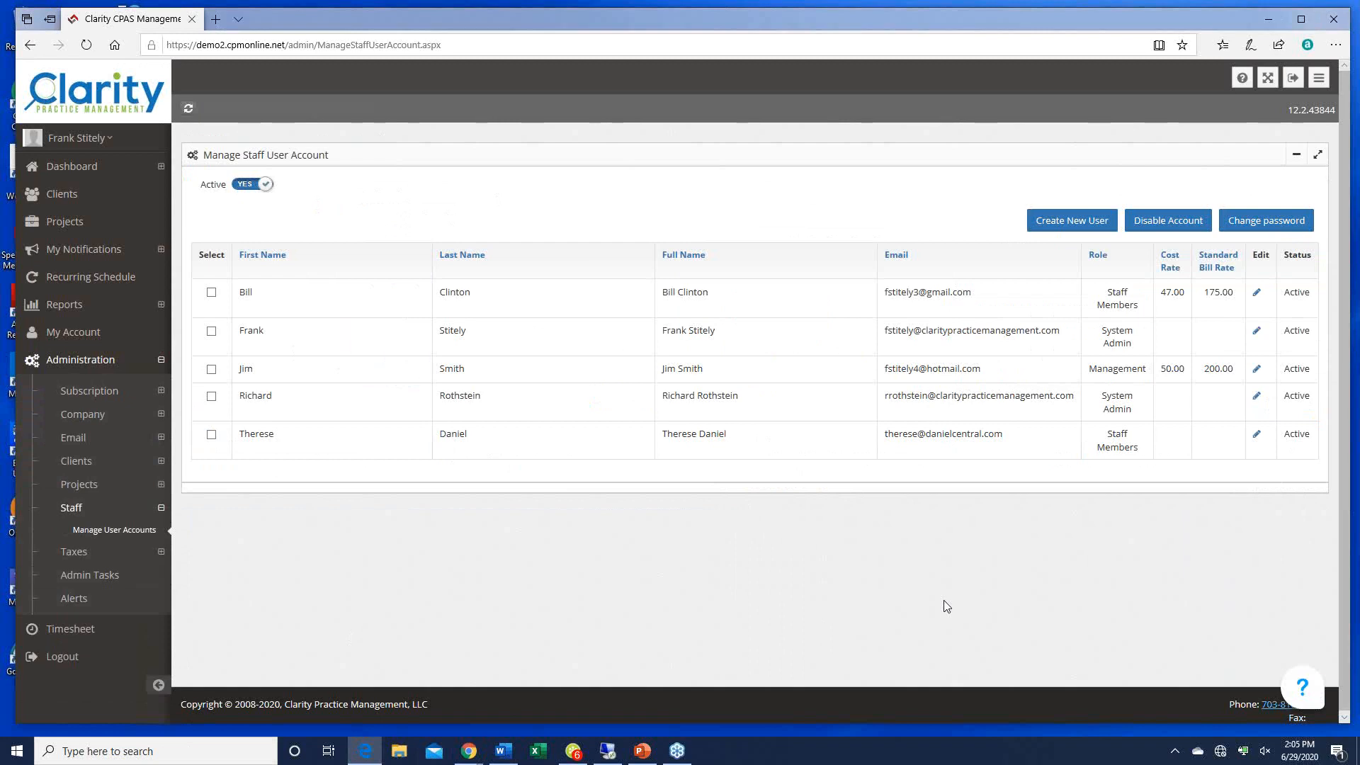
pyautogui.click(1071, 223)
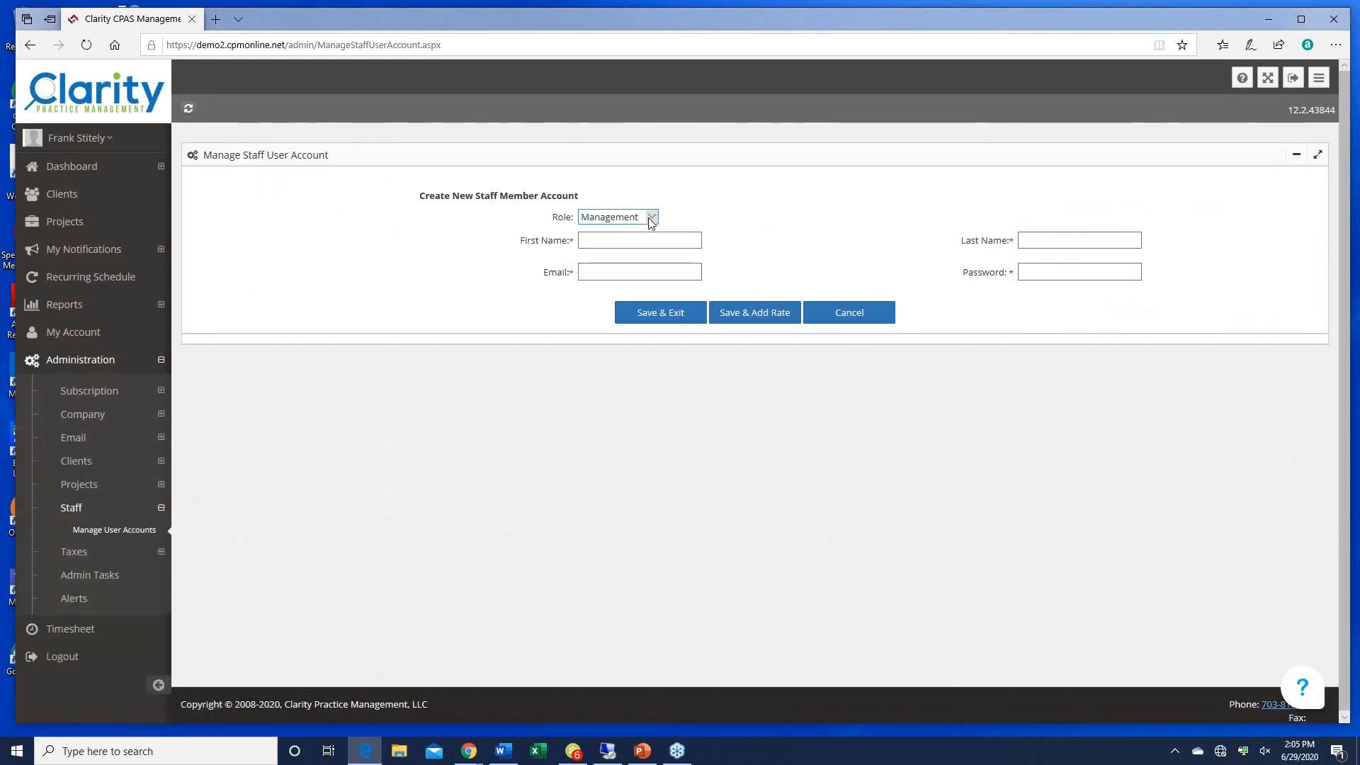
pyautogui.click(653, 221)
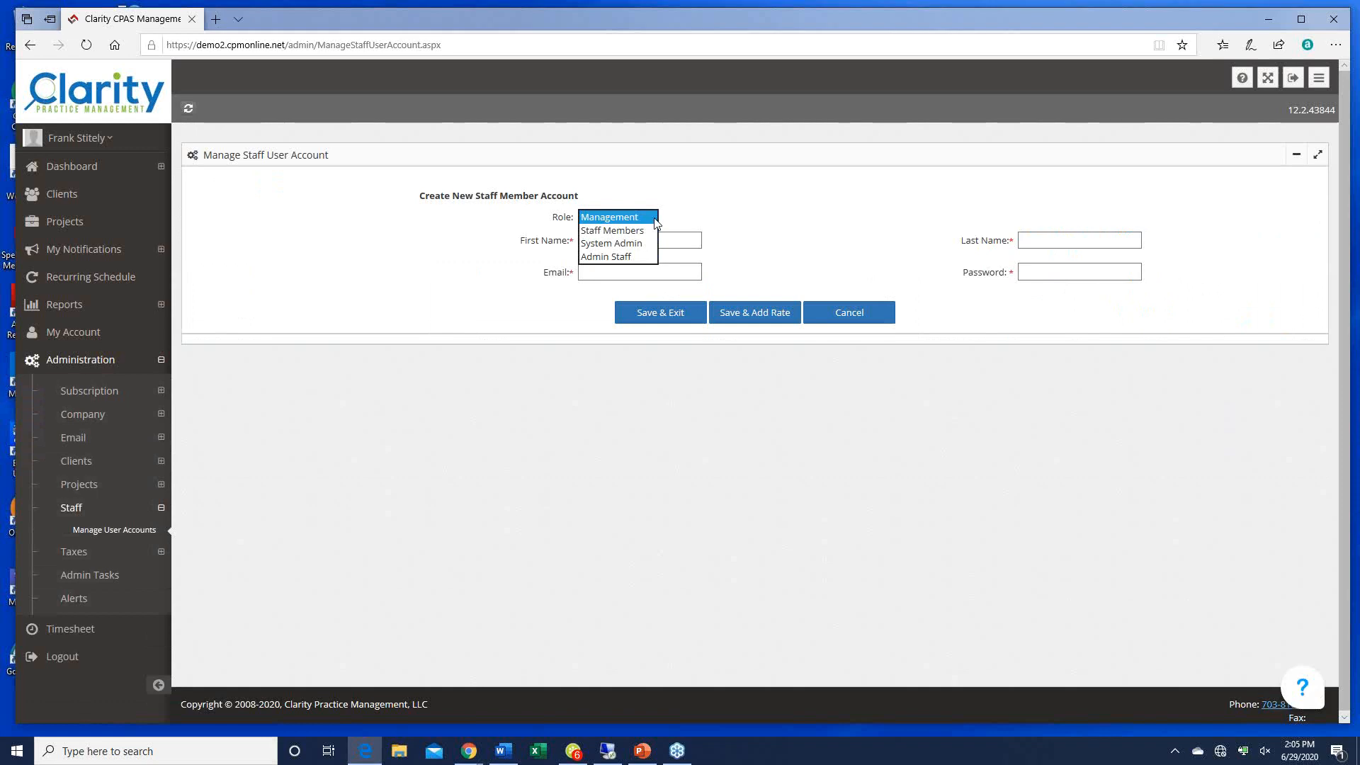
pyautogui.click(613, 243)
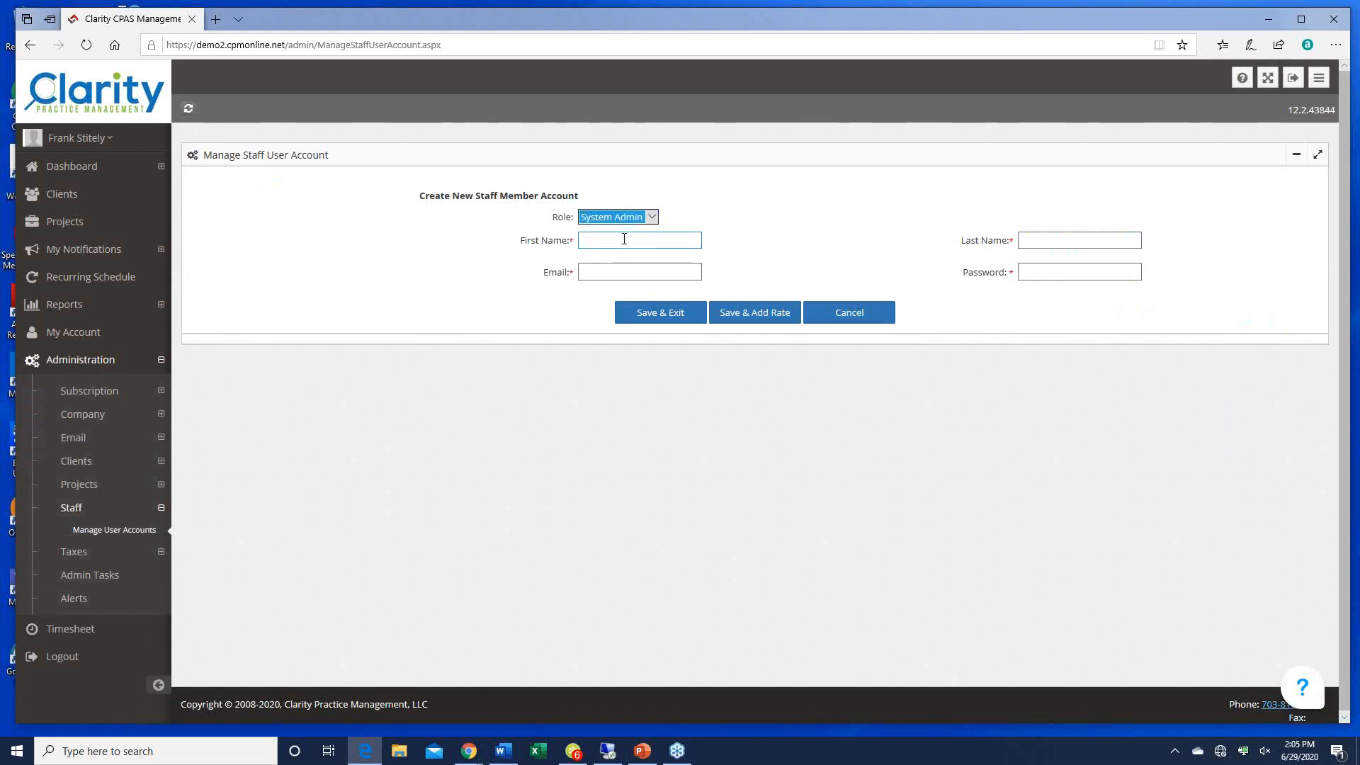
# Step: Enter the staff member's first and last name, e-mail address and account password
pyautogui.press('Tab')
pyautogui.write('Ton')
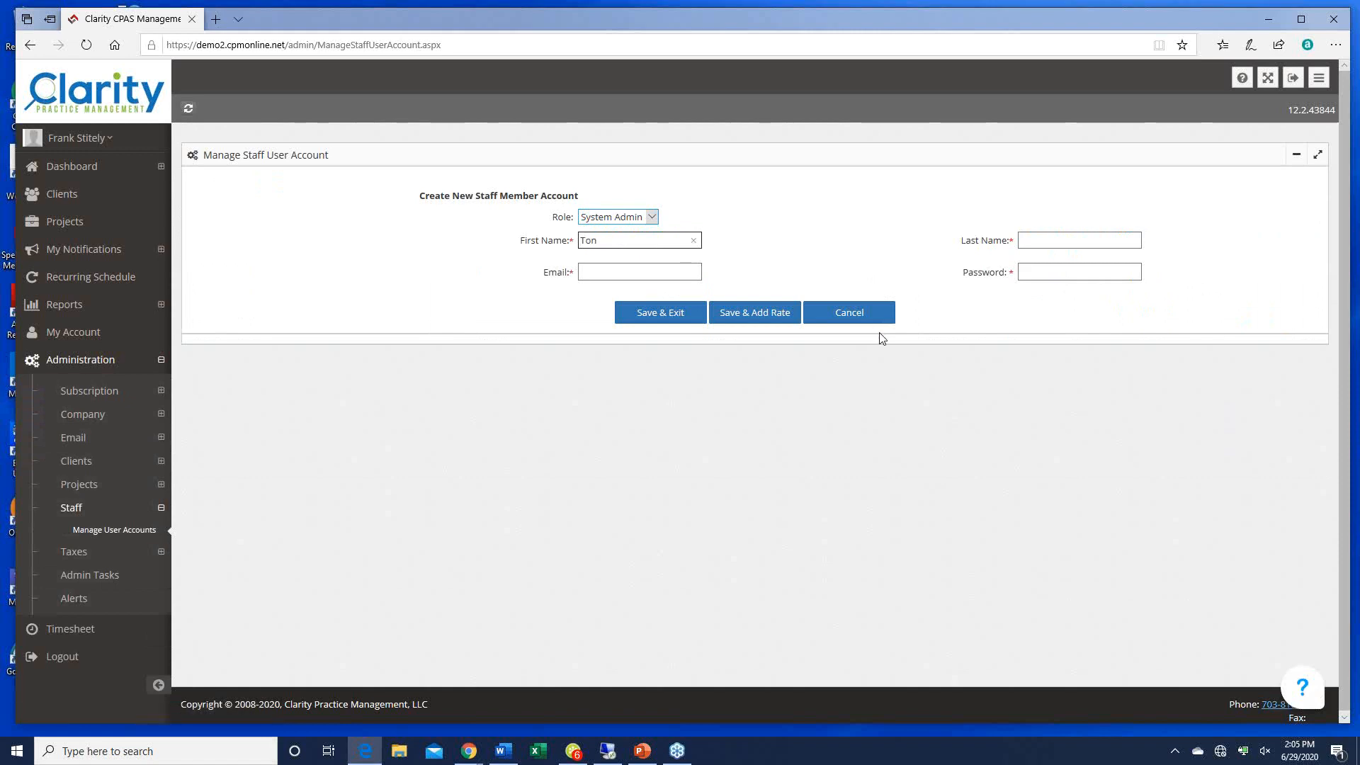
pyautogui.write('y')
pyautogui.press('Tab')
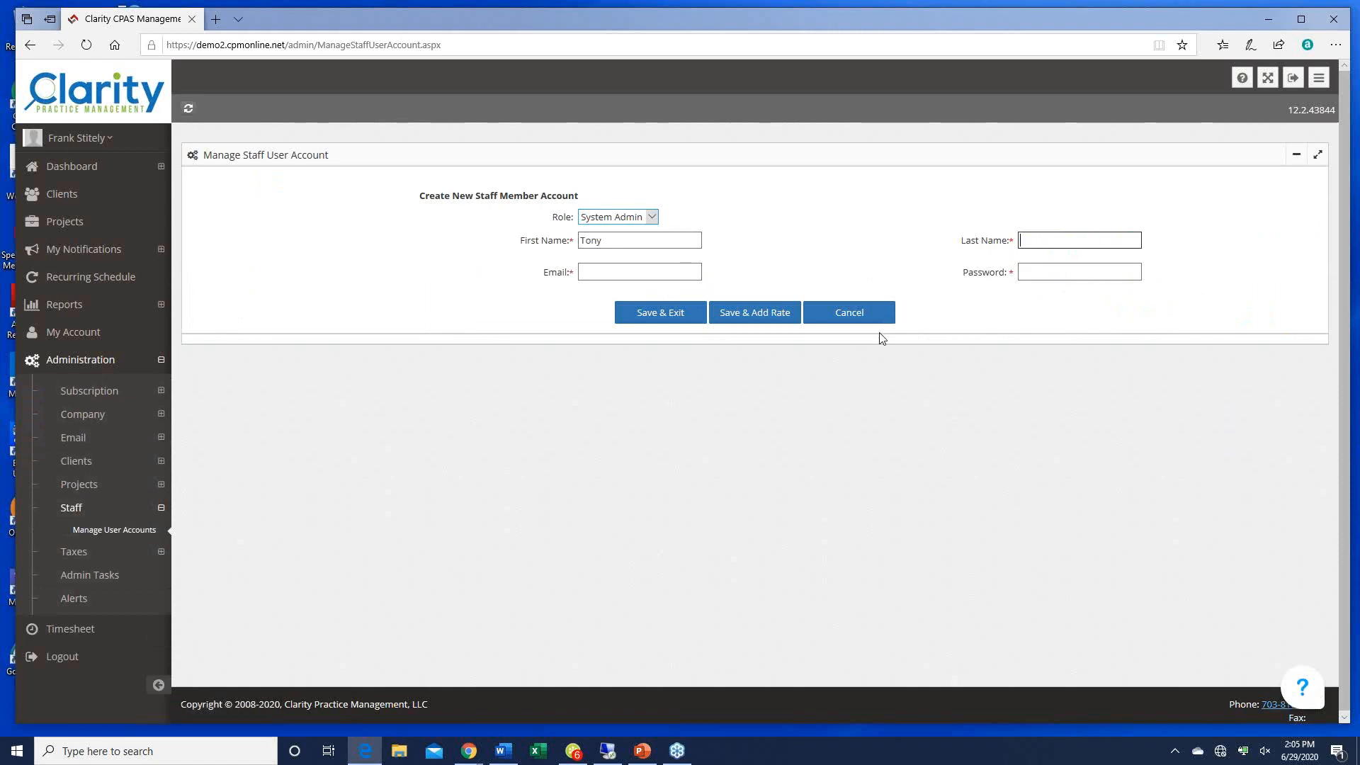
pyautogui.write('Soprano')
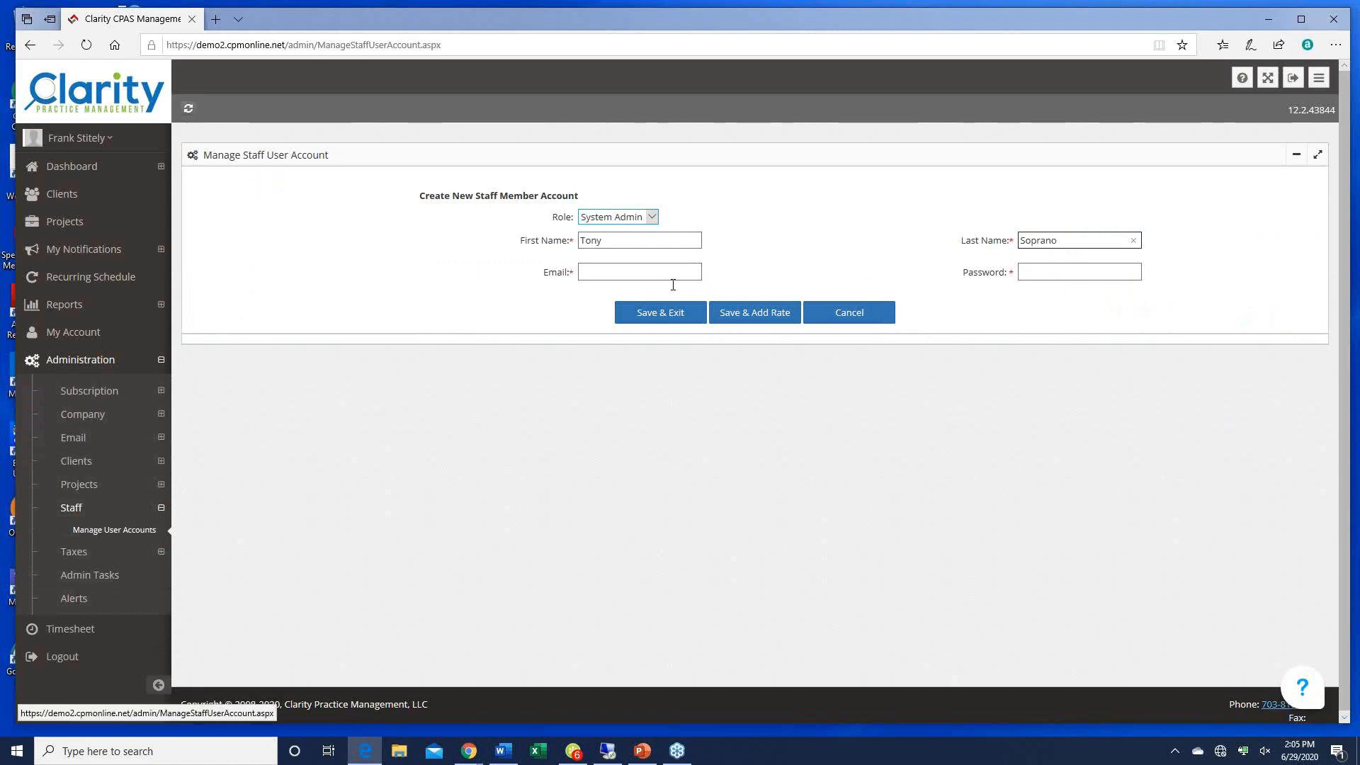
pyautogui.click(659, 241)
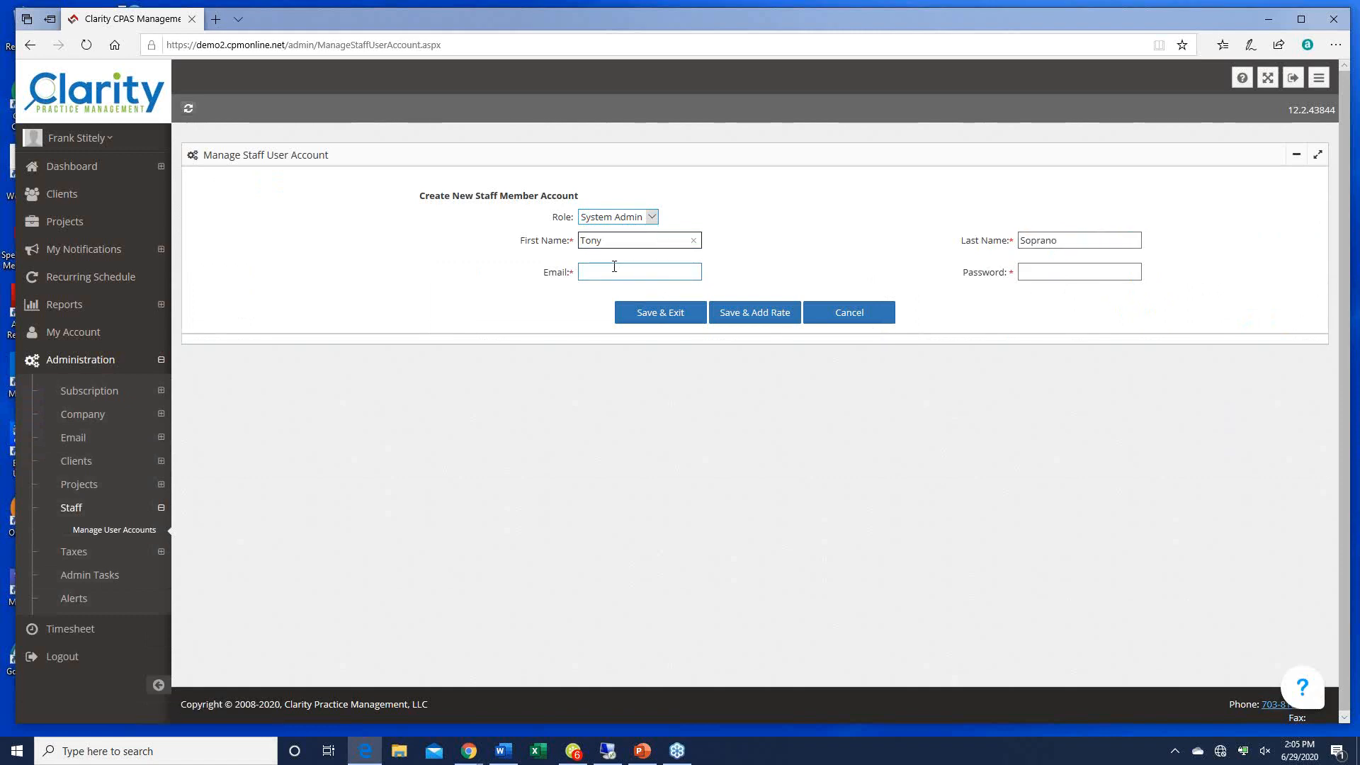
pyautogui.click(616, 271)
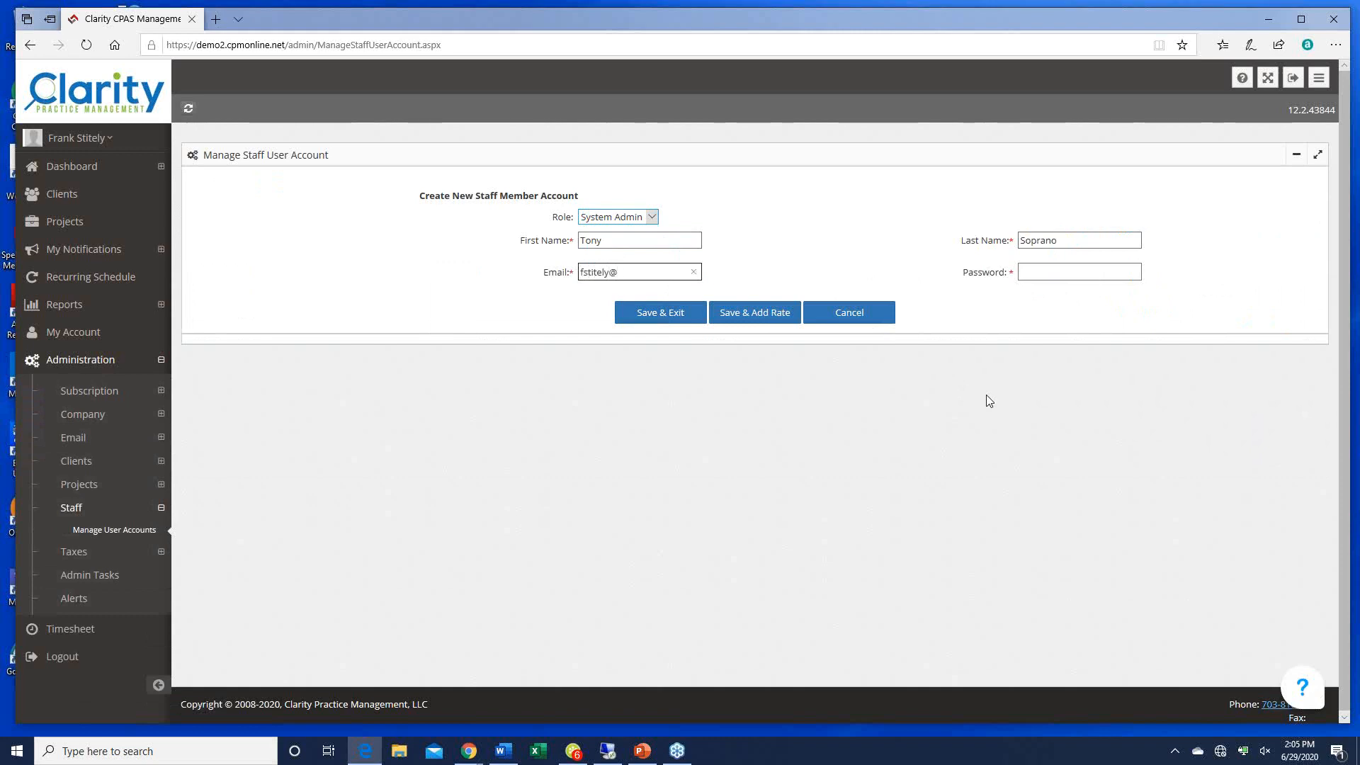
pyautogui.press('Tab')
pyautogui.write('p')
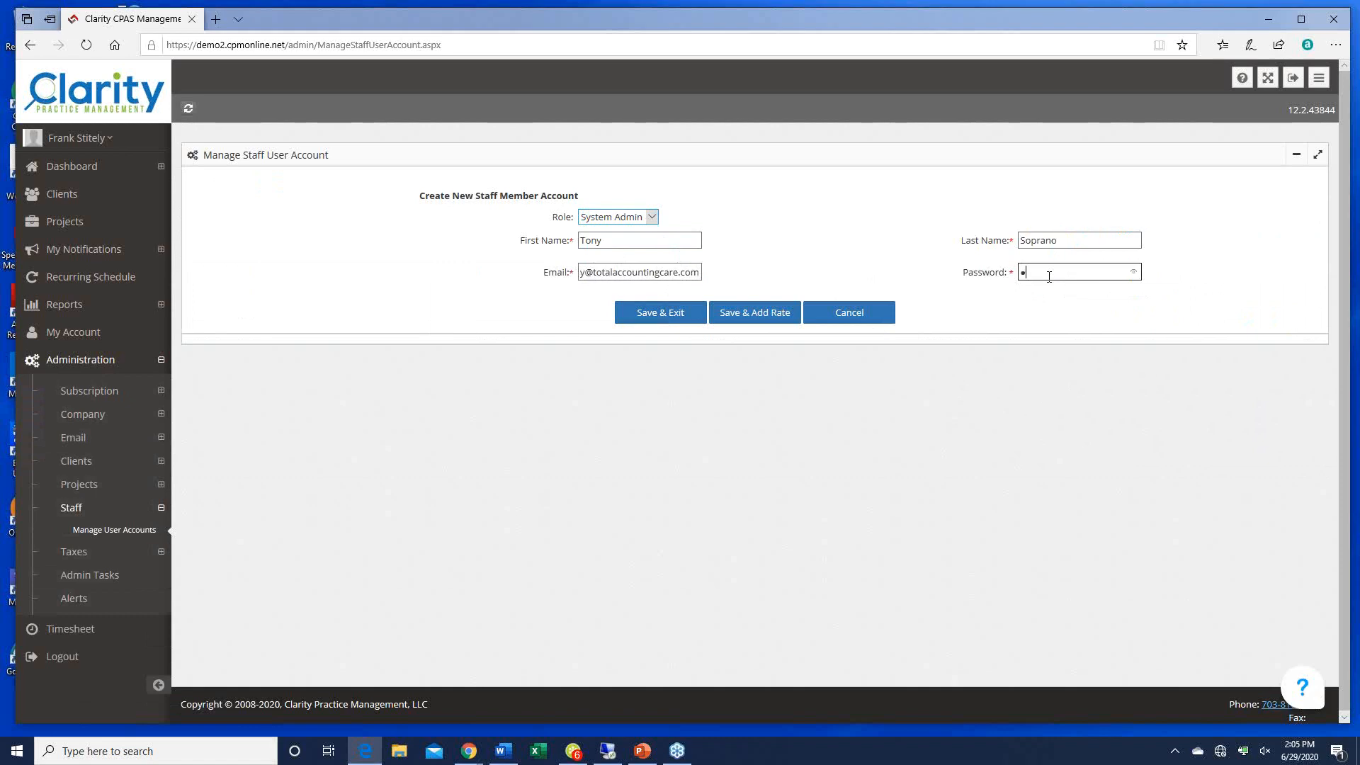
pyautogui.write('assword1')
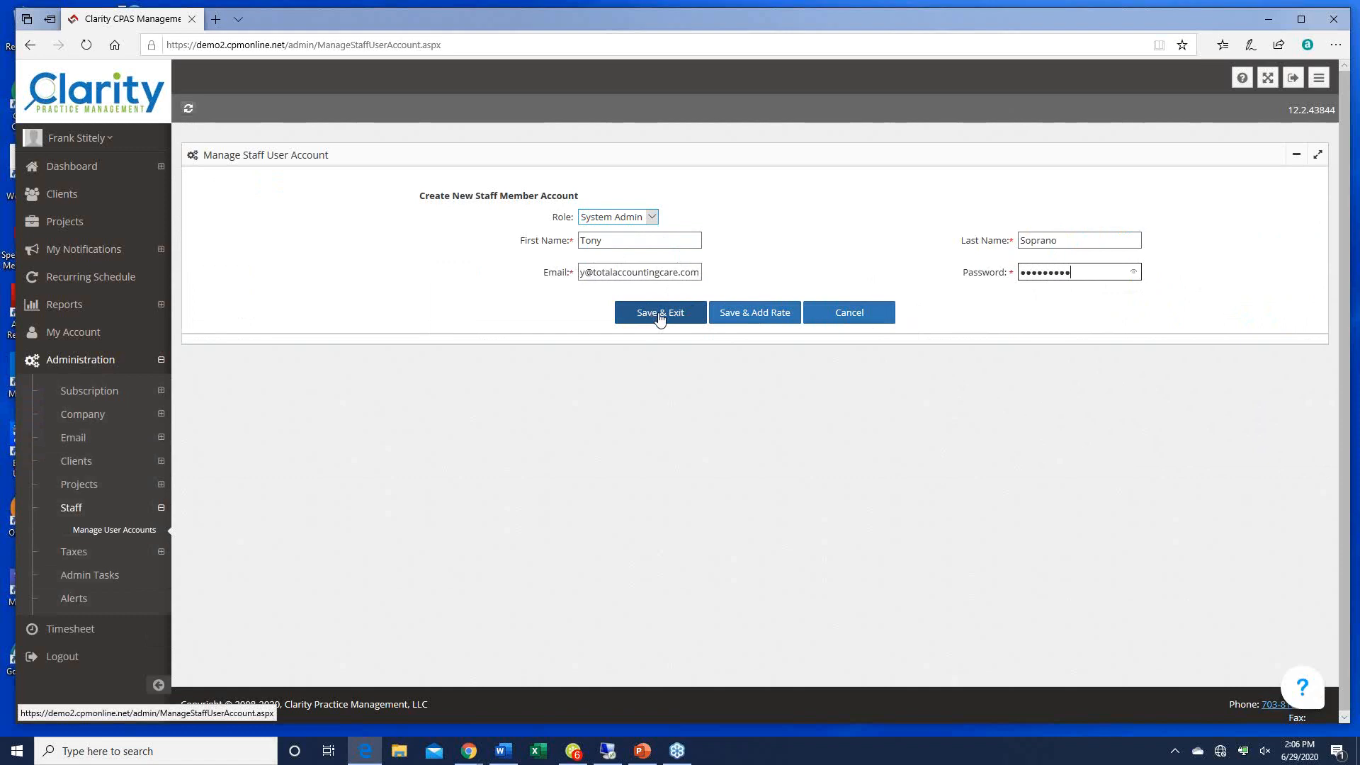
# Step: Save the staff account and add a 50.00 cost rate starting 06/29/2020
pyautogui.click(747, 317)
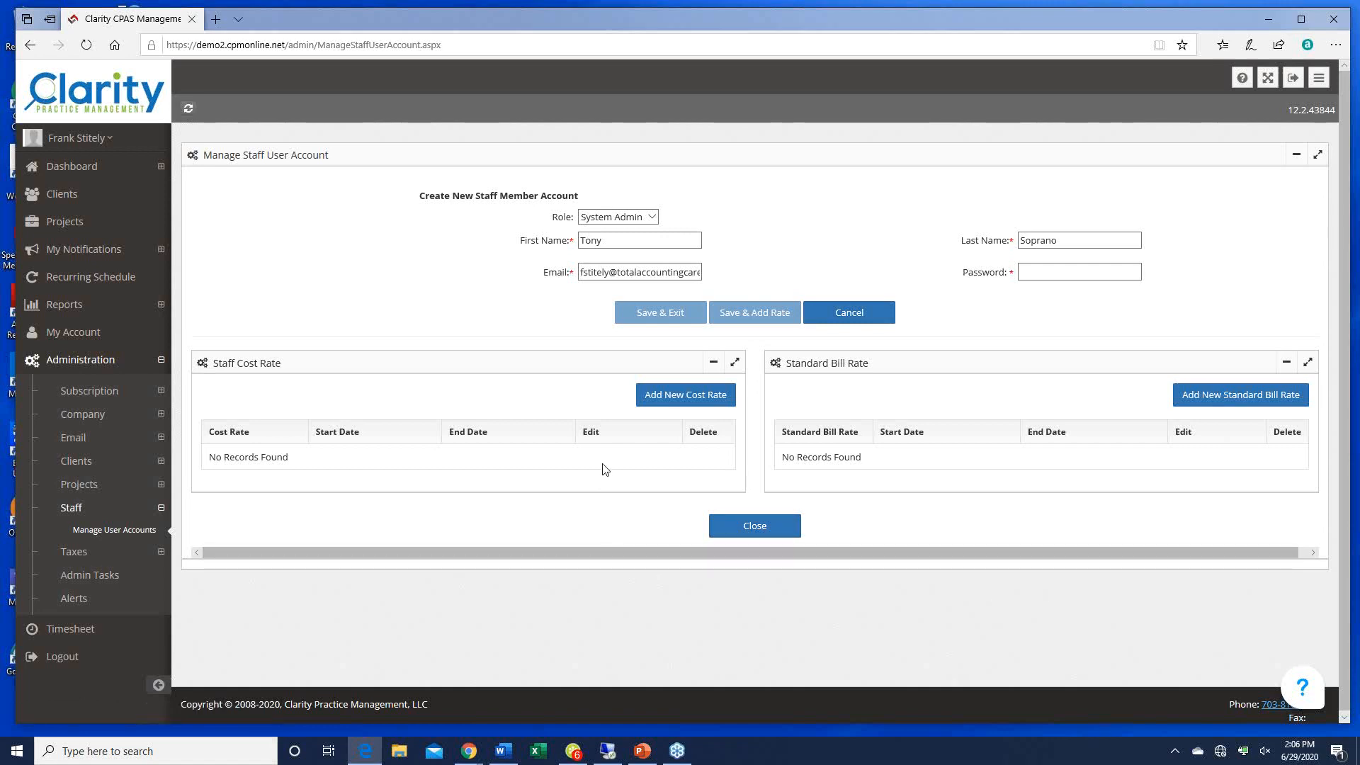
pyautogui.click(670, 398)
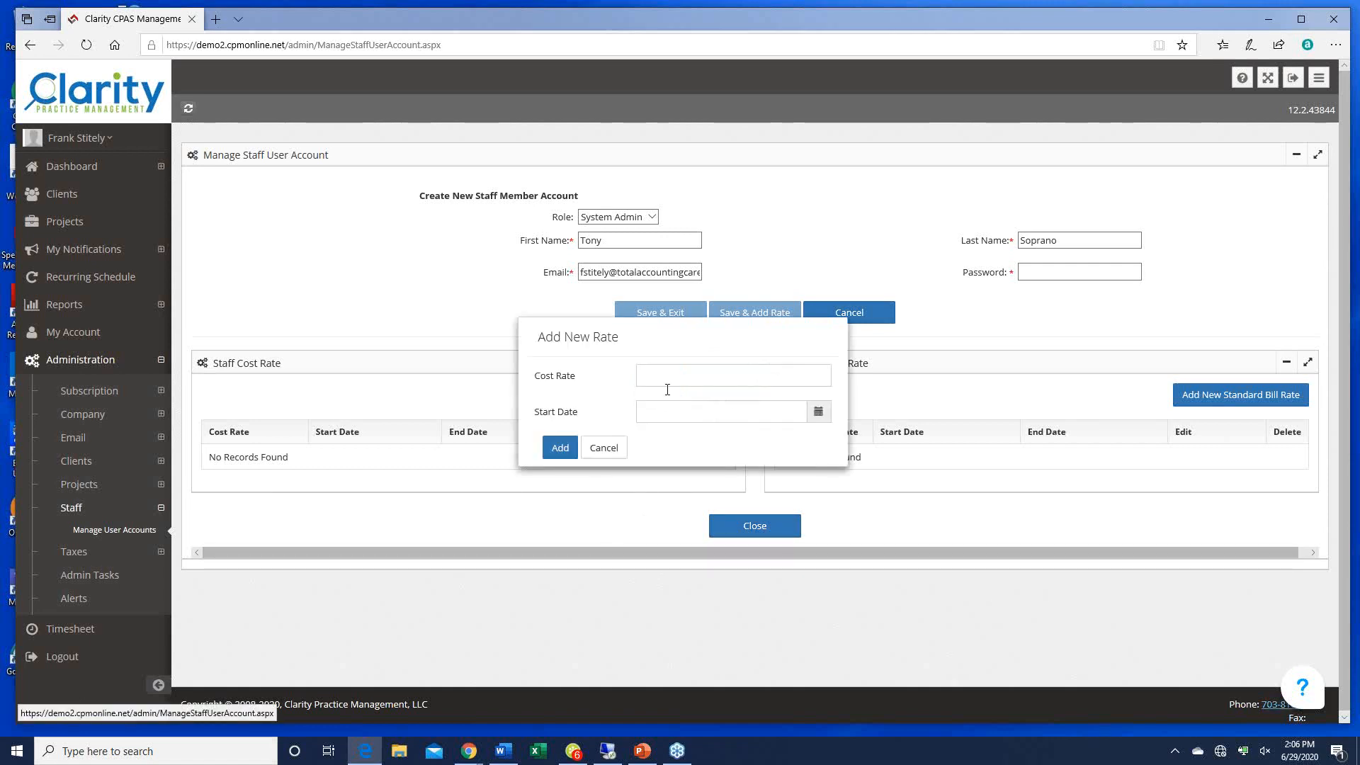
pyautogui.click(665, 377)
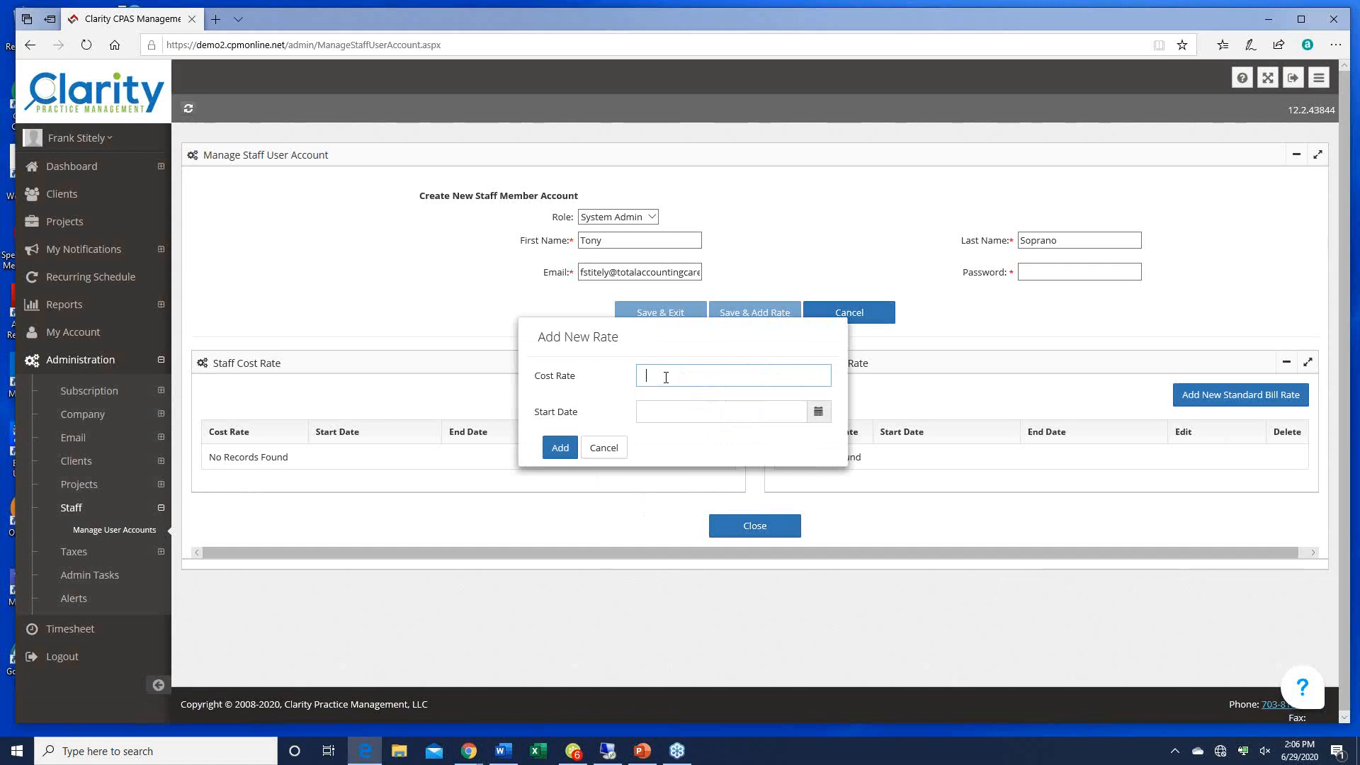
pyautogui.write('50.00')
pyautogui.click(687, 412)
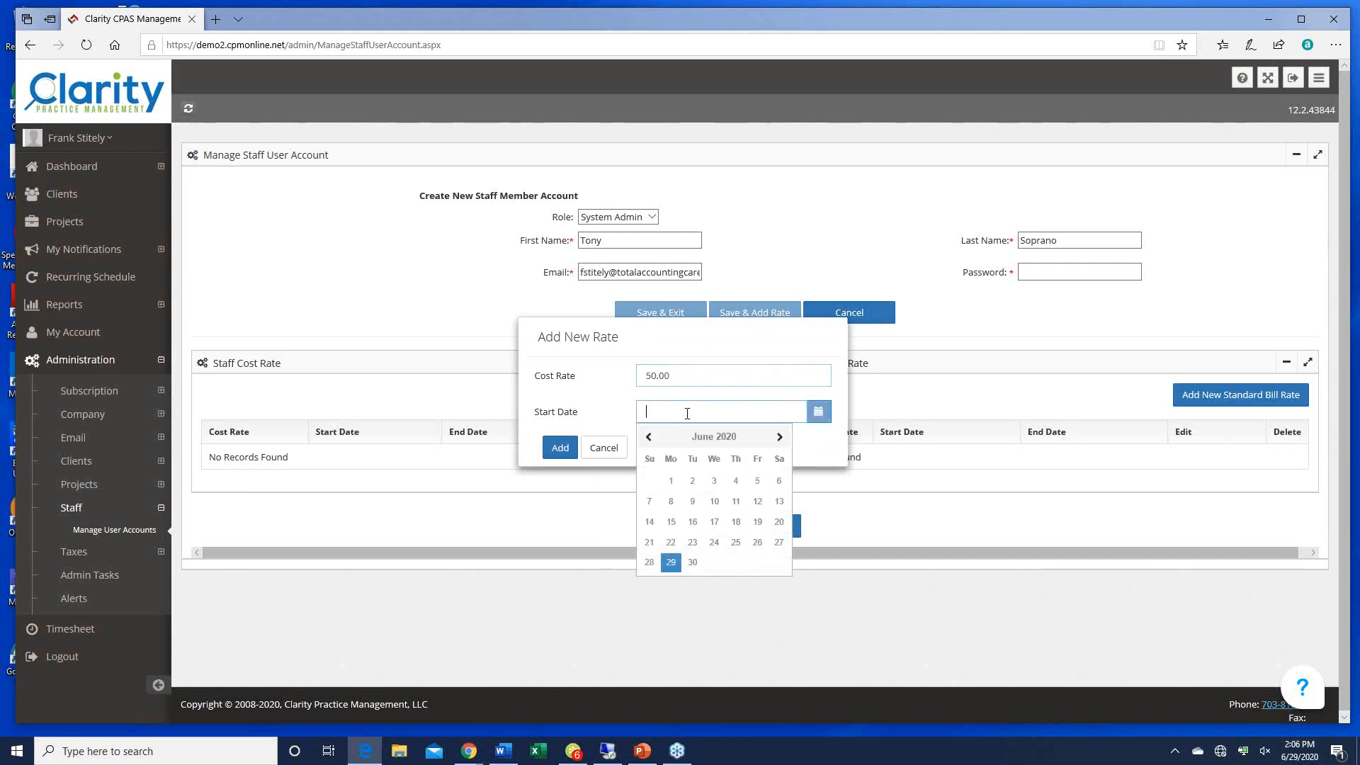
pyautogui.click(671, 563)
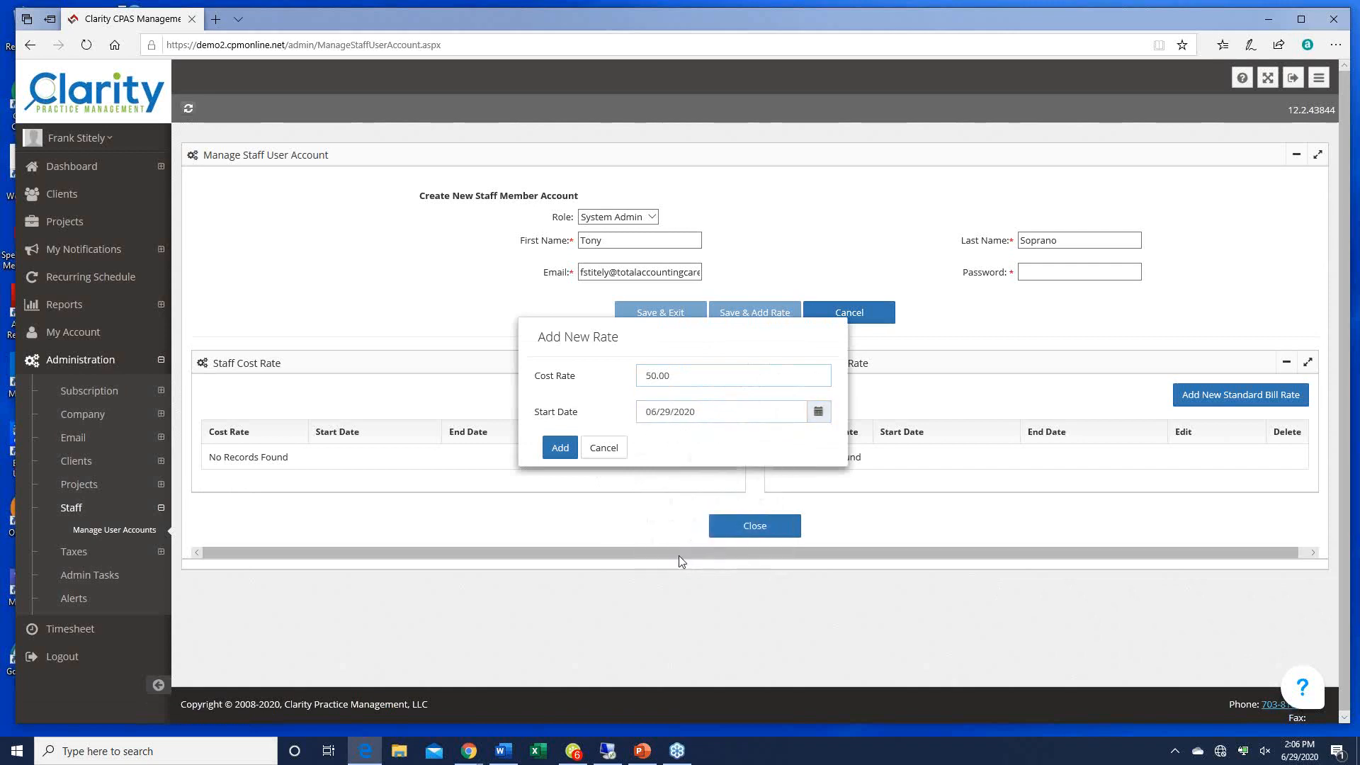
pyautogui.click(560, 456)
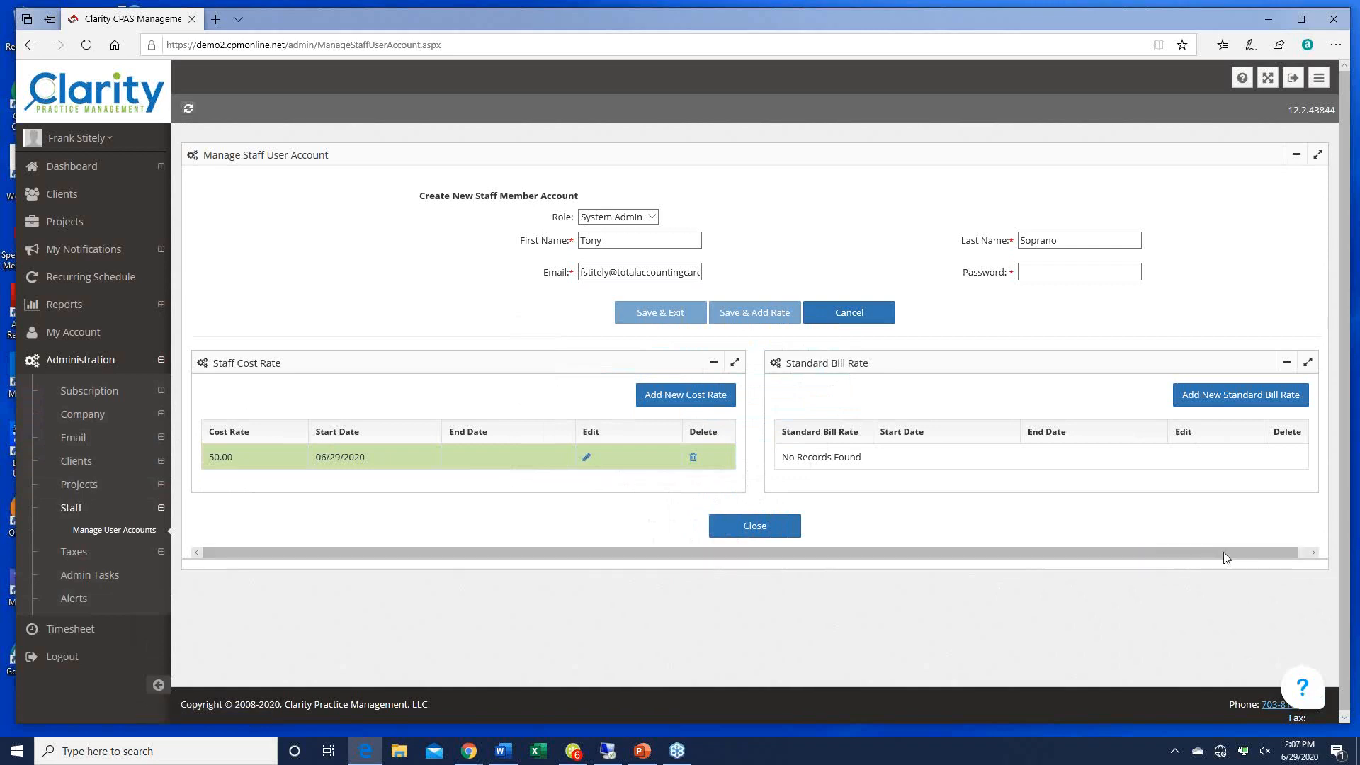
# Step: Add a 200.00 standard bill rate starting 06/29/2020, then close back to the staff list
pyautogui.click(1225, 401)
pyautogui.click(657, 376)
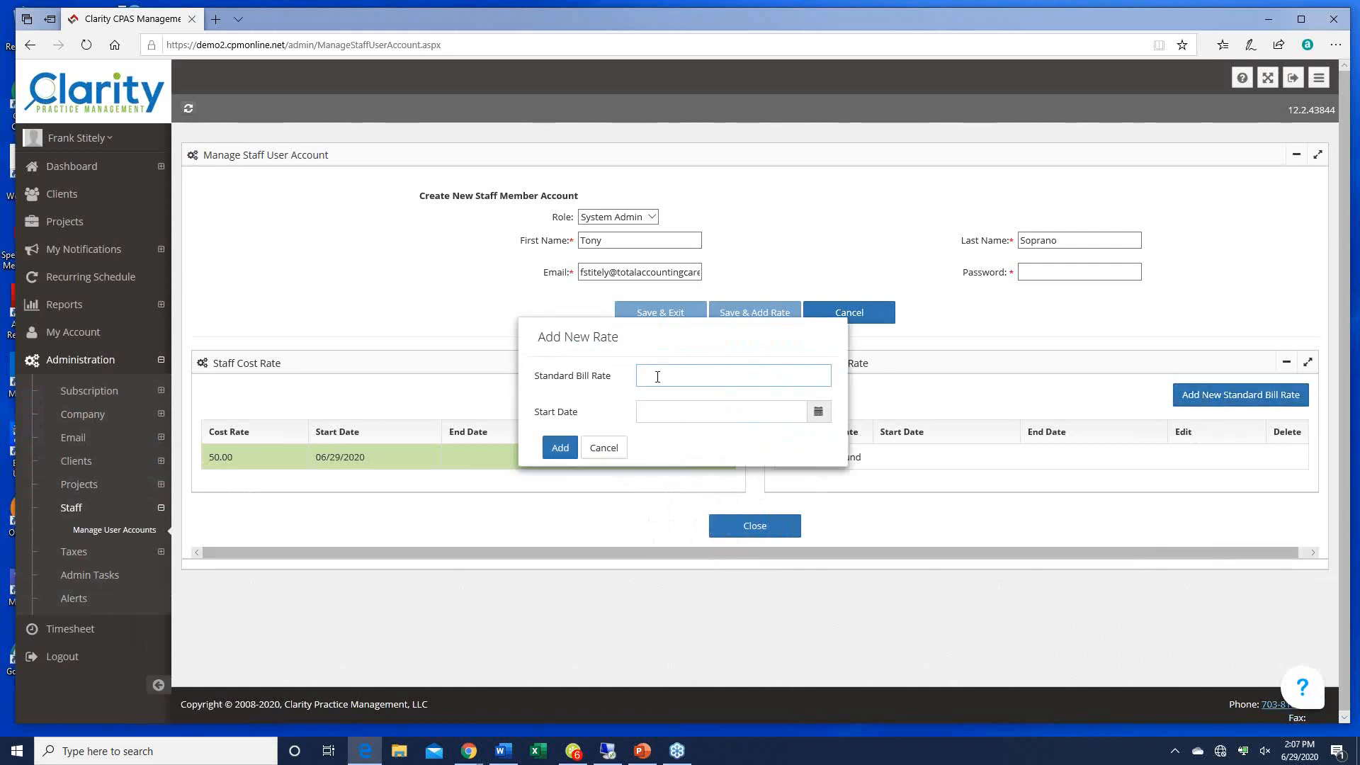
pyautogui.write('200.00')
pyautogui.press('Tab')
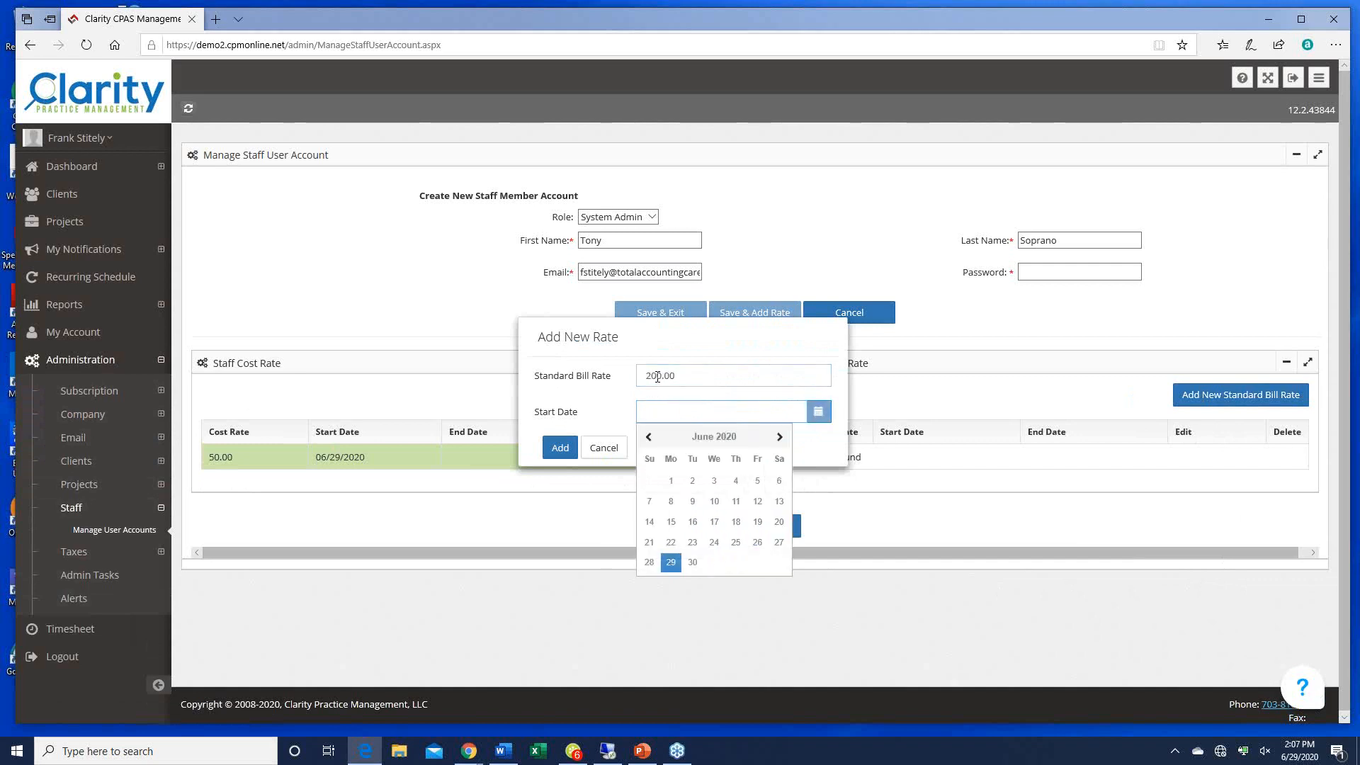
pyautogui.click(671, 563)
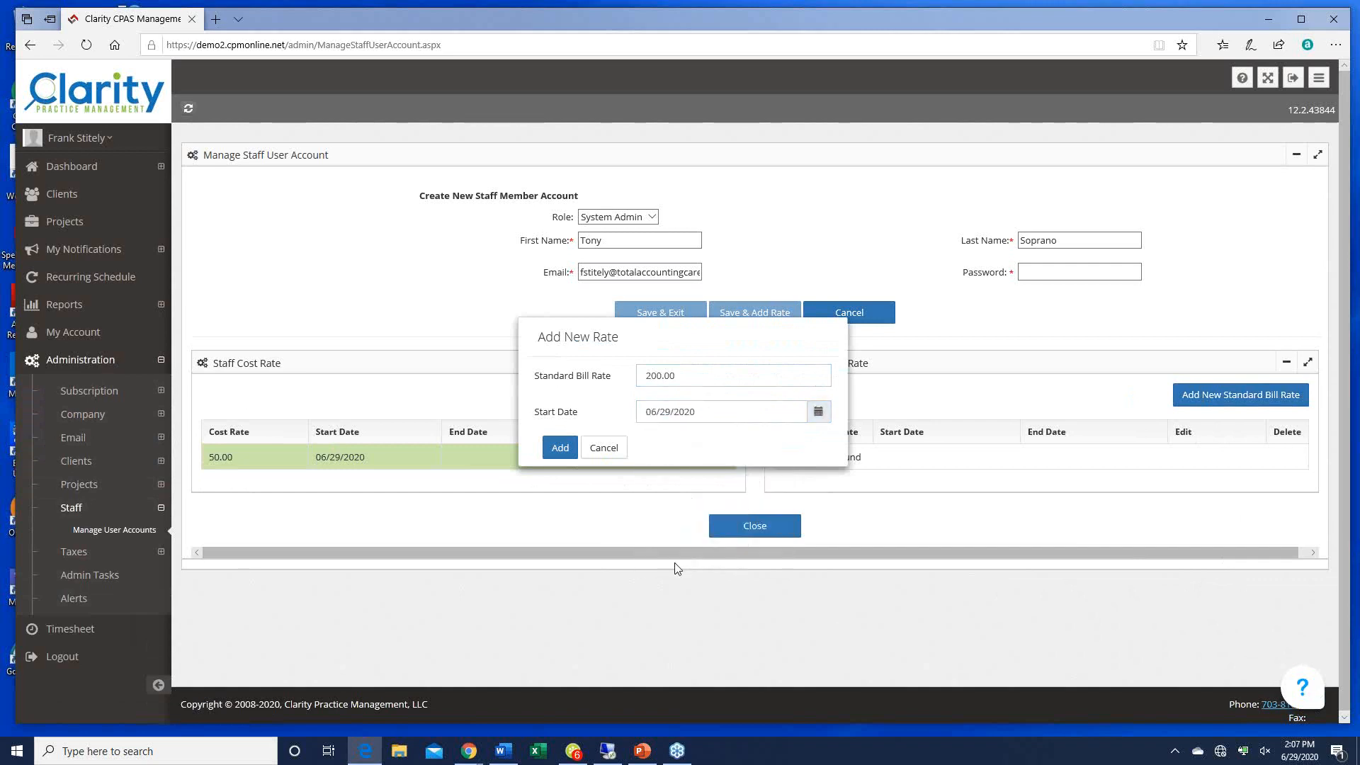
pyautogui.click(567, 449)
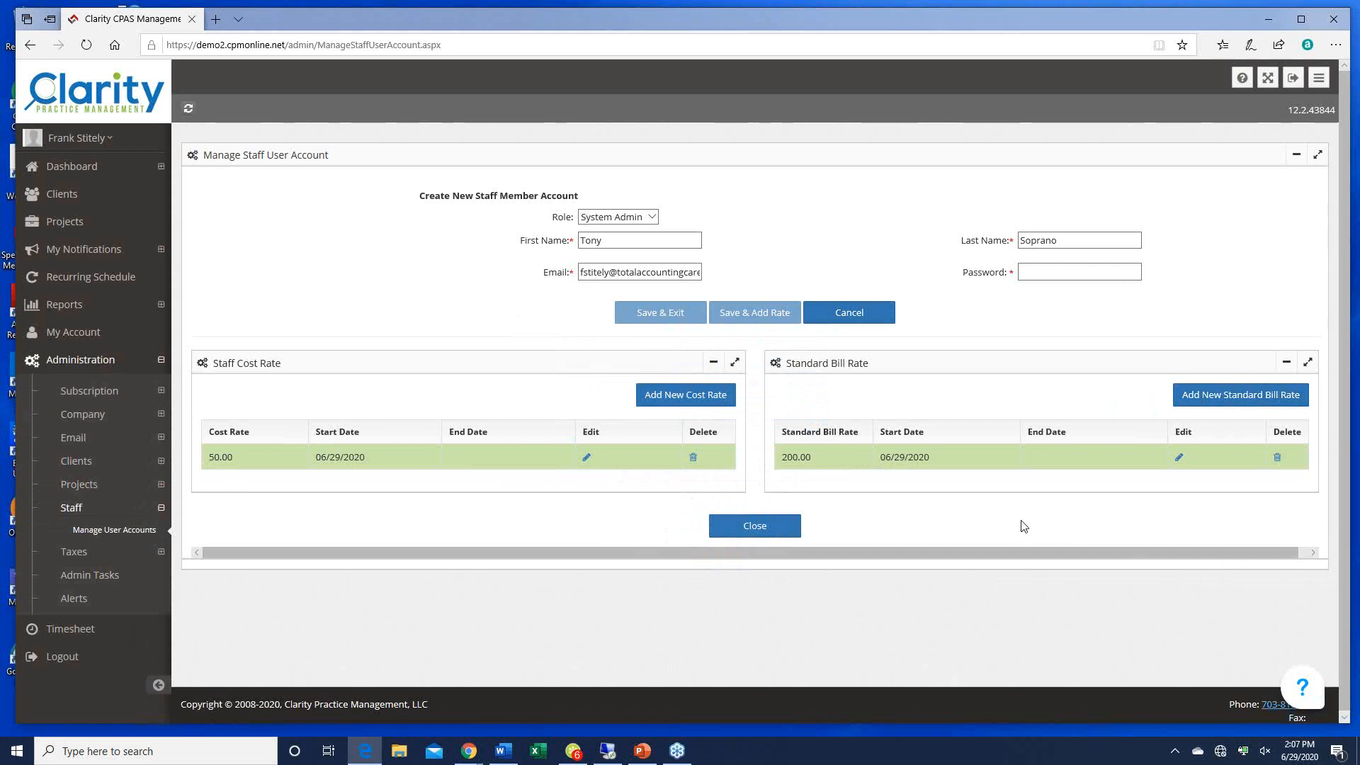
pyautogui.click(753, 527)
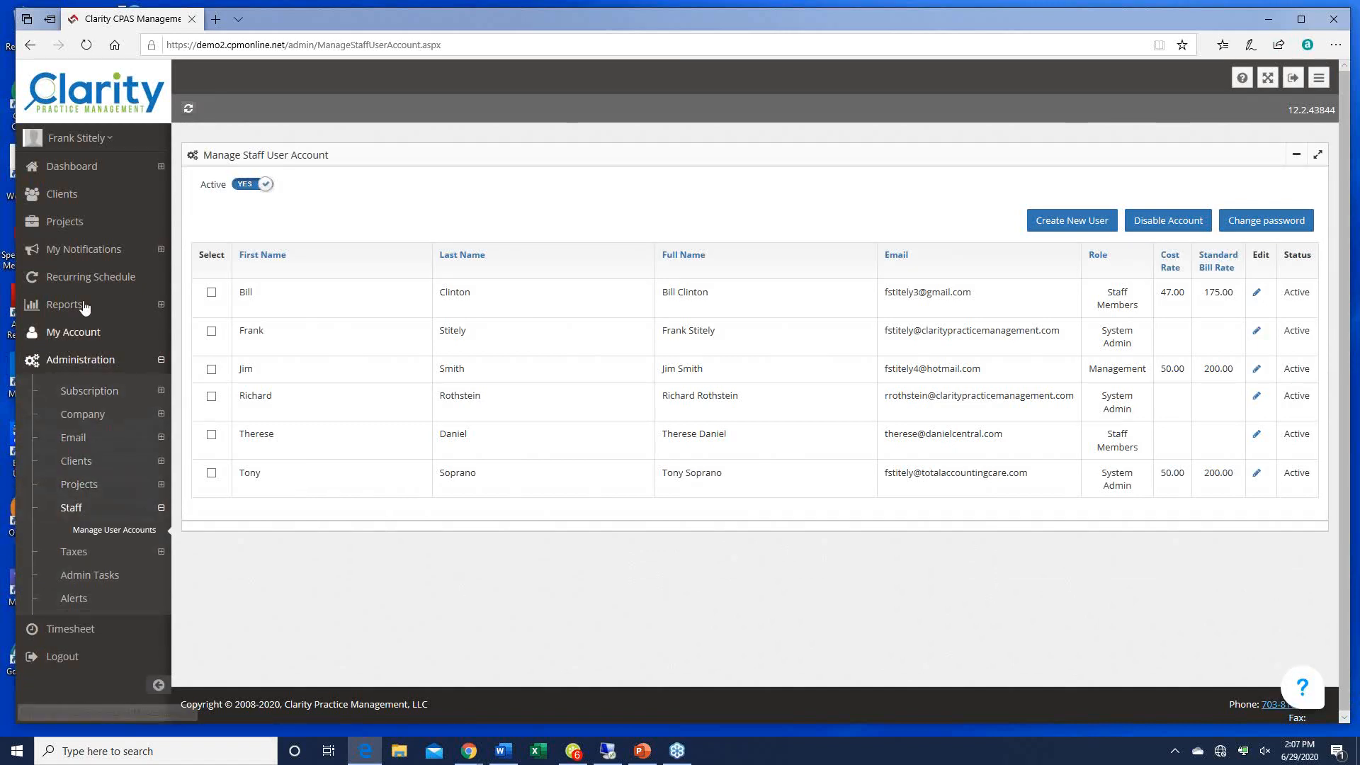
# Step: Start a new client and enter its name, street address, city, state and zip code
pyautogui.click(62, 194)
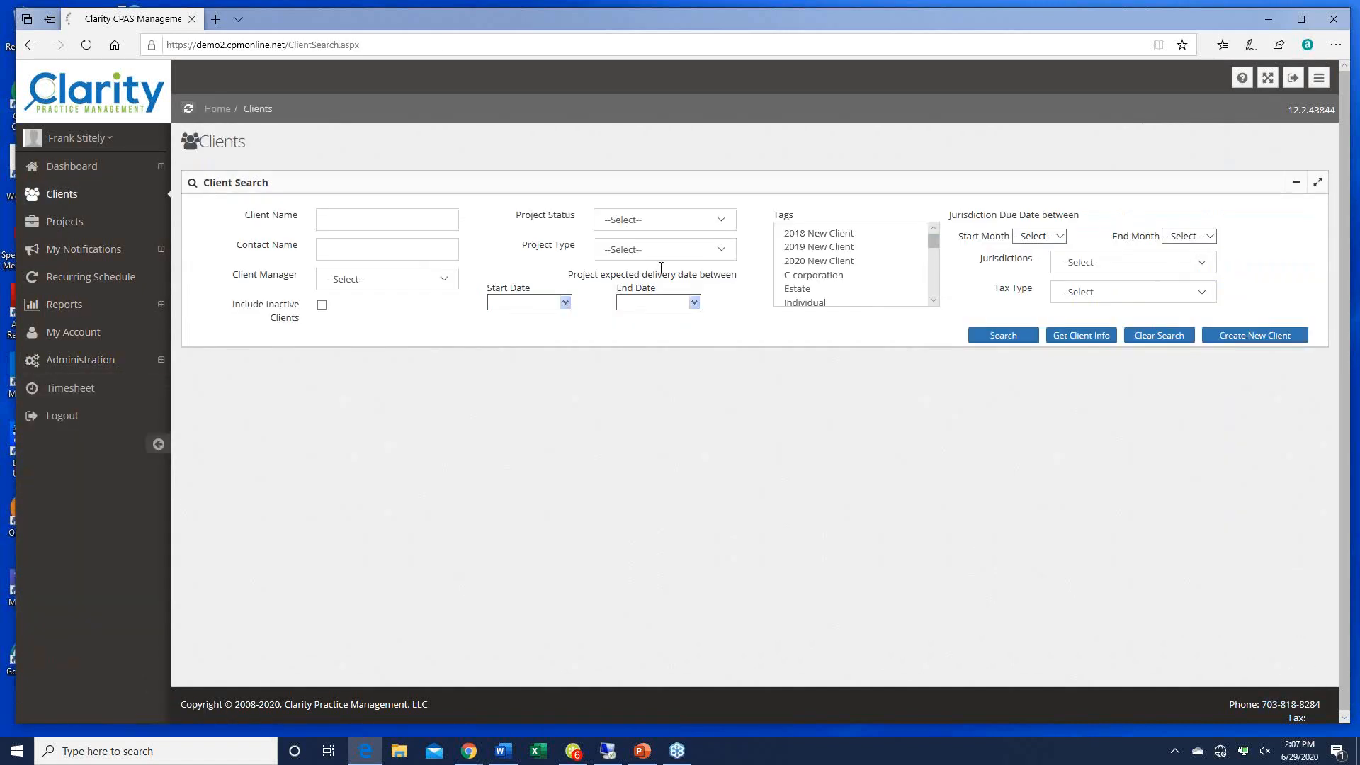
pyautogui.click(993, 342)
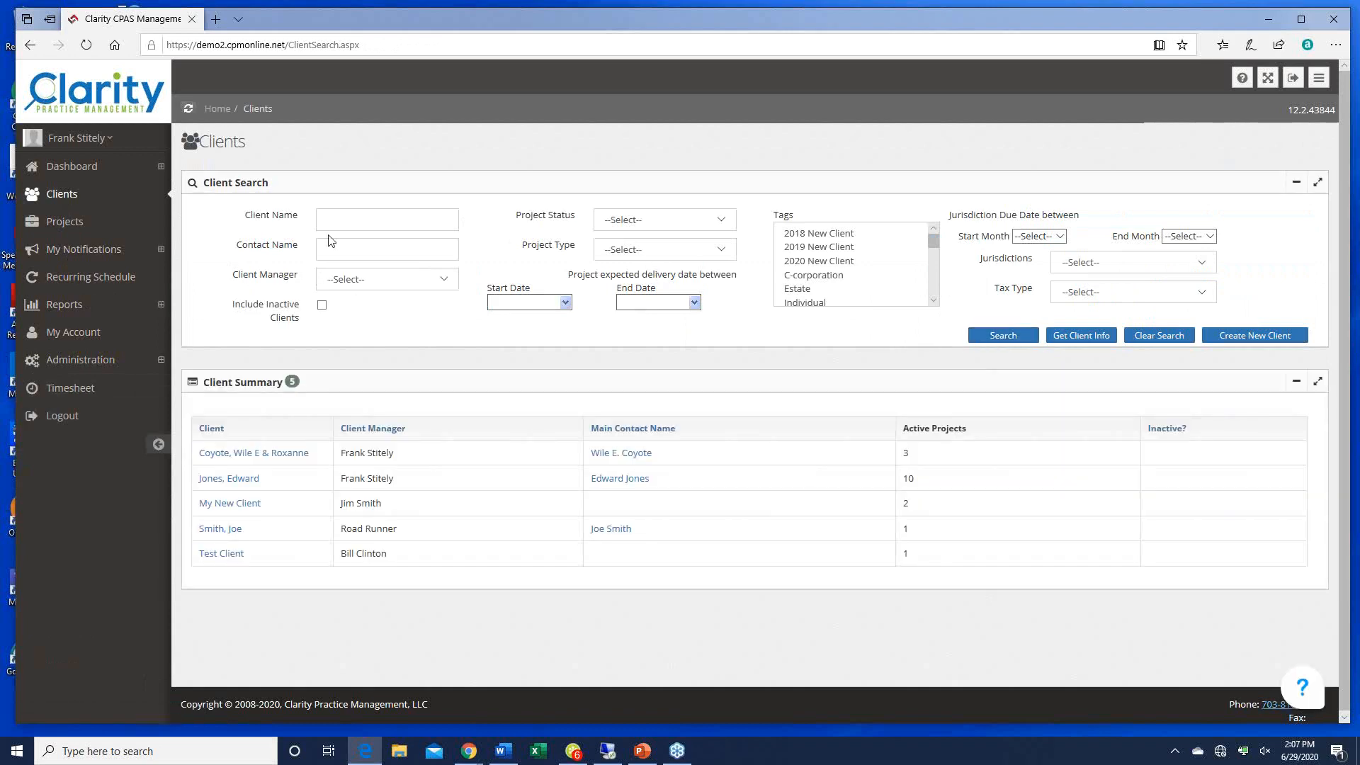
pyautogui.click(1247, 340)
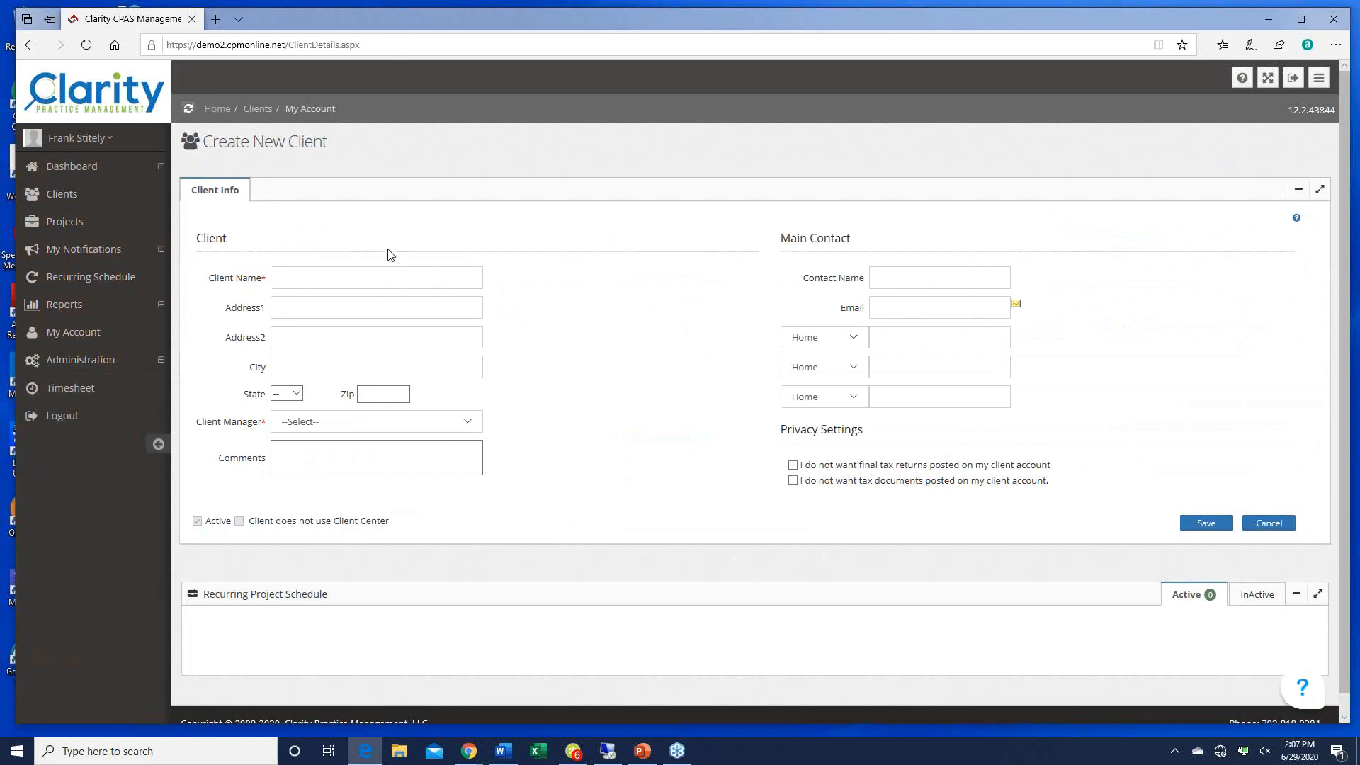
pyautogui.click(339, 274)
pyautogui.write('Daddy and M')
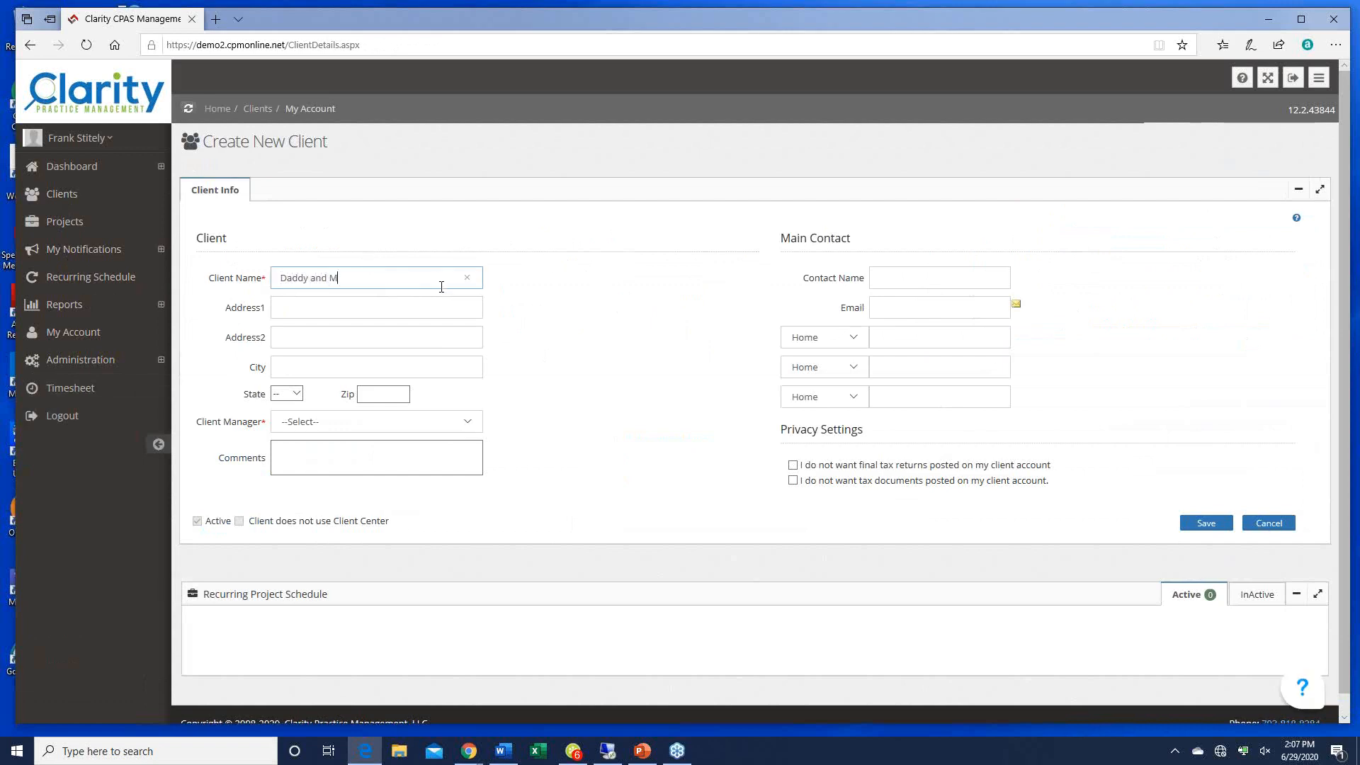
pyautogui.write('ommy Shark')
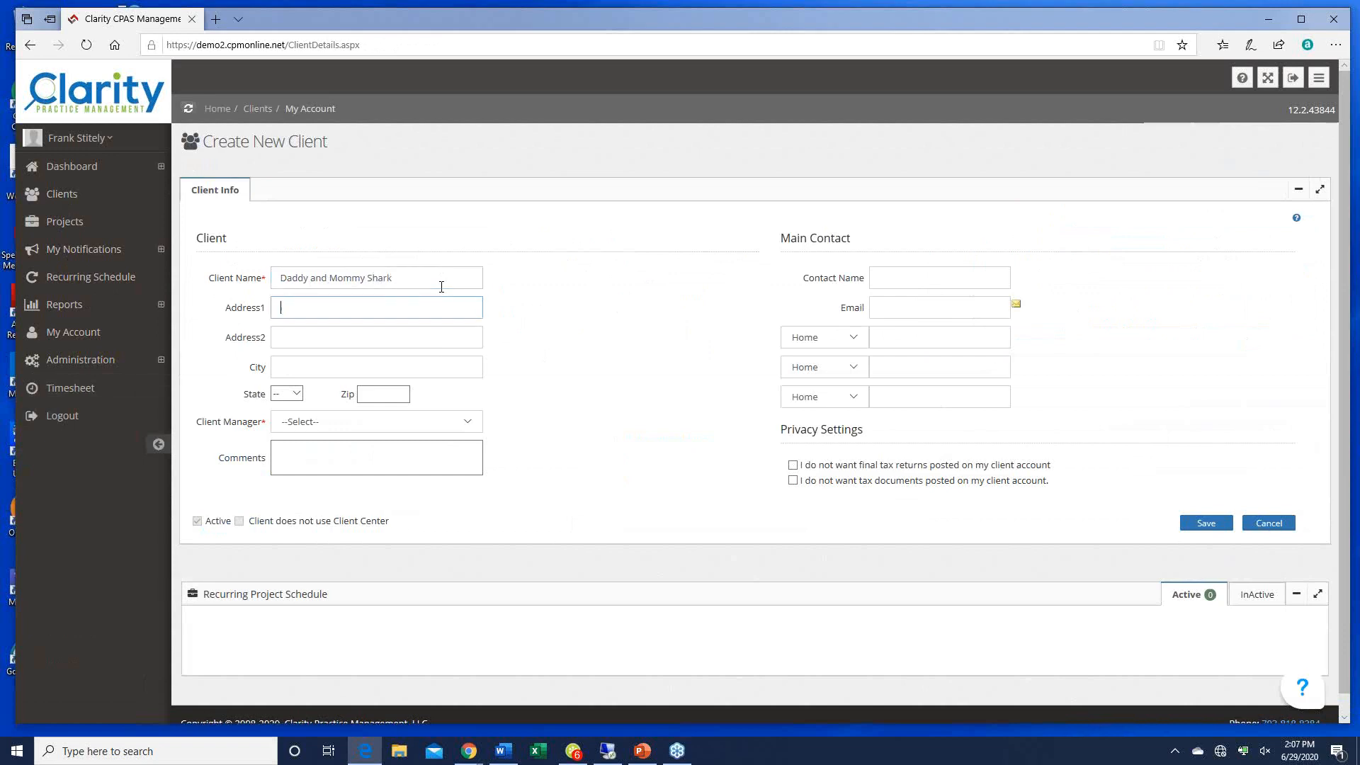
pyautogui.press('Tab')
pyautogui.press('Tab')
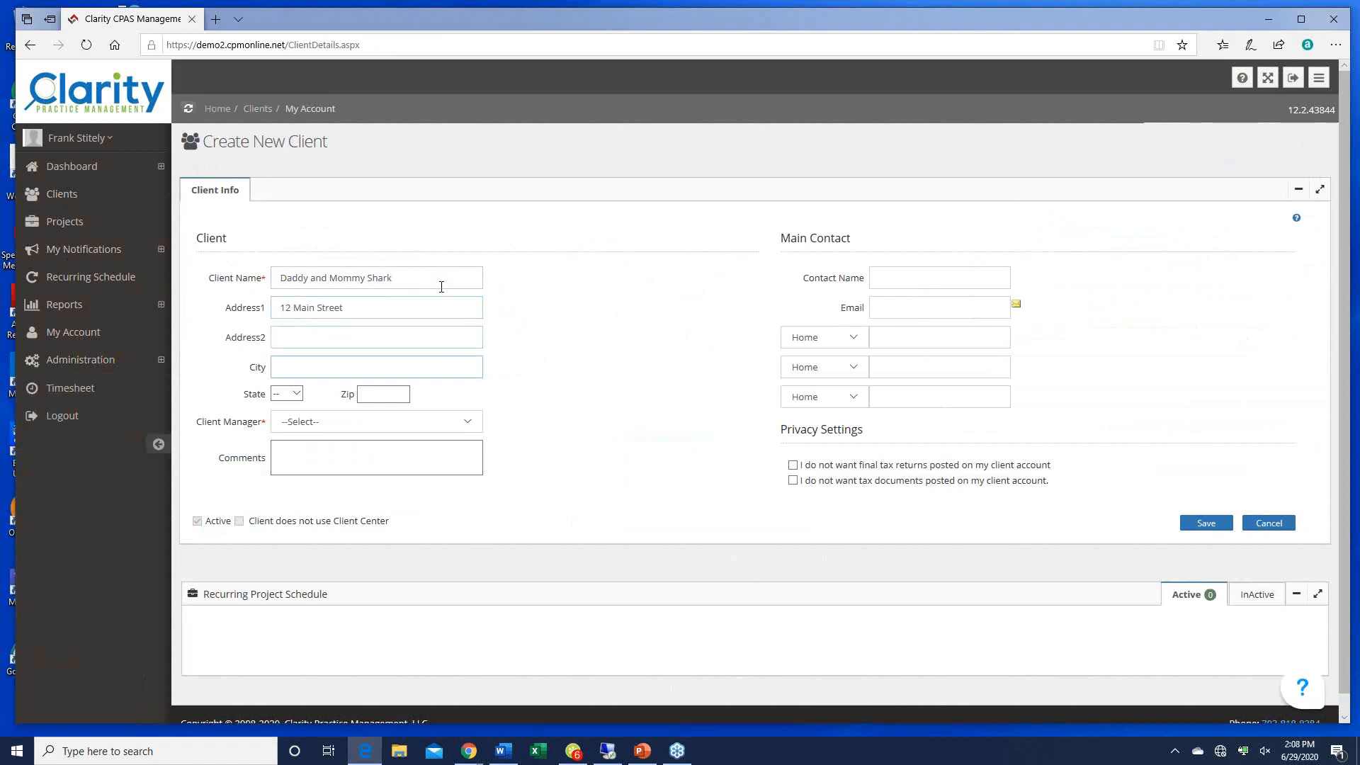
pyautogui.write('Chantilly')
pyautogui.press('Tab')
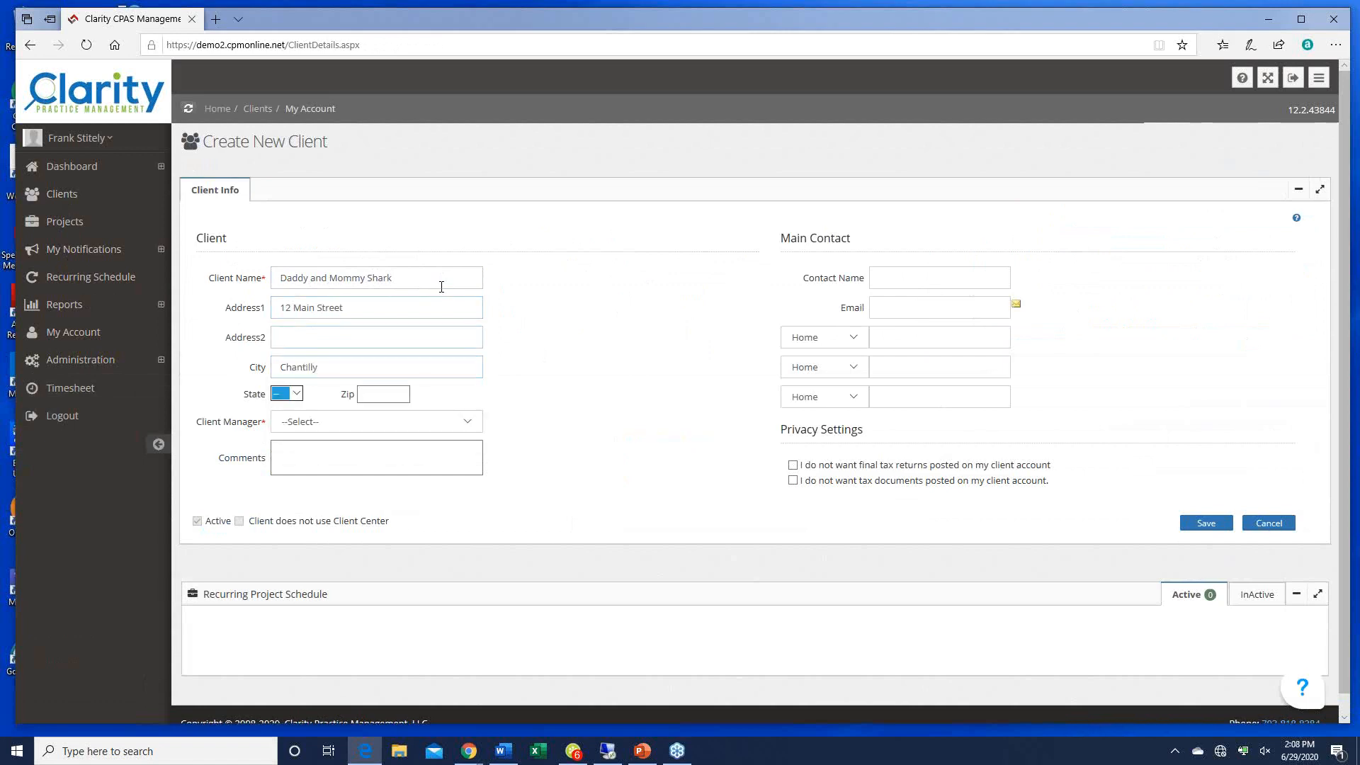
pyautogui.press('v')
pyautogui.press('Tab')
pyautogui.write('20151')
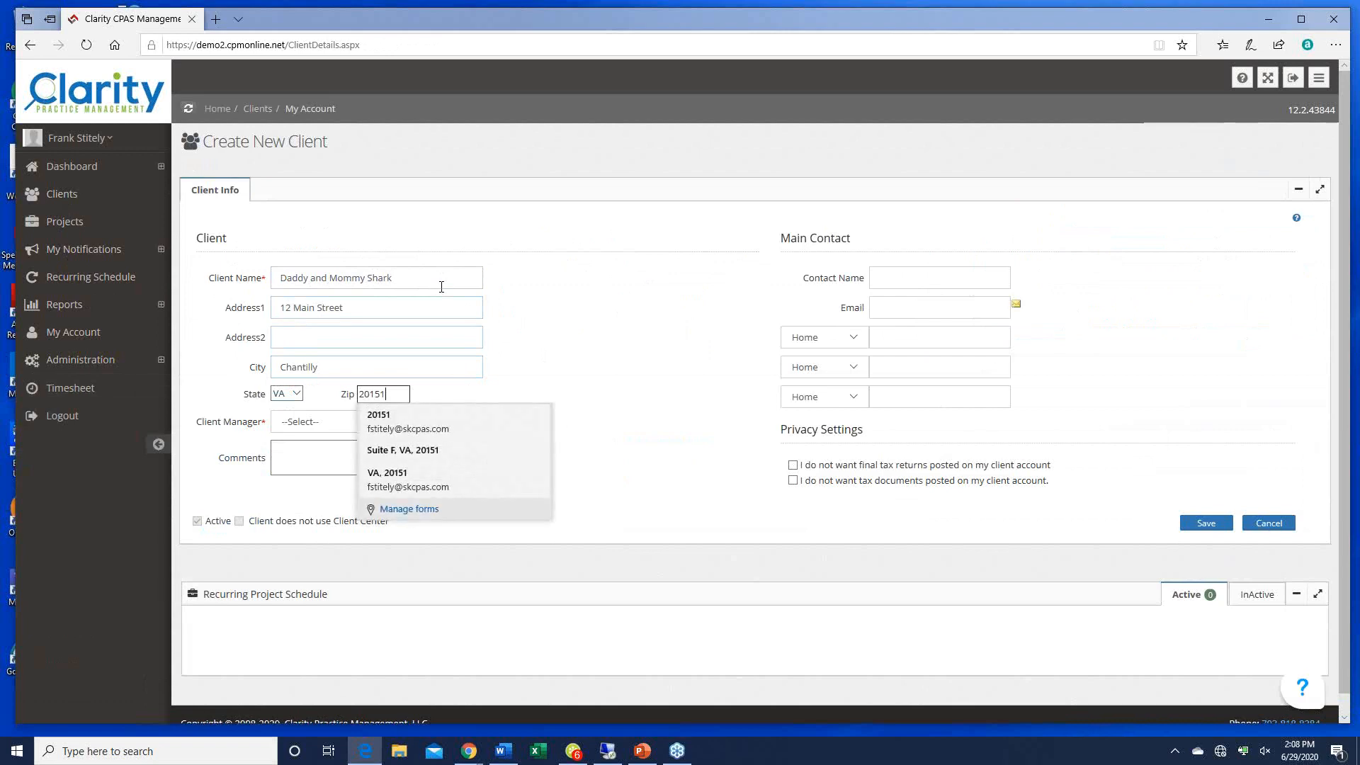
pyautogui.press('Tab')
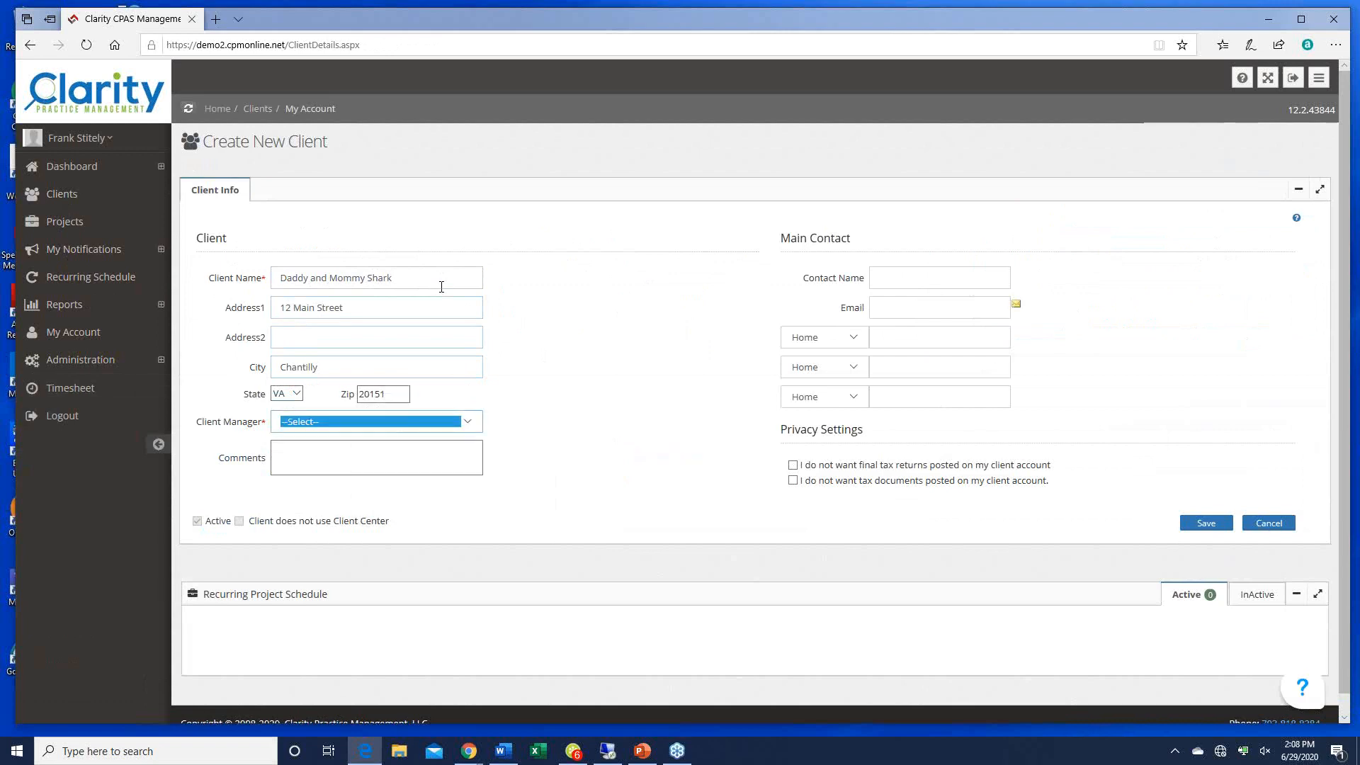
# Step: Assign a client manager, enter the main contact's name, e-mail and Business phone, and save
pyautogui.click(468, 424)
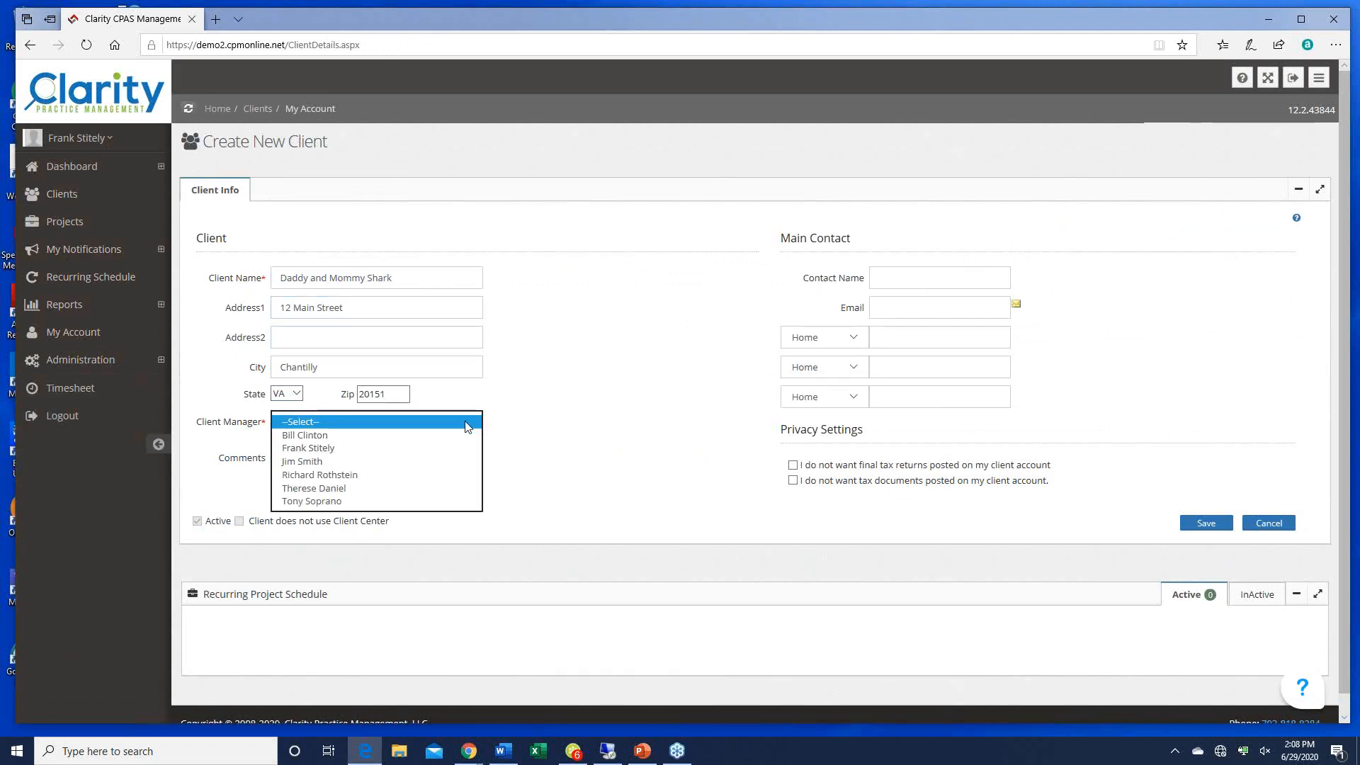
pyautogui.click(370, 501)
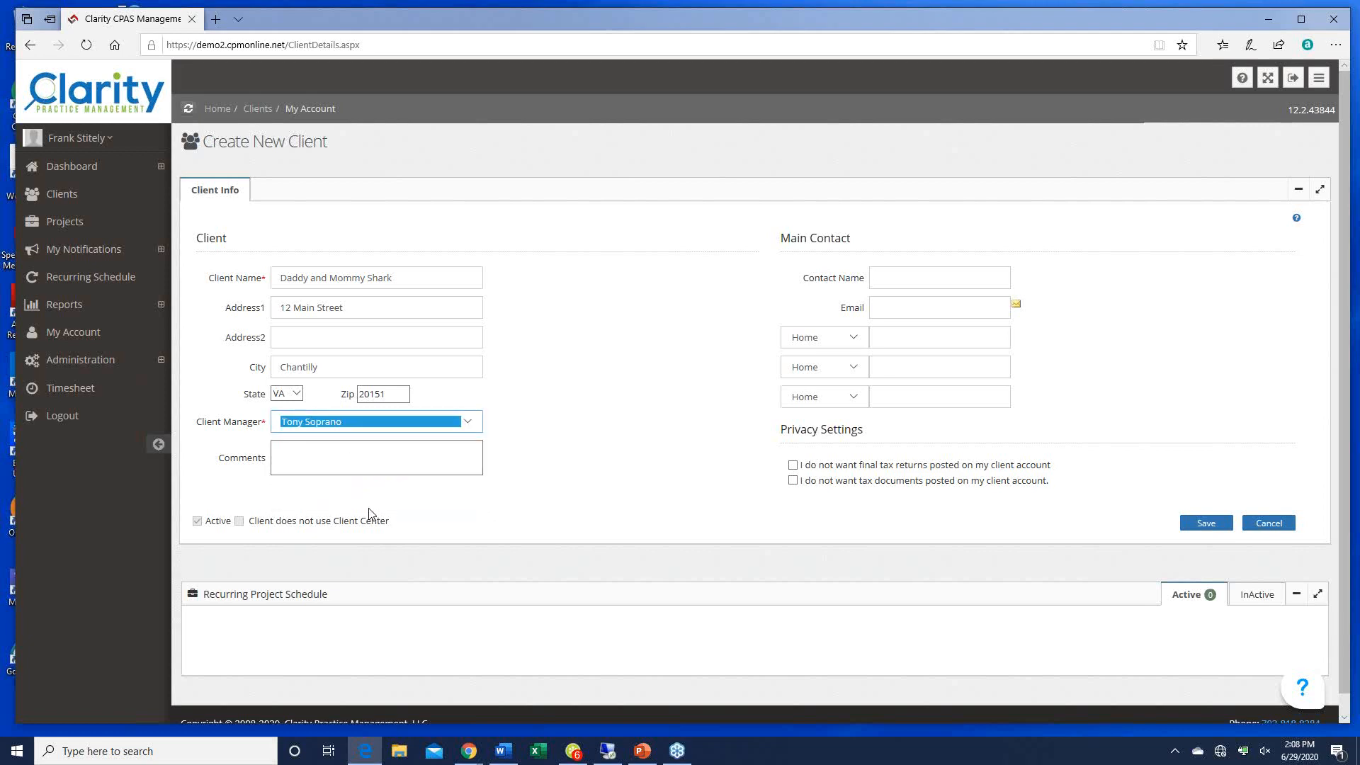
pyautogui.click(891, 282)
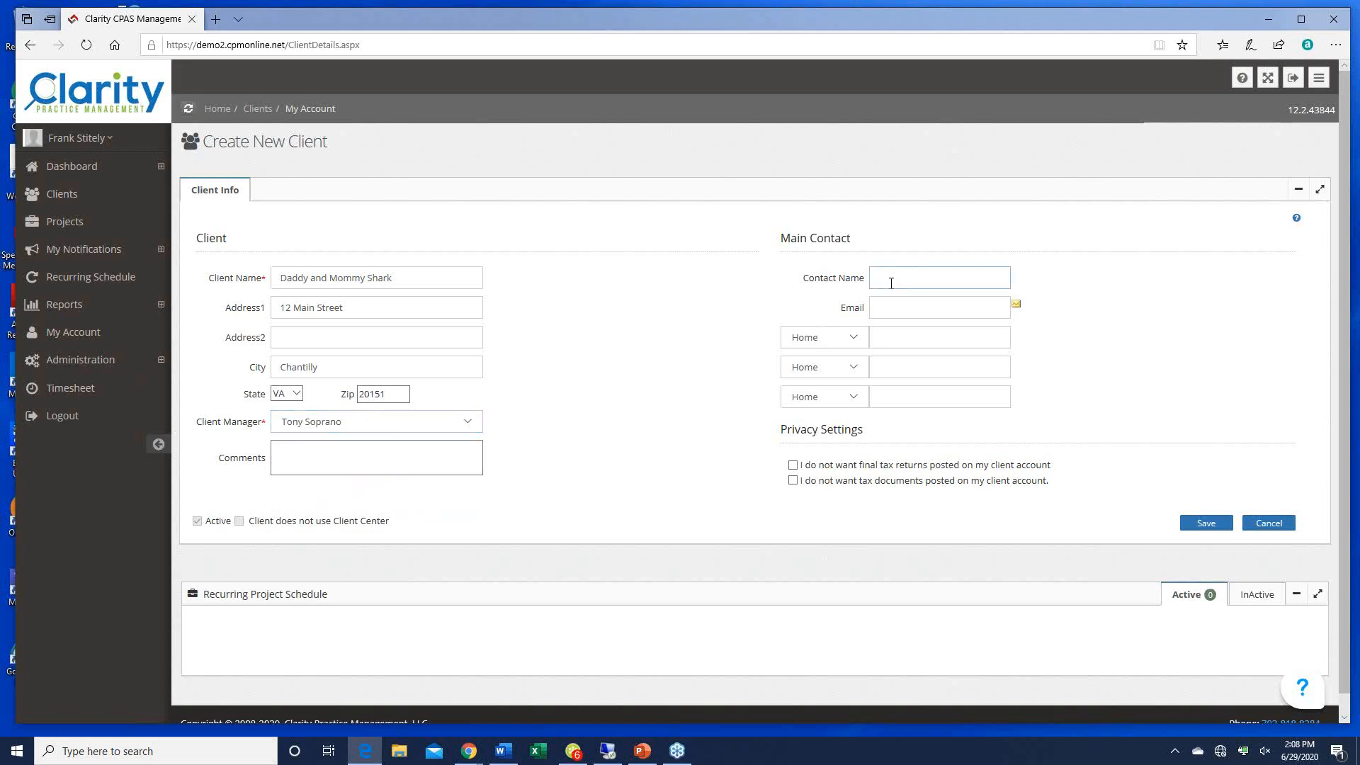
pyautogui.write('Daddy Sharyk')
pyautogui.press('Tab')
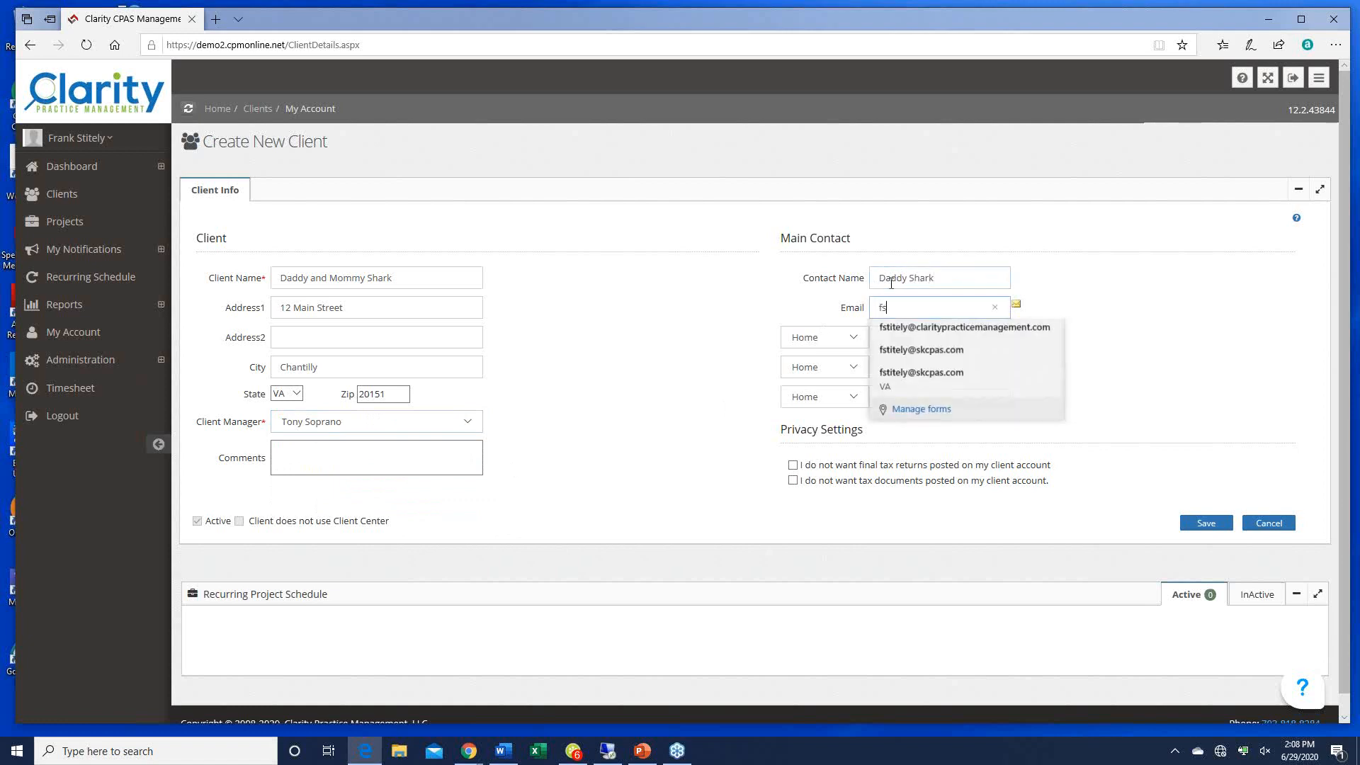
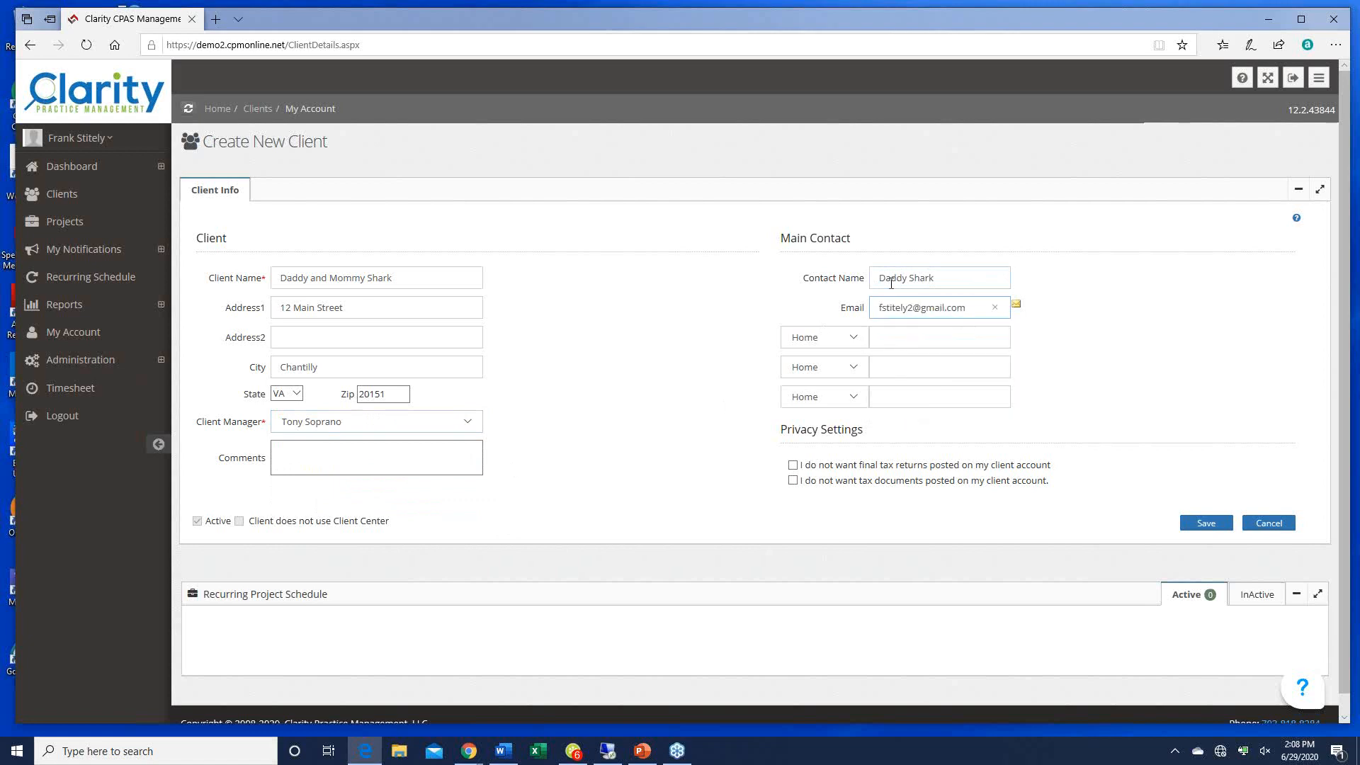
pyautogui.press('Tab')
pyautogui.click(854, 343)
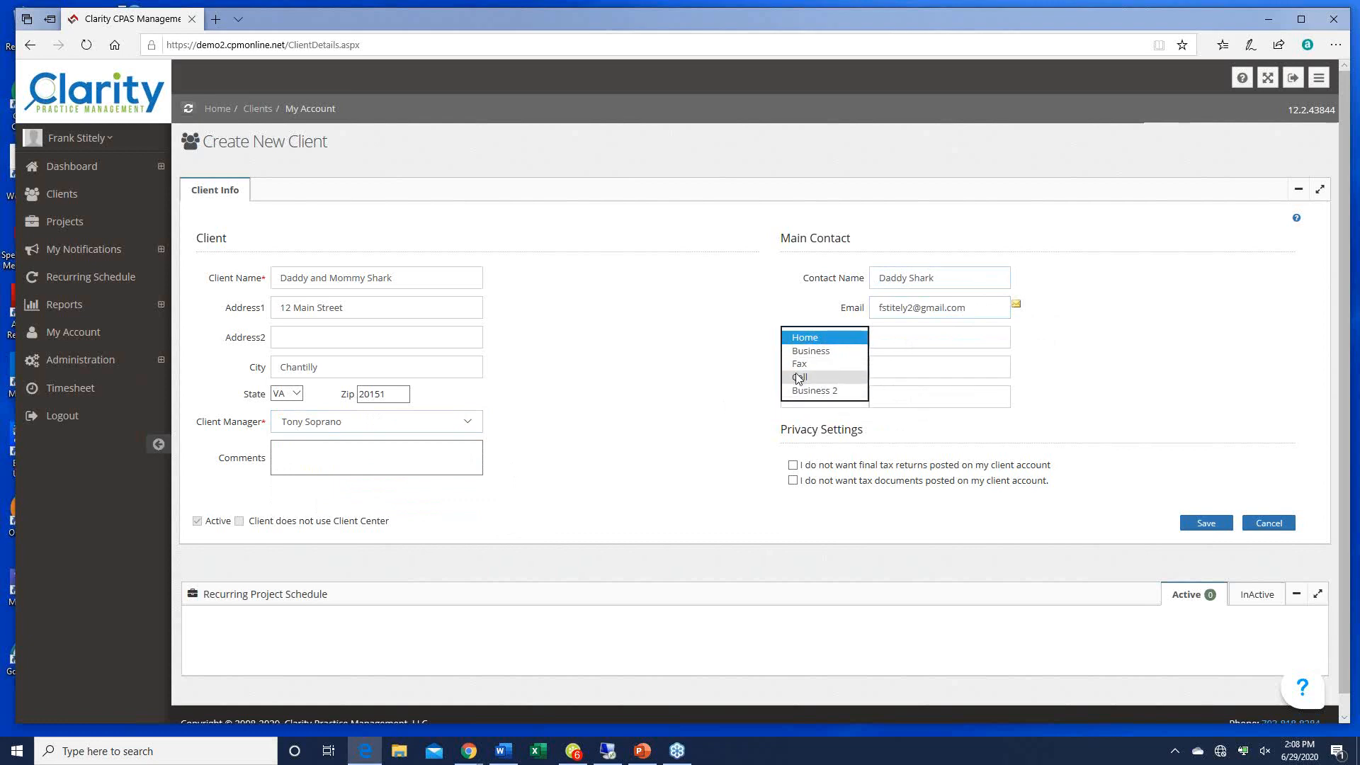
pyautogui.click(810, 350)
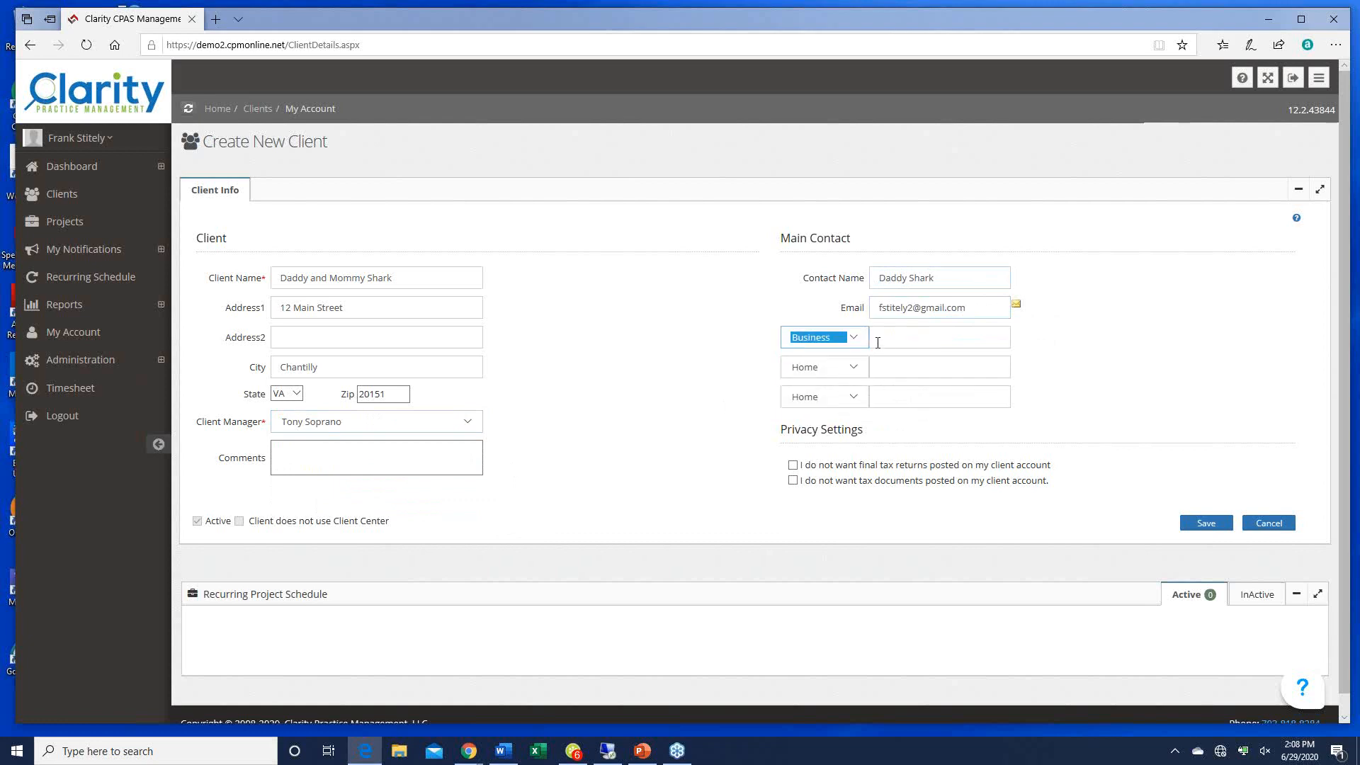
pyautogui.click(878, 339)
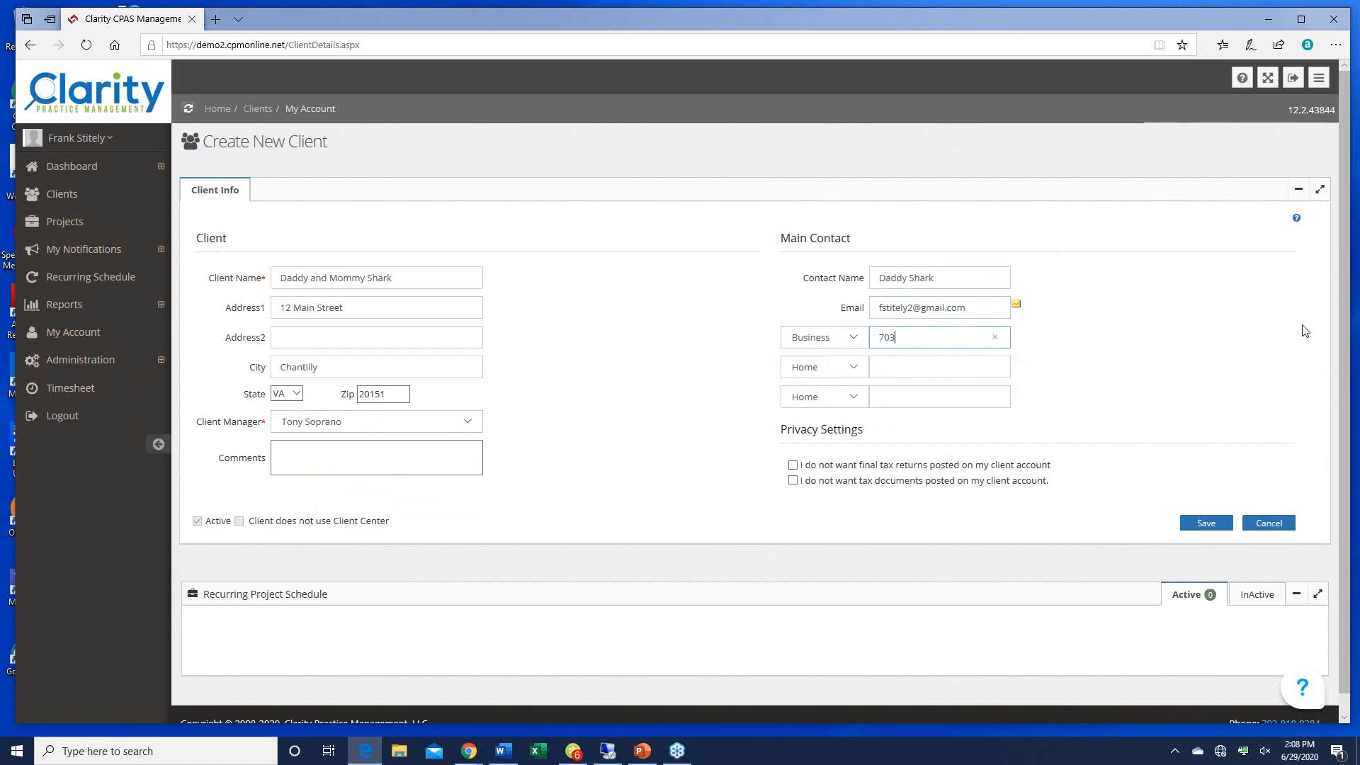
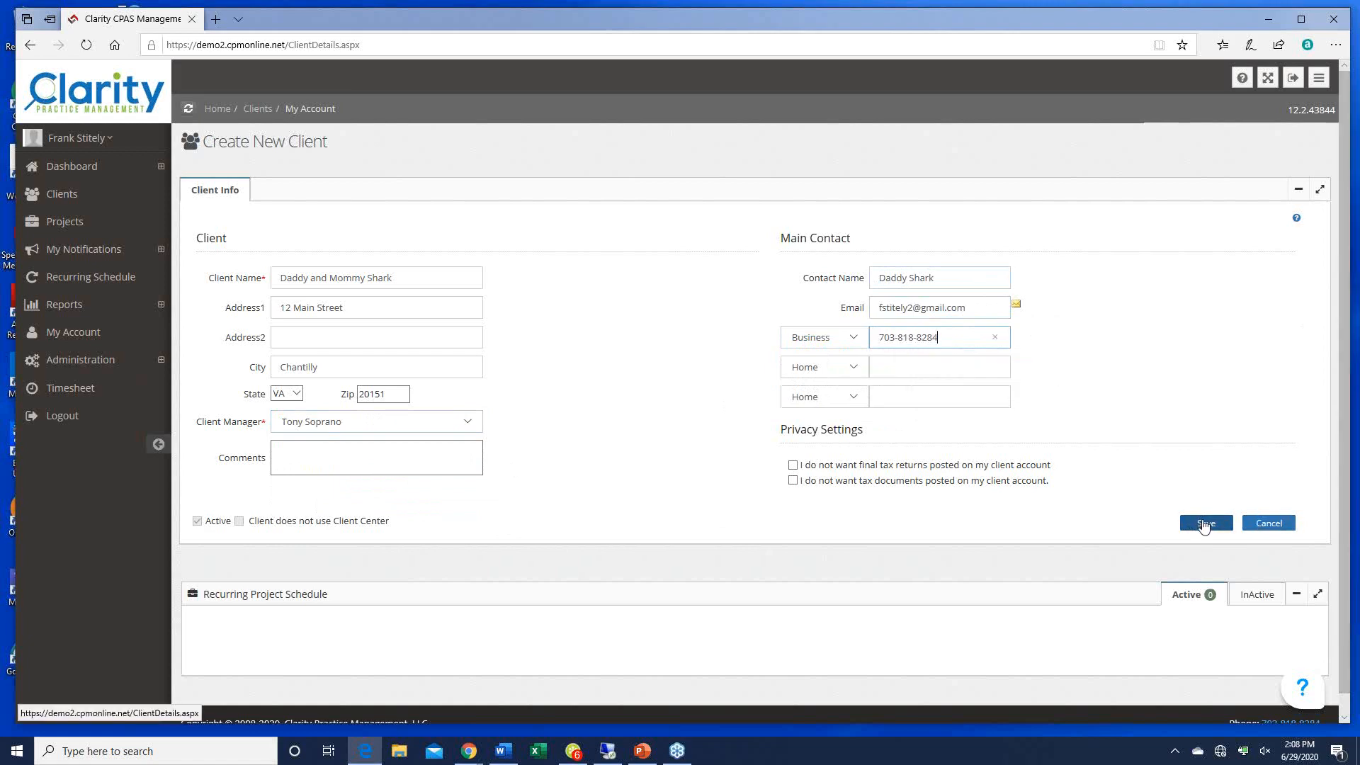
pyautogui.click(1196, 524)
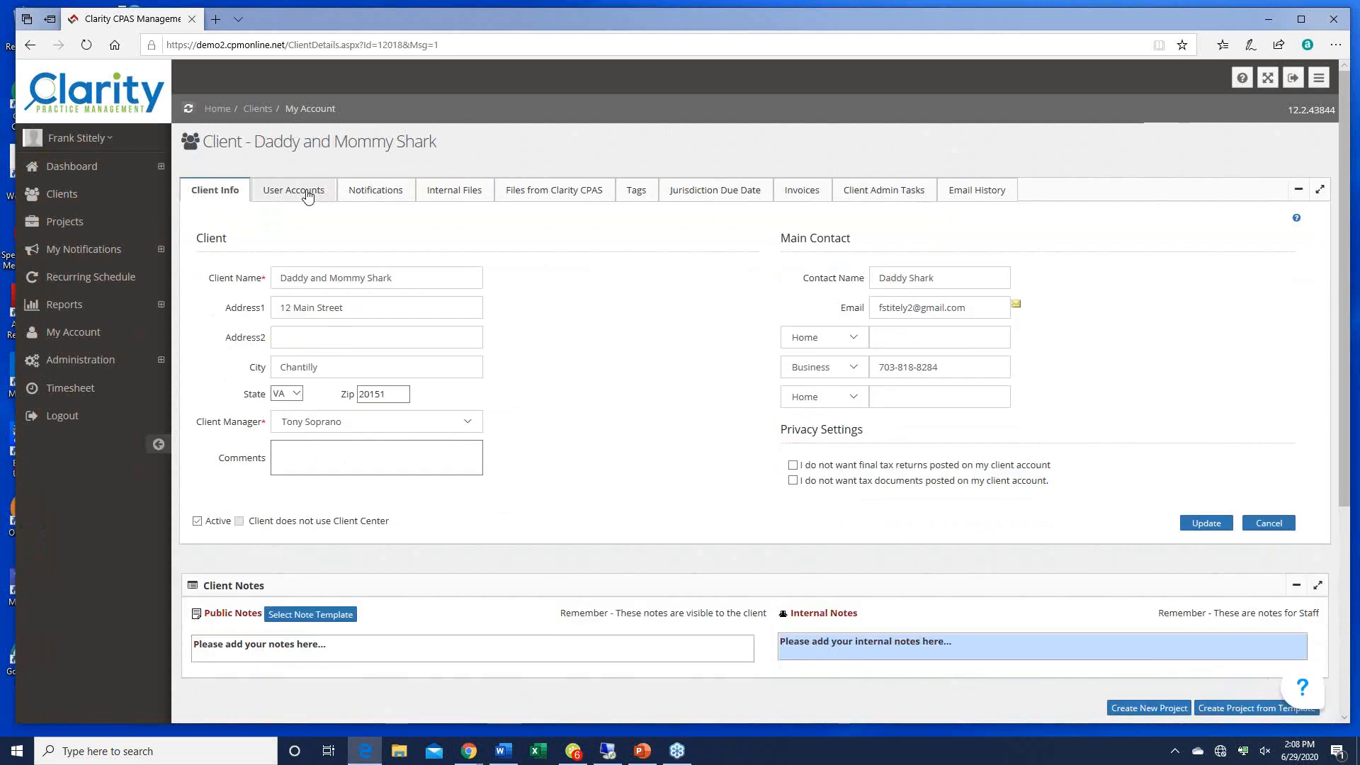
# Step: Check the client's User Accounts, then select the main contact's e-mail on Client Info to copy it
pyautogui.click(307, 195)
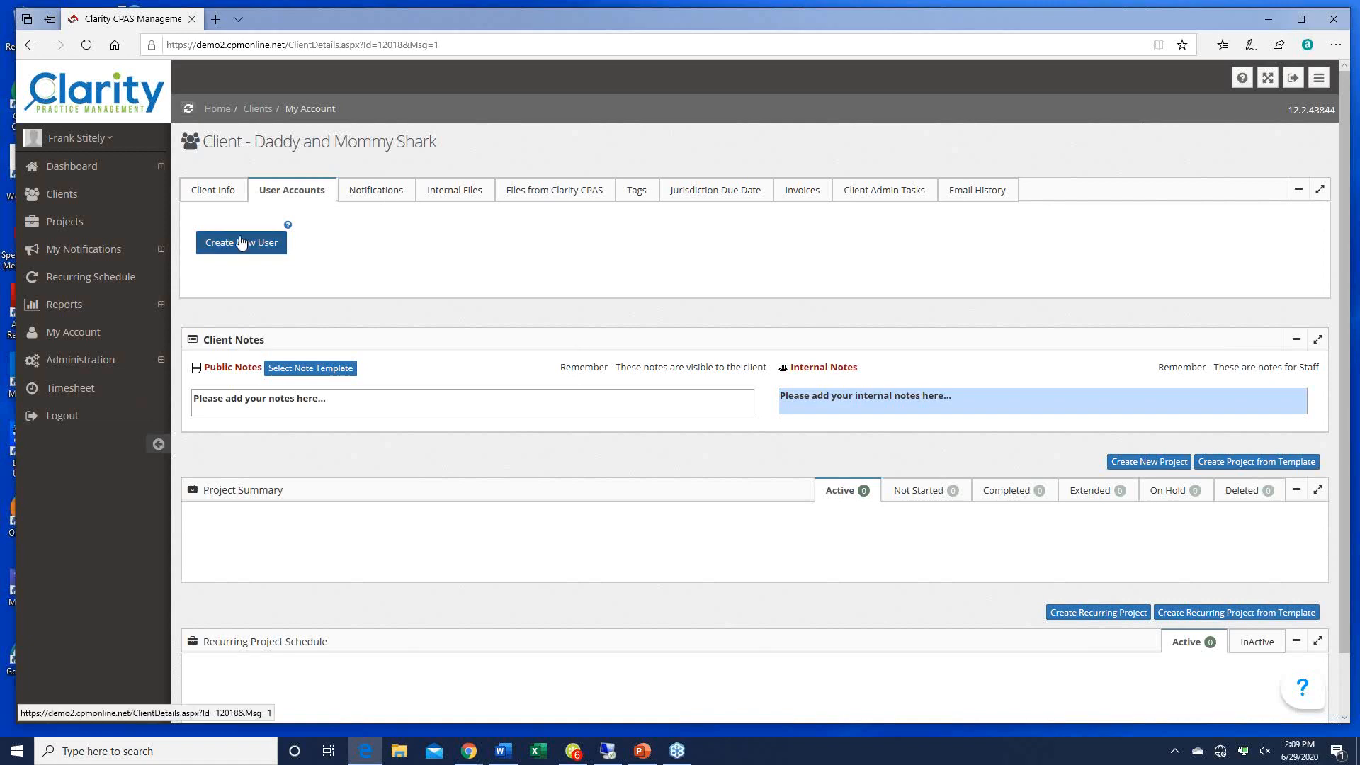
pyautogui.click(206, 190)
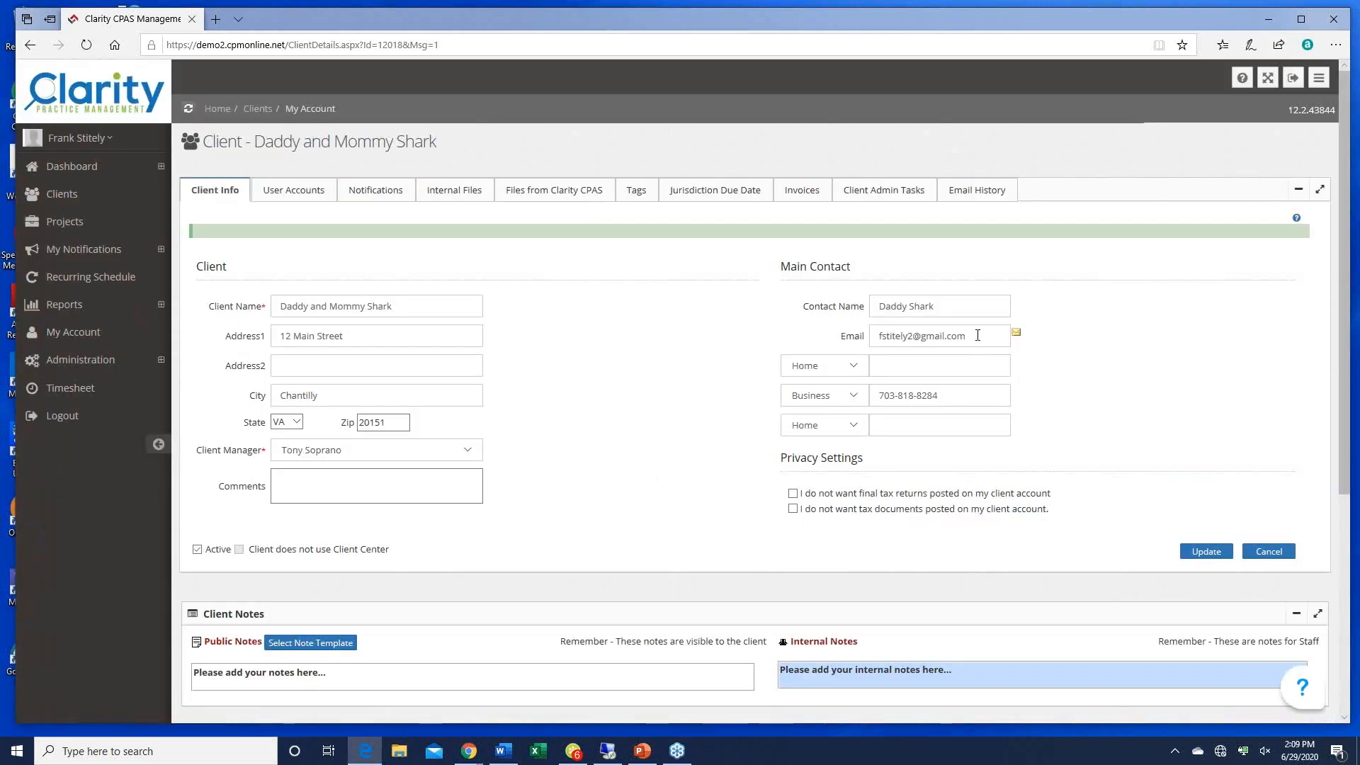
pyautogui.moveTo(969, 336); pyautogui.dragTo(889, 337)
pyautogui.hotkey('ctrl', 'c')
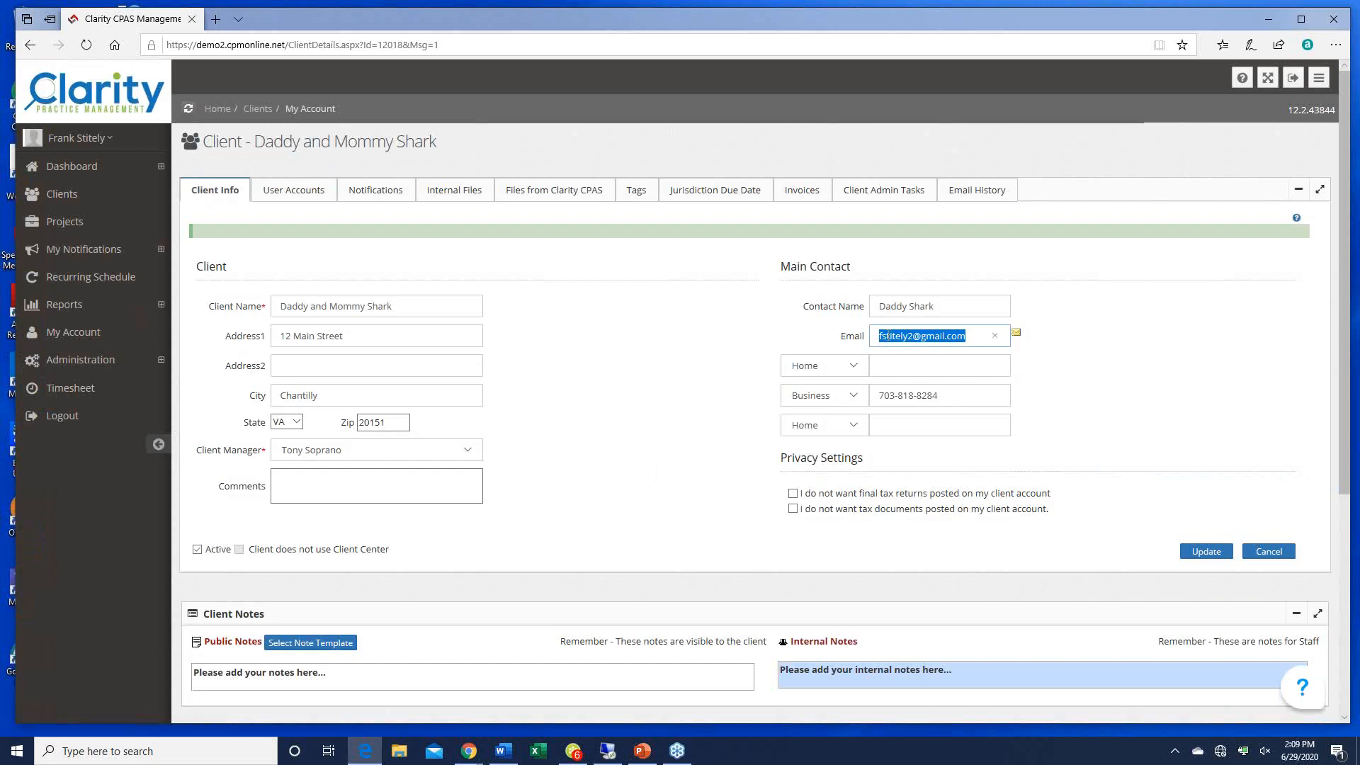
# Step: Create a client user with the pasted contact e-mail as login and the contact's full name
pyautogui.click(271, 191)
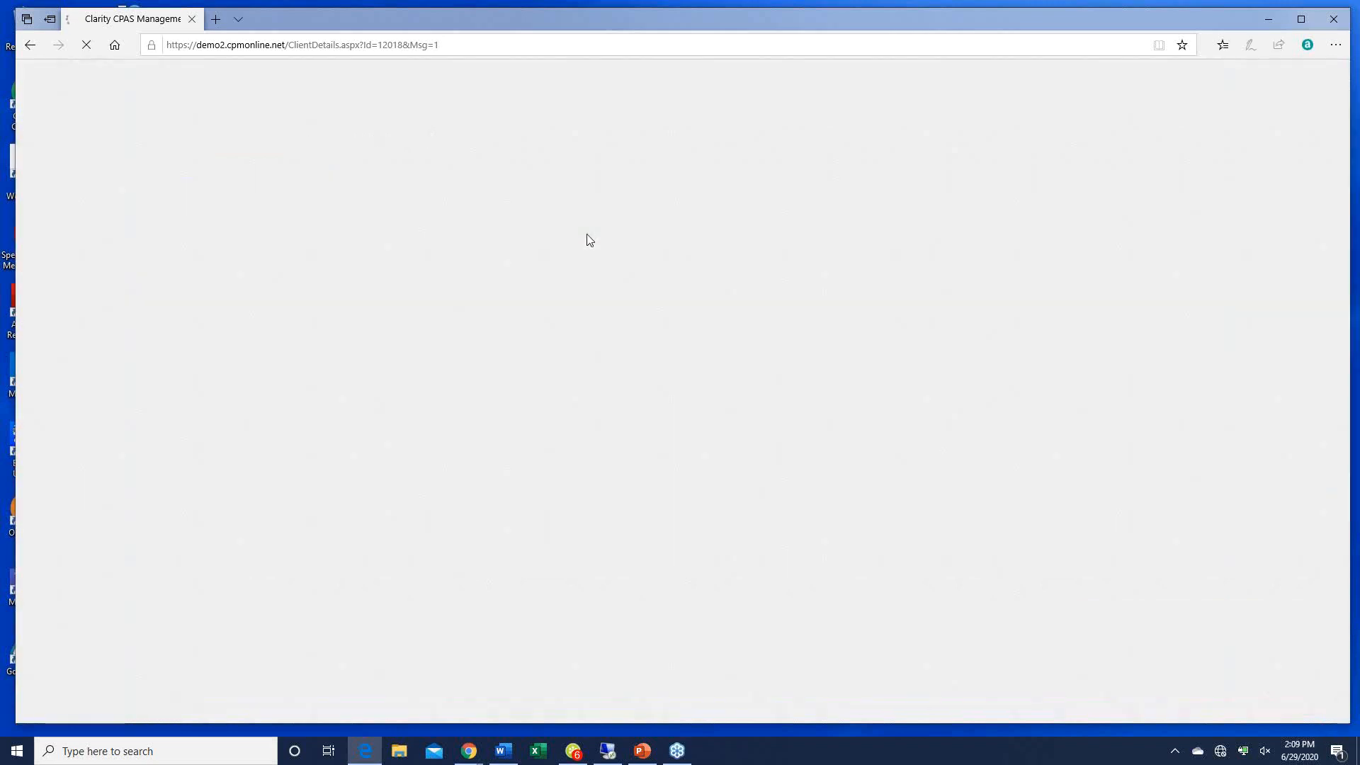
pyautogui.click(245, 243)
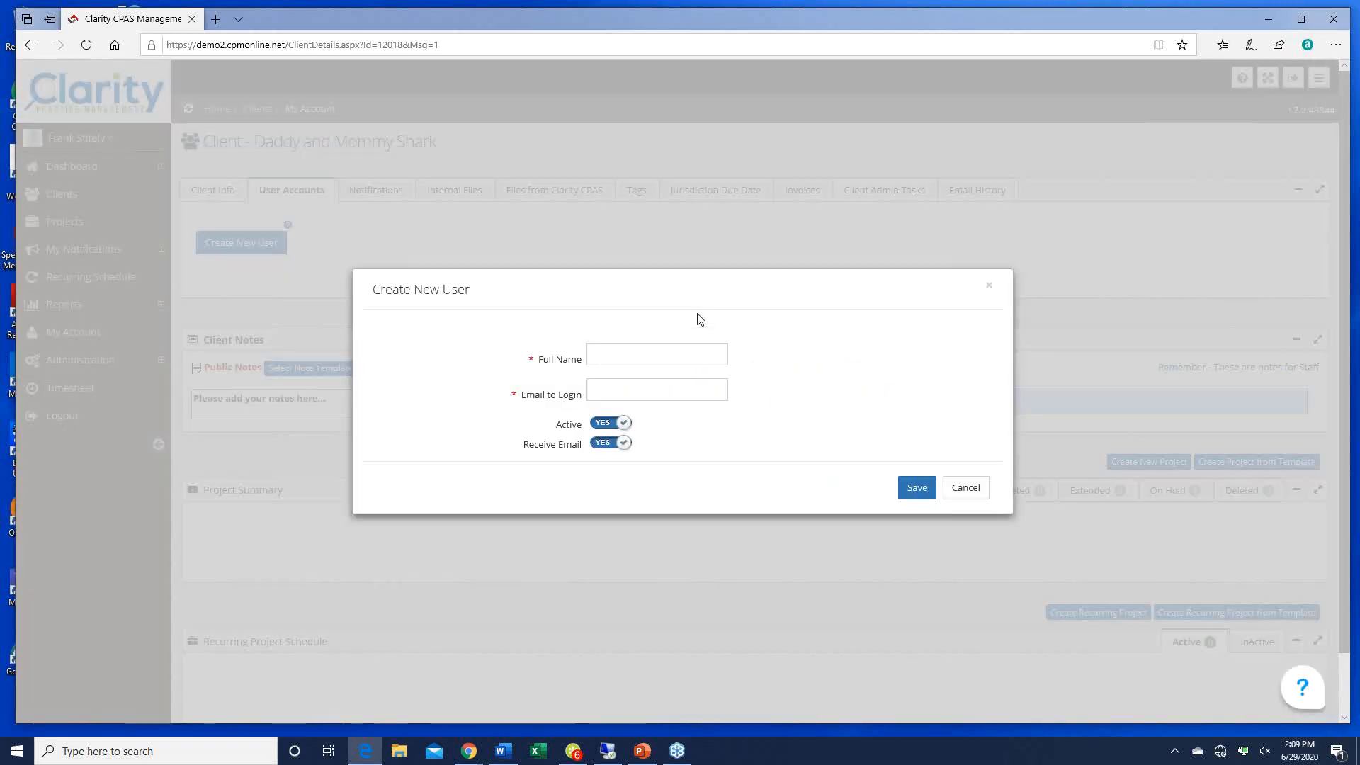
pyautogui.click(645, 387)
pyautogui.hotkey('ctrl', 'v')
pyautogui.click(613, 349)
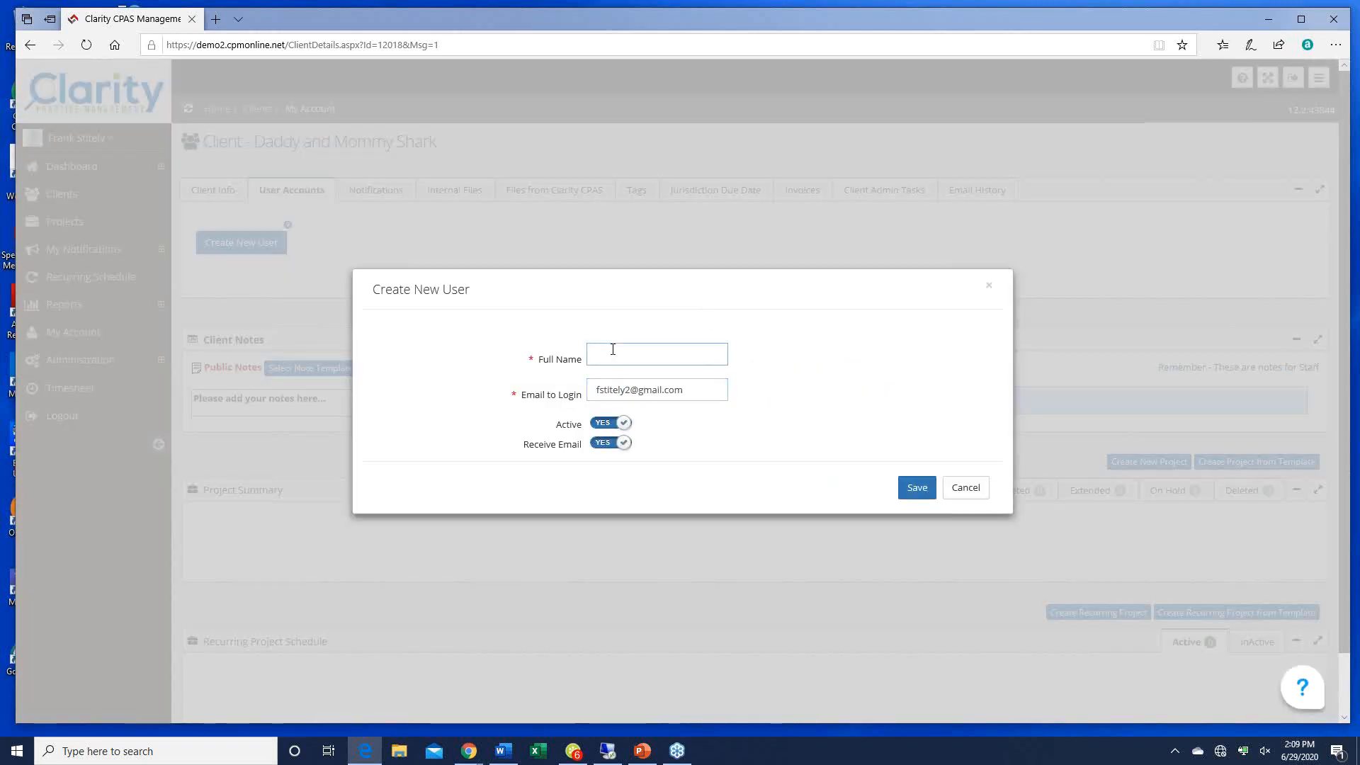
pyautogui.write('Daddy Shark')
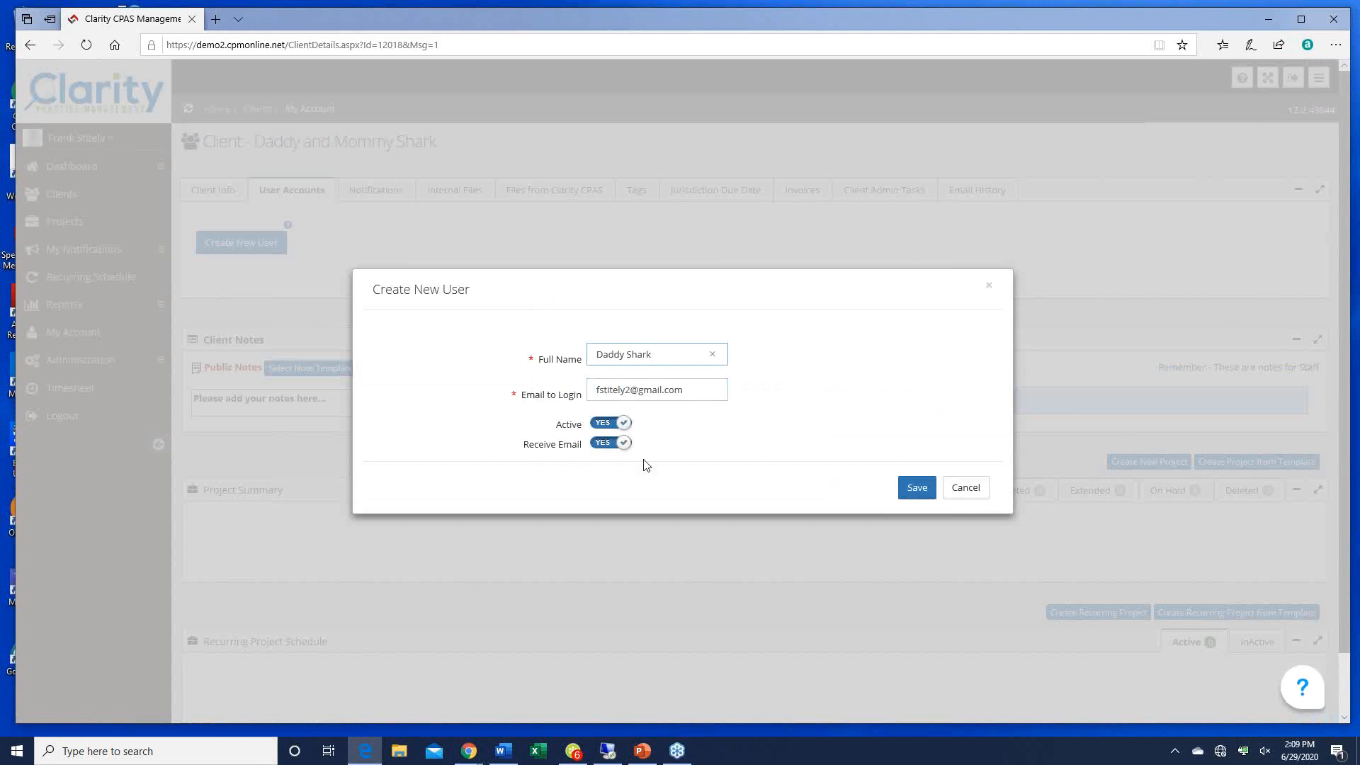
pyautogui.click(915, 489)
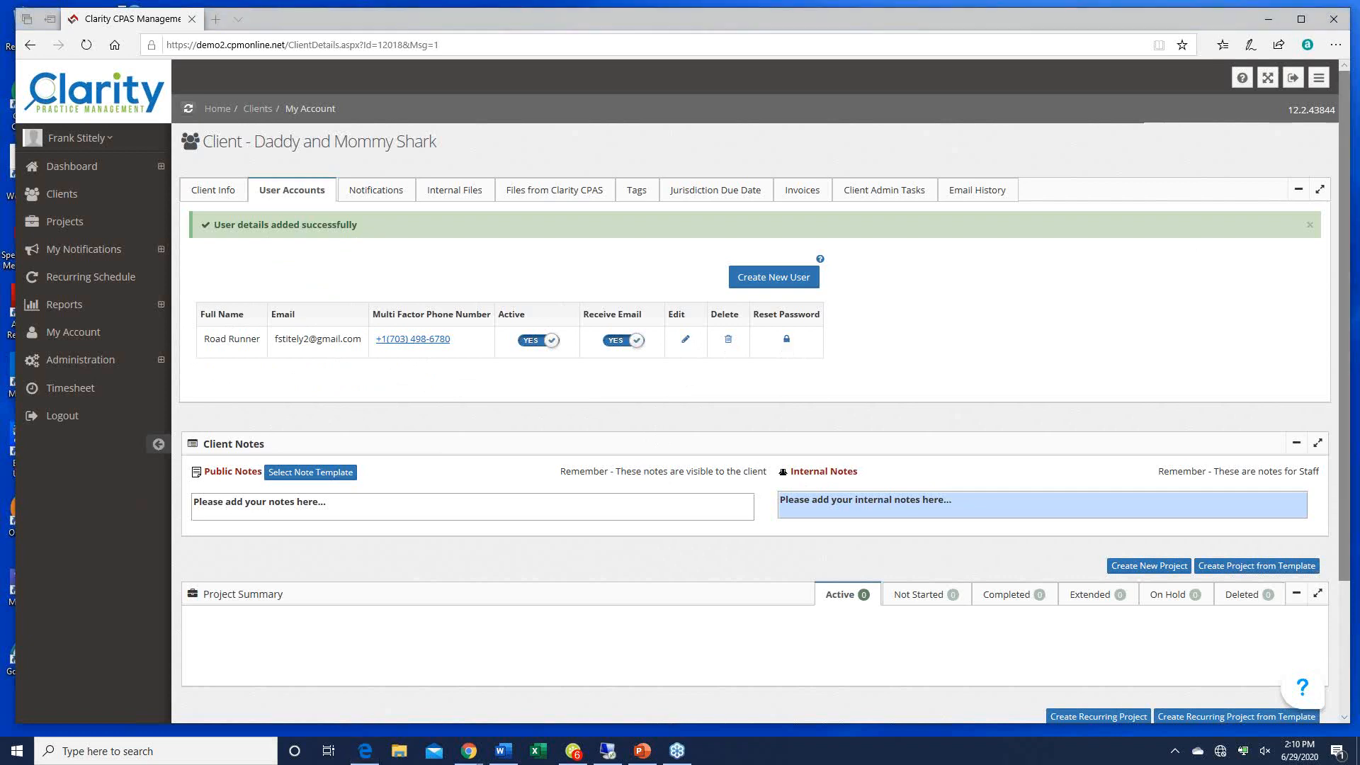
# Step: Look through the client's Notifications, Internal Files and Shared Files, ending on the Tags page
pyautogui.click(377, 195)
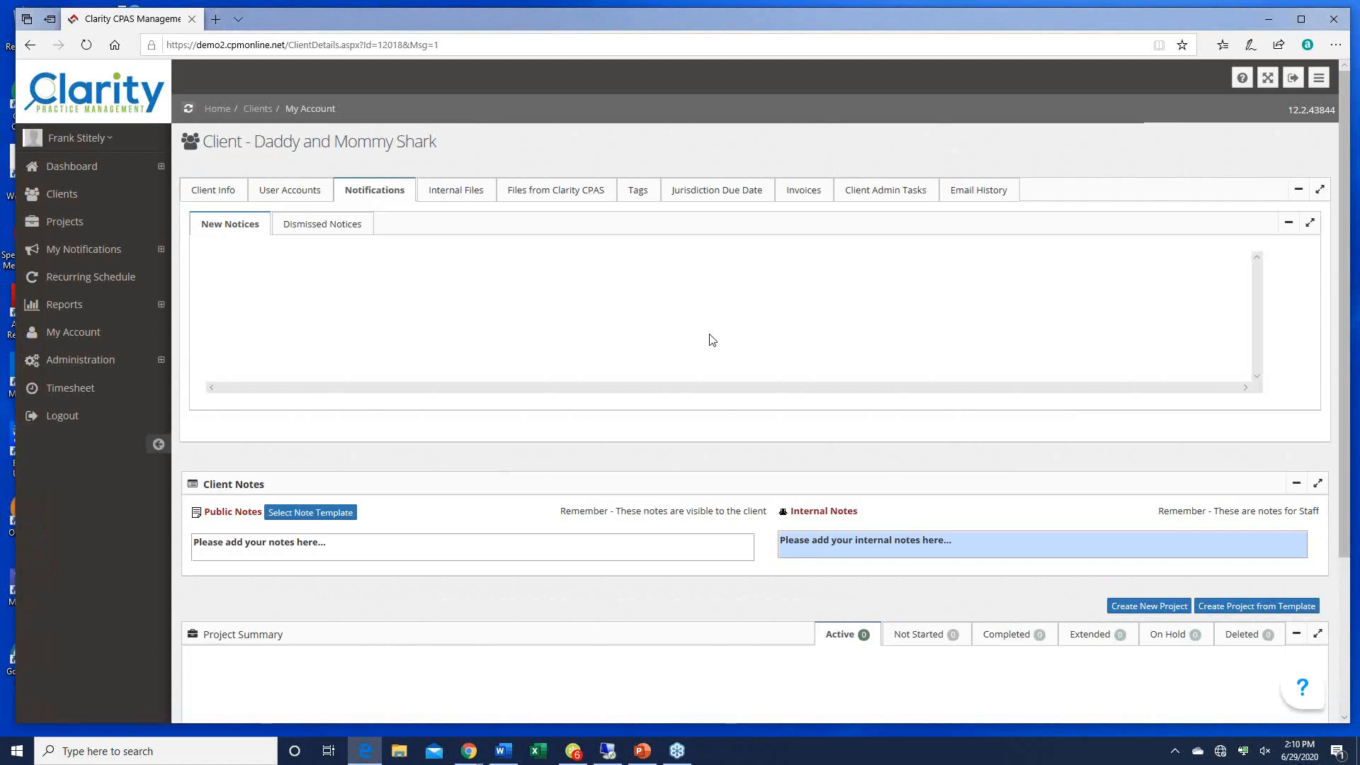
pyautogui.click(447, 197)
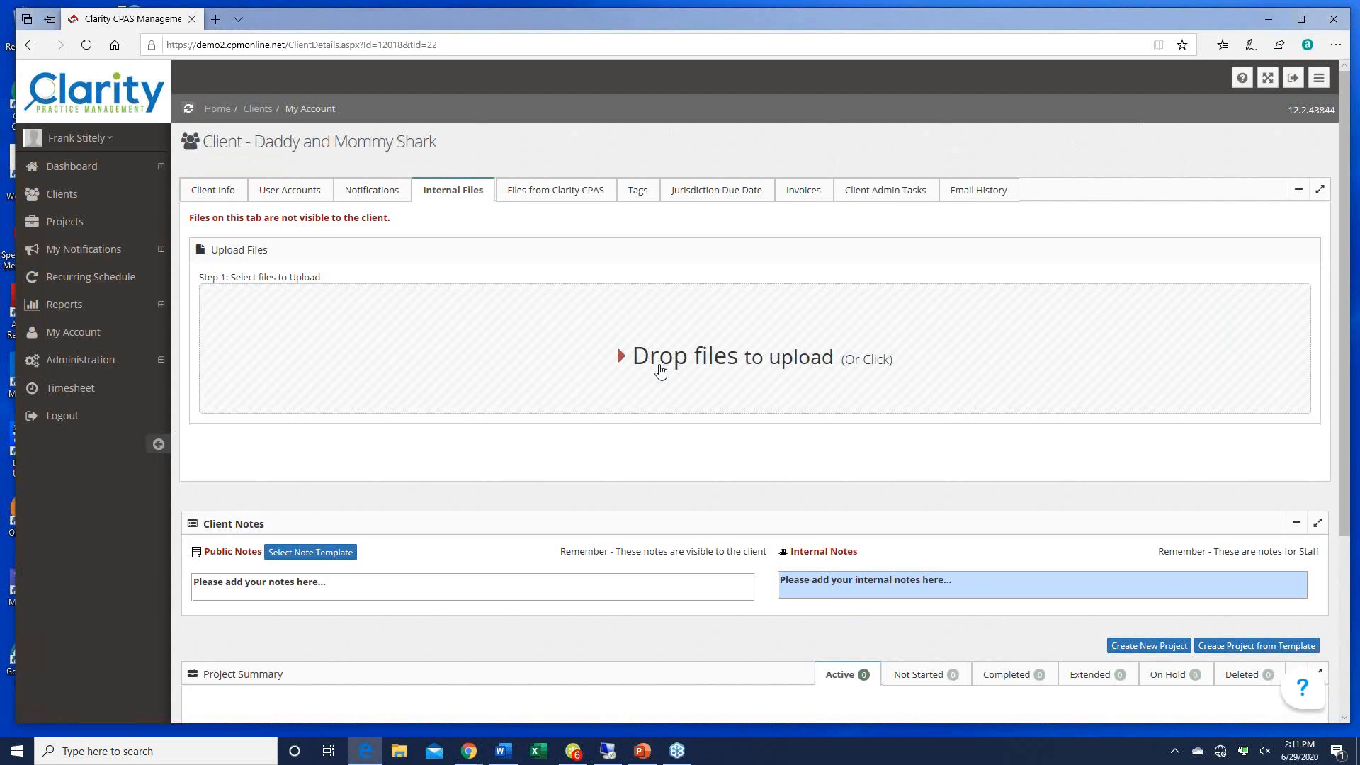
pyautogui.click(559, 193)
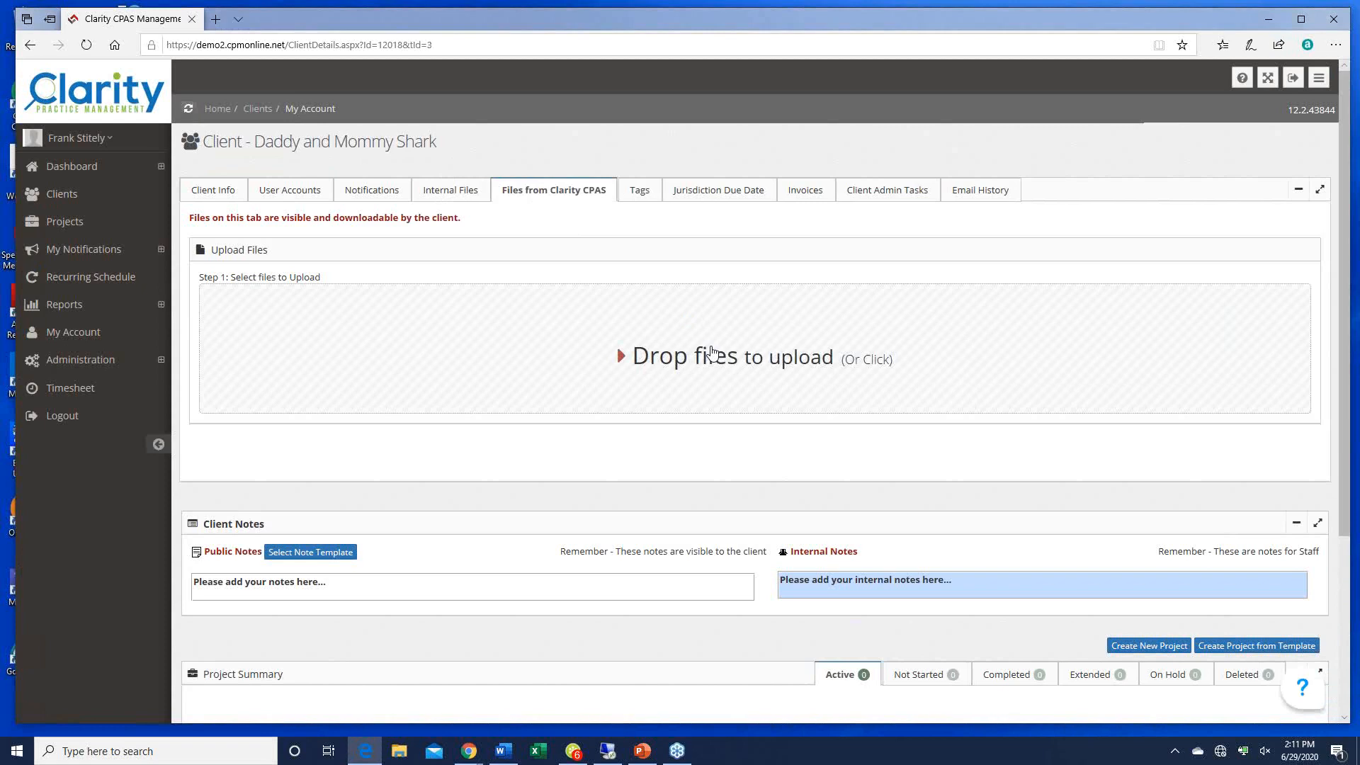
pyautogui.click(640, 192)
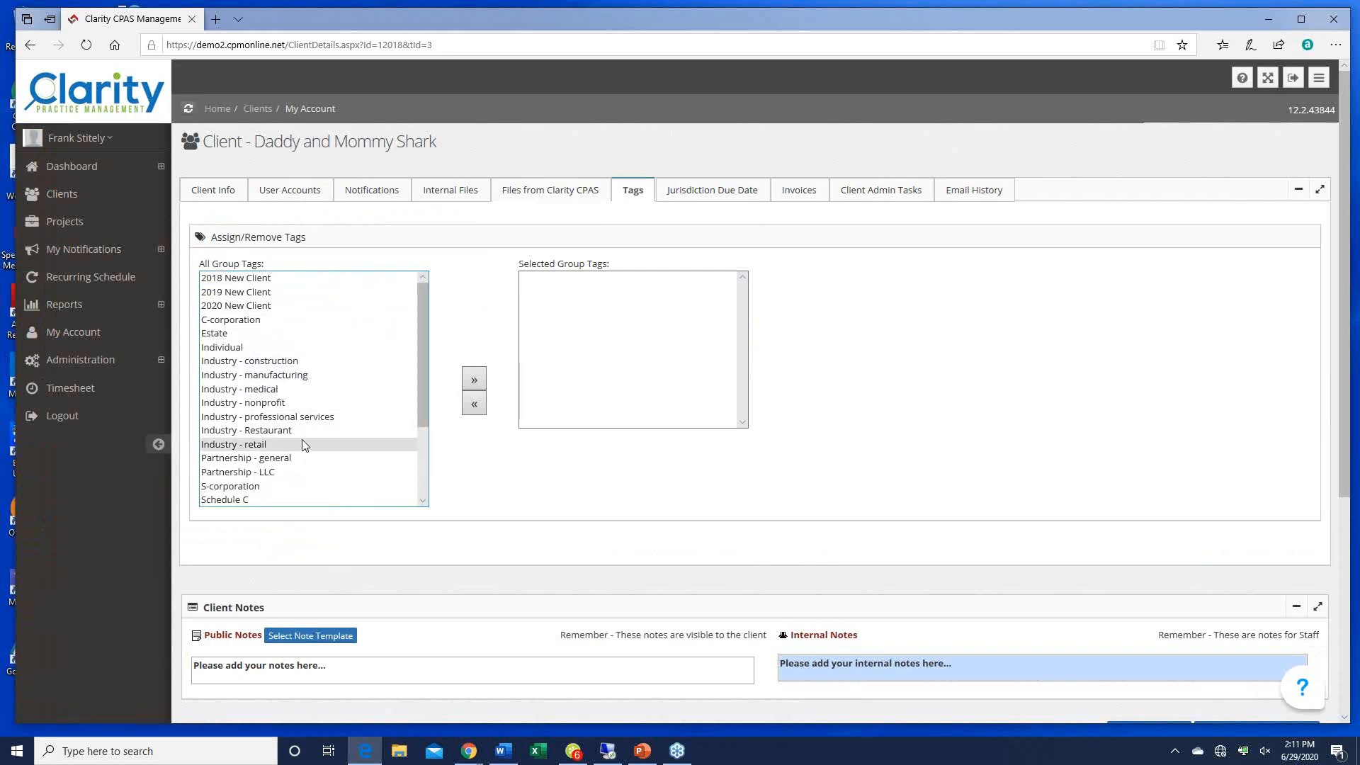
# Step: Assign the 2020 New Client, Industry - retail, Partnership - general and Partnership - LLC tags
pyautogui.click(246, 307)
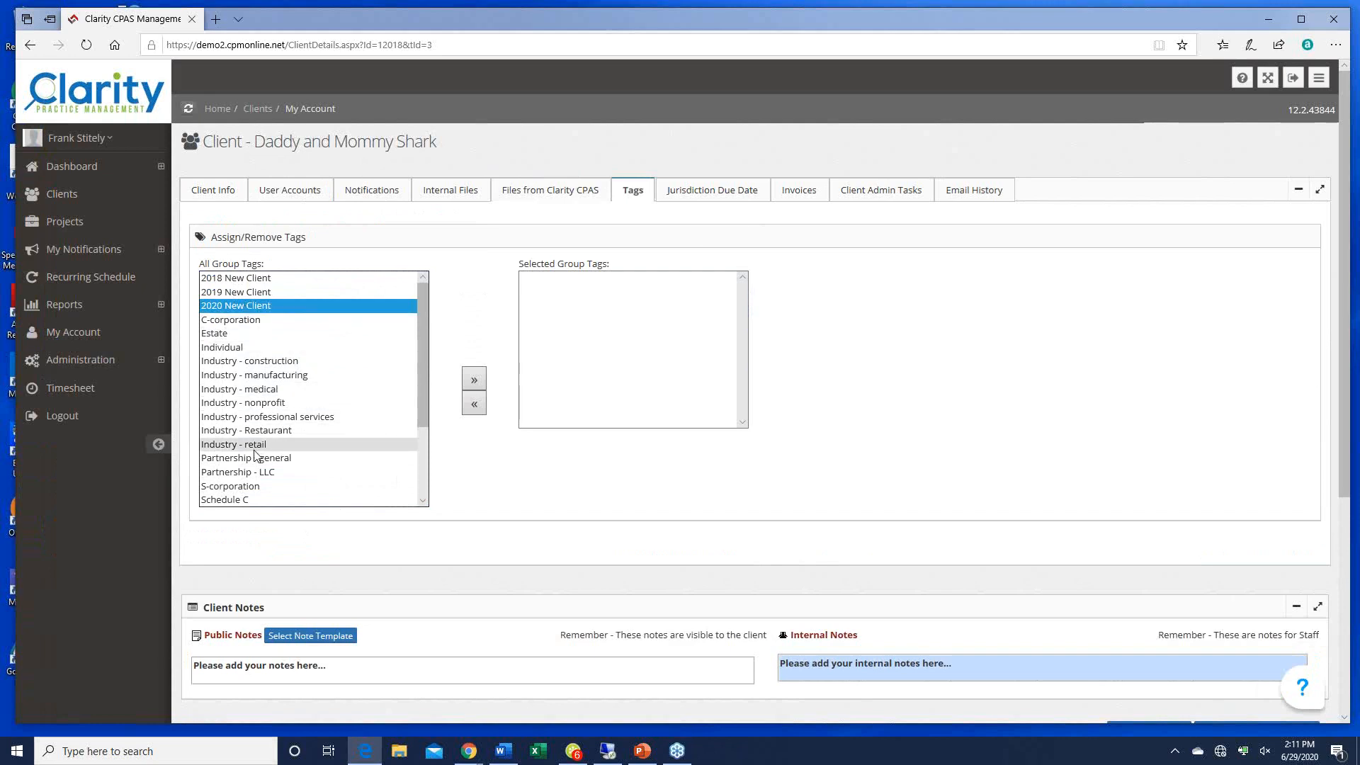
pyautogui.moveTo(255, 450); pyautogui.dragTo(259, 477)
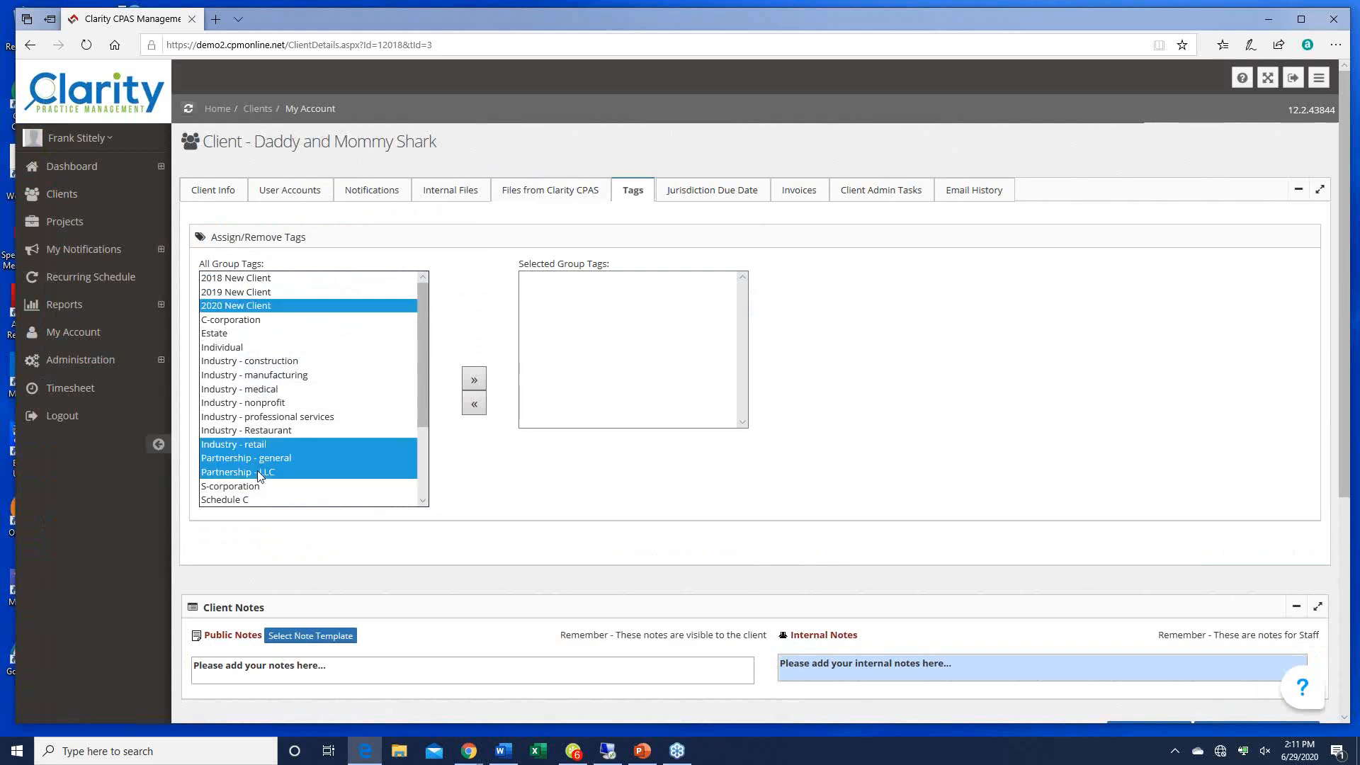
pyautogui.click(472, 380)
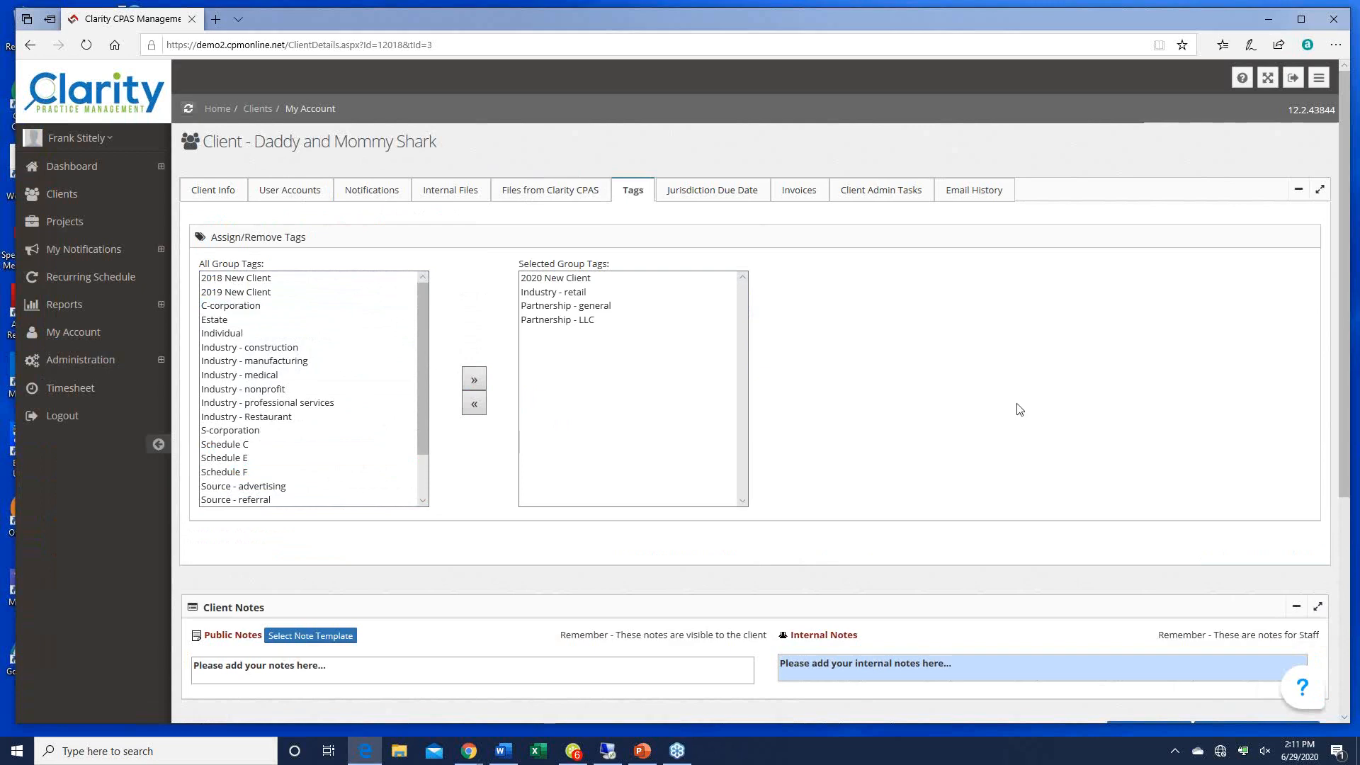
# Step: Add the Federal S corporation jurisdiction due date (Mar 15), then go back to Client Info
pyautogui.click(688, 190)
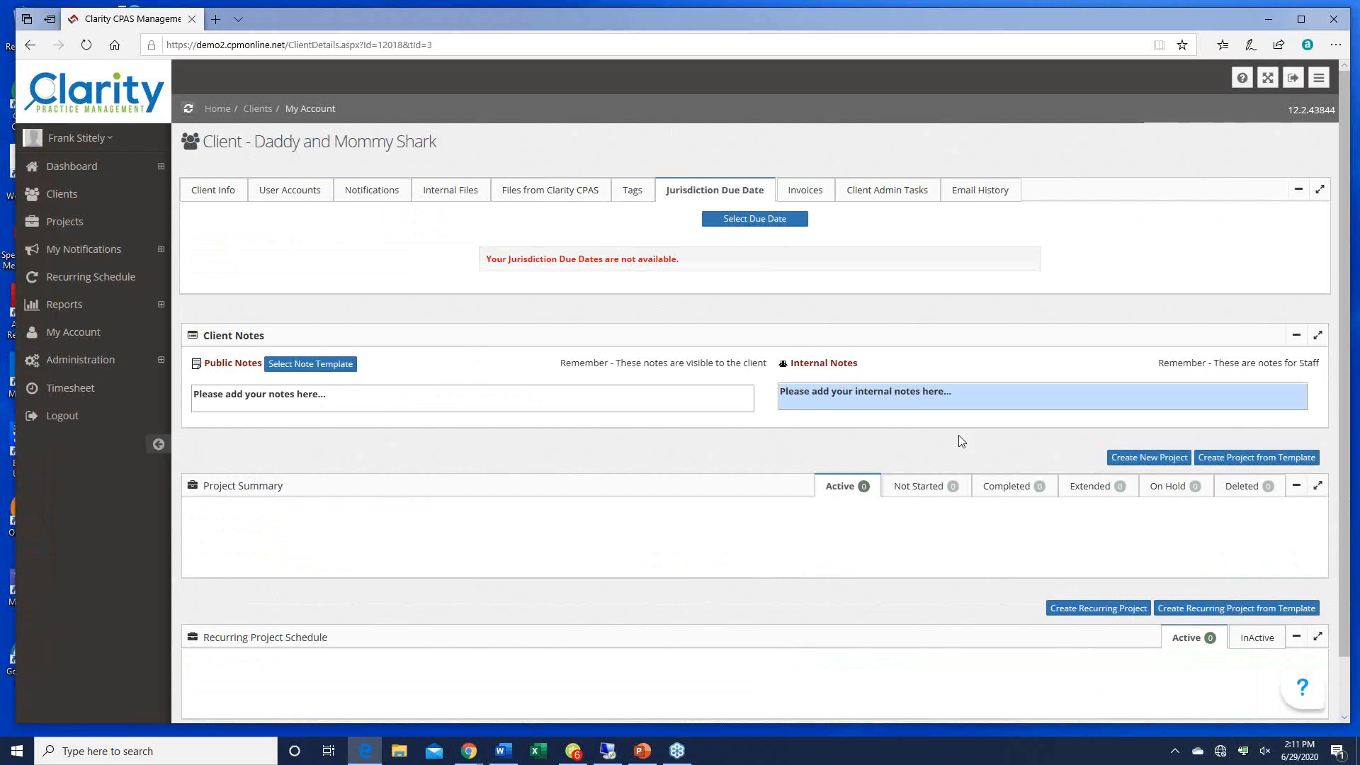
pyautogui.click(753, 221)
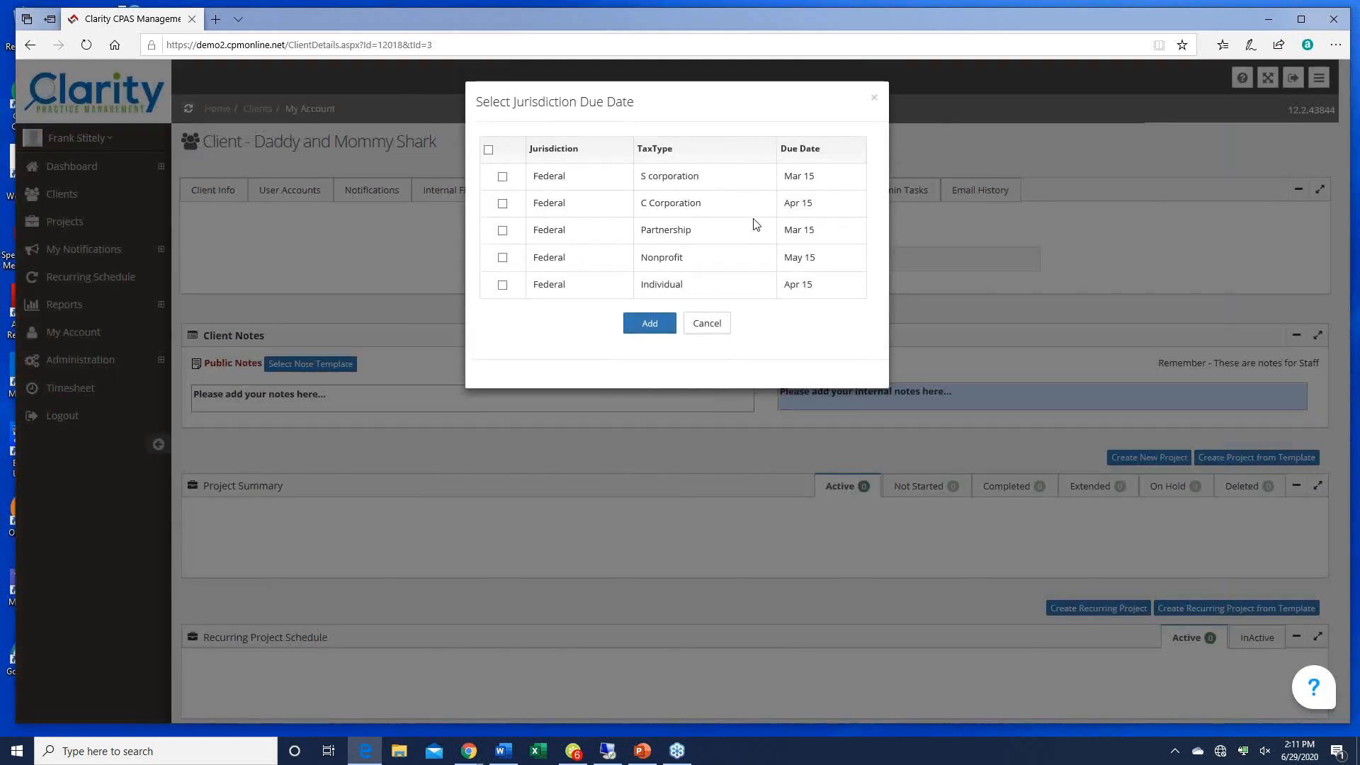
pyautogui.click(508, 180)
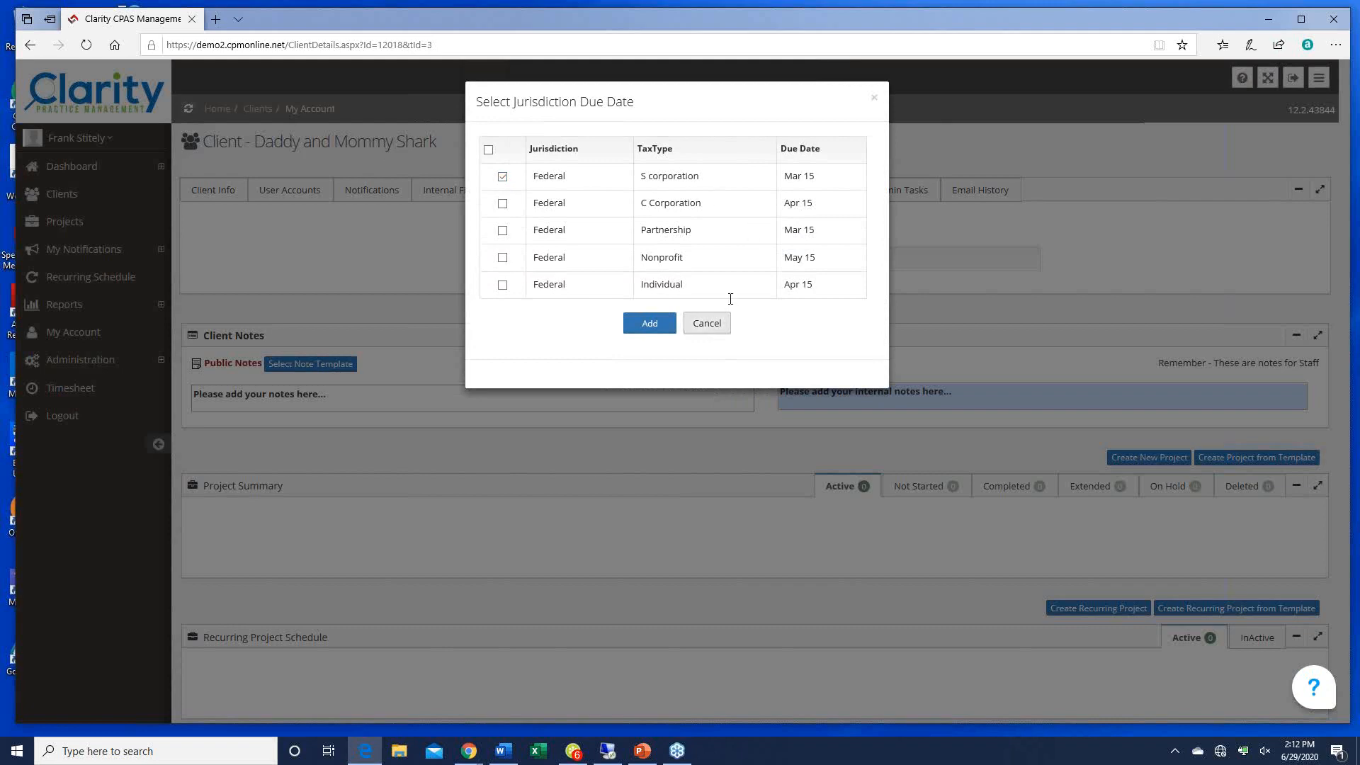
pyautogui.click(655, 327)
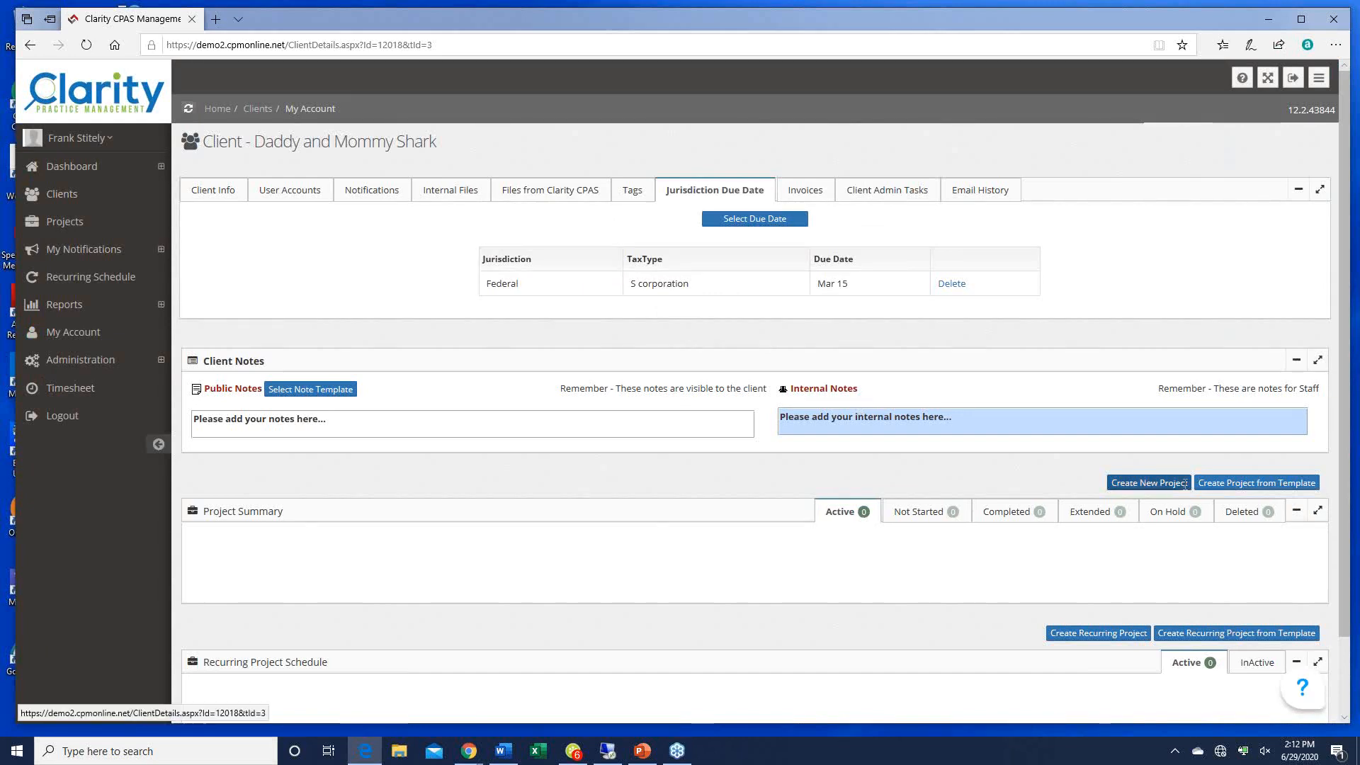
pyautogui.click(216, 191)
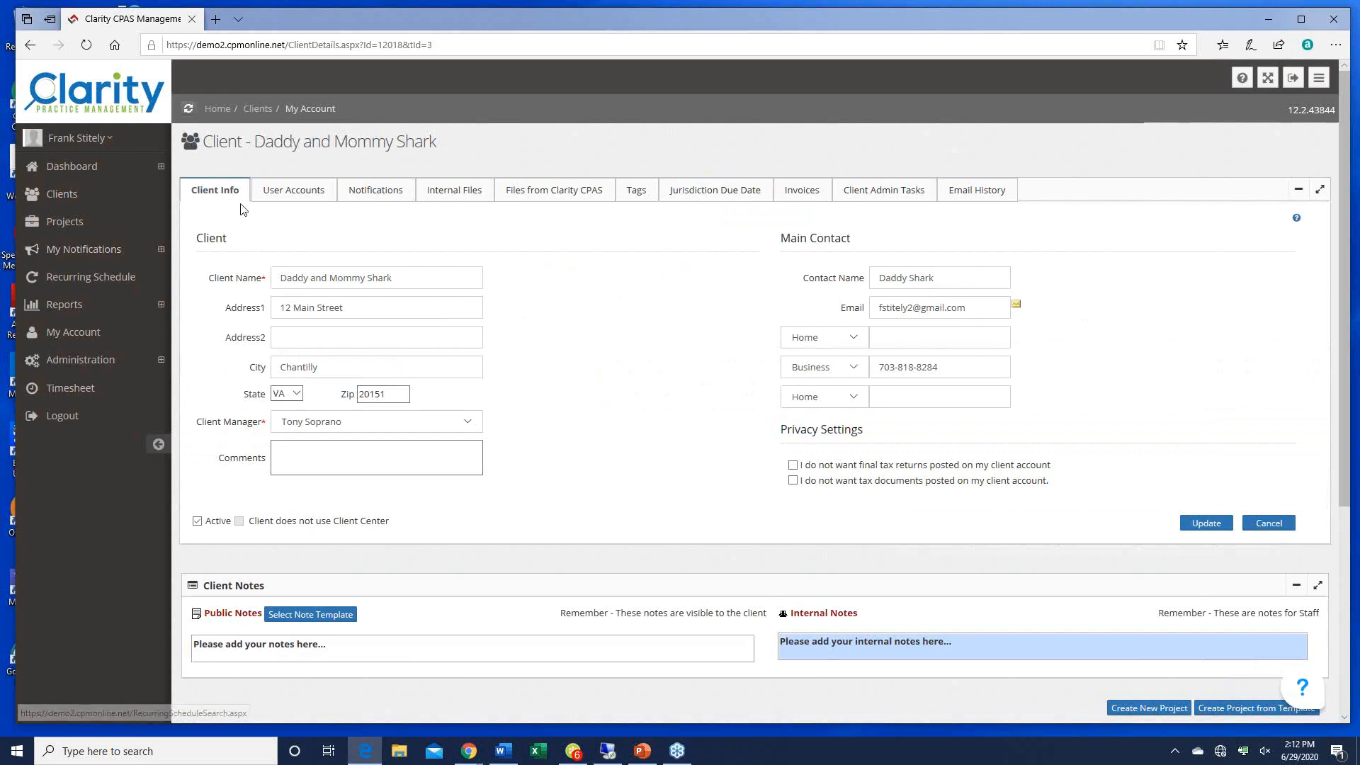
# Step: Search clients for 'shark', open the match in a new tab and scroll to its Project Summary
pyautogui.click(62, 194)
pyautogui.click(342, 220)
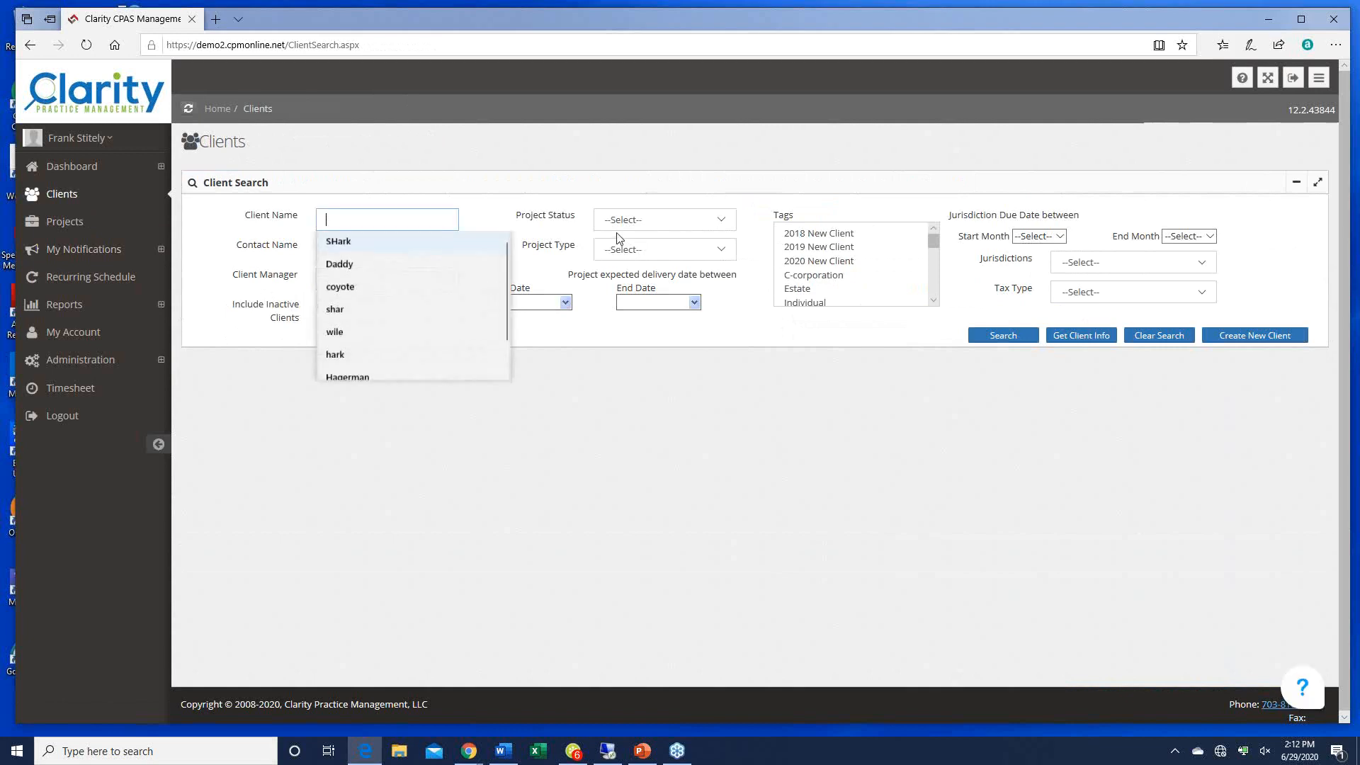
pyautogui.write('shark')
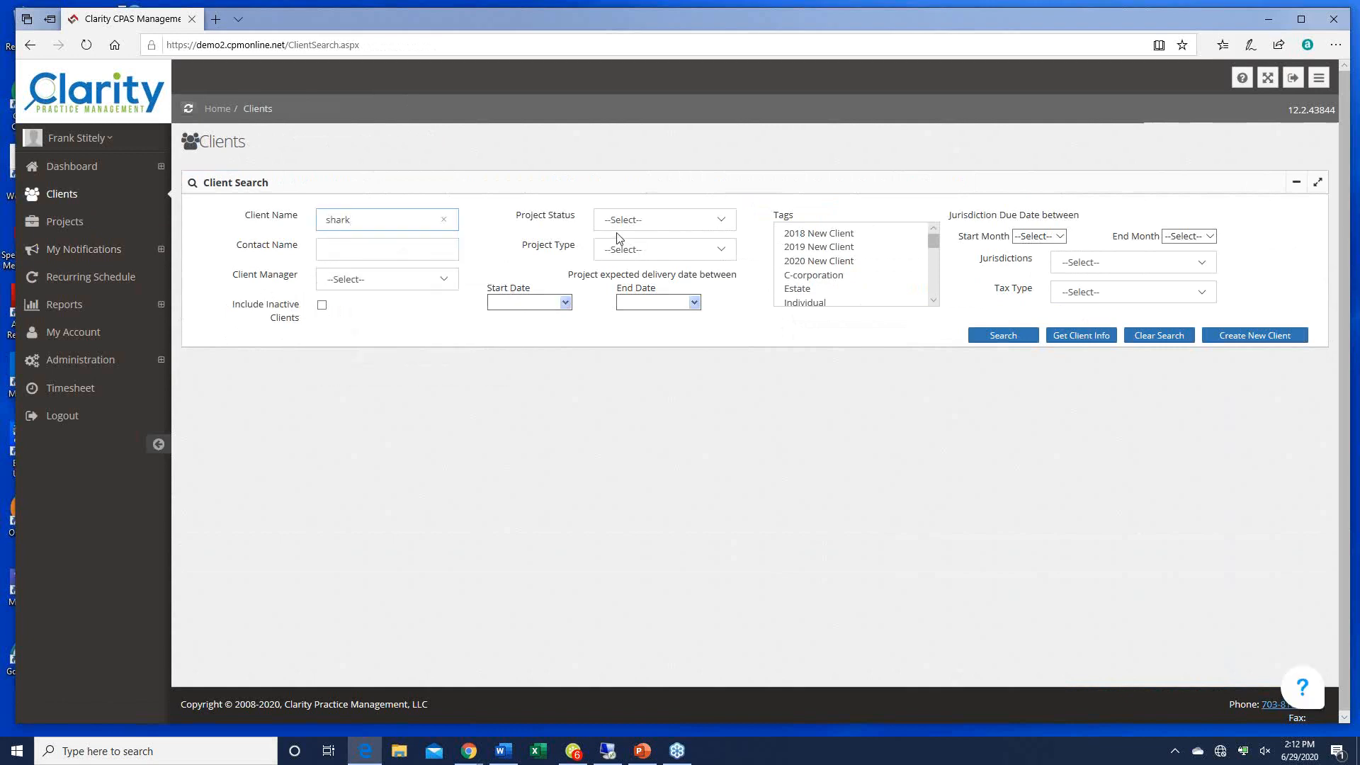
pyautogui.click(982, 337)
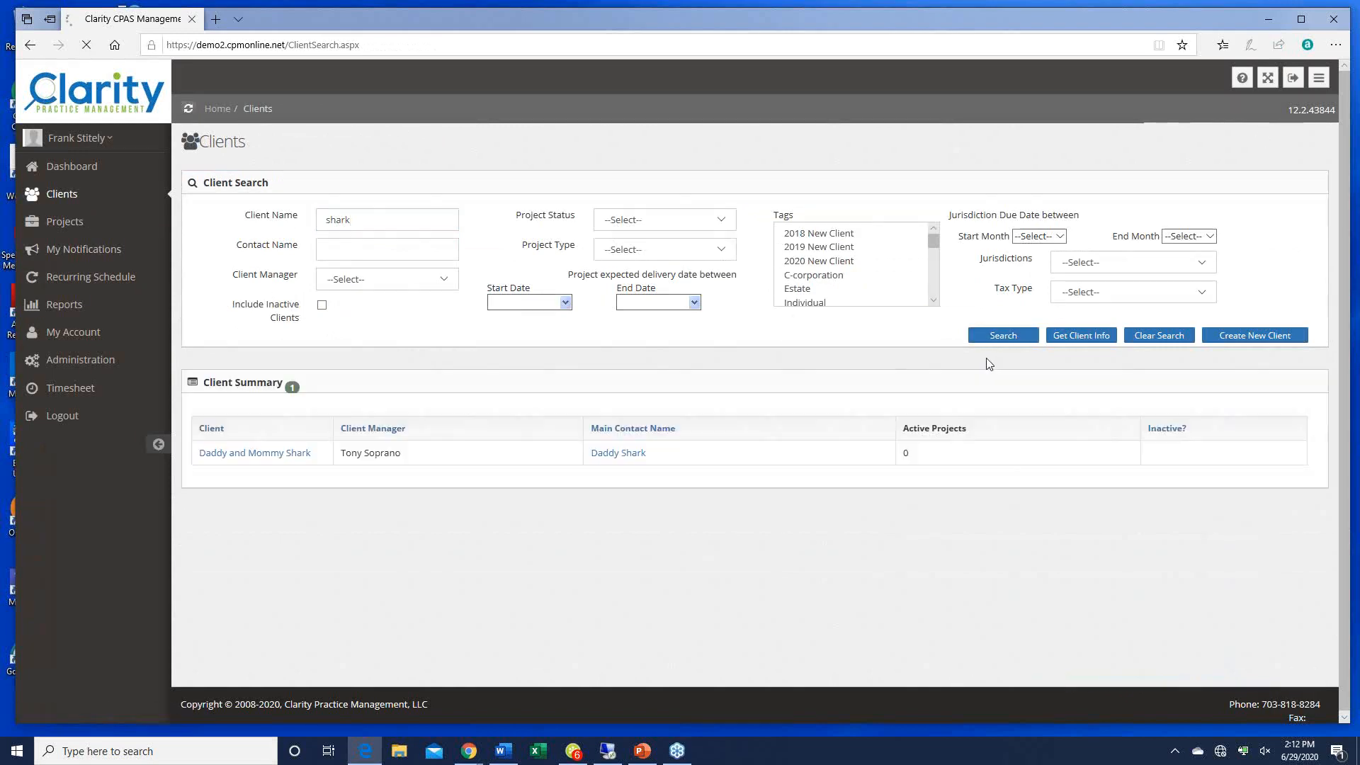
pyautogui.rightClick(258, 457)
pyautogui.click(297, 464)
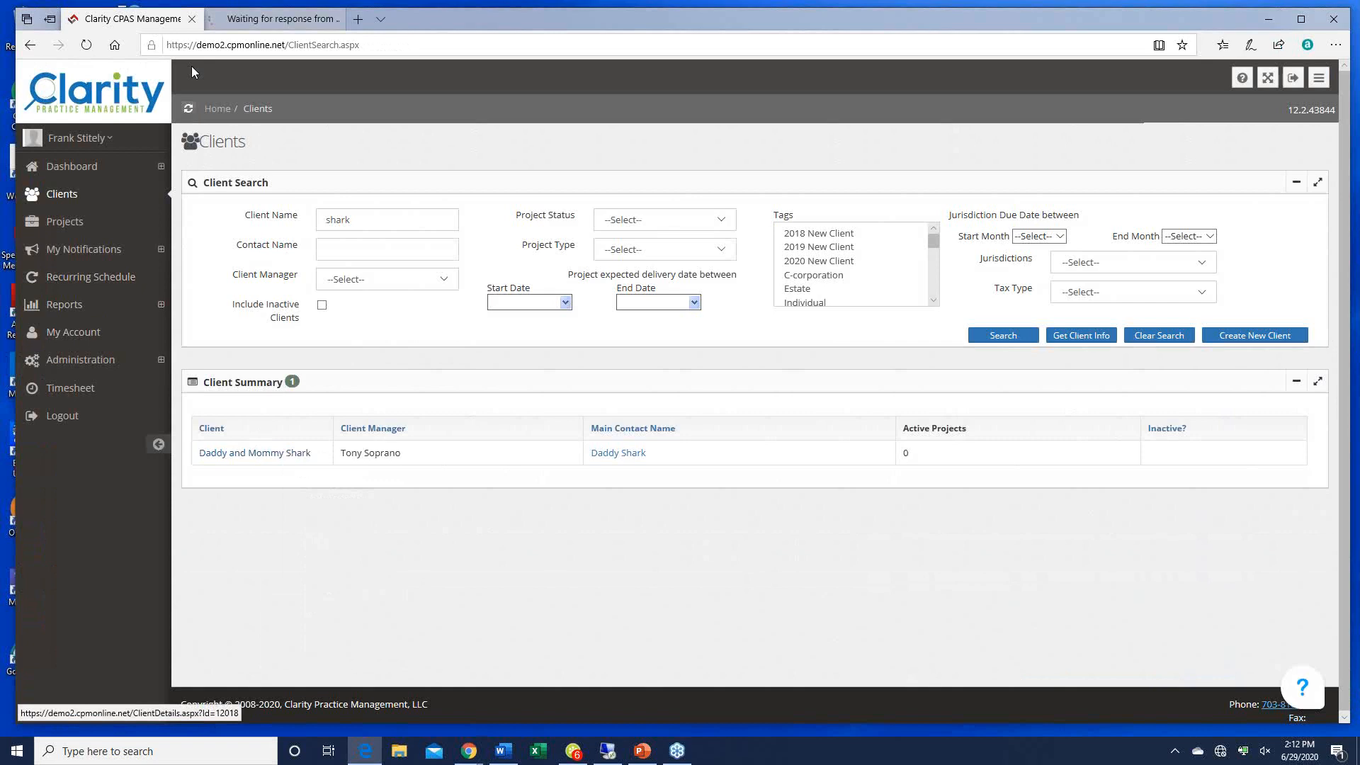
pyautogui.click(269, 24)
pyautogui.scroll(-3, 958, 362)
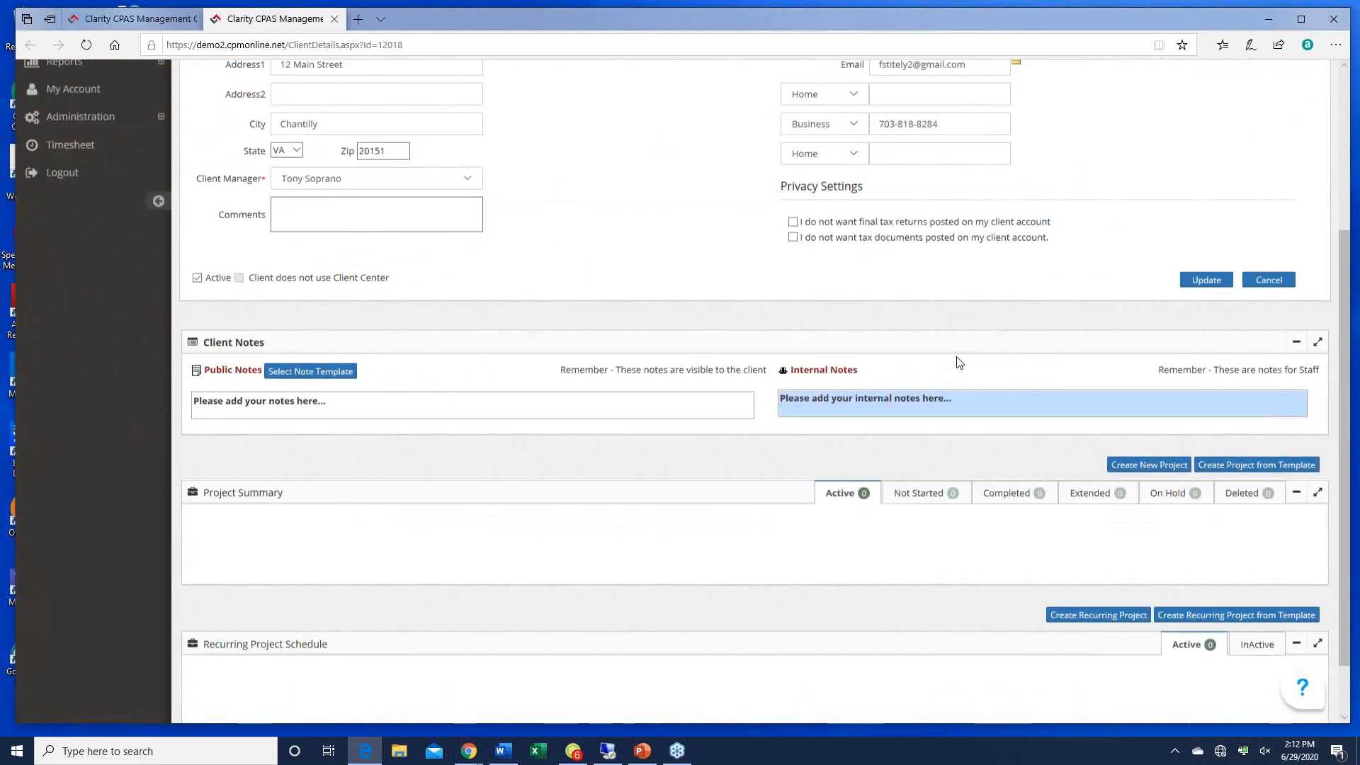
pyautogui.scroll(-1, 959, 361)
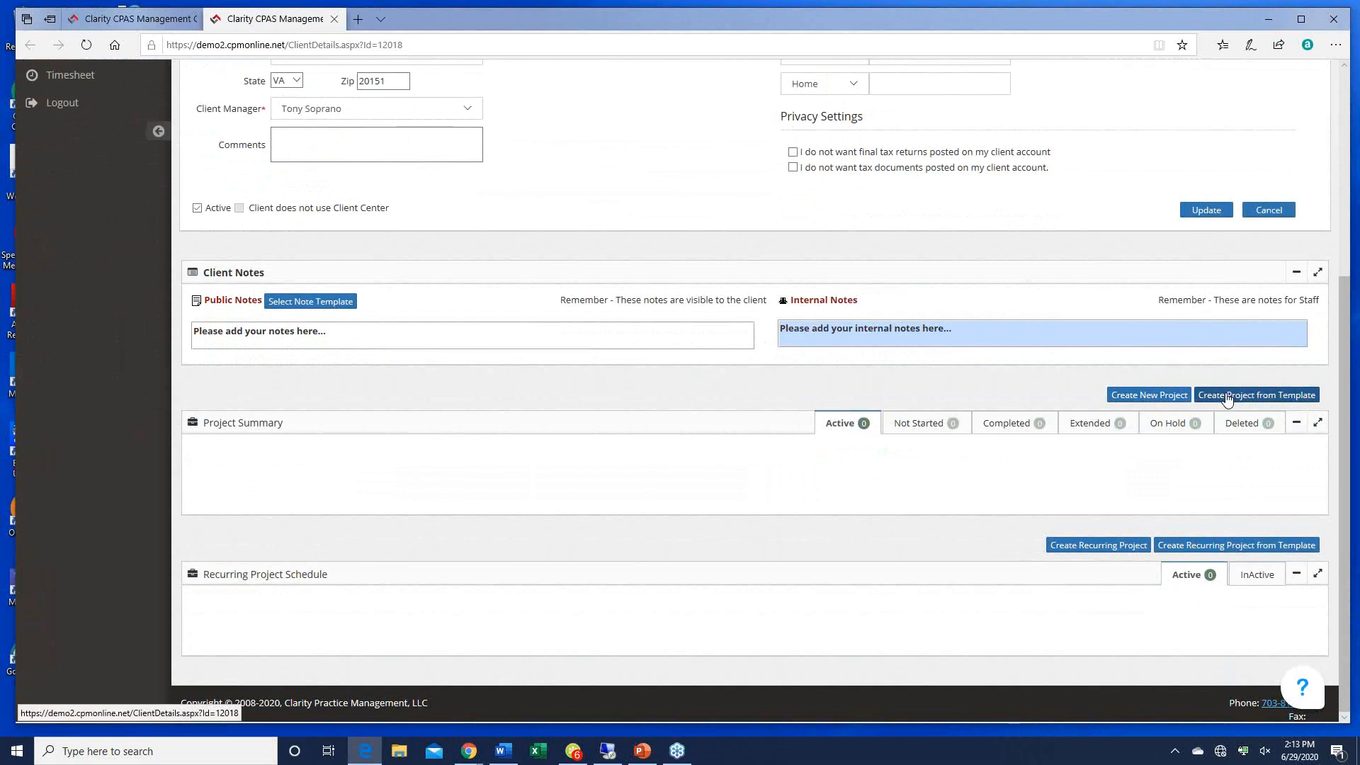
# Step: Start a new project named '2019 individual income tax returns' with project type Personal returns
pyautogui.click(1154, 397)
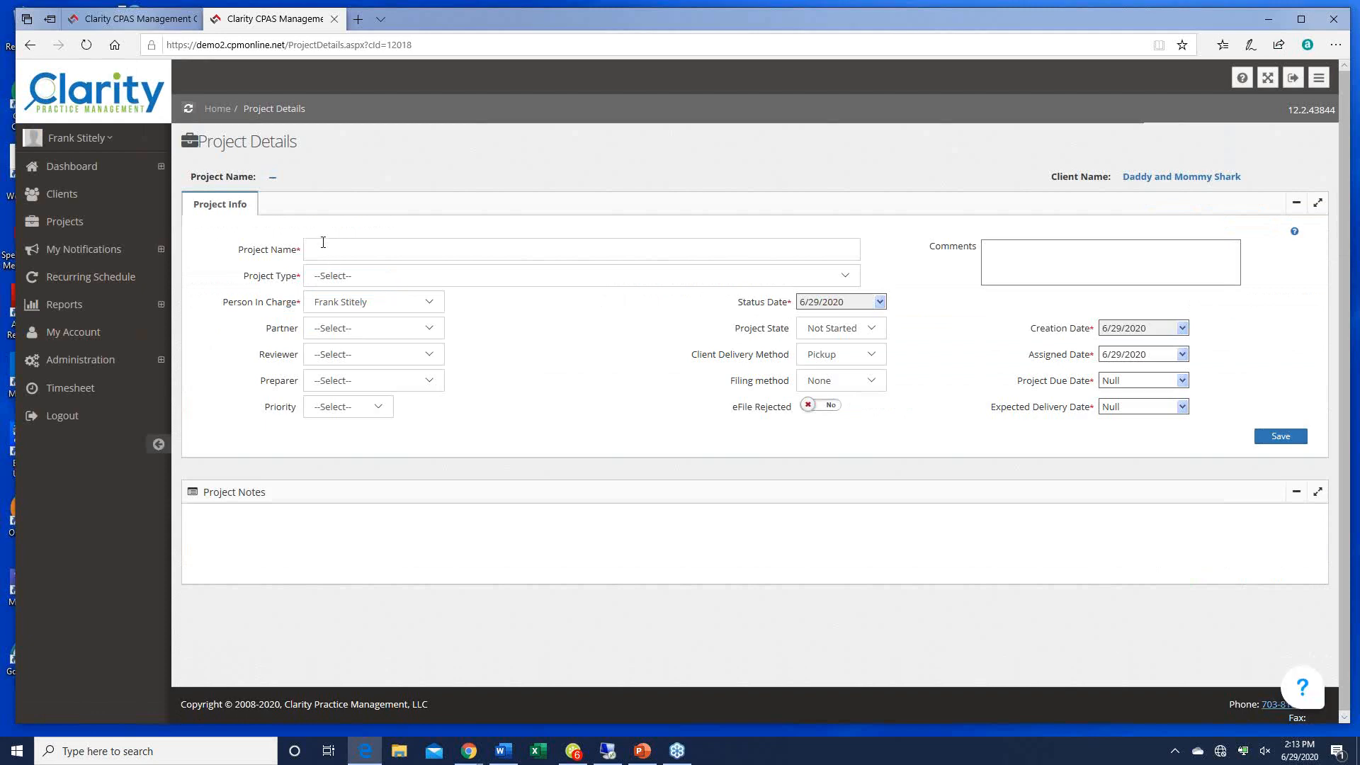
pyautogui.click(323, 242)
pyautogui.write('2019 ')
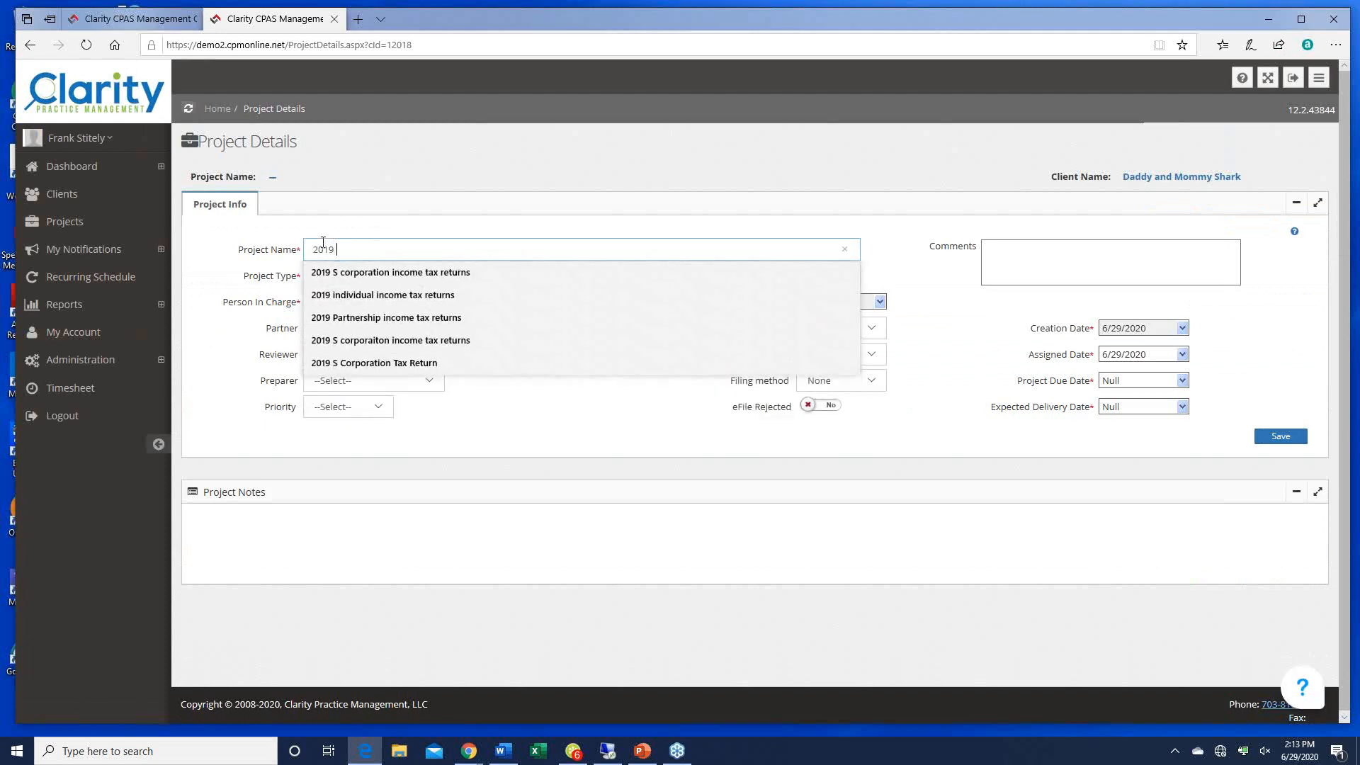
pyautogui.write('individual')
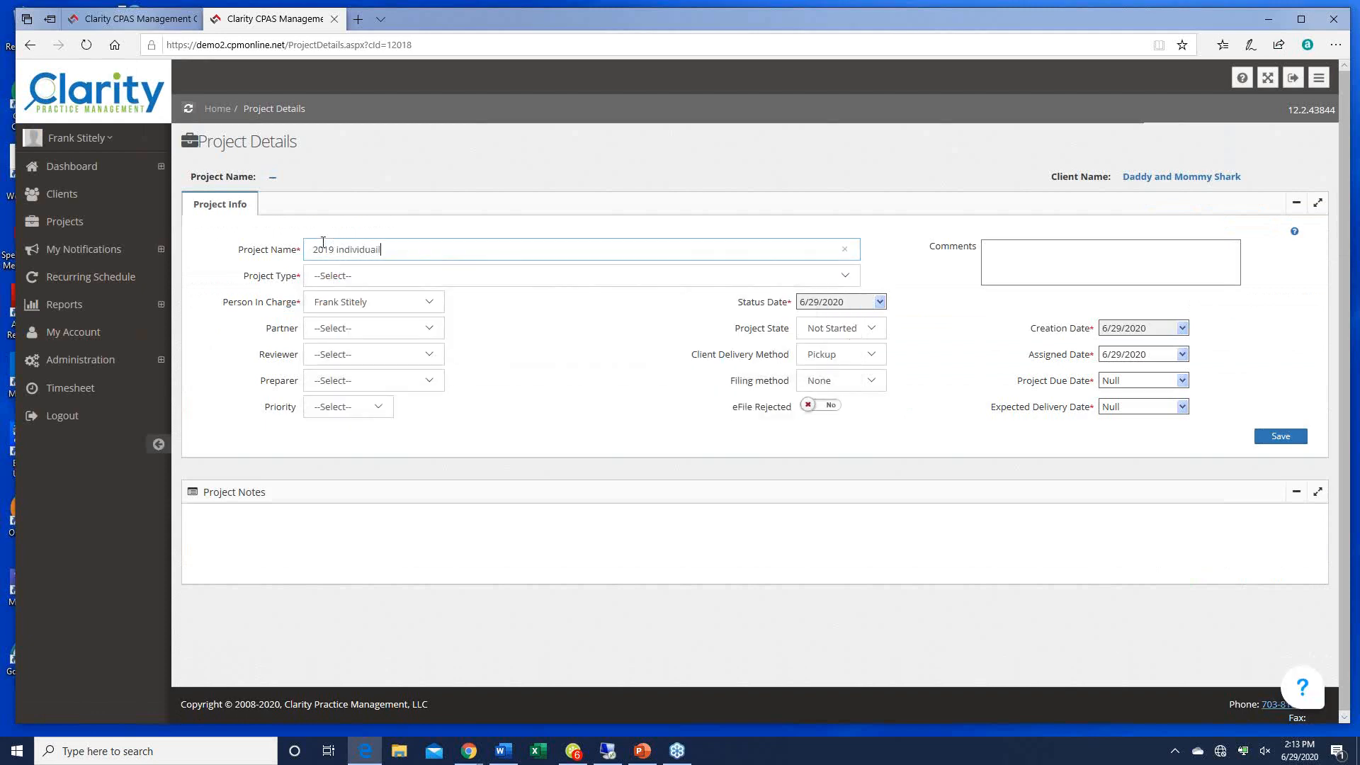
pyautogui.press('BackSpace')
pyautogui.press('BackSpace')
pyautogui.write('l inco')
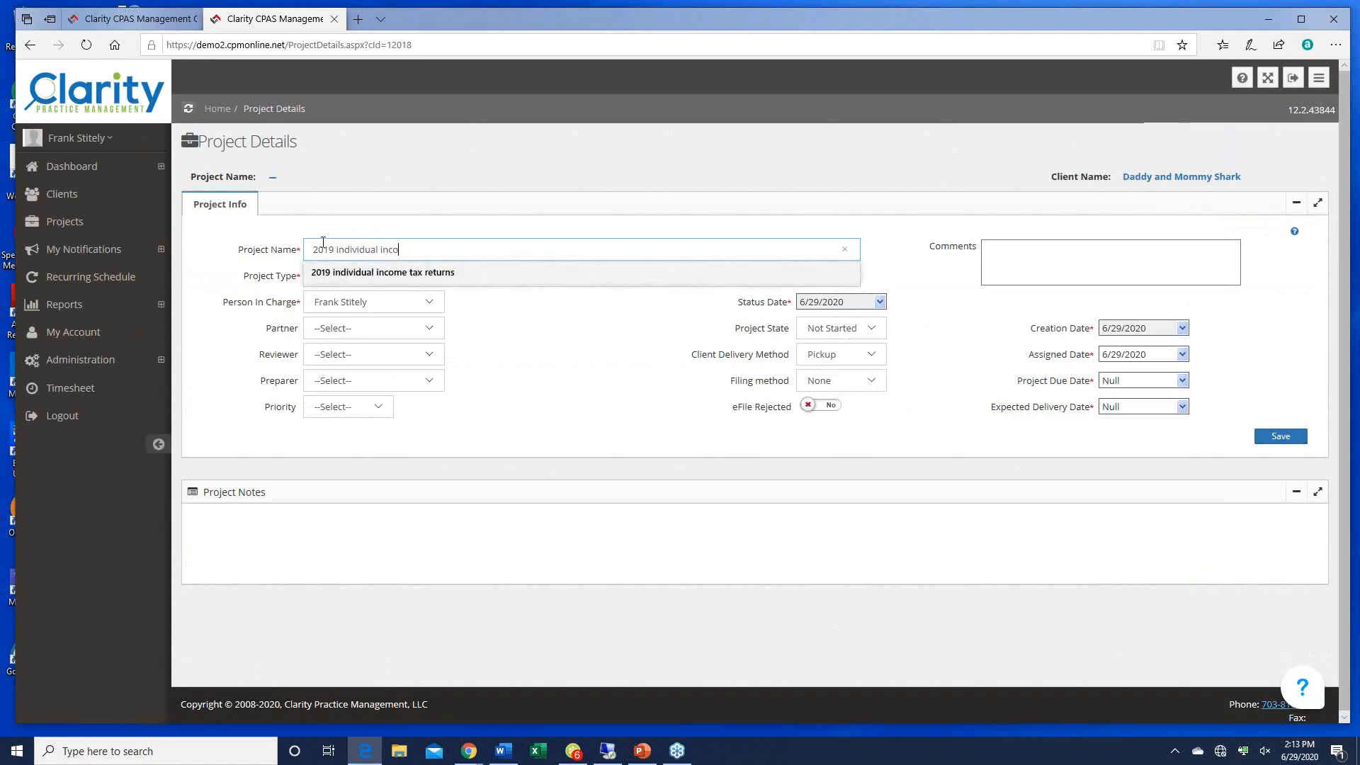
pyautogui.write('me tax returt')
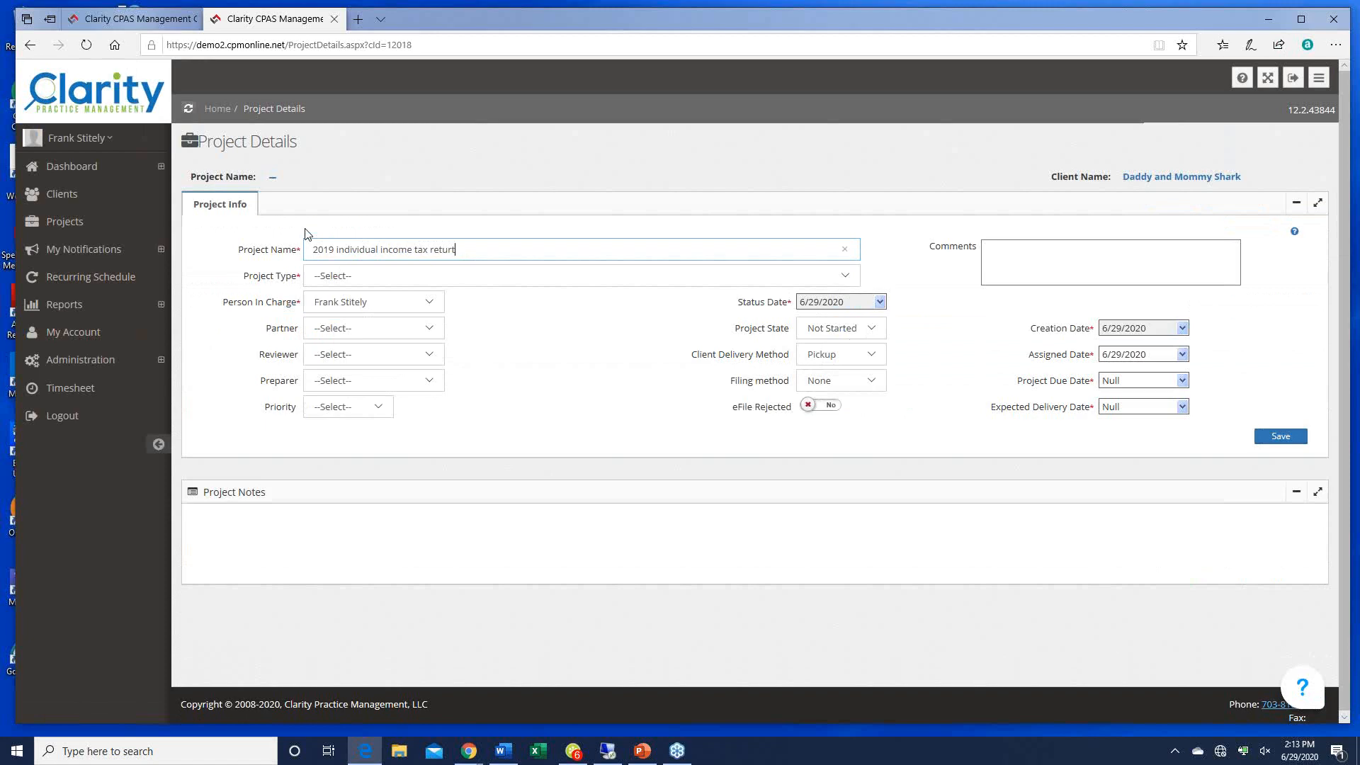
pyautogui.write('nsns')
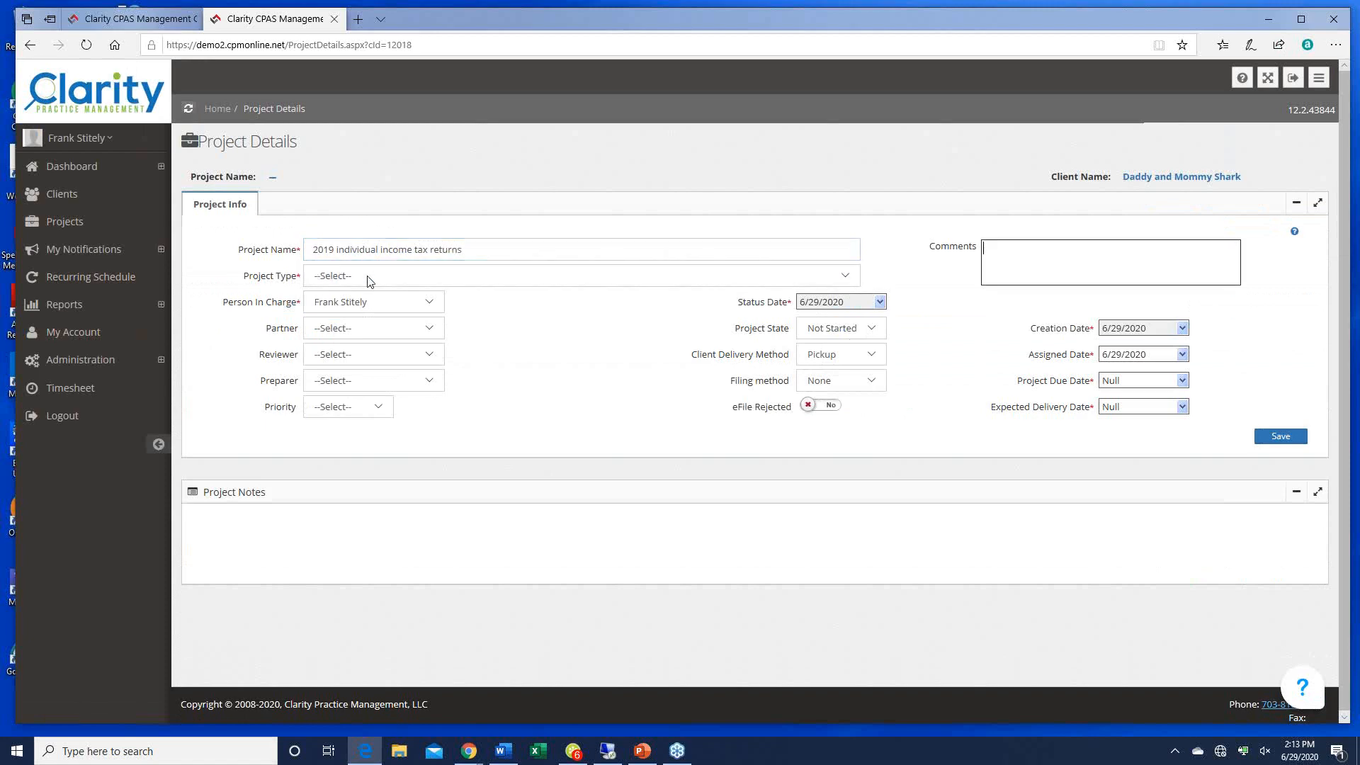
pyautogui.click(852, 278)
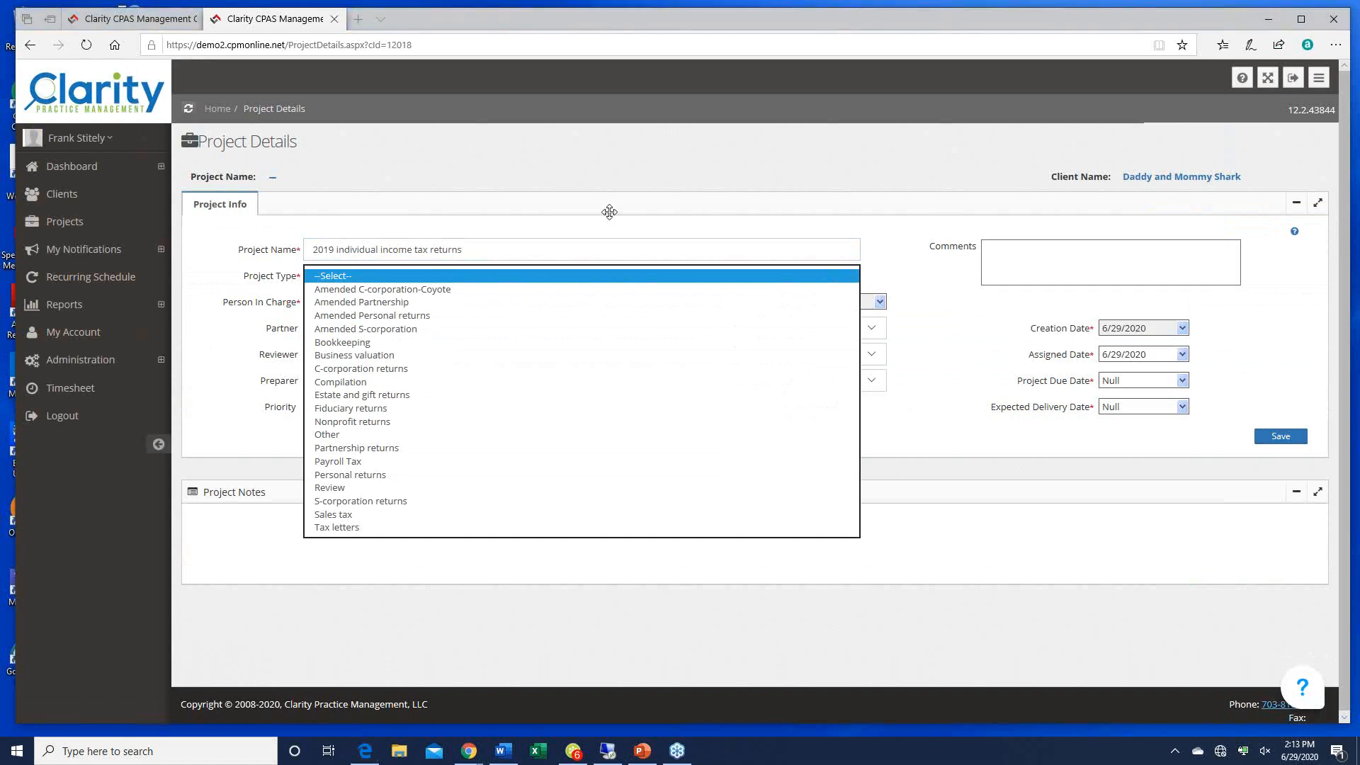
pyautogui.click(371, 476)
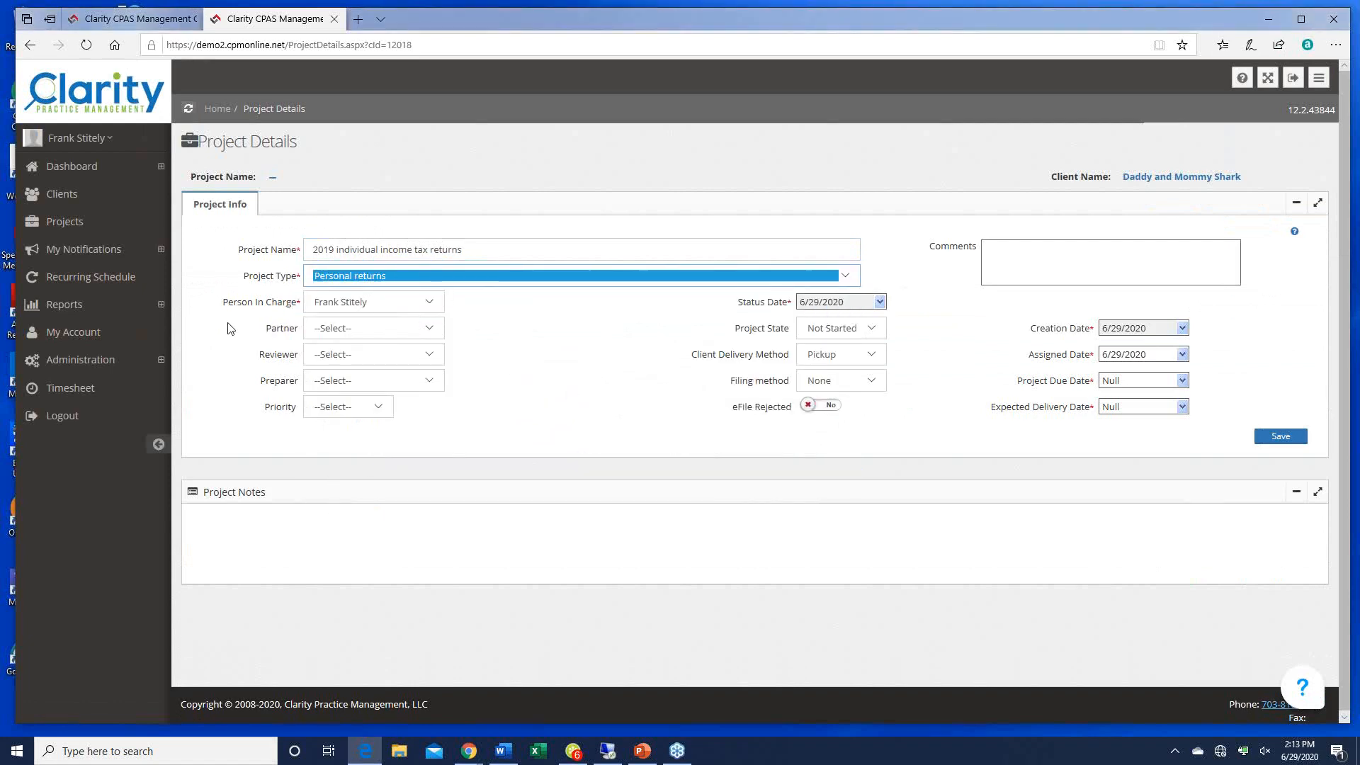
# Step: Choose the project's partner, reviewer and preparer, and set priority to Medium
pyautogui.click(431, 328)
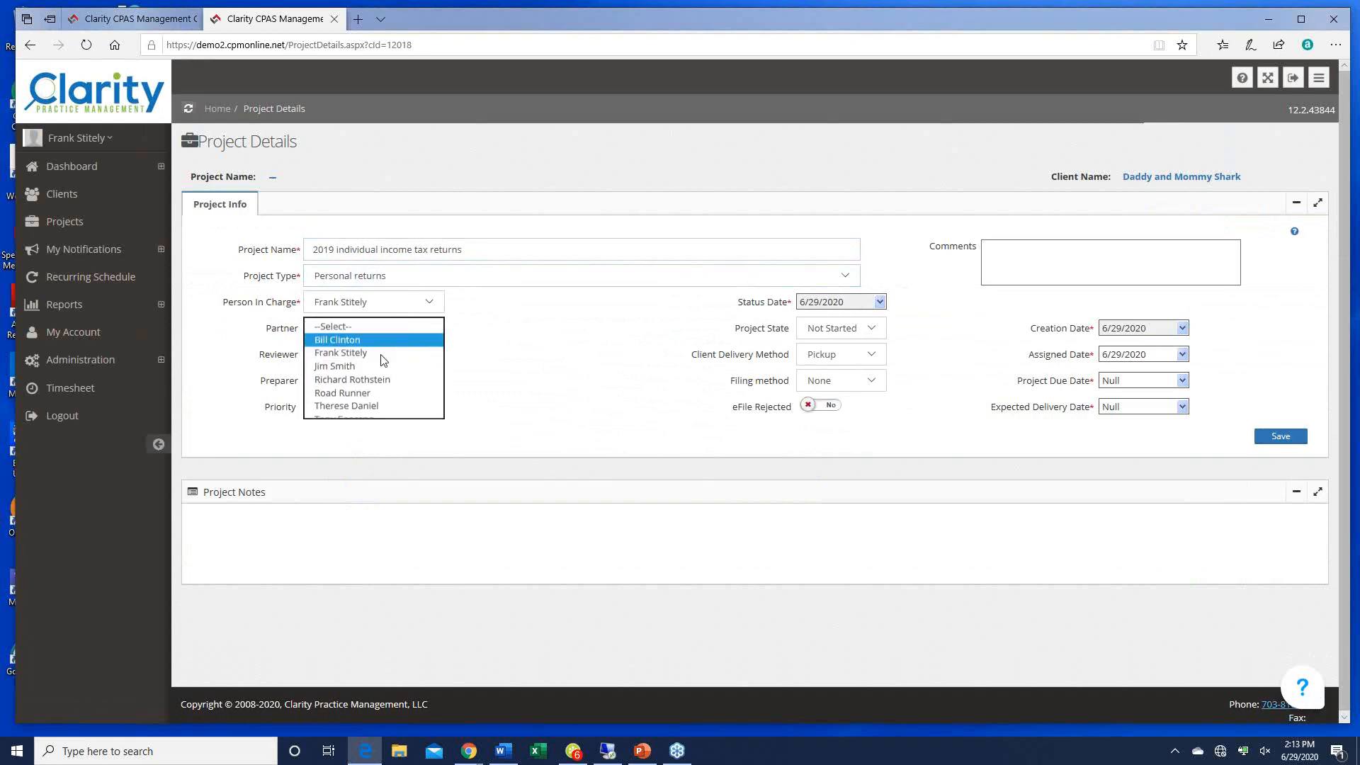
pyautogui.click(380, 341)
pyautogui.click(429, 354)
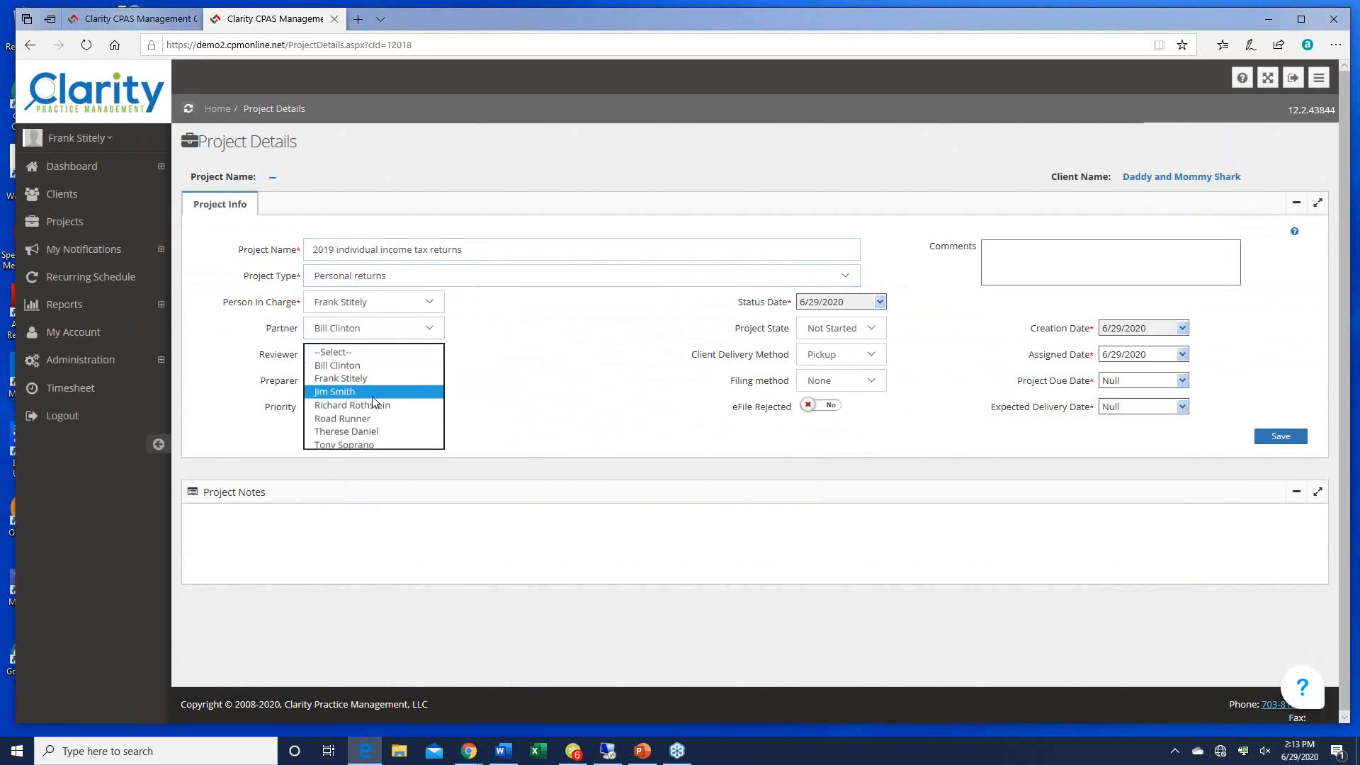
pyautogui.click(372, 393)
pyautogui.click(429, 380)
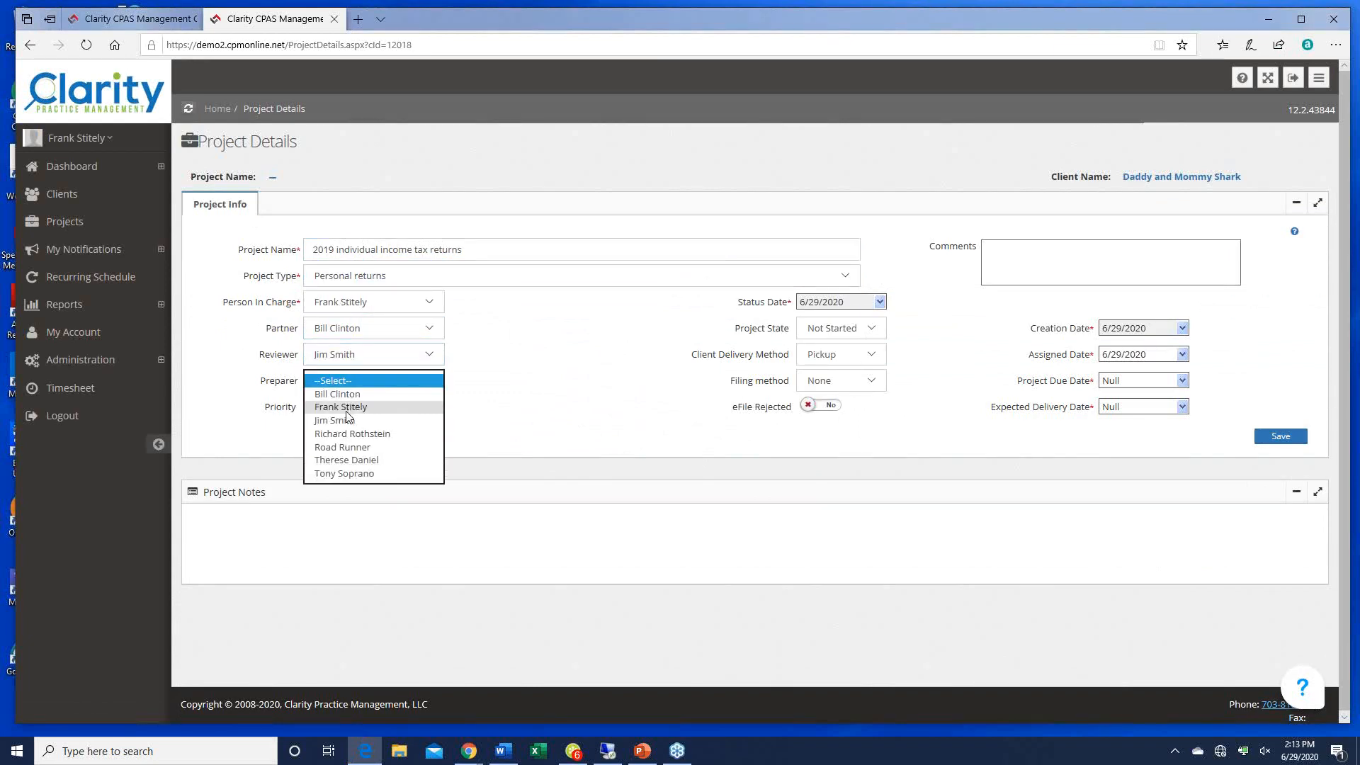
pyautogui.click(355, 473)
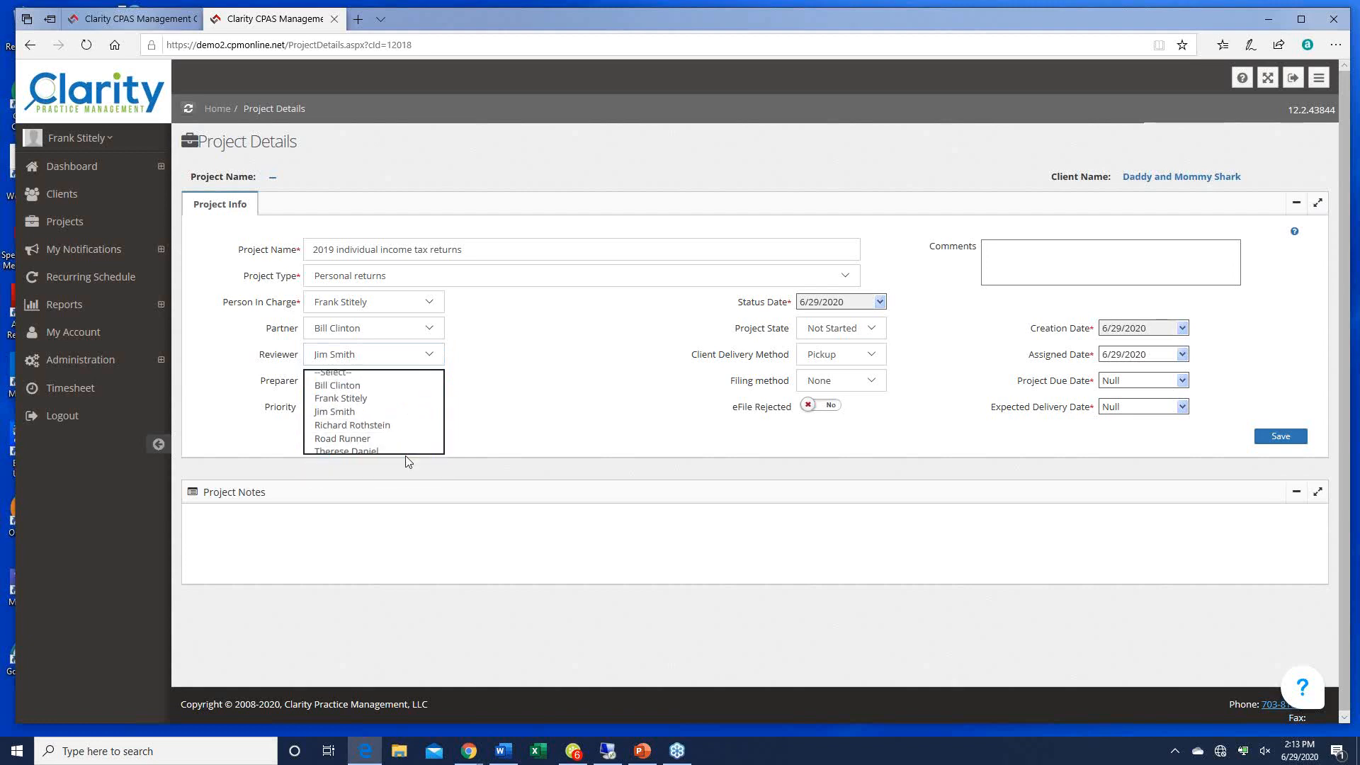
pyautogui.click(383, 408)
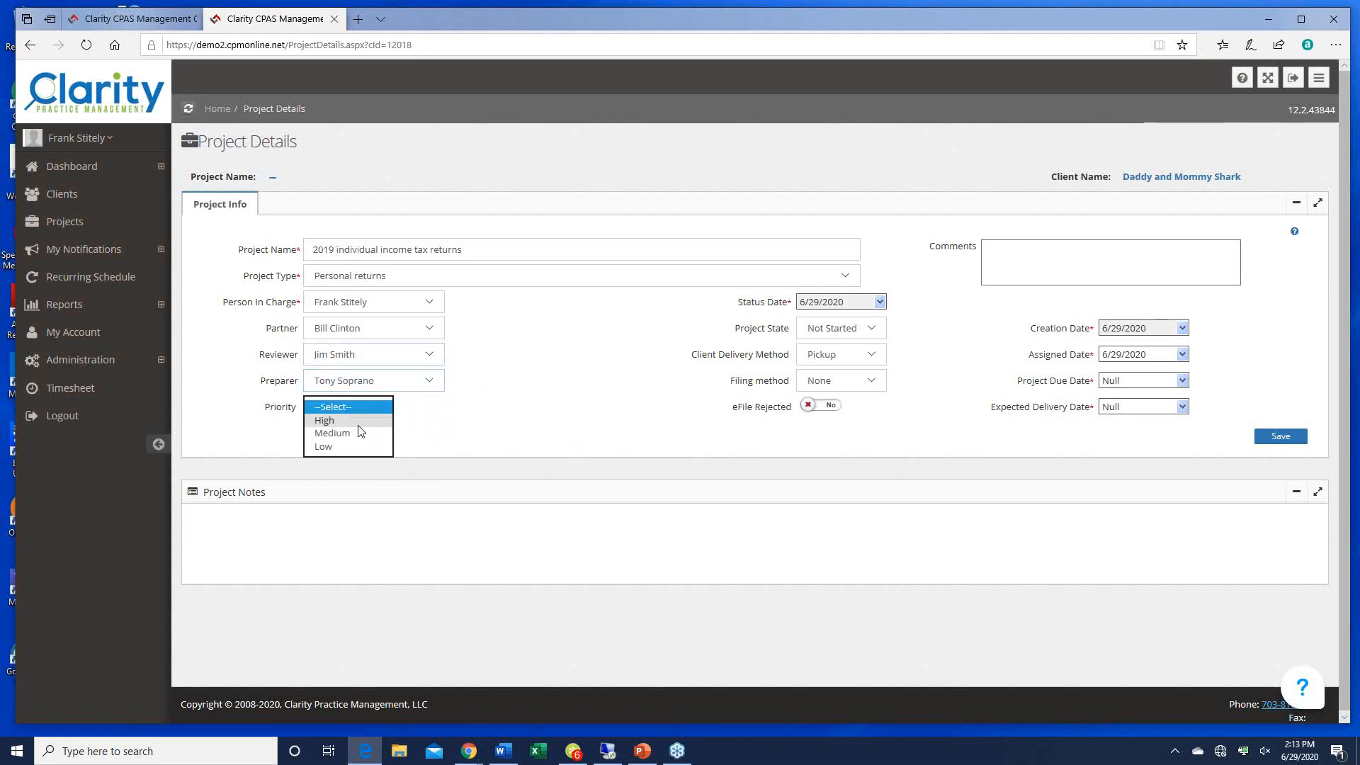
pyautogui.click(352, 432)
pyautogui.click(873, 329)
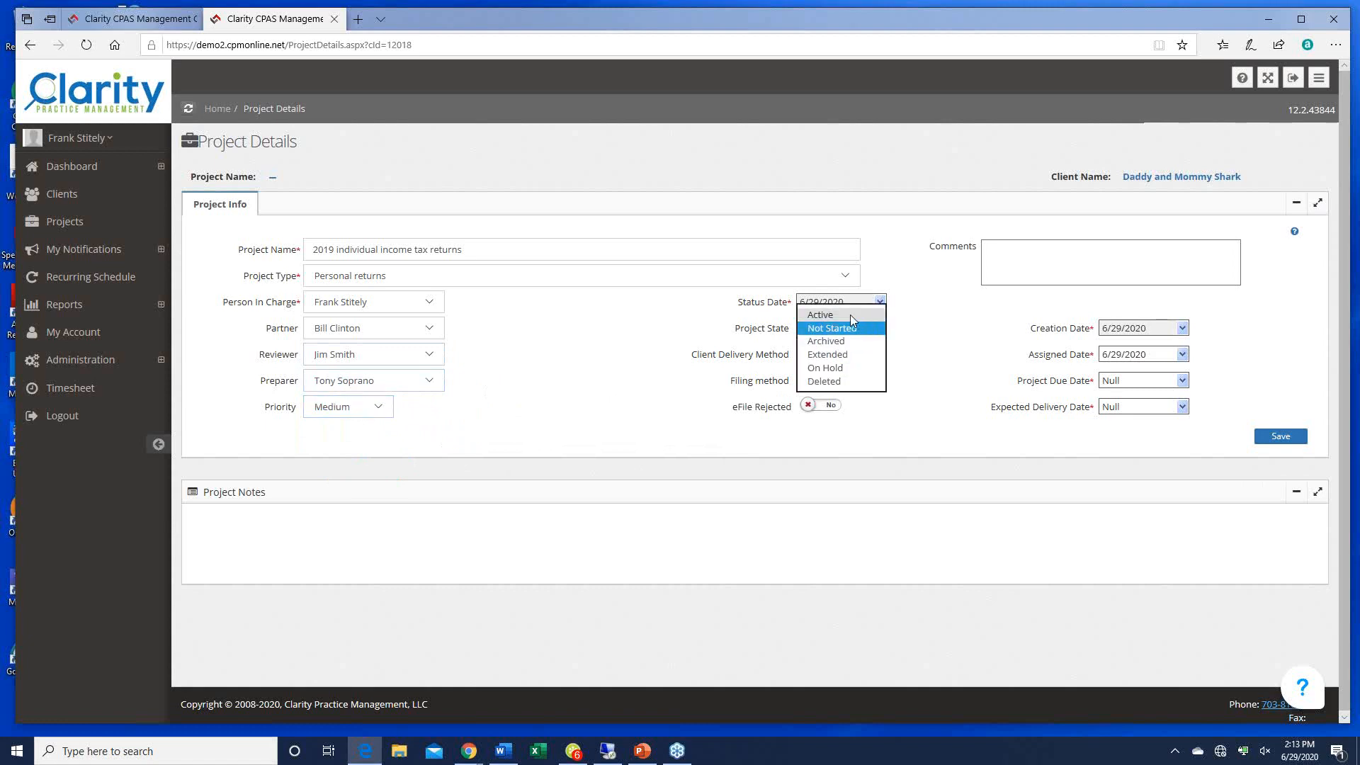
# Step: Set project state to Active and client delivery method to Web, leaving filing method None
pyautogui.click(850, 315)
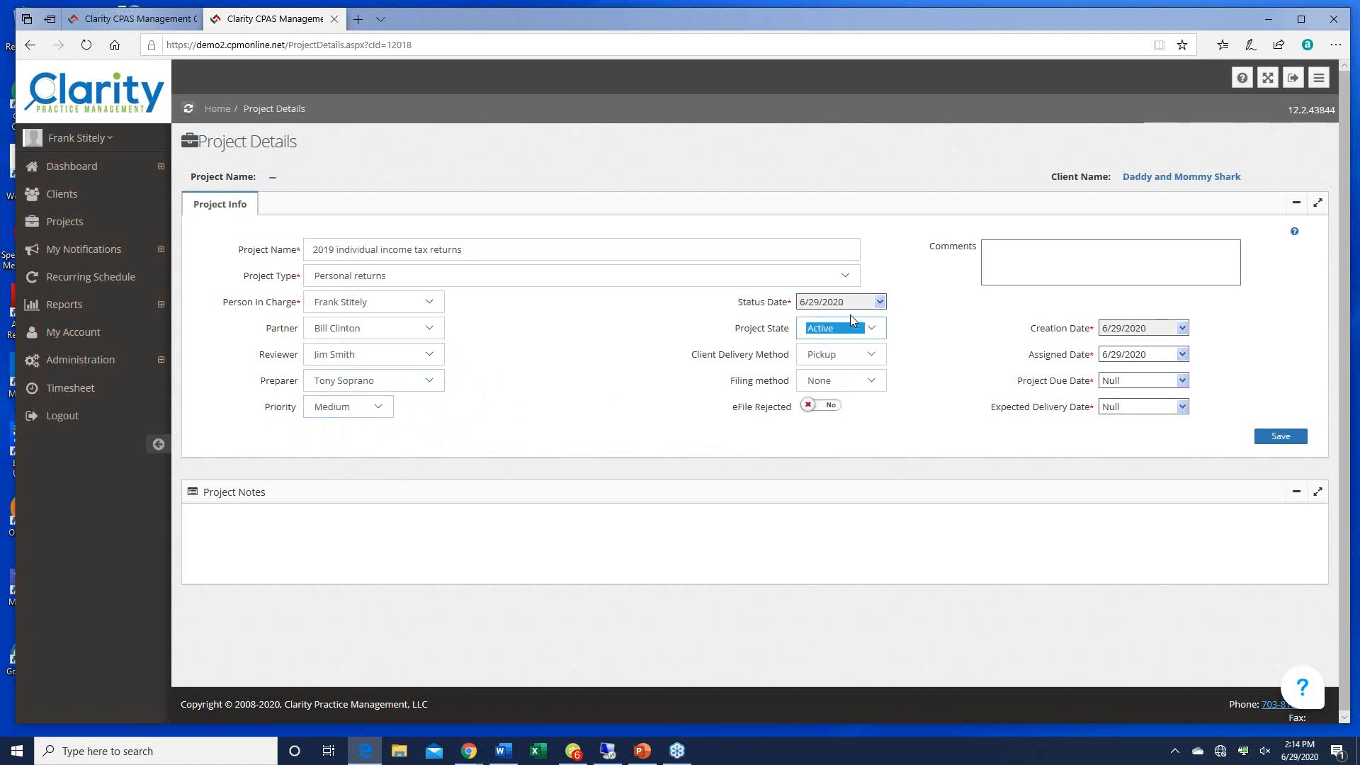
pyautogui.click(873, 355)
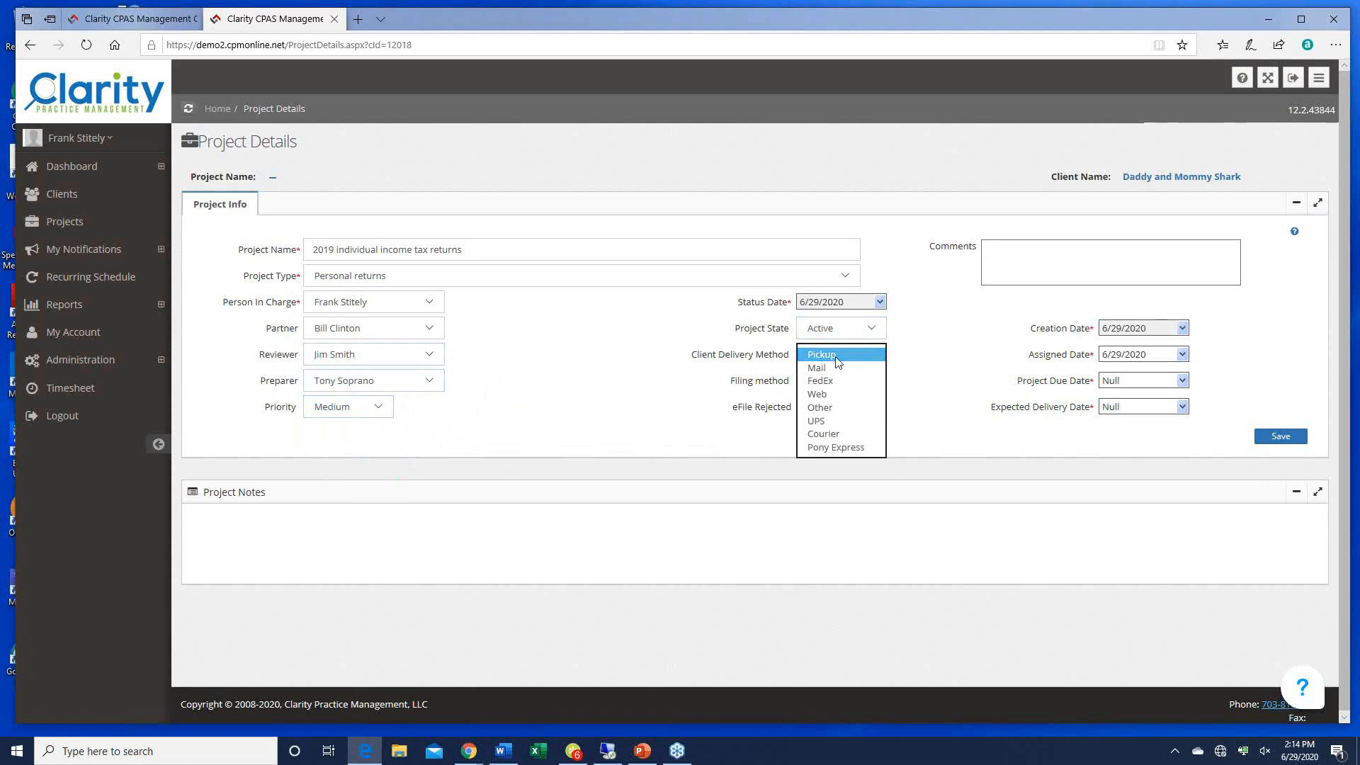
pyautogui.click(823, 396)
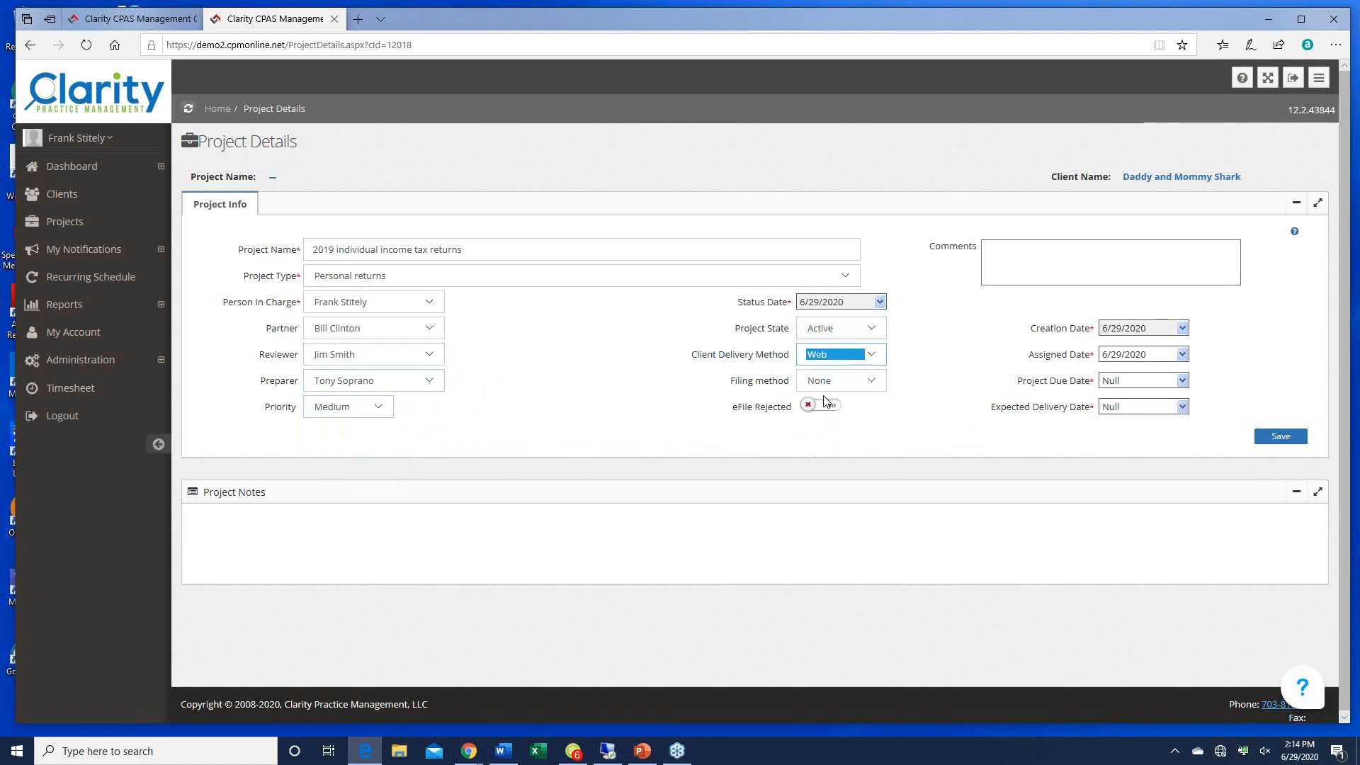
pyautogui.click(877, 384)
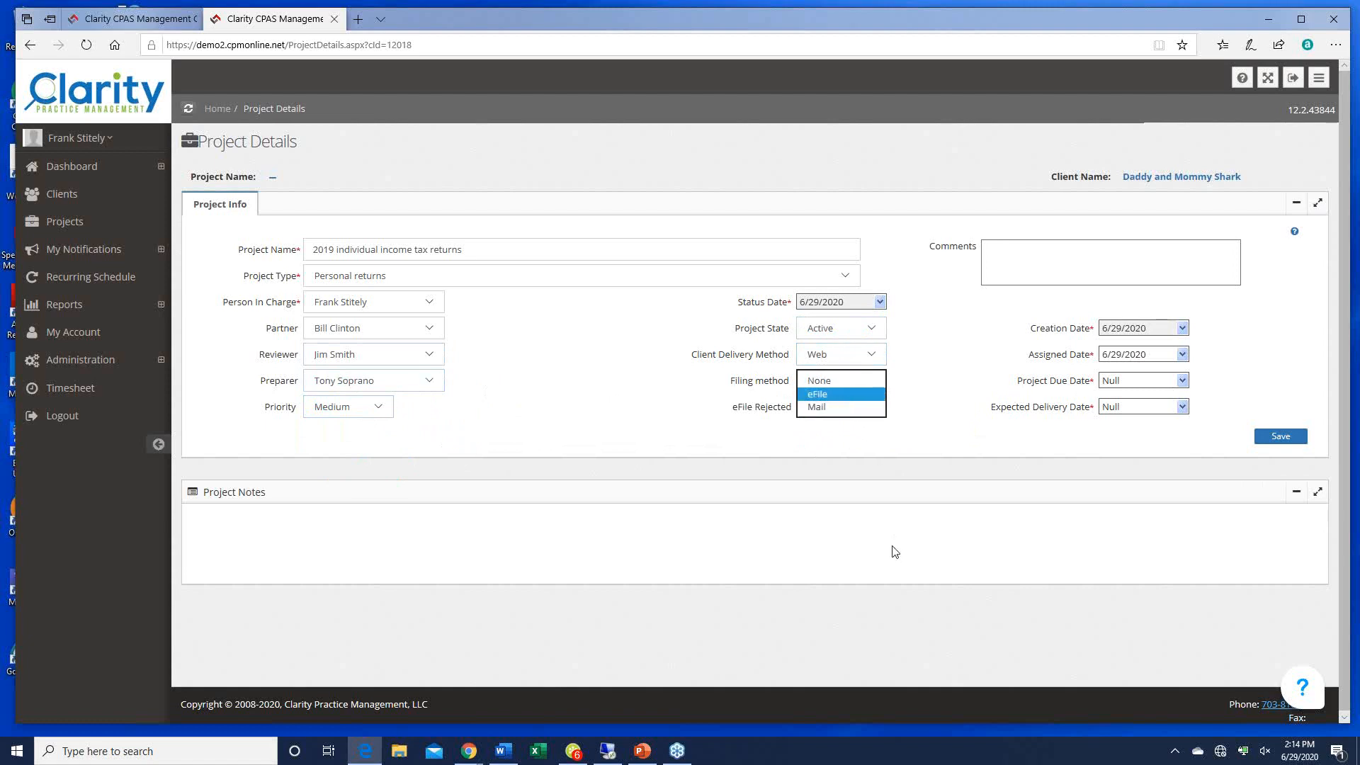
pyautogui.click(834, 393)
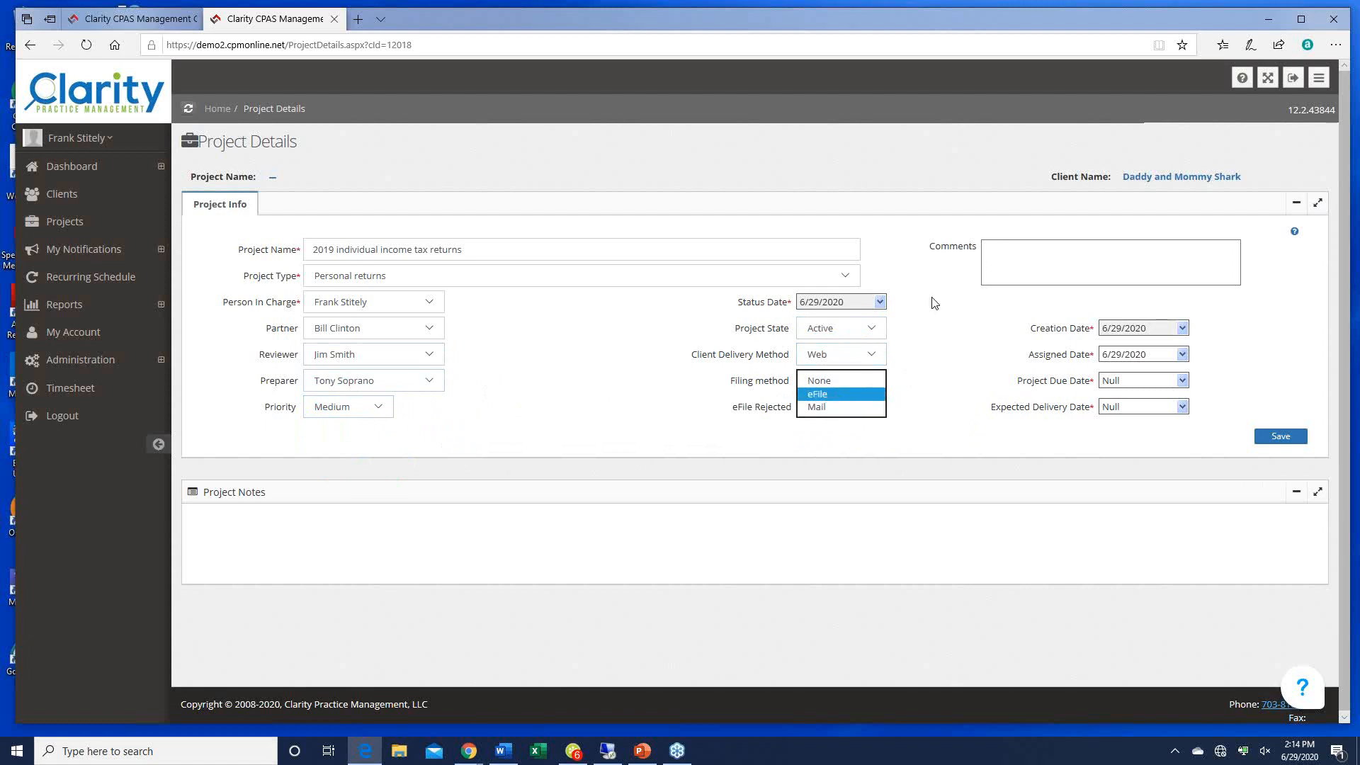
pyautogui.click(955, 336)
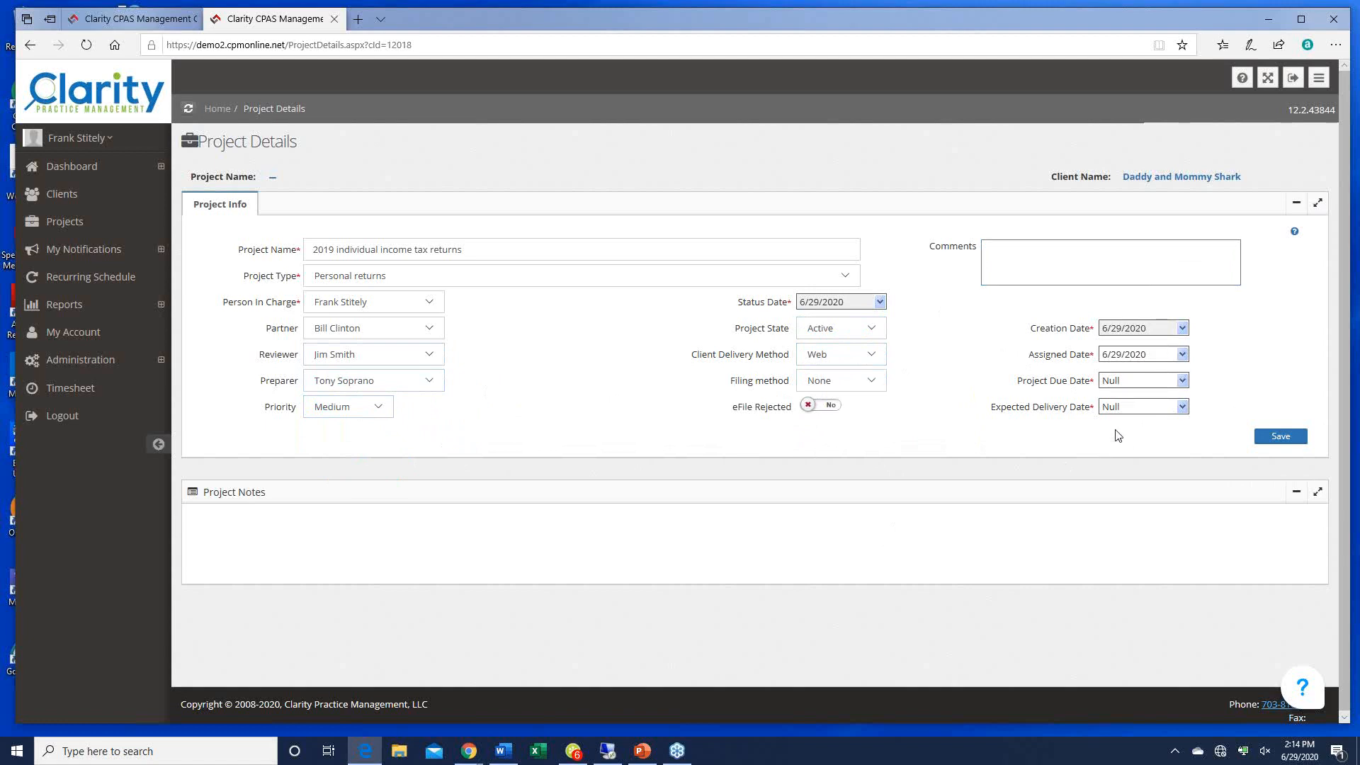
# Step: Enter due date 7/15/2020 and expected delivery 7/14/2020, then save the project
pyautogui.click(1141, 381)
pyautogui.write('07/15/20')
pyautogui.press('Tab')
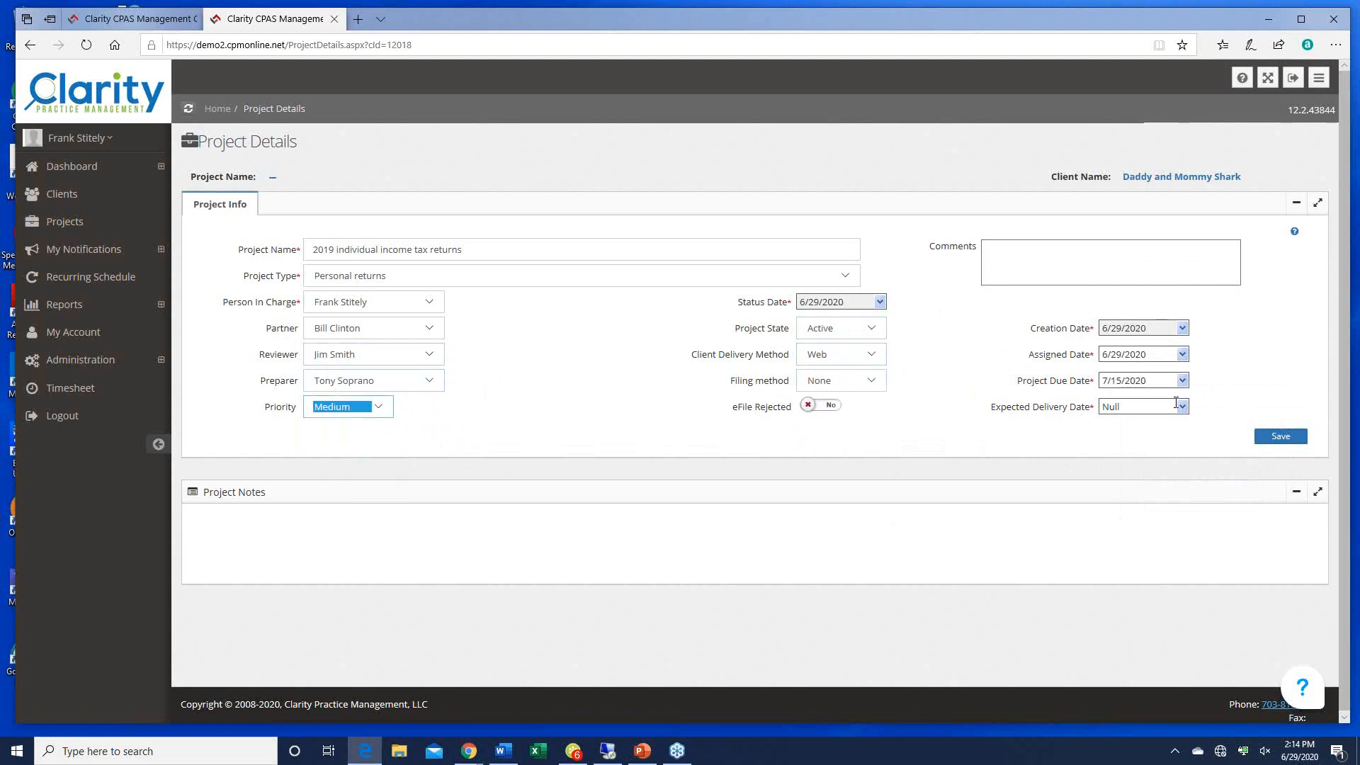
pyautogui.click(1175, 403)
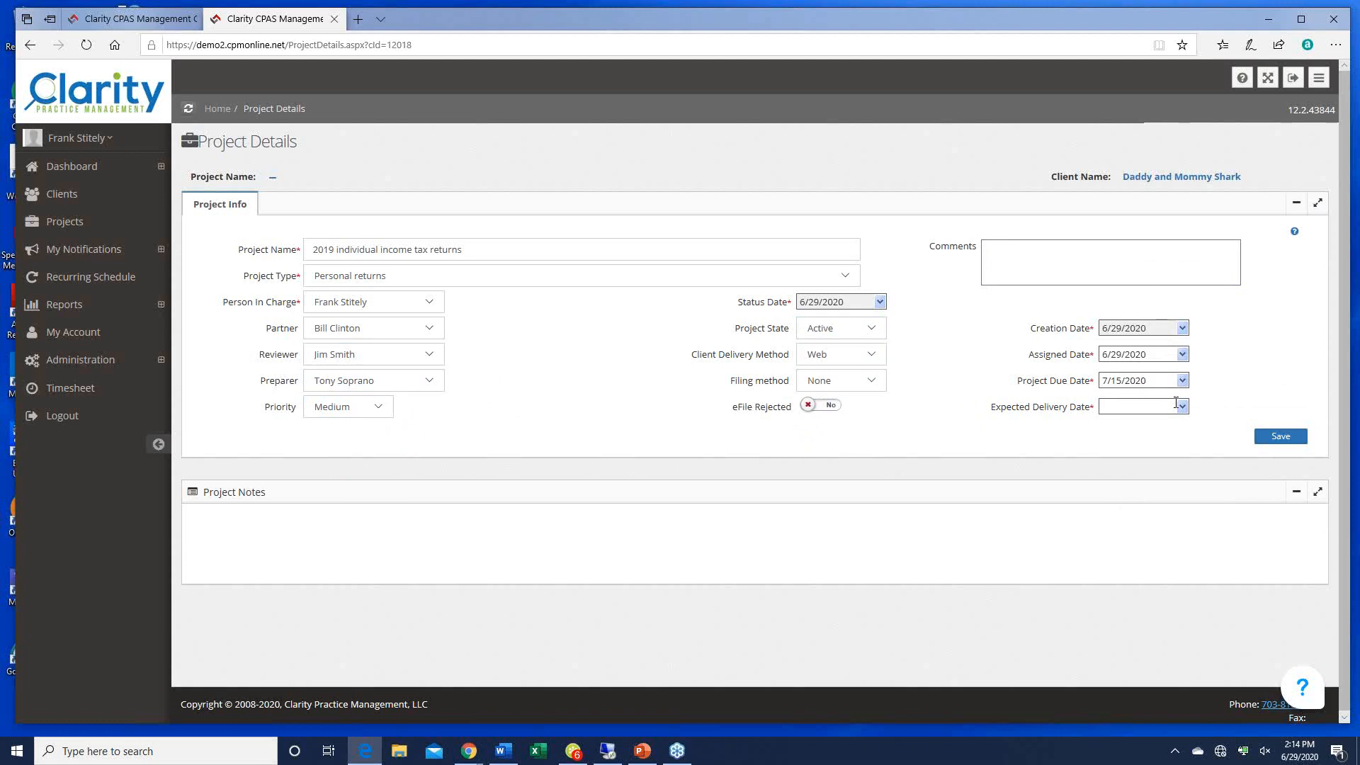
pyautogui.write('7/14/20')
pyautogui.press('Tab')
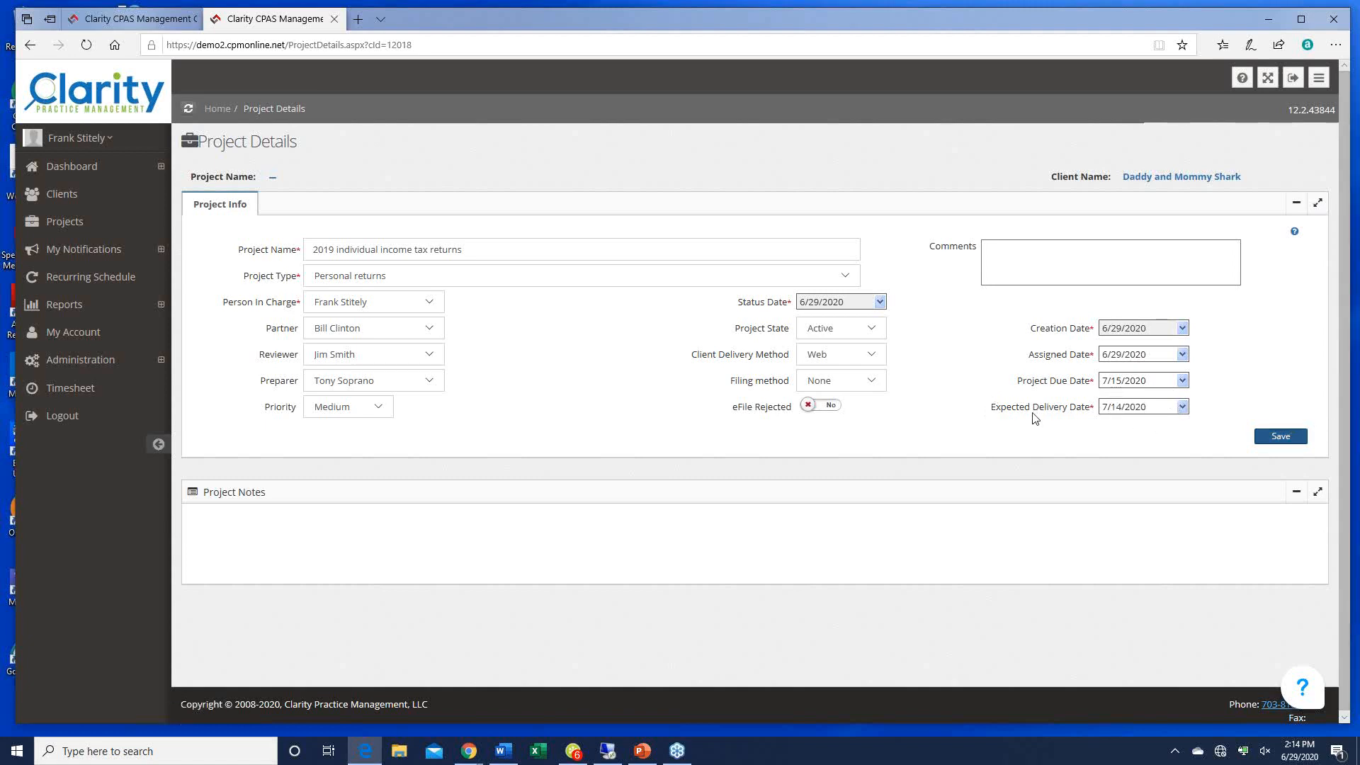
pyautogui.click(1281, 437)
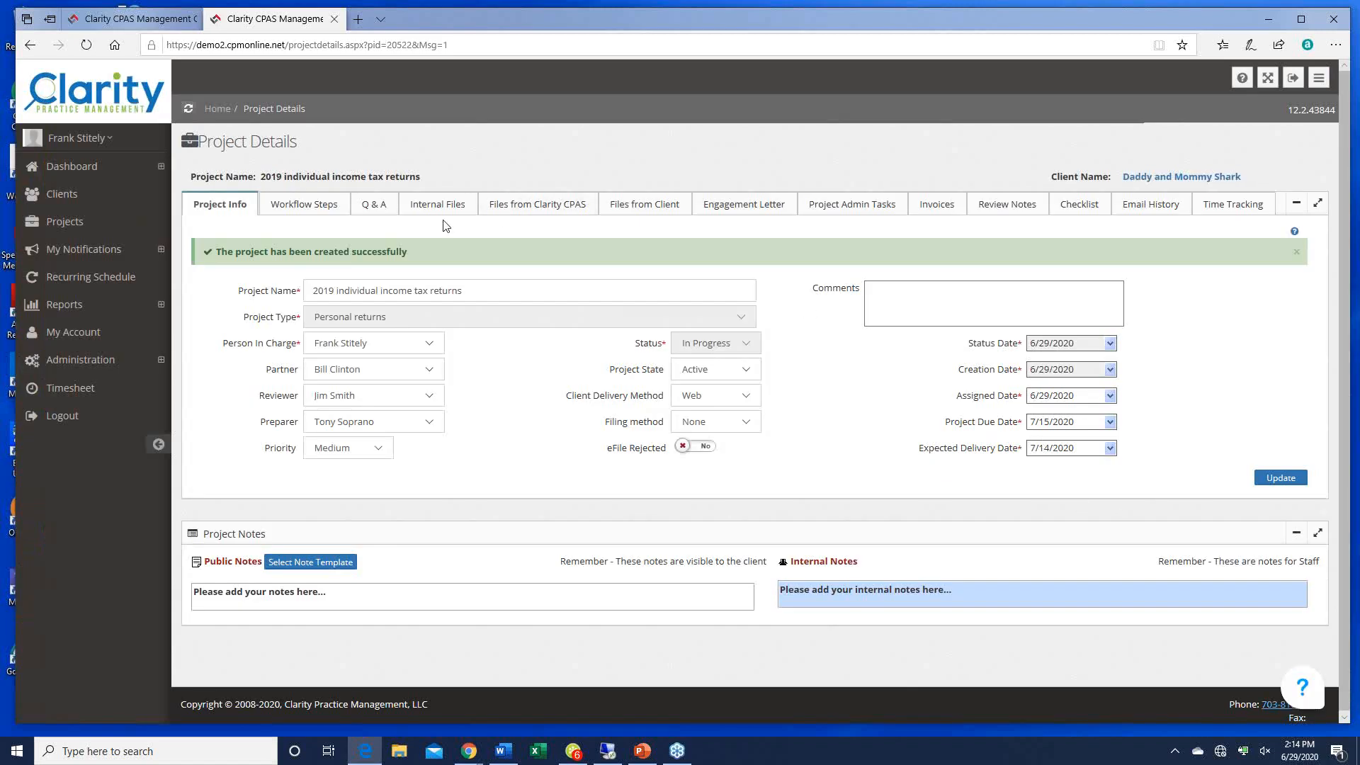
# Step: On the Workflow Steps tab, assign the Scanning step to the person in charge
pyautogui.click(295, 207)
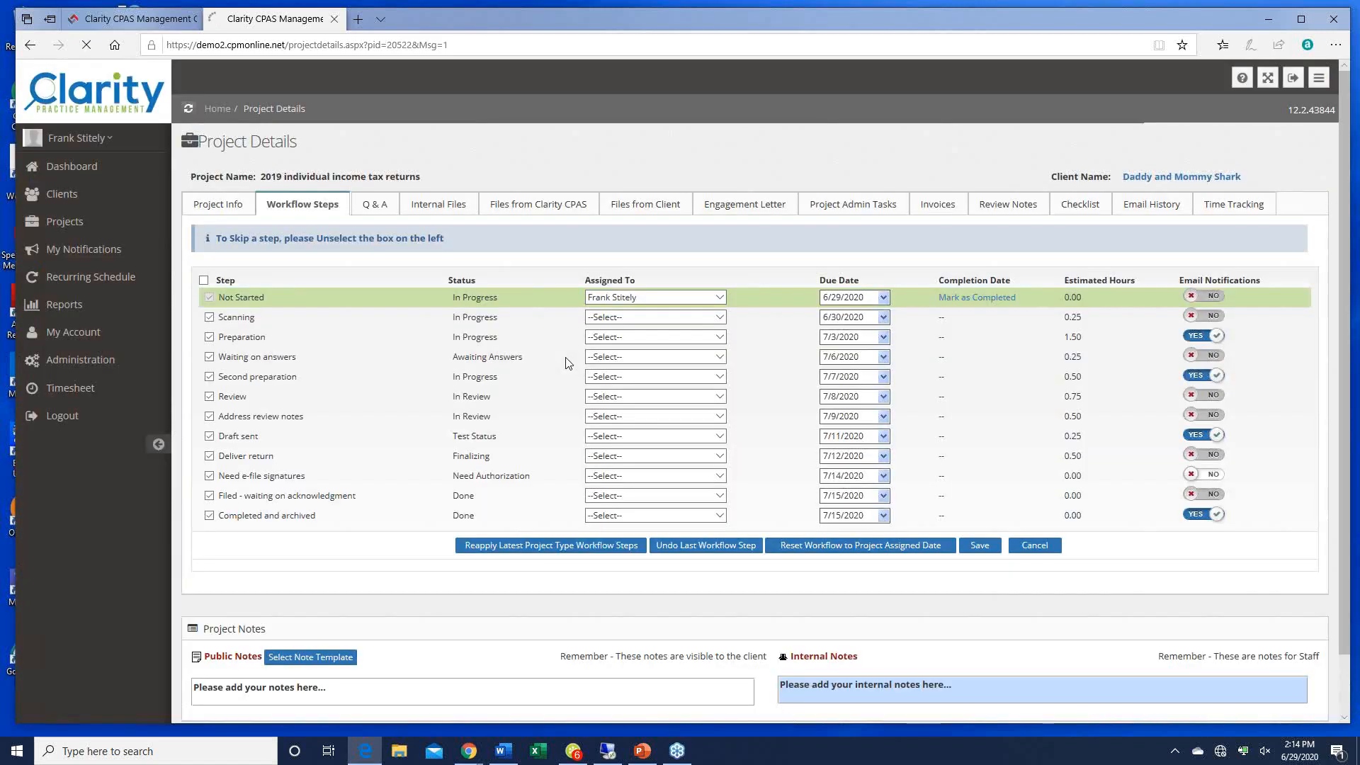
pyautogui.click(626, 317)
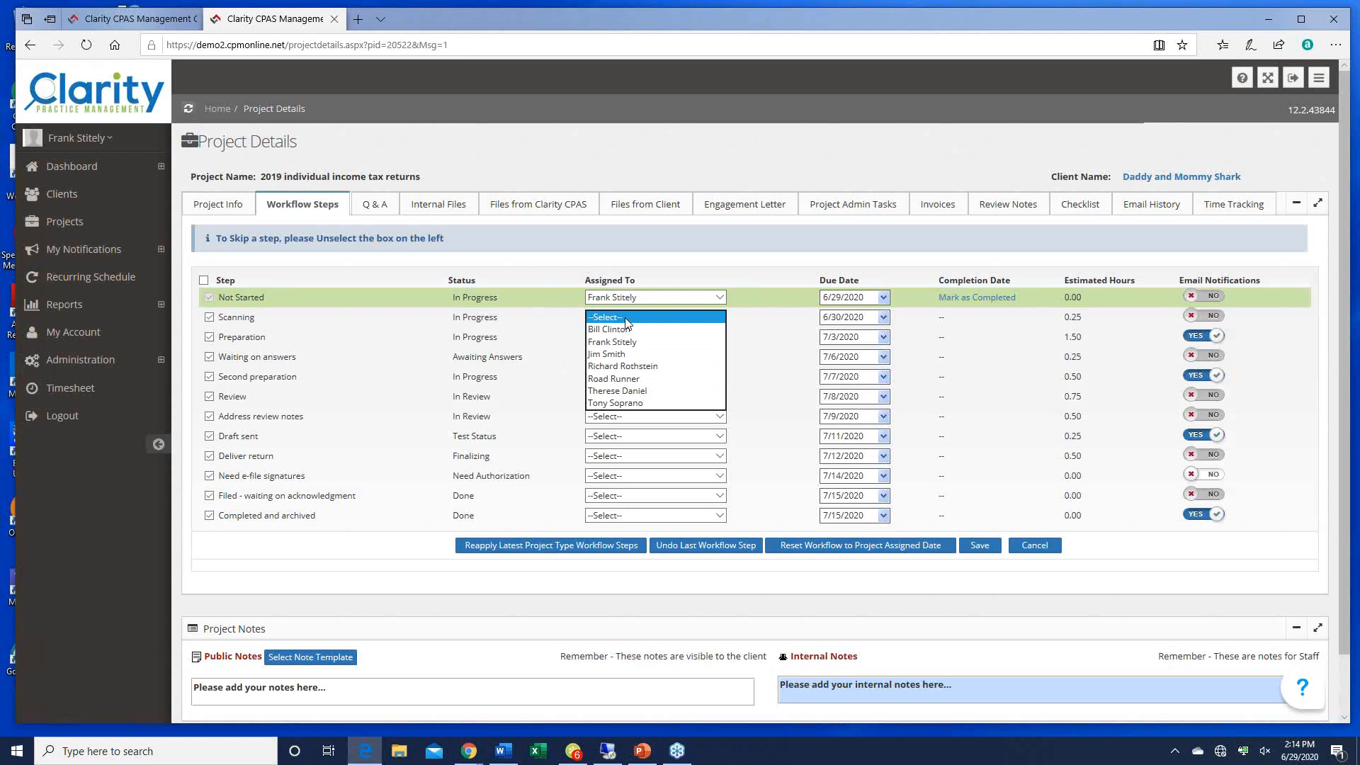
pyautogui.click(622, 353)
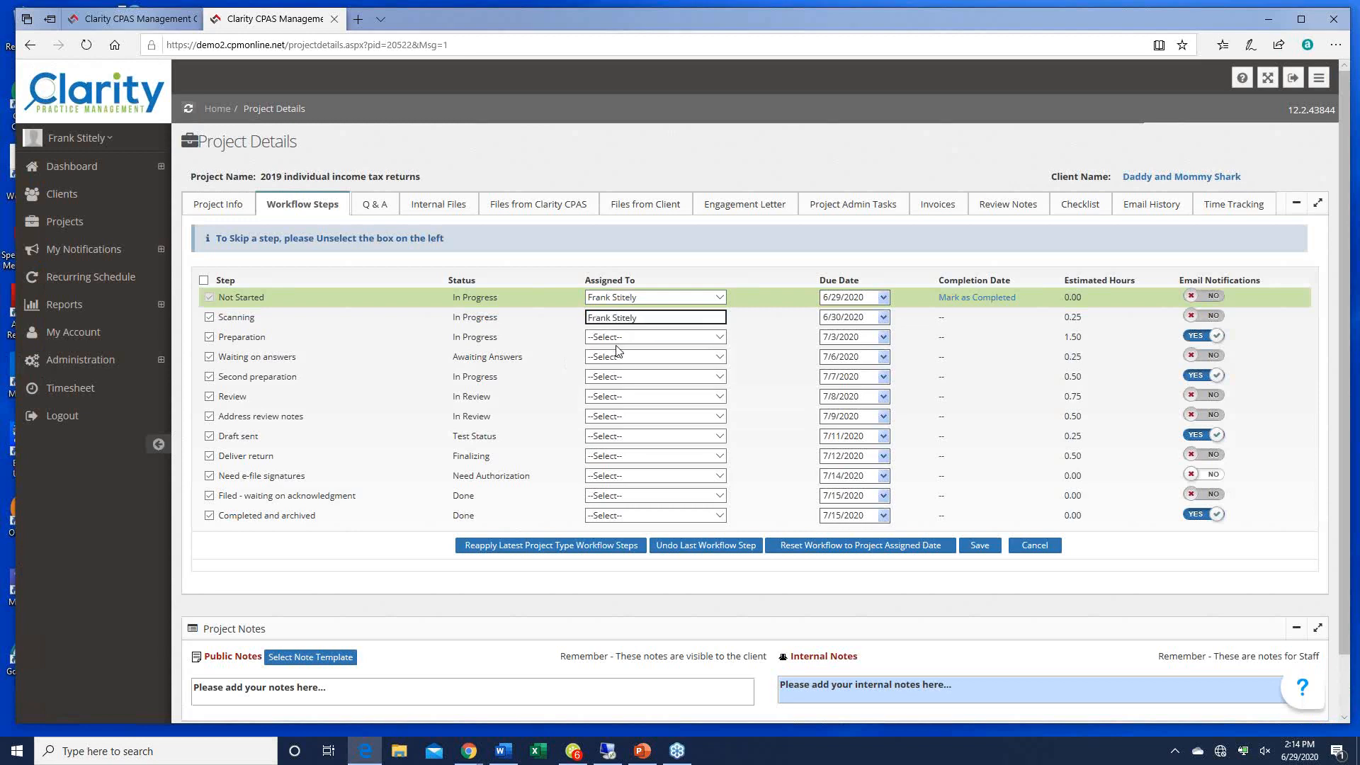
pyautogui.click(719, 317)
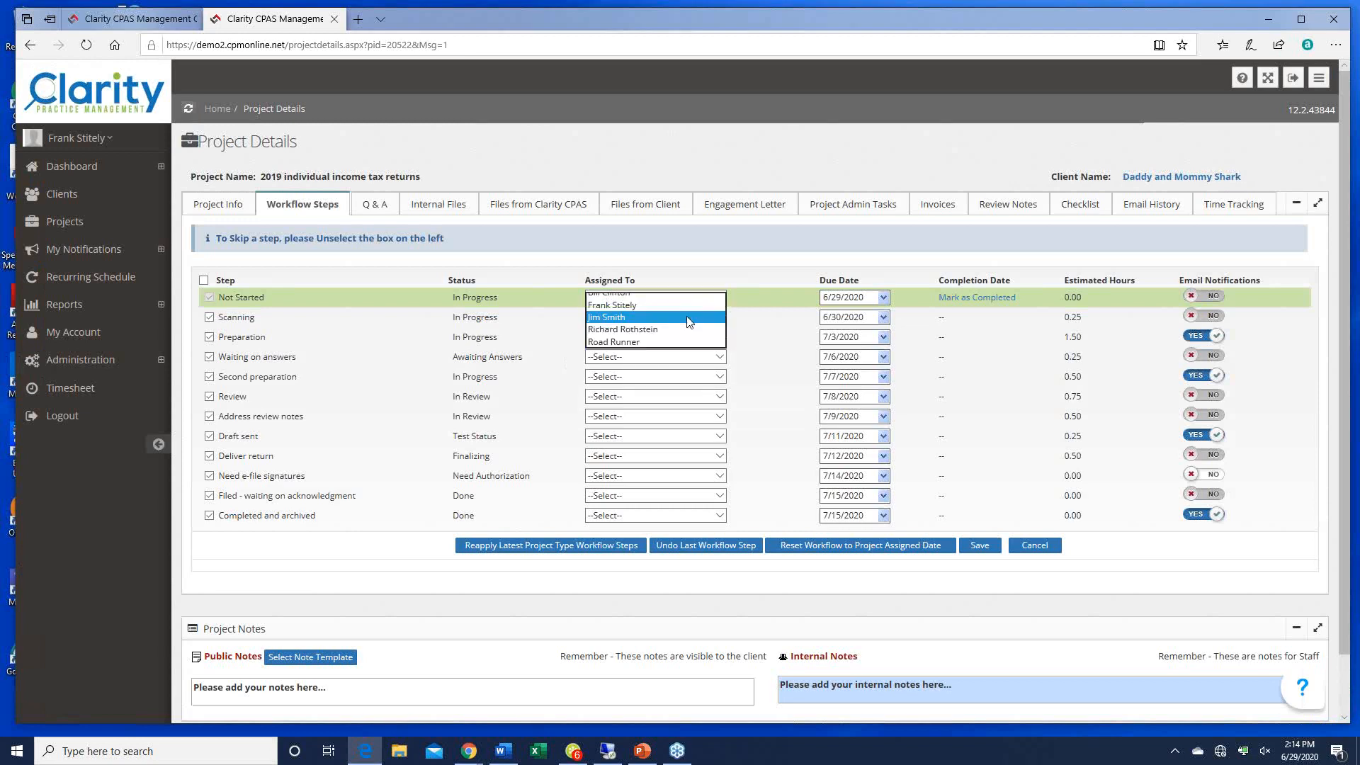
pyautogui.click(619, 303)
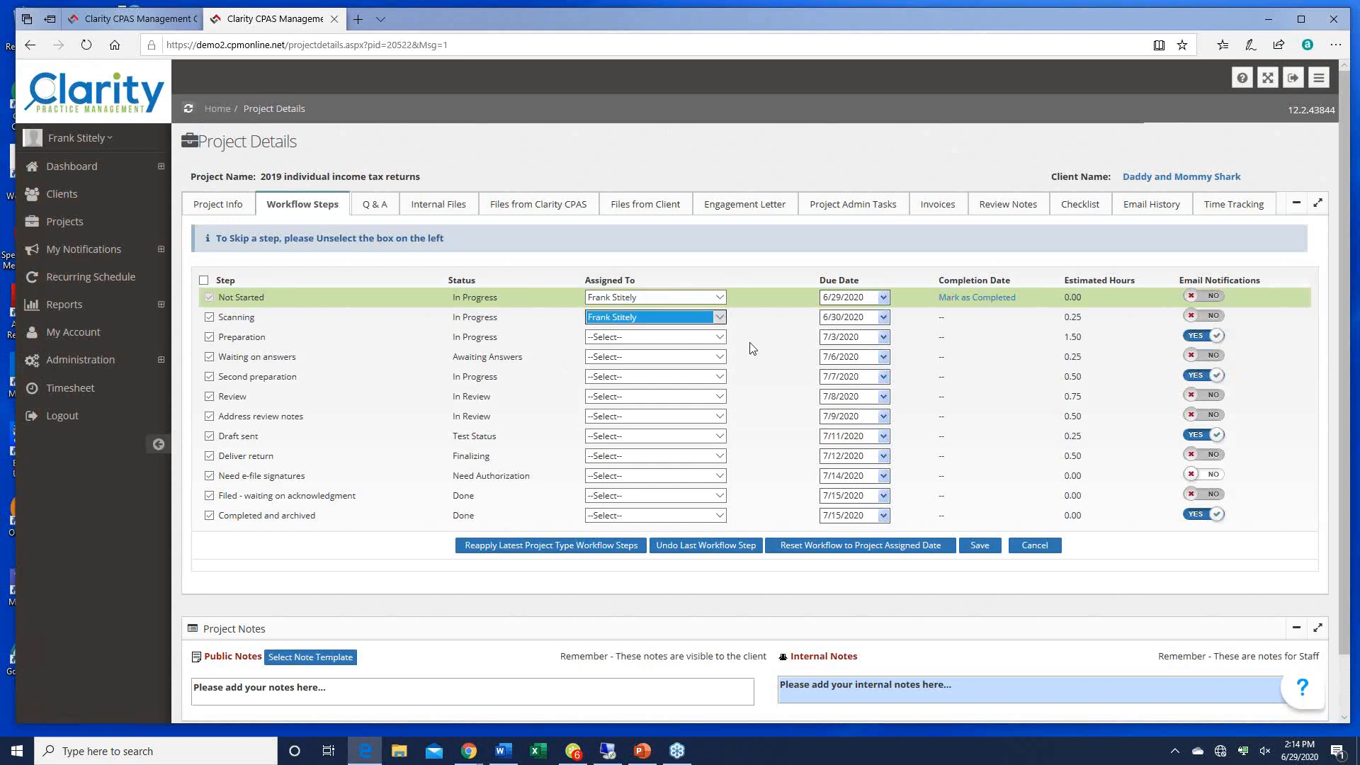
# Step: Assign Preparation through Completed and archived to the person in charge and save the workflow
pyautogui.click(752, 348)
pyautogui.press('f')
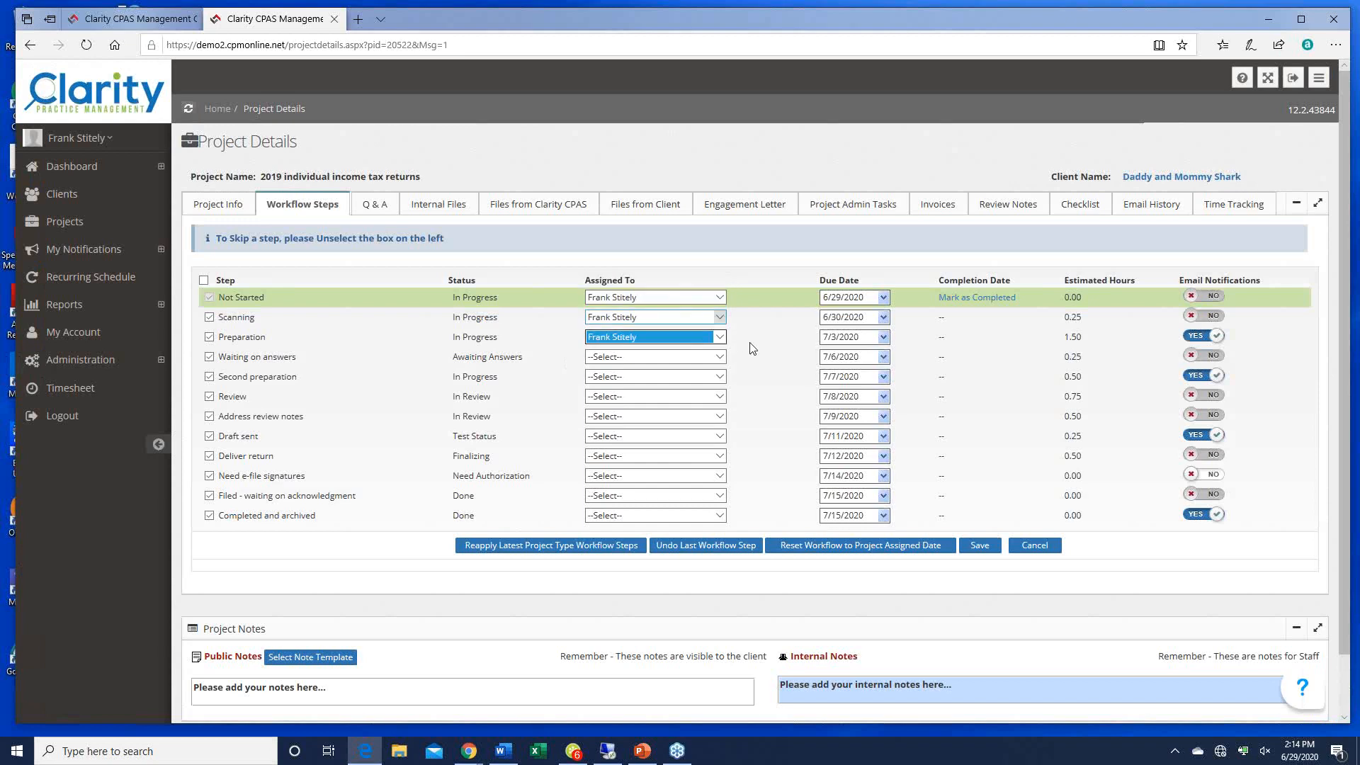
pyautogui.press('Tab')
pyautogui.press('Tab')
pyautogui.press('Tab')
pyautogui.press('f')
pyautogui.press('Tab')
pyautogui.press('Tab')
pyautogui.press('Tab')
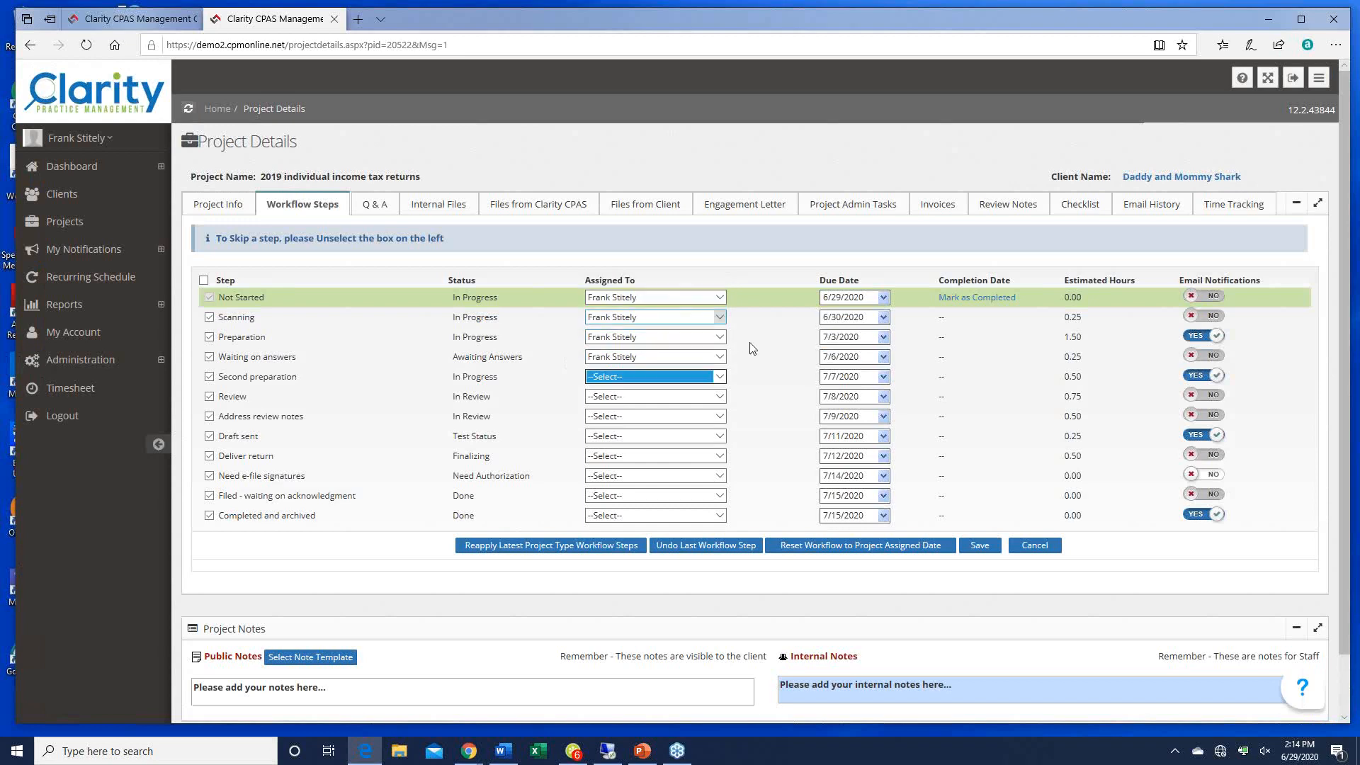
pyautogui.press('f')
pyautogui.press('Tab')
pyautogui.press('Tab')
pyautogui.press('Tab')
pyautogui.press('f')
pyautogui.press('Tab')
pyautogui.press('Tab')
pyautogui.press('Tab')
pyautogui.press('f')
pyautogui.press('Tab')
pyautogui.press('Tab')
pyautogui.press('Tab')
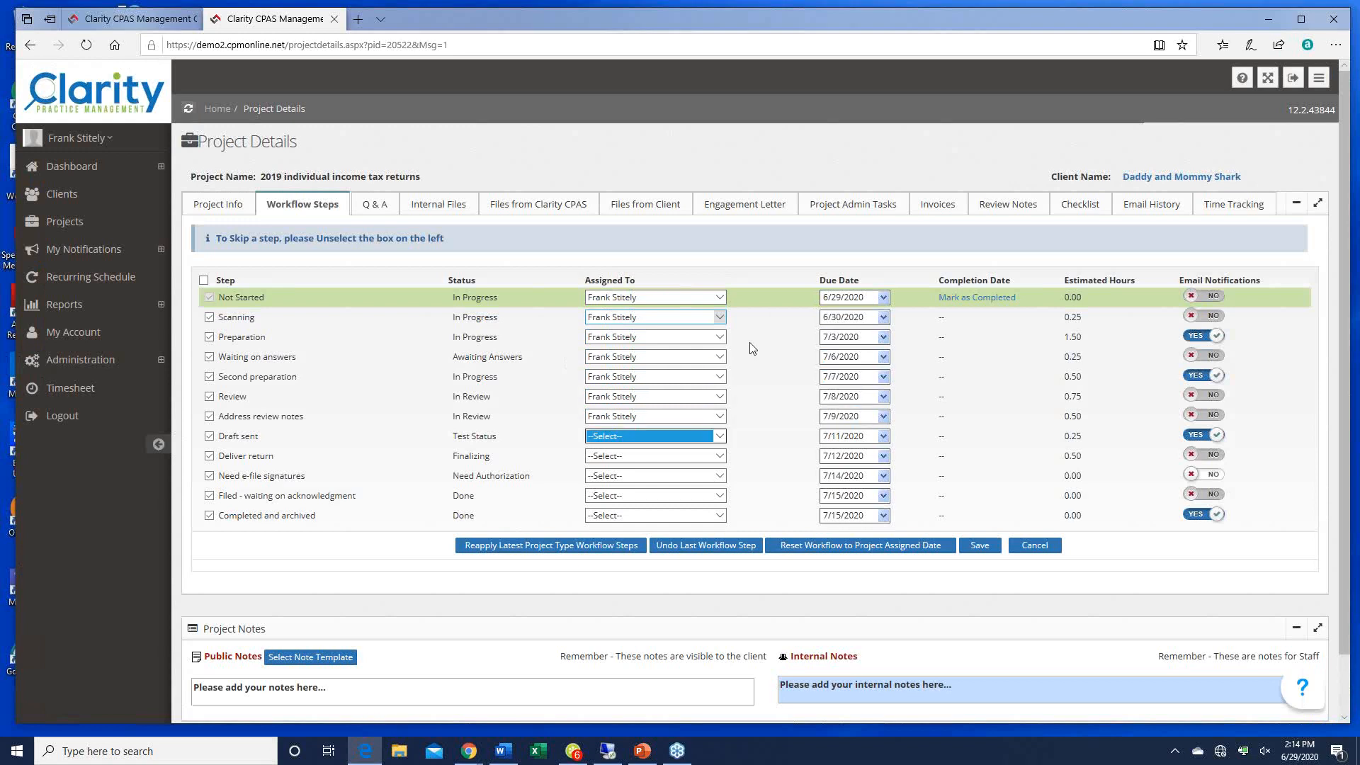
pyautogui.press('f')
pyautogui.press('Tab')
pyautogui.press('Tab')
pyautogui.press('Tab')
pyautogui.press('f')
pyautogui.press('Tab')
pyautogui.press('Tab')
pyautogui.press('Tab')
pyautogui.press('f')
pyautogui.press('Tab')
pyautogui.press('Tab')
pyautogui.press('Tab')
pyautogui.press('f')
pyautogui.press('Tab')
pyautogui.press('Tab')
pyautogui.press('Tab')
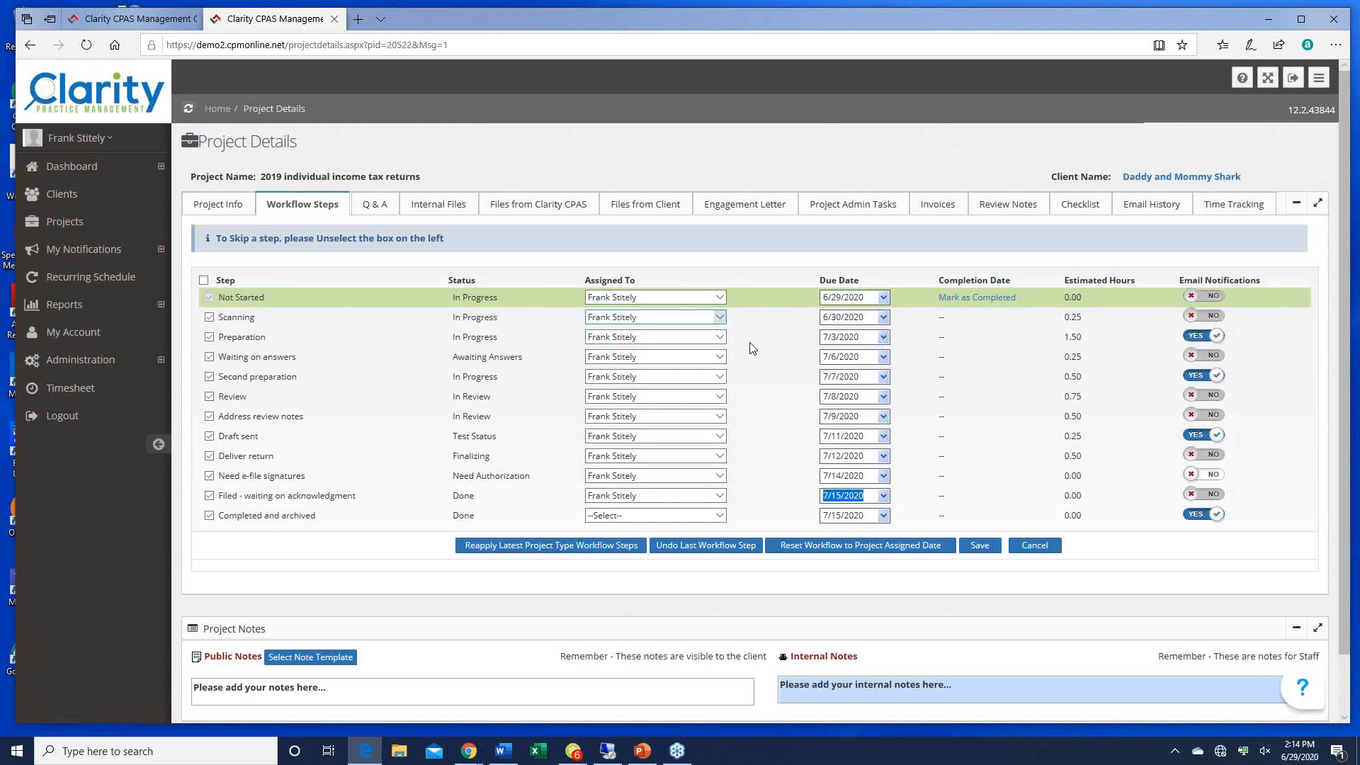
pyautogui.press('Tab')
pyautogui.press('f')
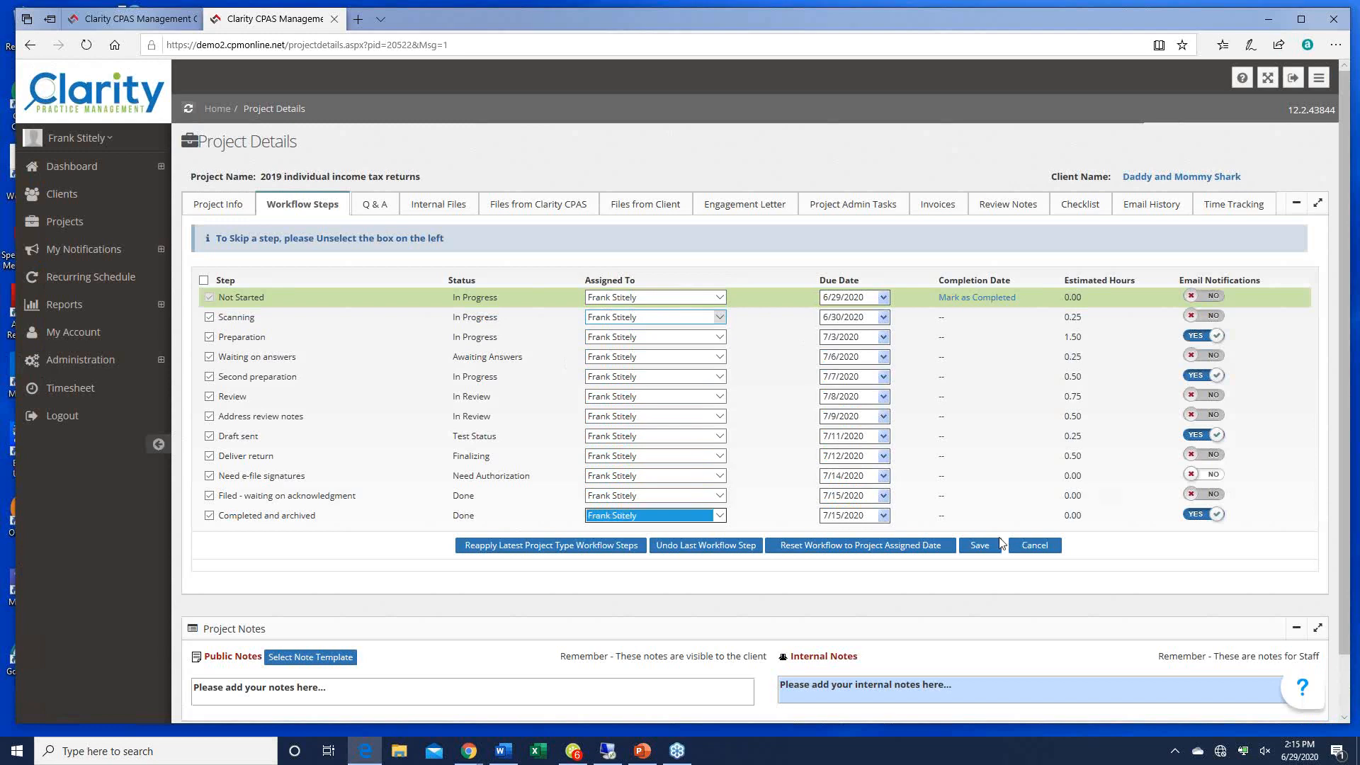
pyautogui.click(980, 545)
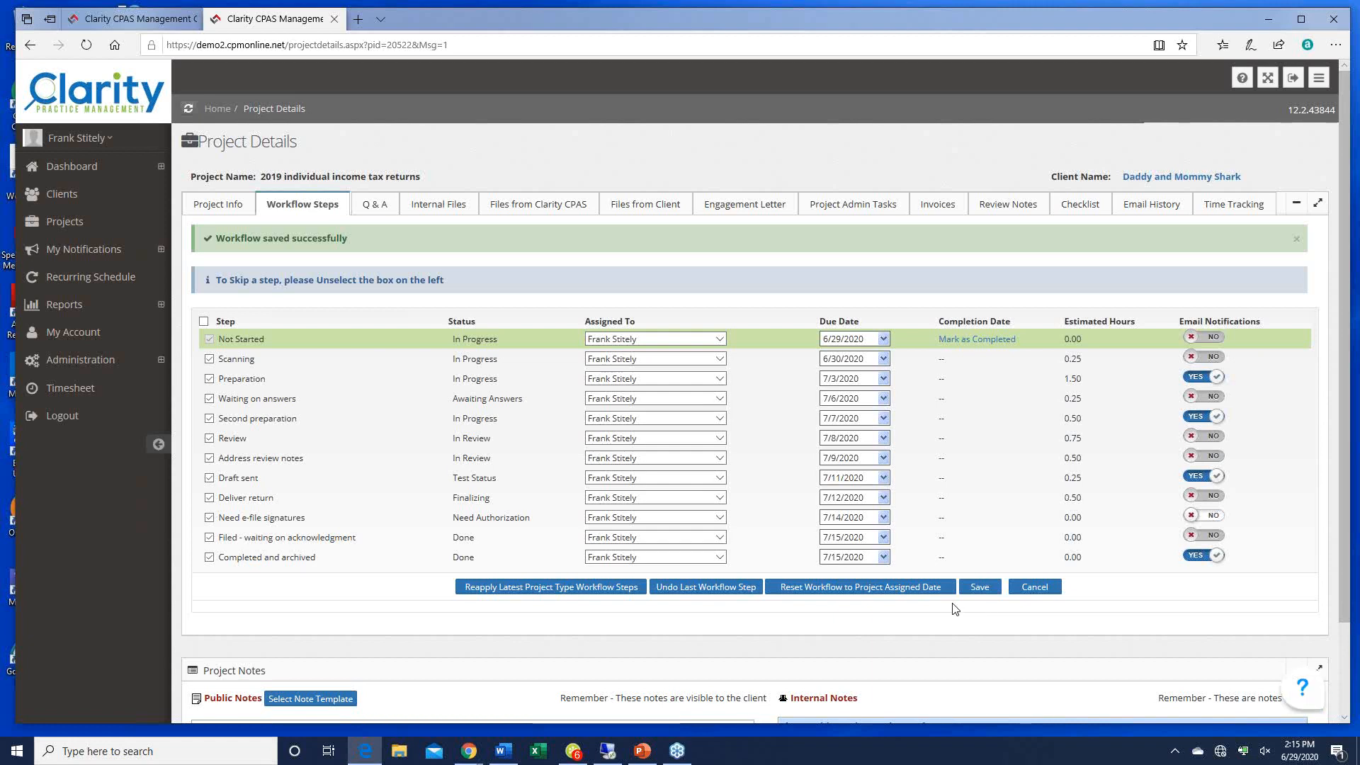
# Step: Mark the first workflow step completed, check Q & A and Project Info, then start the PowerPoint slideshow
pyautogui.click(979, 340)
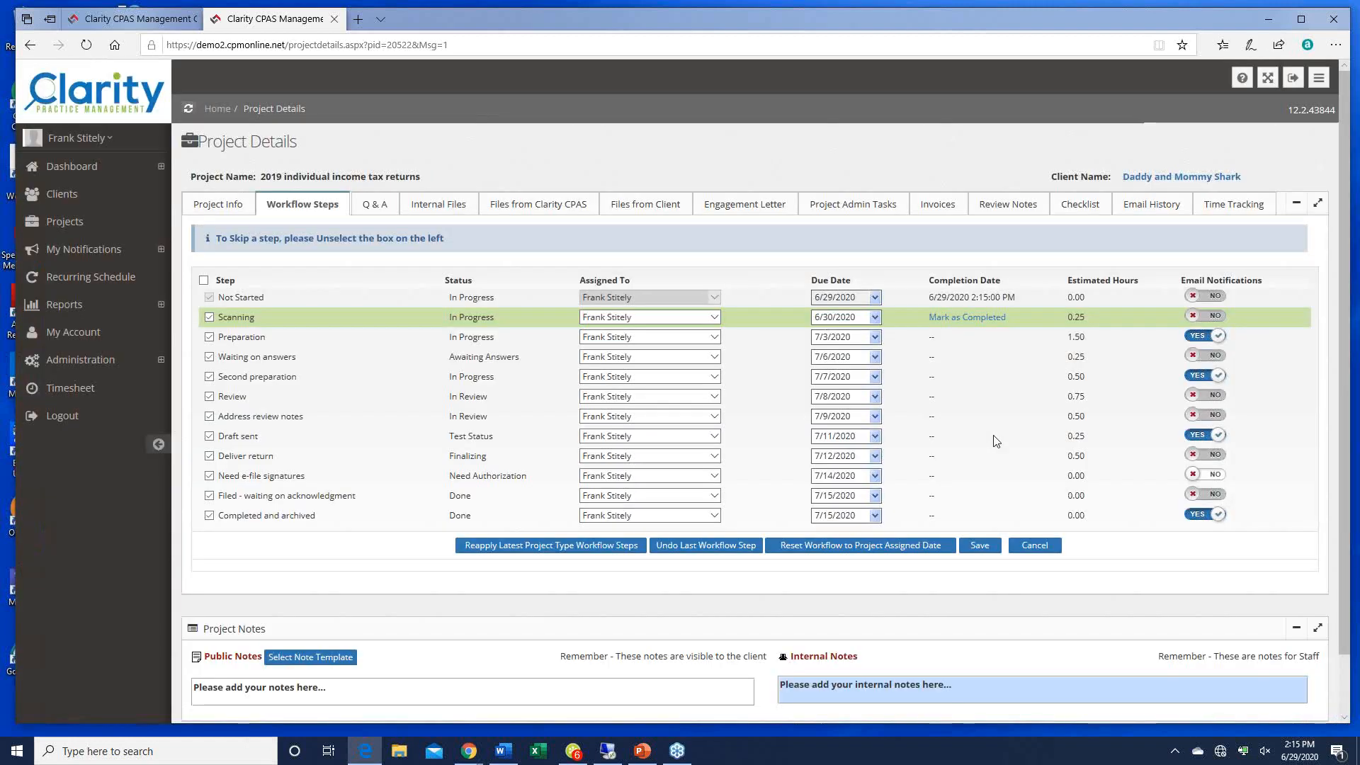
pyautogui.click(375, 205)
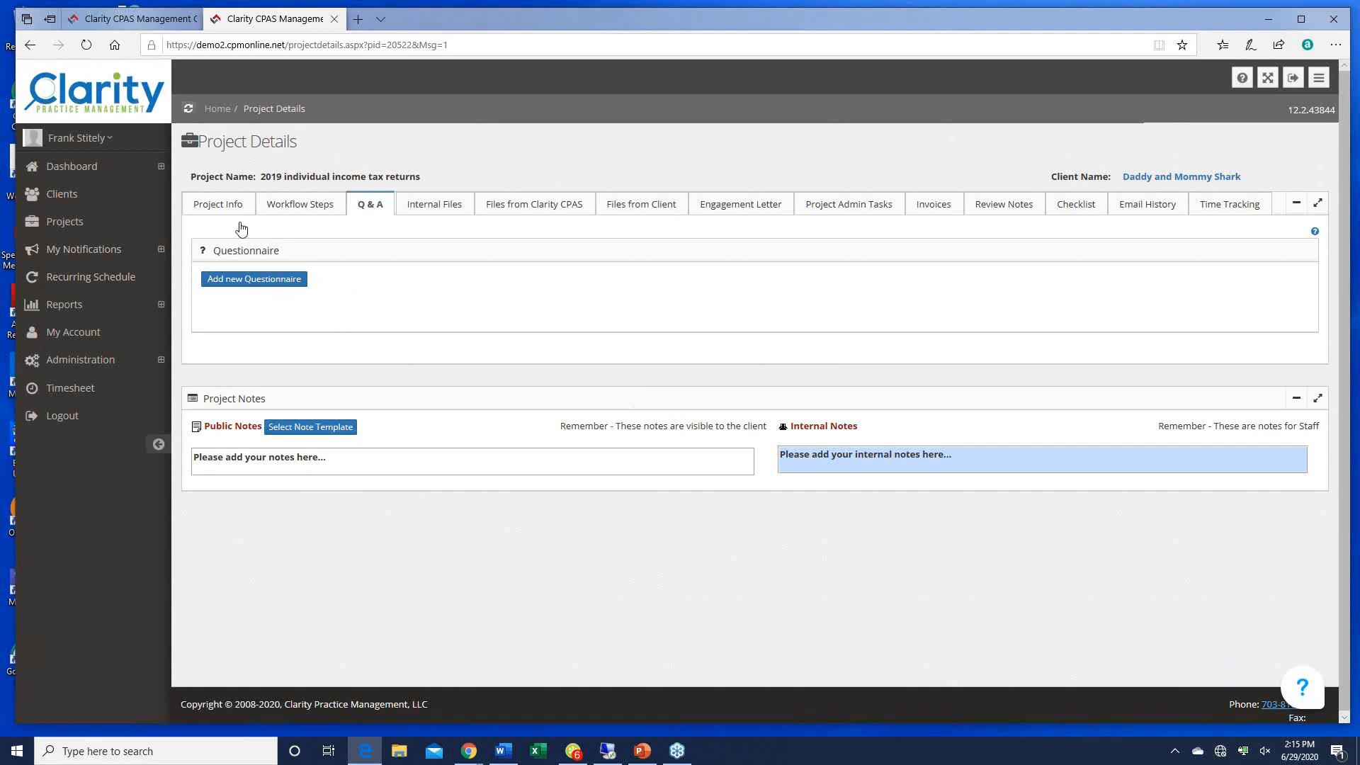
pyautogui.click(219, 206)
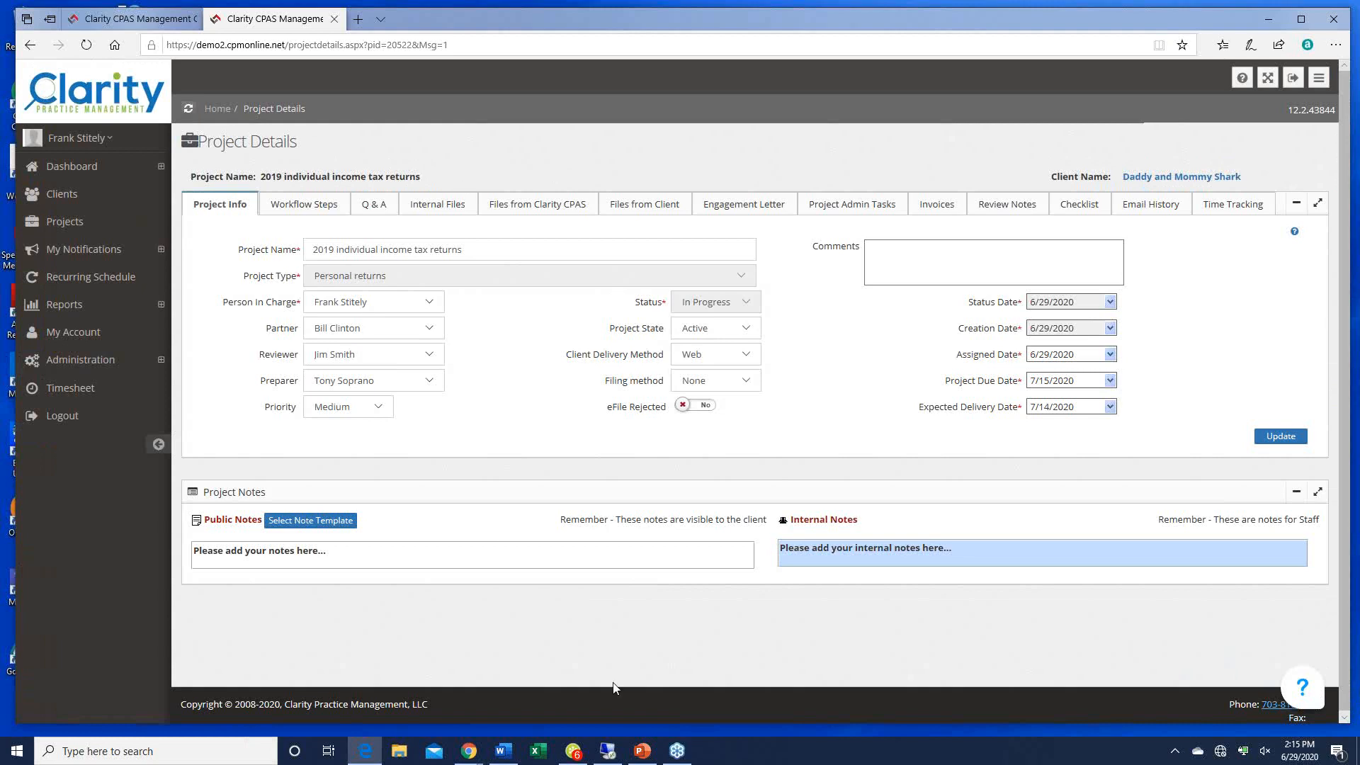
pyautogui.click(642, 750)
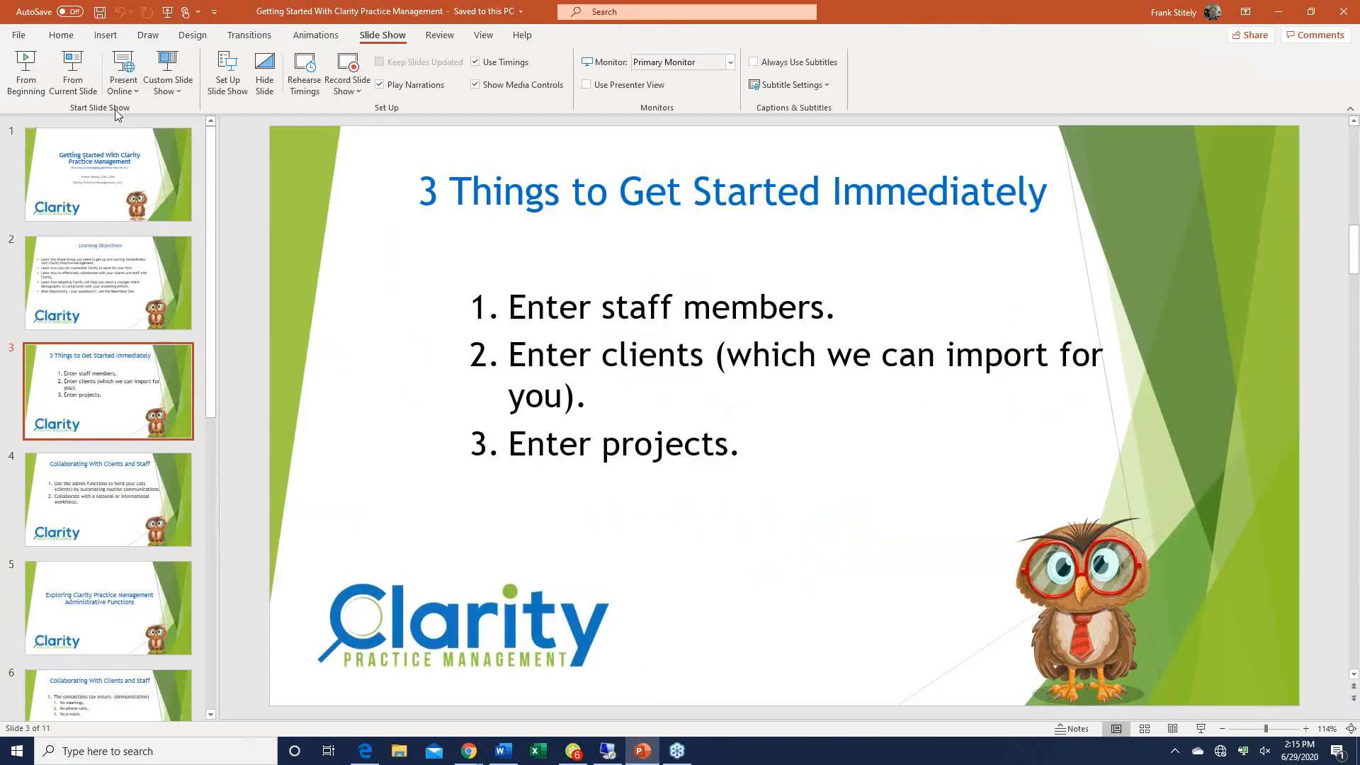
pyautogui.click(92, 91)
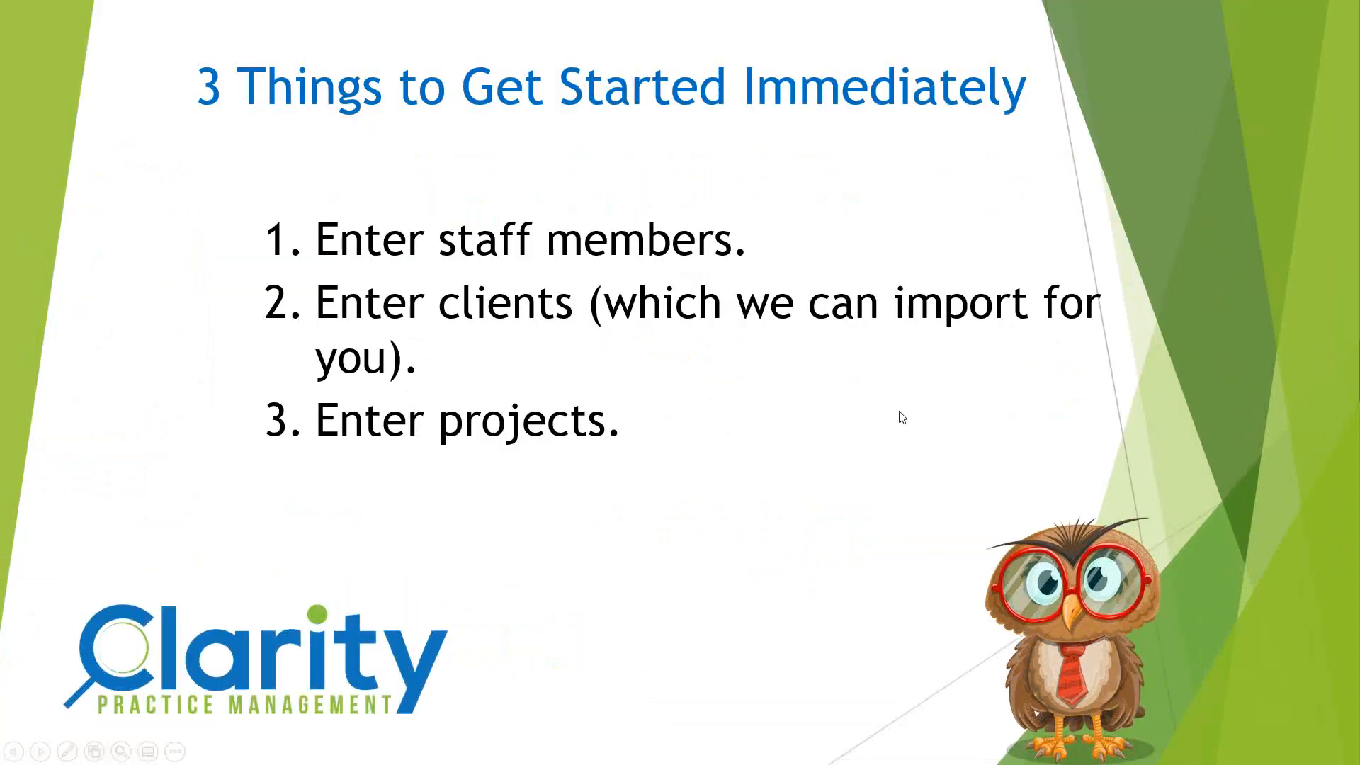
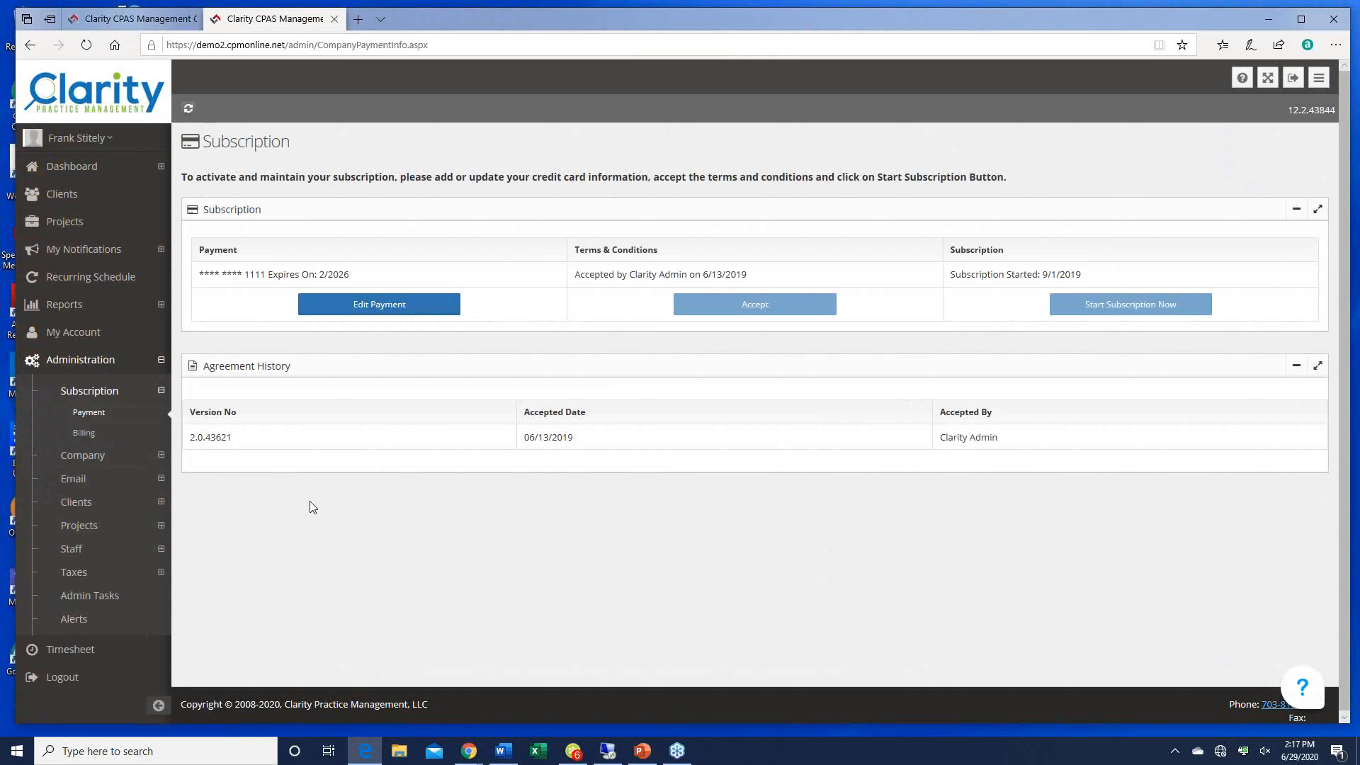
# Step: View subscription Billing (7 active users, $0 rate per user) and expand the Company section
pyautogui.click(84, 433)
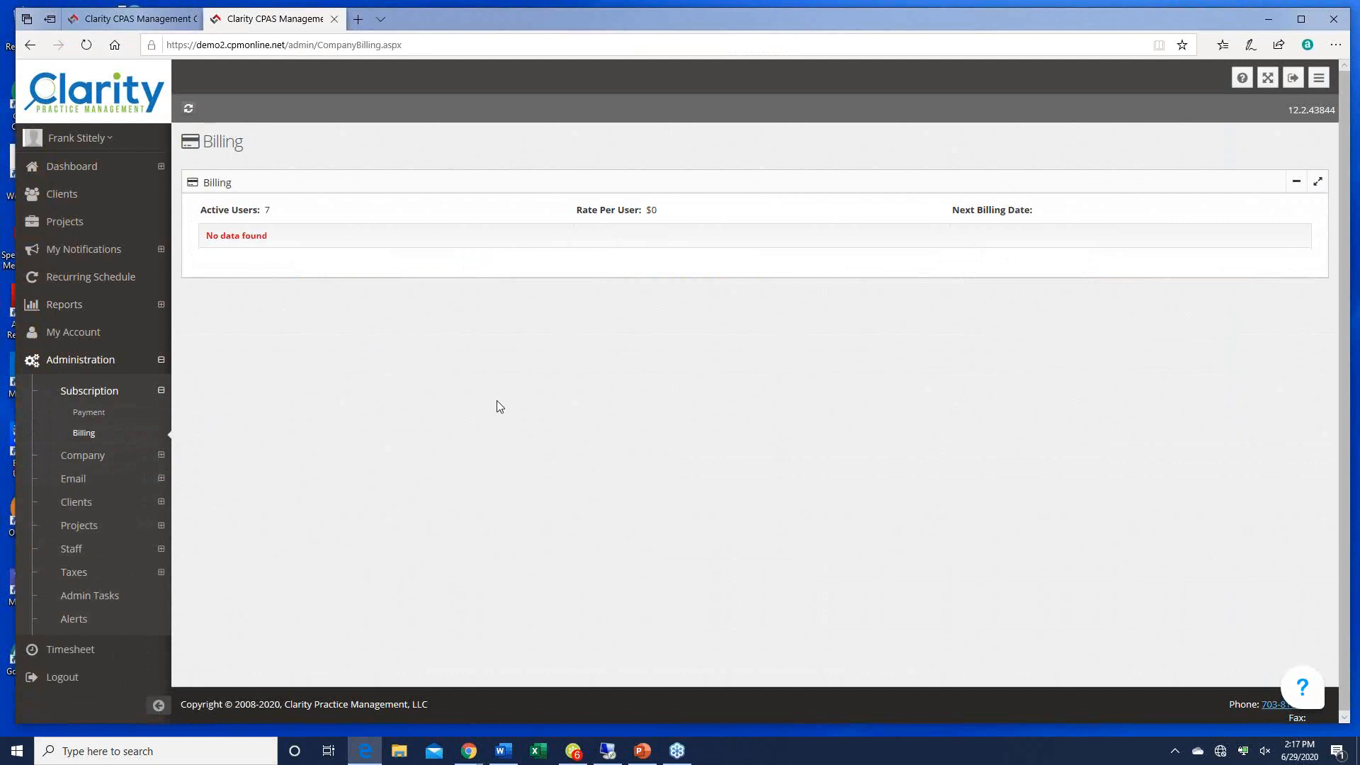
pyautogui.click(83, 457)
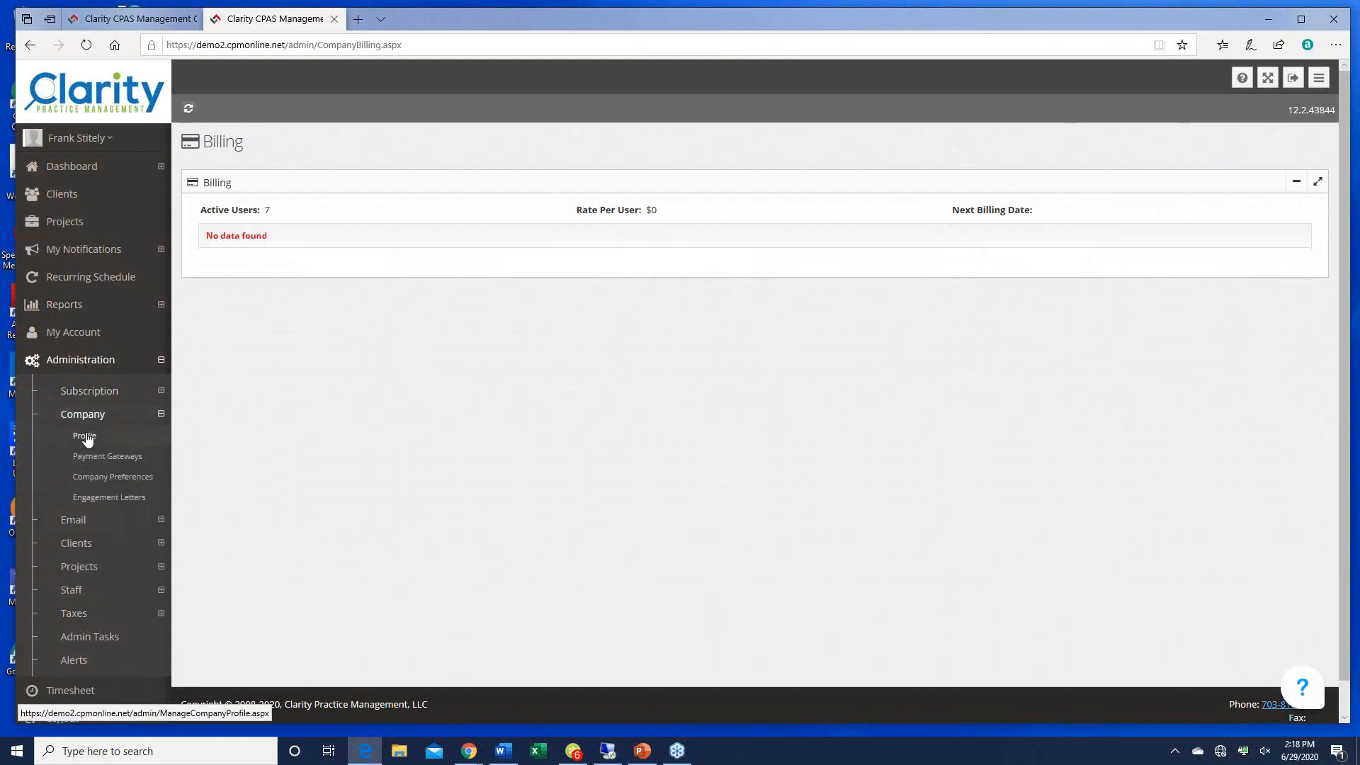
# Step: Review the company profile's Short Name and Client Center login page, then view Authorize.Net payment gateway settings
pyautogui.click(85, 436)
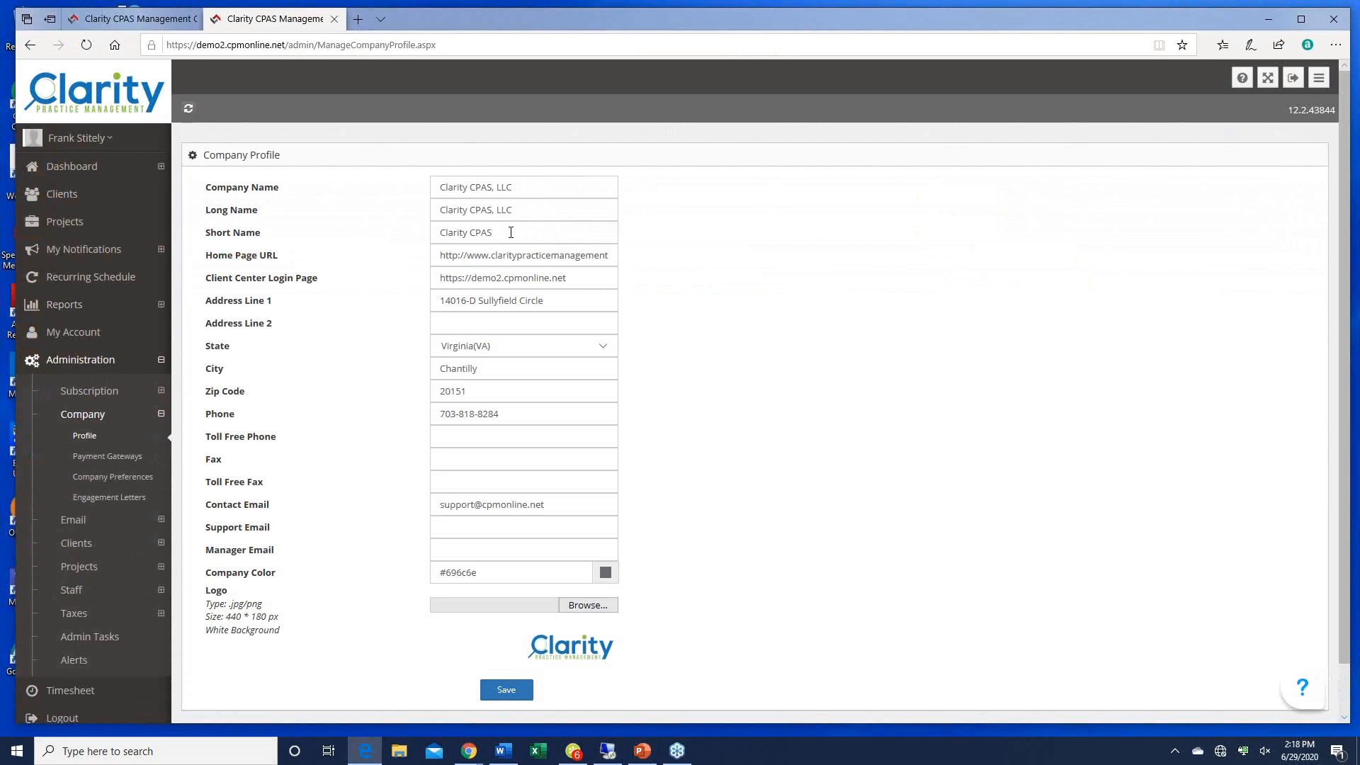
pyautogui.click(507, 234)
pyautogui.click(578, 279)
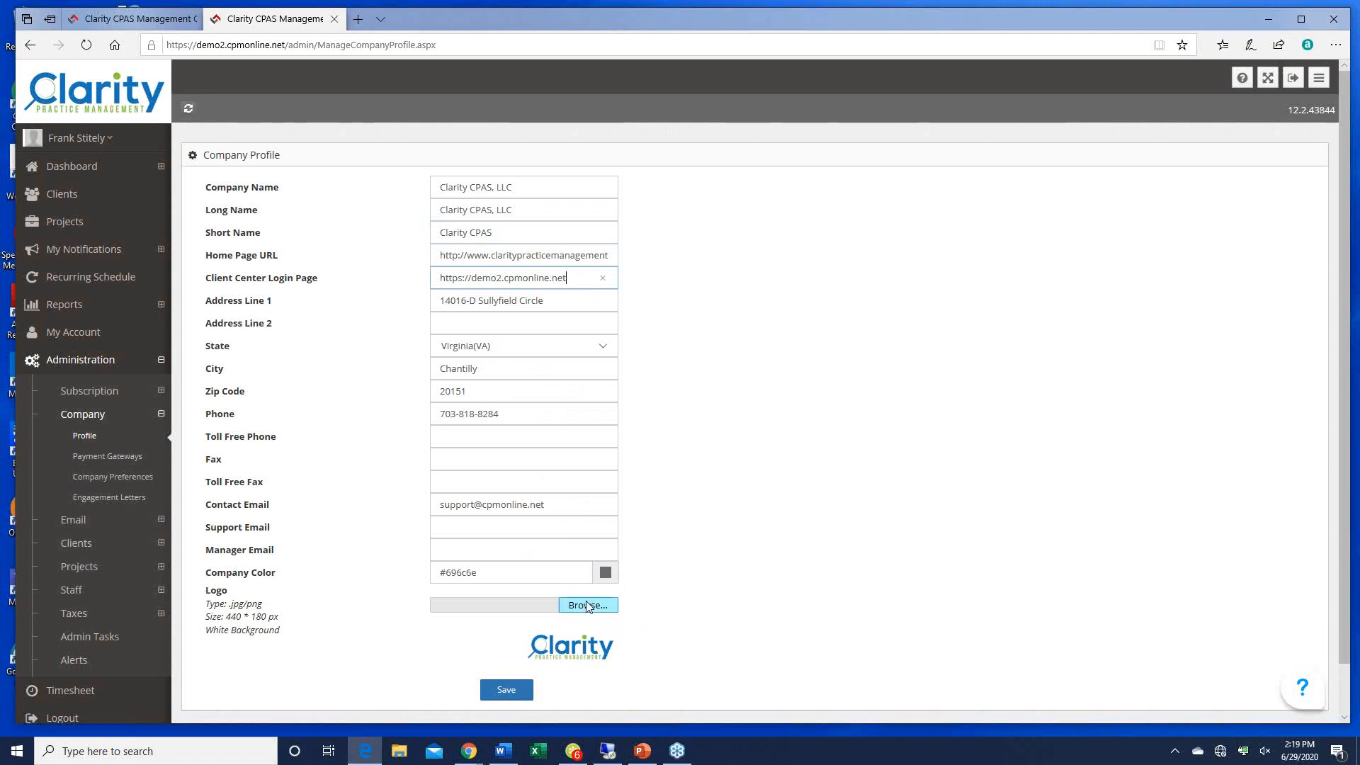
pyautogui.click(104, 457)
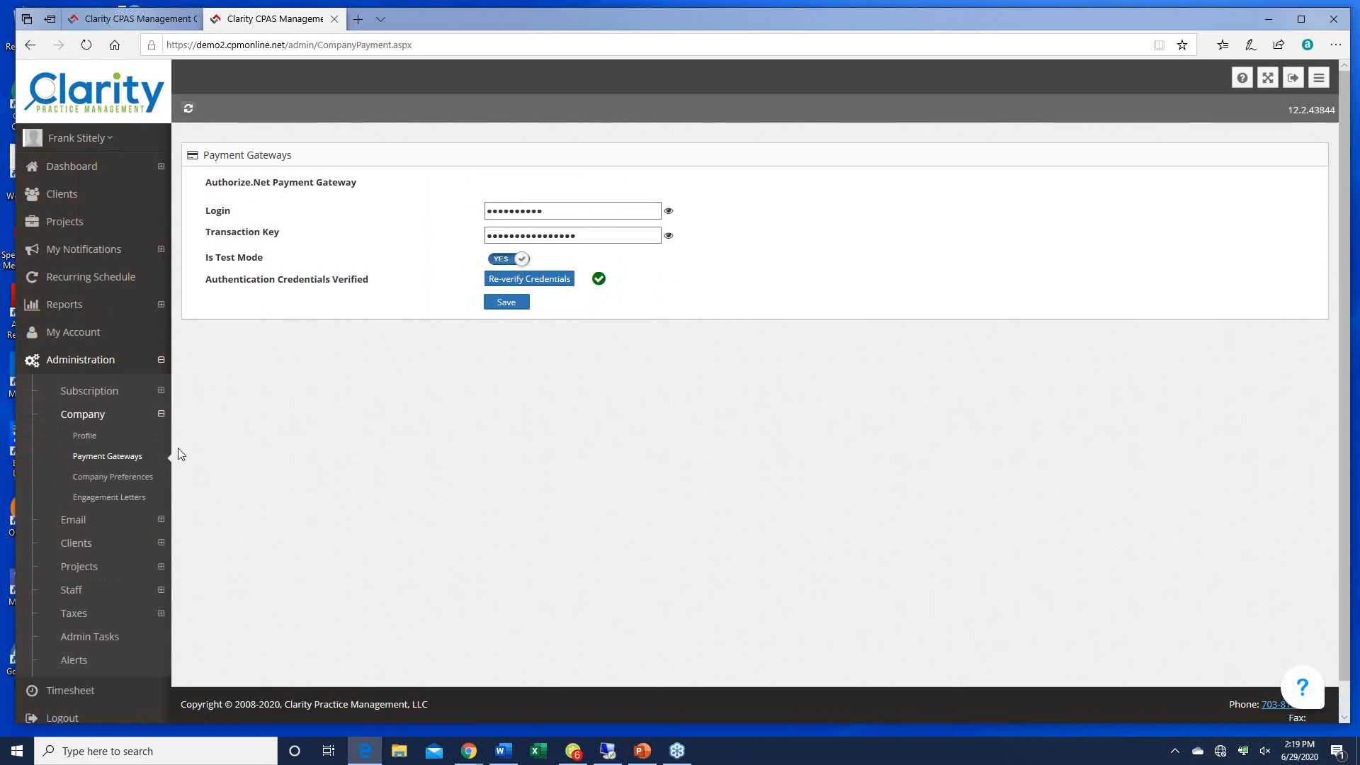
# Step: Show Company Preferences with its 120-minute session timeout and time tracking enabled
pyautogui.click(117, 479)
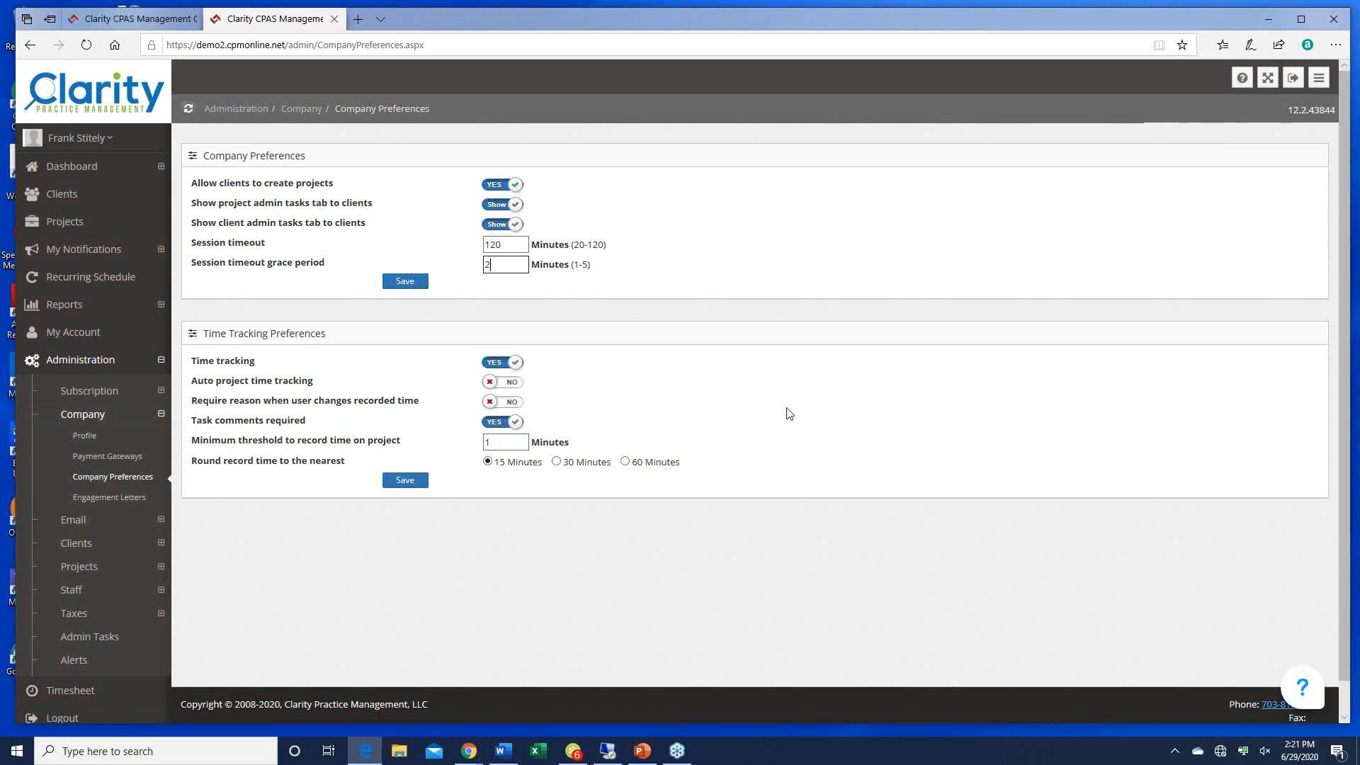
# Step: Check the minimum time-recording threshold, then list engagement letters Dimension_Guide.pdf and LW_OnePager_V1.5.pdf
pyautogui.click(505, 442)
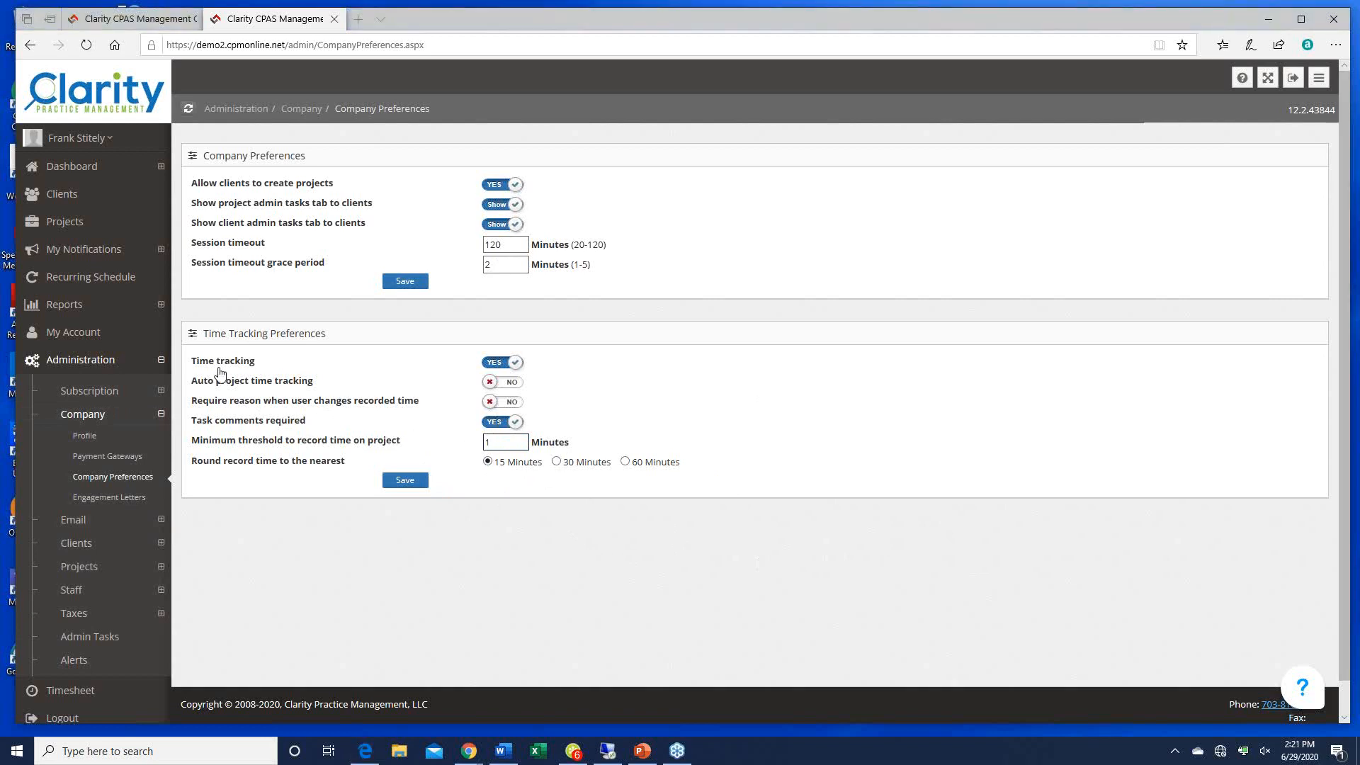
pyautogui.click(114, 497)
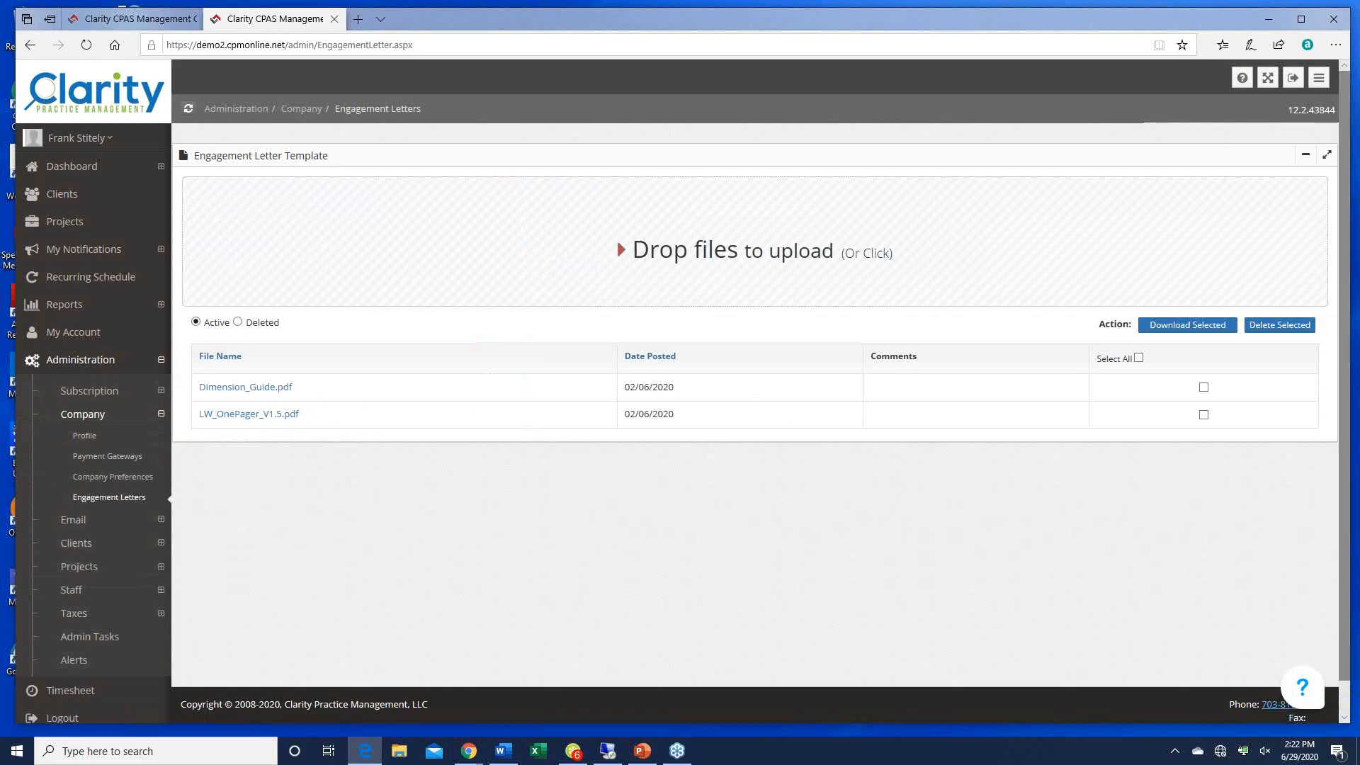
# Step: Return to Clarity and bring up the Manage Client Tags list under Clients
pyautogui.hotkey('alt', 'Tab')
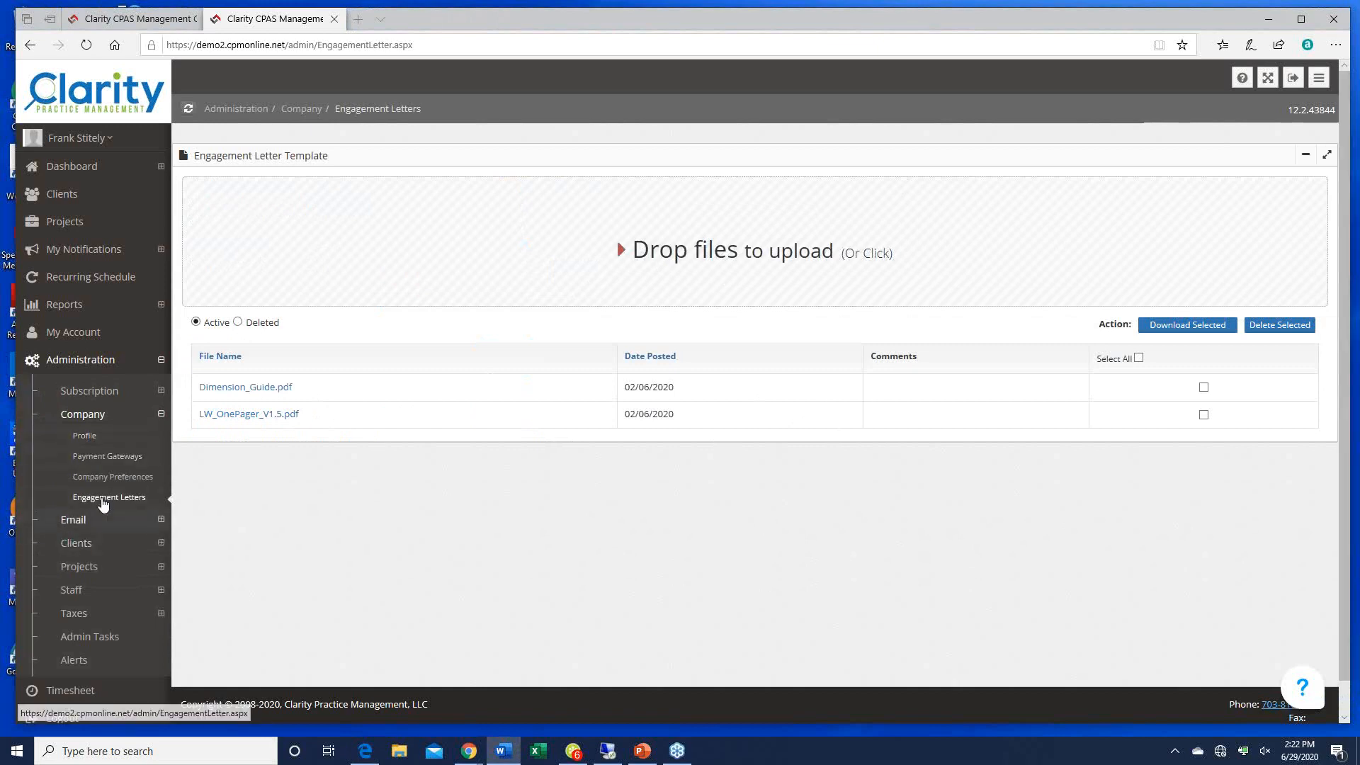
pyautogui.click(77, 543)
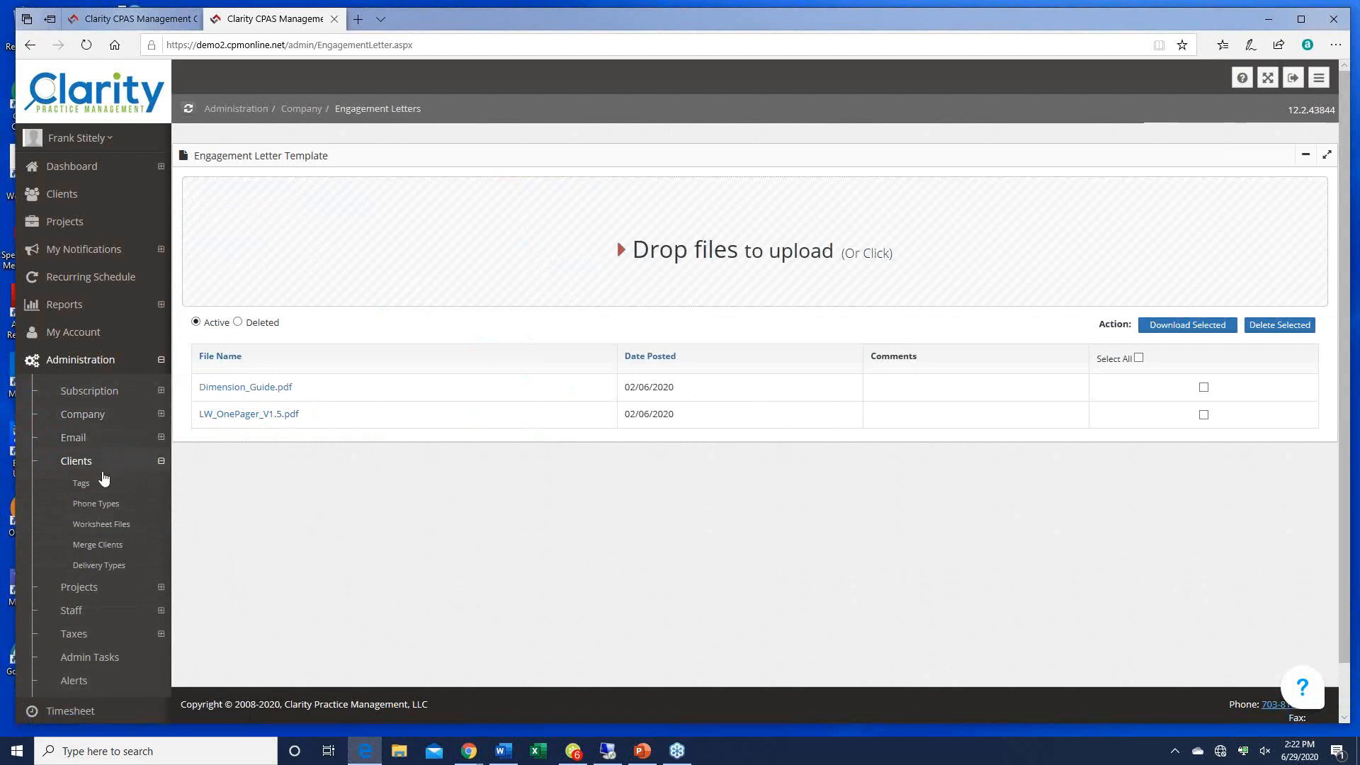
pyautogui.click(82, 484)
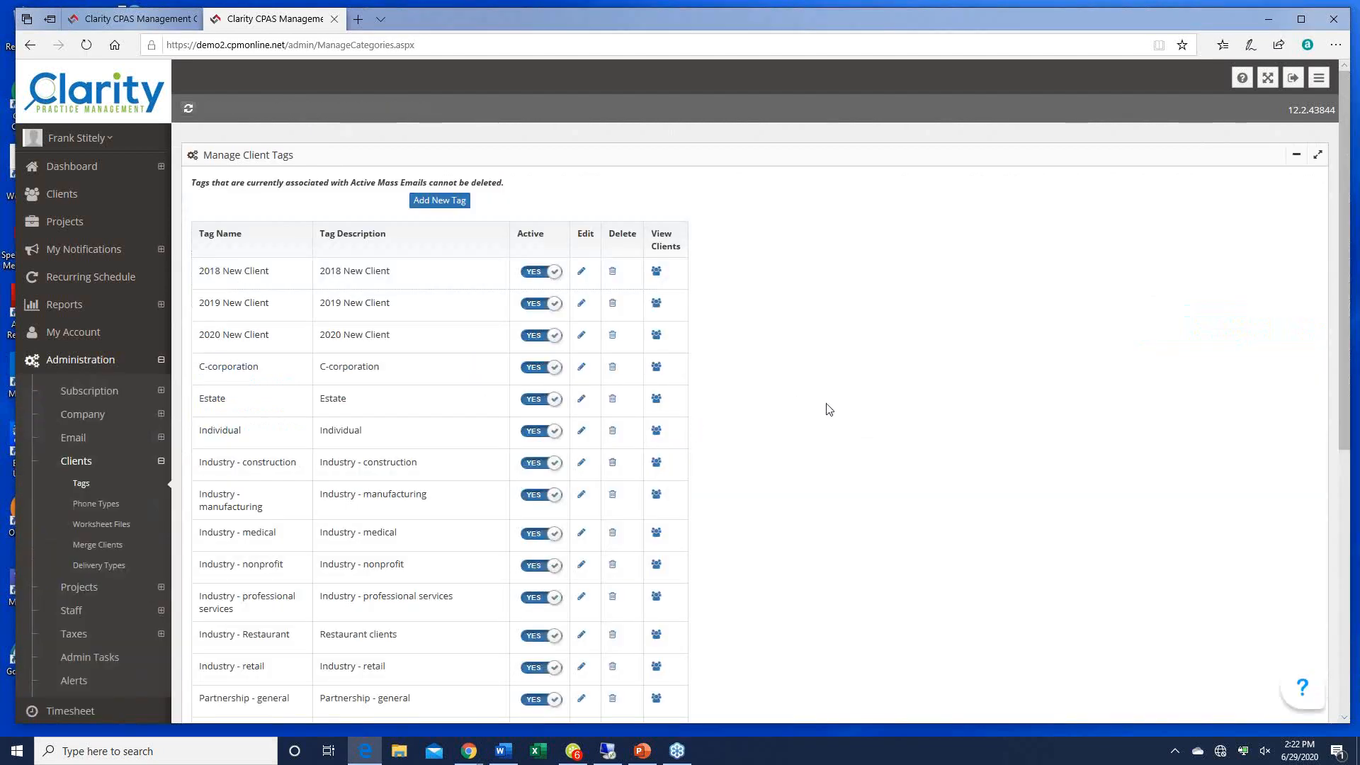
# Step: Scroll through all client tags, then start the Add new Tag dialog
pyautogui.scroll(-6, 828, 409)
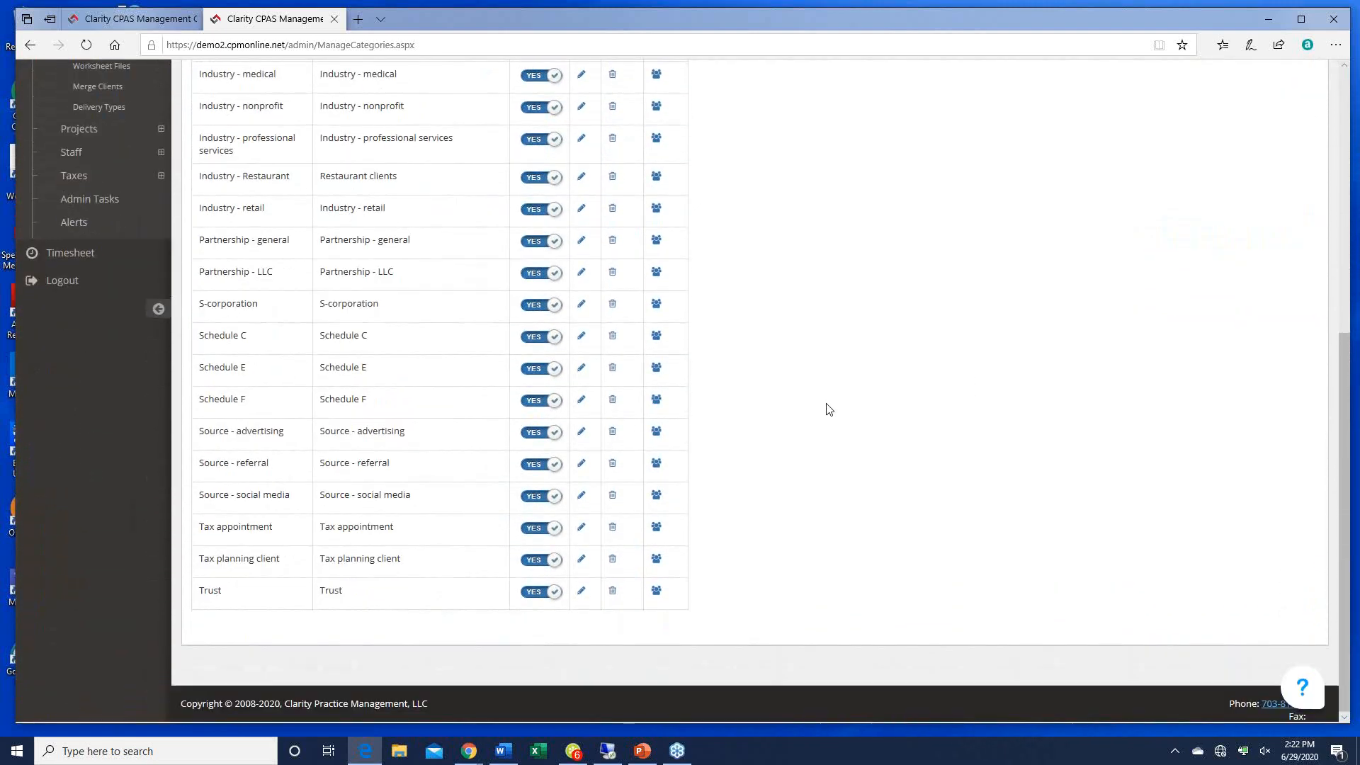
pyautogui.scroll(6, 829, 409)
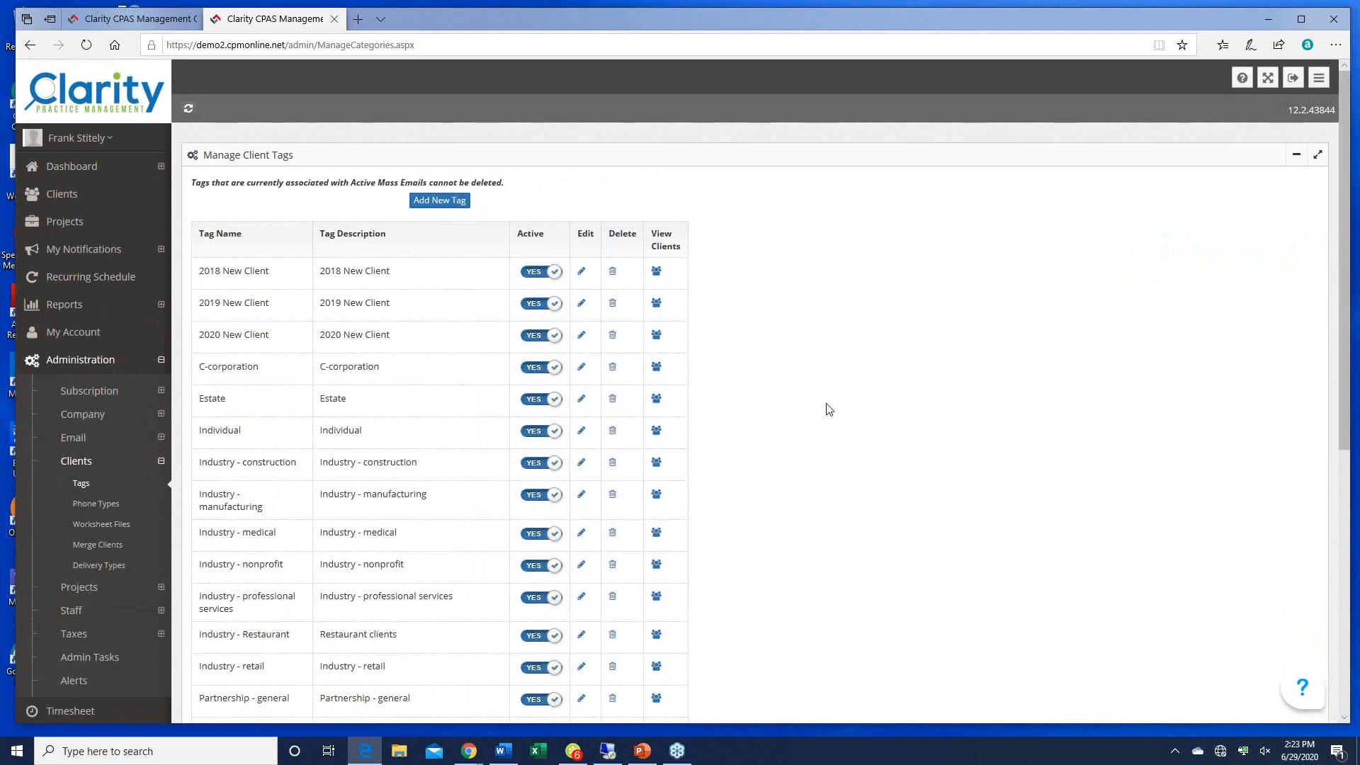
pyautogui.click(437, 202)
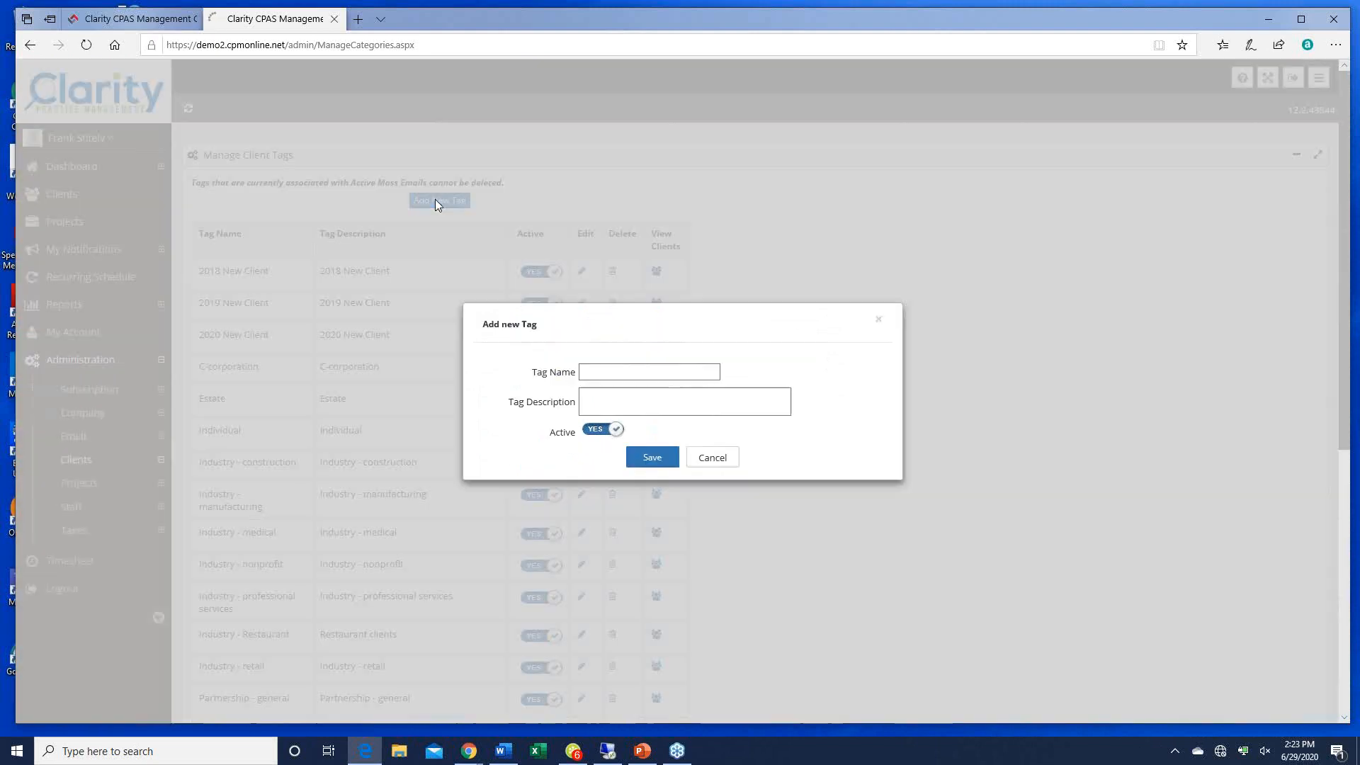
# Step: Save an active tag named 'Medical related' with description 'Medical related'
pyautogui.click(607, 373)
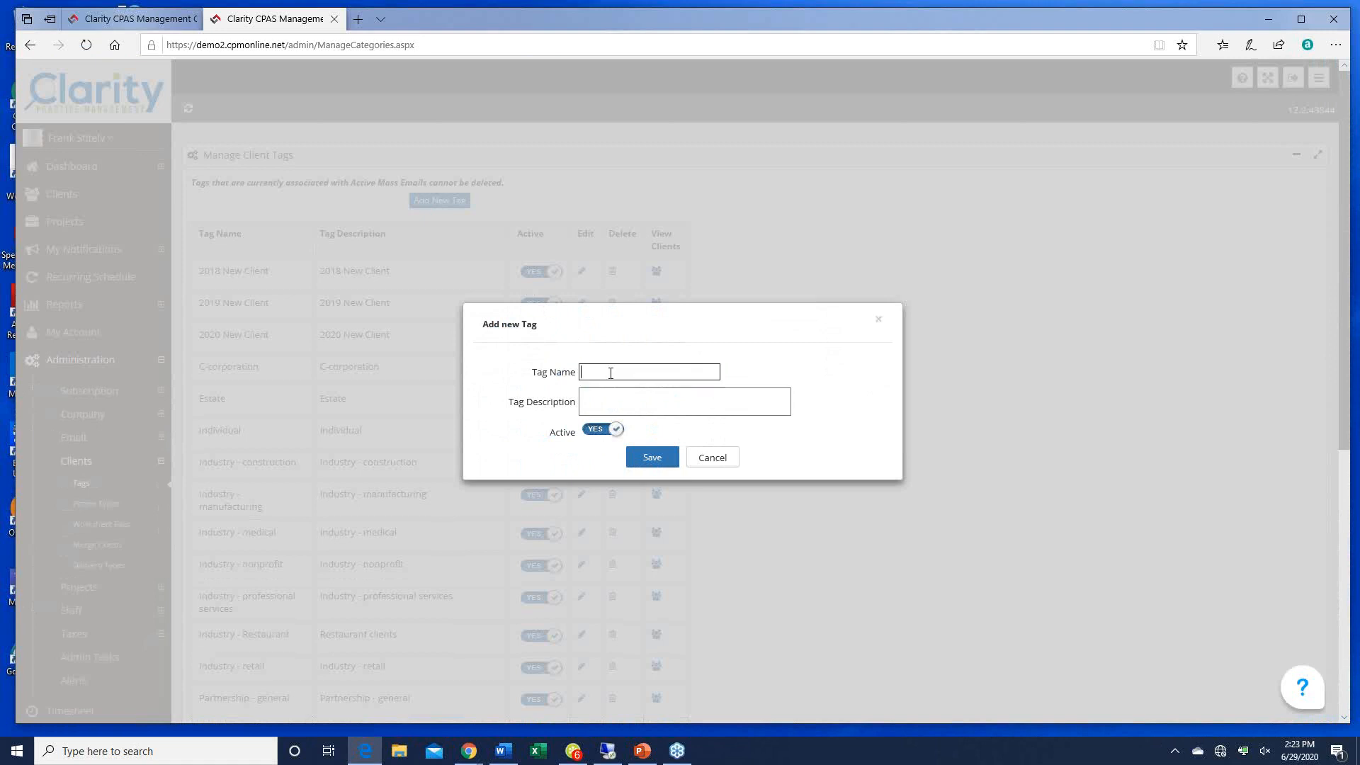
pyautogui.write('Medical related')
pyautogui.click(629, 398)
pyautogui.write('Medical re')
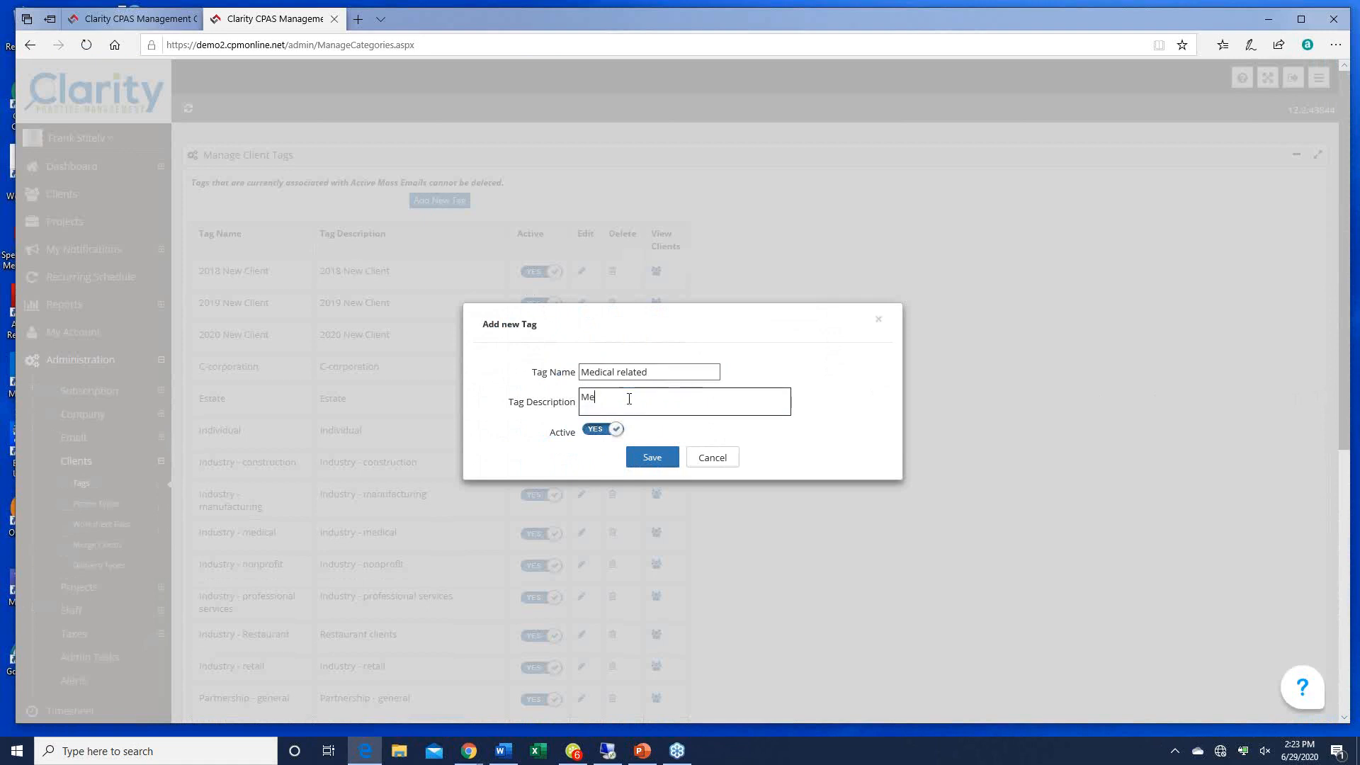
pyautogui.write('lated')
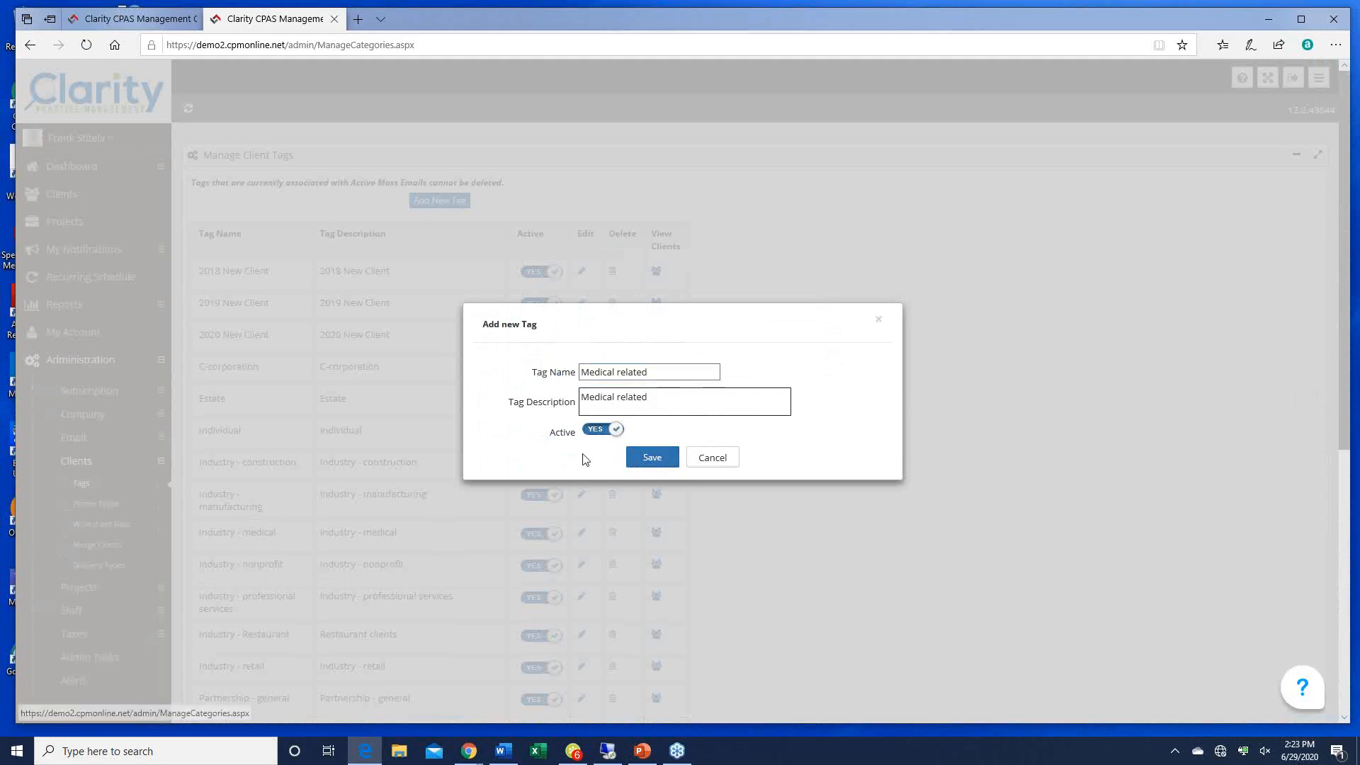
pyautogui.click(650, 460)
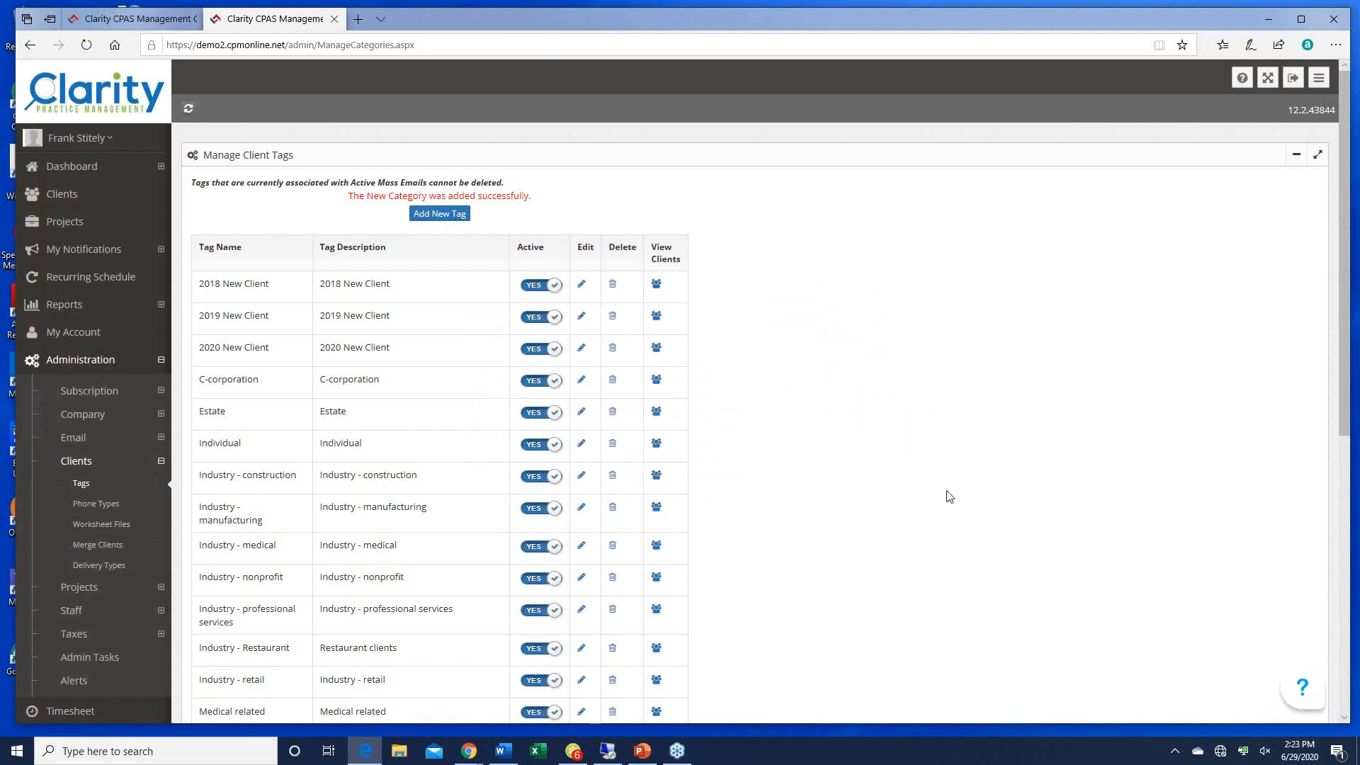
pyautogui.scroll(-7, 950, 496)
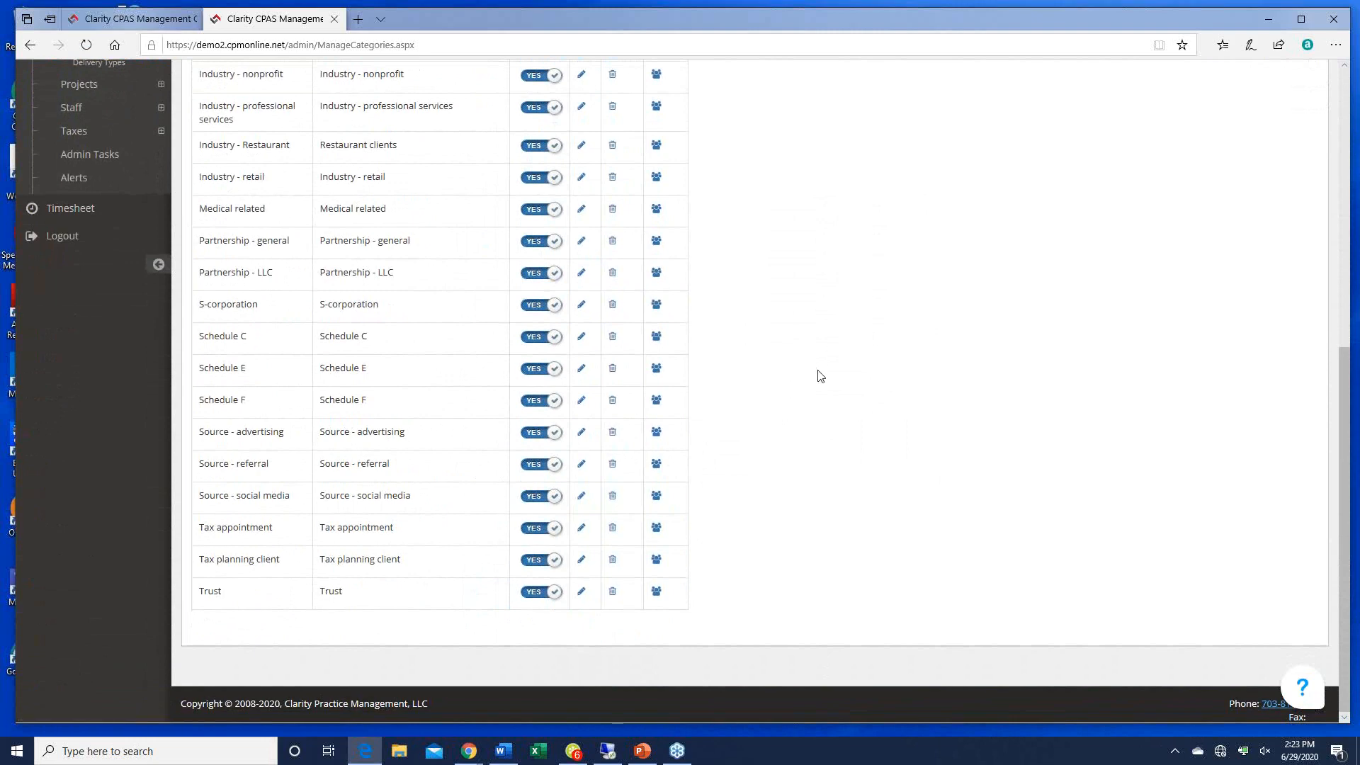
pyautogui.scroll(8, 820, 375)
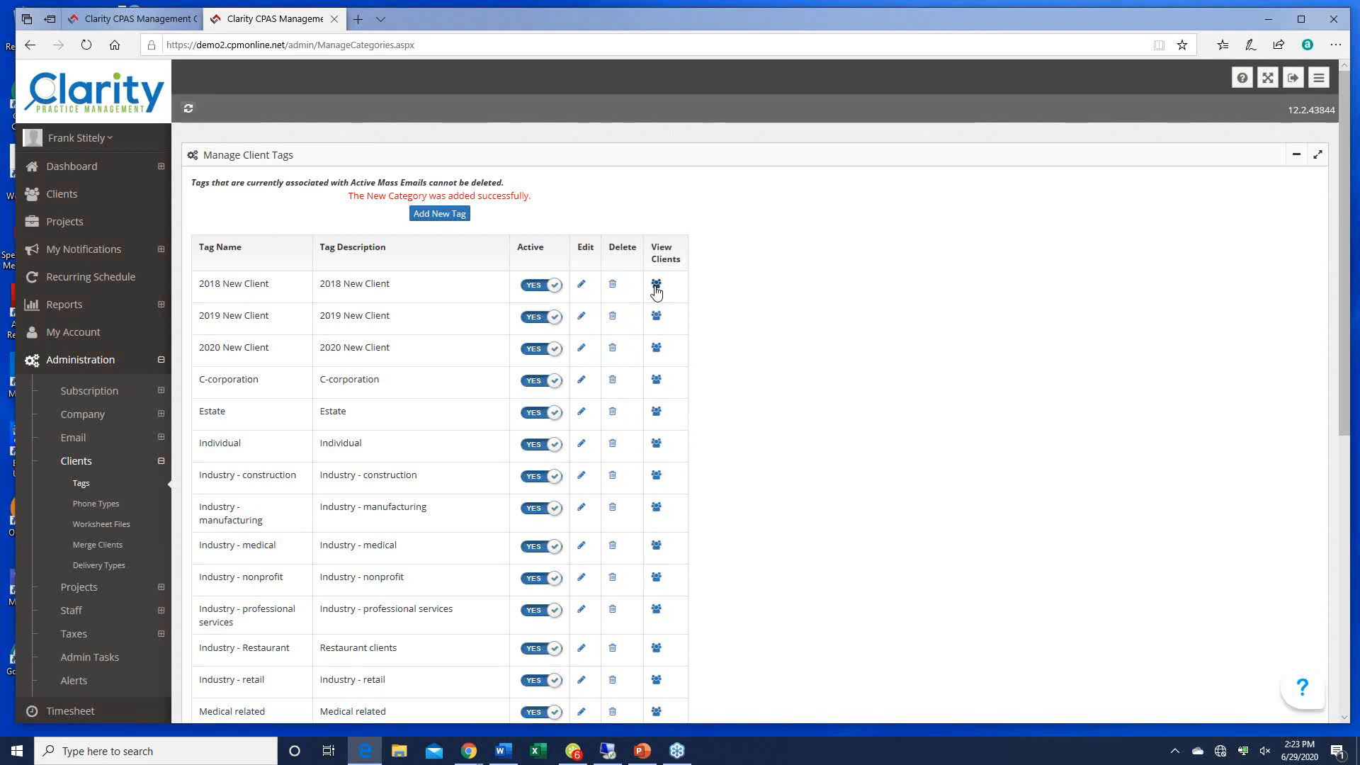
pyautogui.click(656, 349)
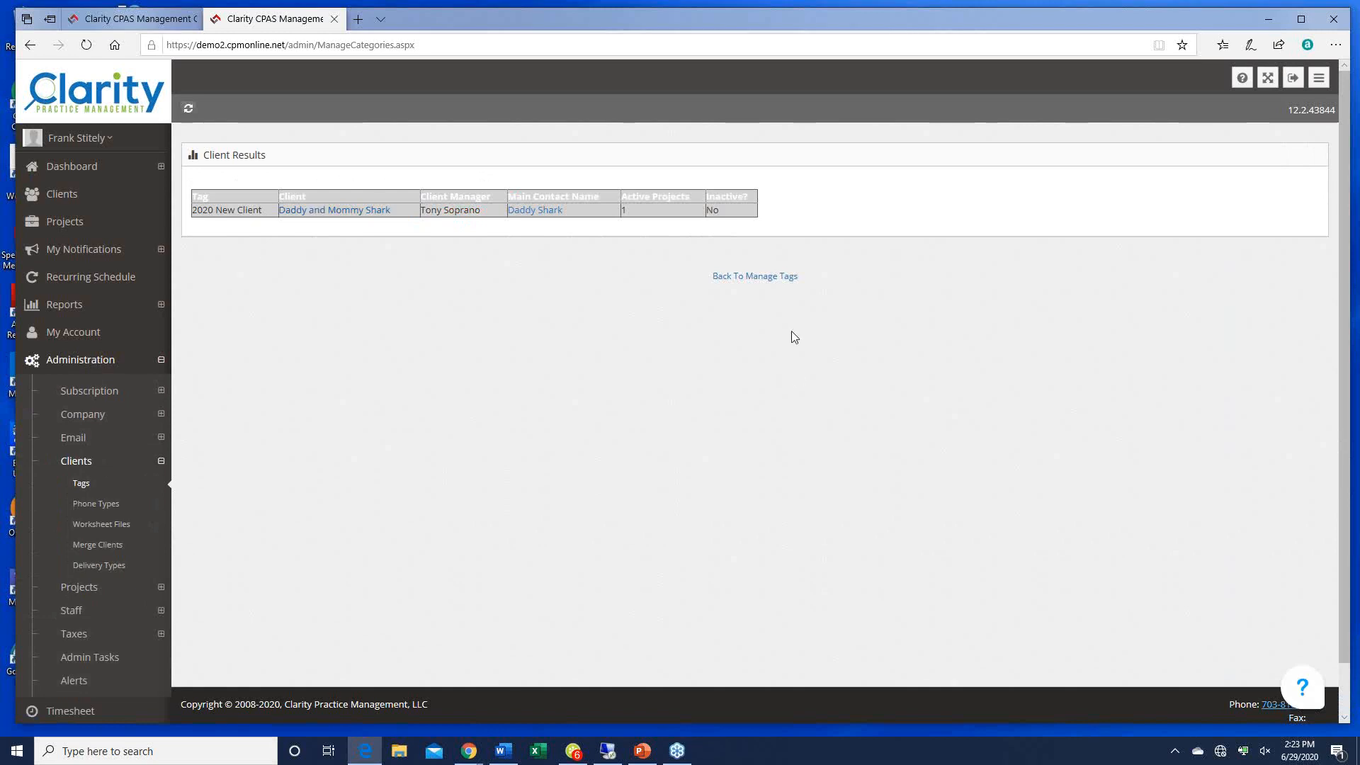
pyautogui.click(29, 46)
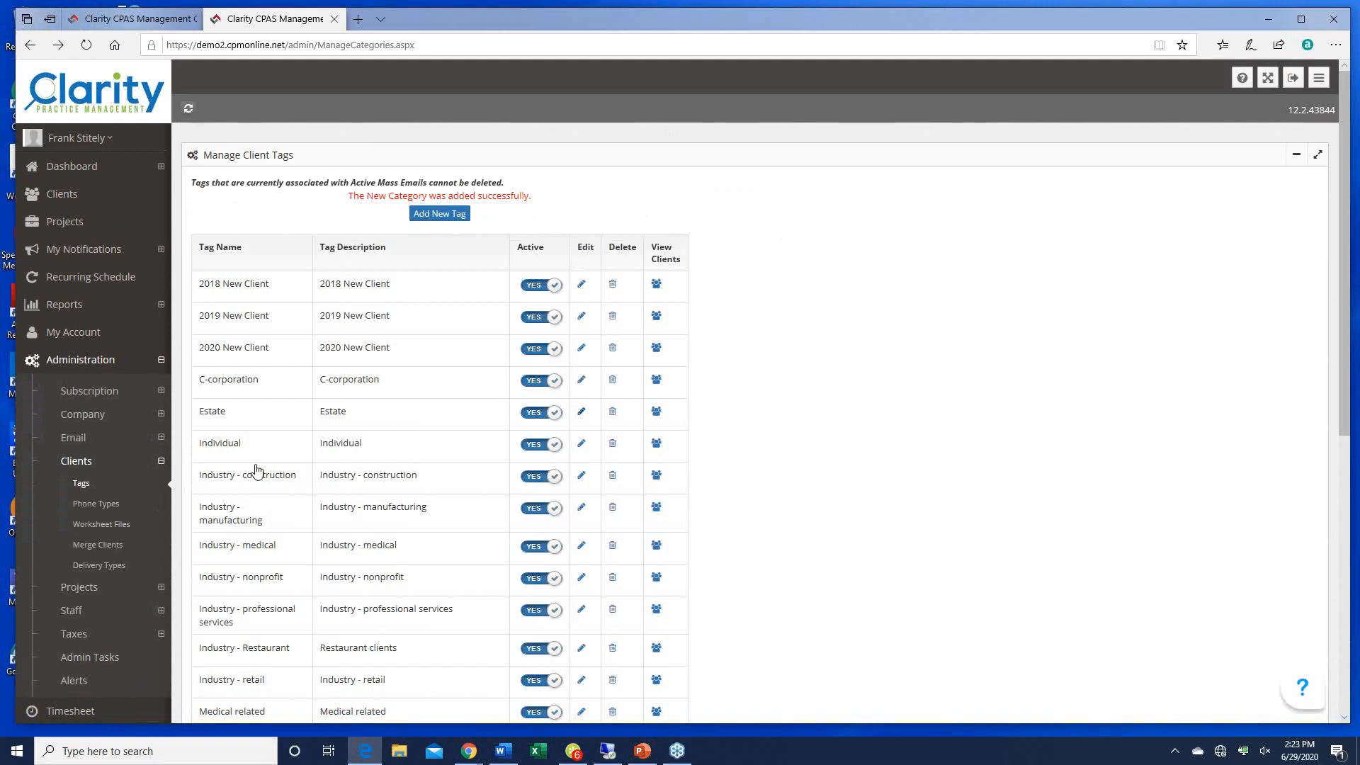
pyautogui.click(94, 512)
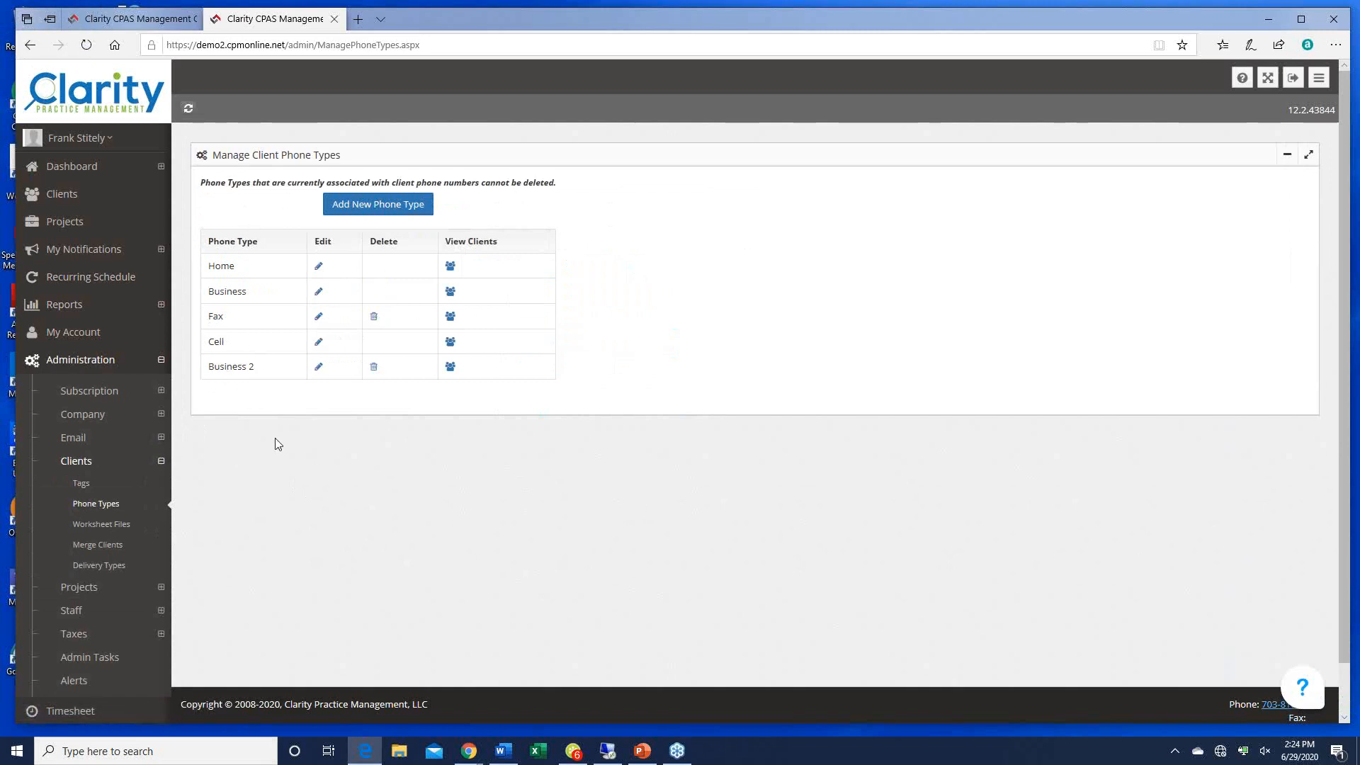
# Step: Create and save the phone type 'Girlfriend's number', making six phone types
pyautogui.click(378, 206)
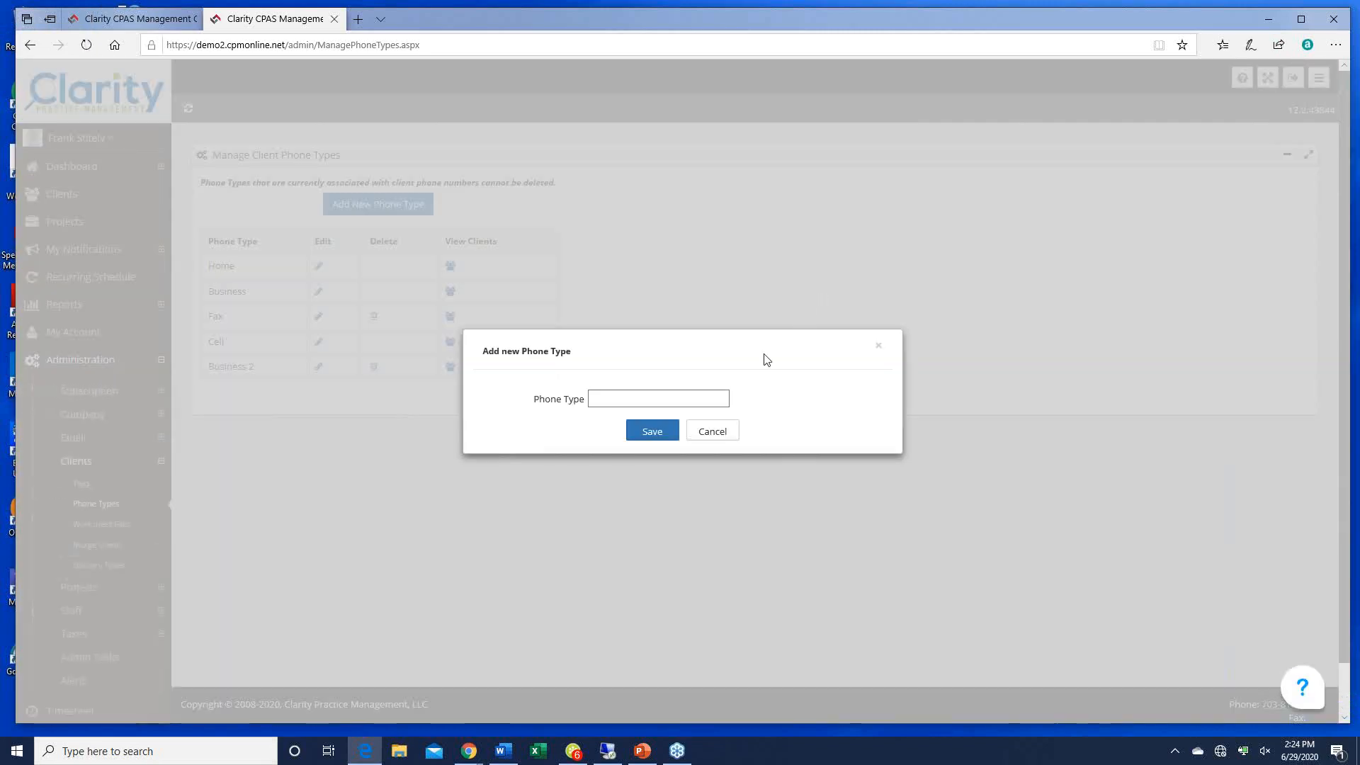
pyautogui.click(619, 399)
pyautogui.write('Girlfrien')
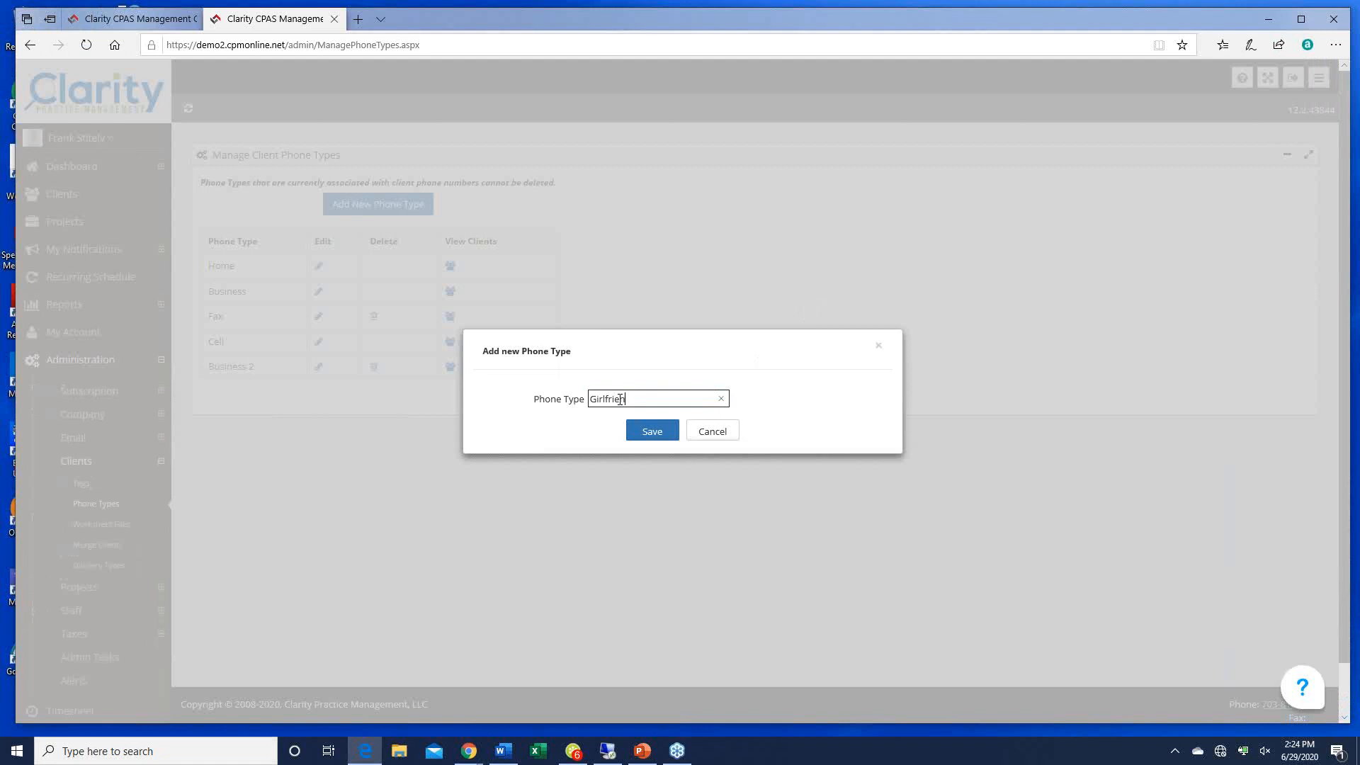
pyautogui.write("d's number")
pyautogui.click(666, 432)
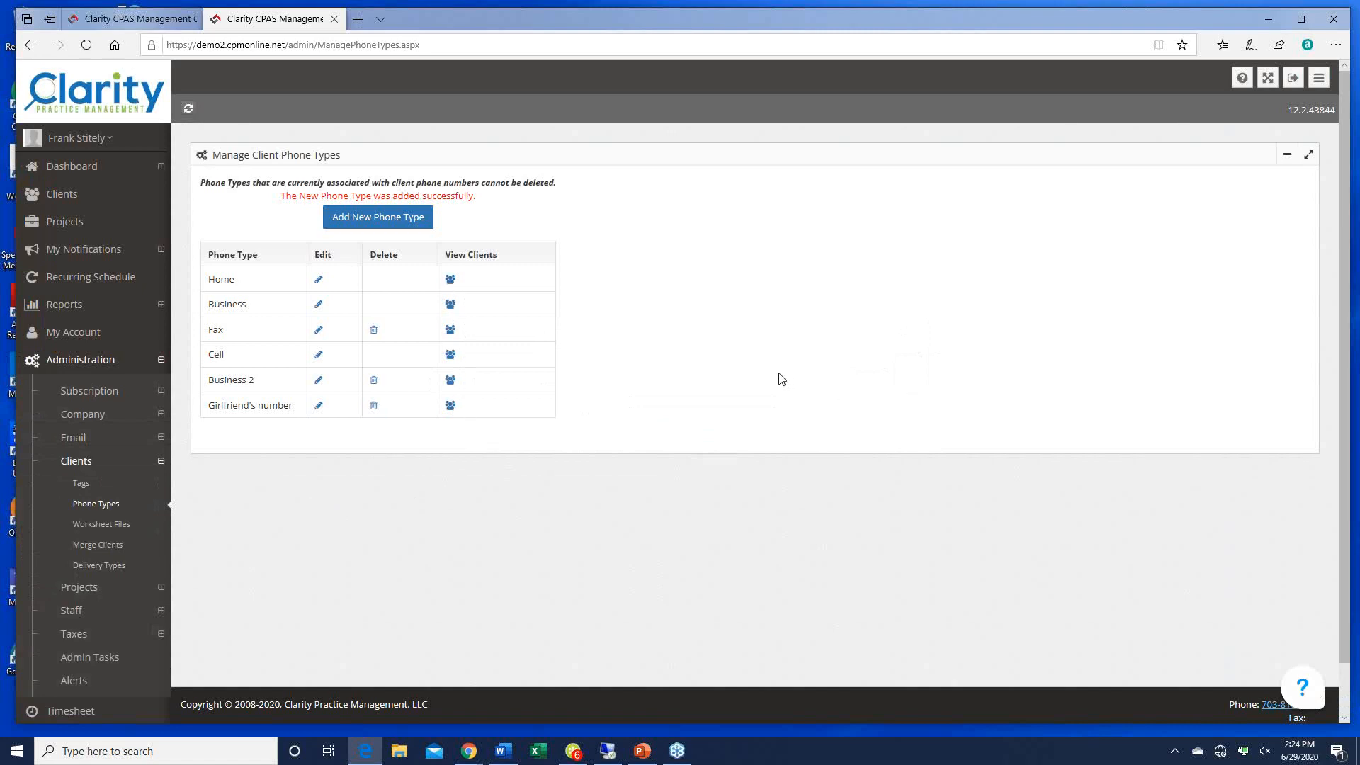
pyautogui.scroll(-1, 782, 379)
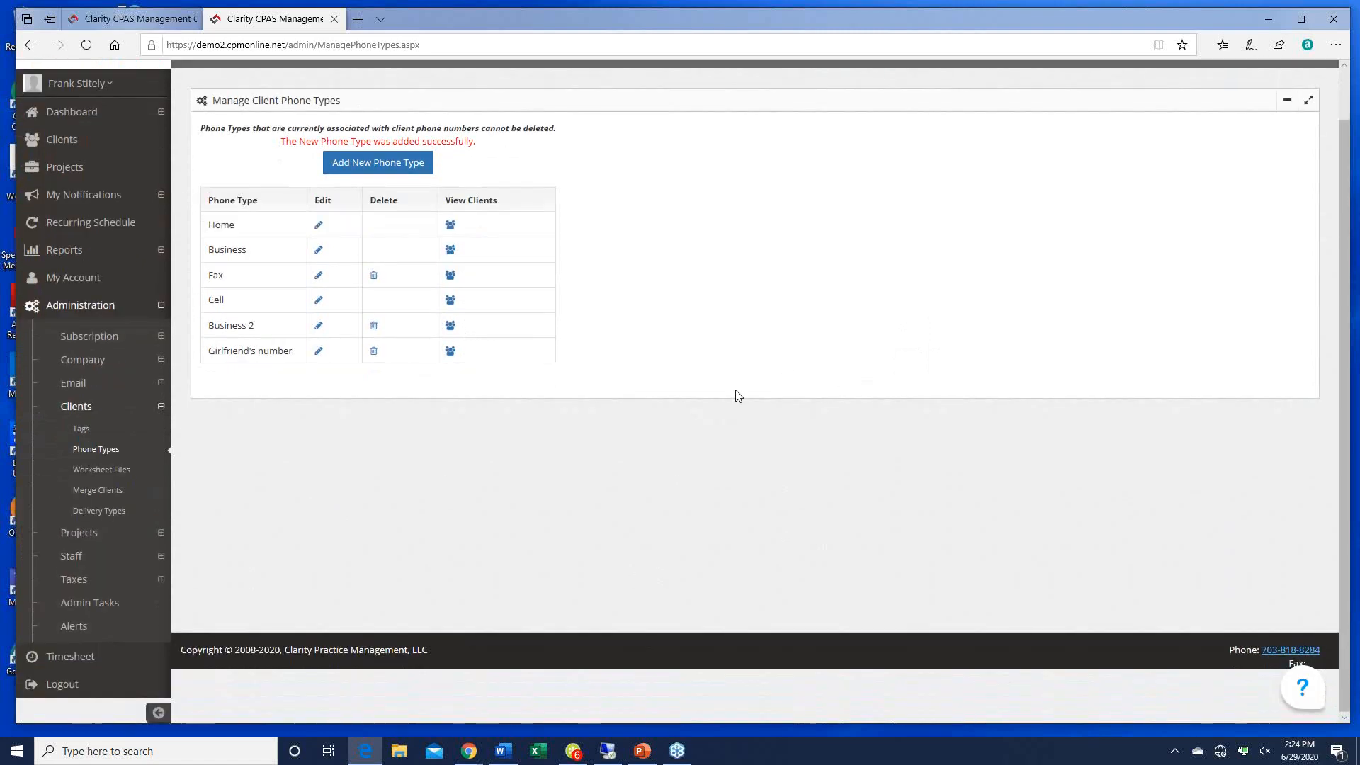
# Step: Show Worksheet Files and scroll through the eight active files with their types and descriptions
pyautogui.click(103, 472)
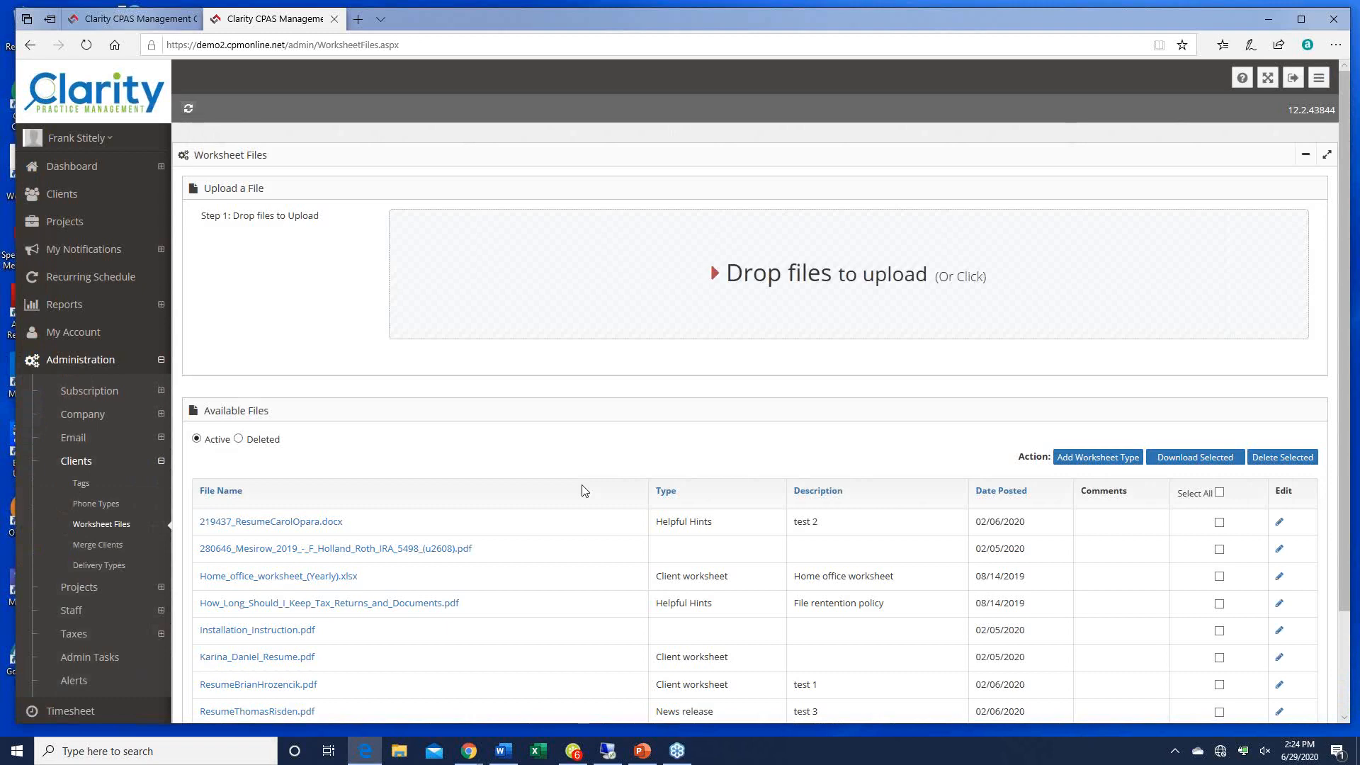
pyautogui.scroll(-2, 584, 491)
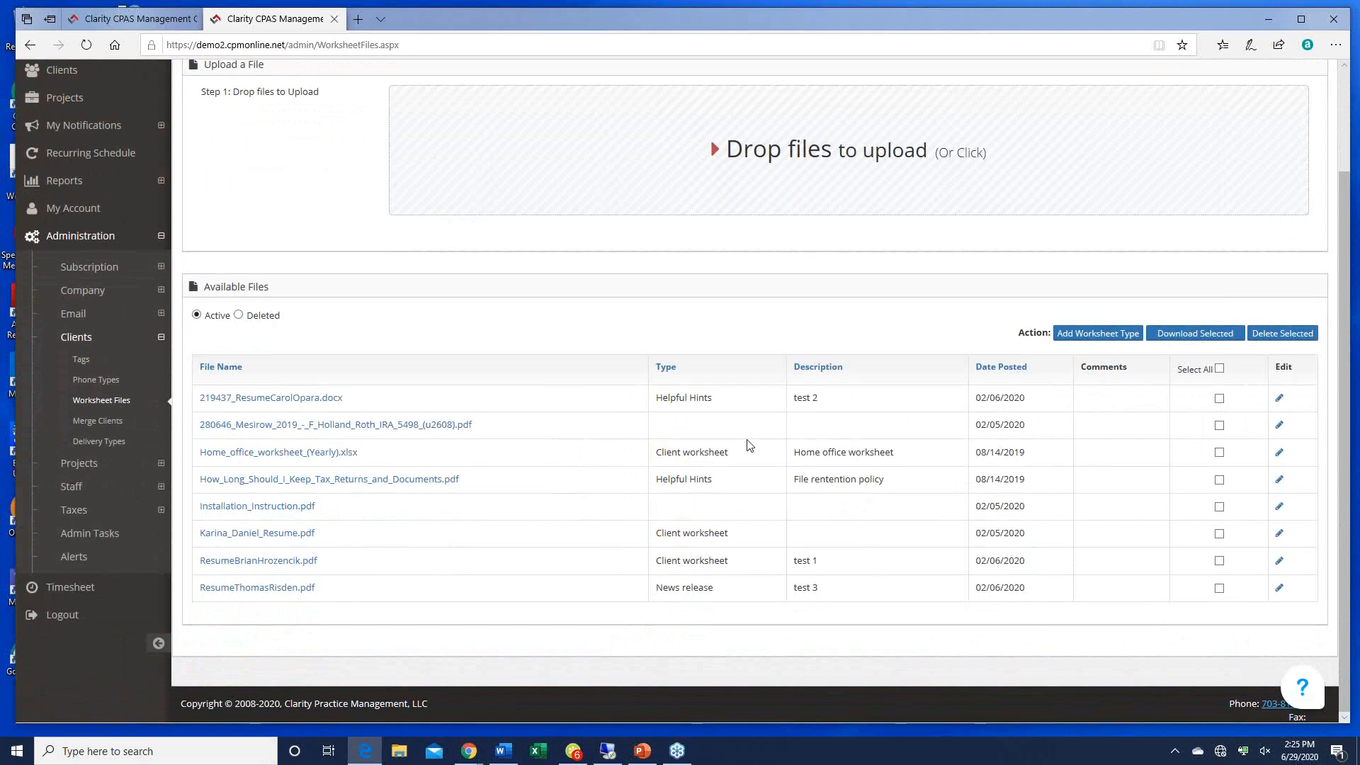
pyautogui.click(1279, 454)
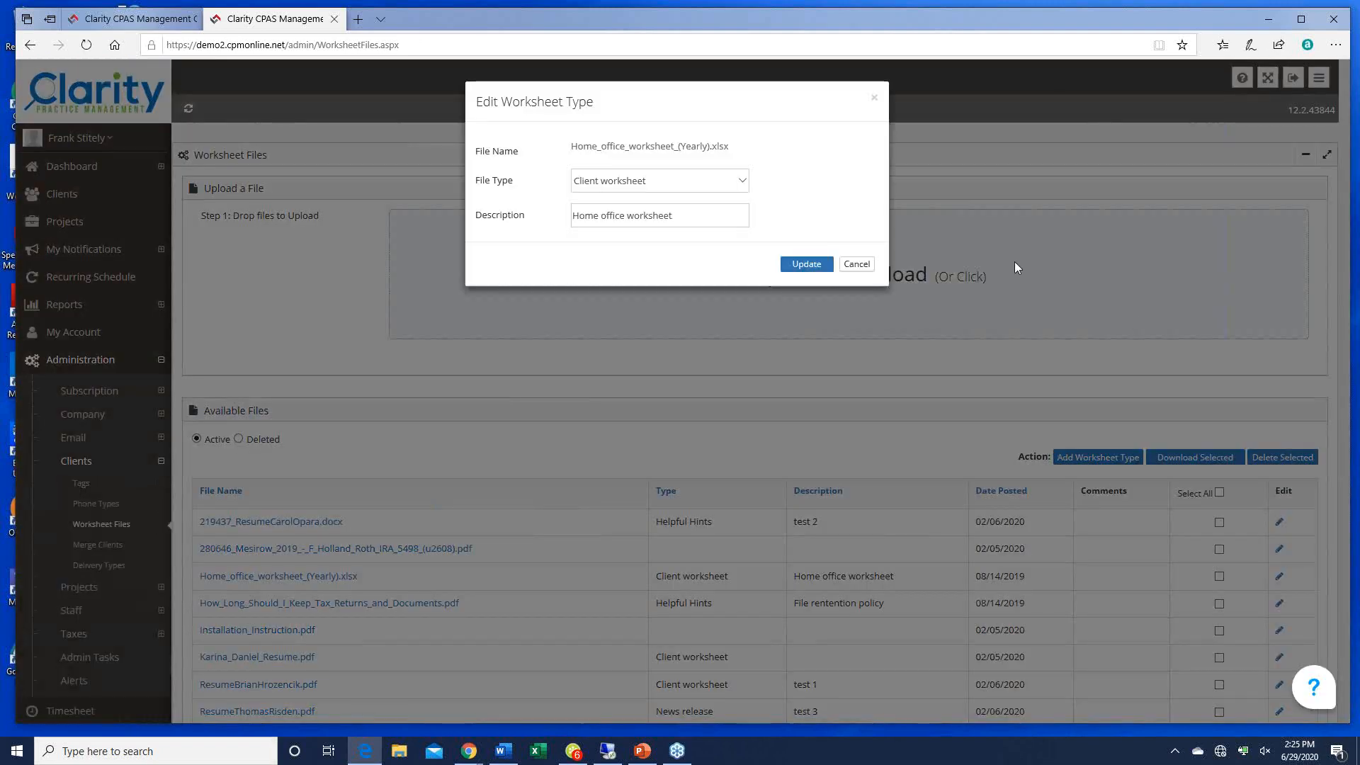
pyautogui.click(743, 185)
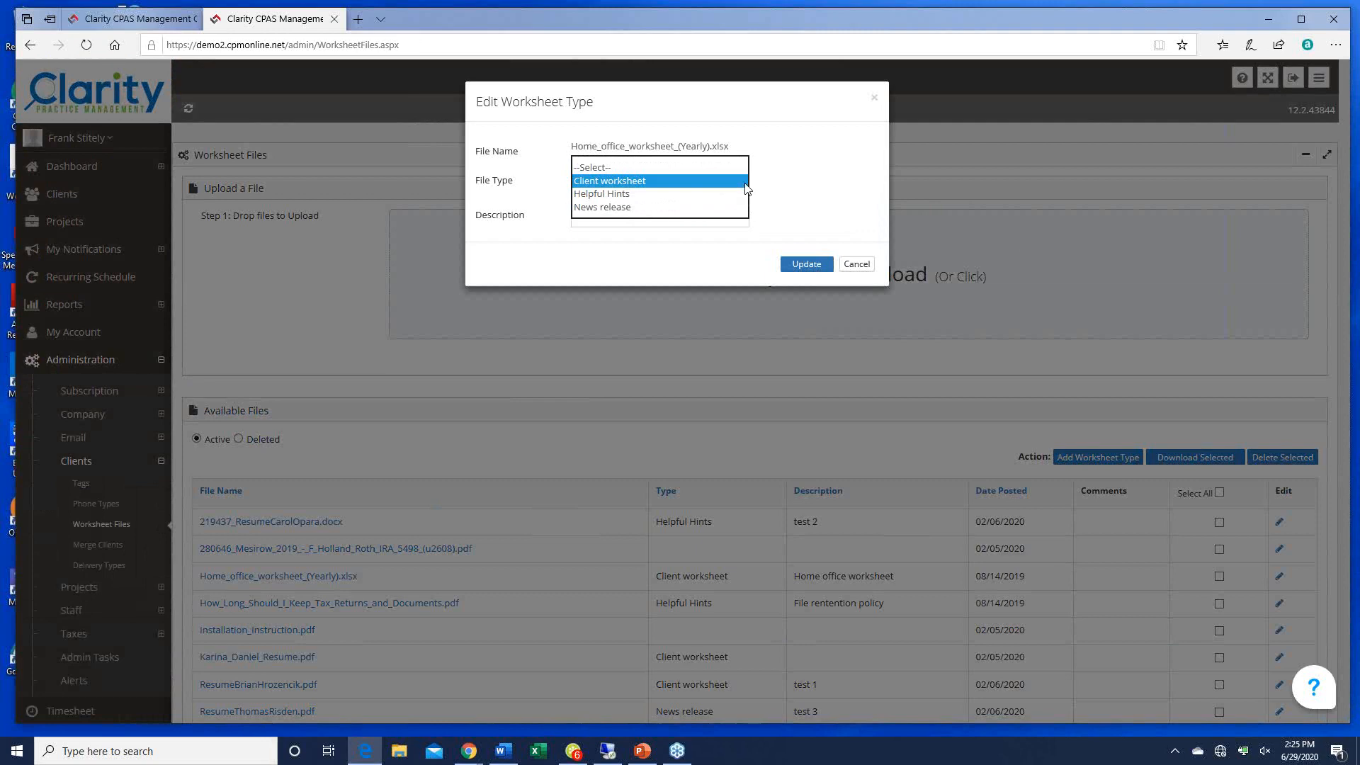
pyautogui.click(643, 181)
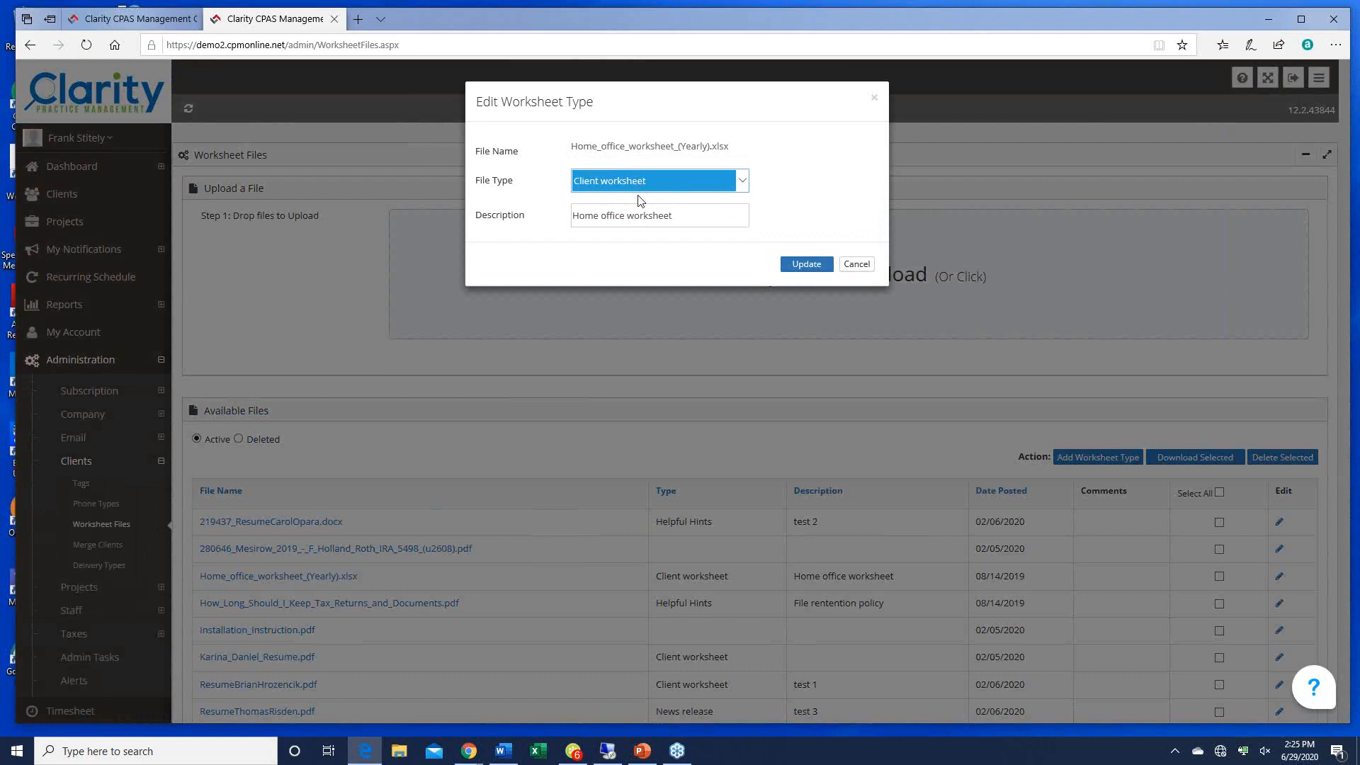
pyautogui.click(797, 266)
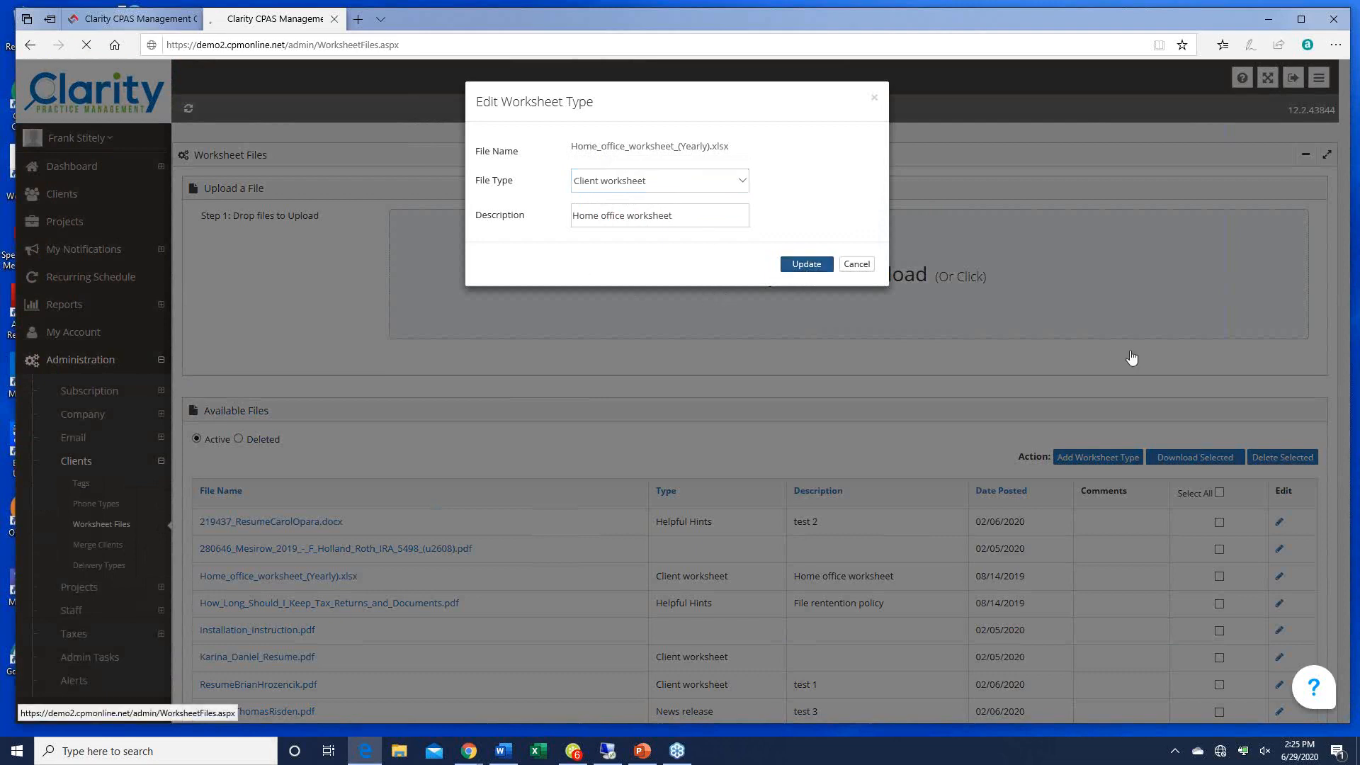
pyautogui.scroll(-3, 935, 371)
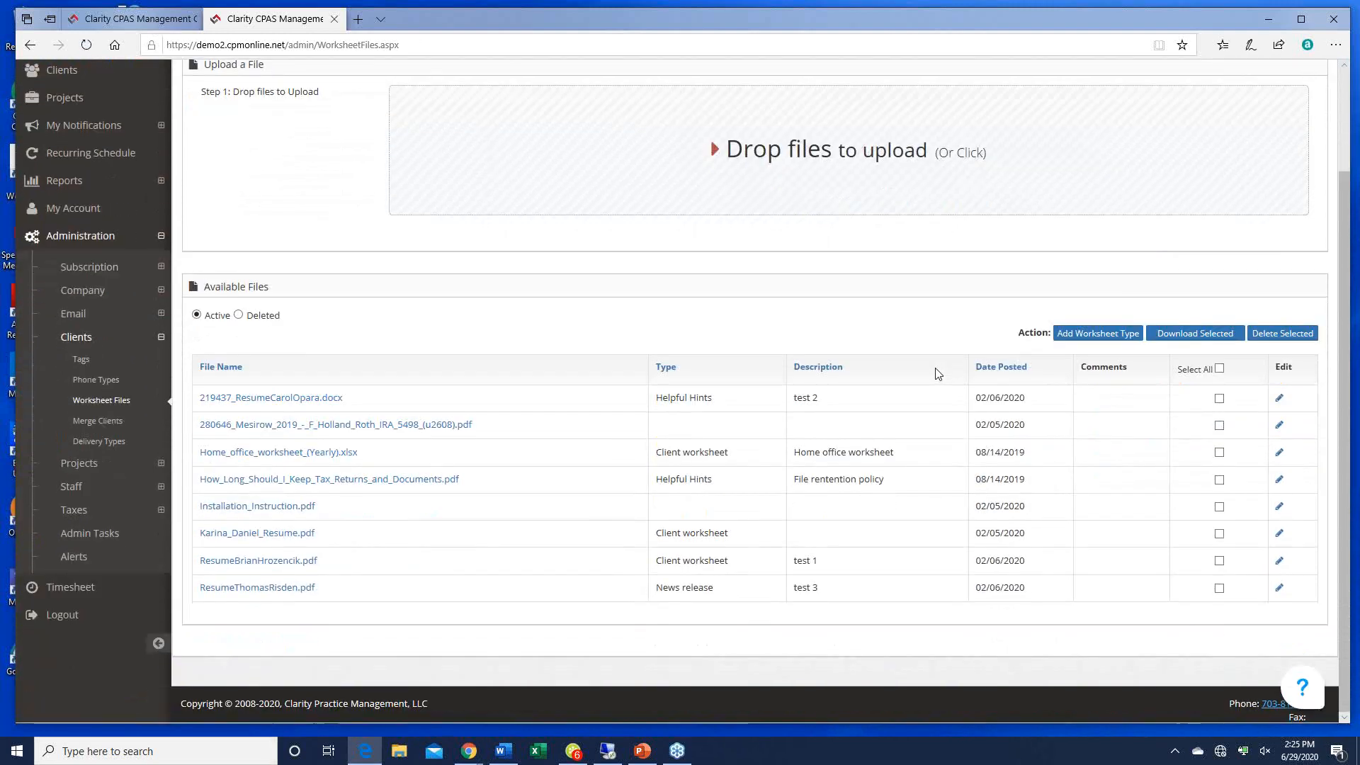
# Step: Look over the Merge Clients fields, then list the eight client delivery types, Pickup to Pony Express
pyautogui.click(98, 420)
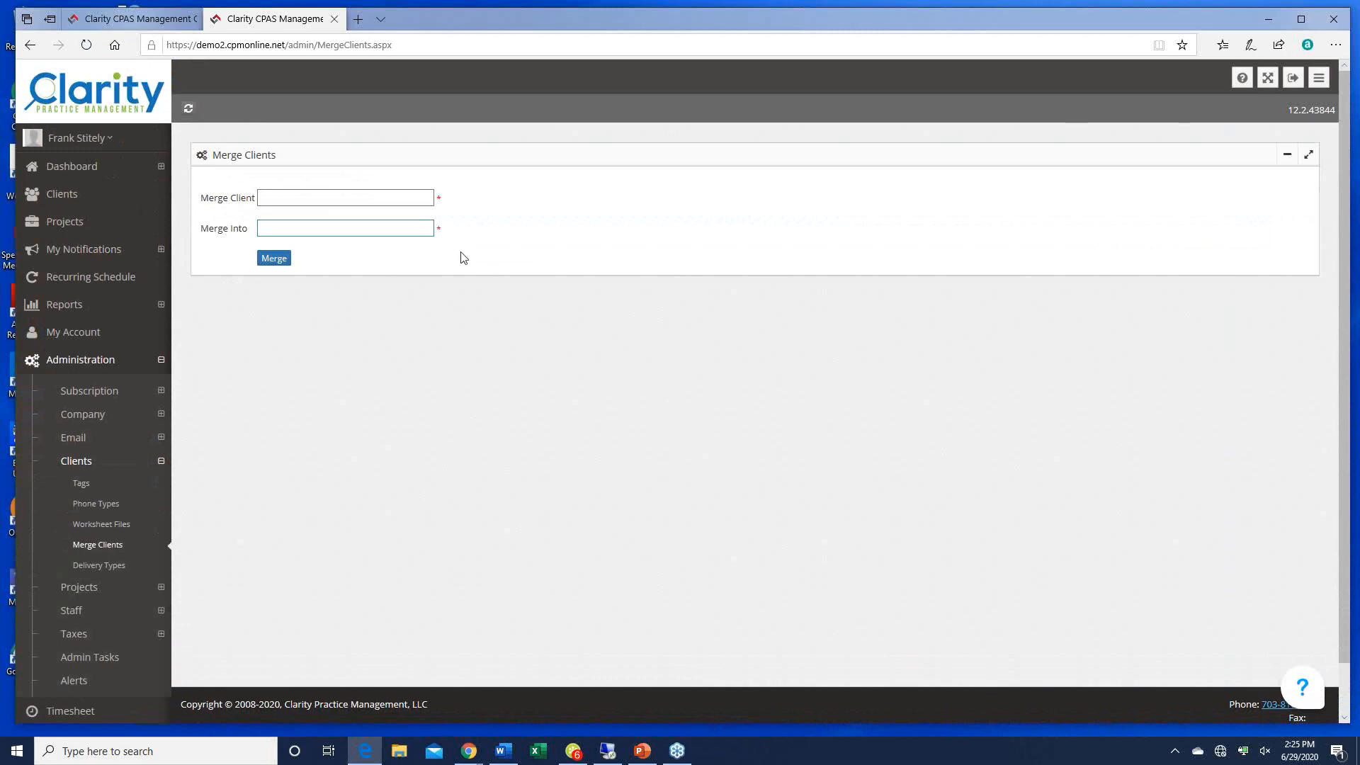
pyautogui.click(270, 199)
pyautogui.click(272, 227)
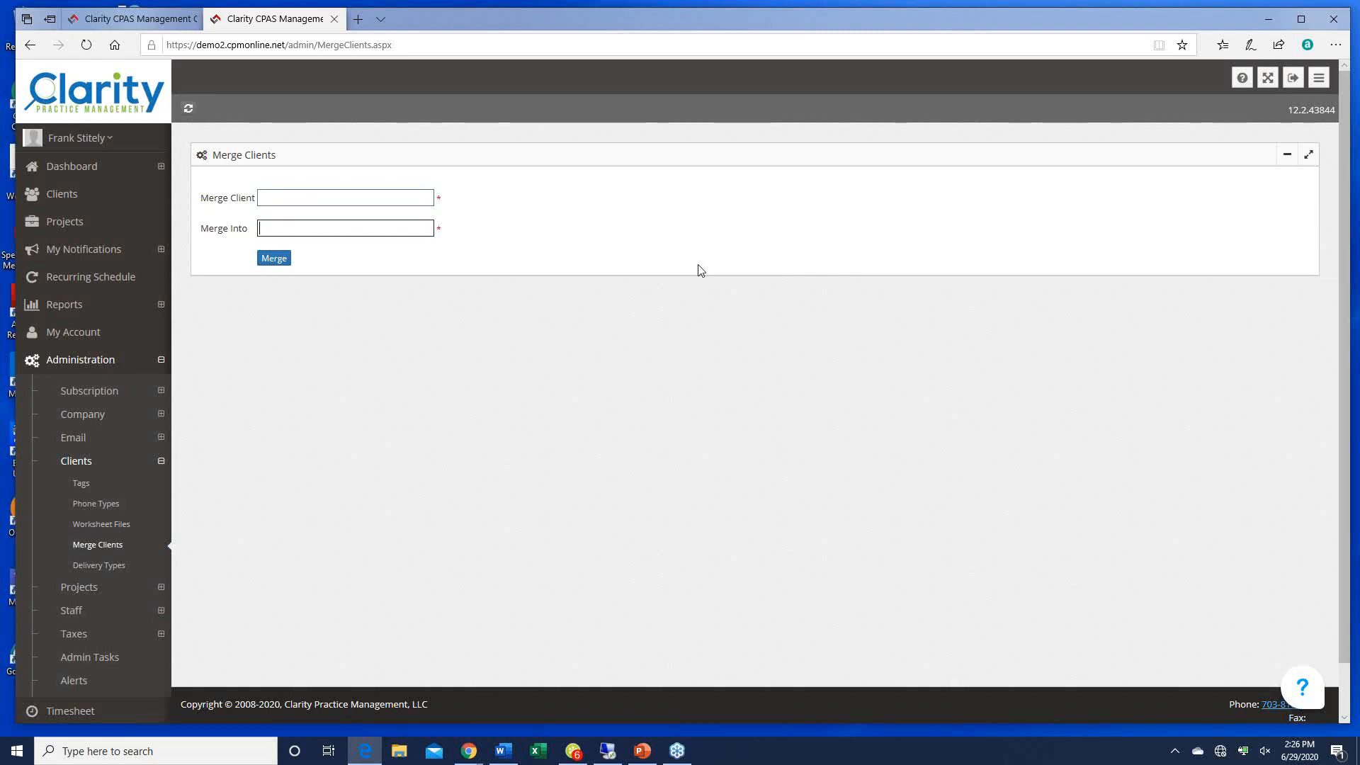
pyautogui.click(100, 564)
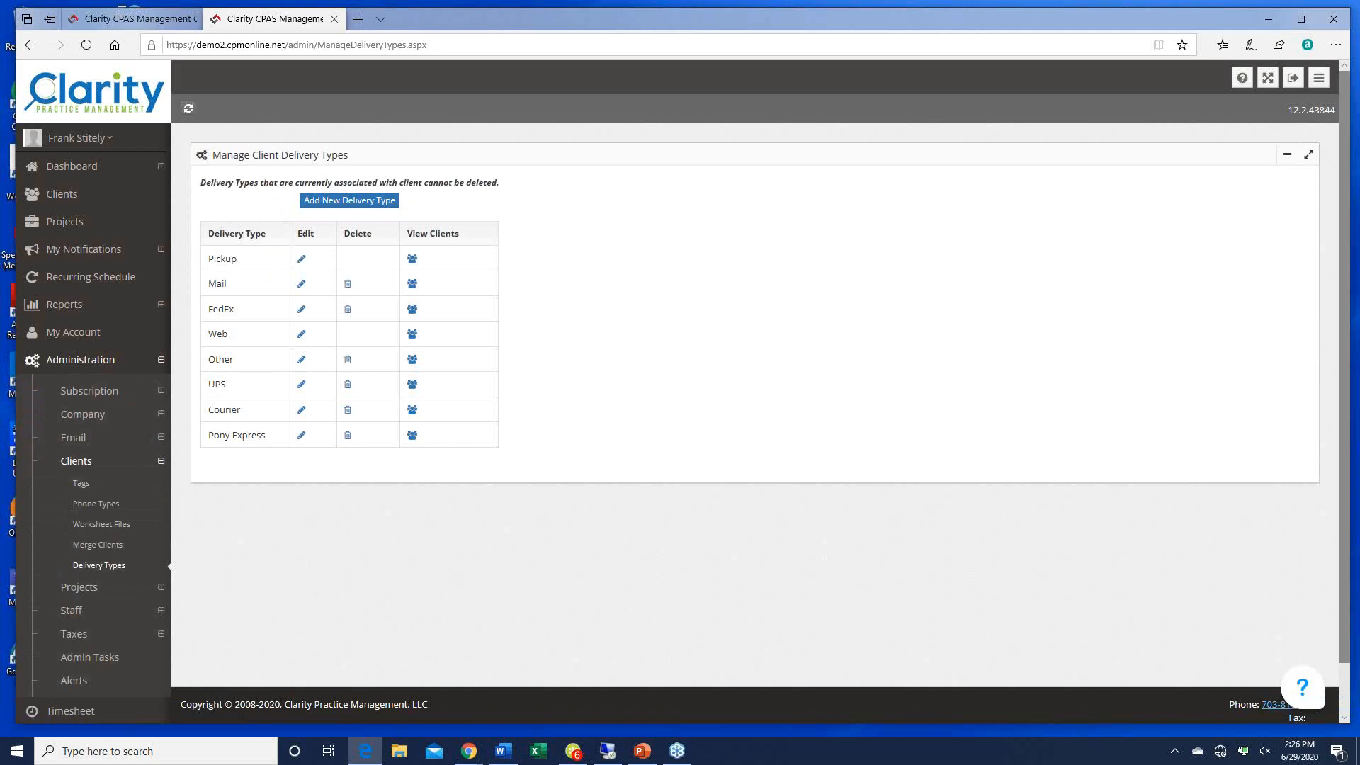
# Step: Return to Clarity and expand Administration > Projects to reveal Project Types and Note Templates
pyautogui.hotkey('alt', 'Tab')
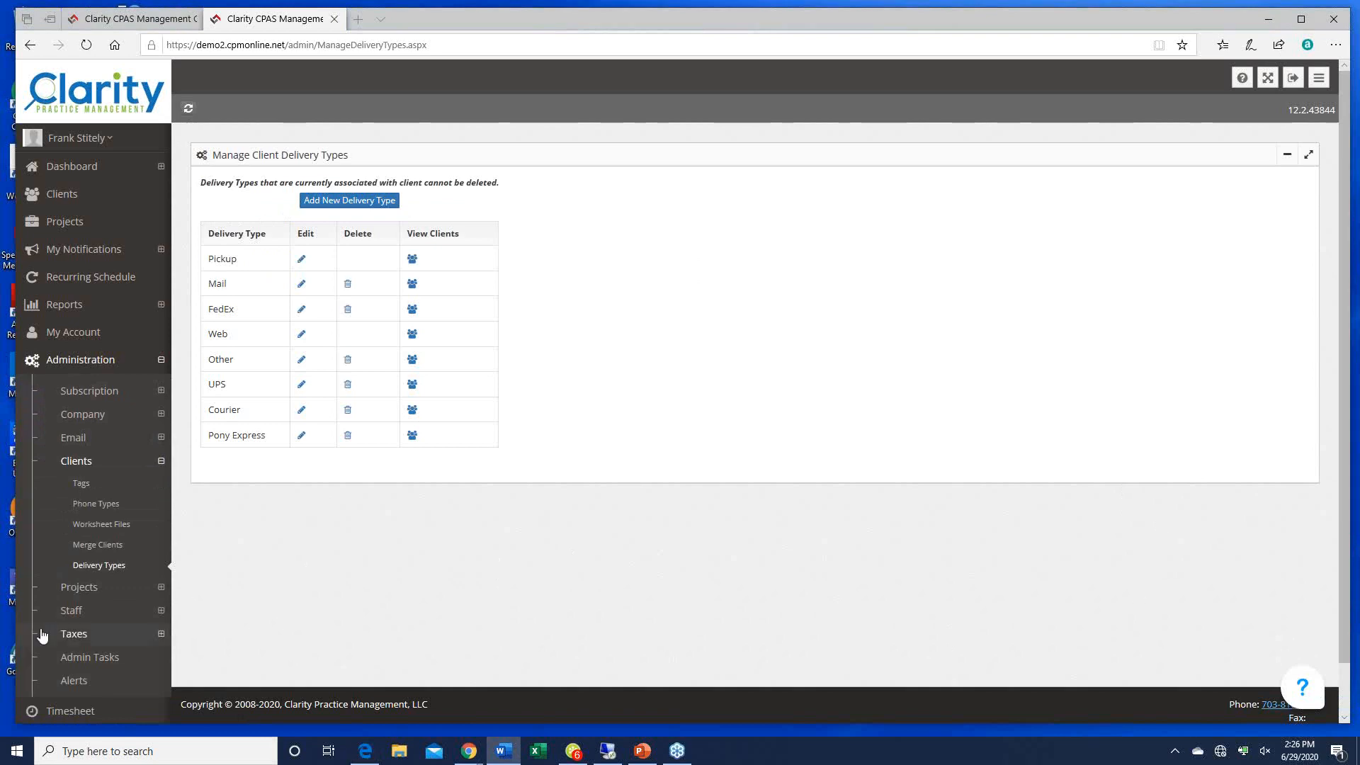
pyautogui.click(76, 593)
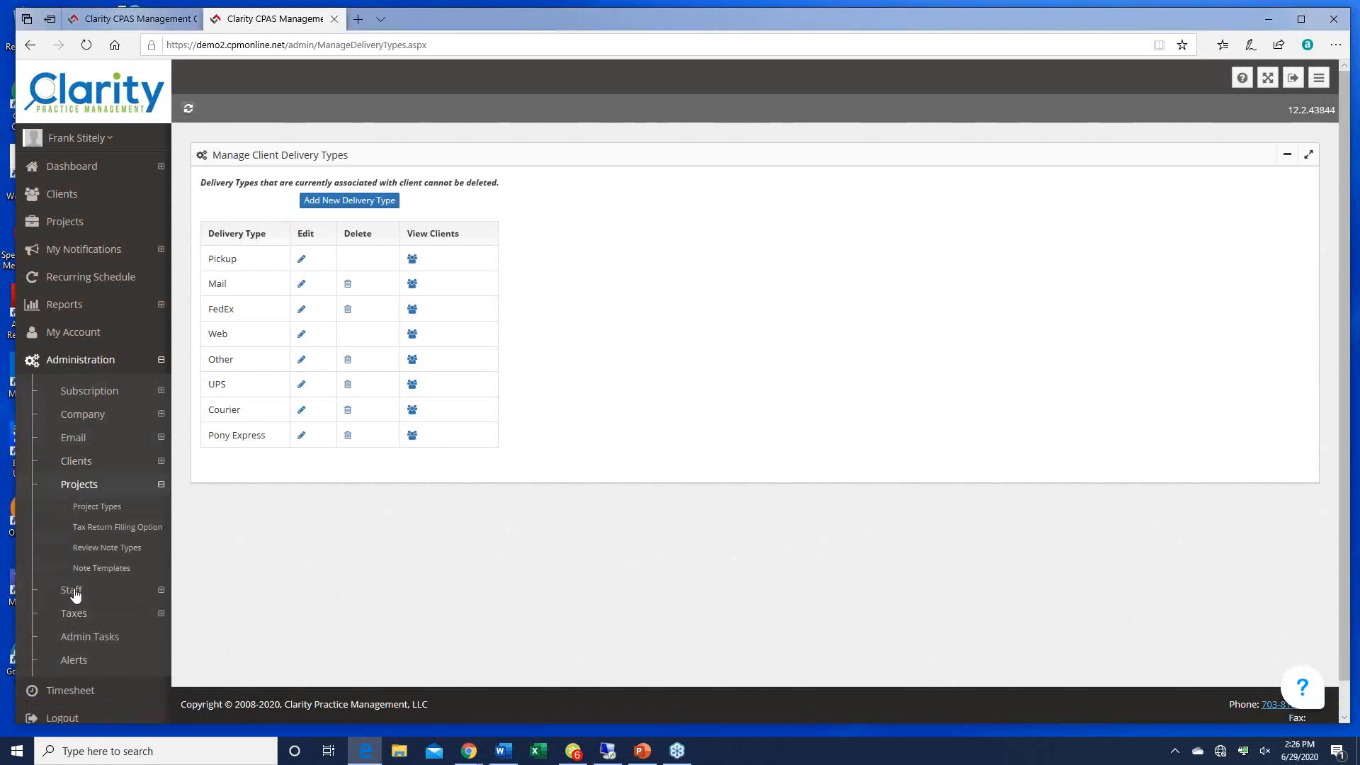
# Step: Open Project Types and scroll the Manage Project Types table down to Tax letters
pyautogui.click(103, 508)
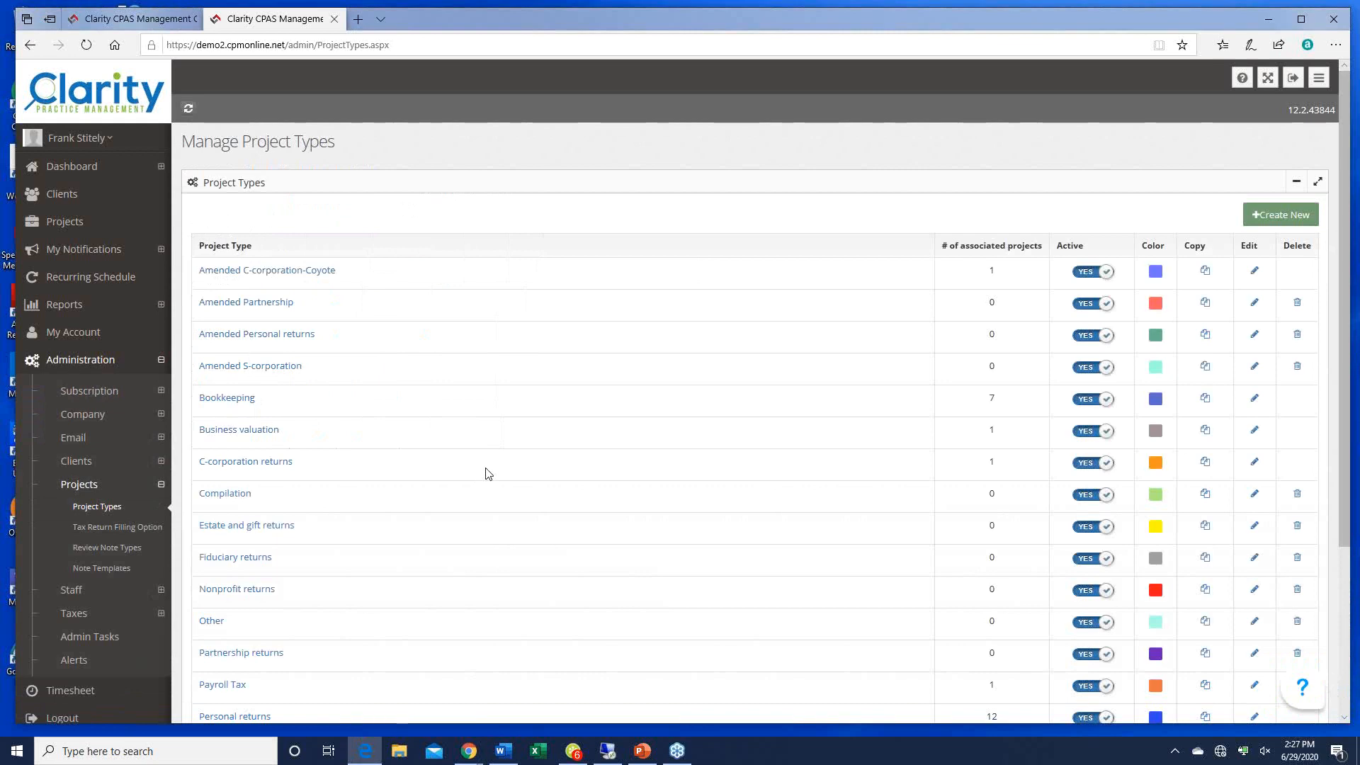
pyautogui.scroll(-5, 487, 473)
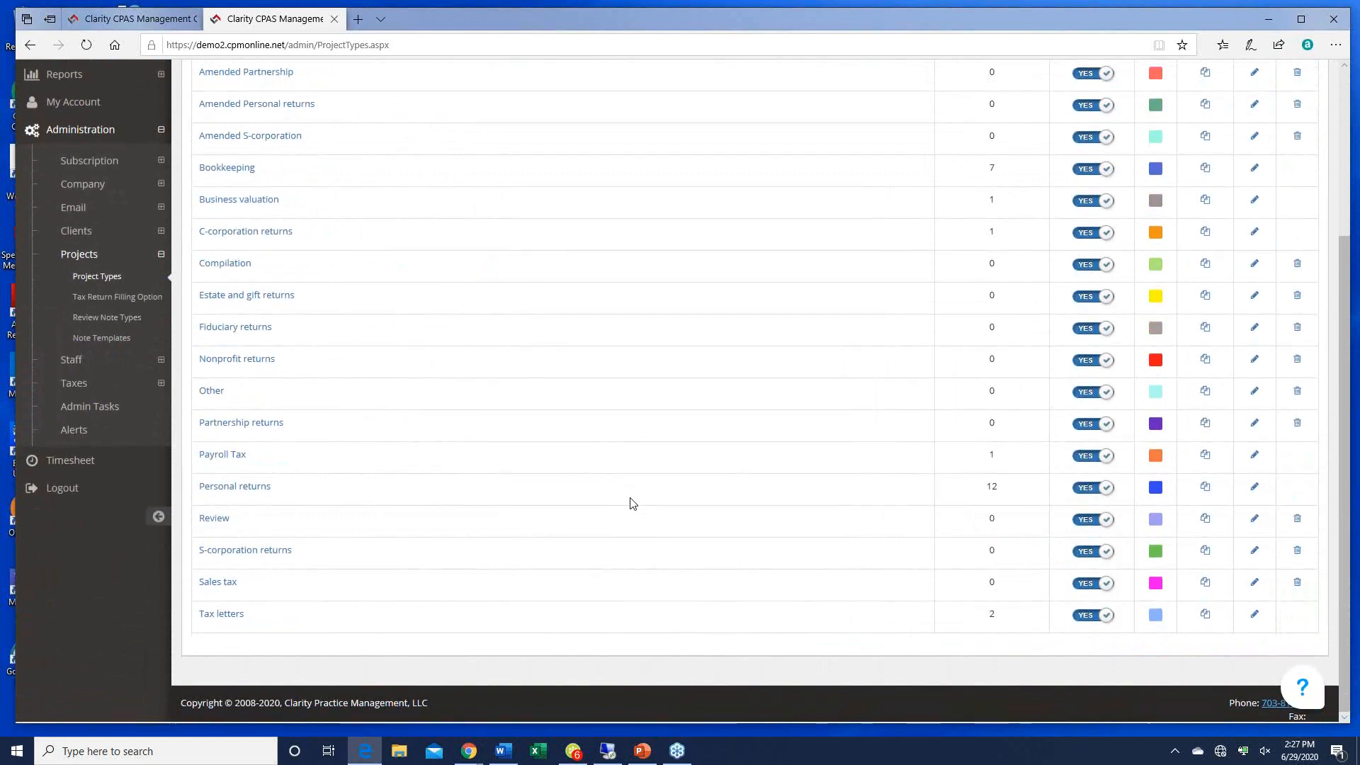
pyautogui.scroll(5, 632, 503)
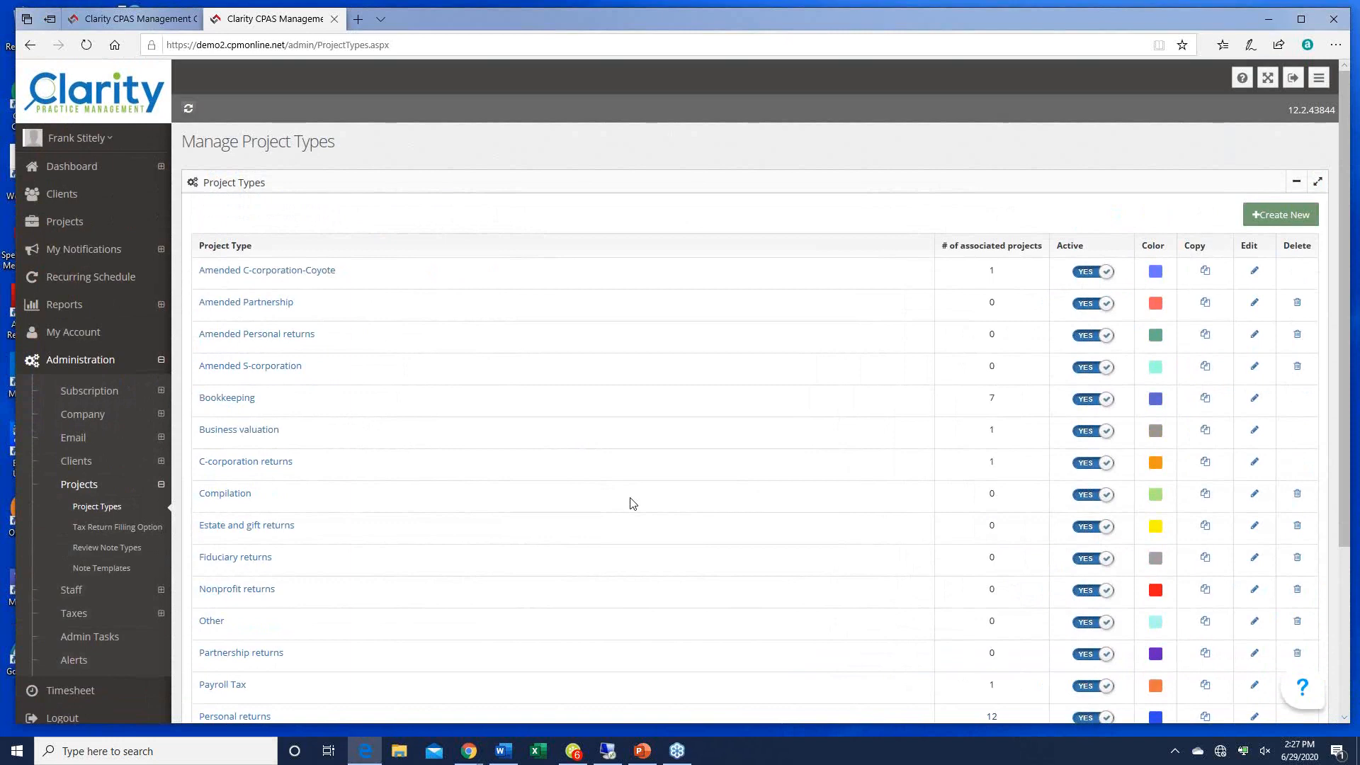
pyautogui.scroll(-4, 632, 503)
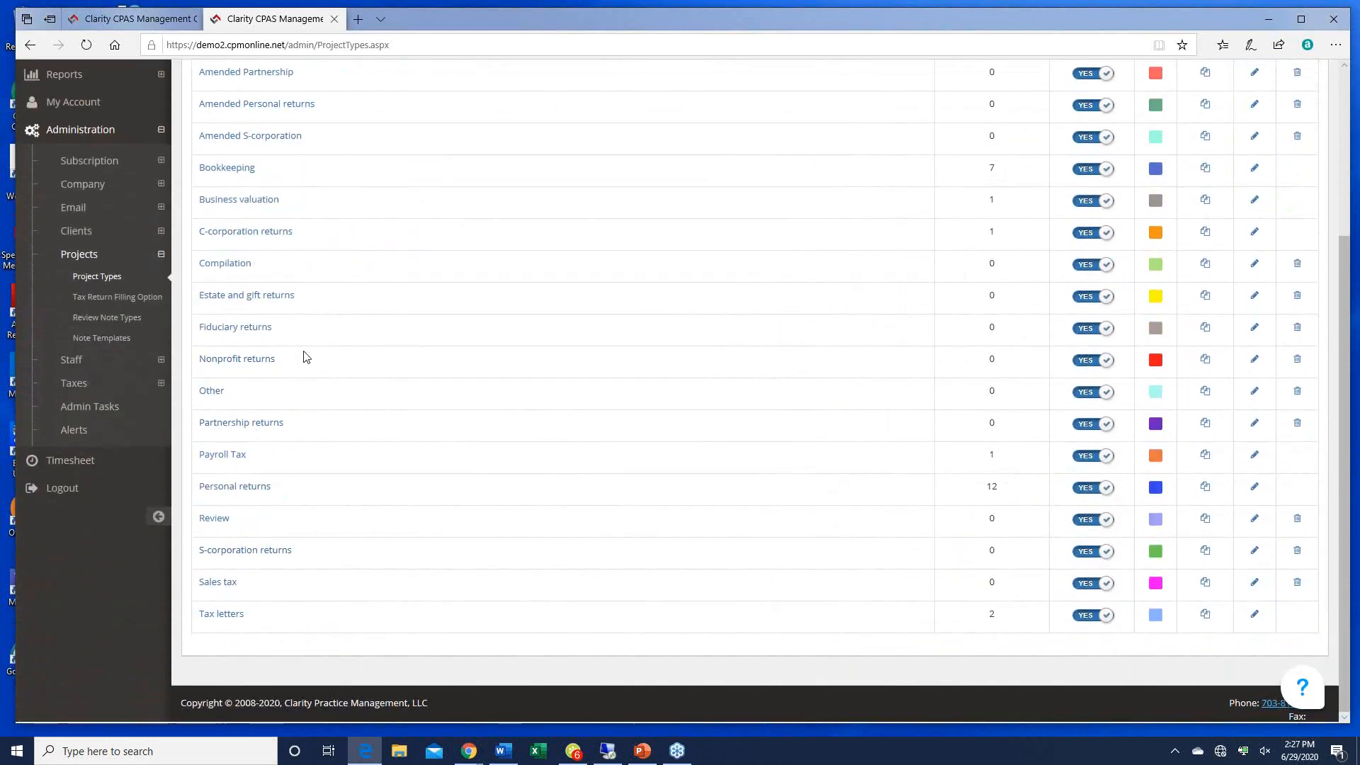
# Step: Open Personal returns and scroll its 12 workflow steps, Not Started to Completed and archived
pyautogui.click(240, 492)
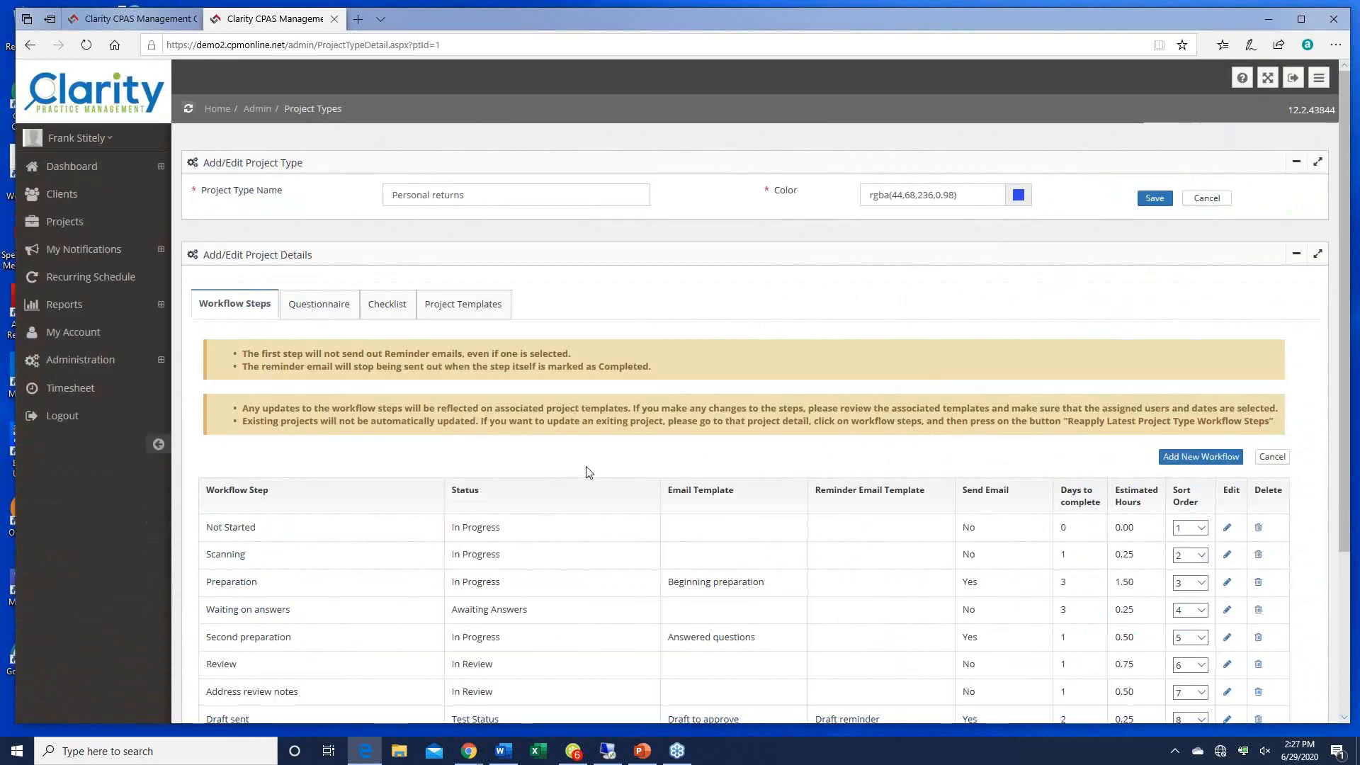
pyautogui.scroll(-2, 586, 472)
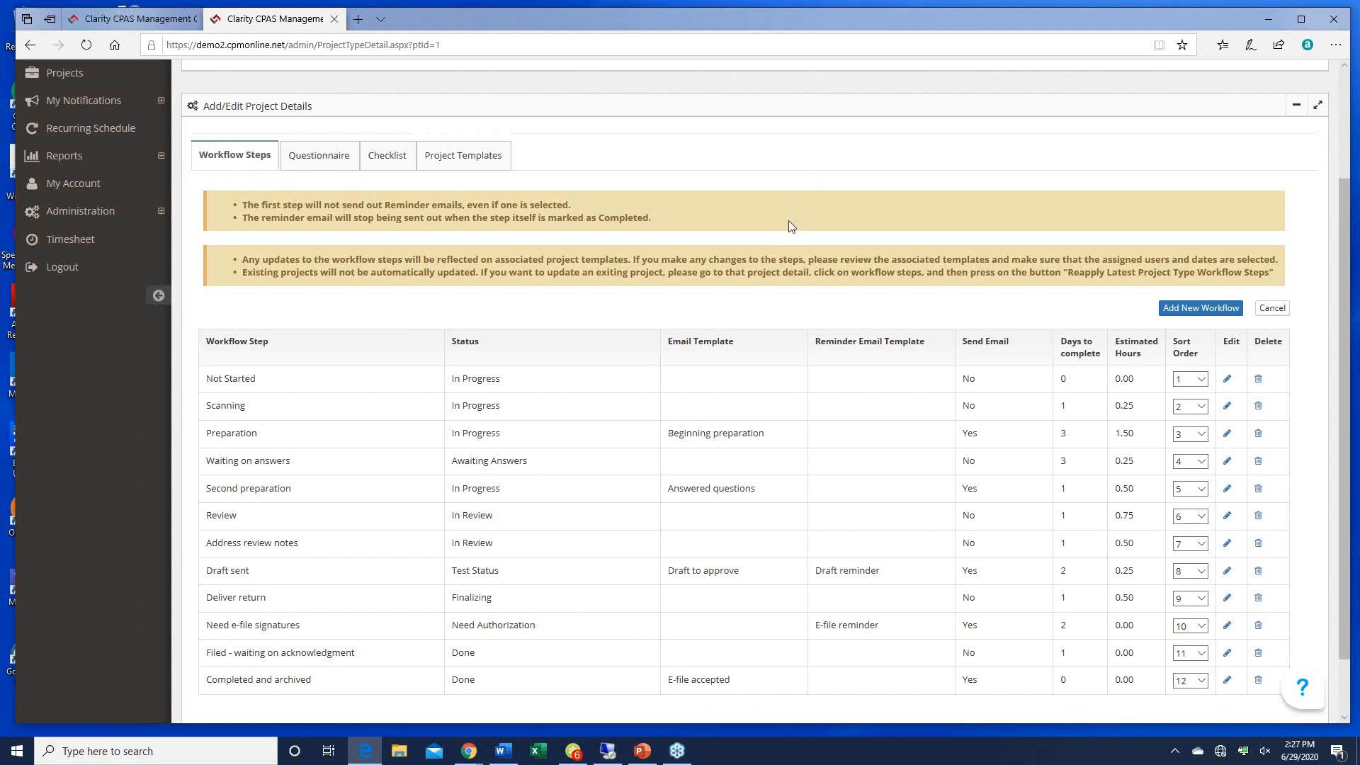
pyautogui.scroll(-1, 789, 225)
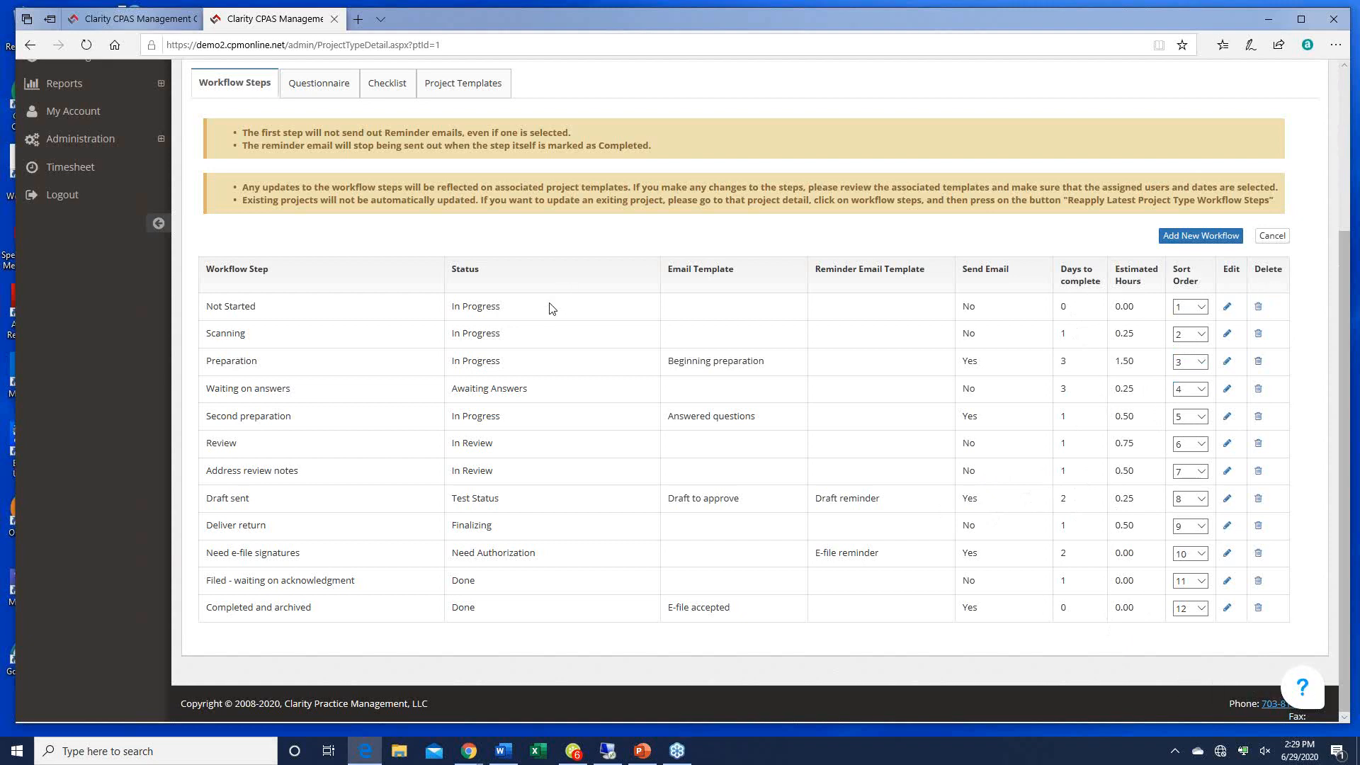
pyautogui.click(1227, 498)
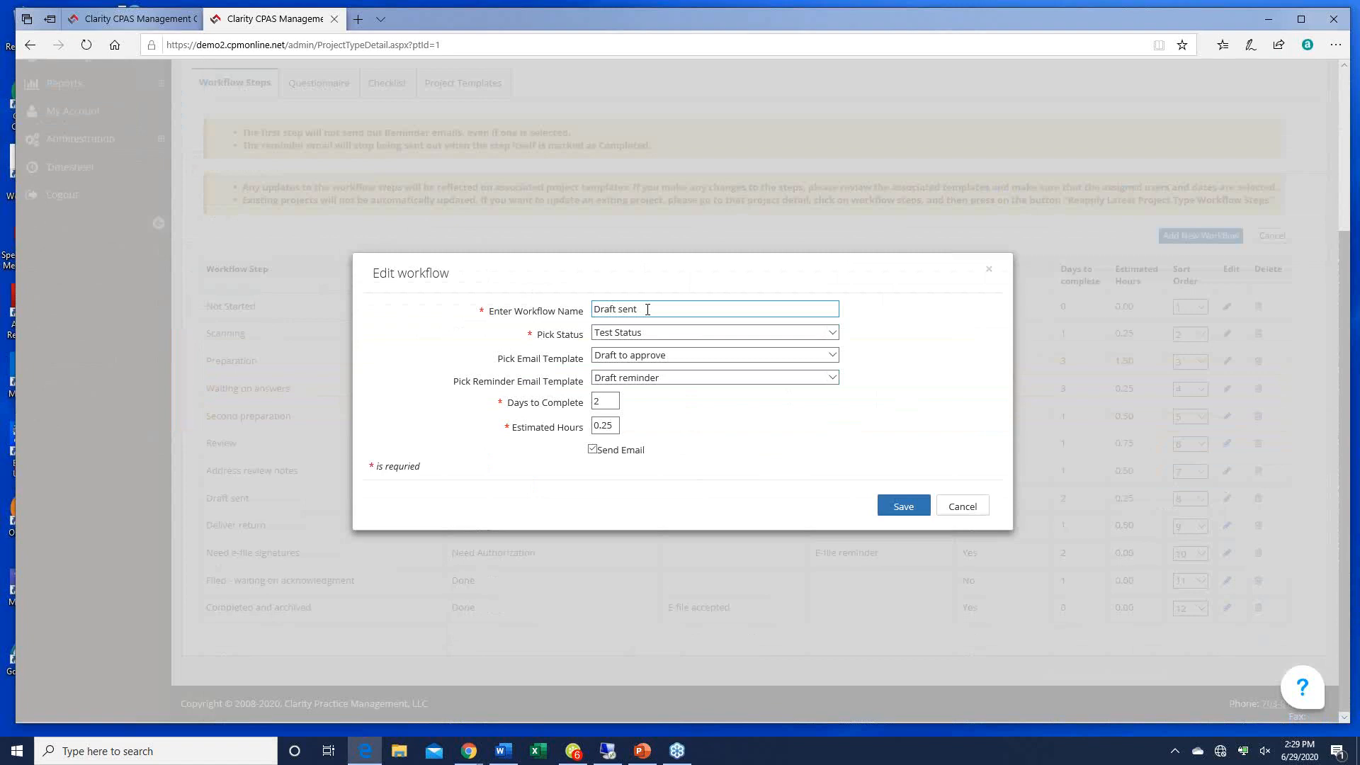
pyautogui.click(833, 333)
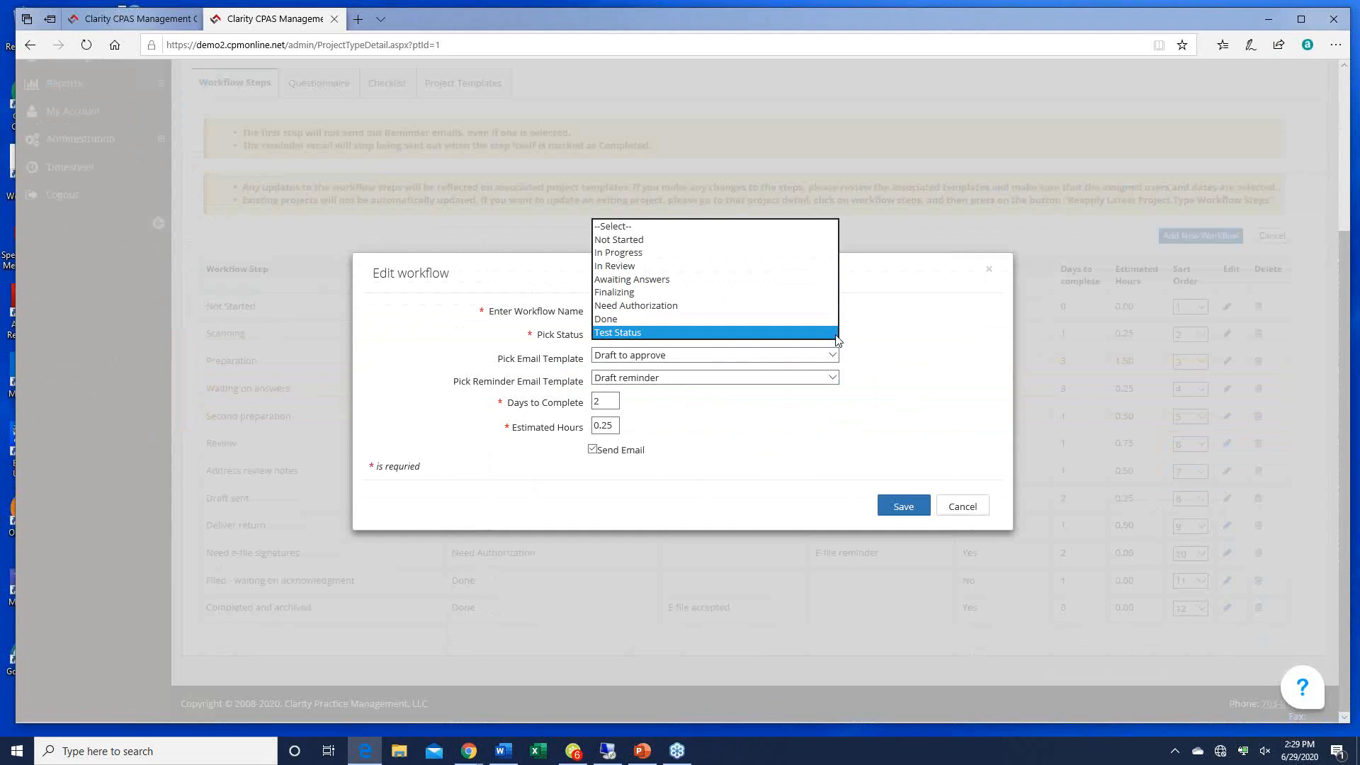
pyautogui.click(665, 333)
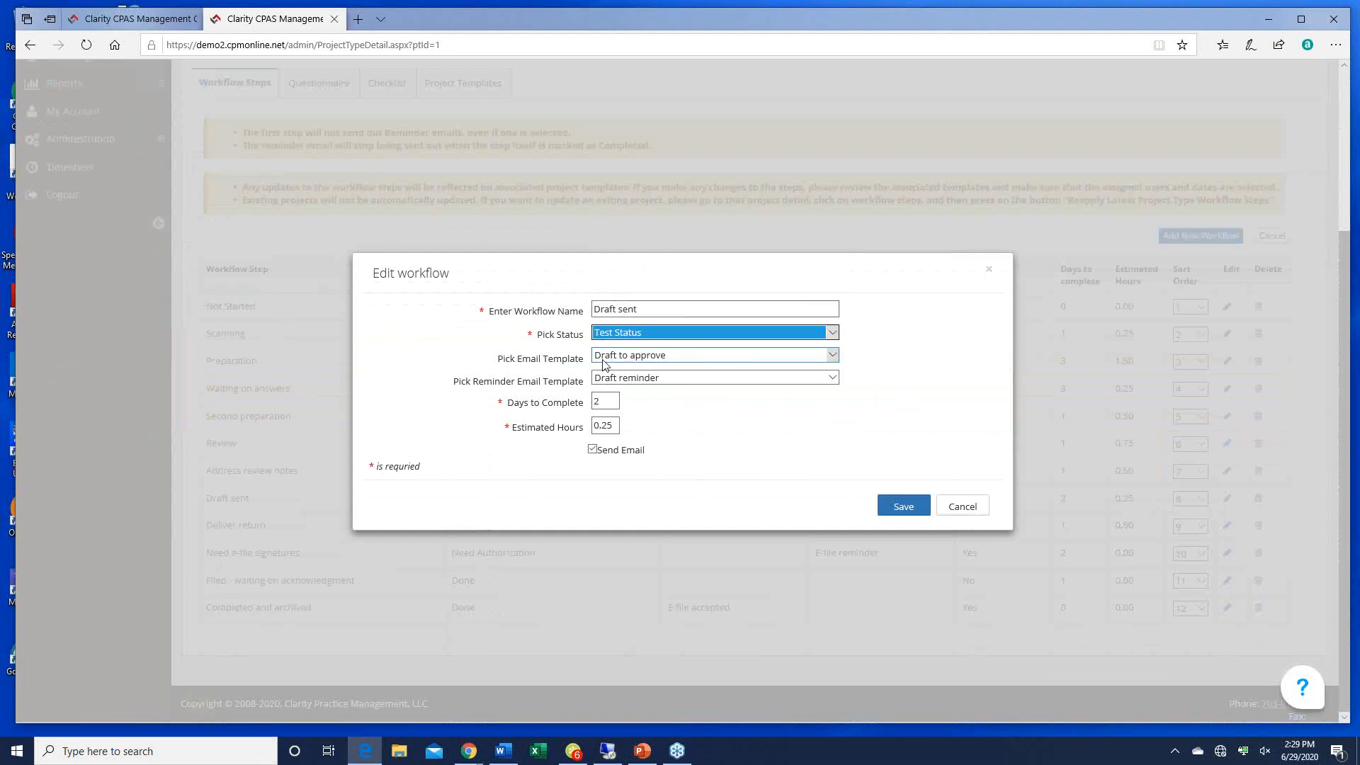
pyautogui.click(832, 360)
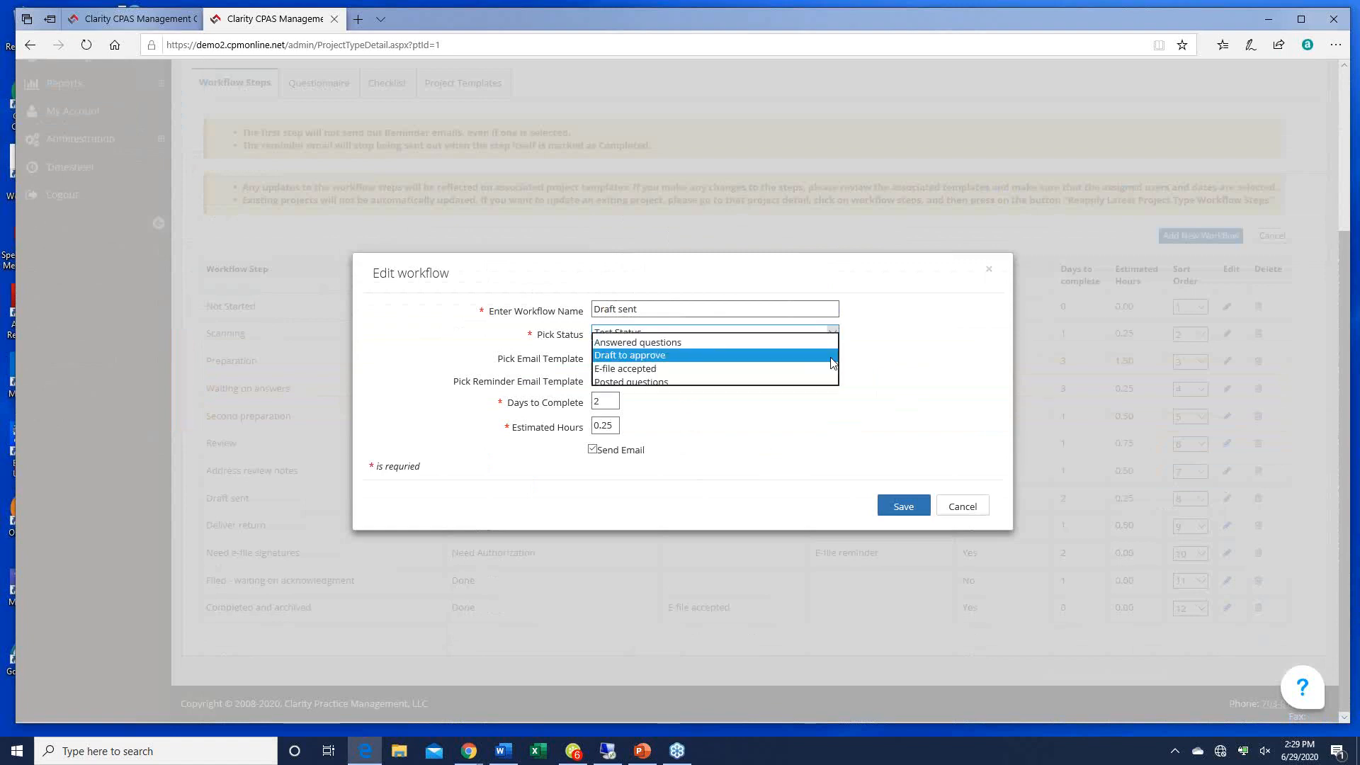
pyautogui.click(657, 357)
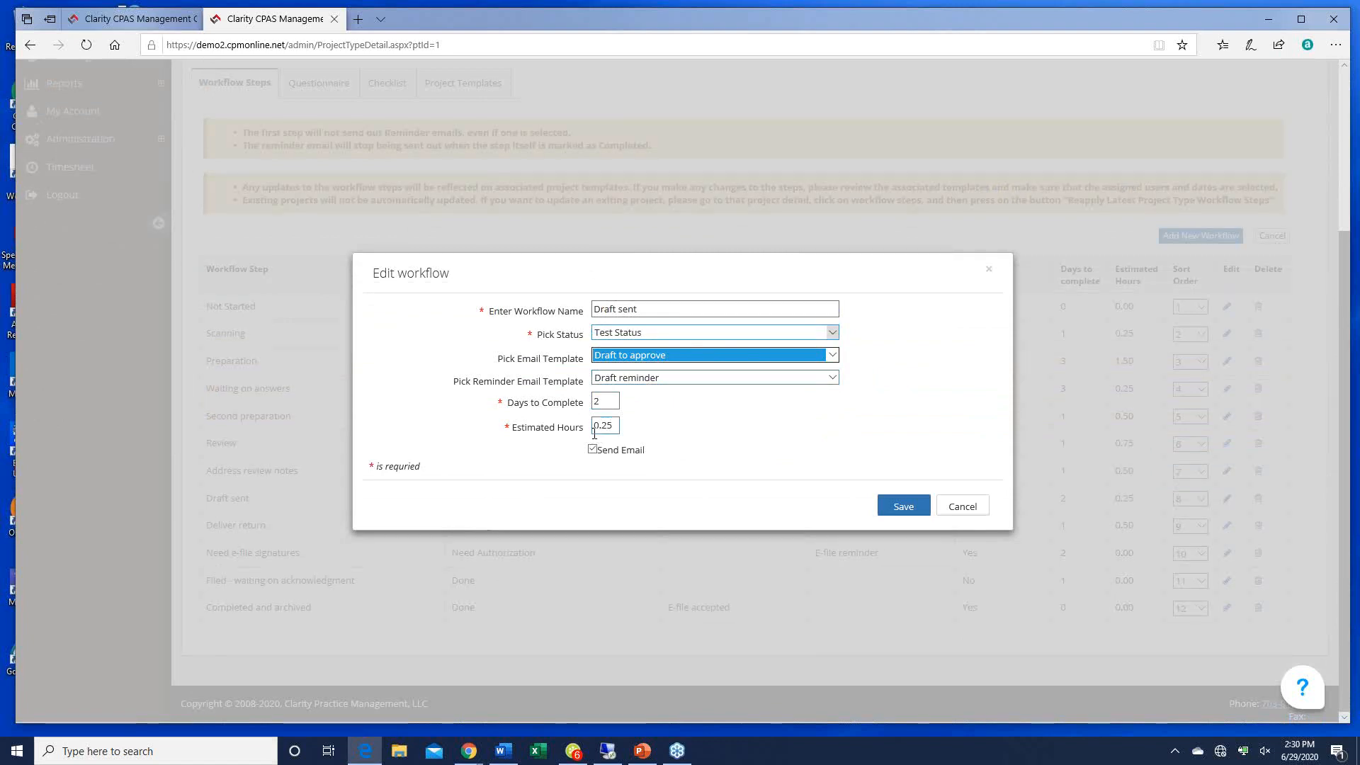
pyautogui.click(598, 406)
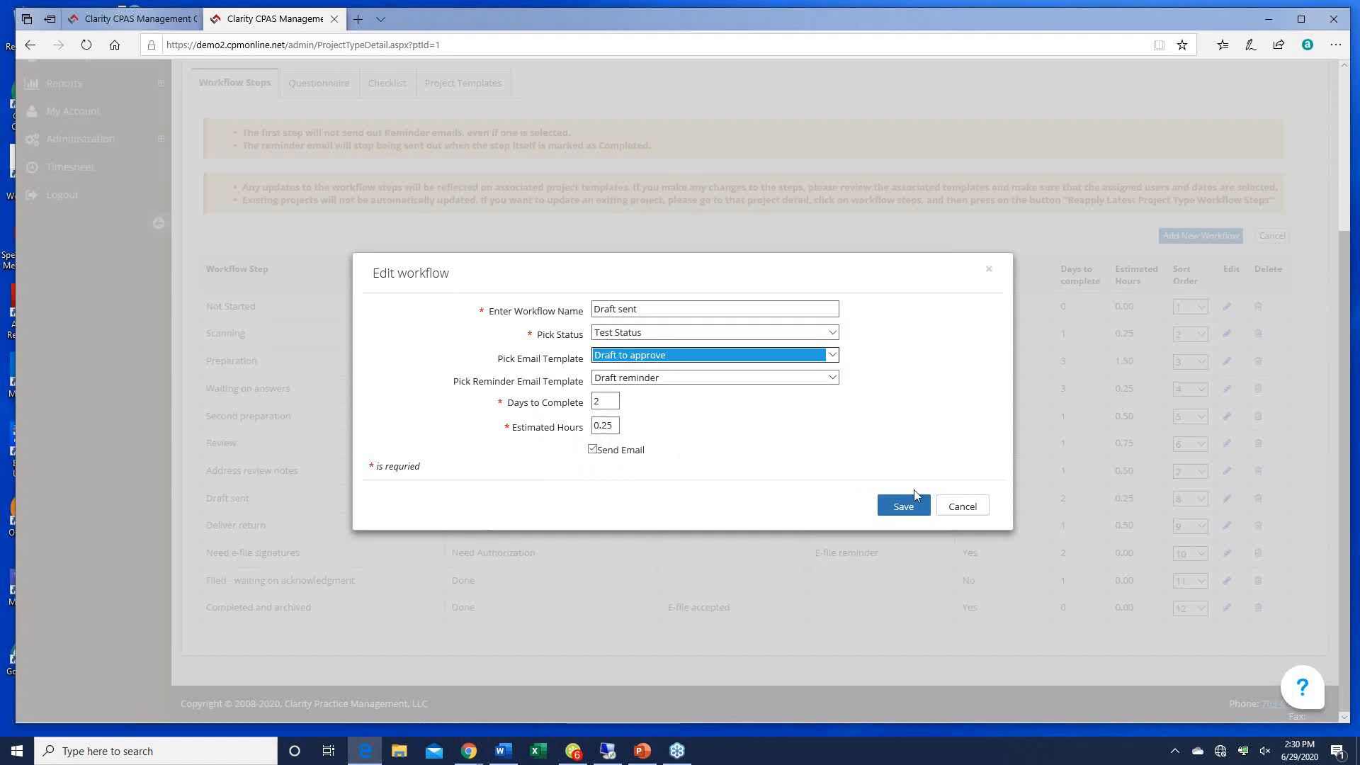
pyautogui.click(903, 507)
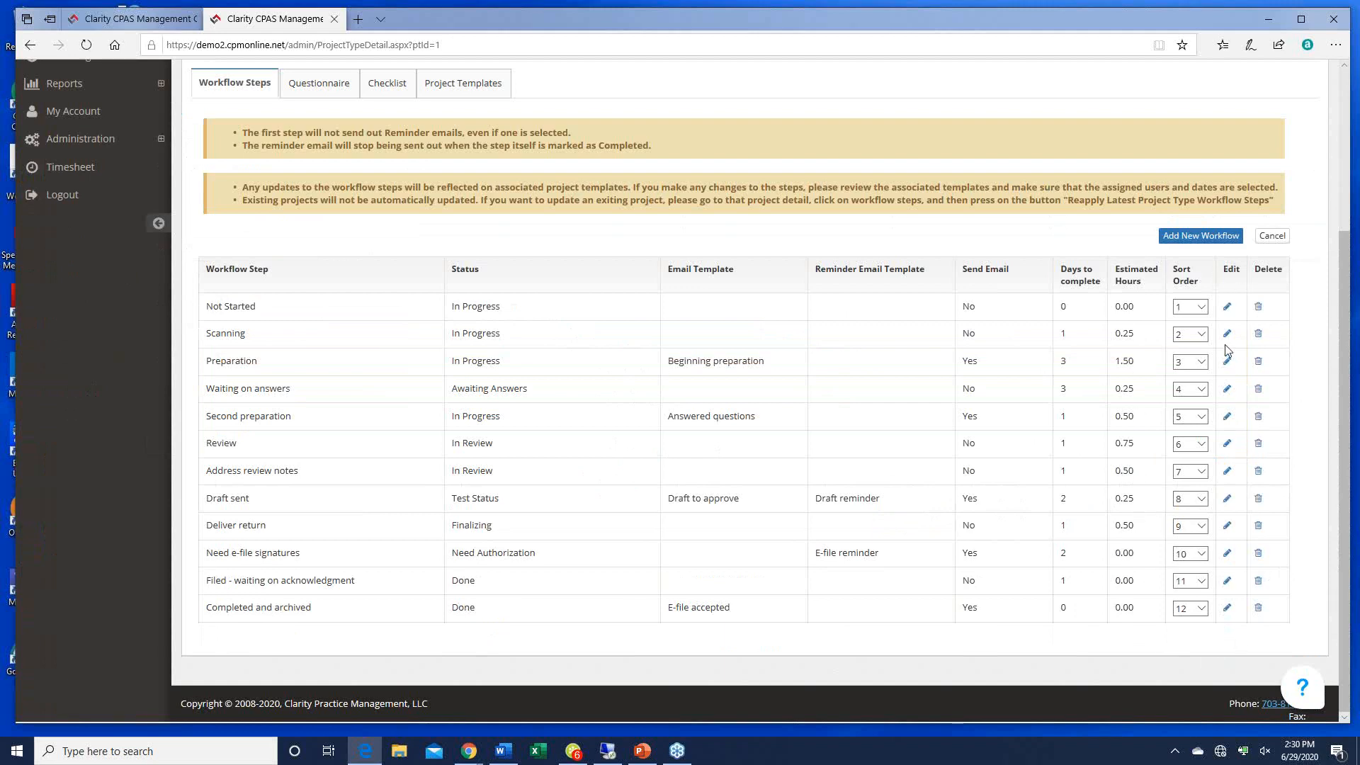
# Step: Keep Not Started at sort order 1 and review each step's status, emails and sort order
pyautogui.click(1202, 307)
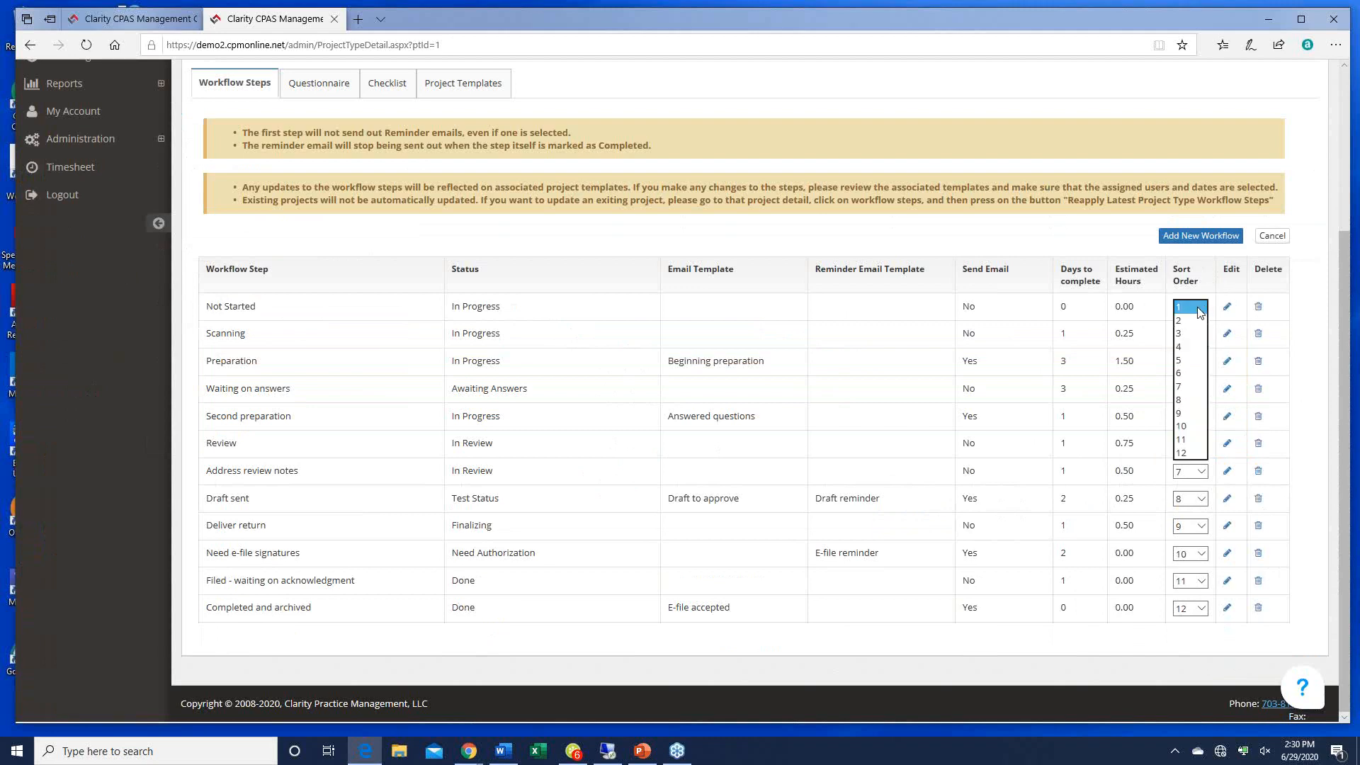
pyautogui.click(1203, 310)
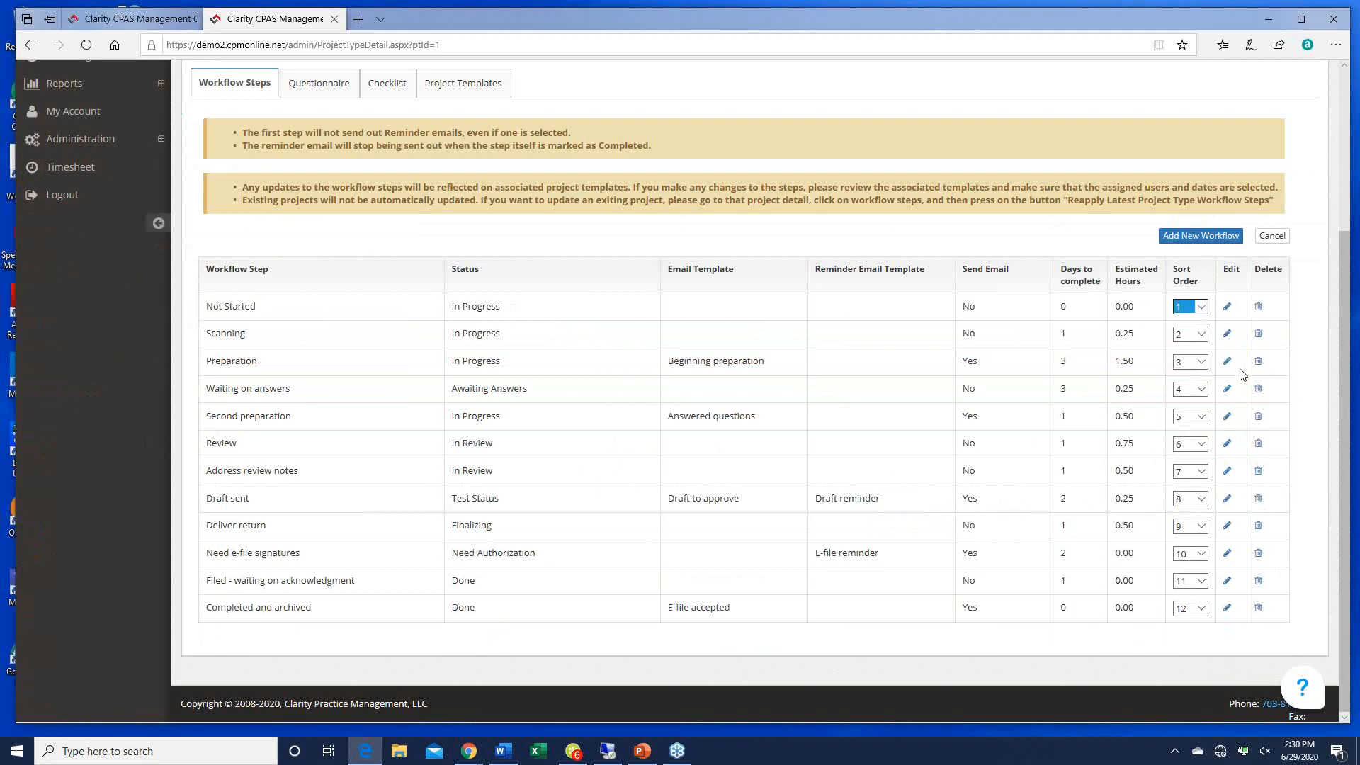
pyautogui.scroll(2, 926, 492)
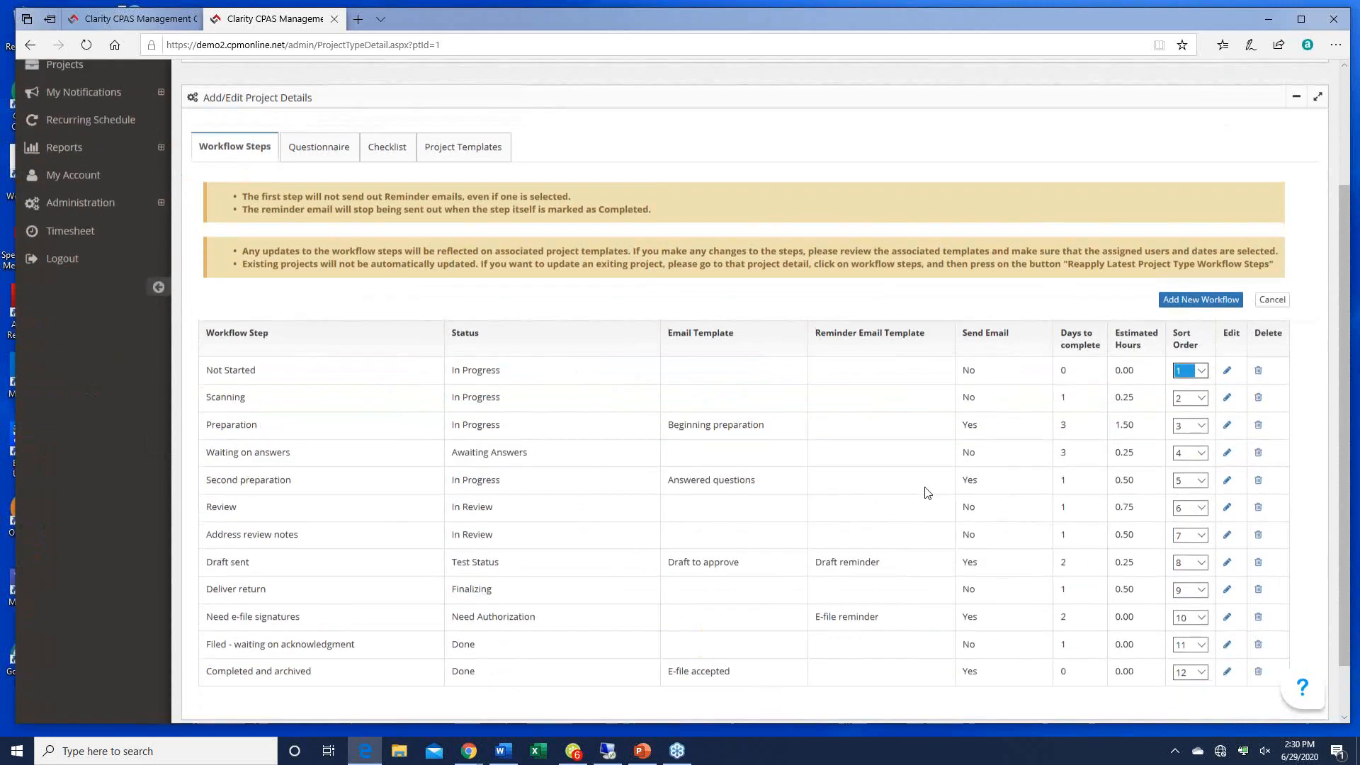
pyautogui.scroll(-2, 926, 492)
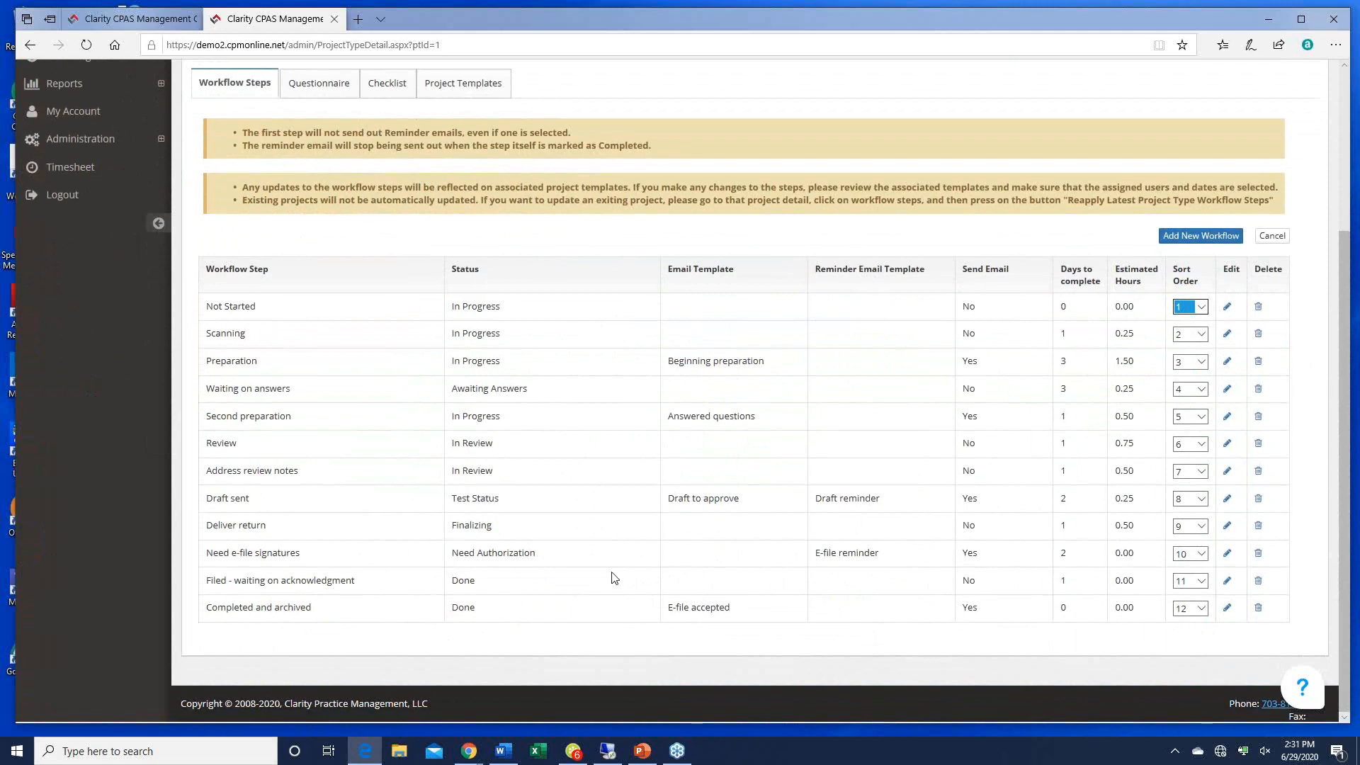
pyautogui.scroll(3, 614, 577)
pyautogui.scroll(-2, 610, 577)
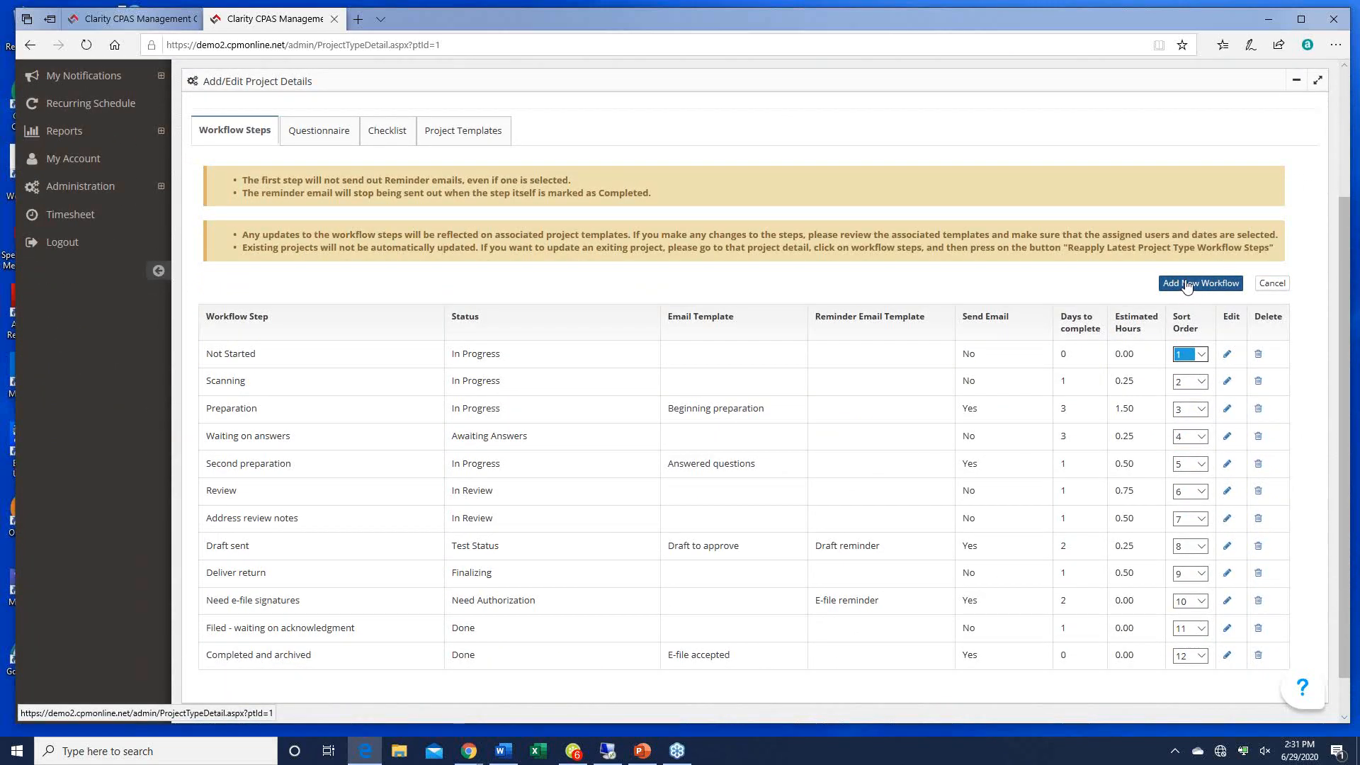
pyautogui.scroll(3, 685, 448)
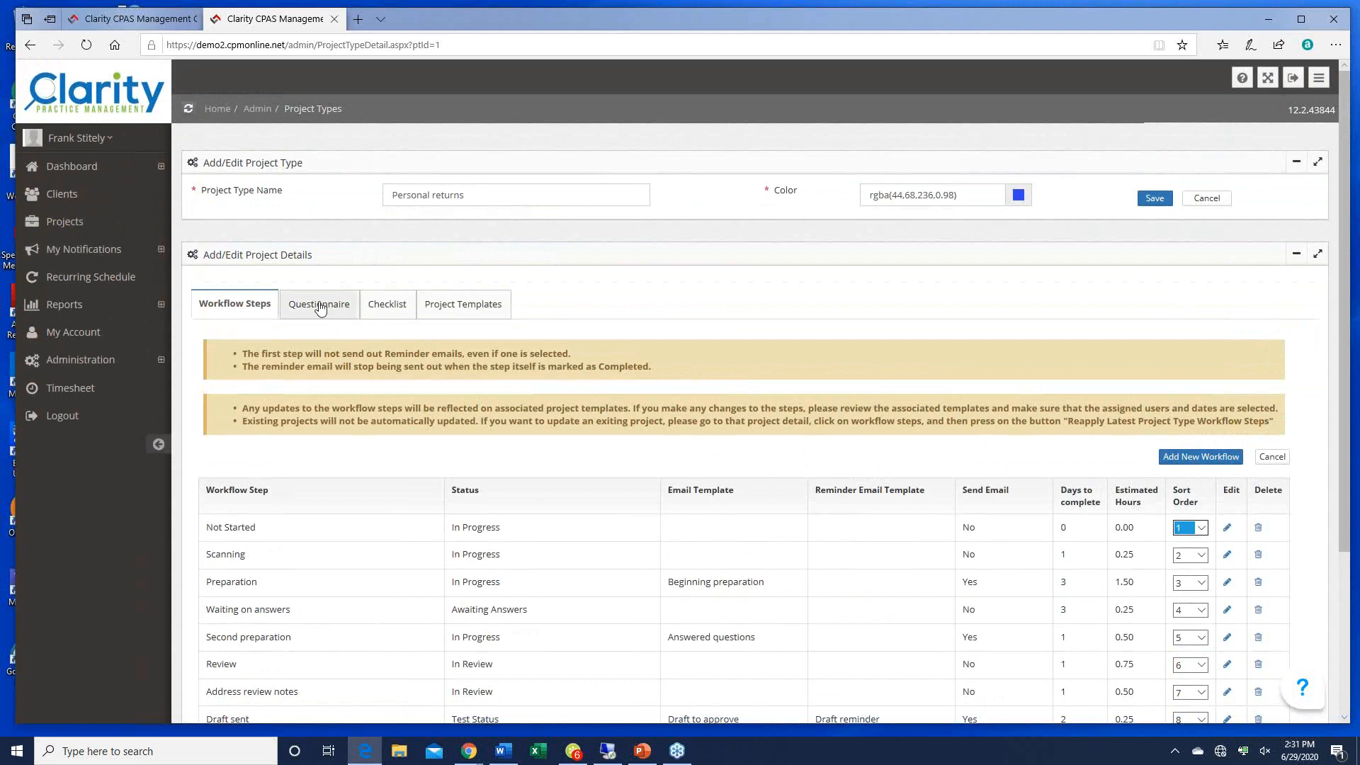
# Step: Show the Questionnaire tab, from the engagement letter question to the 1099-MISC subcontractors question
pyautogui.click(320, 306)
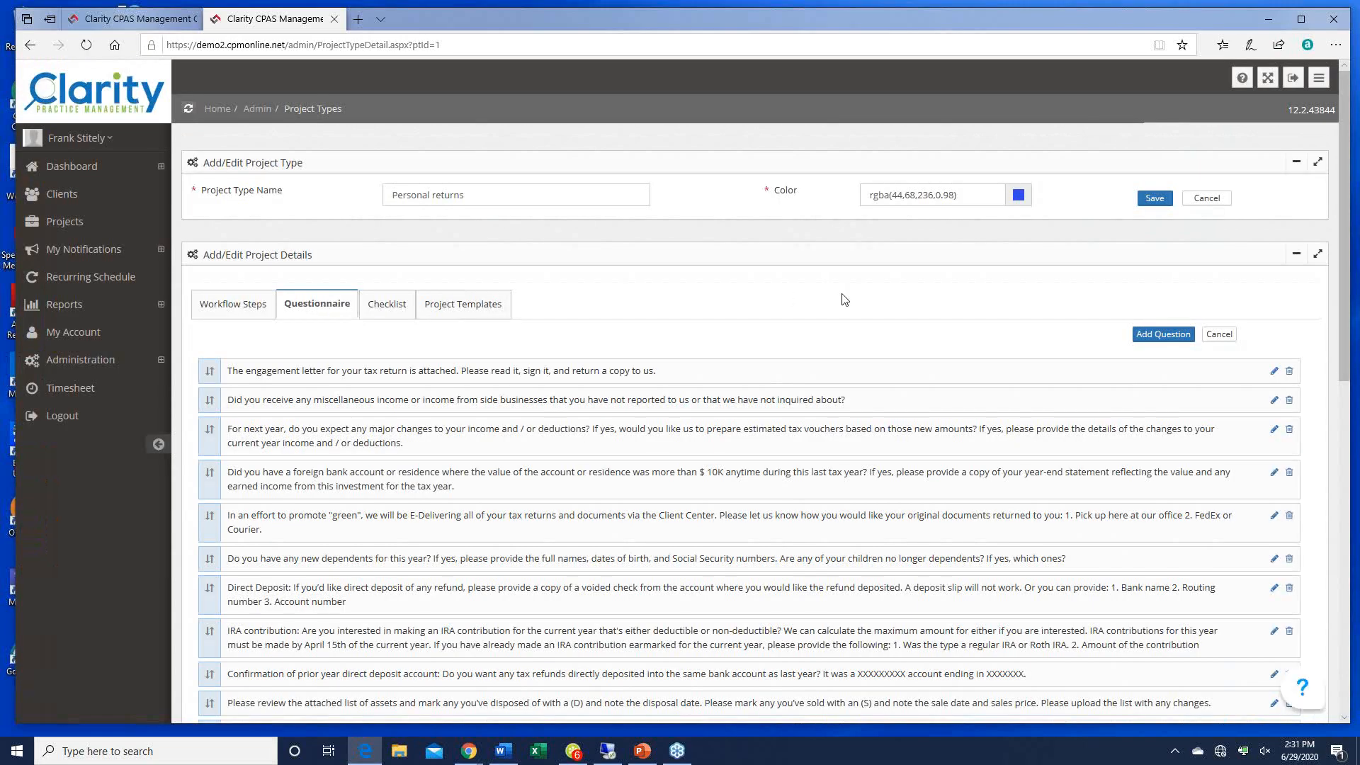
pyautogui.scroll(-1, 844, 299)
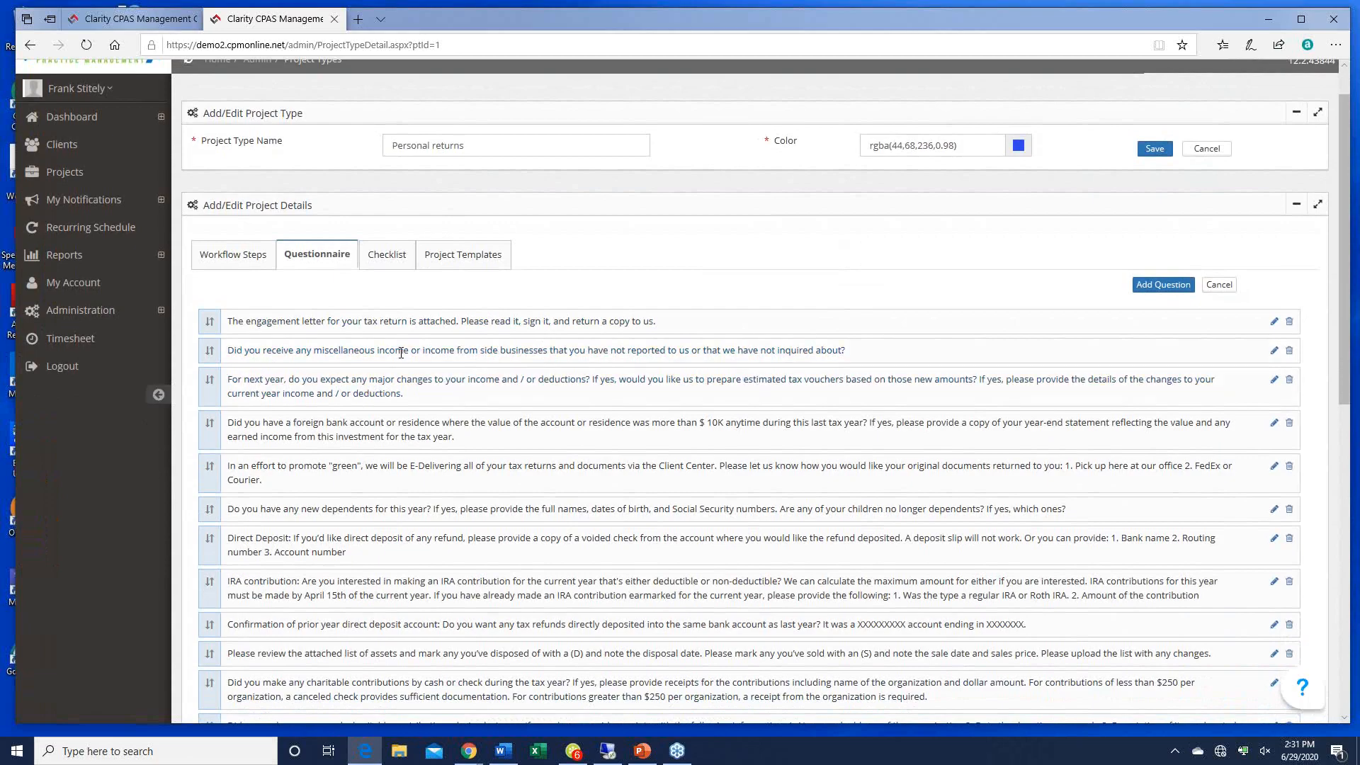
pyautogui.scroll(-5, 534, 439)
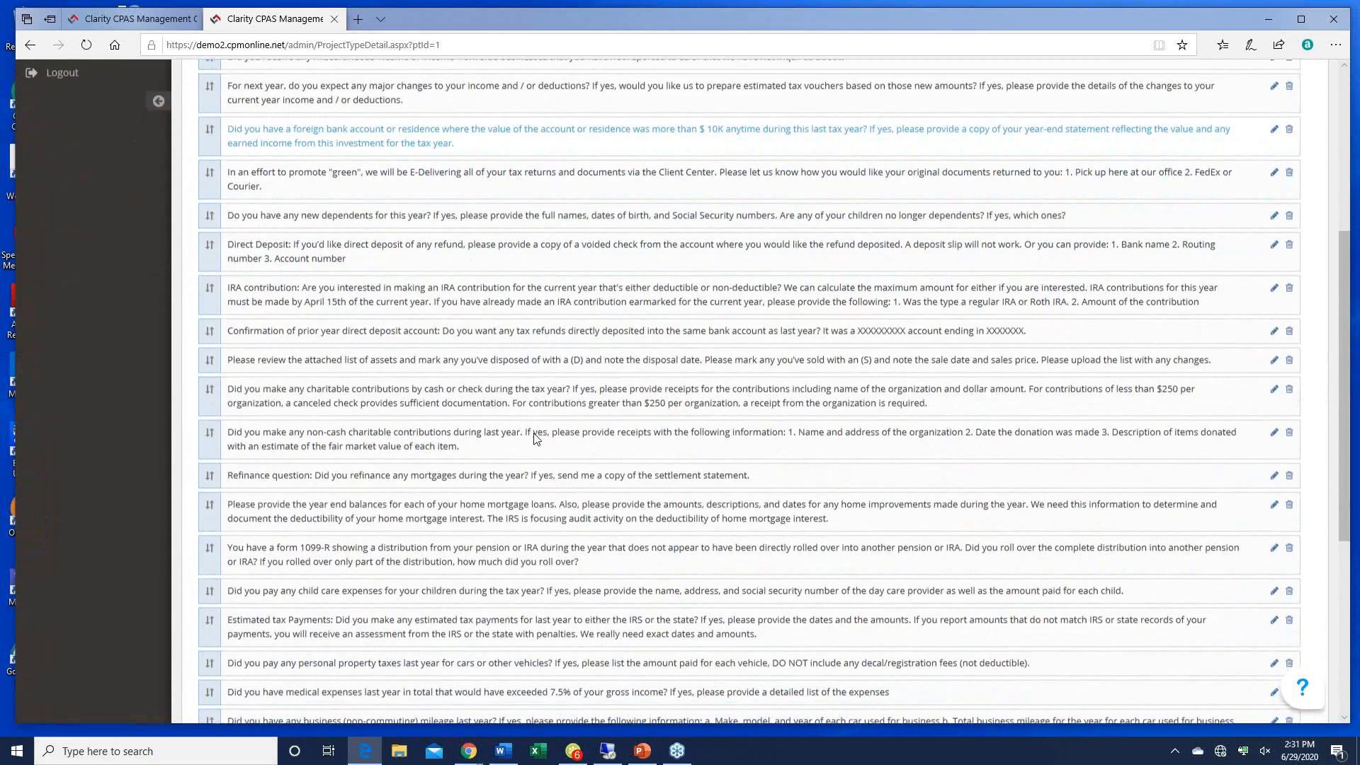
pyautogui.scroll(-4, 535, 439)
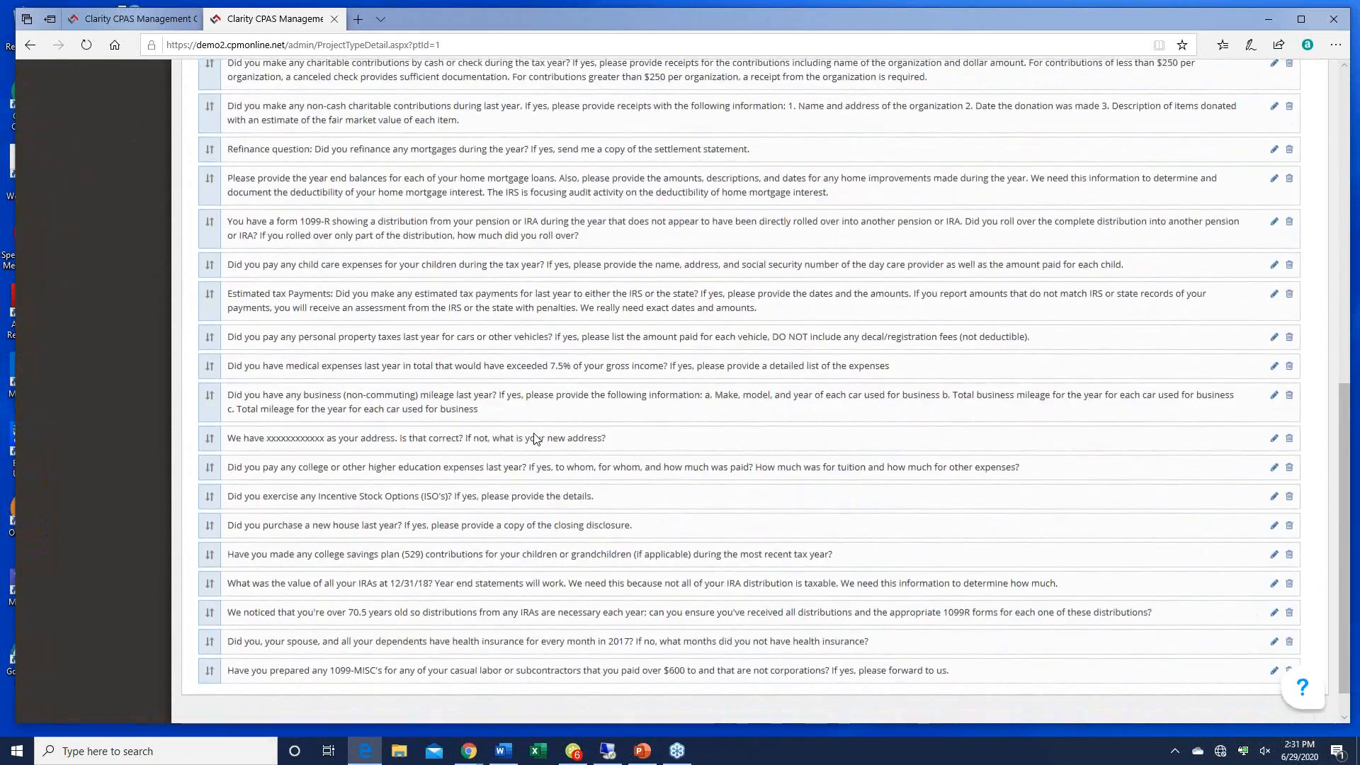
pyautogui.scroll(7, 534, 439)
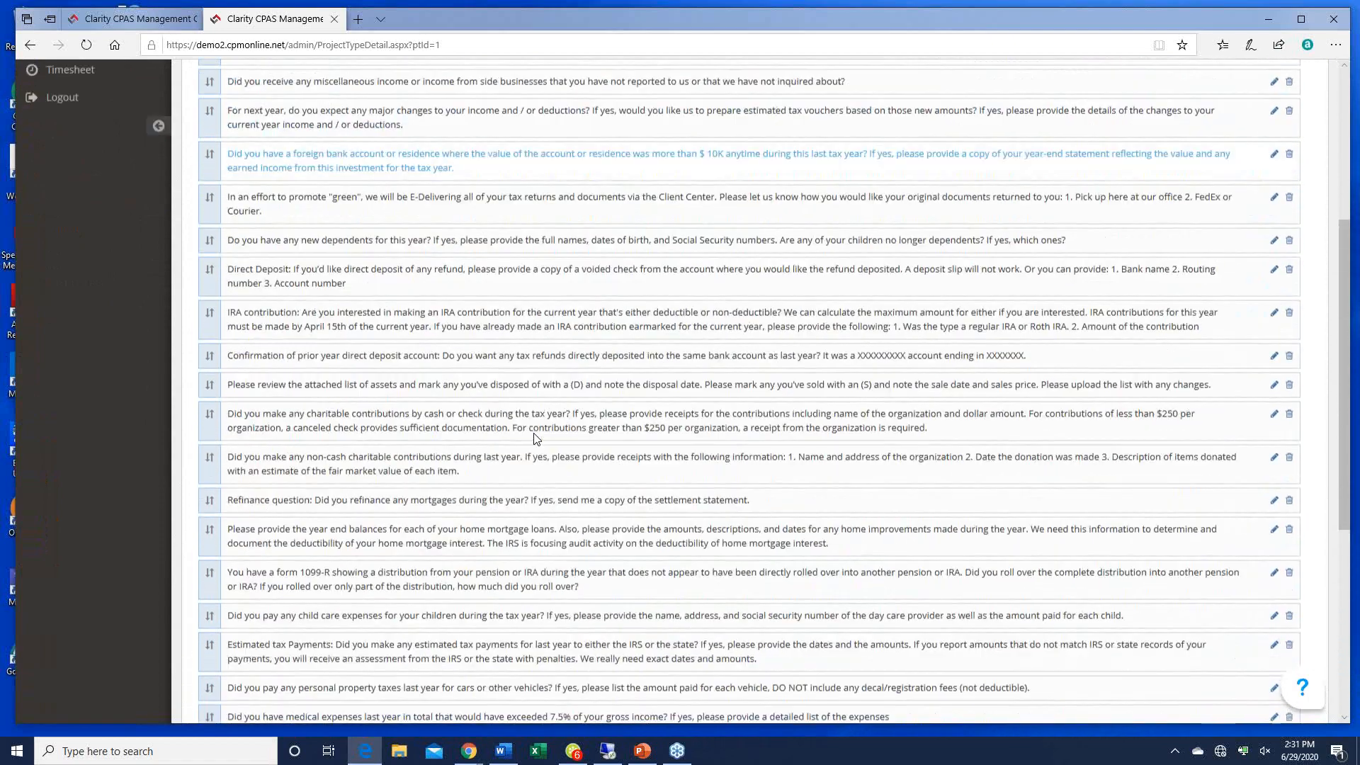
pyautogui.scroll(4, 536, 439)
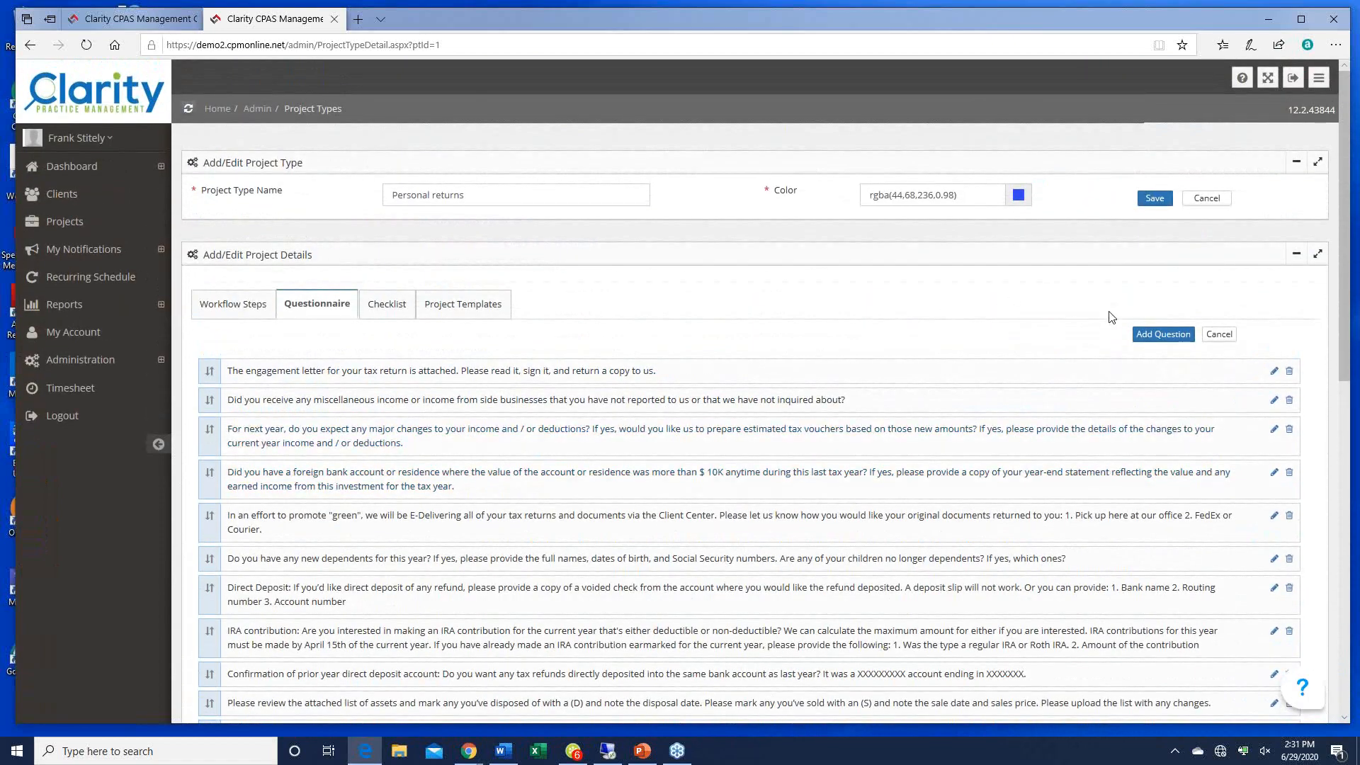
# Step: Add and save the questionnaire question 'Have you stolen any money this year?'
pyautogui.click(1159, 337)
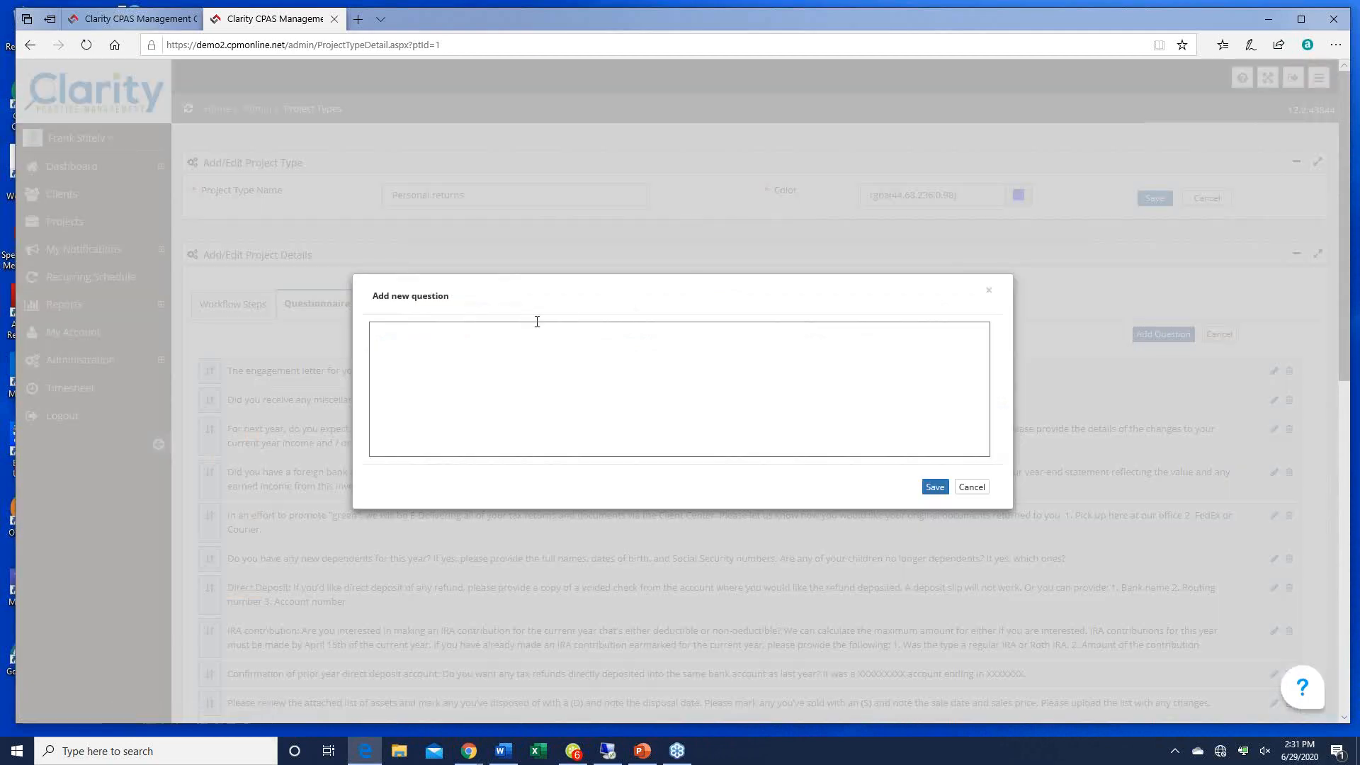
pyautogui.click(414, 334)
pyautogui.write('Have')
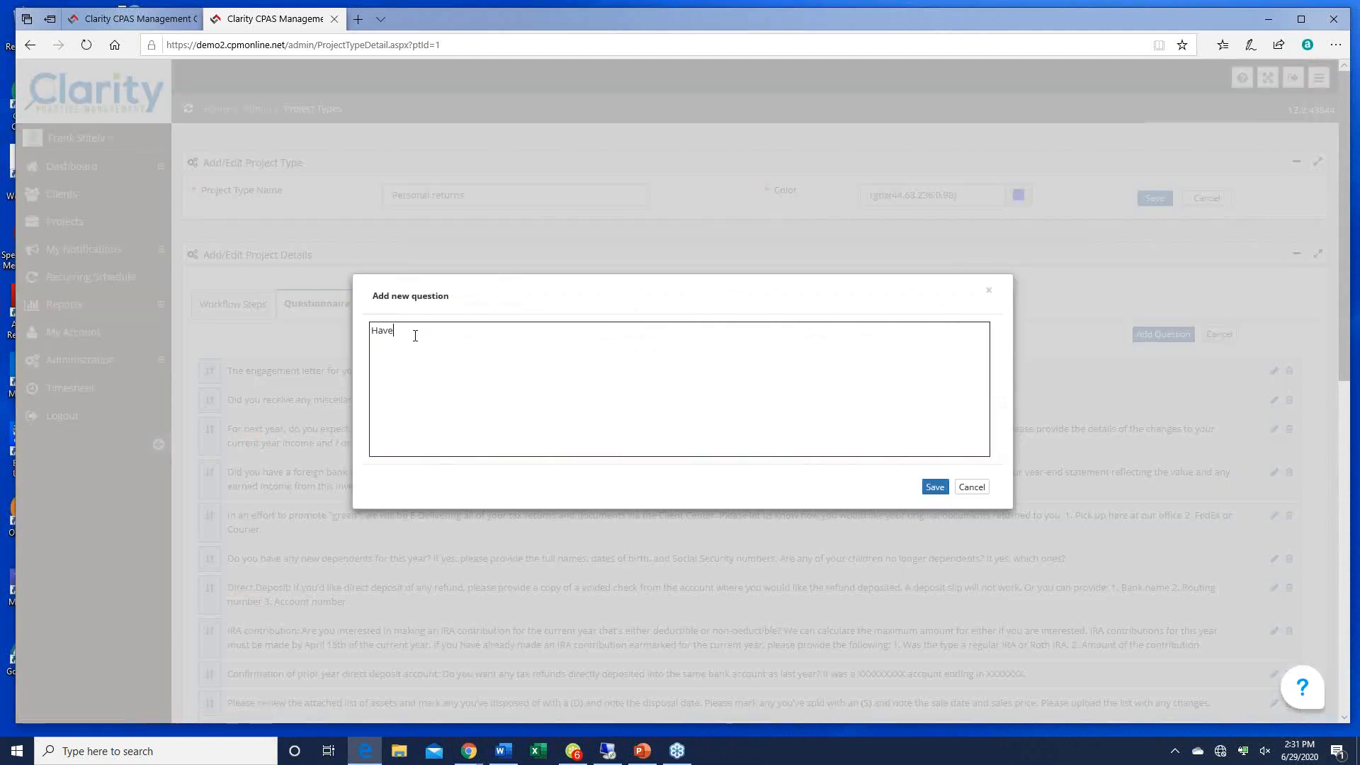
pyautogui.write(' you stolen any money this year?')
pyautogui.click(935, 487)
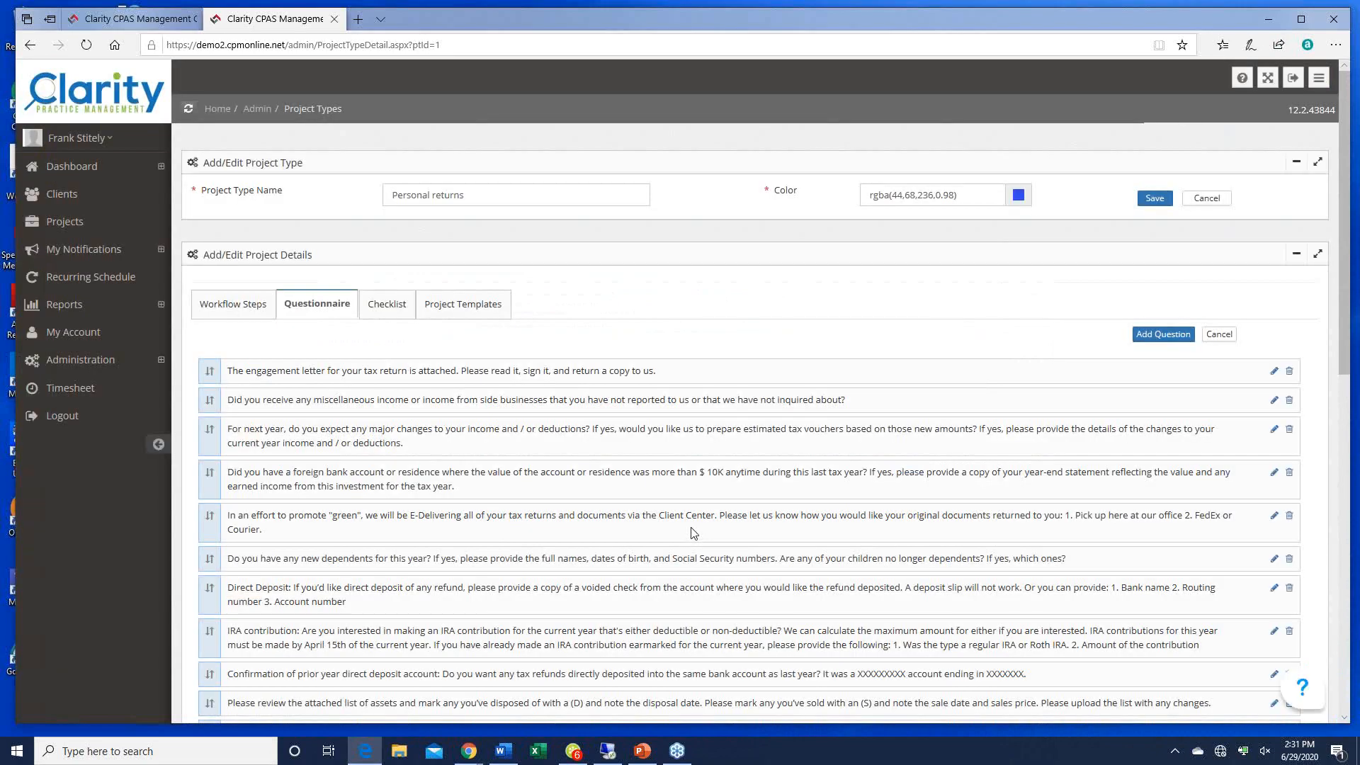
# Step: Move the new question so it sits just above the 1099-MISC question
pyautogui.scroll(-15, 693, 533)
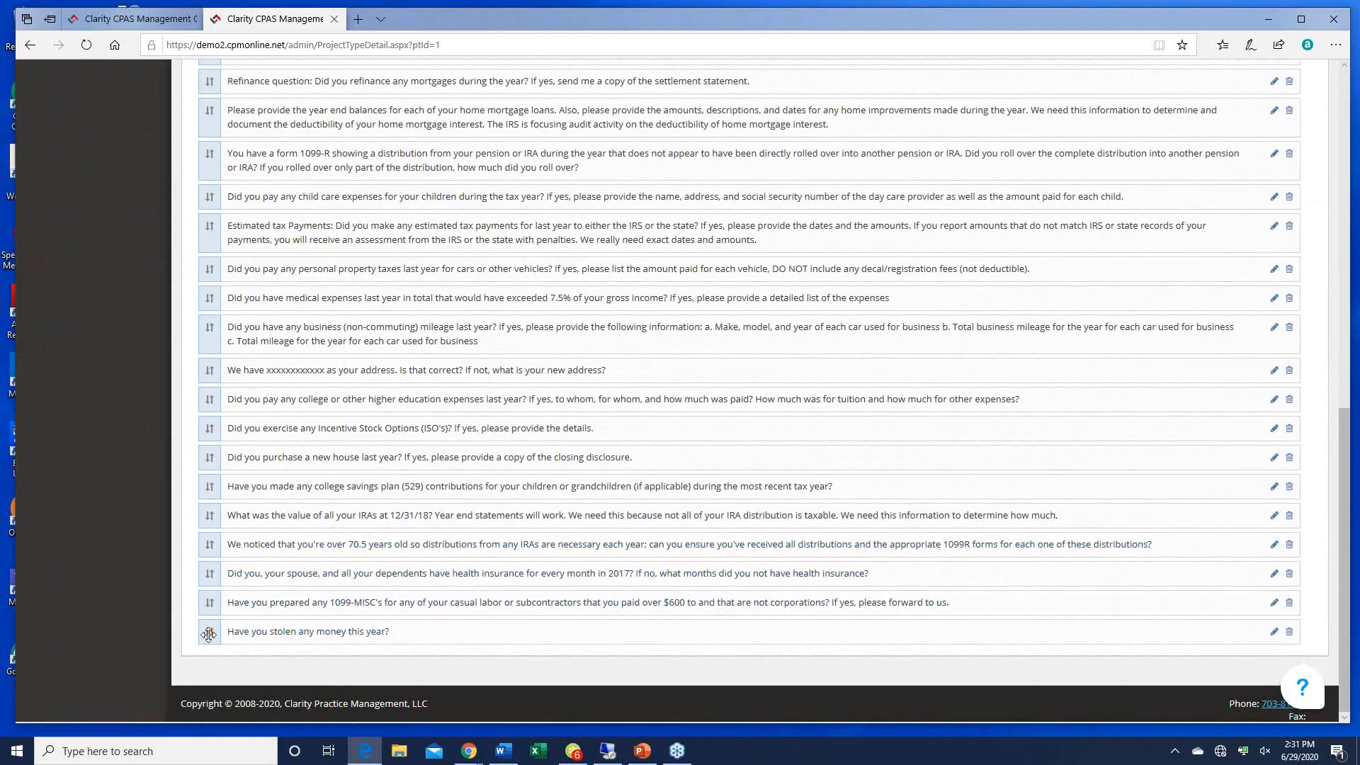
pyautogui.moveTo(209, 632); pyautogui.dragTo(203, 599)
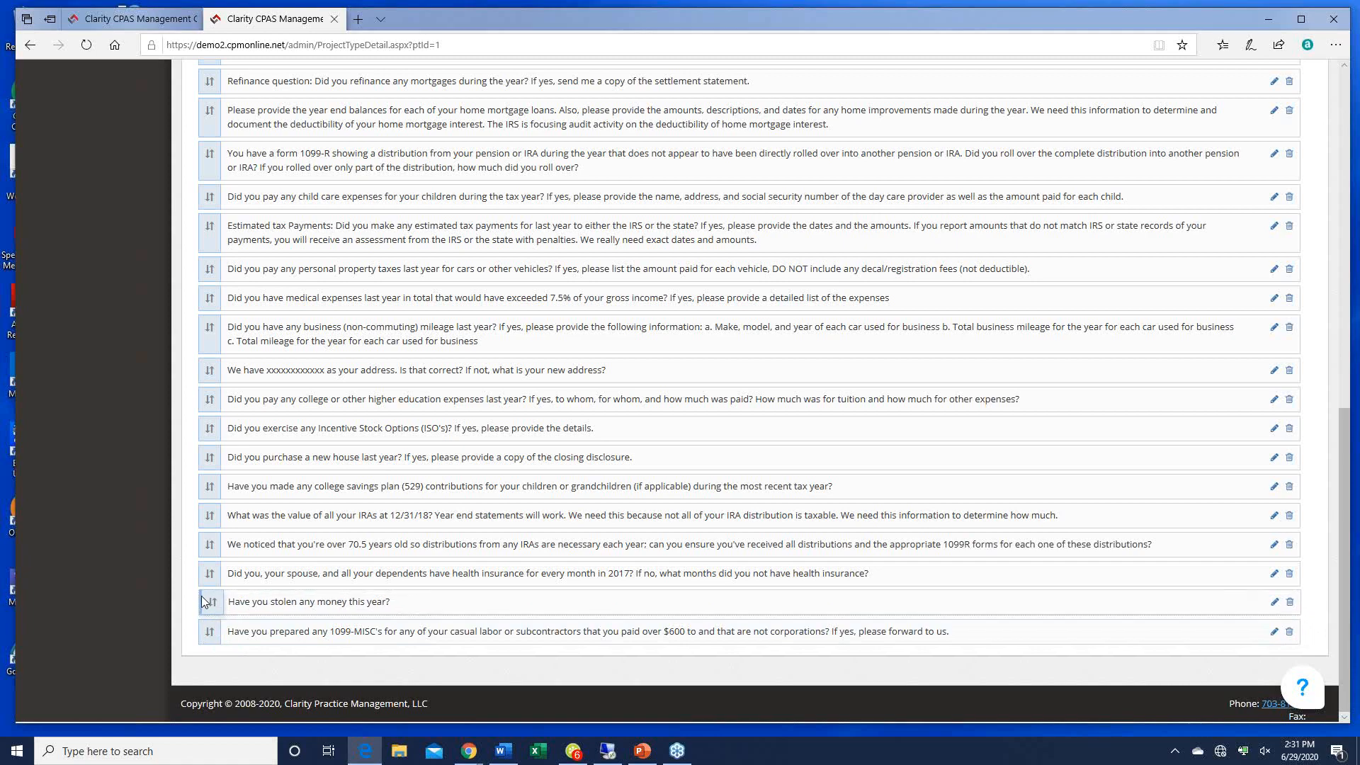
pyautogui.scroll(15, 752, 513)
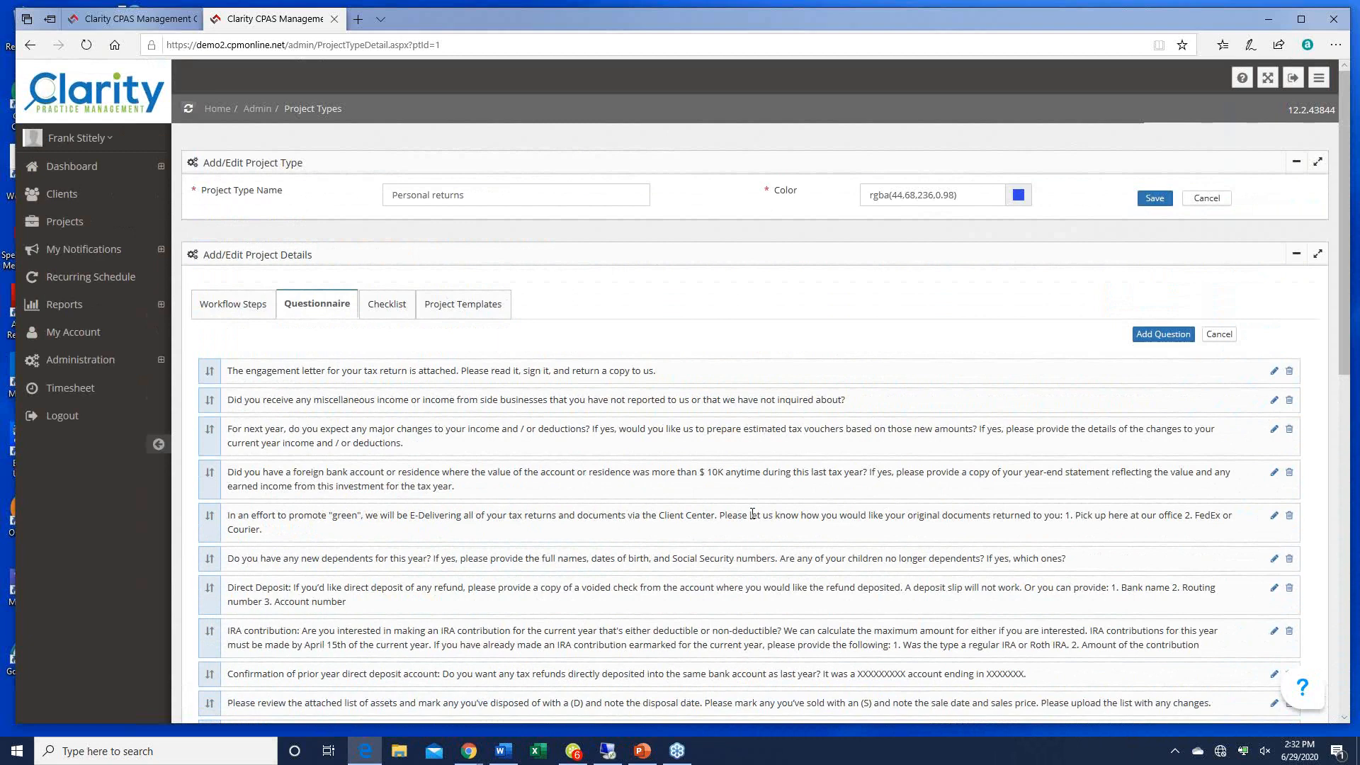
# Step: On the Checklist tab, add and save a final item 'Did you have any new rug rats?'
pyautogui.click(397, 306)
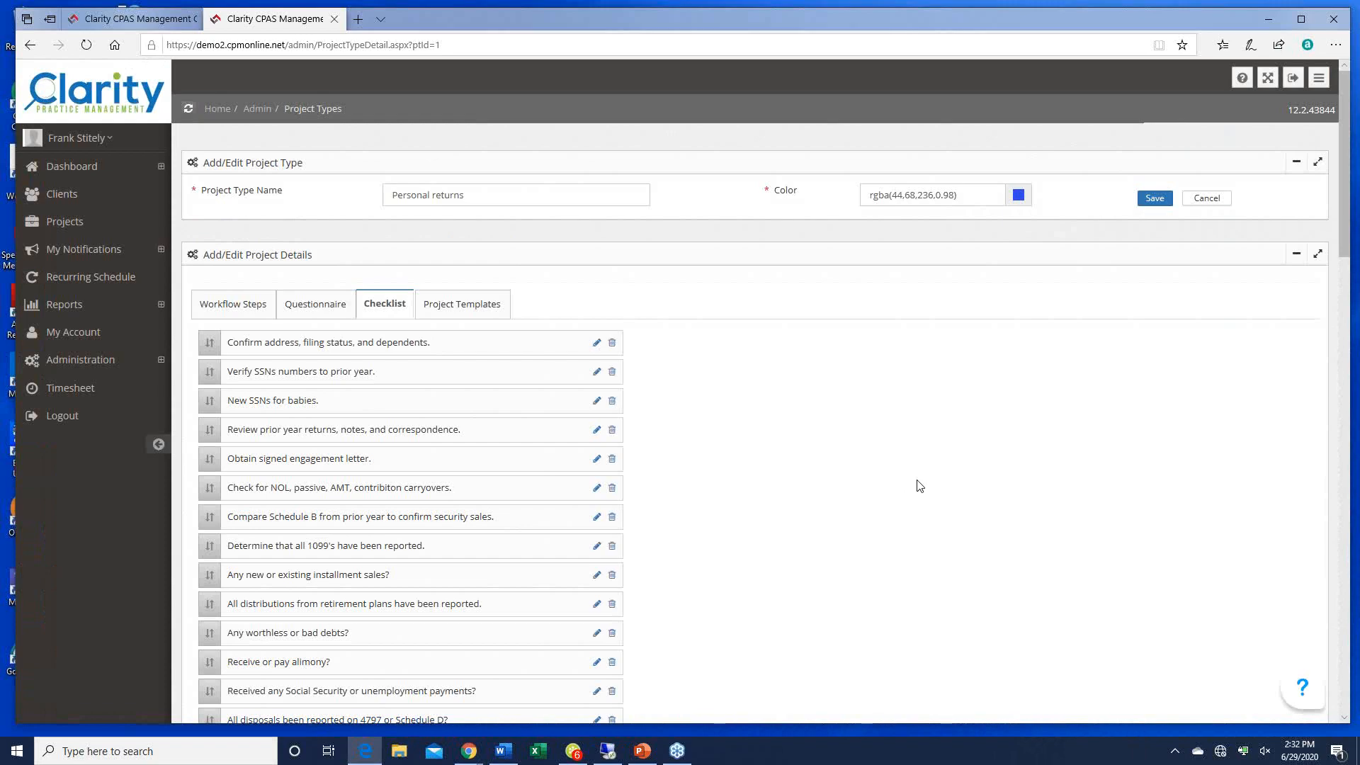
pyautogui.scroll(-8, 919, 486)
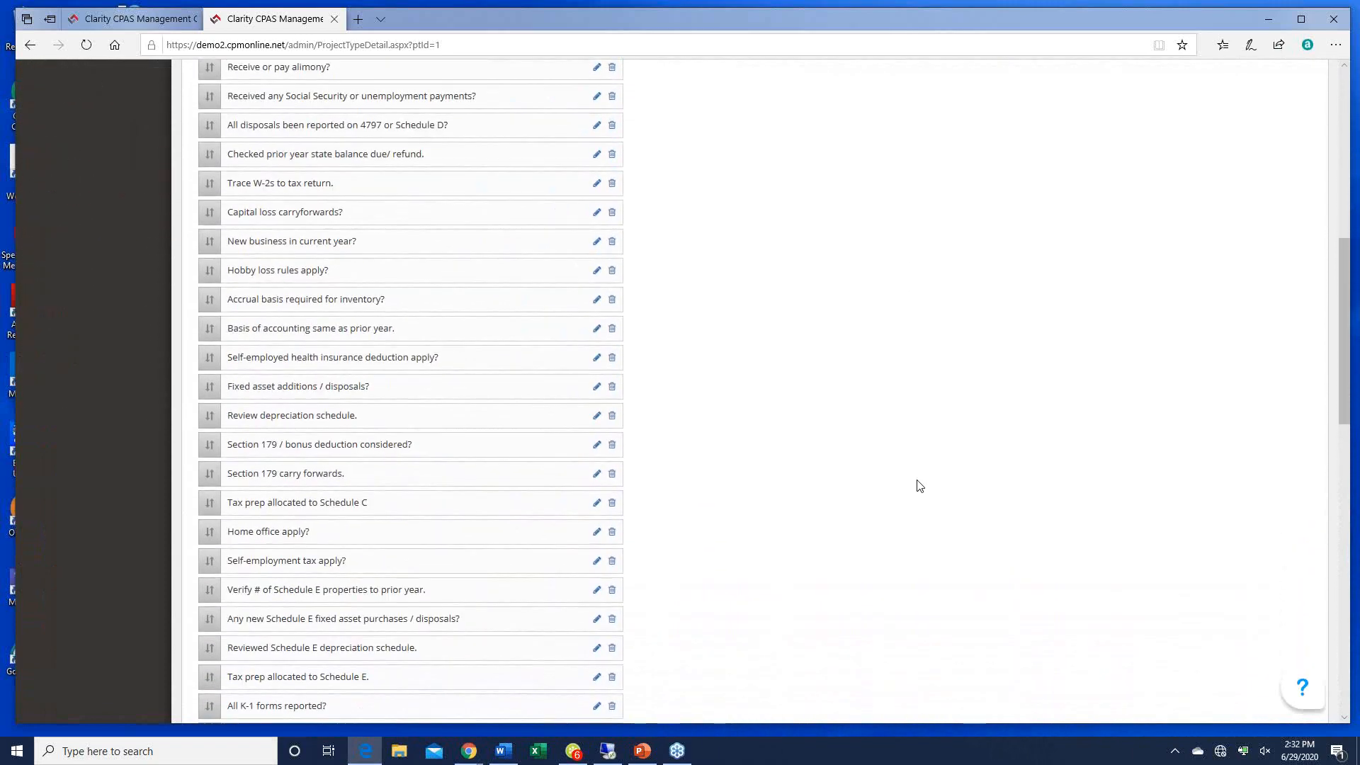
pyautogui.scroll(-12, 920, 486)
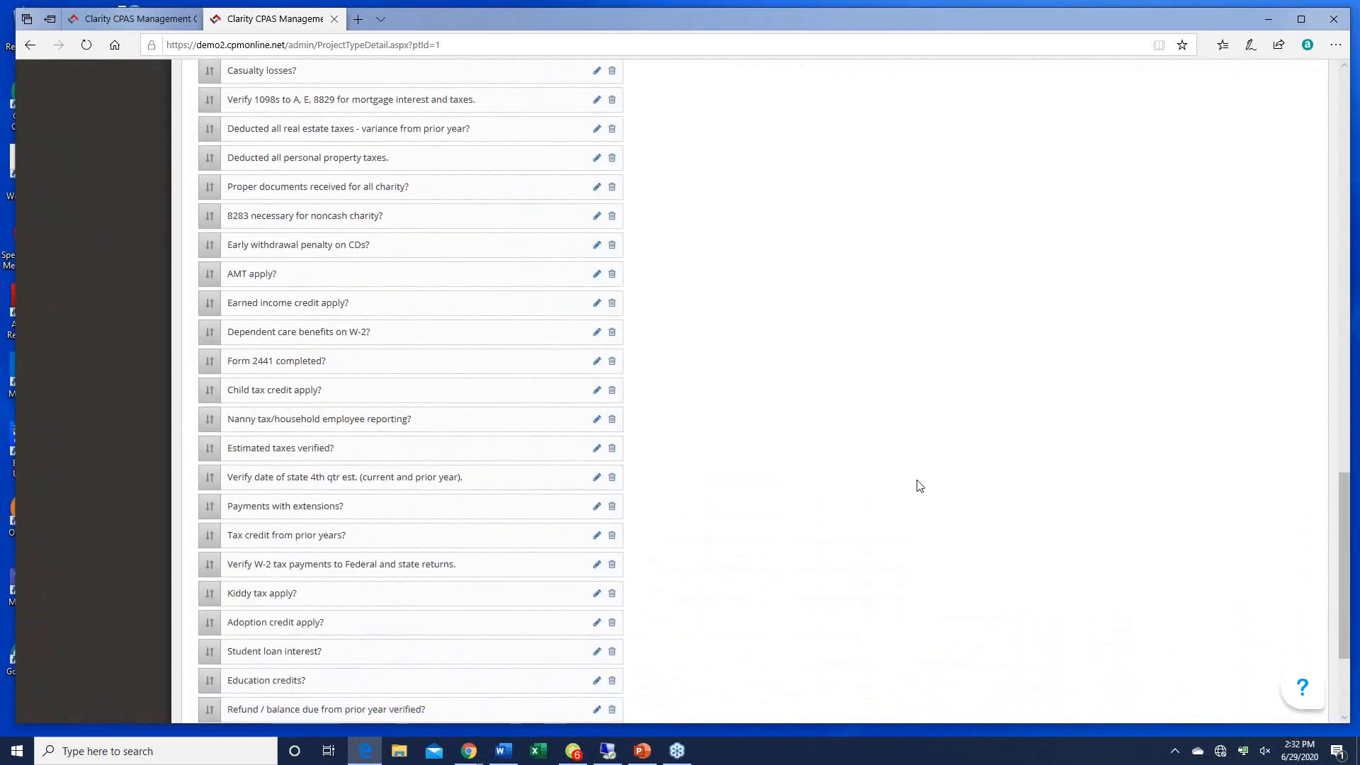
pyautogui.scroll(-3, 919, 486)
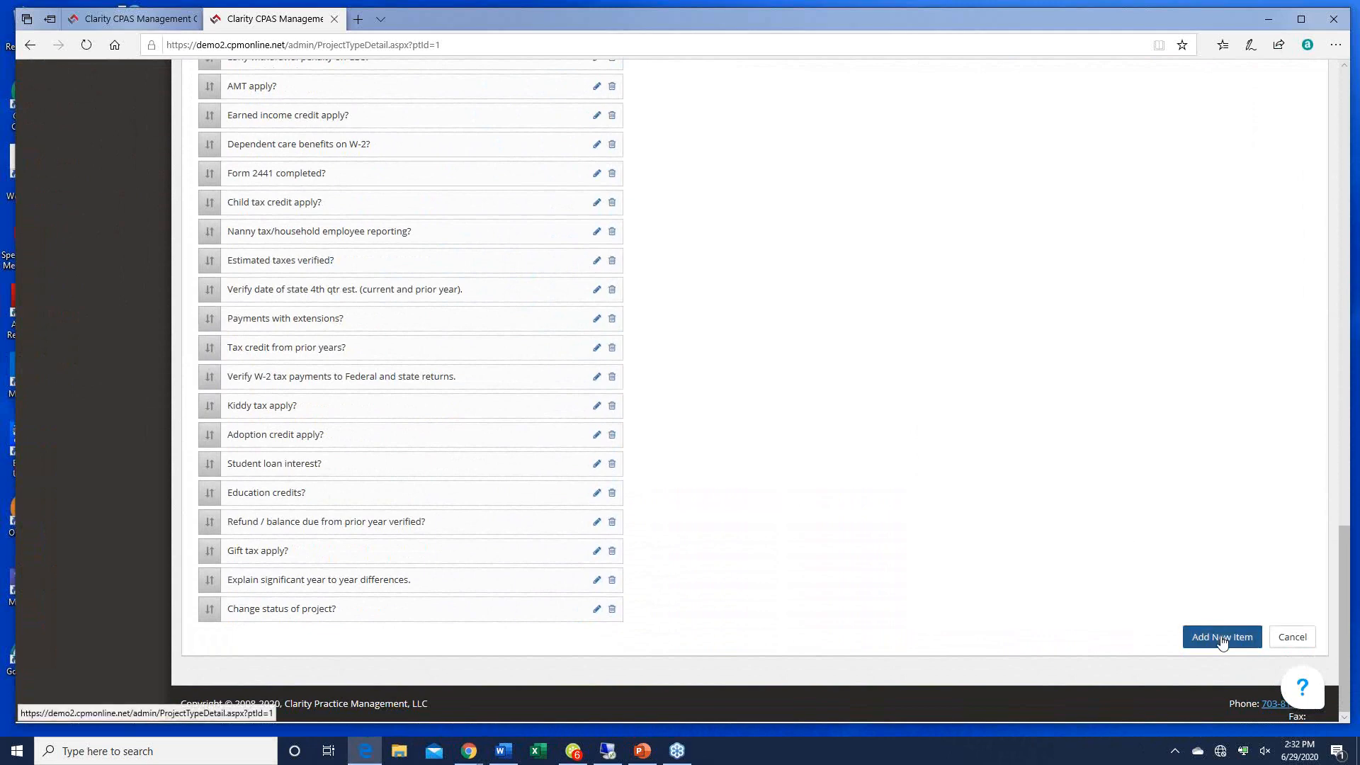
pyautogui.click(1224, 638)
pyautogui.click(587, 383)
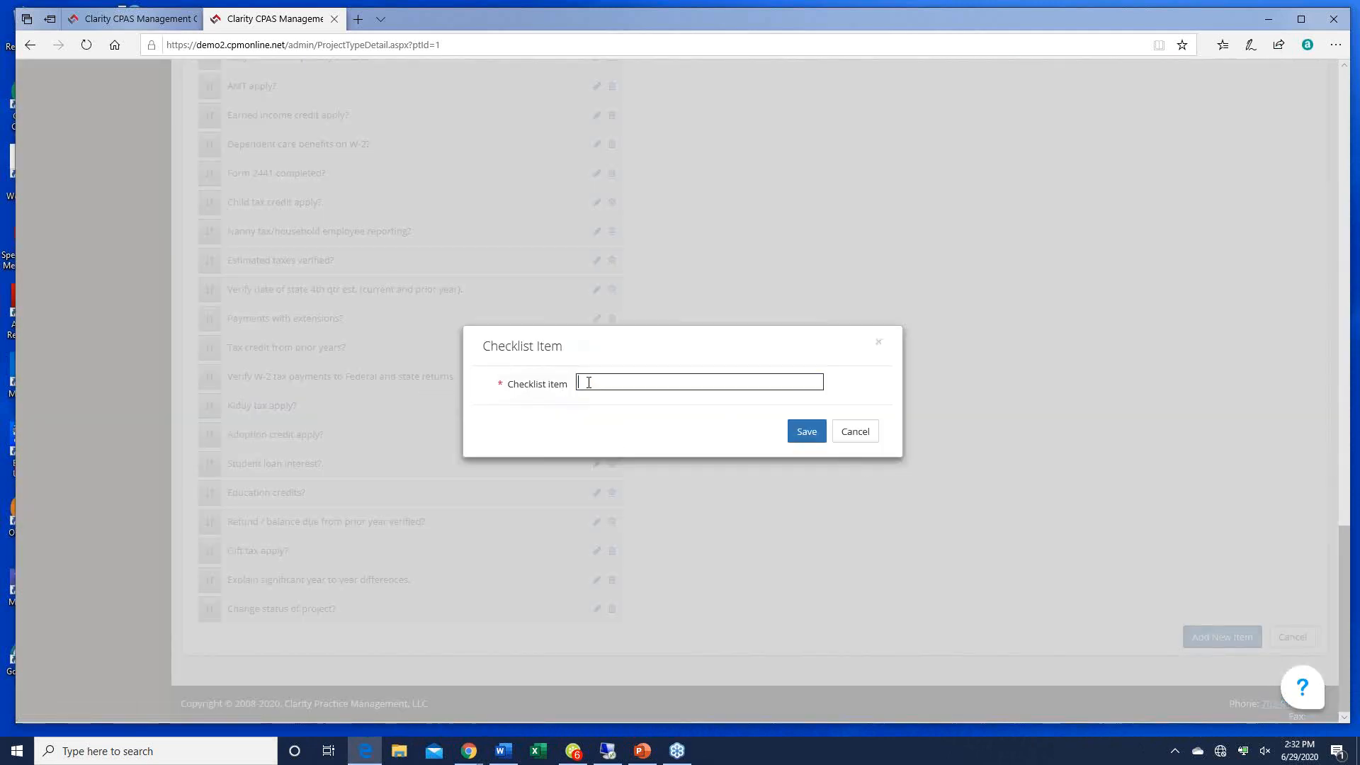
pyautogui.write('Did you have any new rug rats?')
pyautogui.click(807, 433)
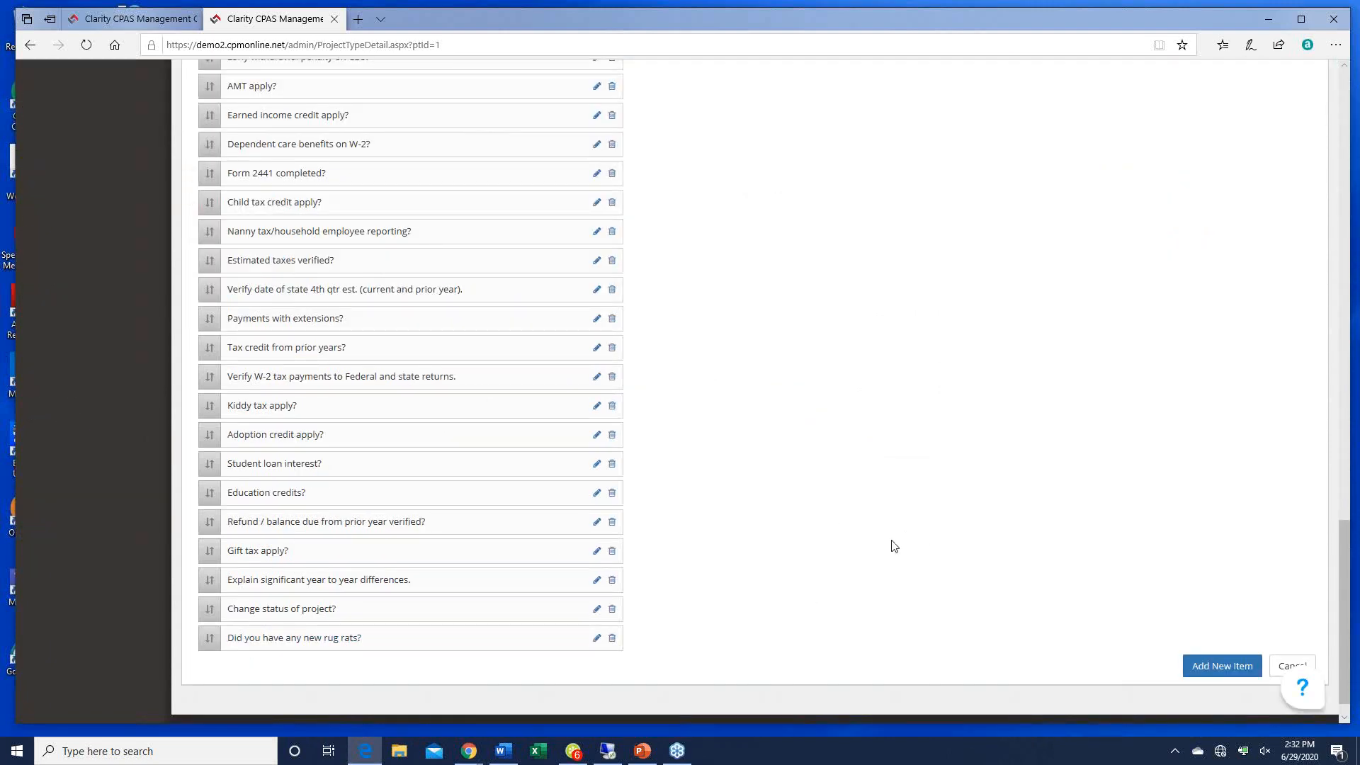
pyautogui.scroll(2, 891, 546)
pyautogui.scroll(20, 894, 545)
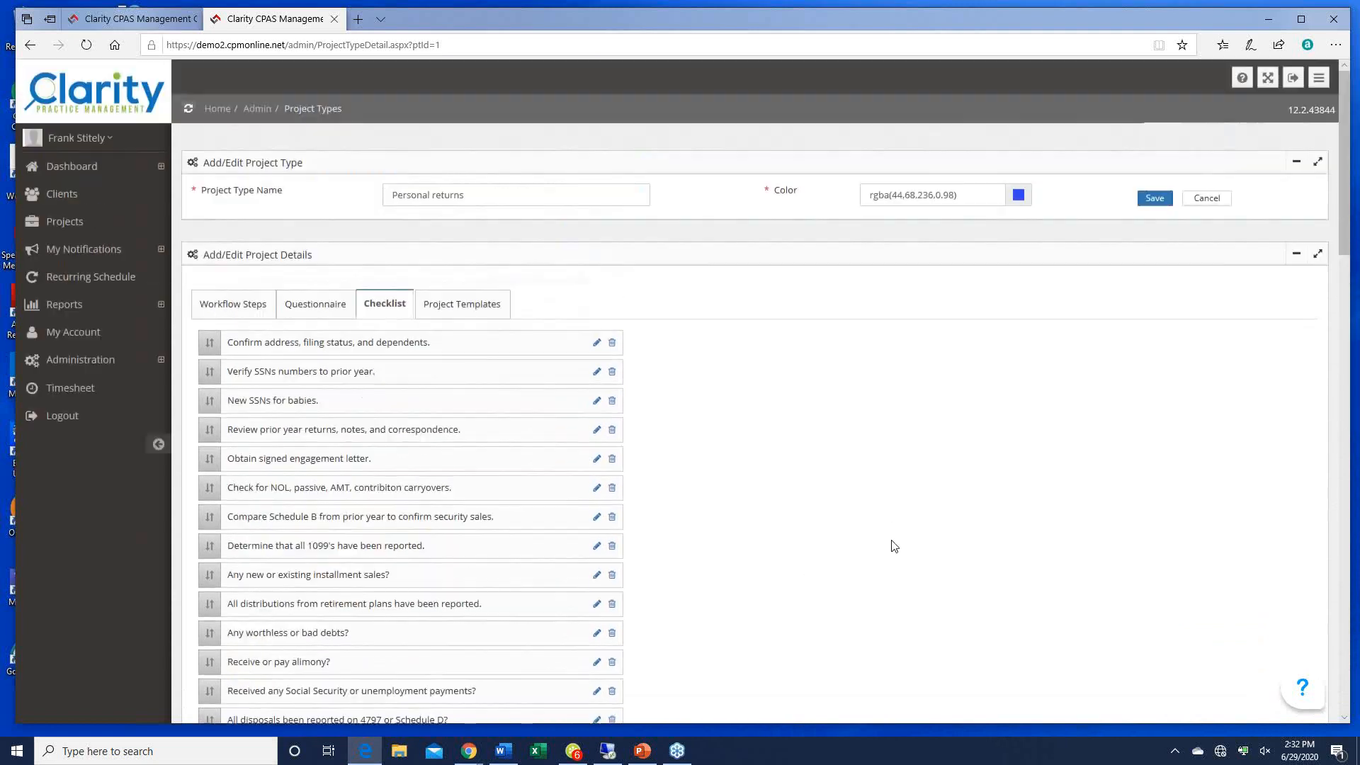
# Step: Review the Gray Team and green team templates, then start a new Personal returns template
pyautogui.click(464, 304)
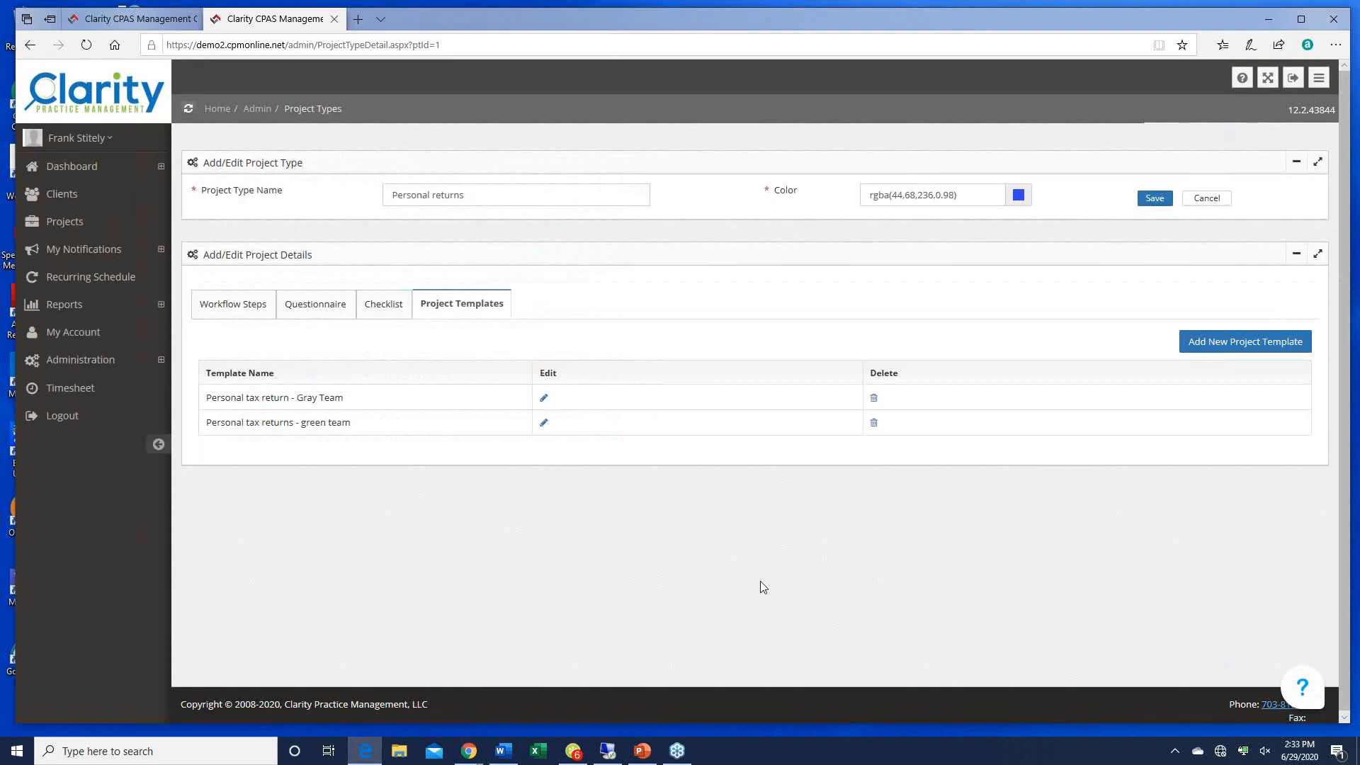
pyautogui.click(1226, 344)
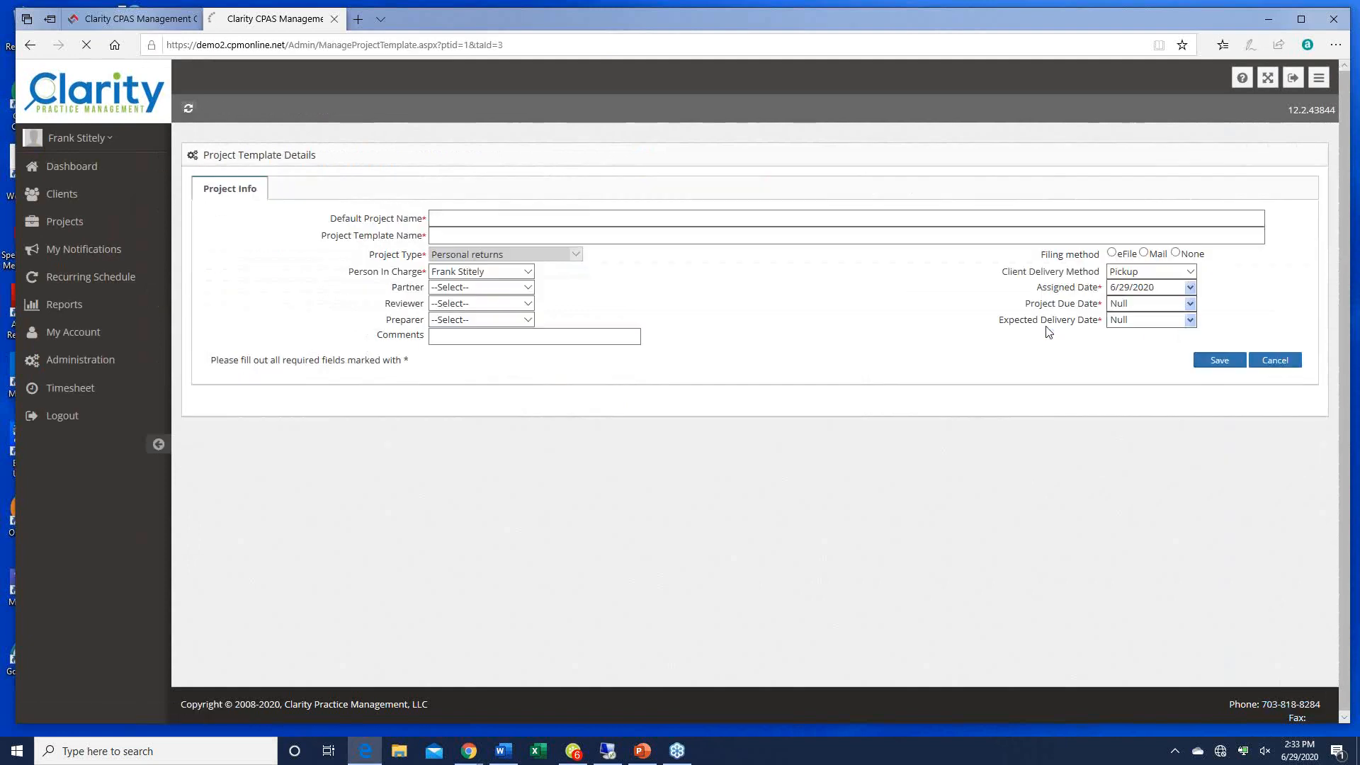
# Step: Name the template 'Individual returns - Red Team' with default project '2019 individual income tax return'
pyautogui.click(448, 216)
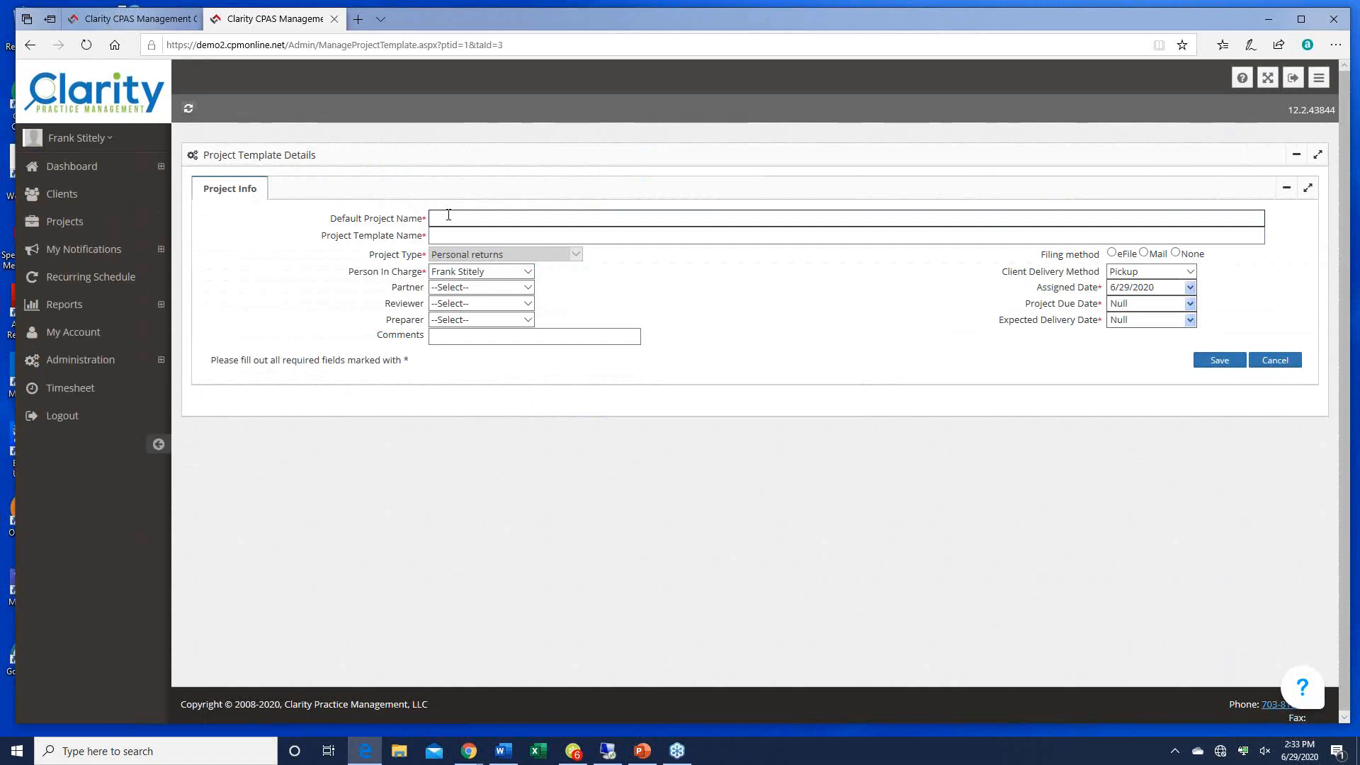
pyautogui.write('2019 individual income tax return')
pyautogui.press('Tab')
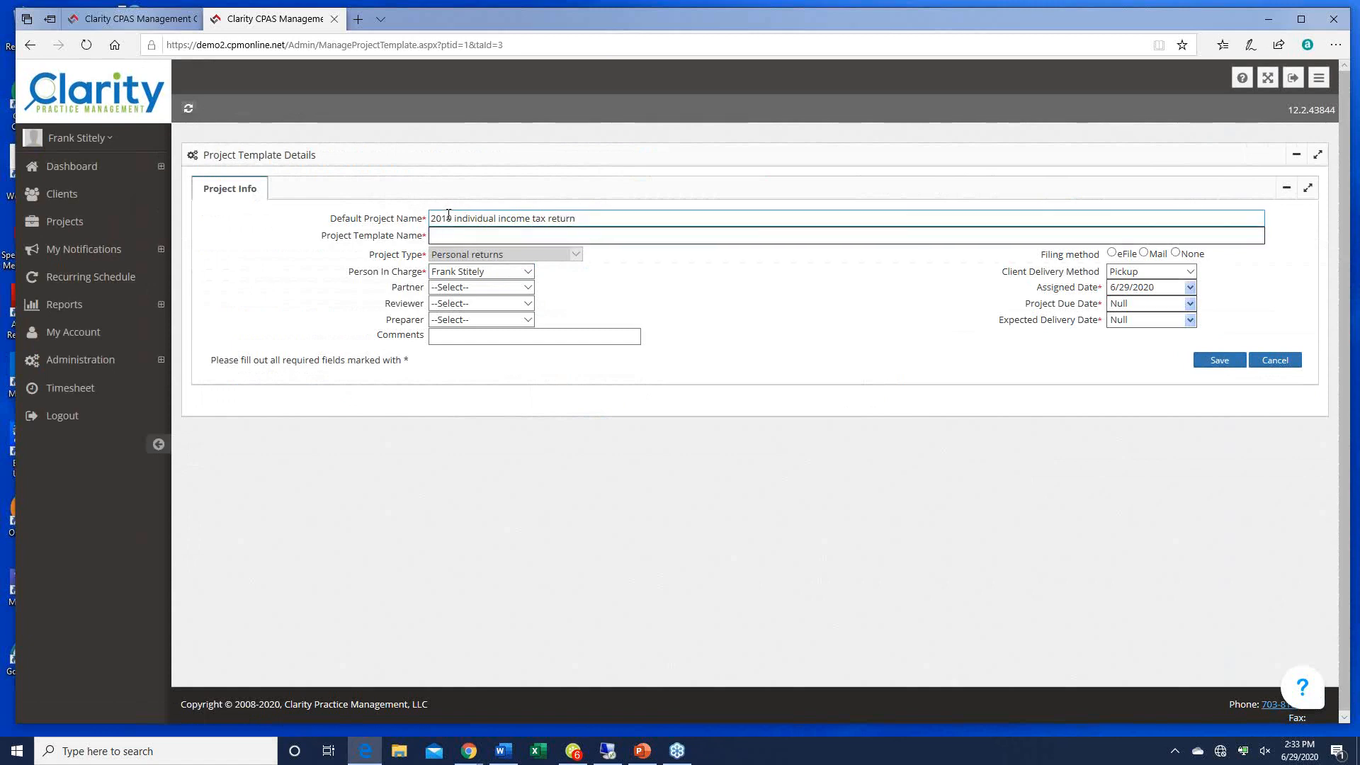
pyautogui.write('Individual returns - Red Team')
# Step: Choose the template's partner, reviewer and preparer
pyautogui.click(474, 287)
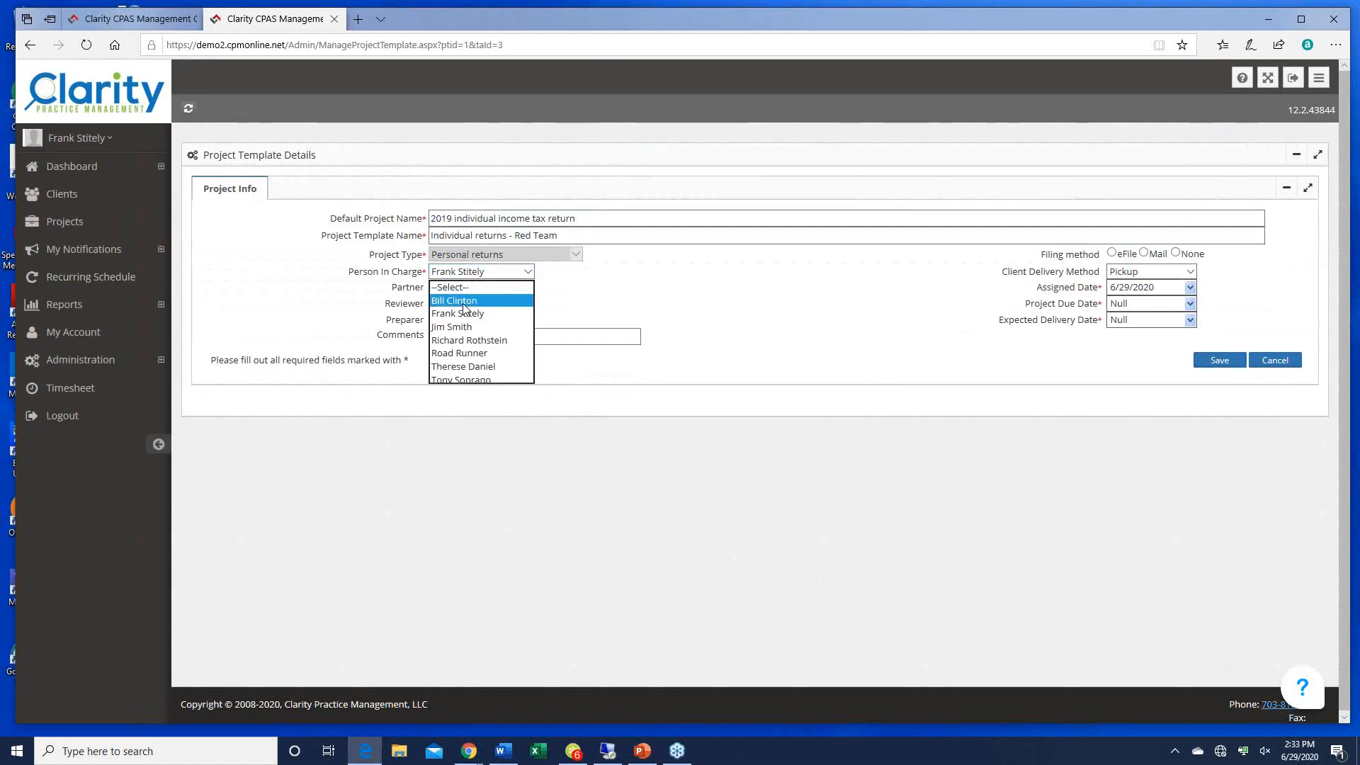
pyautogui.click(473, 301)
pyautogui.click(530, 305)
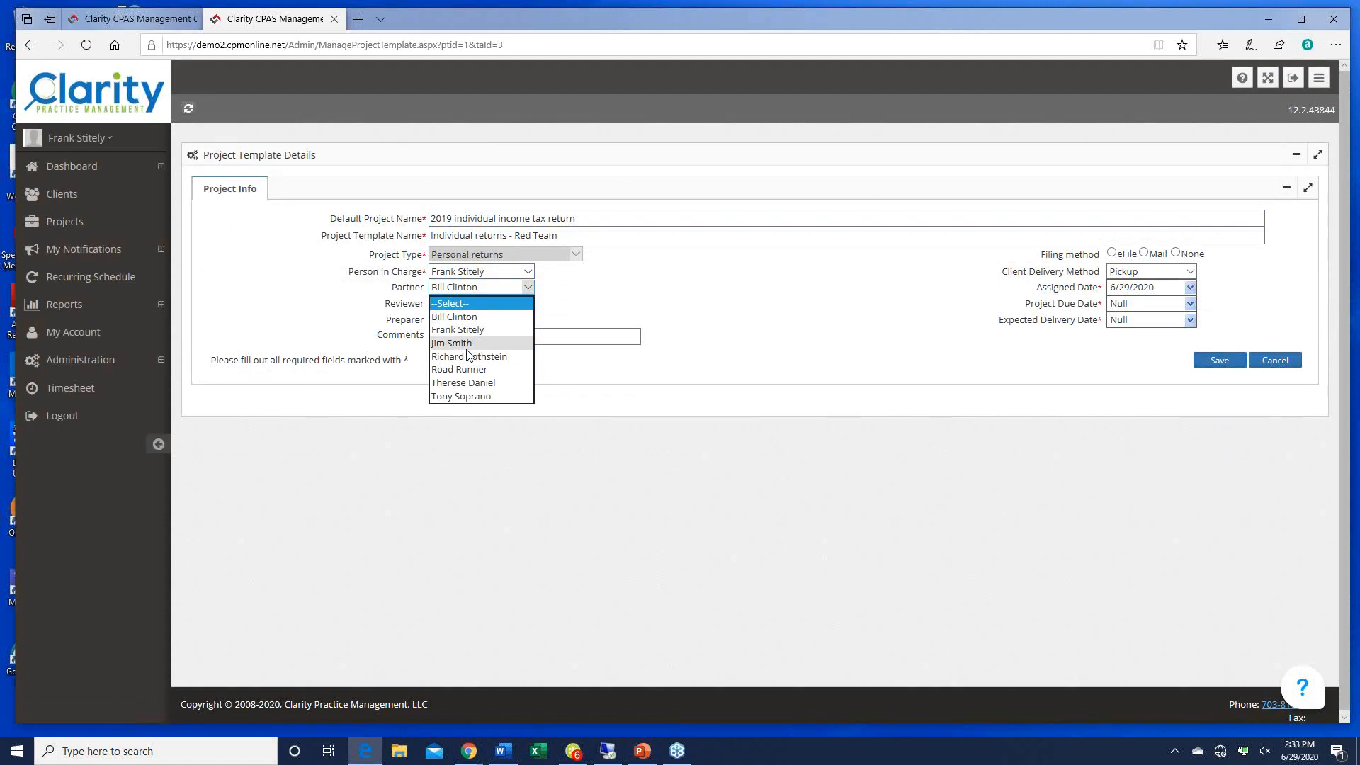
pyautogui.click(496, 333)
pyautogui.click(513, 322)
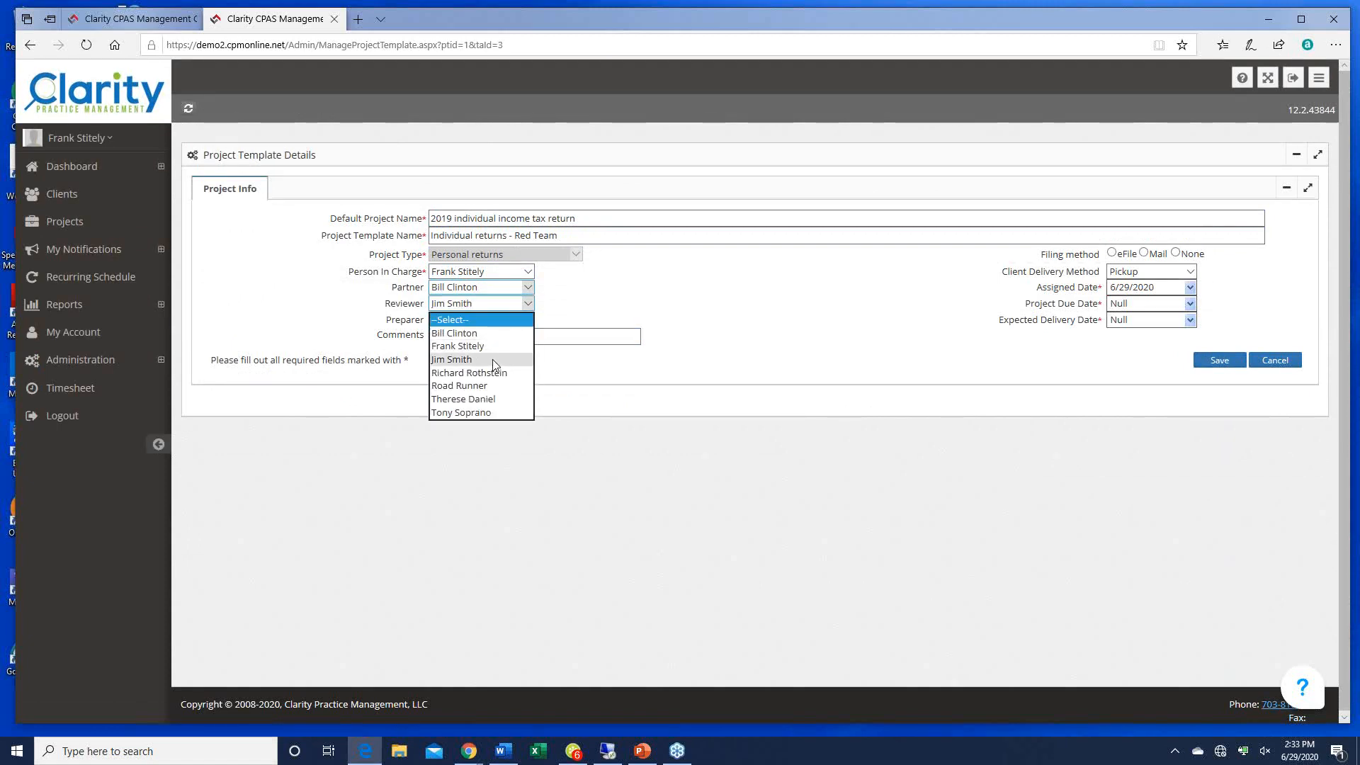
pyautogui.click(476, 386)
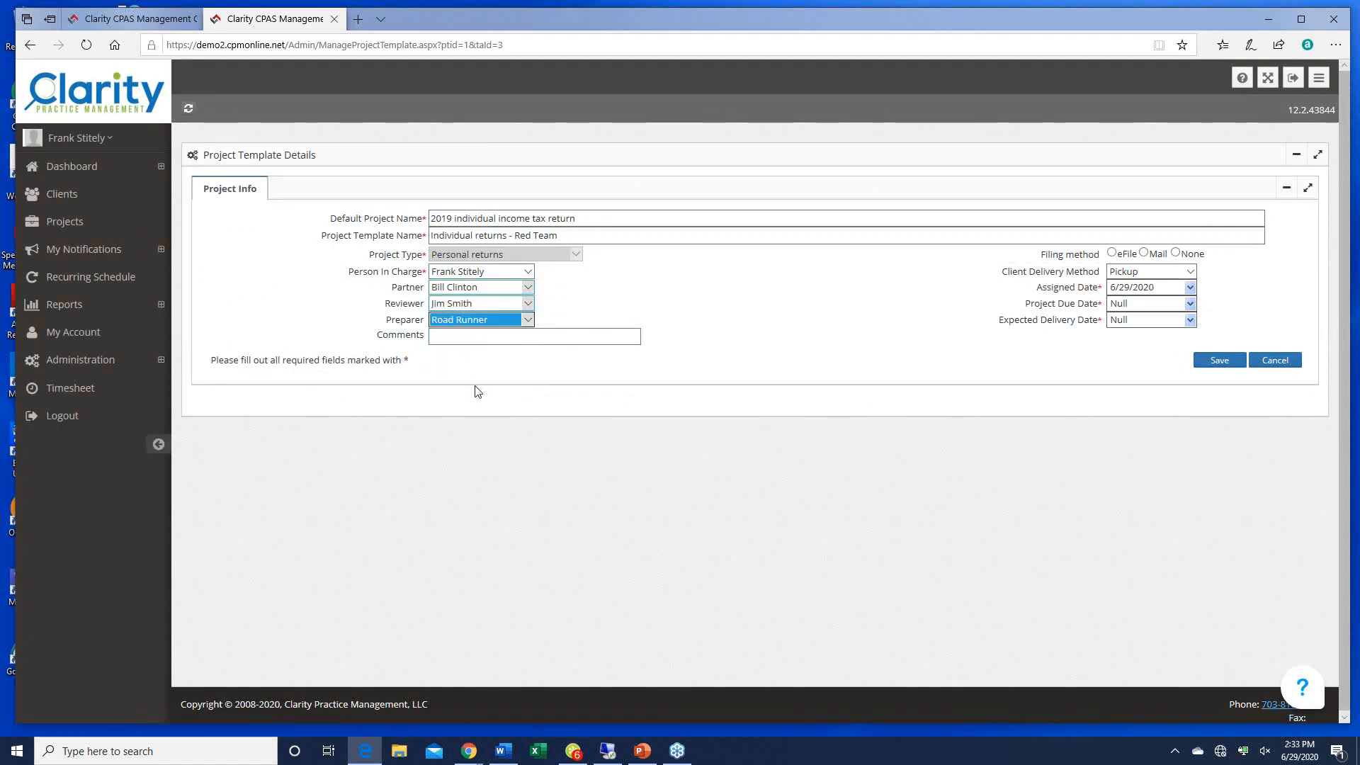
# Step: Set eFile filing, Web delivery, due 04/15/20, expected delivery 03/15/20, and save the template
pyautogui.click(1112, 254)
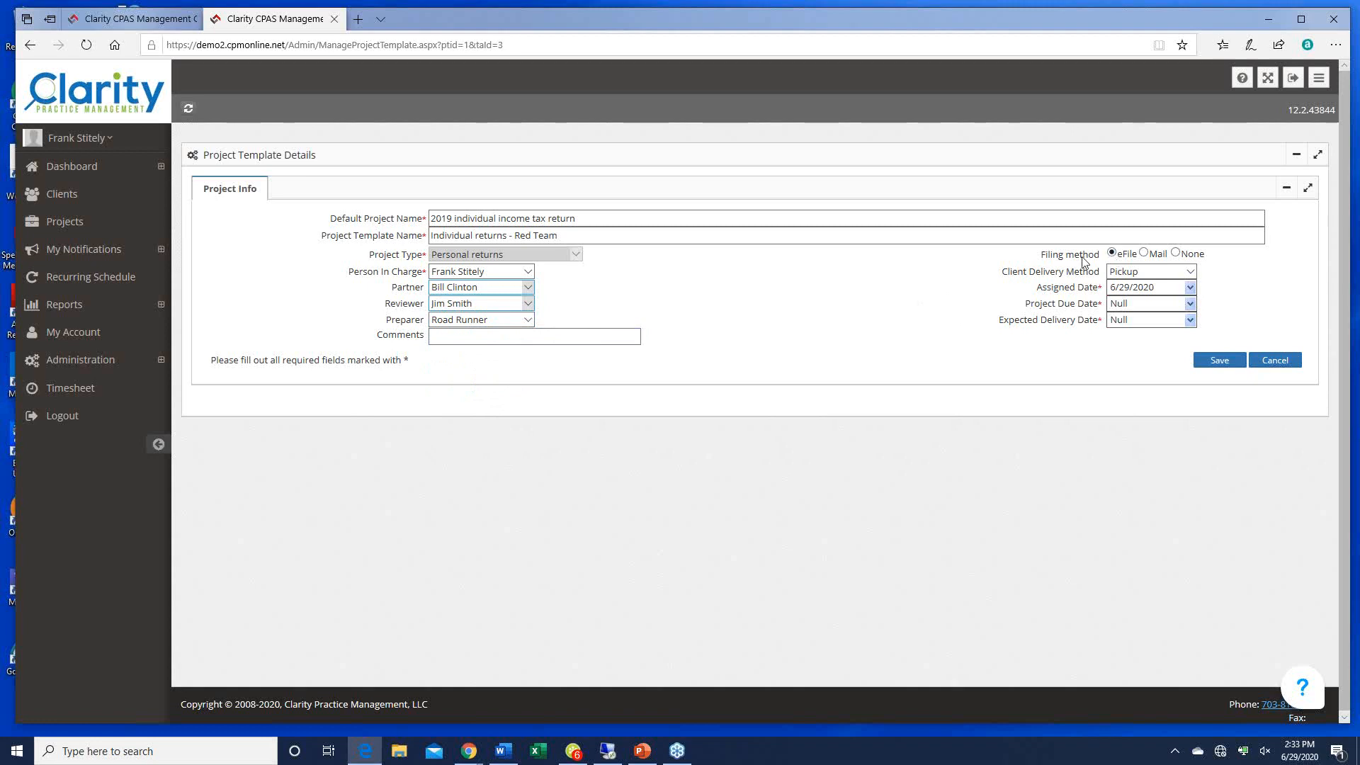
pyautogui.click(1179, 274)
pyautogui.click(1127, 314)
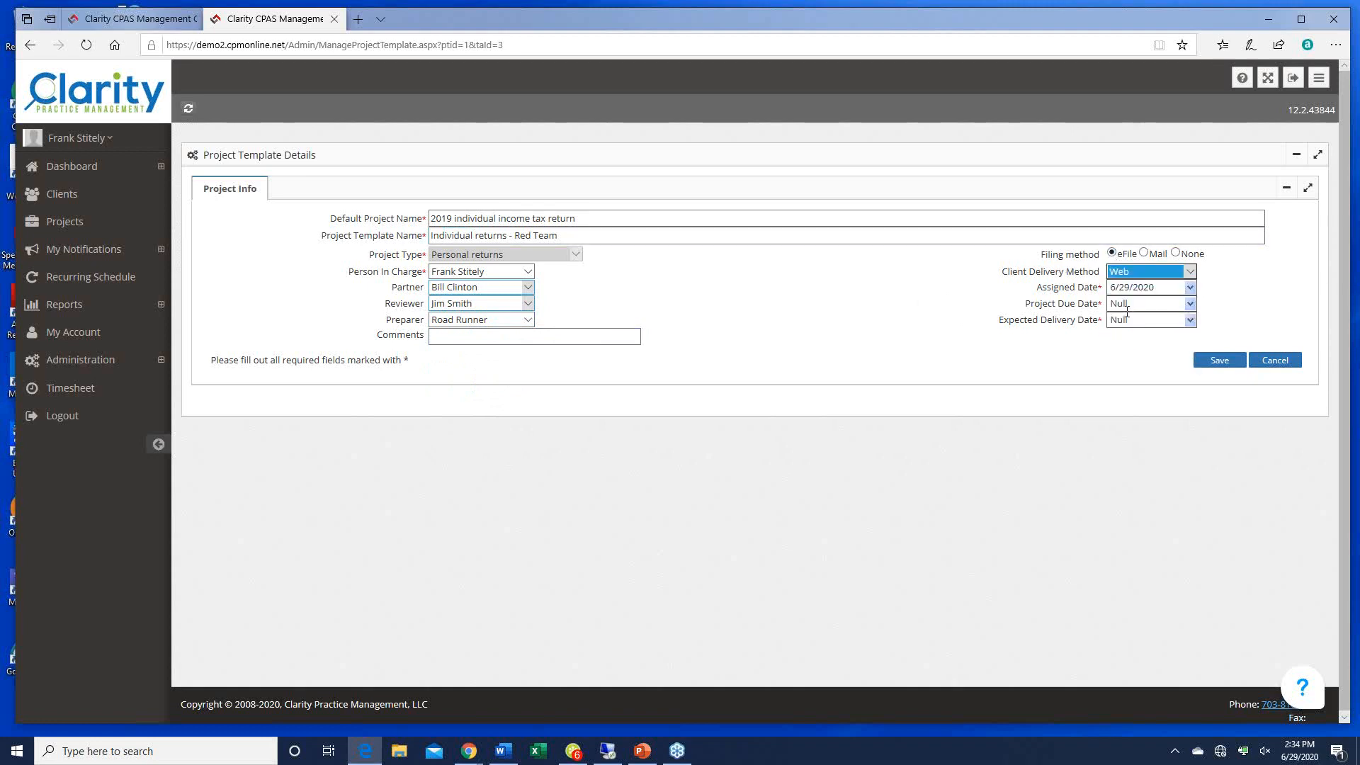
pyautogui.click(1124, 305)
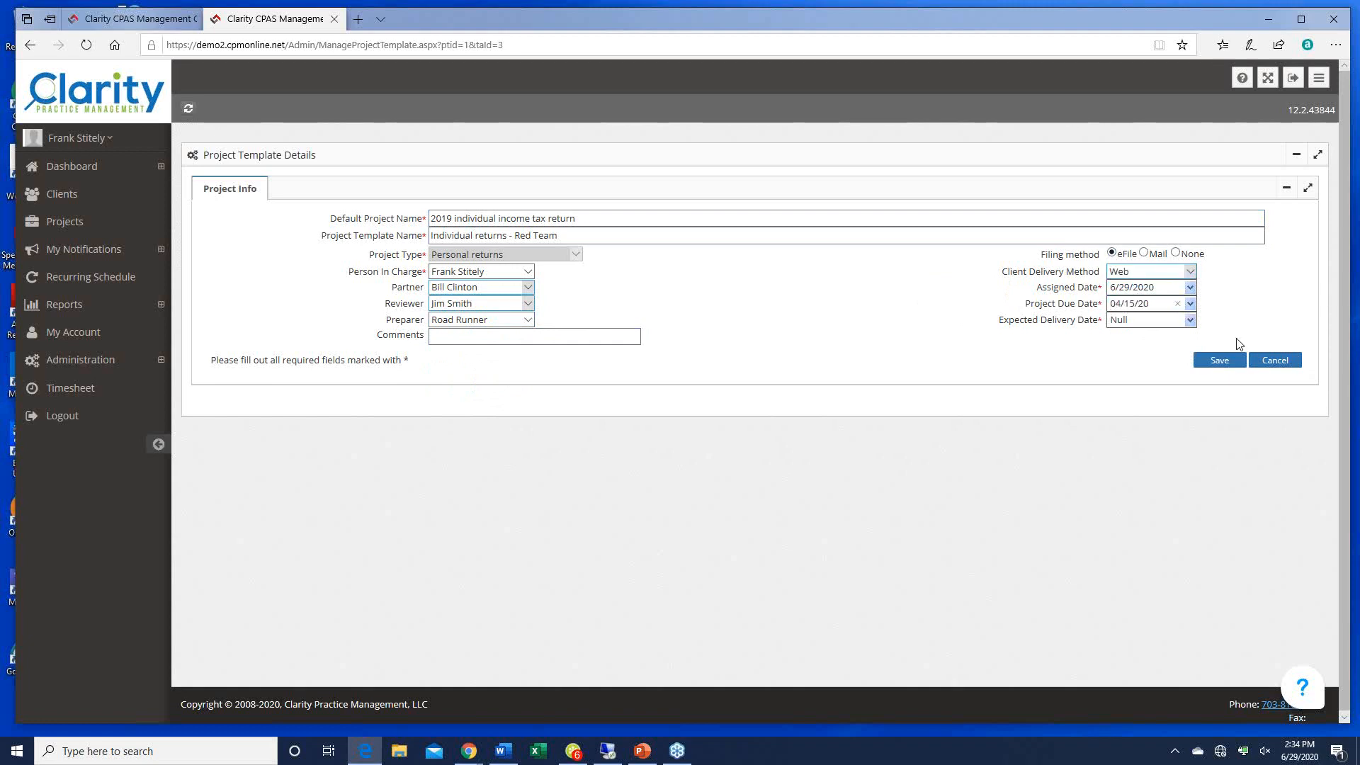
pyautogui.write('04/15/20')
pyautogui.press('Tab')
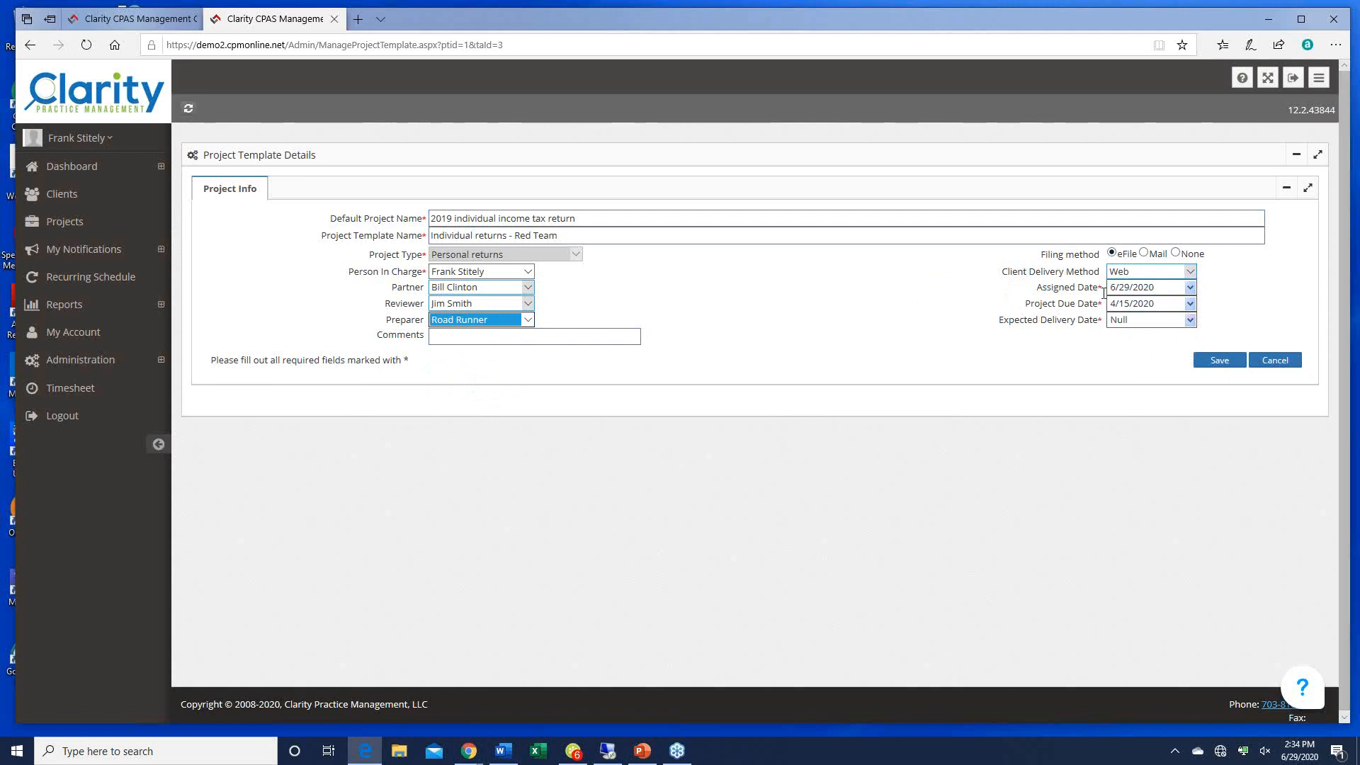
pyautogui.click(1155, 322)
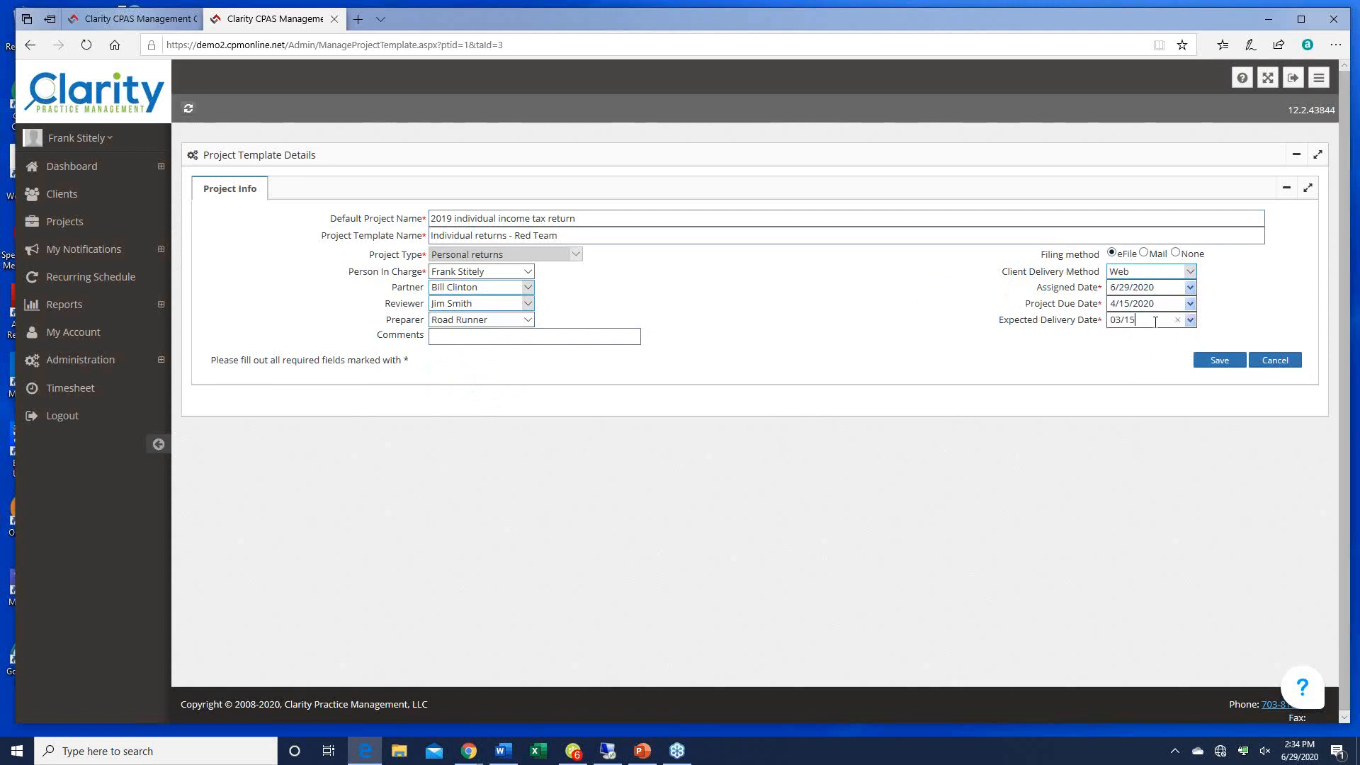
pyautogui.press('Tab')
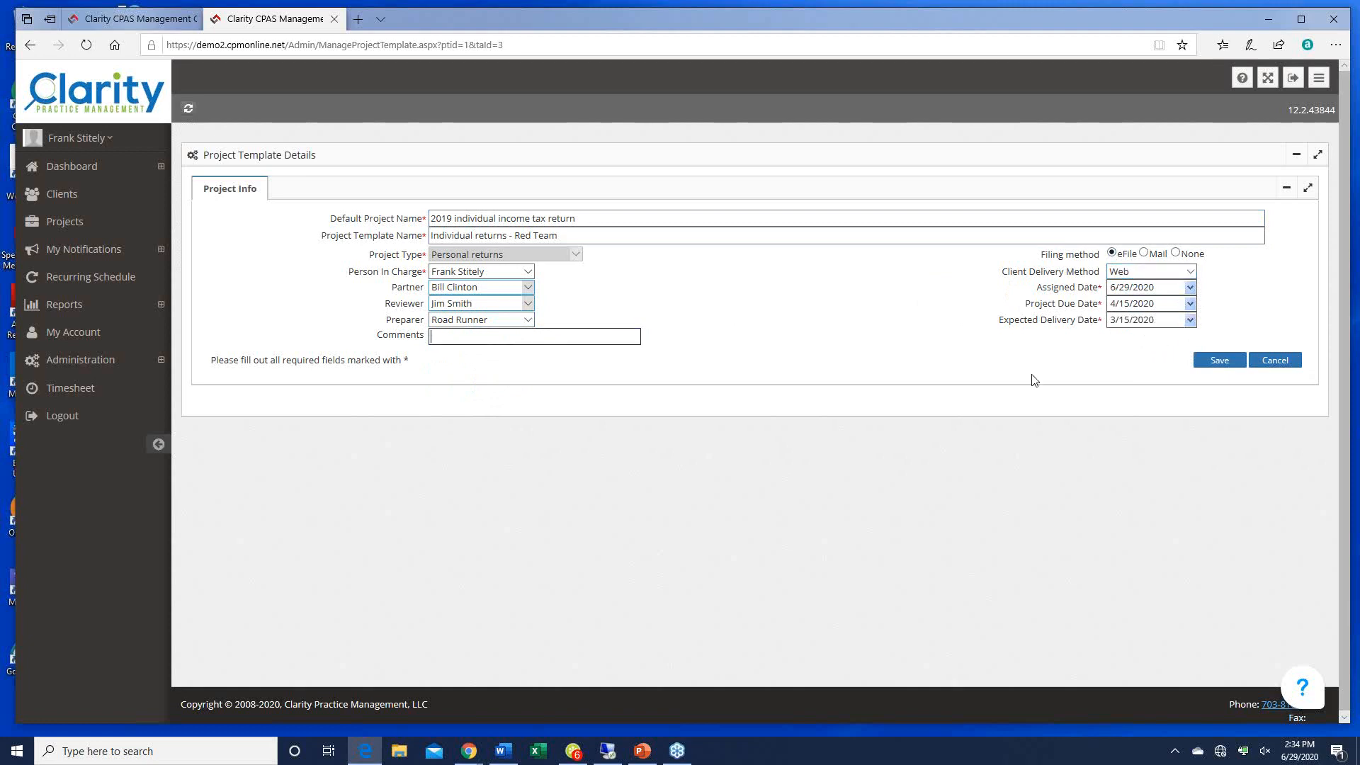
pyautogui.click(1223, 362)
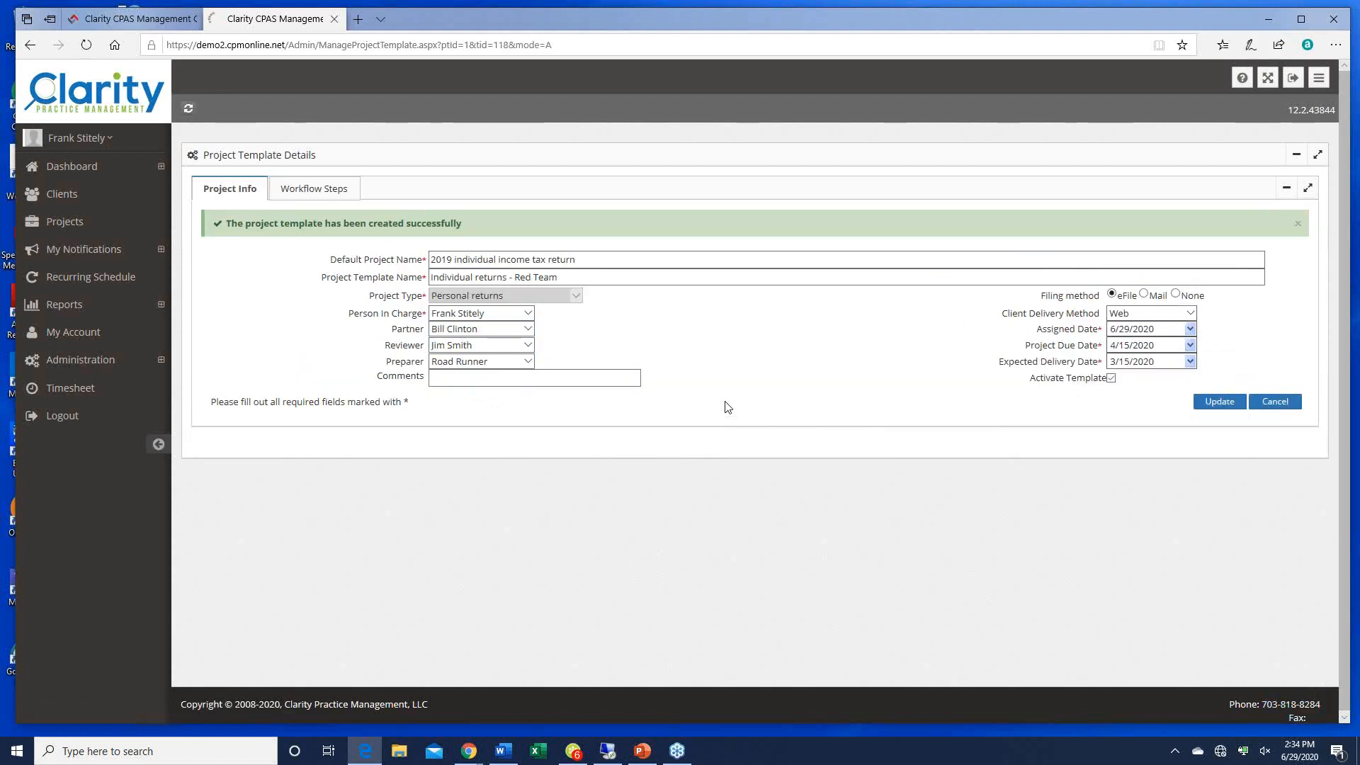
# Step: Assign staff to the Not Started, Scanning, Preparation, Waiting on answers, Second preparation and Review steps
pyautogui.click(306, 190)
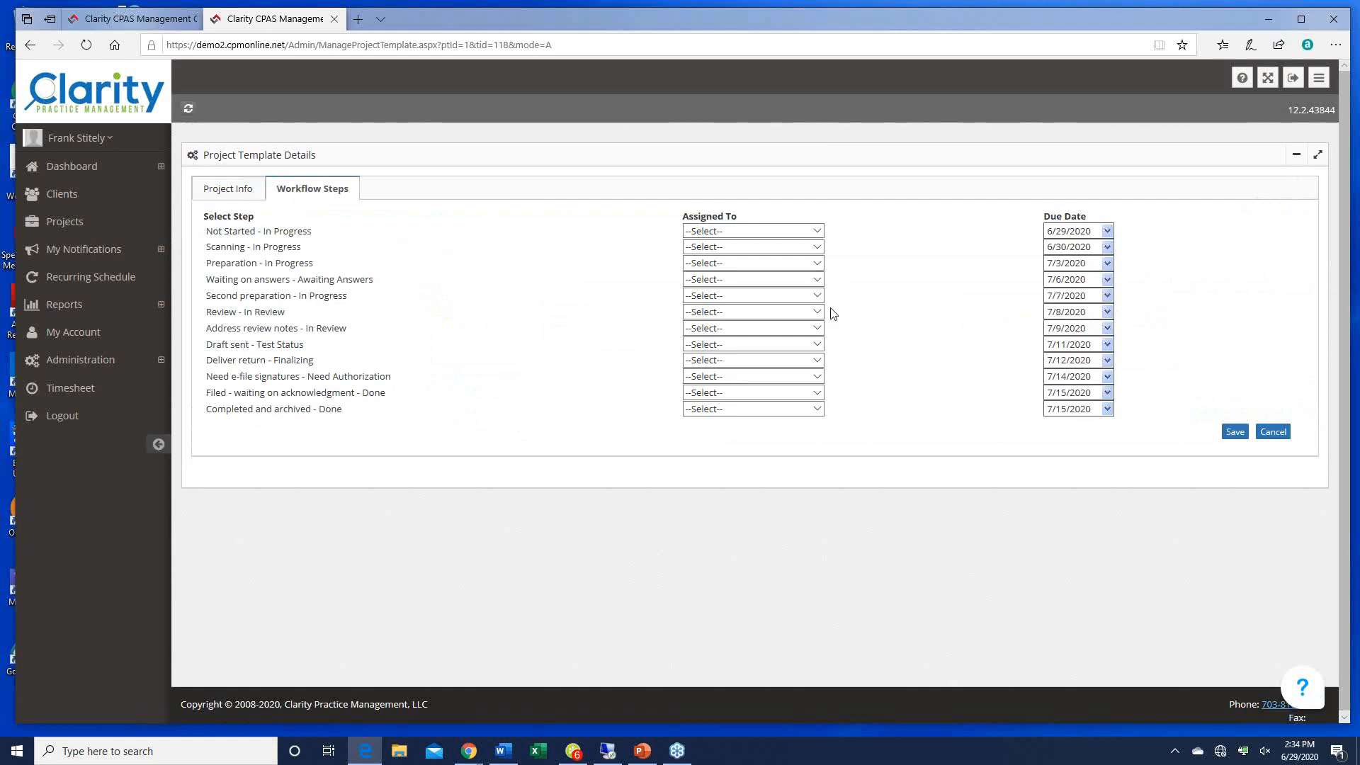
pyautogui.click(816, 231)
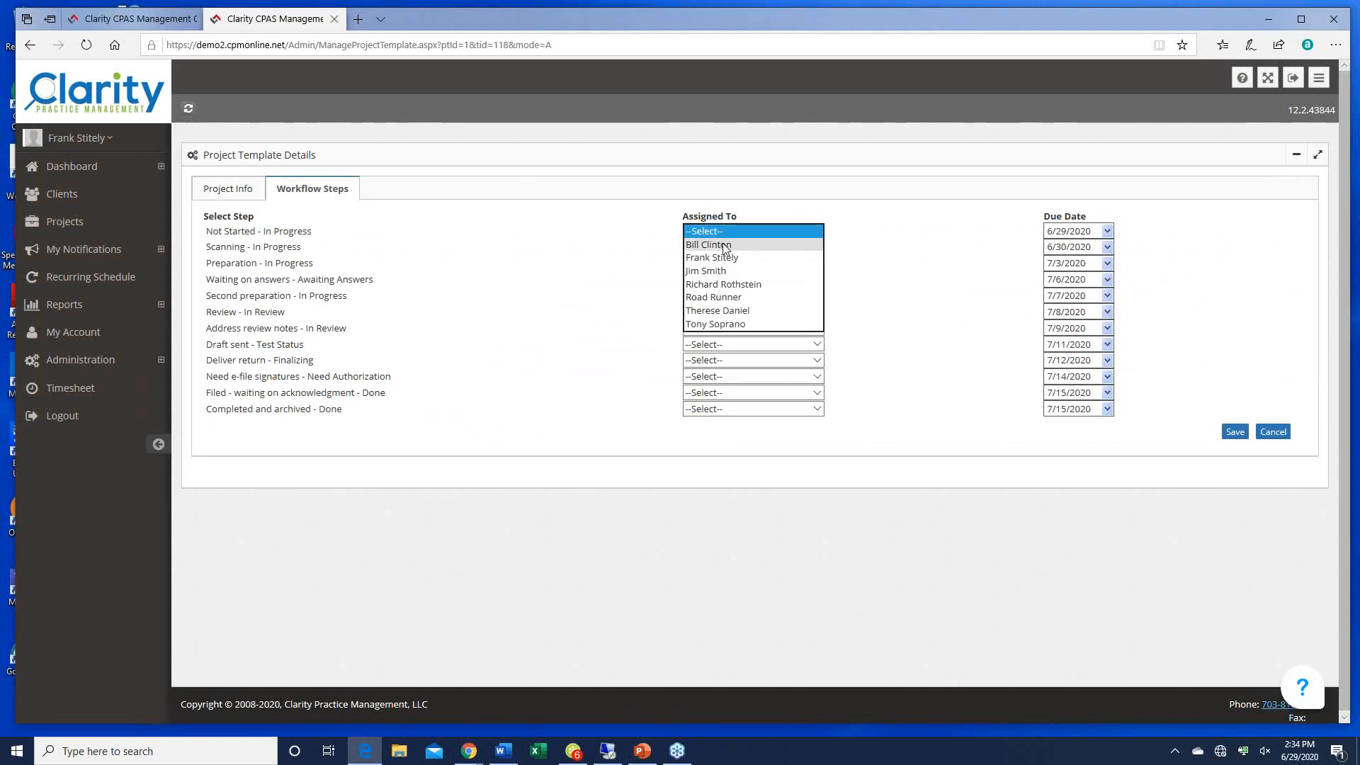
pyautogui.click(726, 246)
pyautogui.click(816, 247)
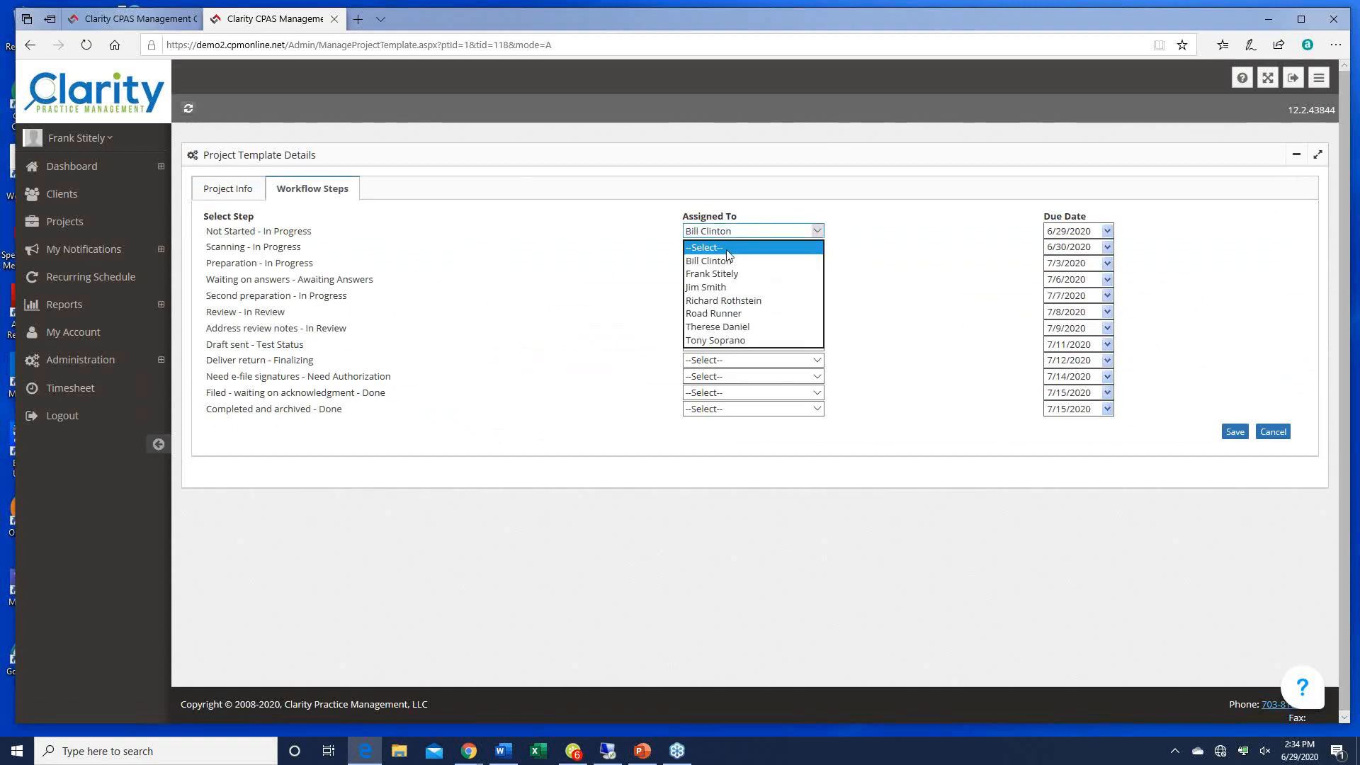
pyautogui.click(712, 273)
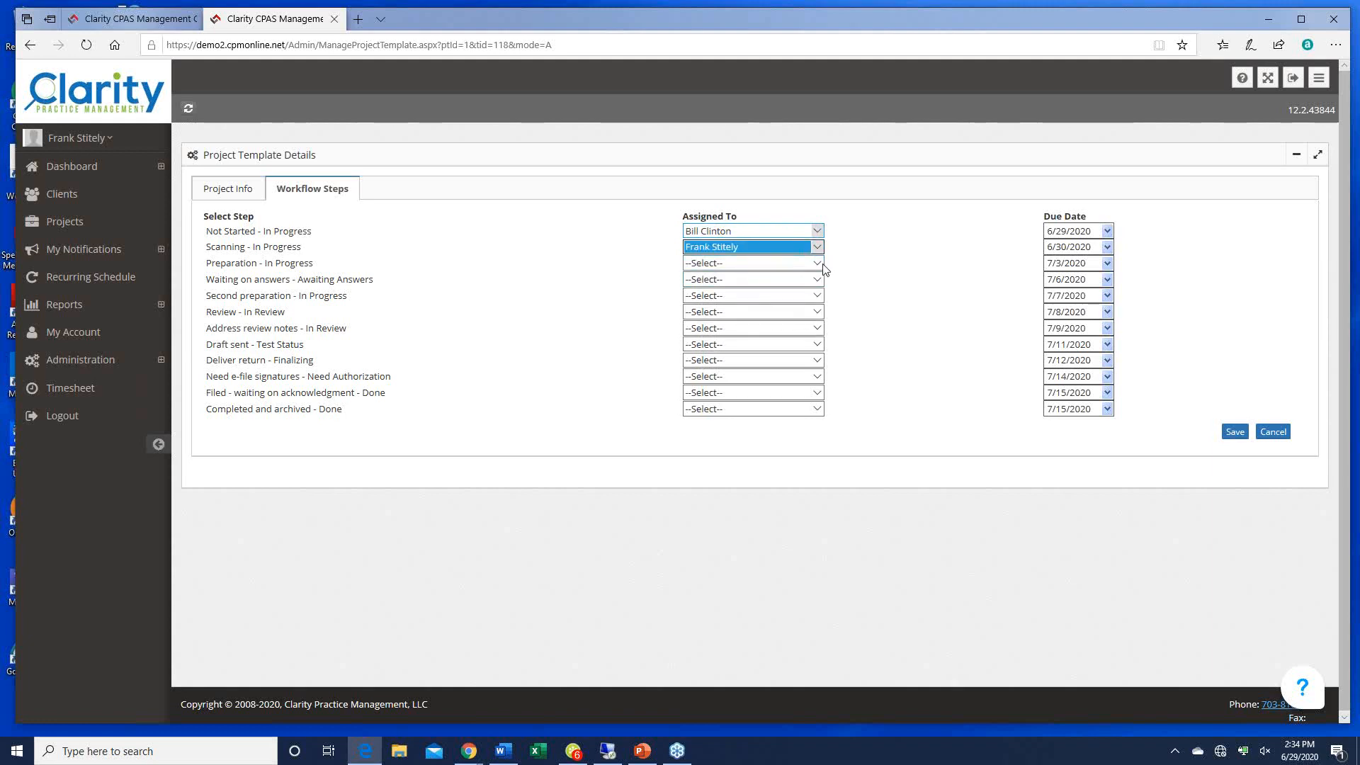
pyautogui.click(817, 263)
pyautogui.click(786, 289)
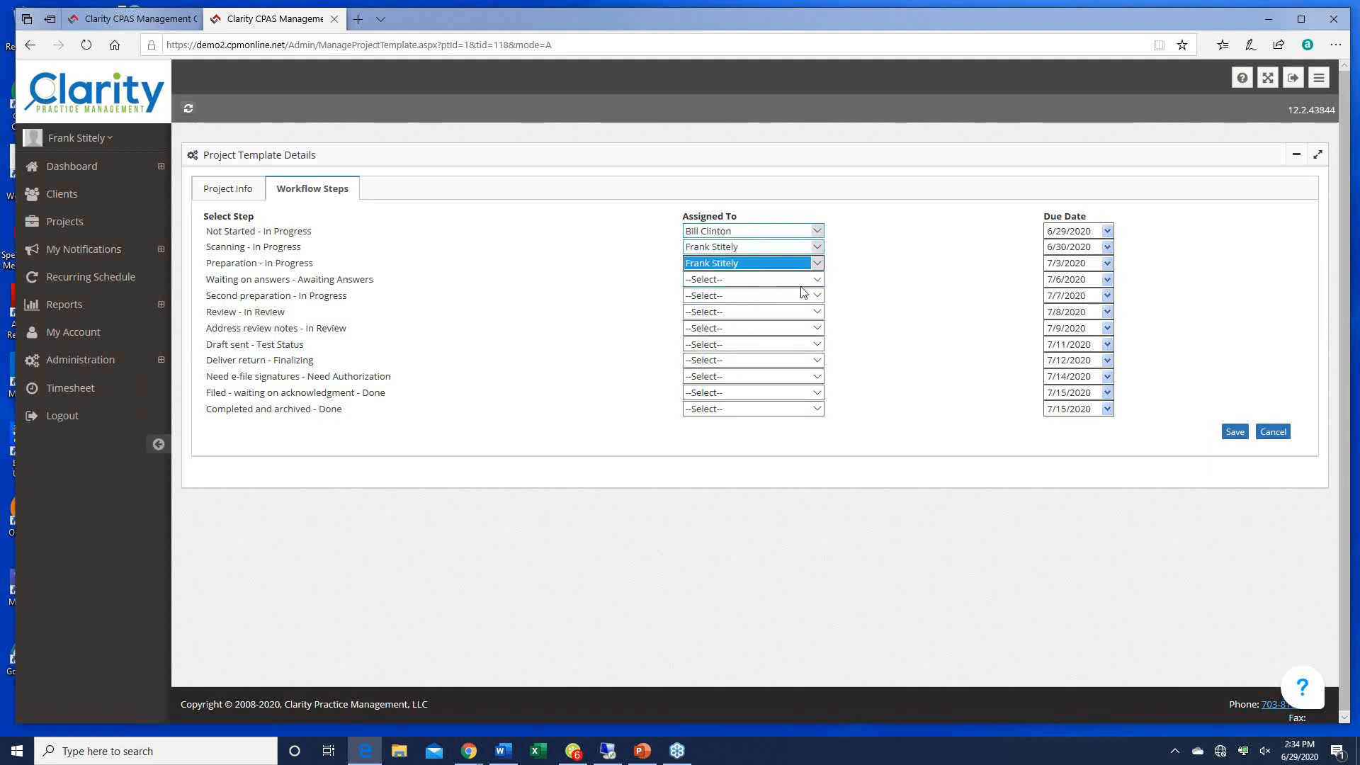
pyautogui.click(816, 279)
pyautogui.click(814, 305)
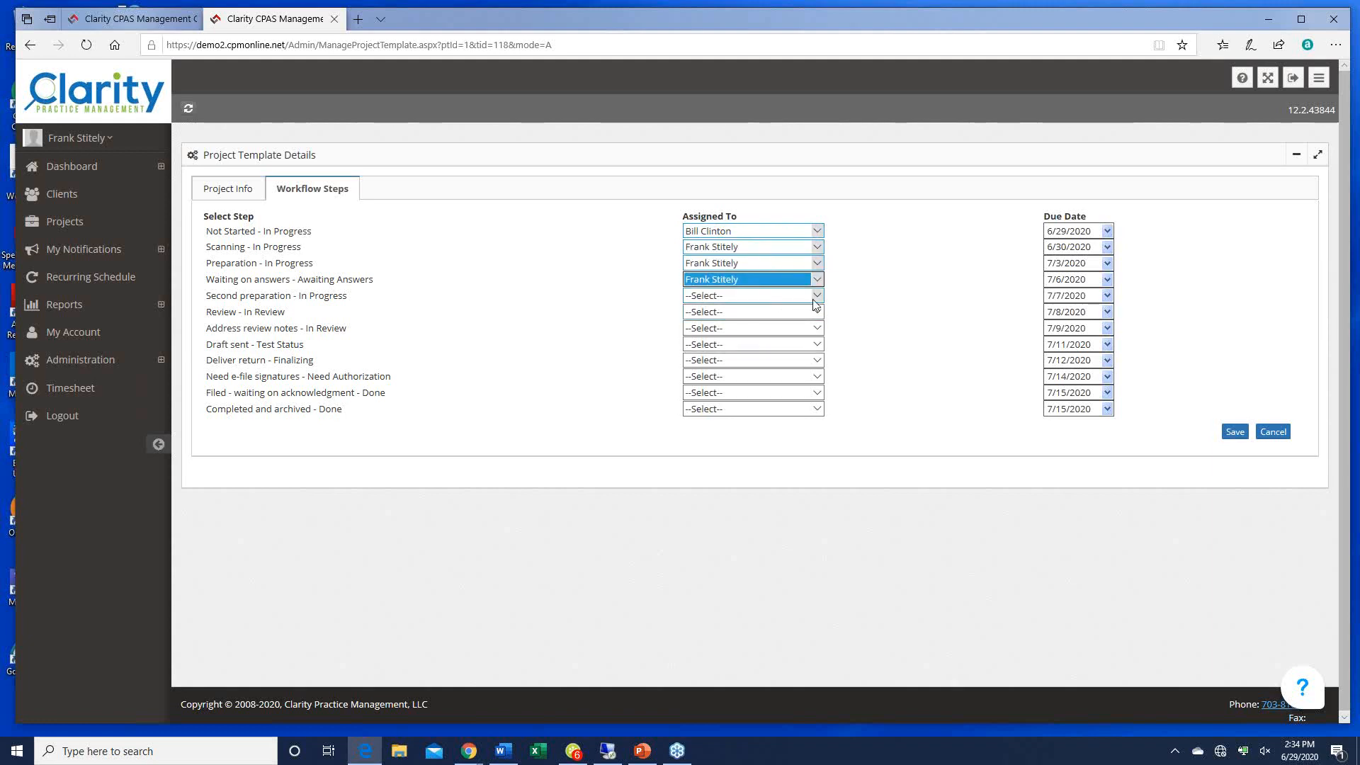
pyautogui.click(816, 297)
pyautogui.click(723, 321)
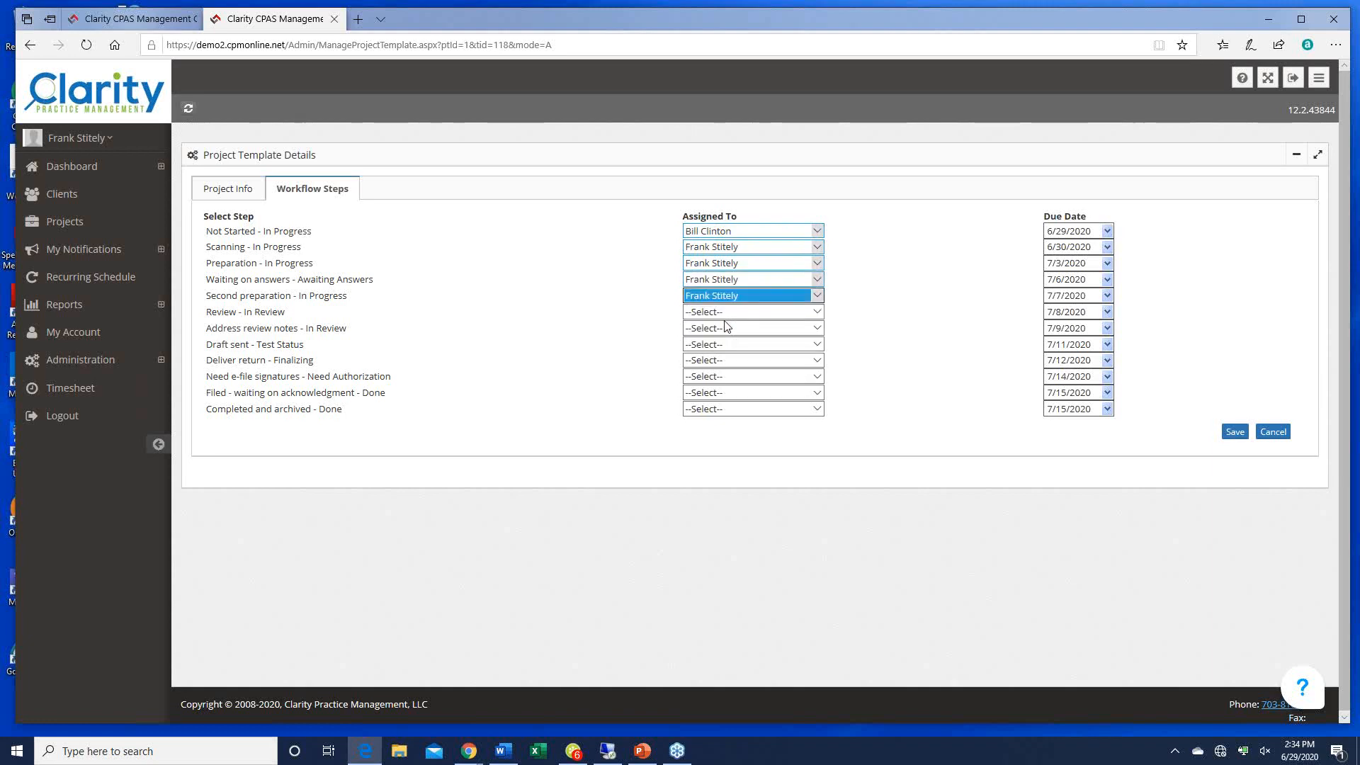
pyautogui.click(816, 312)
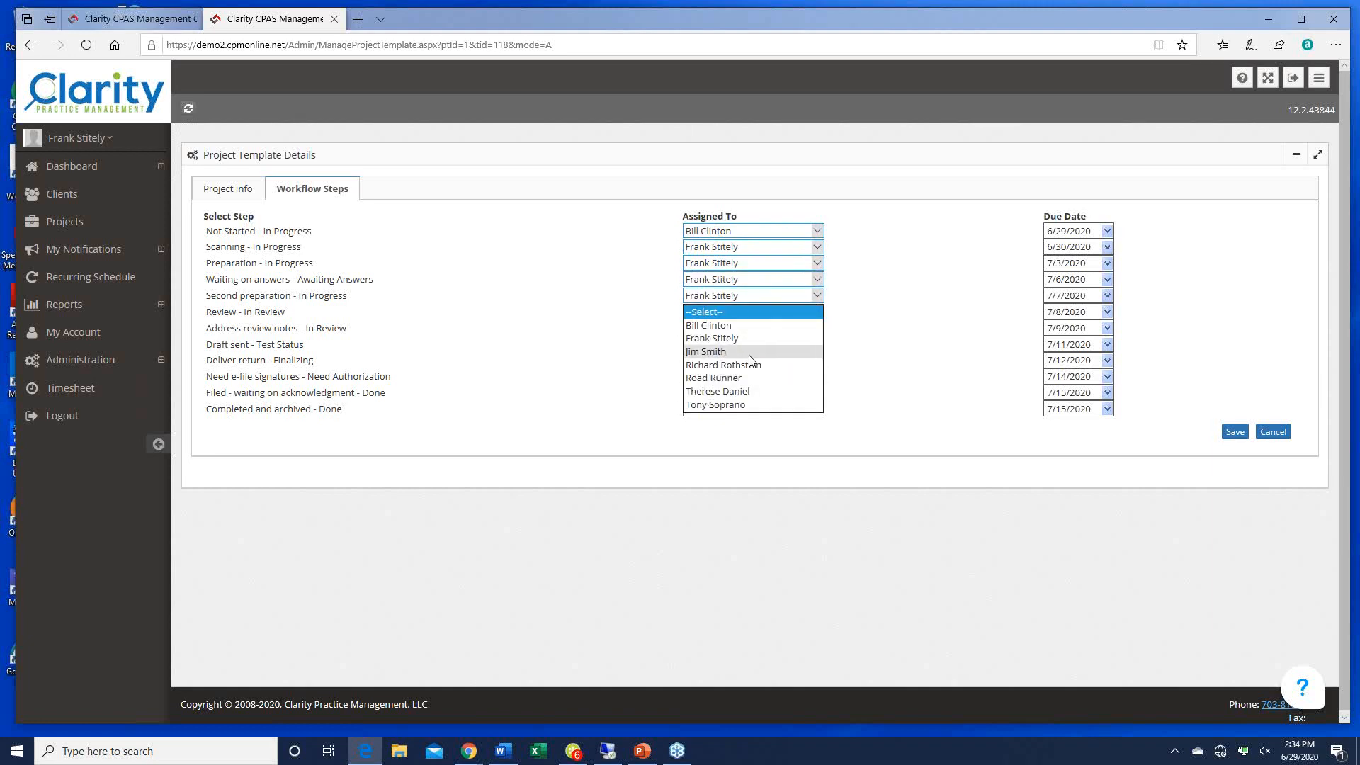
pyautogui.click(751, 365)
# Step: Assign staff to Address review notes through Completed and archived, then save the assignments
pyautogui.click(816, 328)
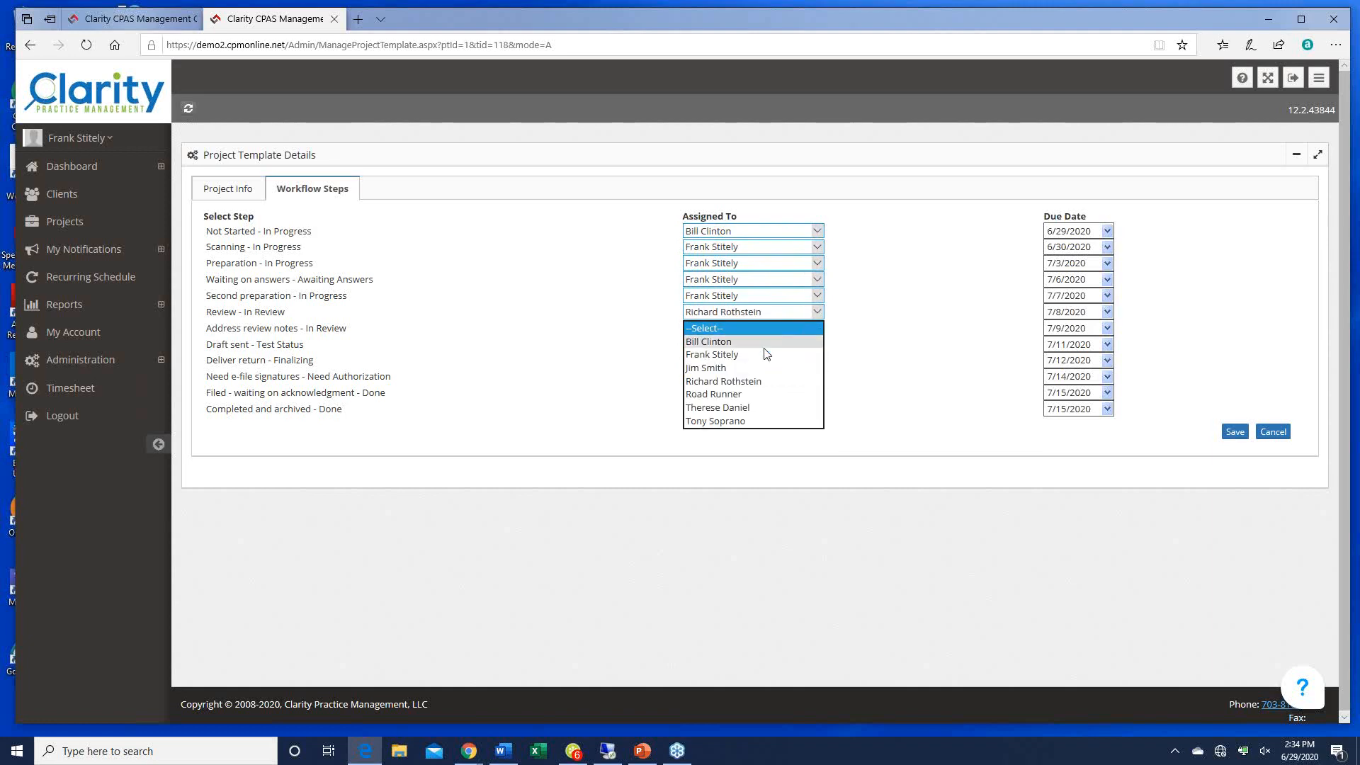
pyautogui.click(733, 394)
pyautogui.click(816, 328)
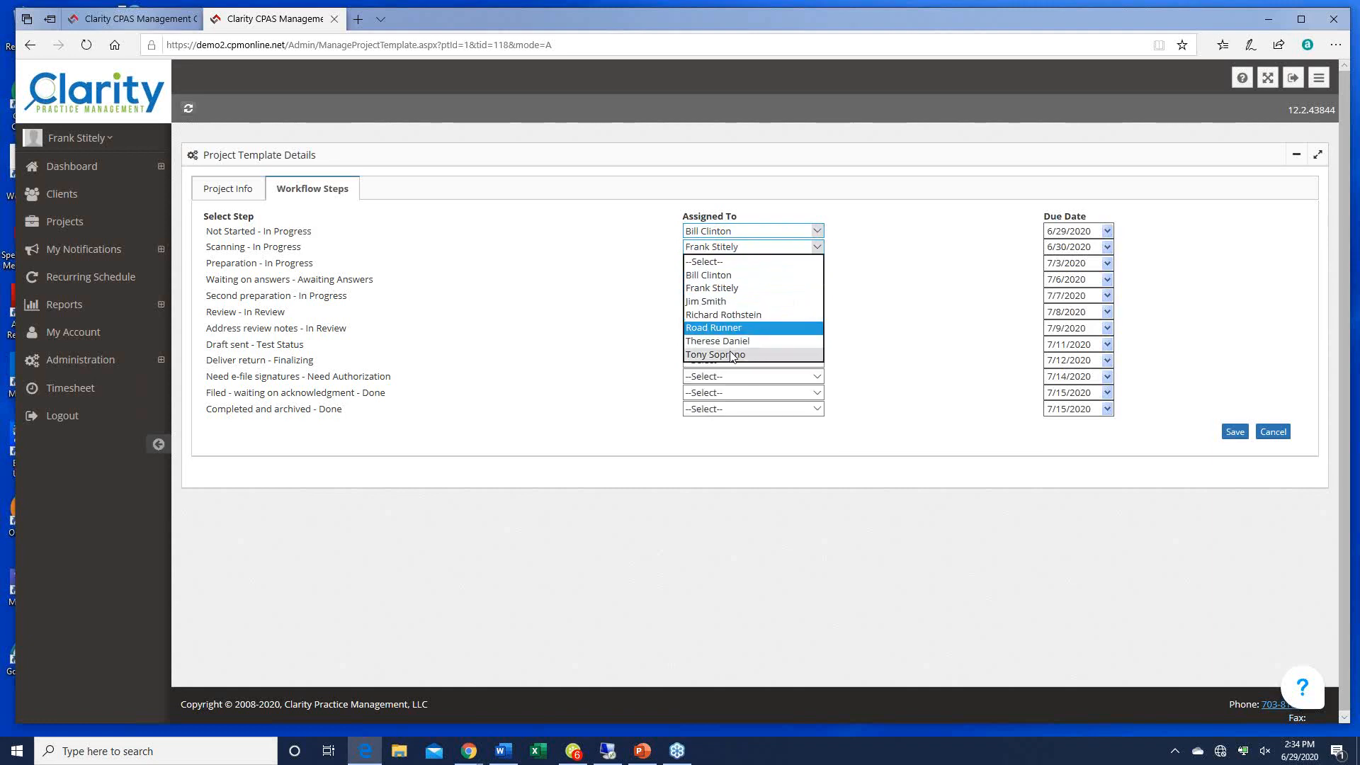
pyautogui.click(718, 340)
pyautogui.click(810, 345)
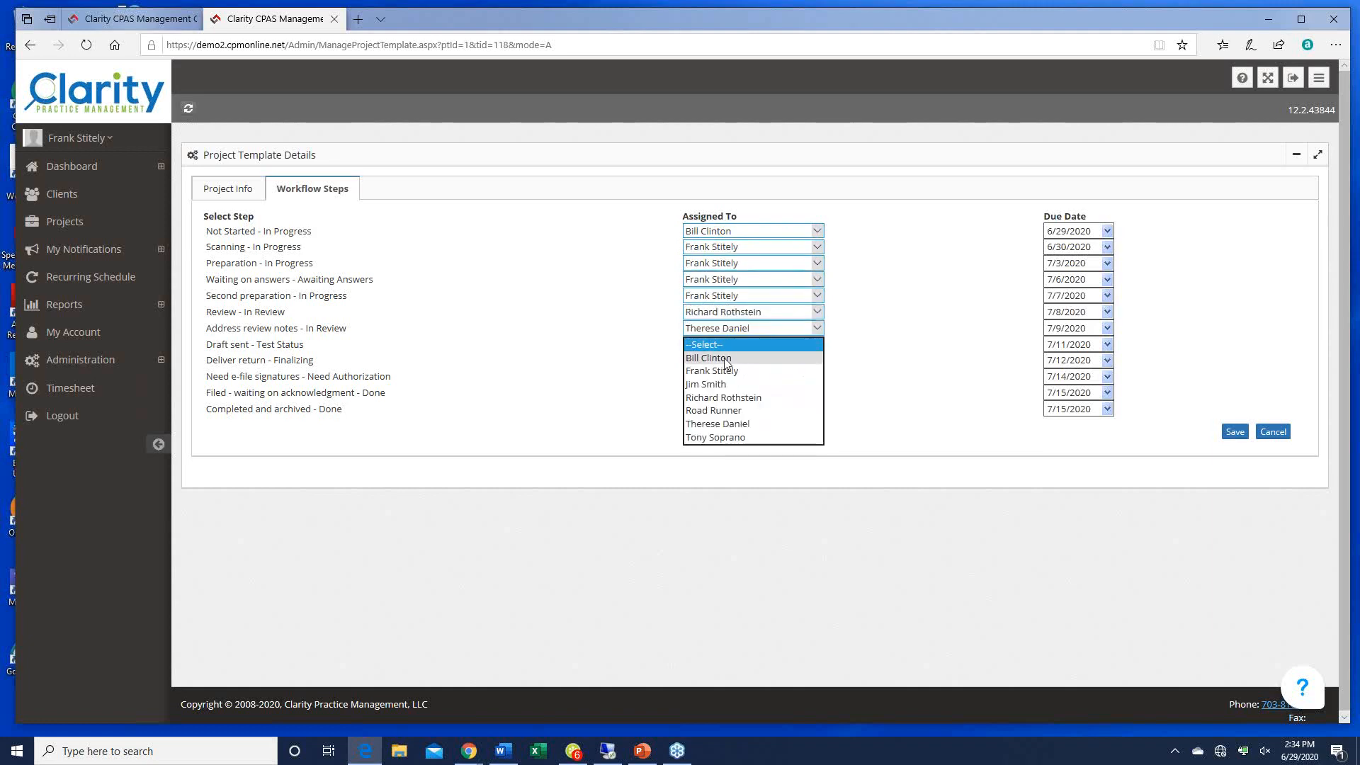
pyautogui.click(727, 359)
pyautogui.click(817, 360)
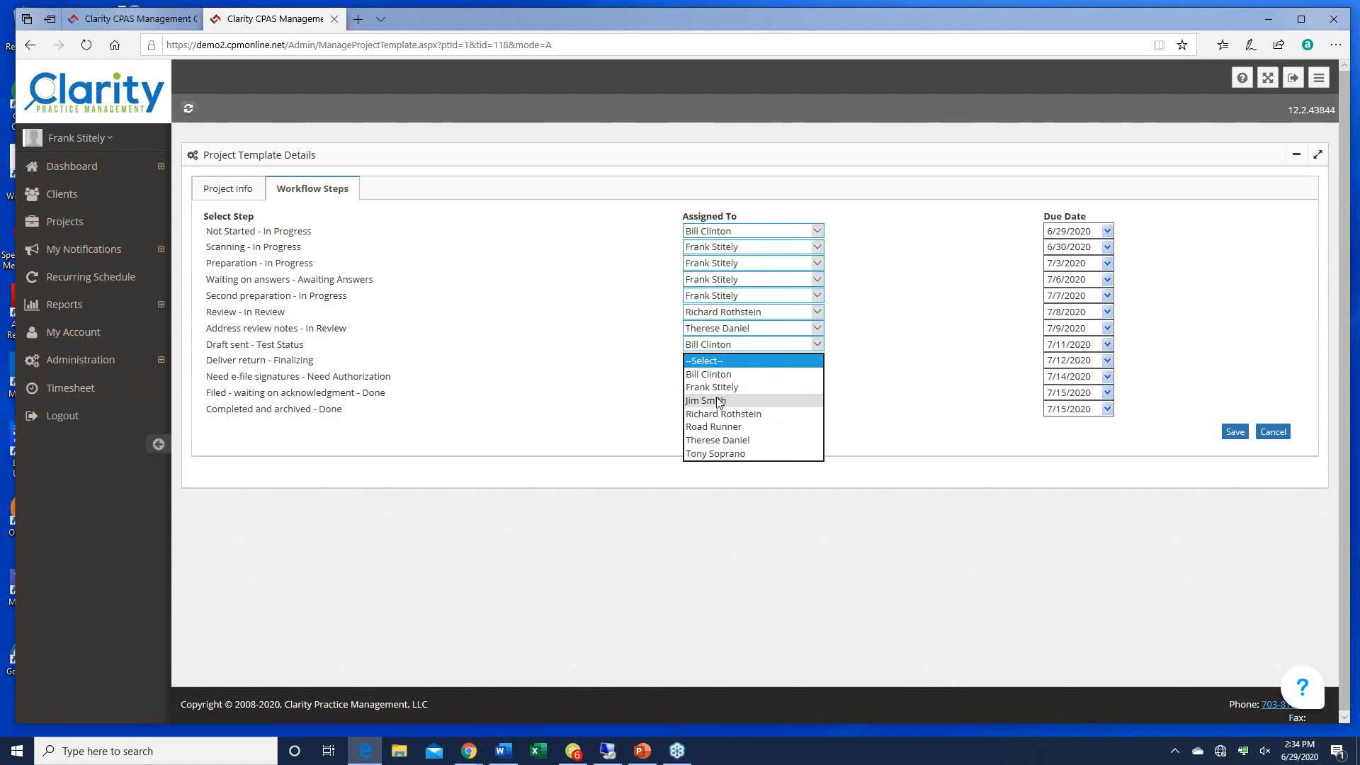
pyautogui.click(719, 401)
pyautogui.click(817, 376)
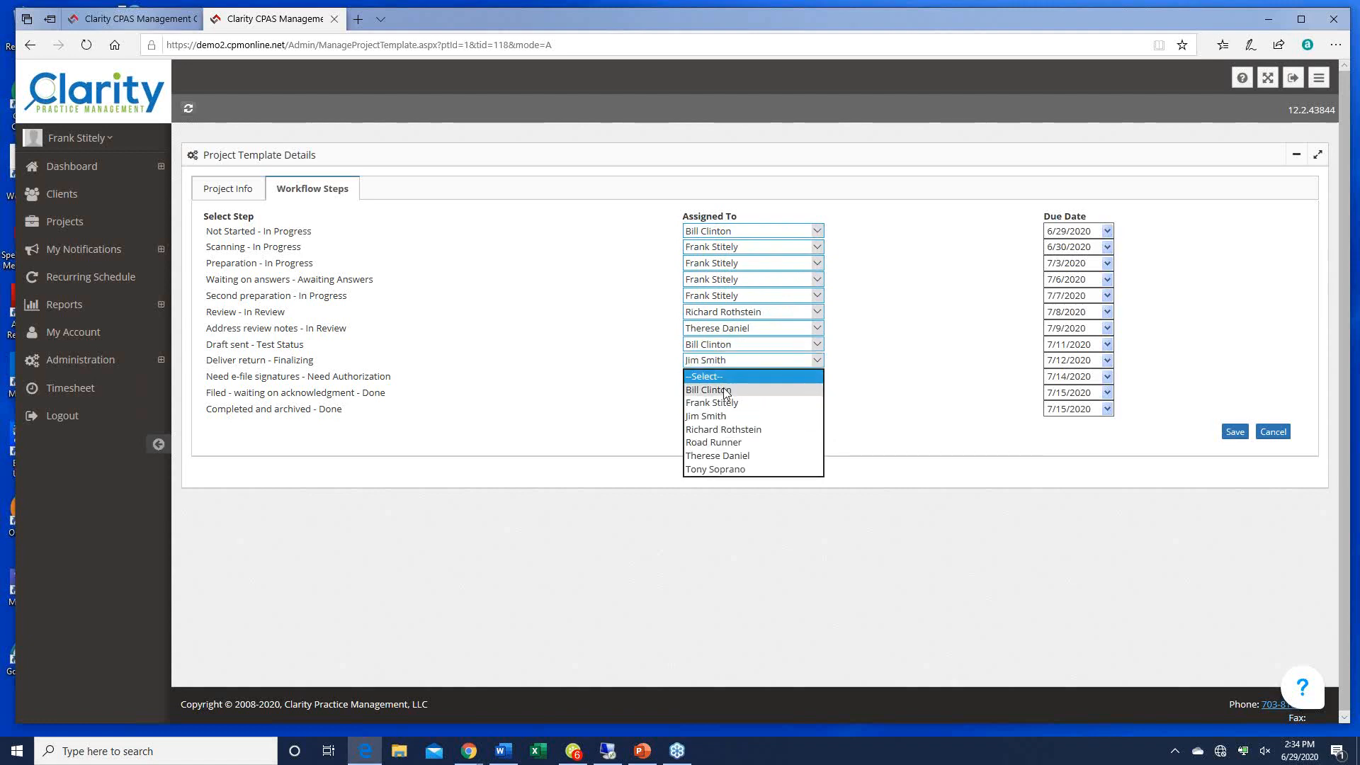
pyautogui.click(753, 391)
pyautogui.click(811, 394)
pyautogui.click(777, 406)
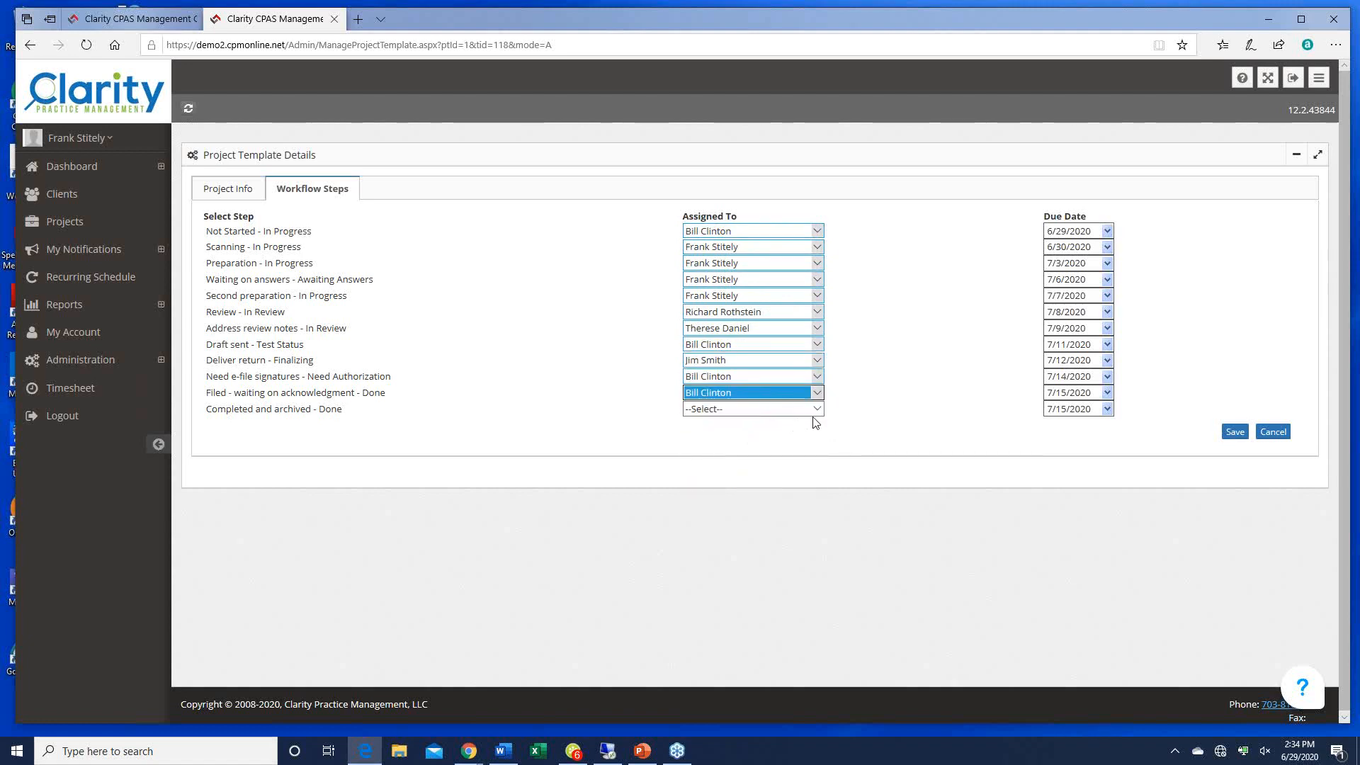
pyautogui.click(817, 410)
pyautogui.click(732, 422)
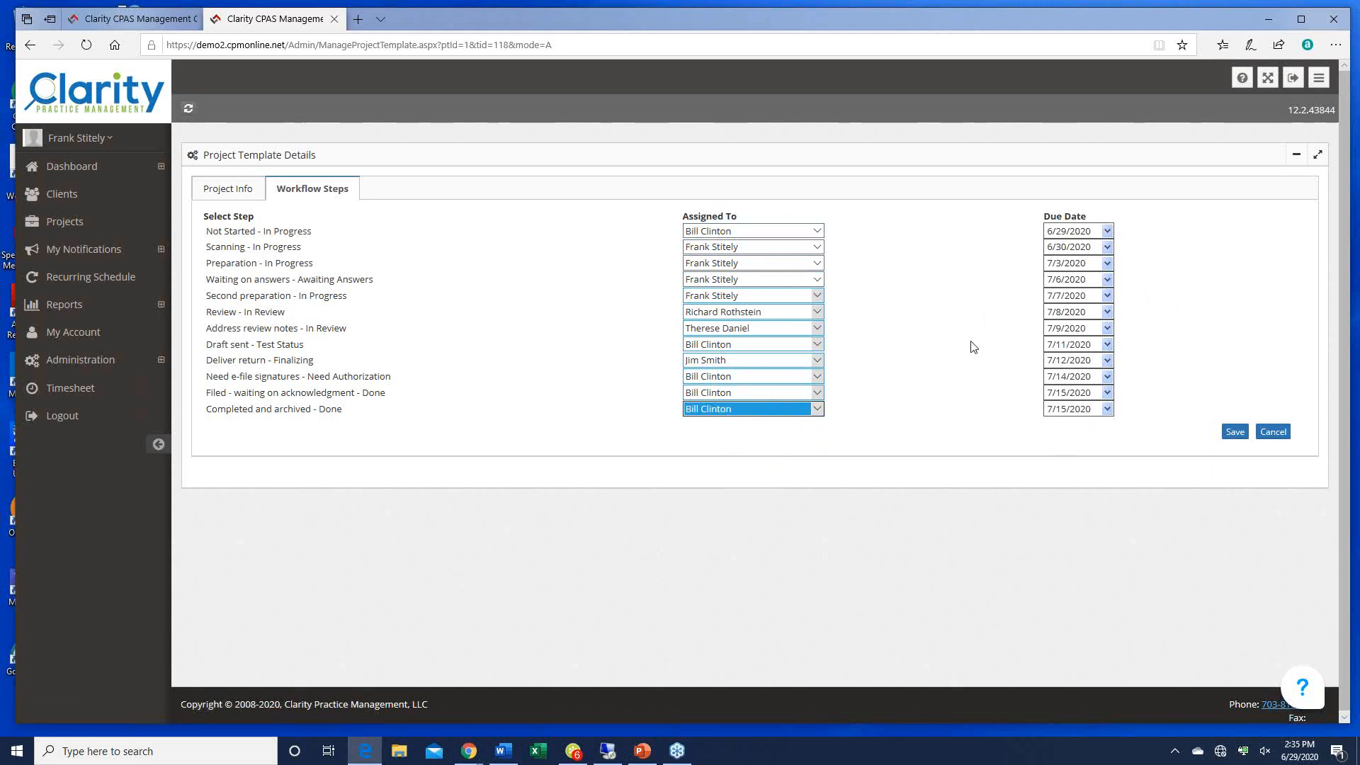
pyautogui.click(1234, 432)
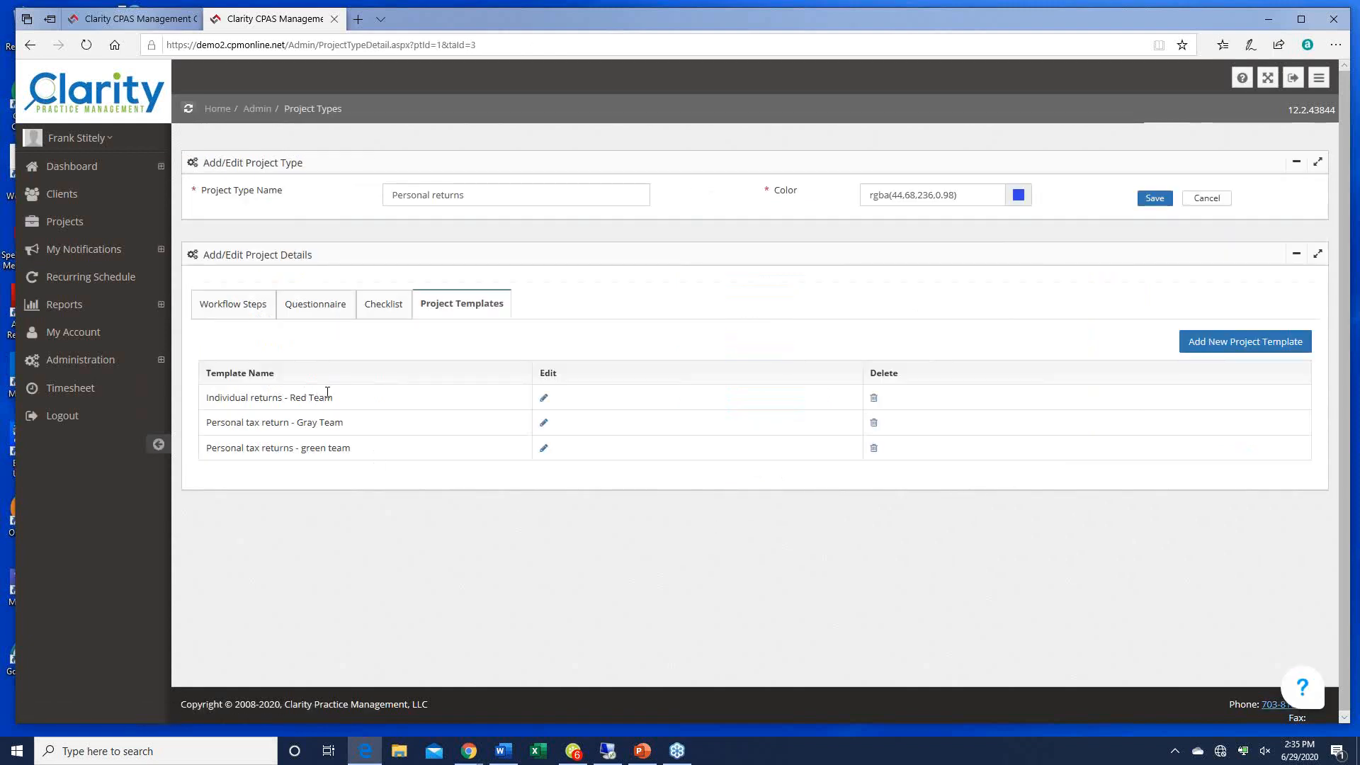
# Step: Open the shark client's details page in a new browser tab from the client search results
pyautogui.click(122, 21)
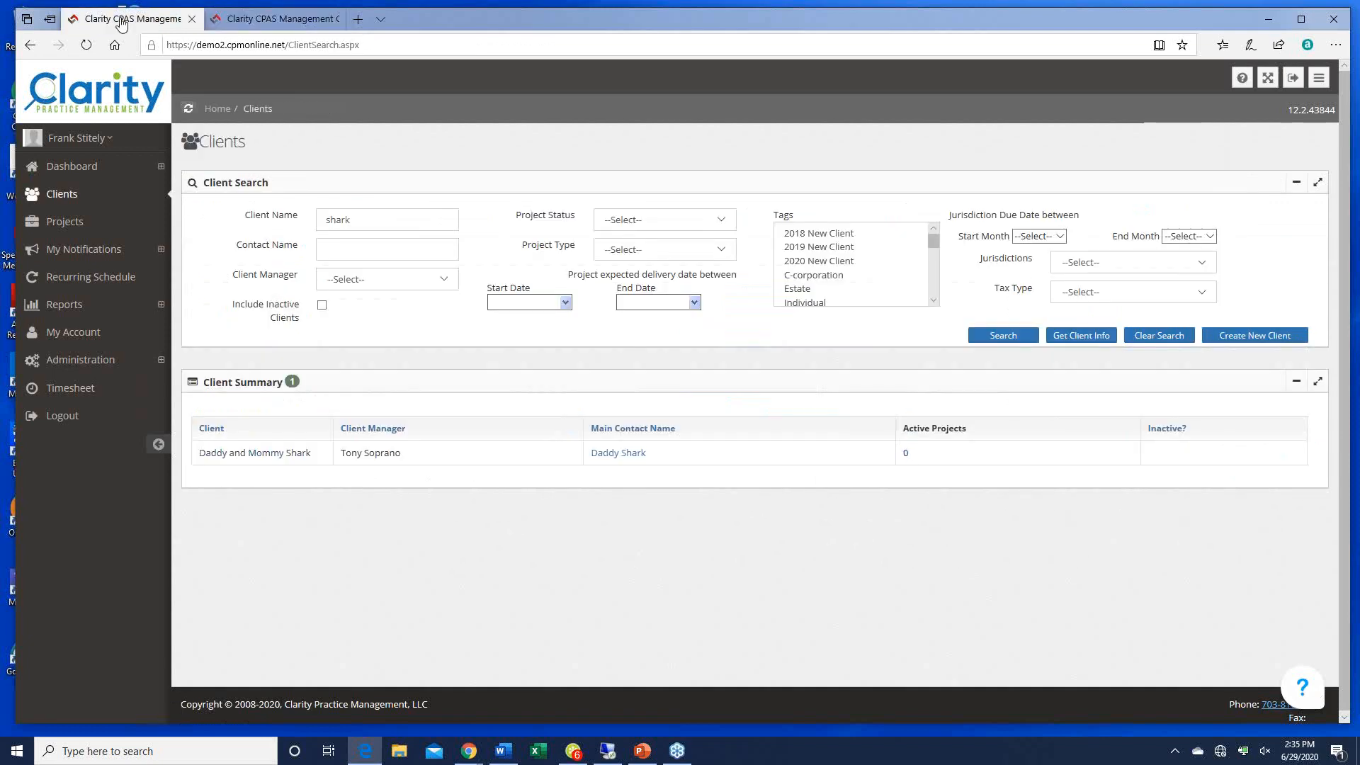
pyautogui.rightClick(262, 452)
pyautogui.click(297, 461)
pyautogui.click(417, 19)
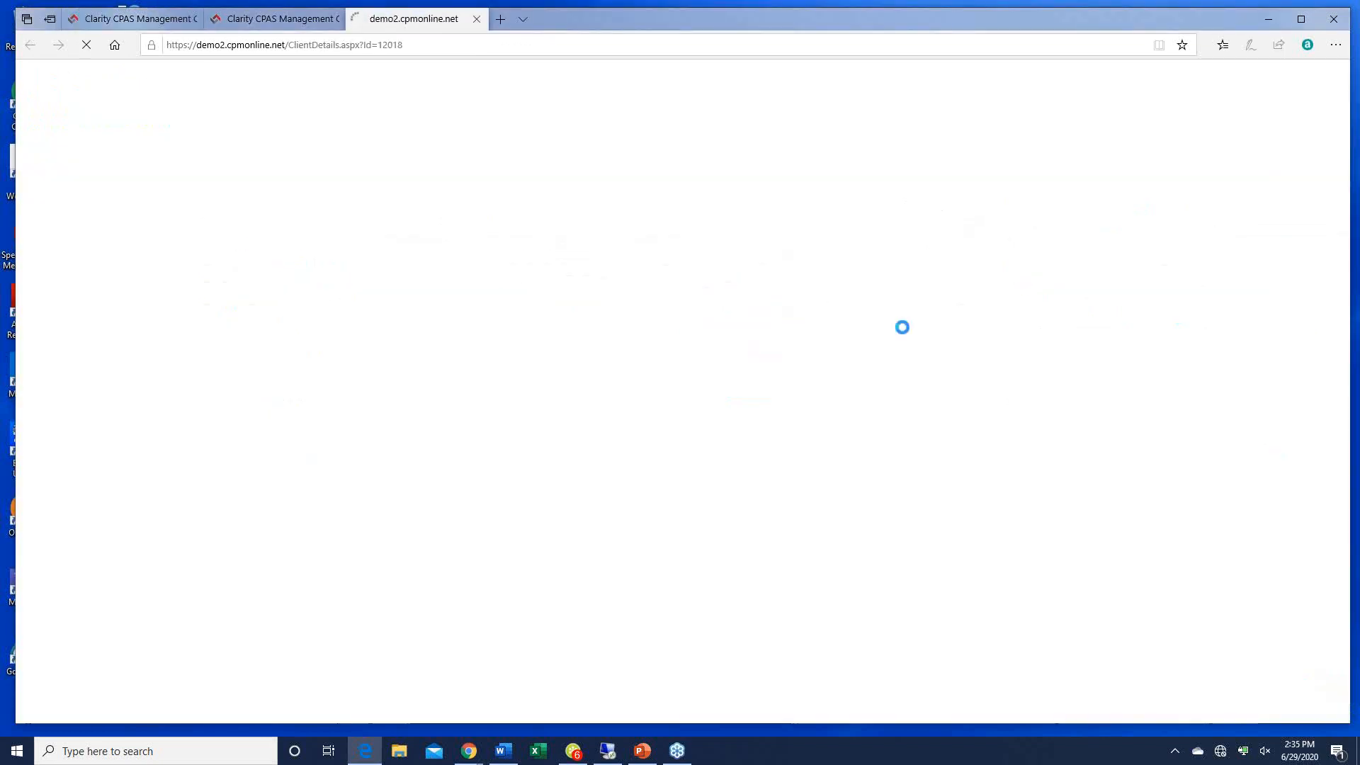
pyautogui.scroll(-5, 987, 464)
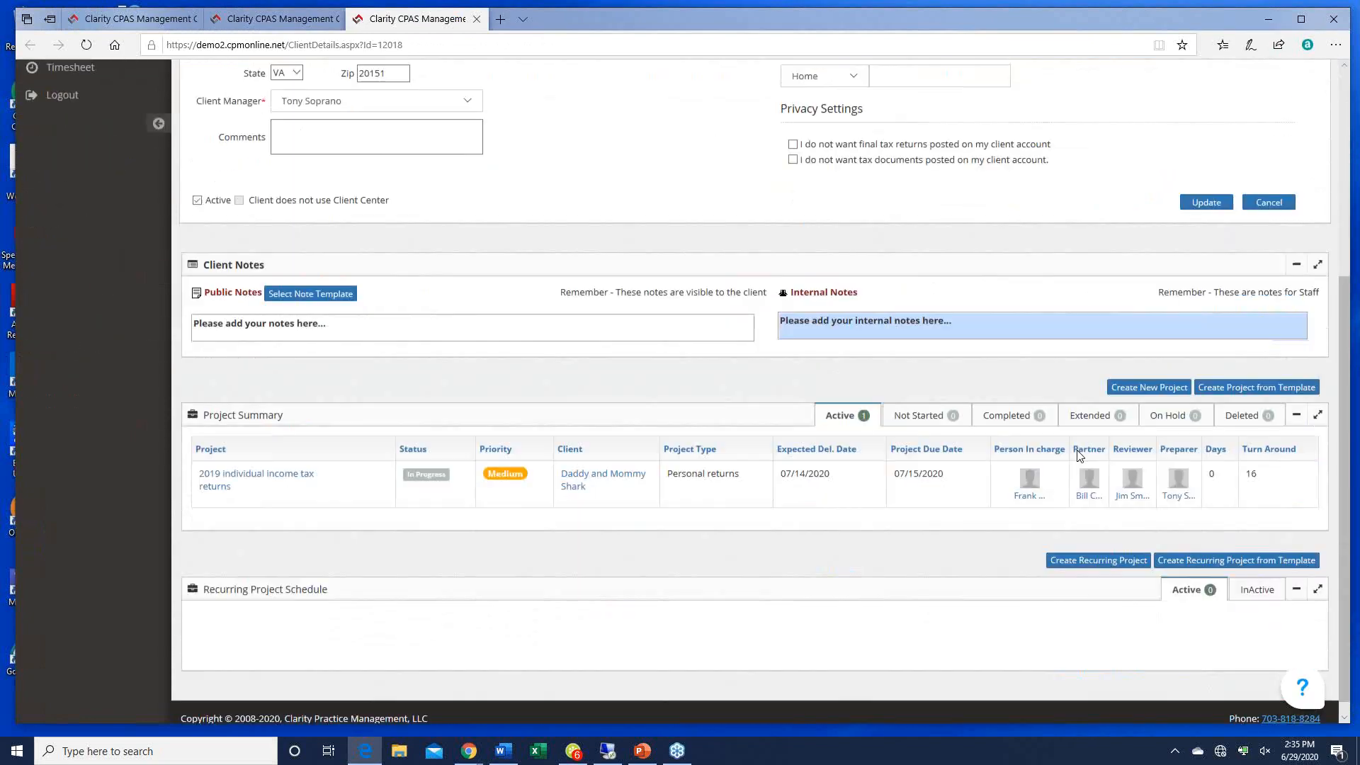
# Step: Start a project from the Individual returns - Red Team template, with due dates based on today's date
pyautogui.click(1245, 372)
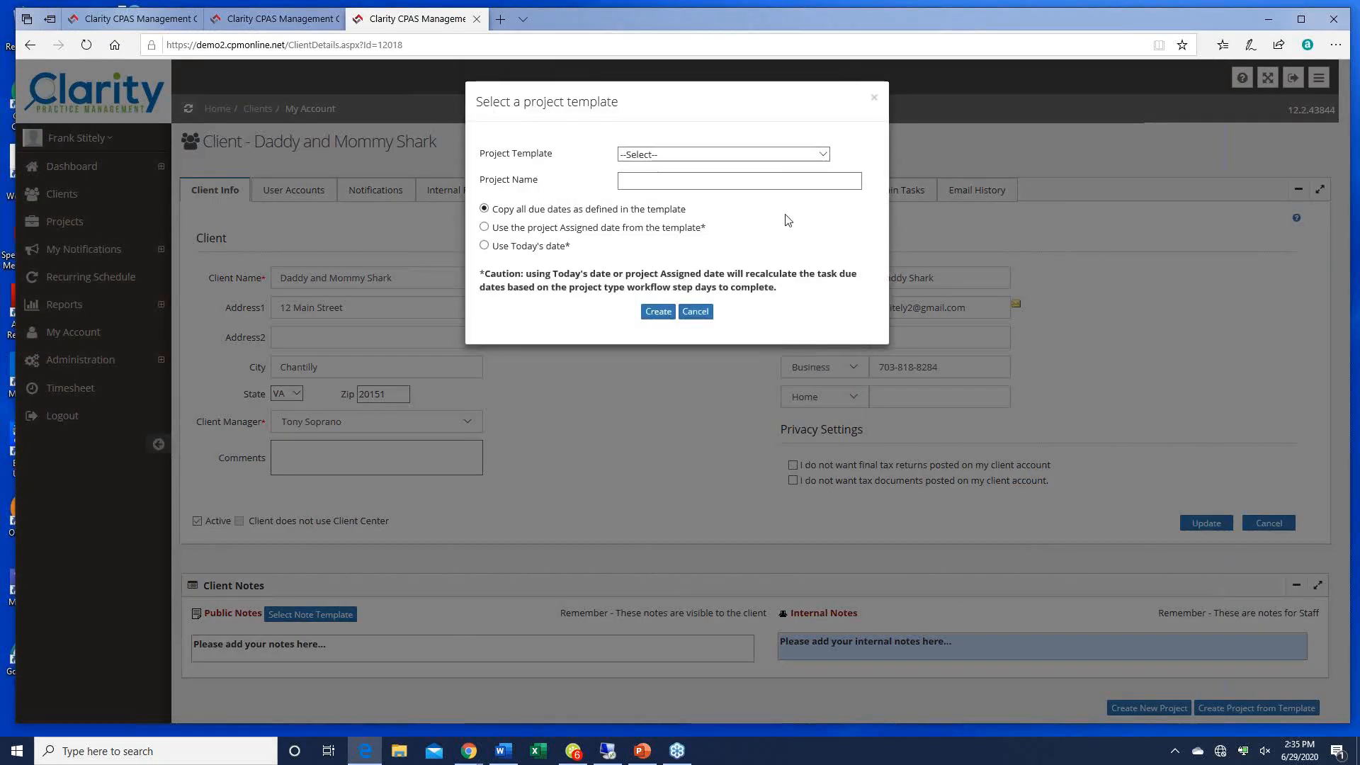
pyautogui.click(824, 155)
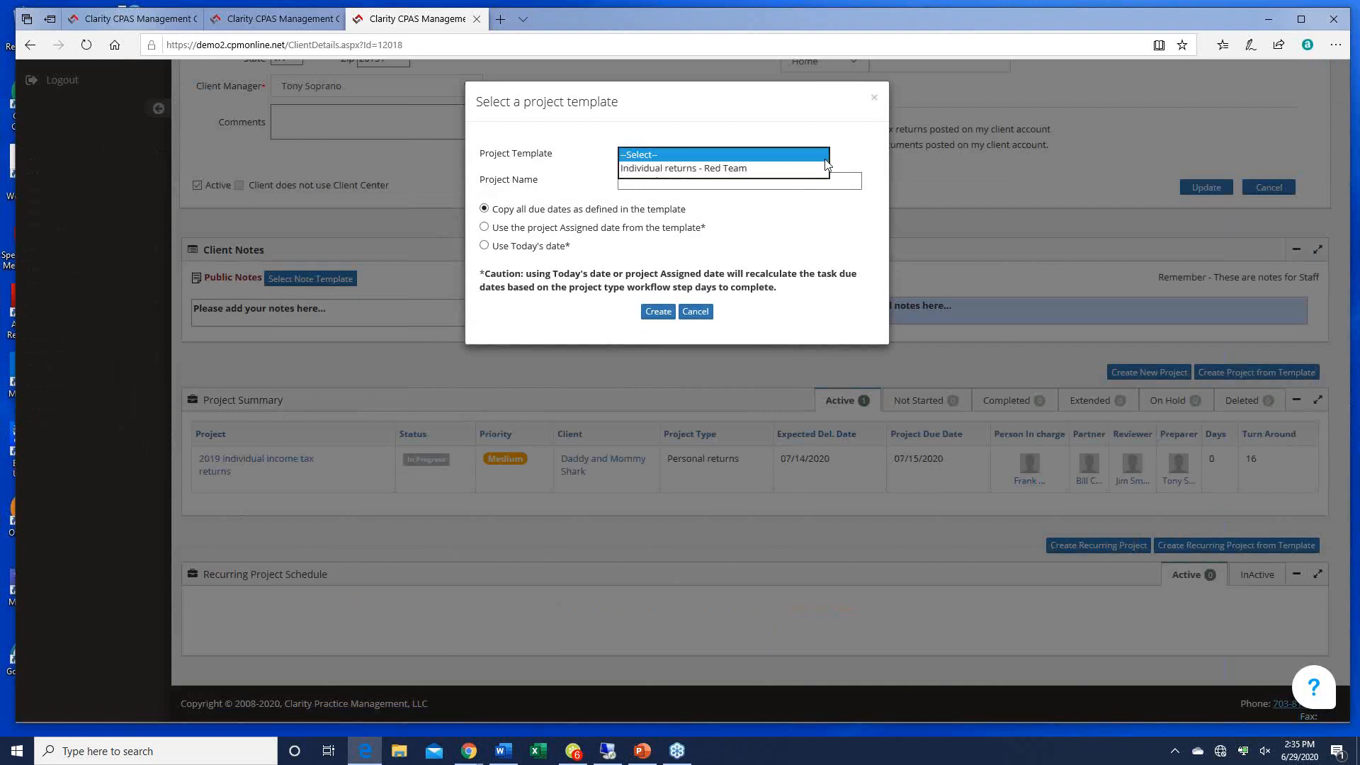
pyautogui.click(717, 168)
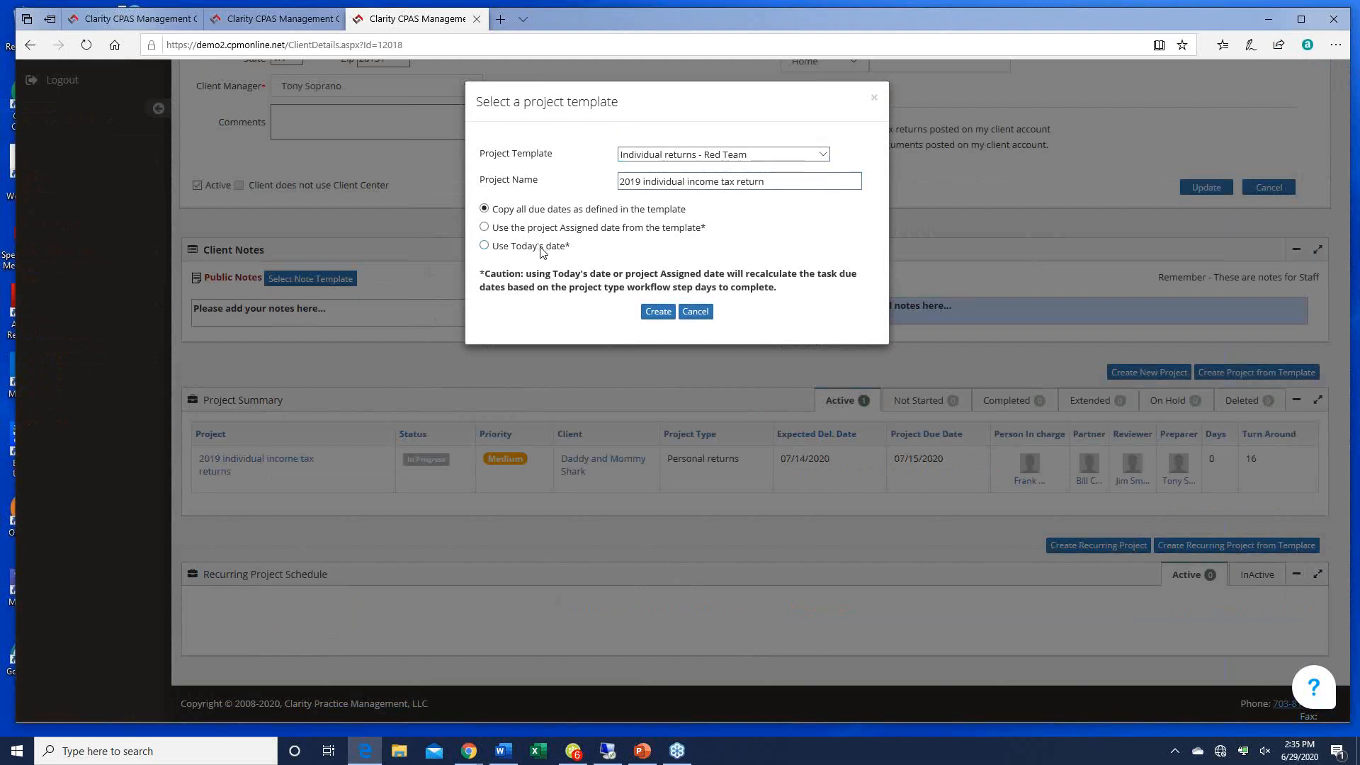
pyautogui.click(498, 248)
# Step: Create the 2019 individual tax return project, review its workflow steps, Q & A and checklist, then close its tab
pyautogui.click(658, 311)
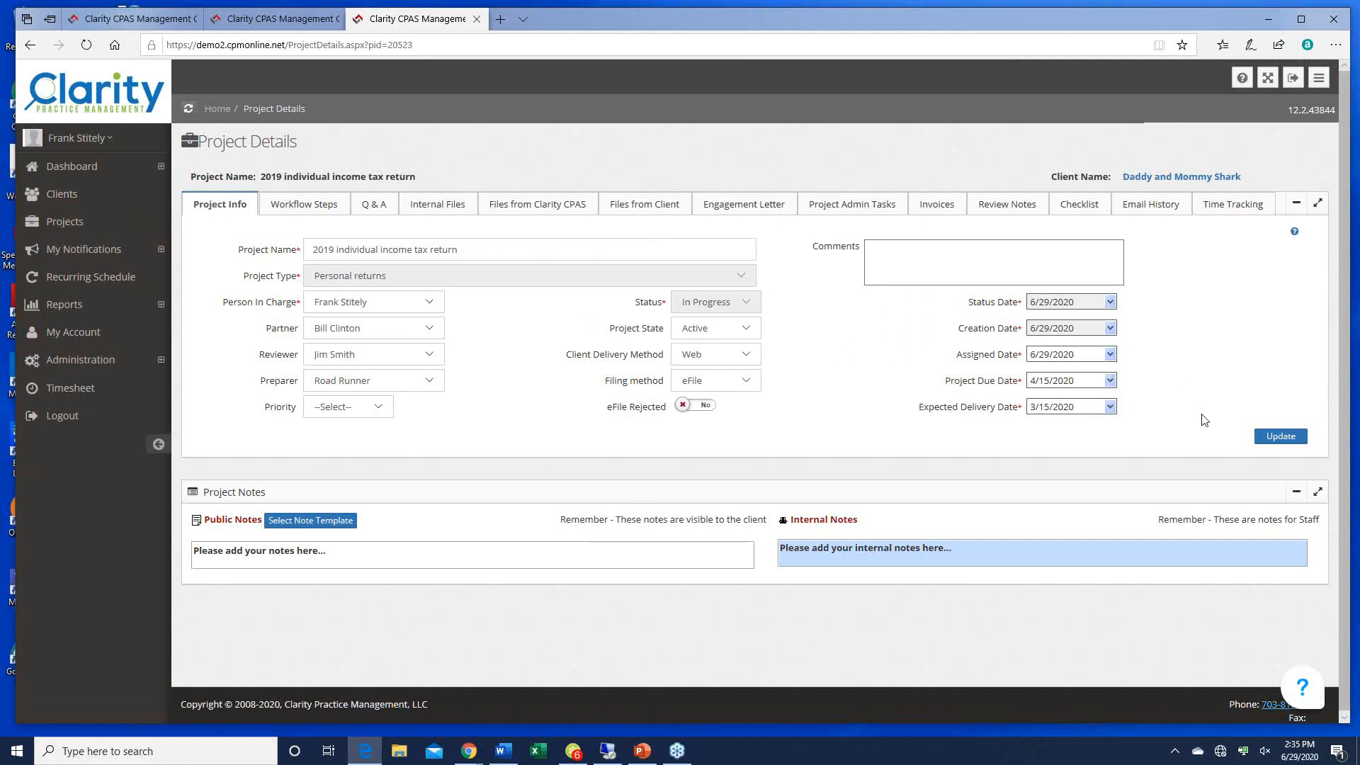
pyautogui.click(303, 205)
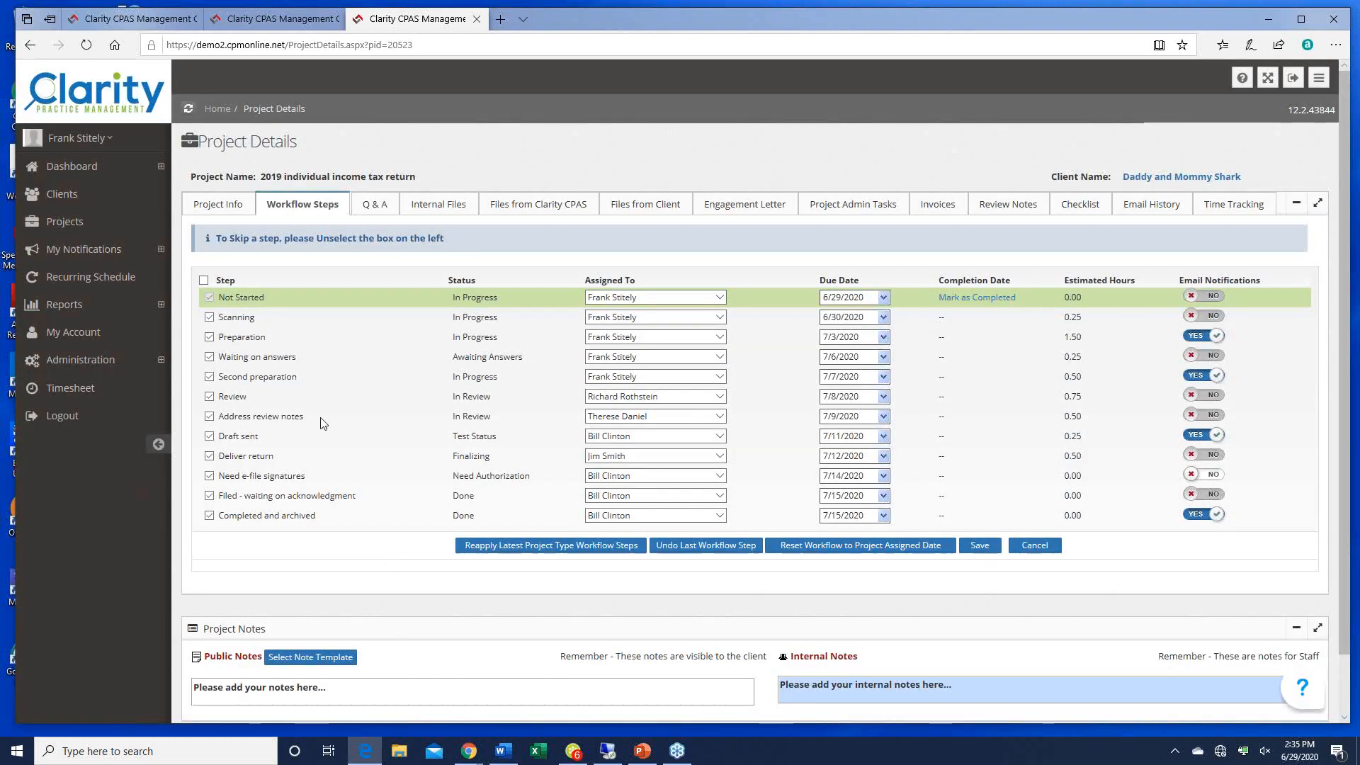
pyautogui.click(375, 207)
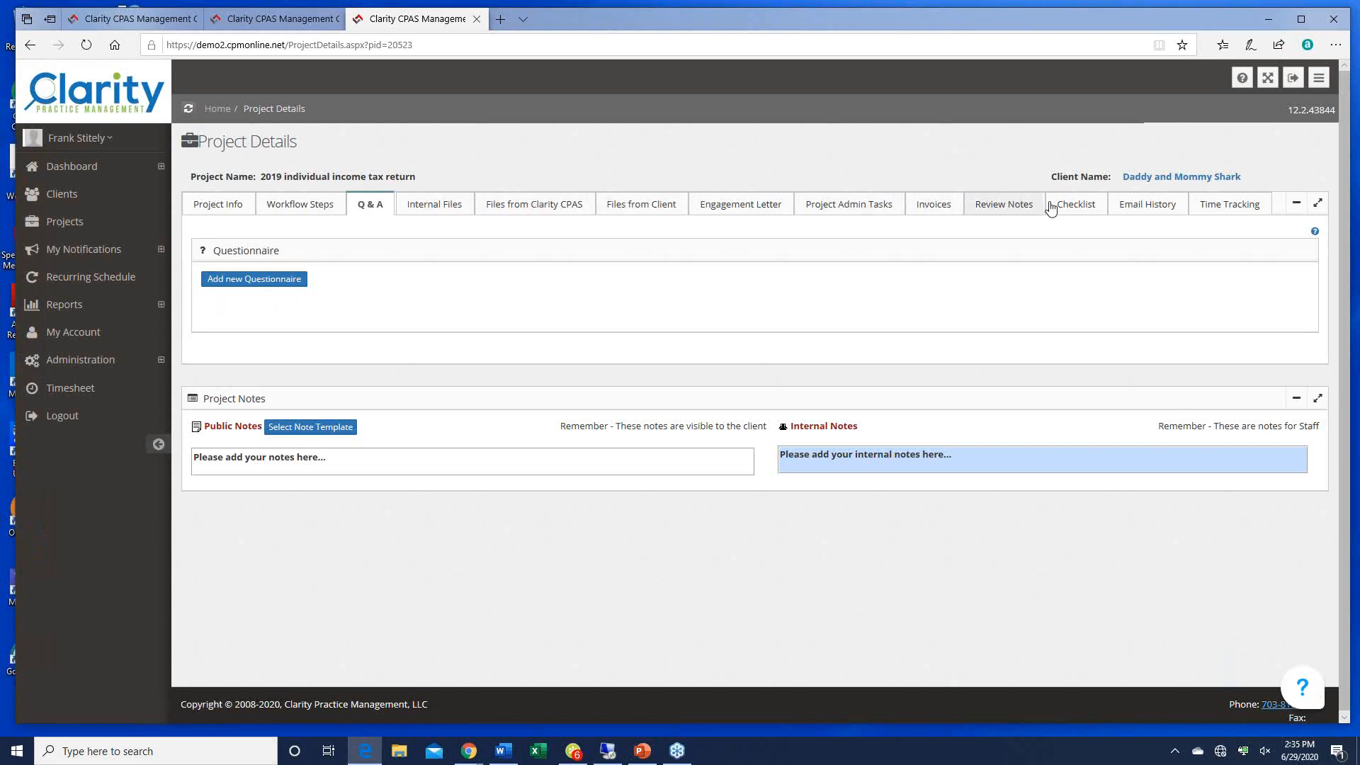
pyautogui.click(1082, 205)
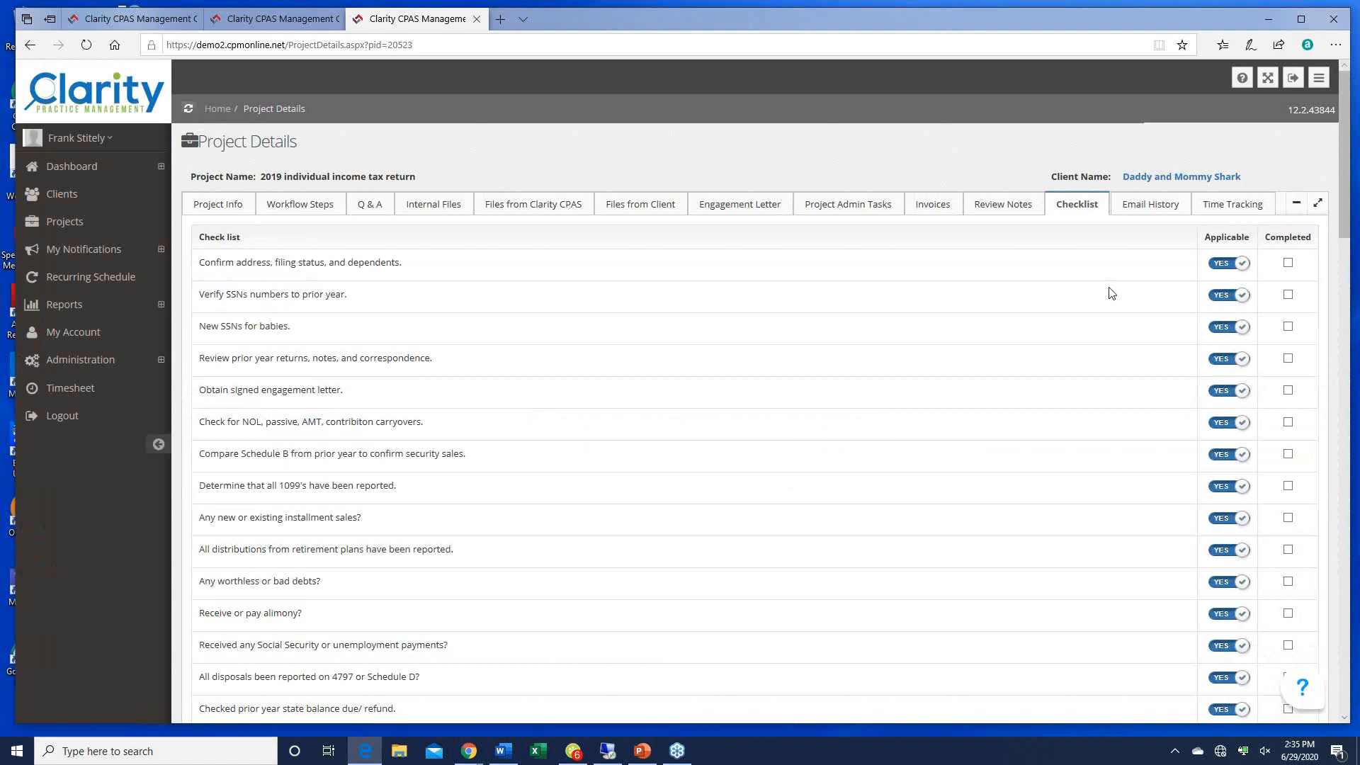
pyautogui.click(476, 19)
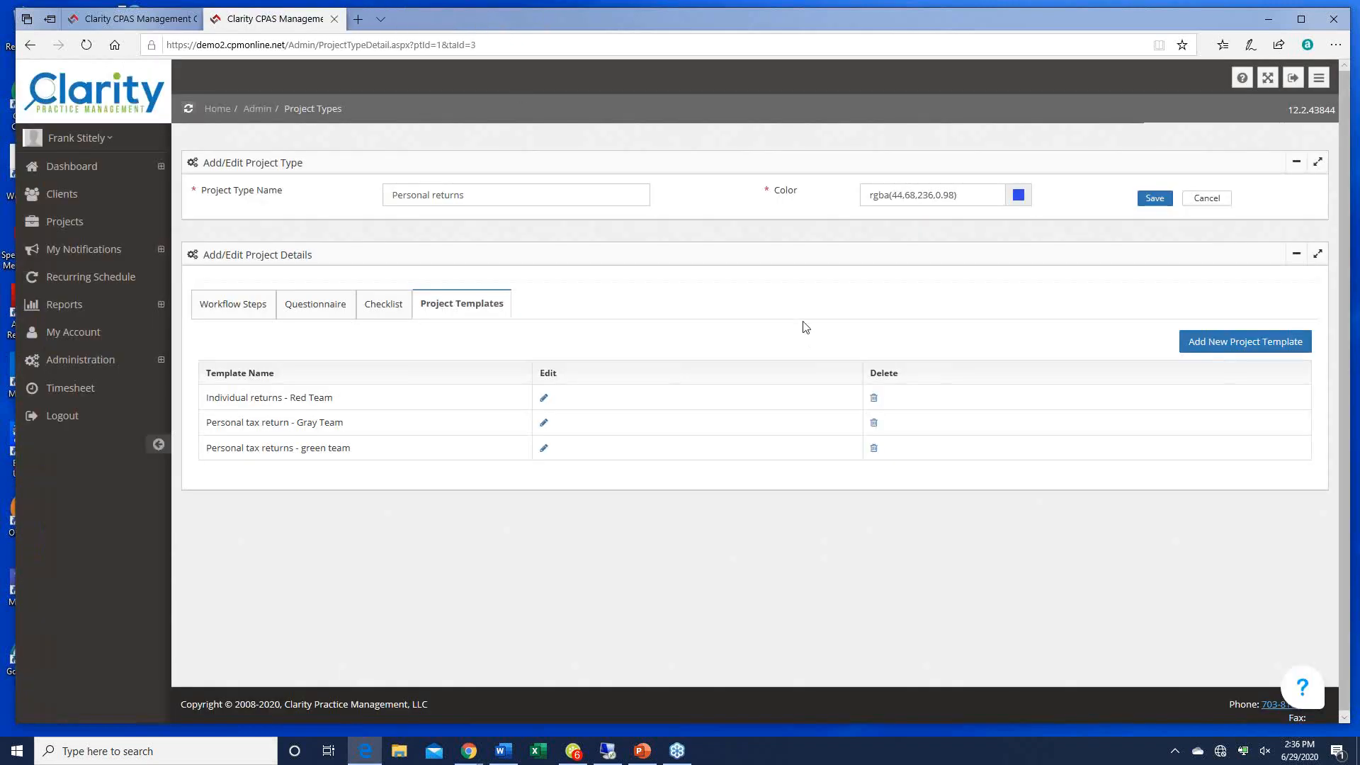
# Step: Go from the Personal returns workflow steps to Administration > Projects > Project Types
pyautogui.click(241, 304)
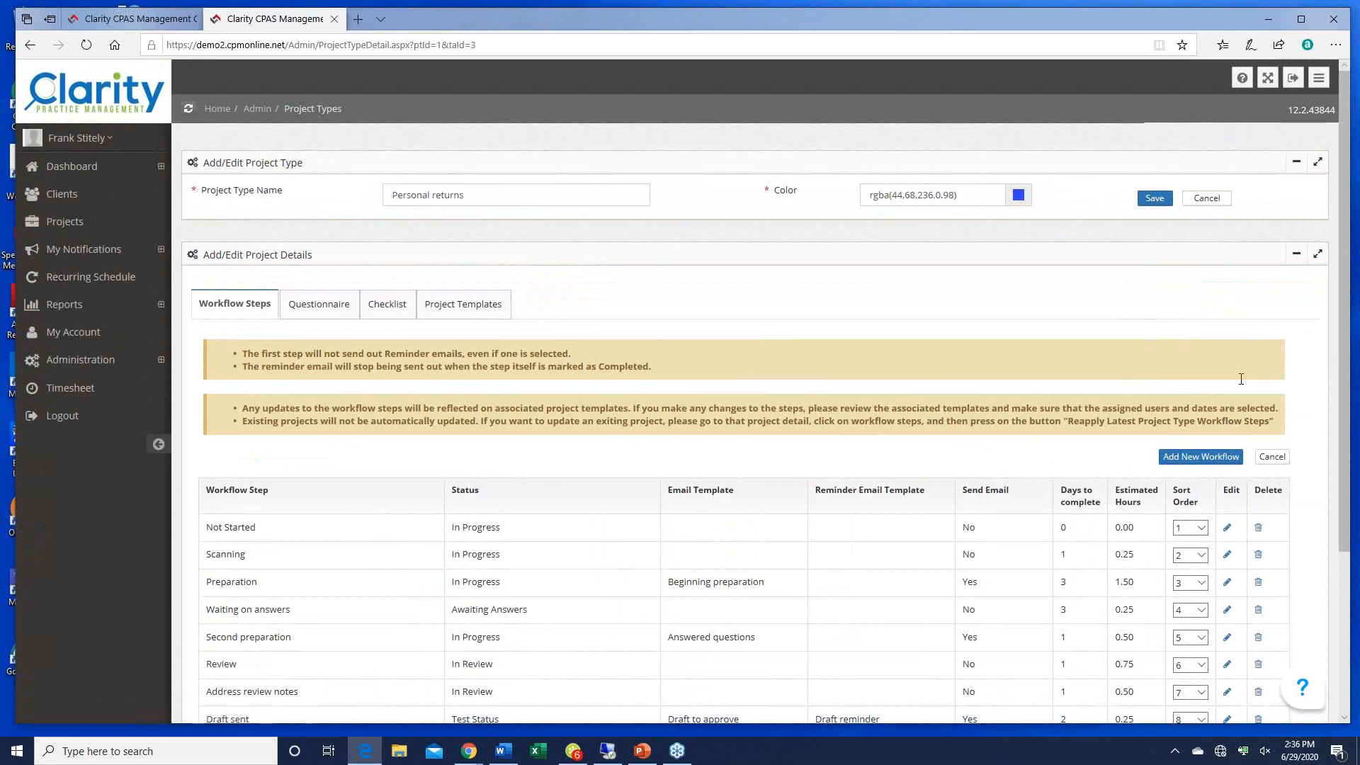
pyautogui.click(82, 364)
pyautogui.click(83, 485)
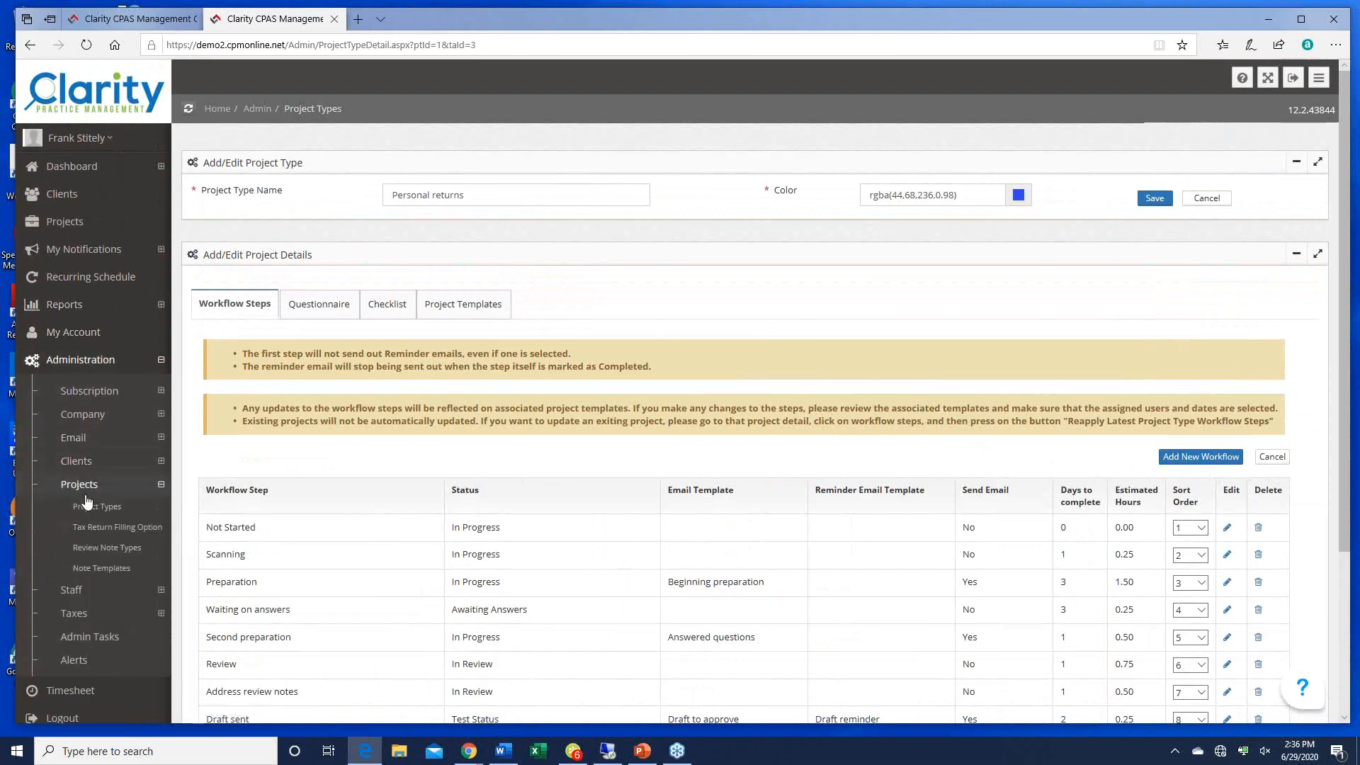
pyautogui.click(87, 507)
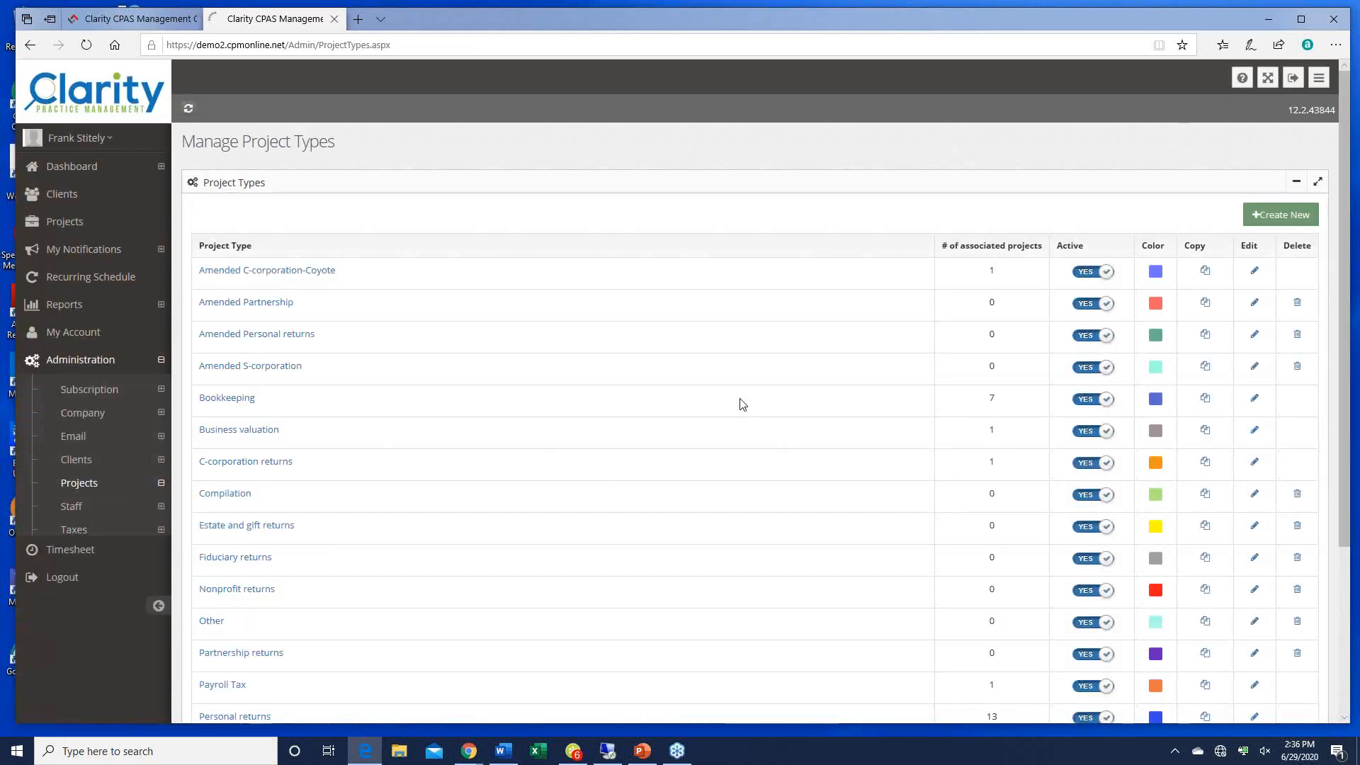
# Step: Create the 'Client on boarding' project type in colour #000000 and open its details page
pyautogui.click(1279, 214)
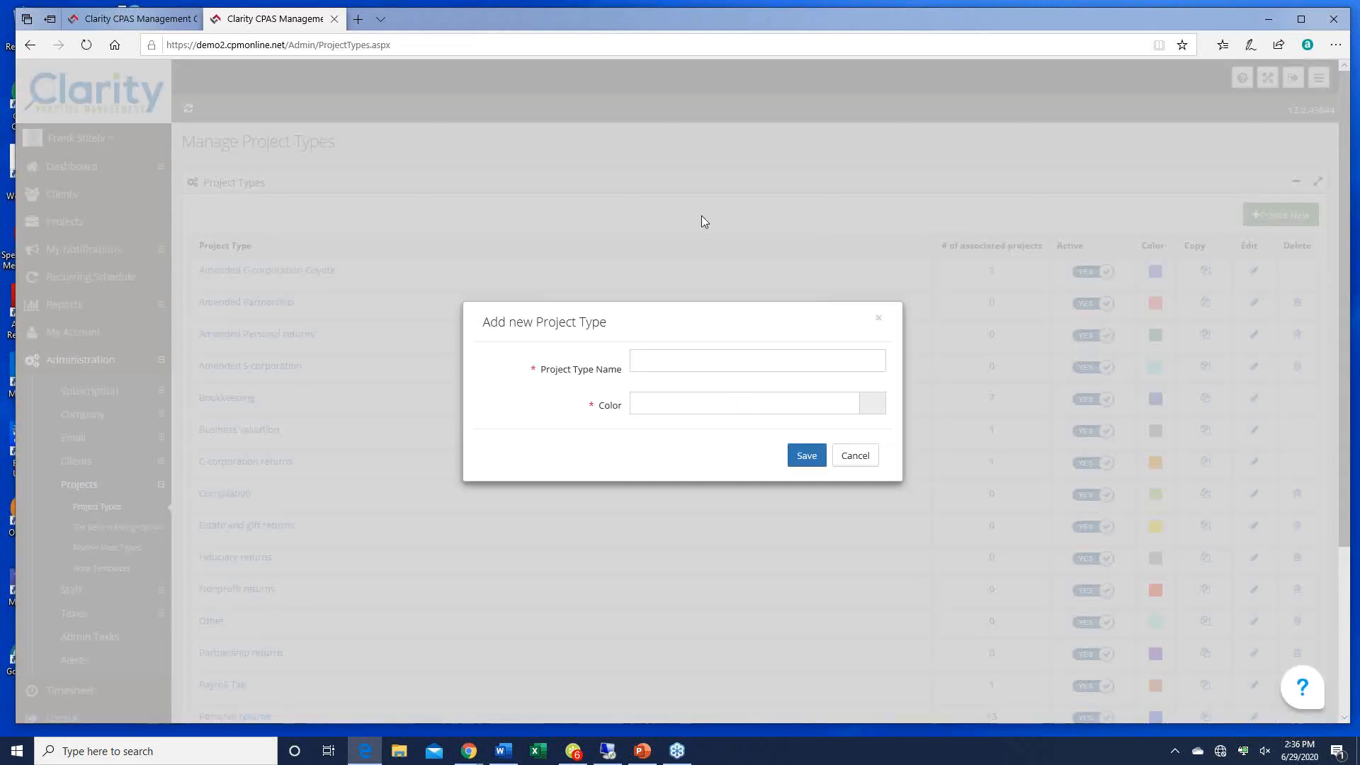
pyautogui.click(744, 358)
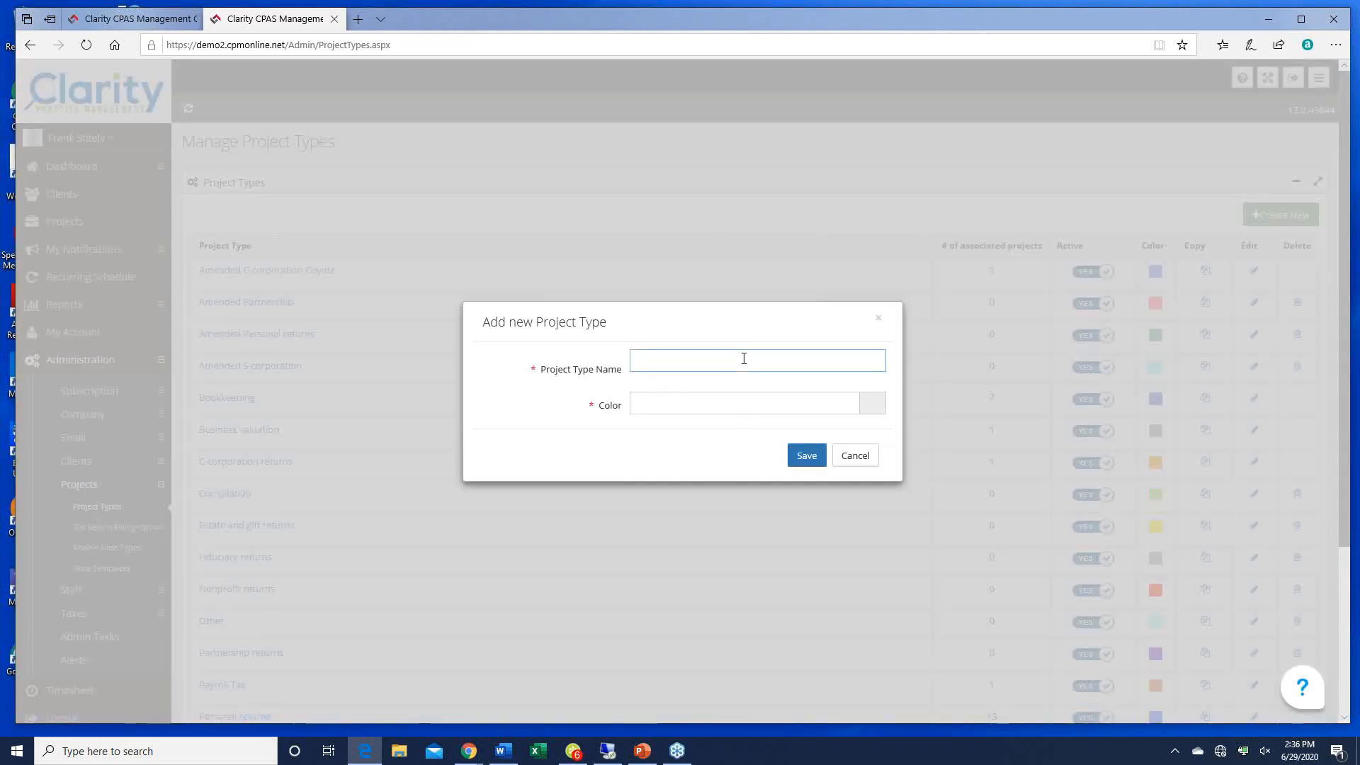
pyautogui.write('Client on boarding')
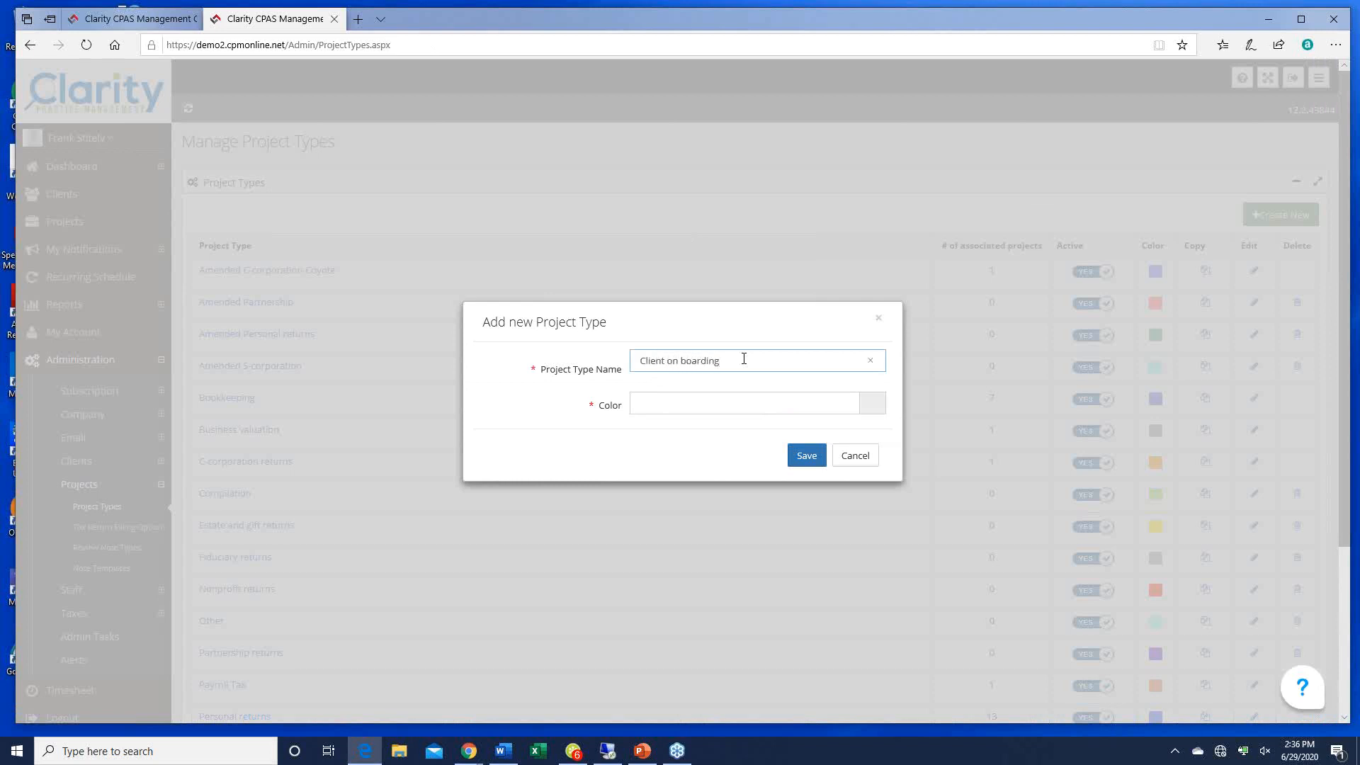
pyautogui.click(873, 410)
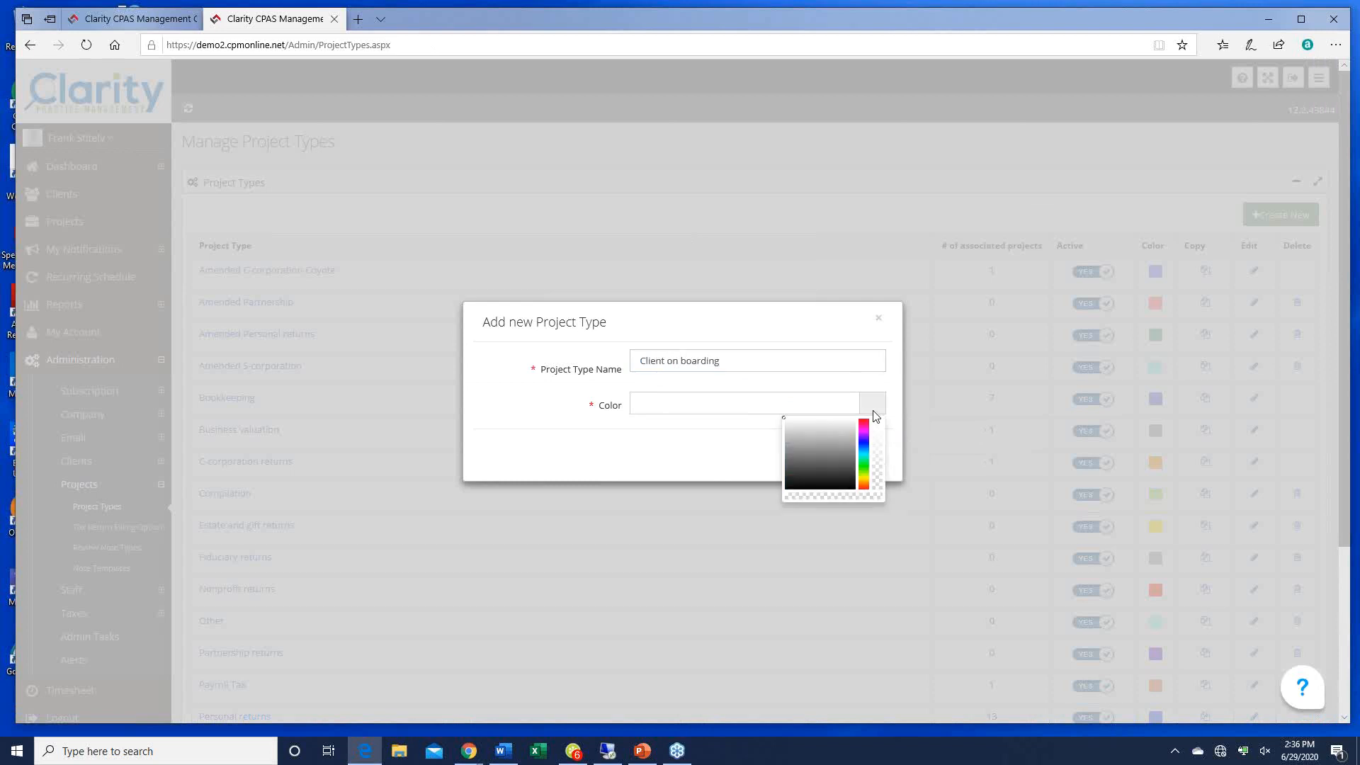
pyautogui.click(865, 443)
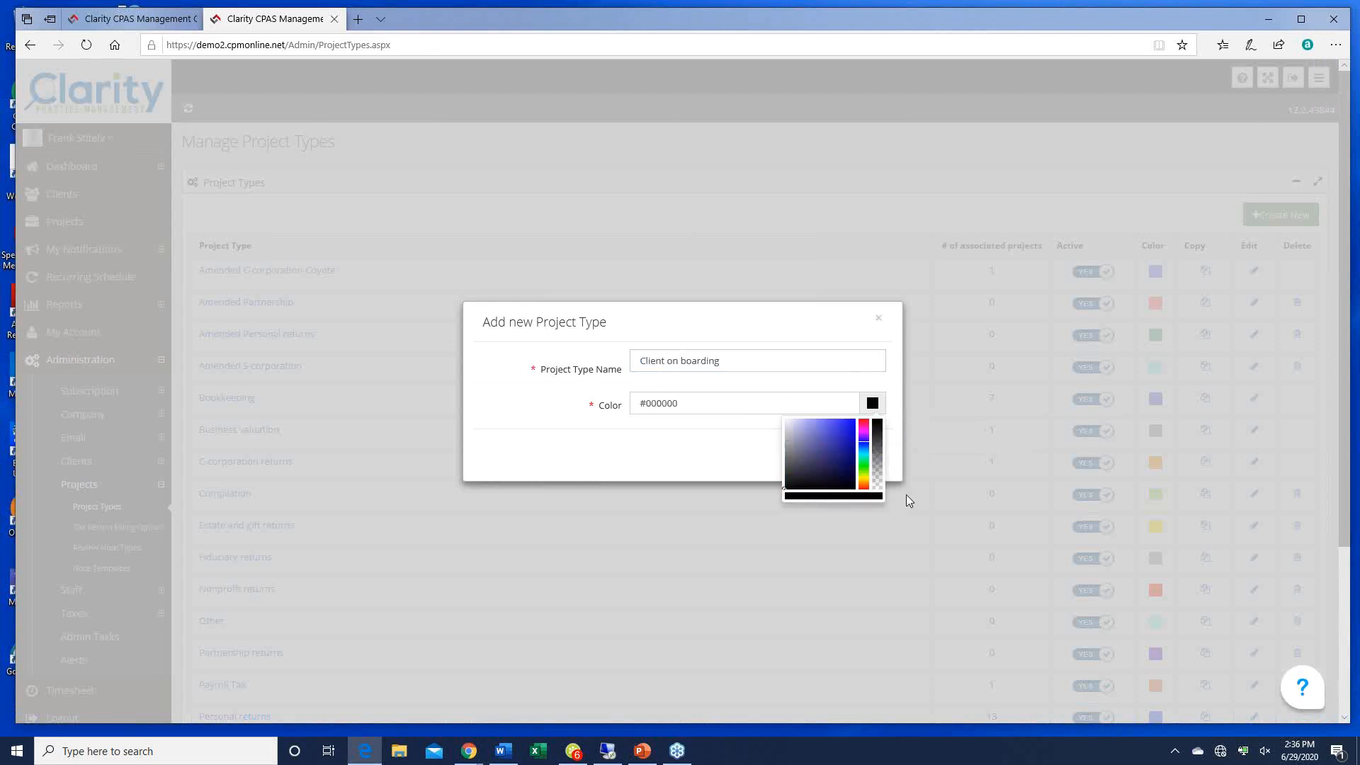
pyautogui.click(659, 455)
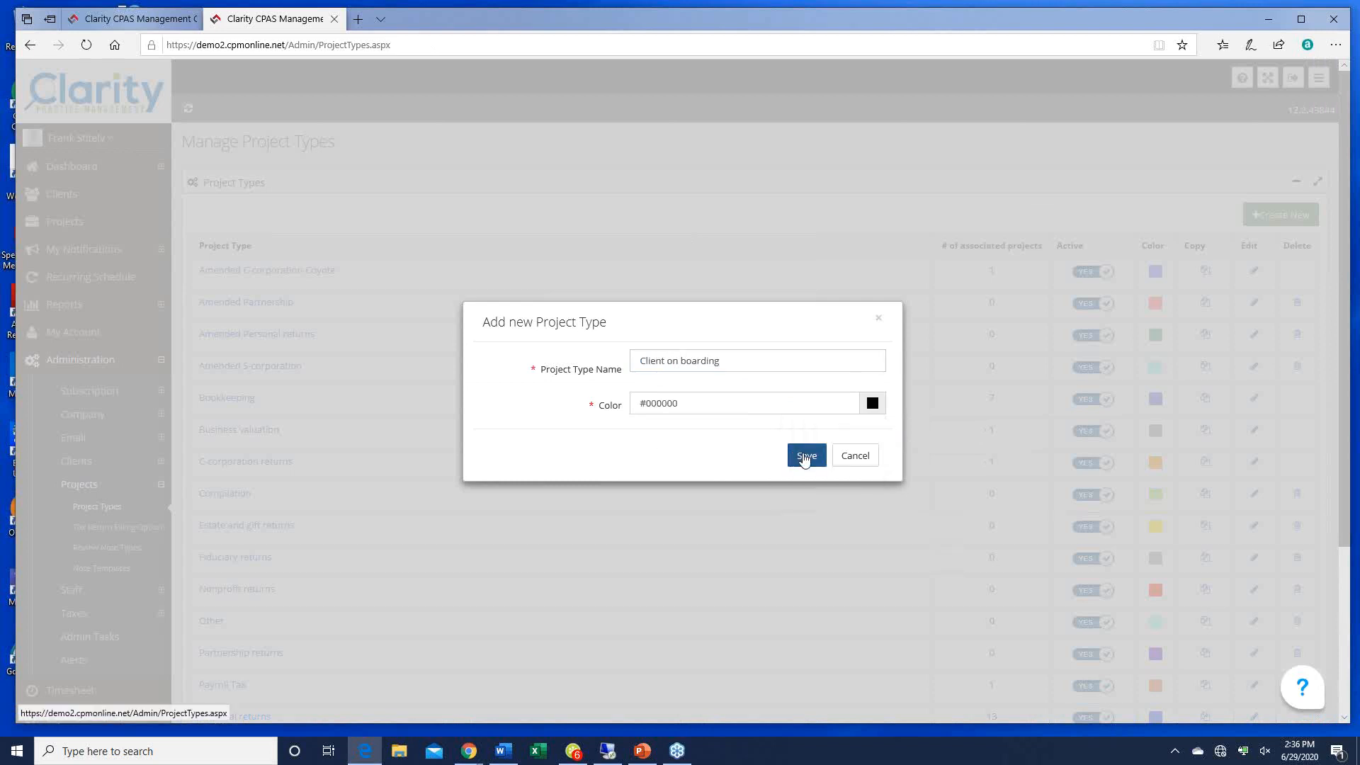
pyautogui.click(805, 456)
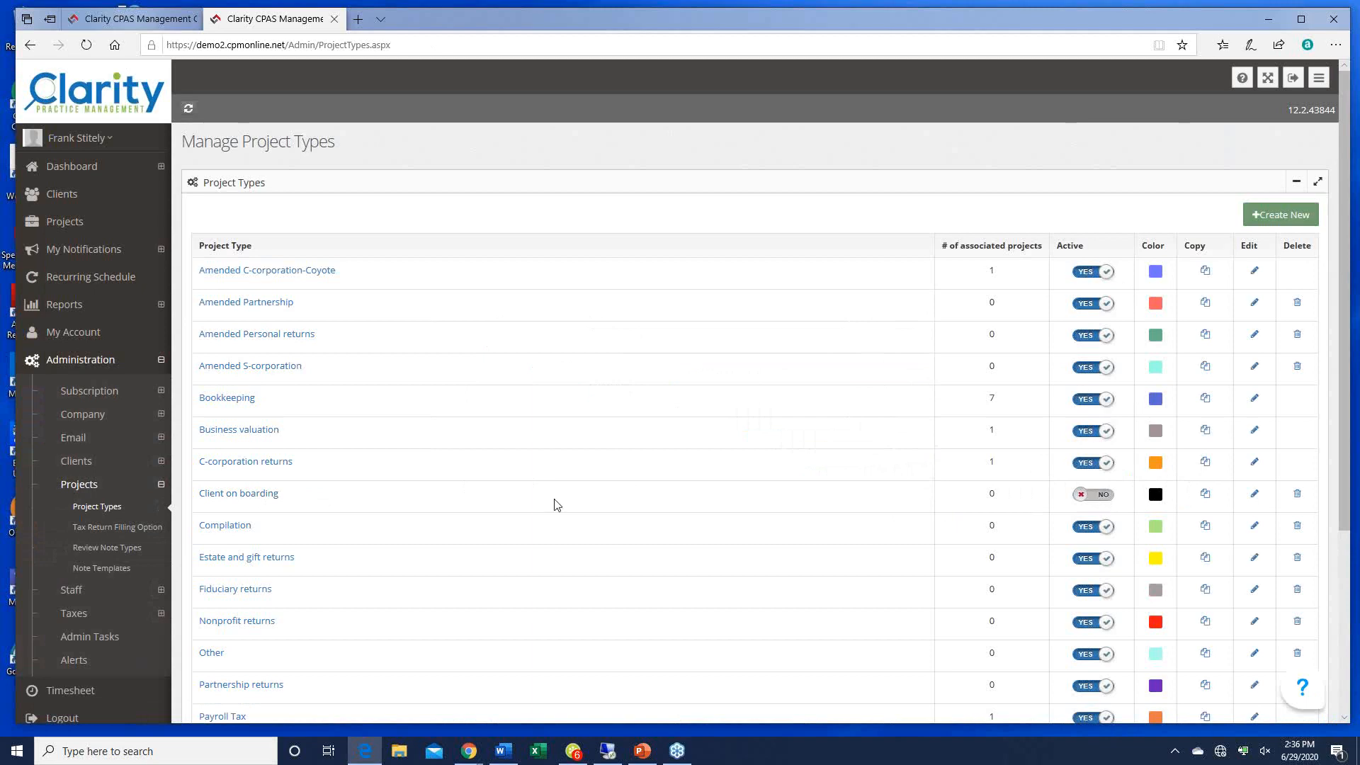
pyautogui.click(255, 501)
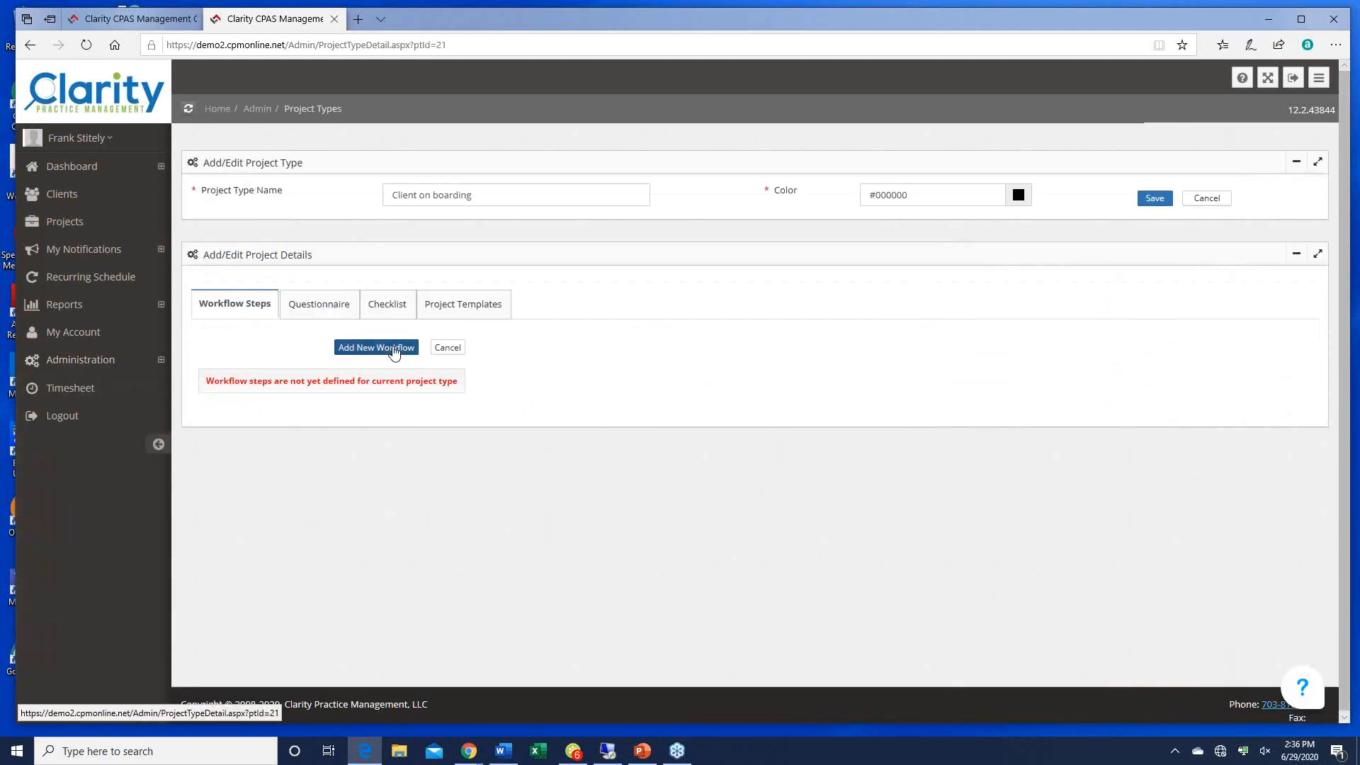
# Step: Add workflow steps 'Waiting on client to get started' and 'Obtain 3 years tax returns' (In Progress)
pyautogui.click(351, 348)
pyautogui.click(639, 311)
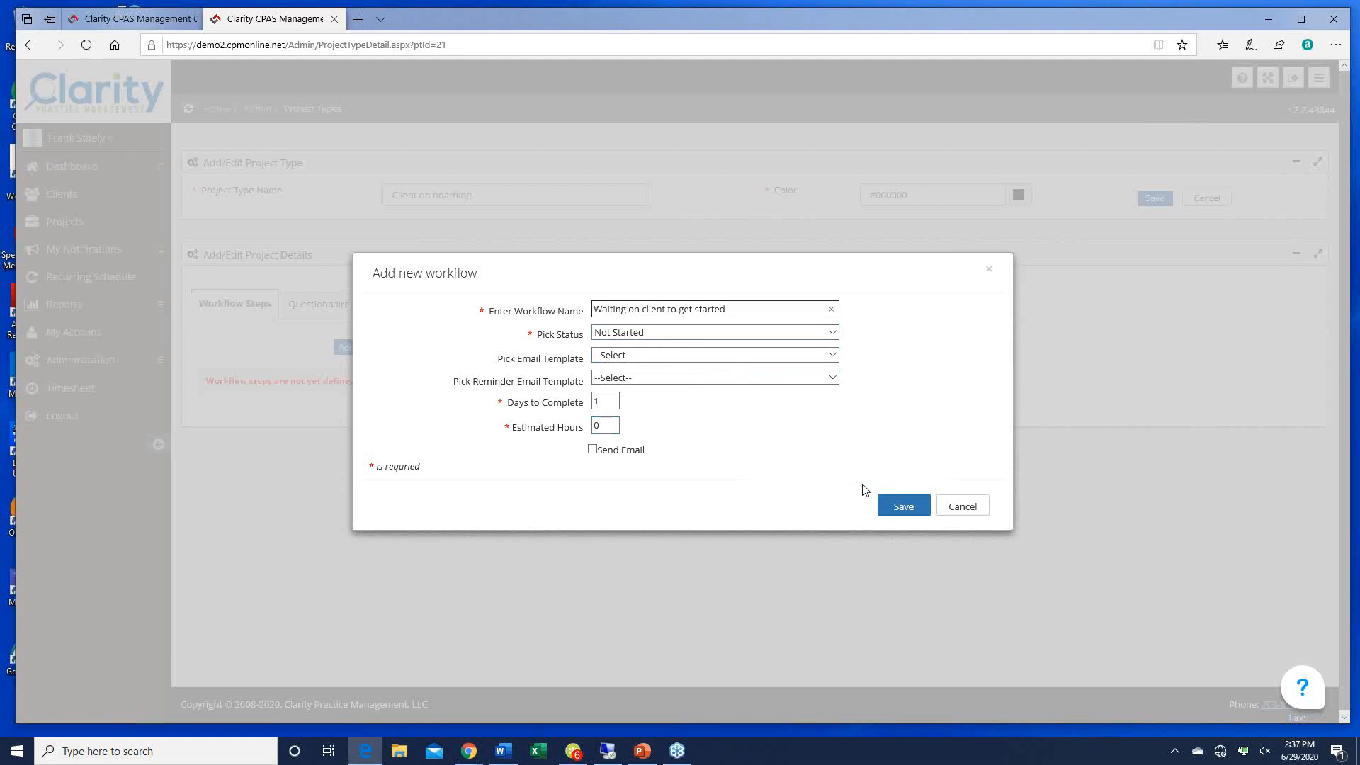
pyautogui.click(903, 507)
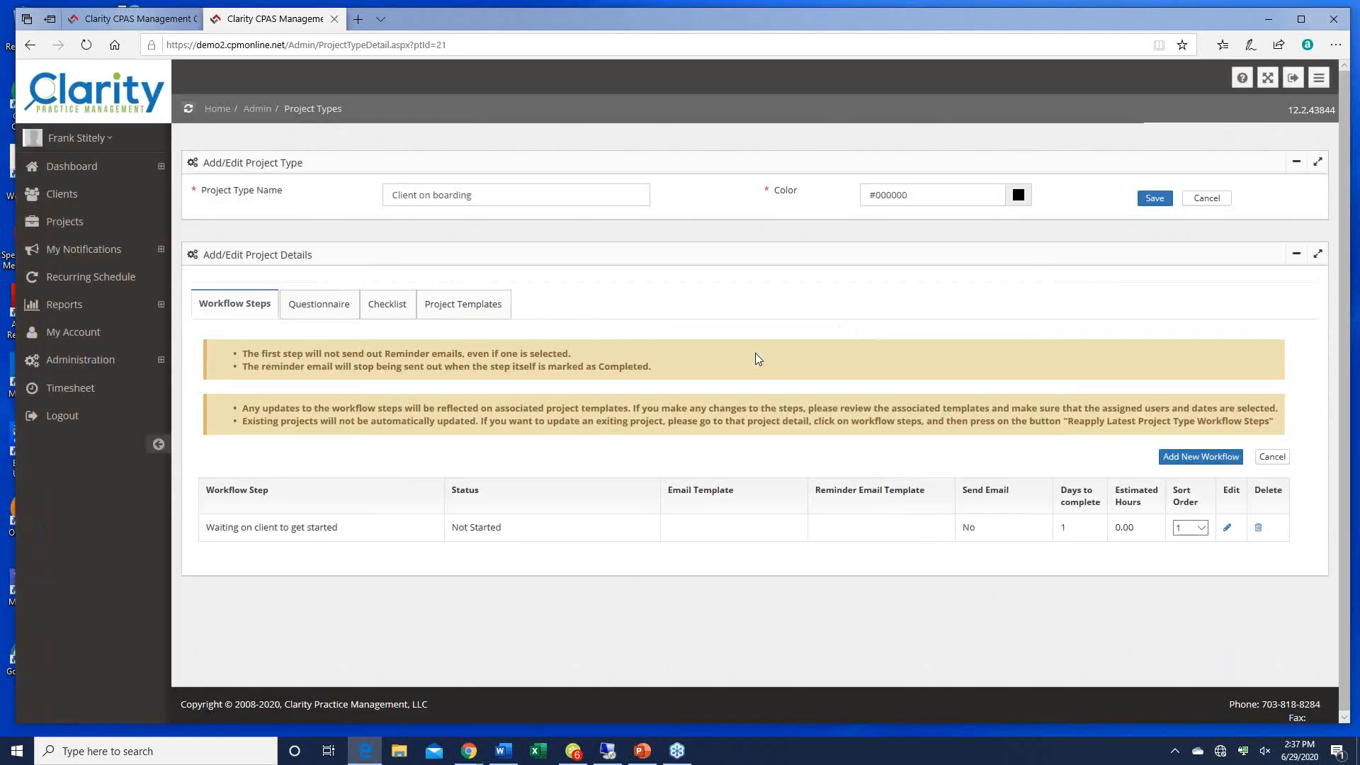
pyautogui.click(1195, 459)
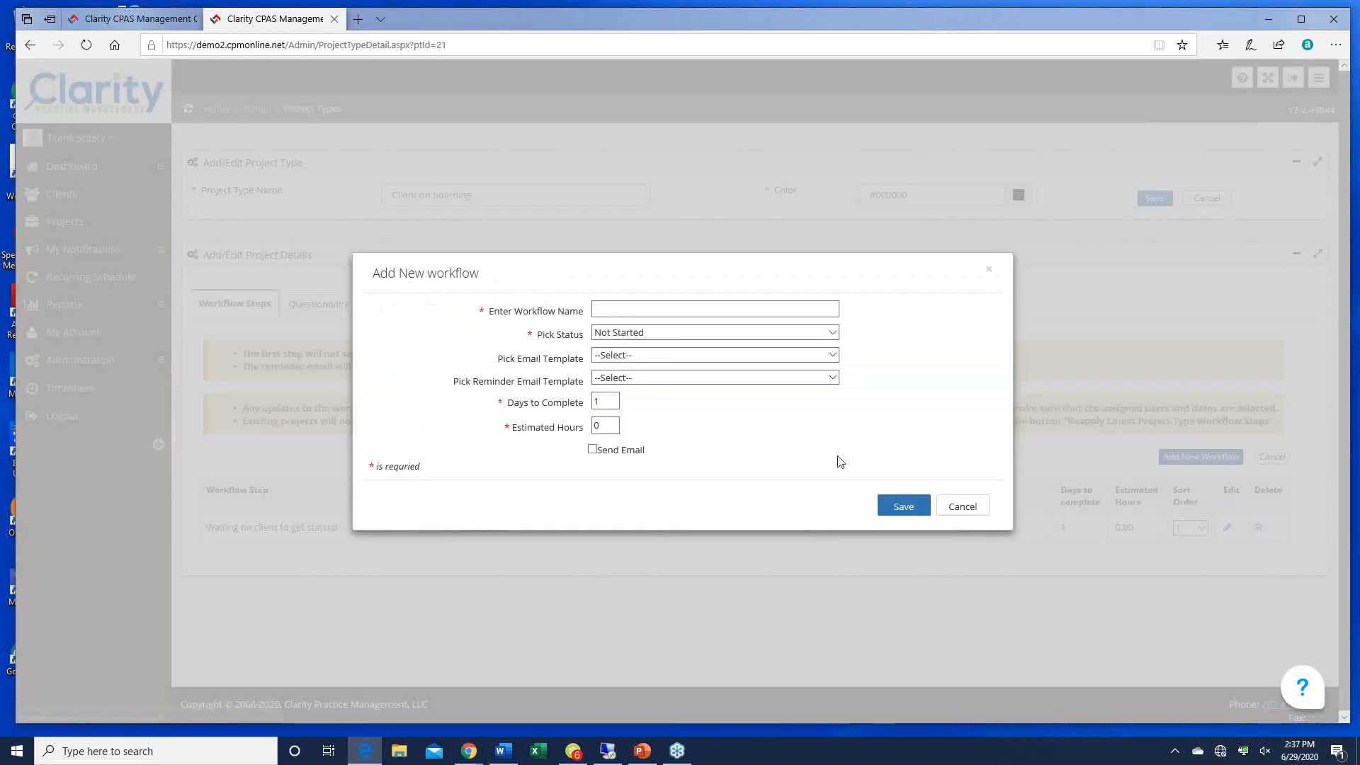
pyautogui.click(614, 311)
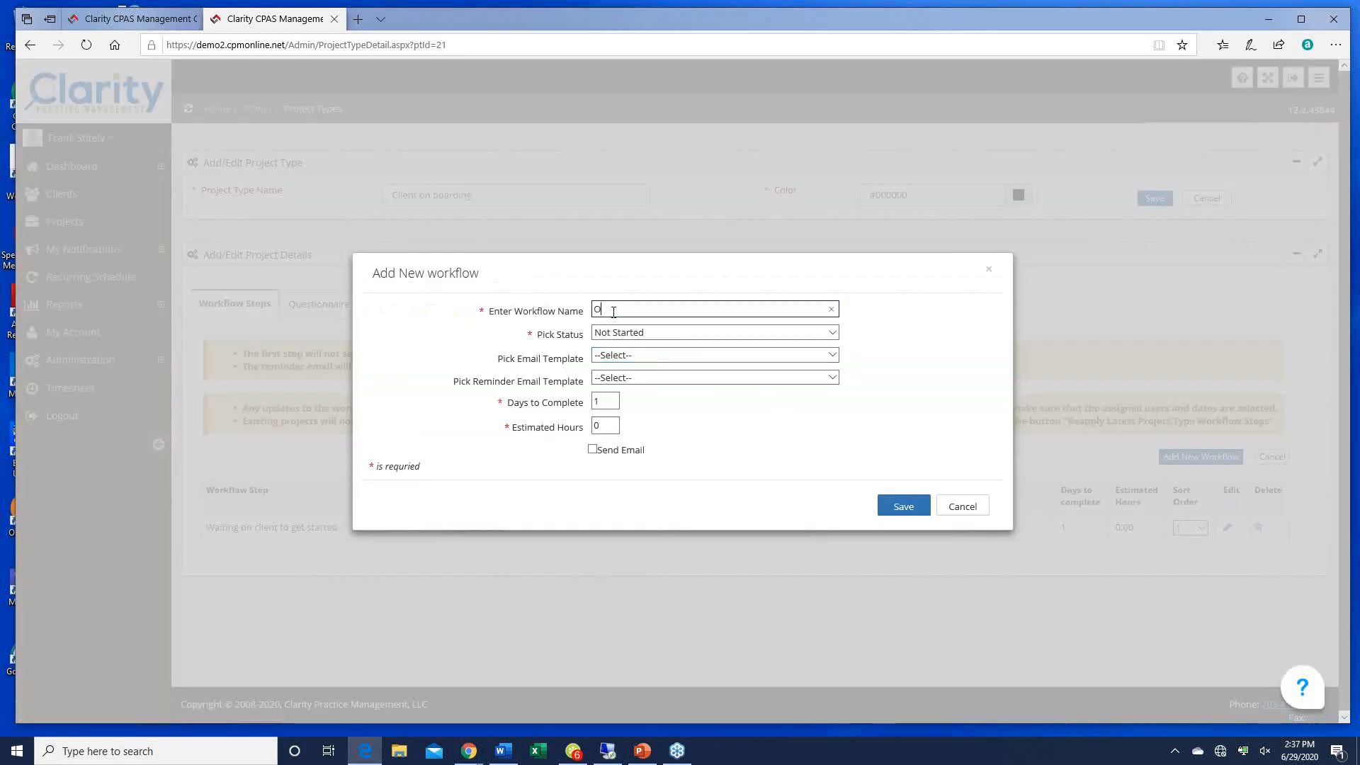
pyautogui.write('Obtain 3 years tax returns')
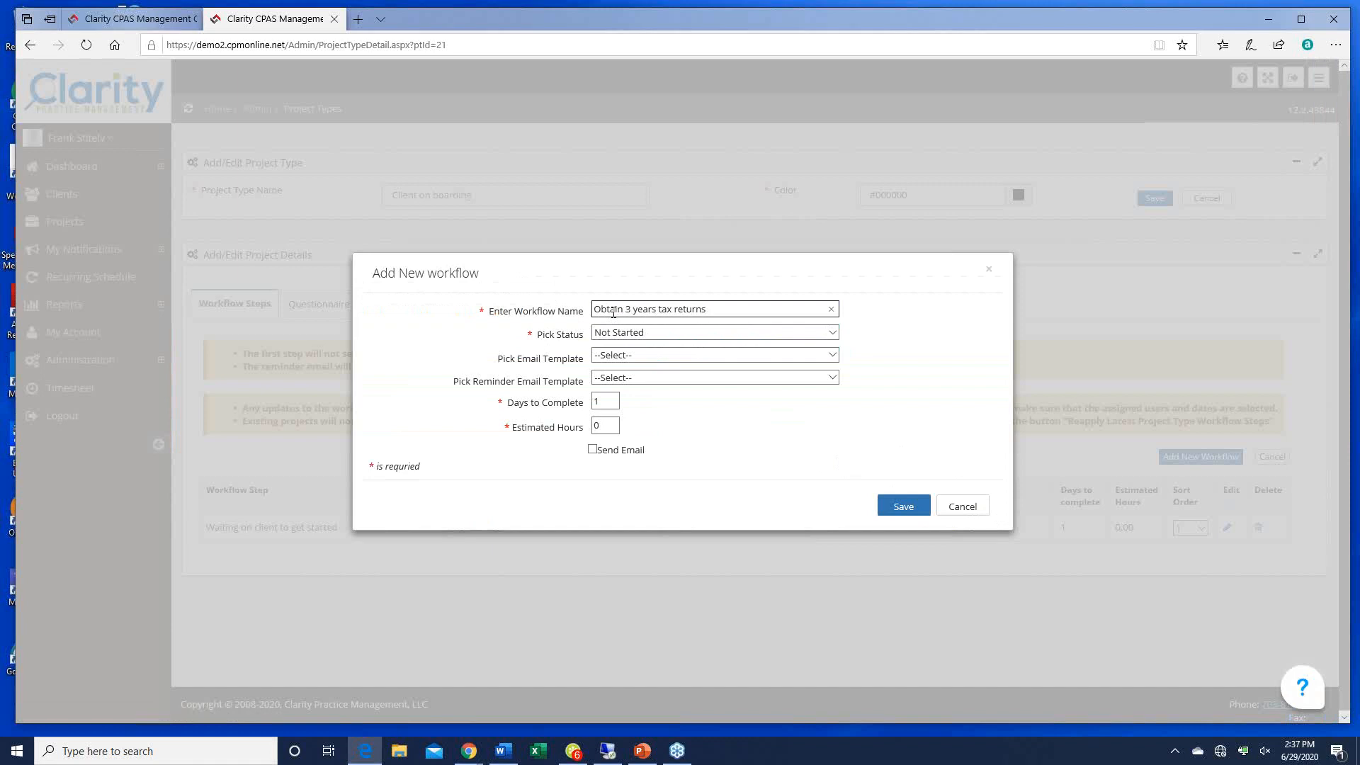
pyautogui.press('Tab')
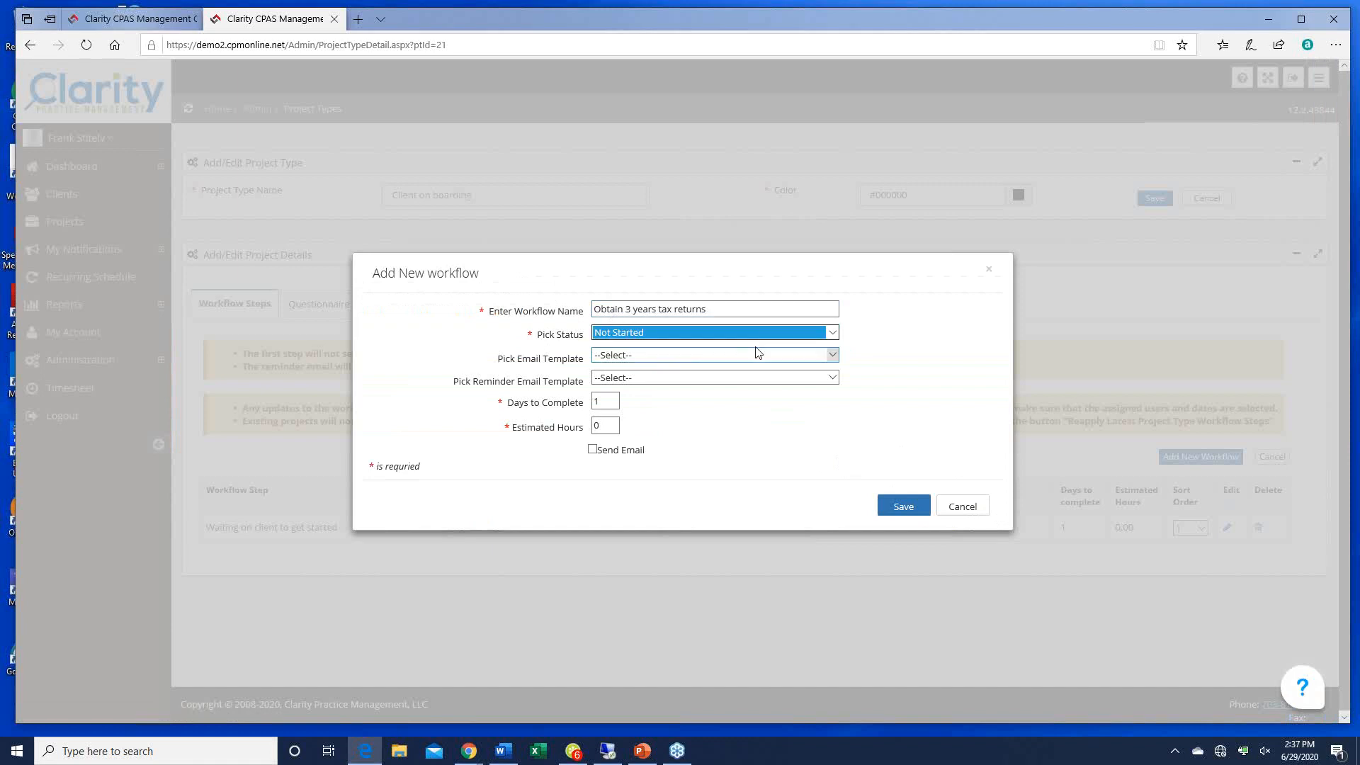
pyautogui.click(832, 333)
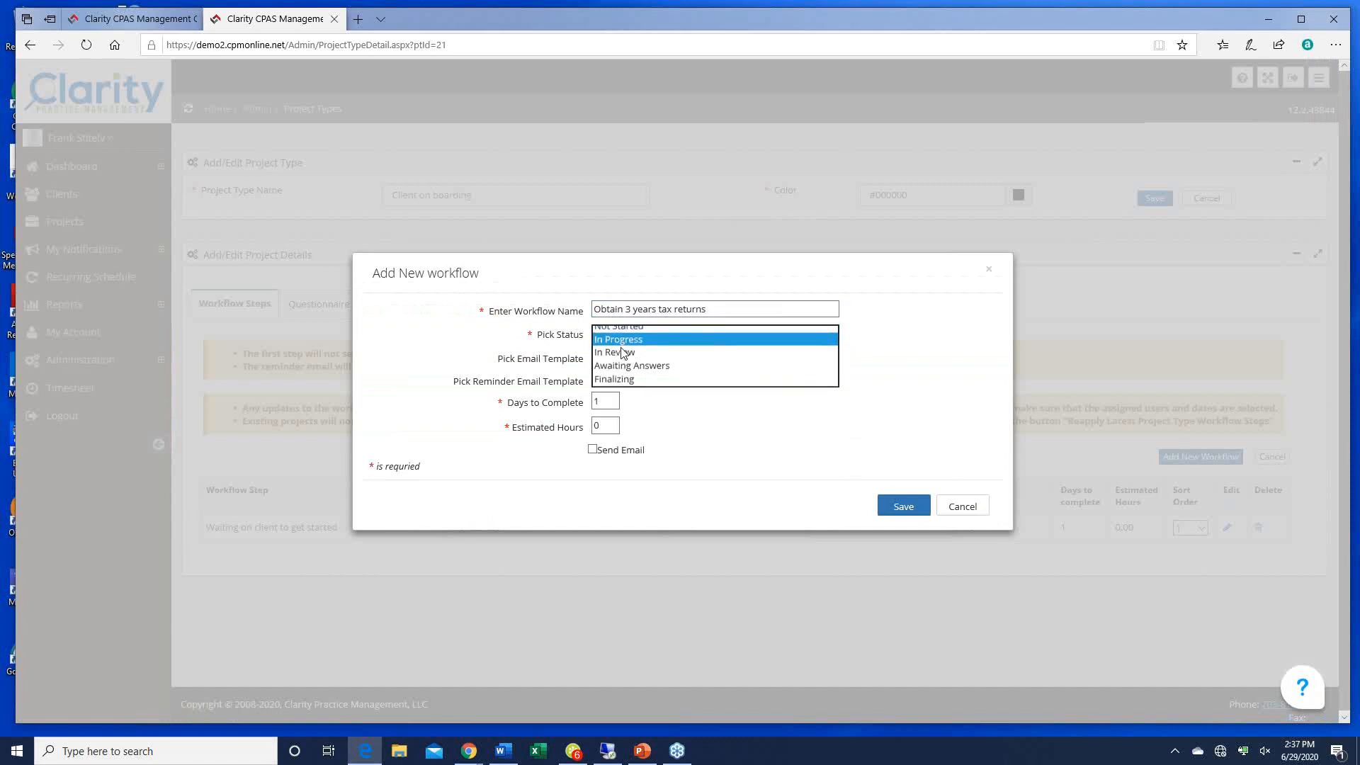
pyautogui.click(623, 347)
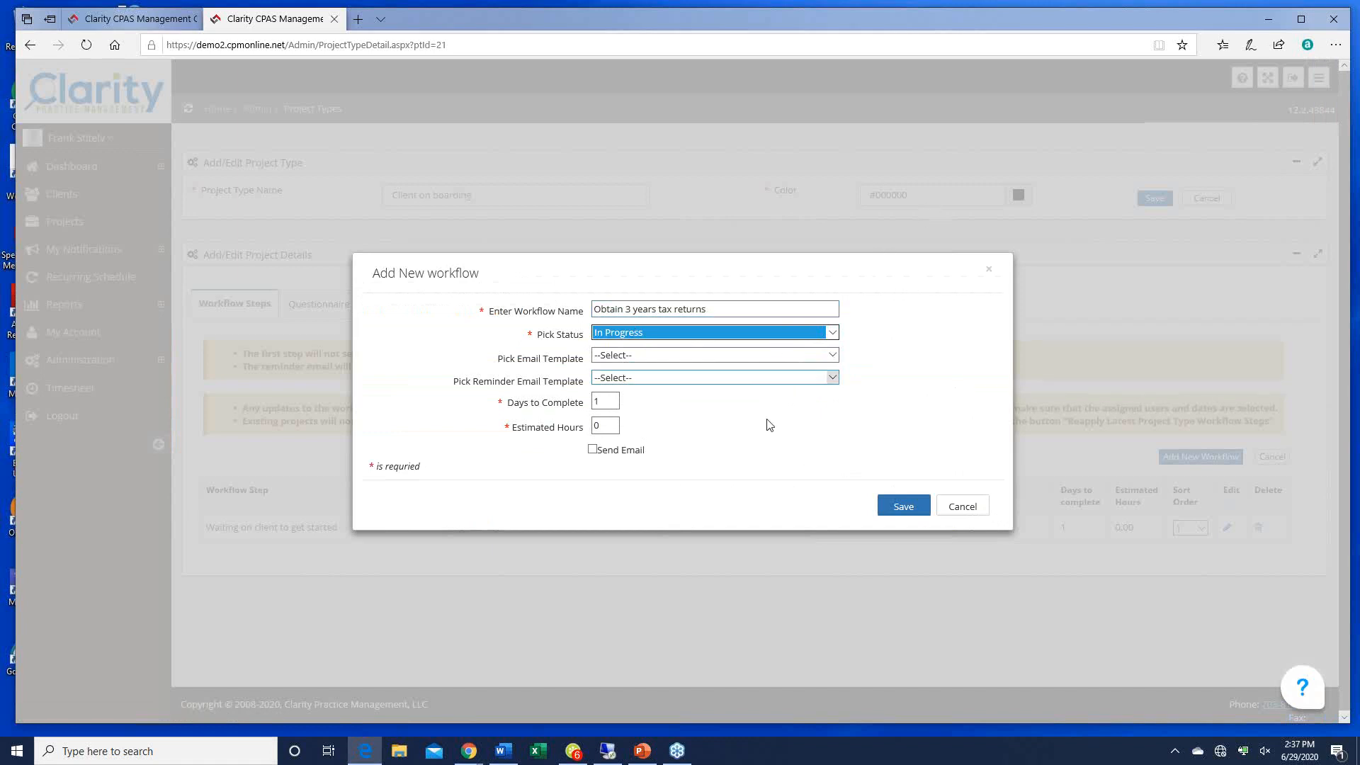
pyautogui.click(904, 507)
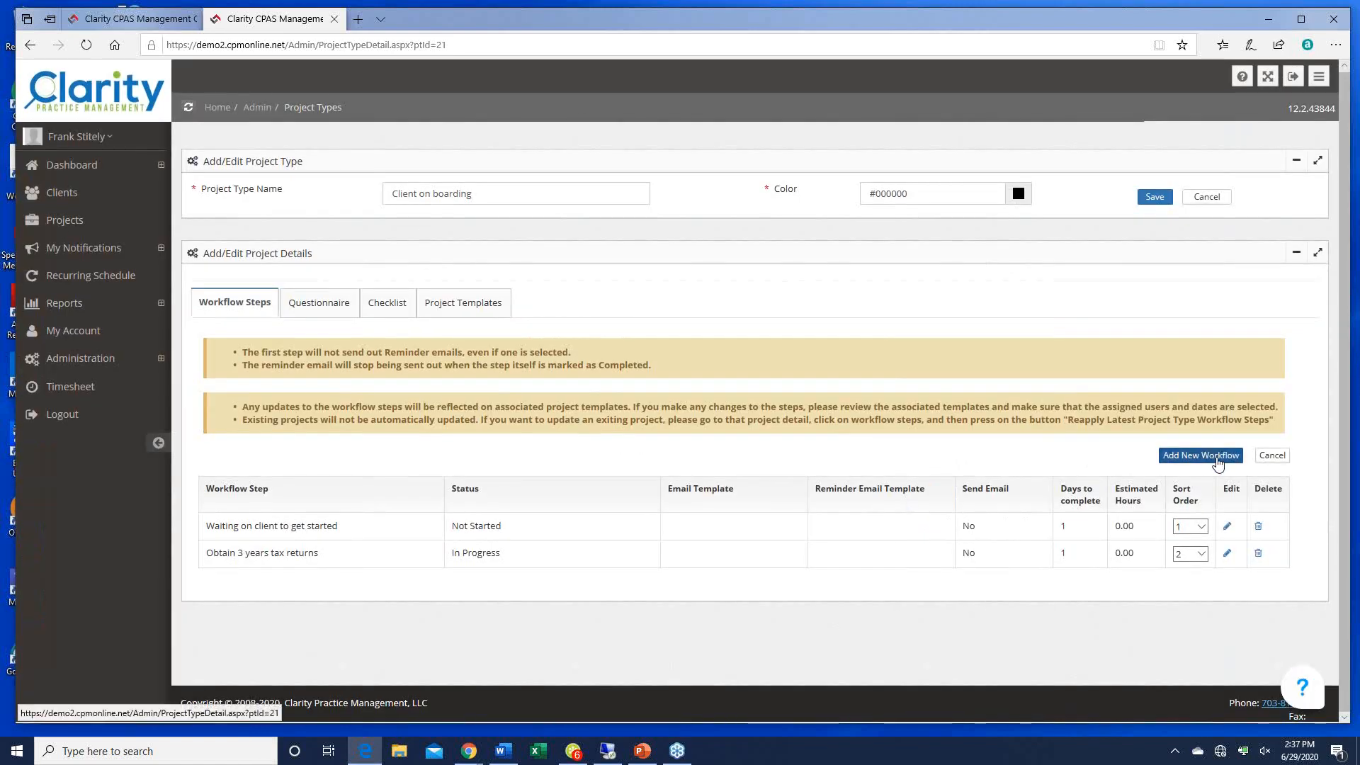
# Step: Add In Progress workflow steps 'Get engagement letter' and 'Setup in time and billing'
pyautogui.click(1200, 455)
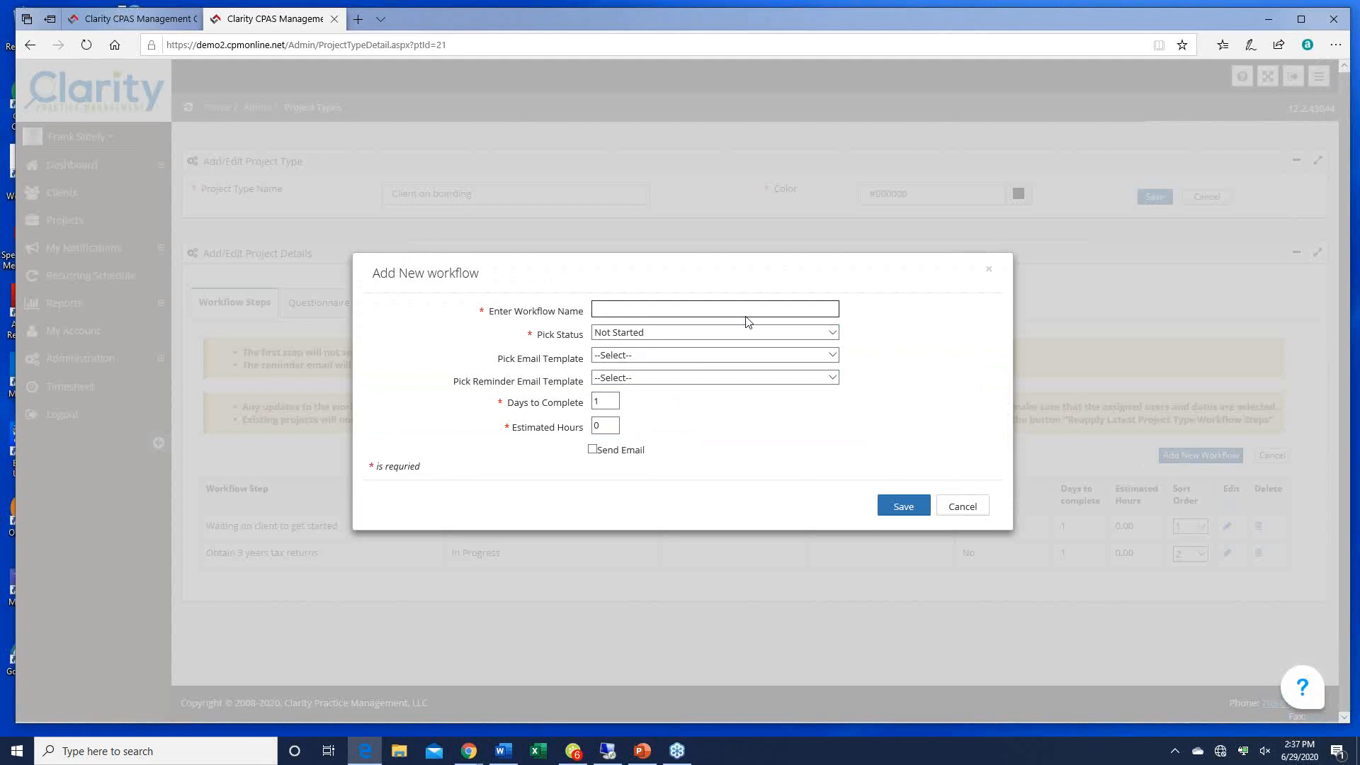
pyautogui.write('Get engagement letter')
pyautogui.press('Tab')
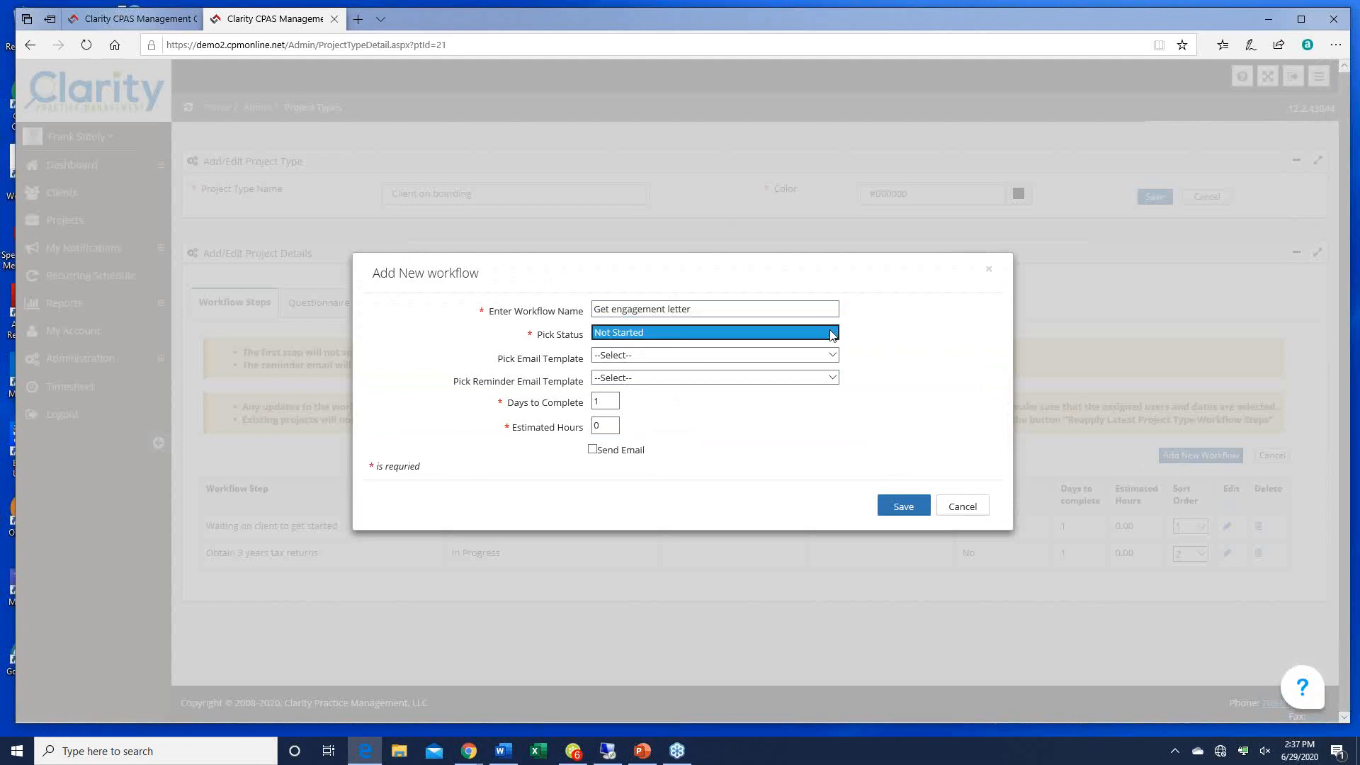
pyautogui.click(832, 334)
pyautogui.click(793, 355)
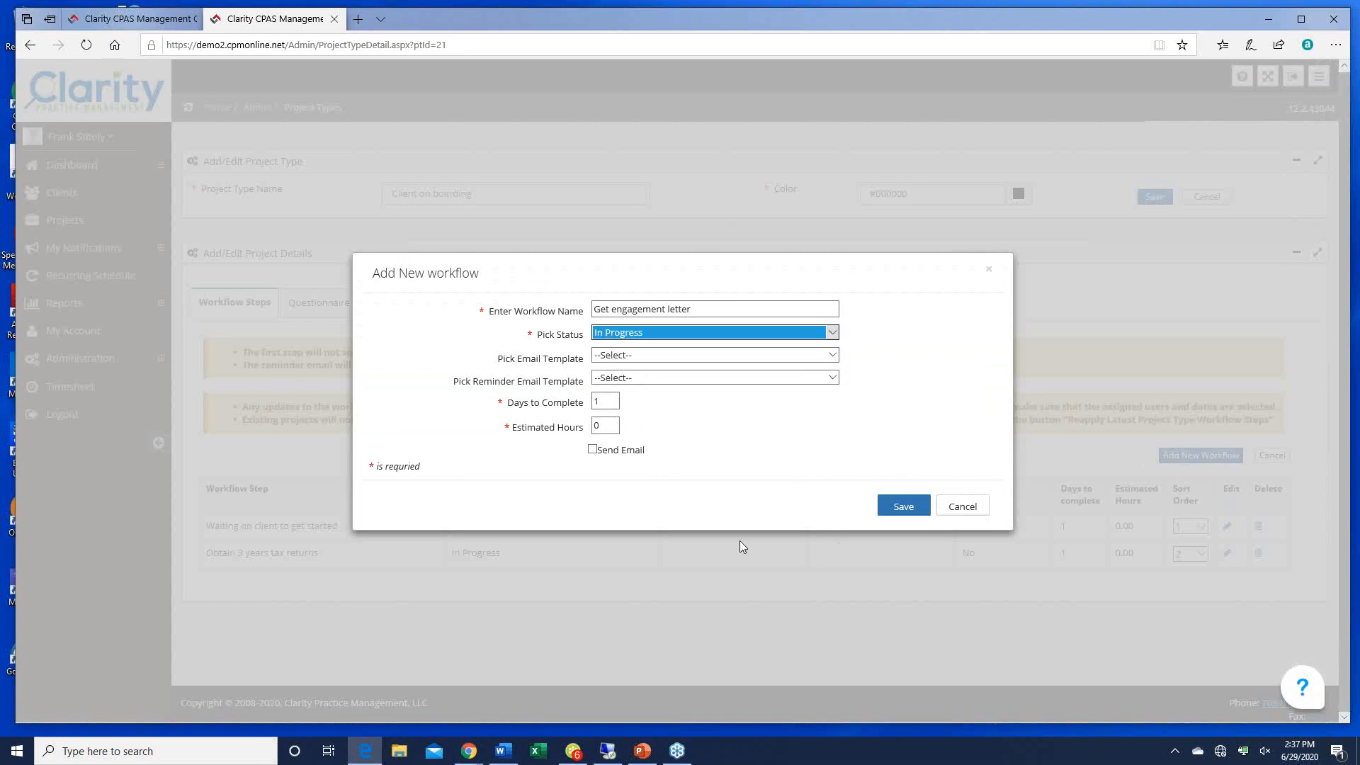
pyautogui.click(903, 505)
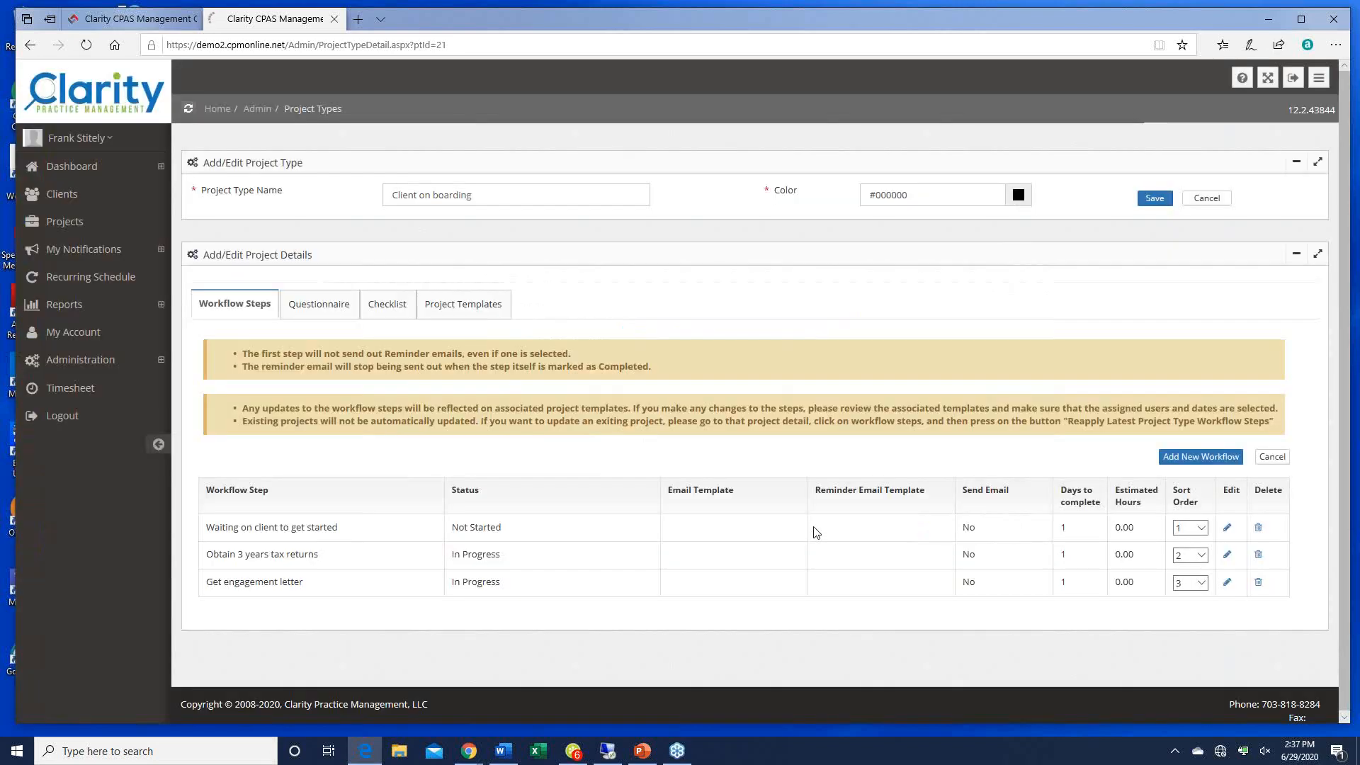
pyautogui.click(1201, 456)
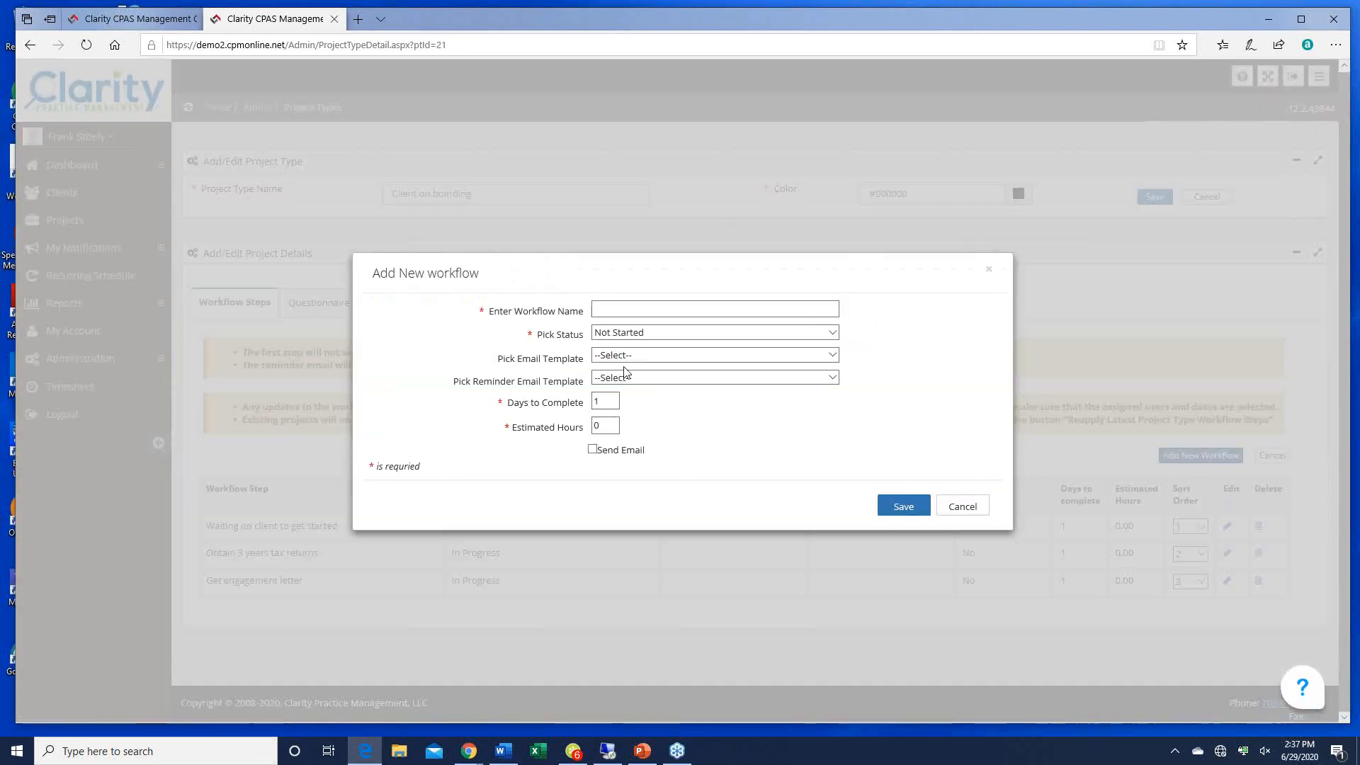
pyautogui.write('Setup')
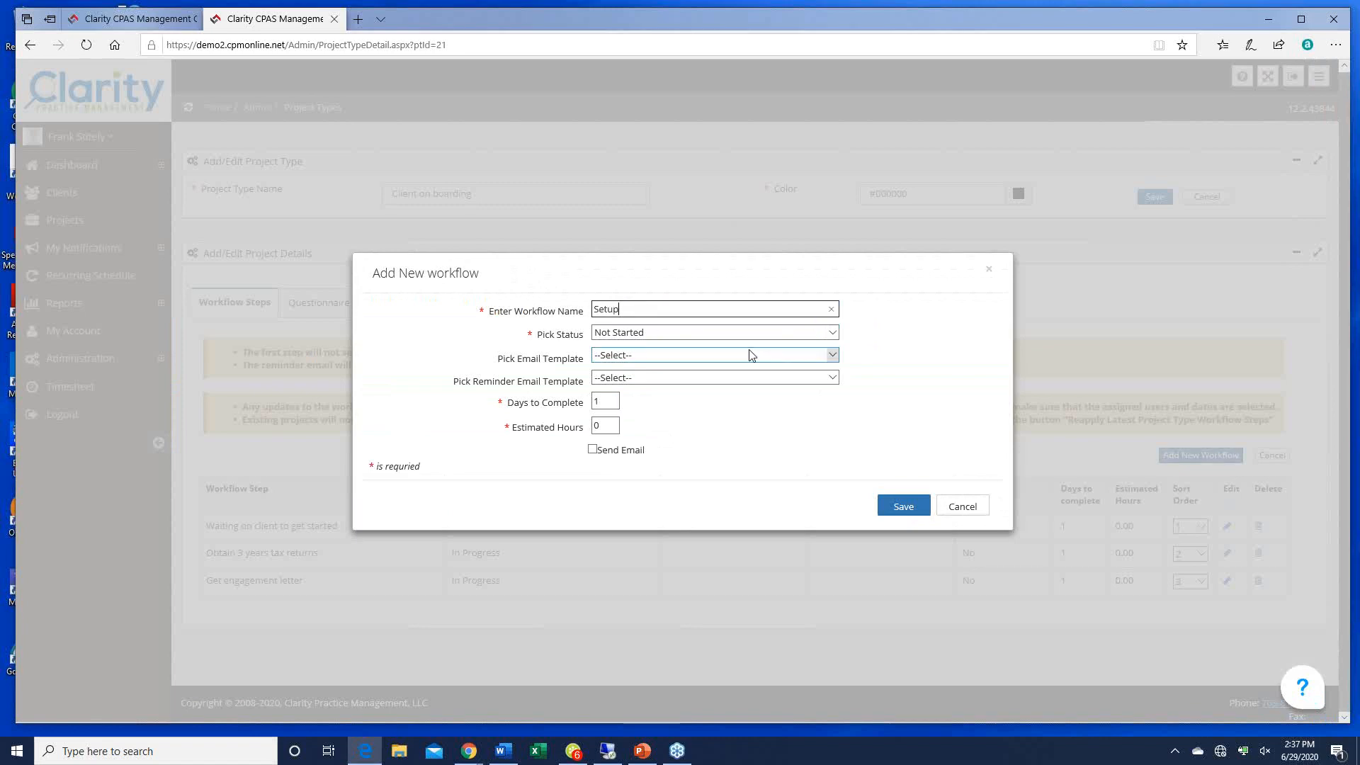
pyautogui.write(' in time and billing')
pyautogui.click(832, 332)
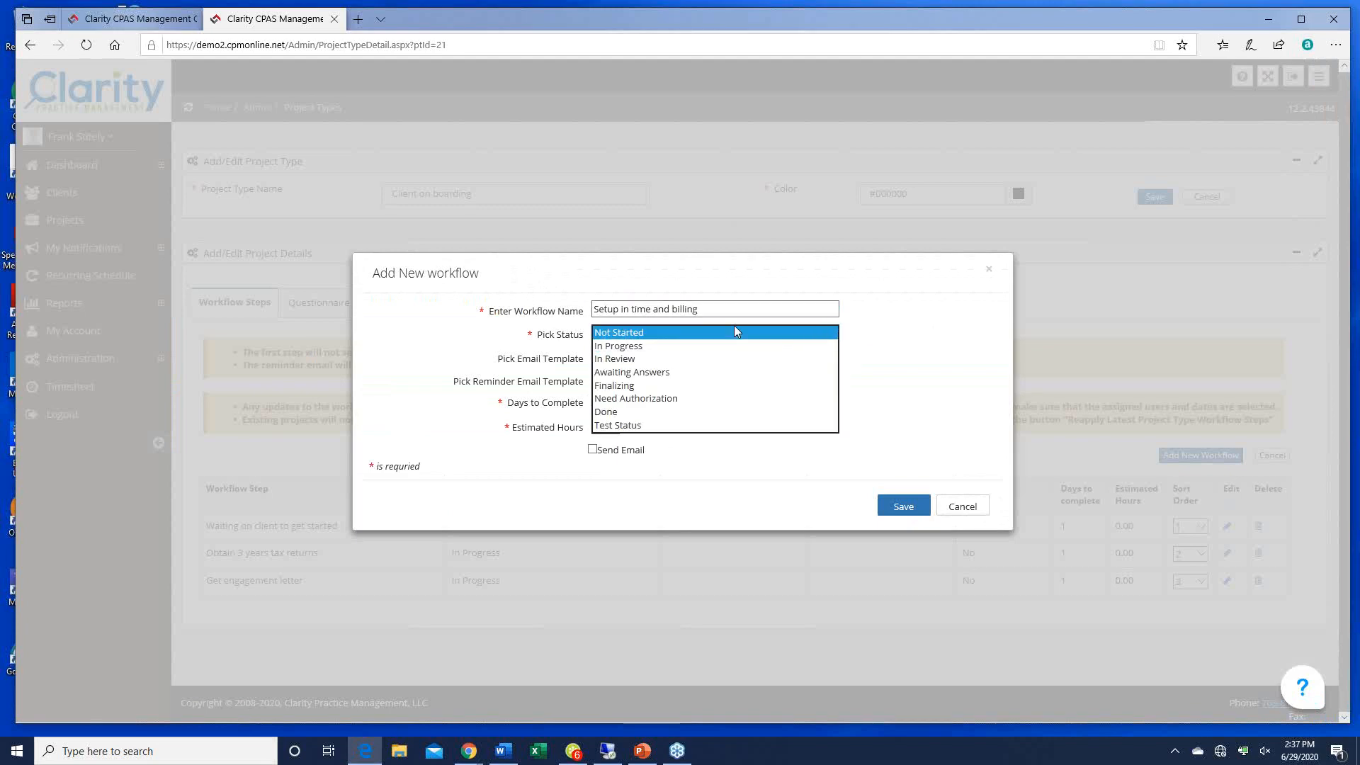
pyautogui.click(630, 347)
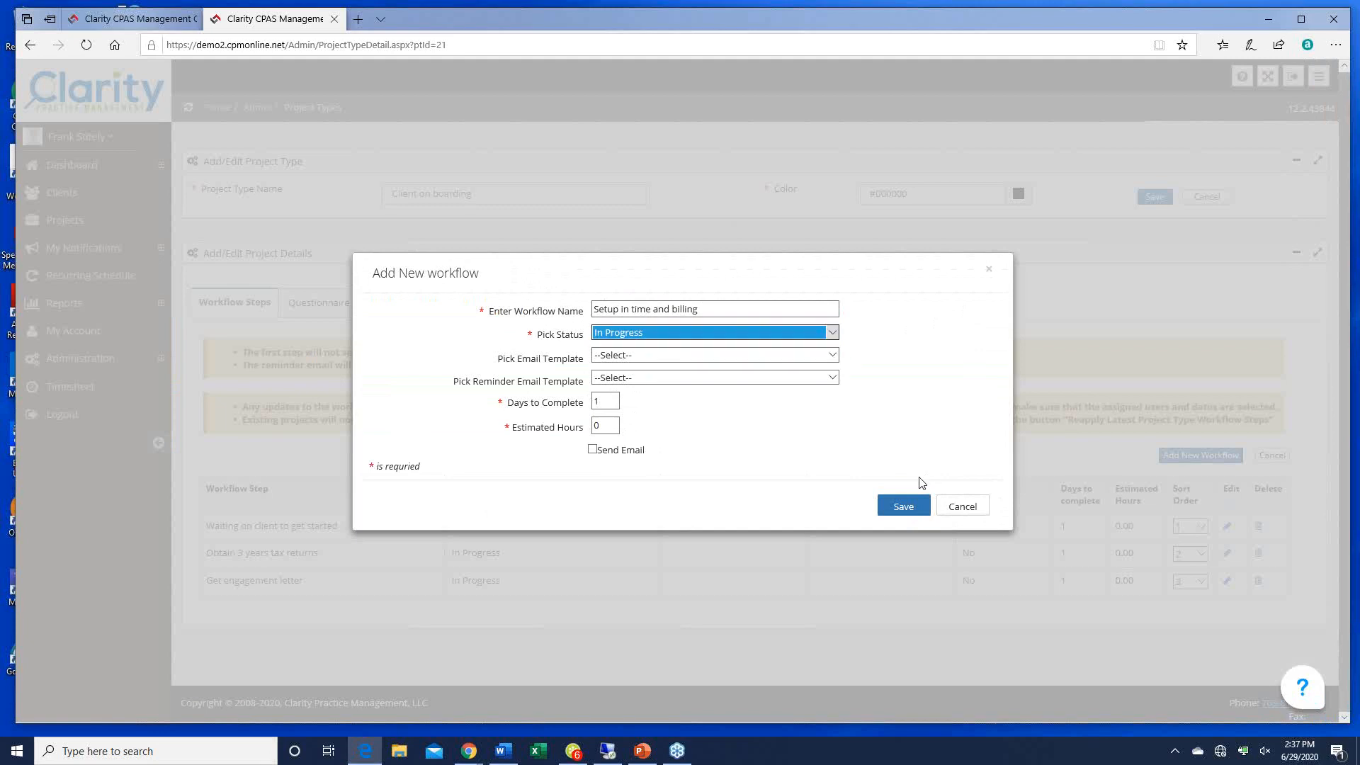
pyautogui.click(897, 522)
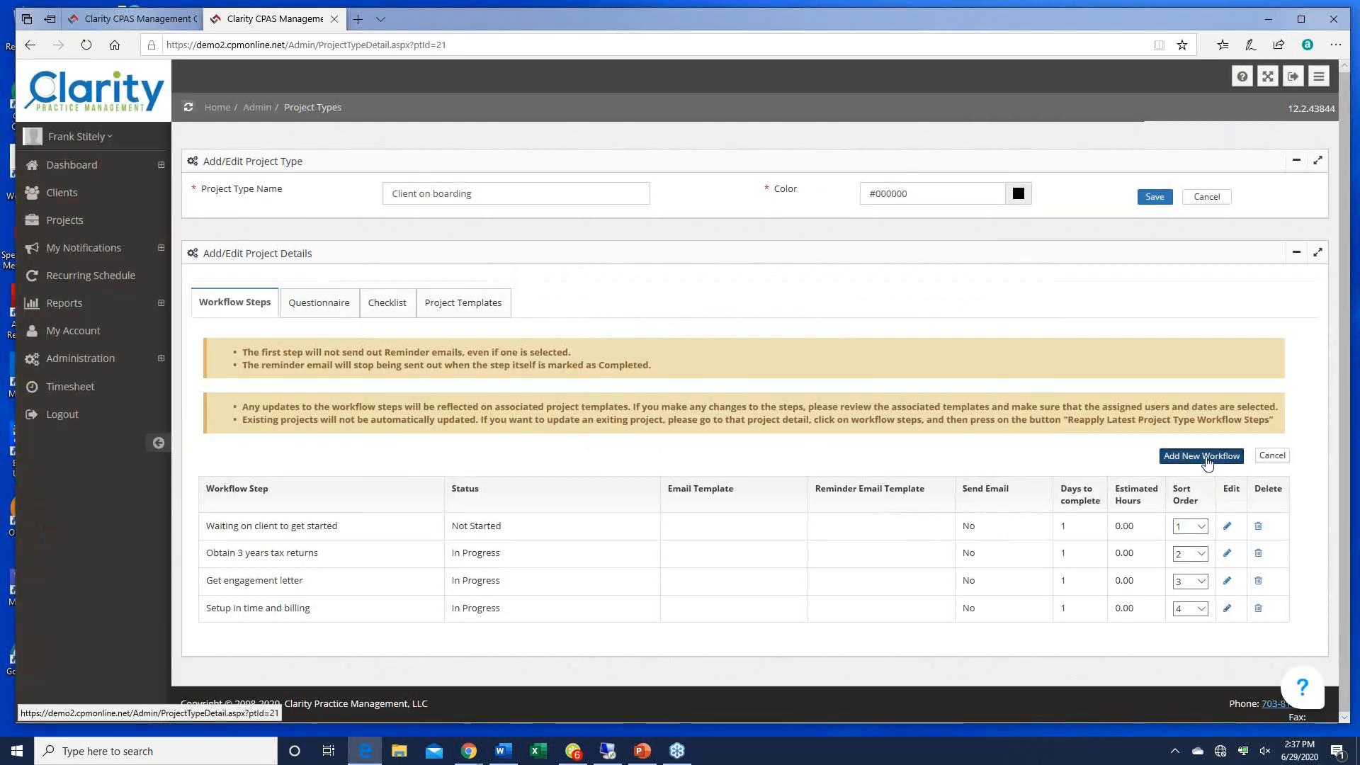
# Step: Add a final 'Completed' workflow step with status Done, then go to the questionnaire
pyautogui.click(1203, 454)
pyautogui.click(640, 311)
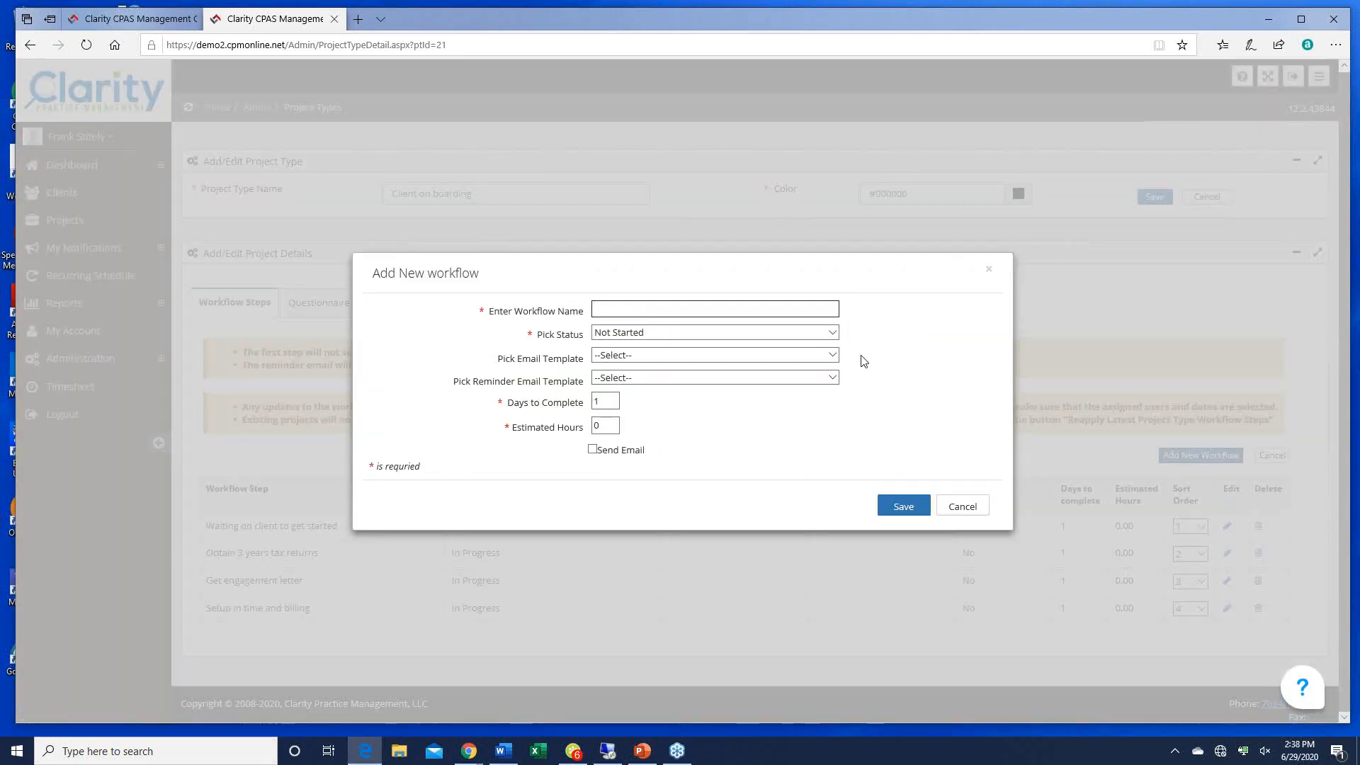
pyautogui.write('Completed')
pyautogui.click(833, 332)
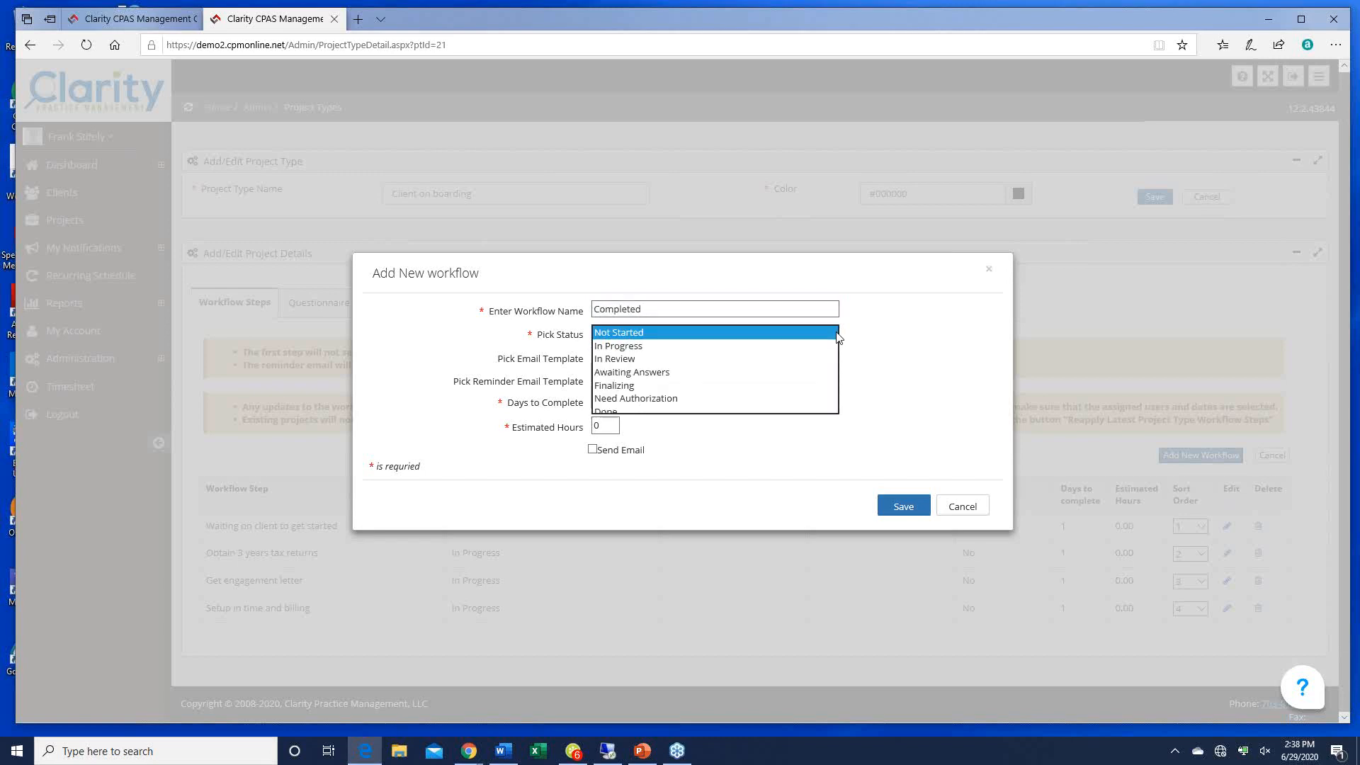
pyautogui.click(615, 412)
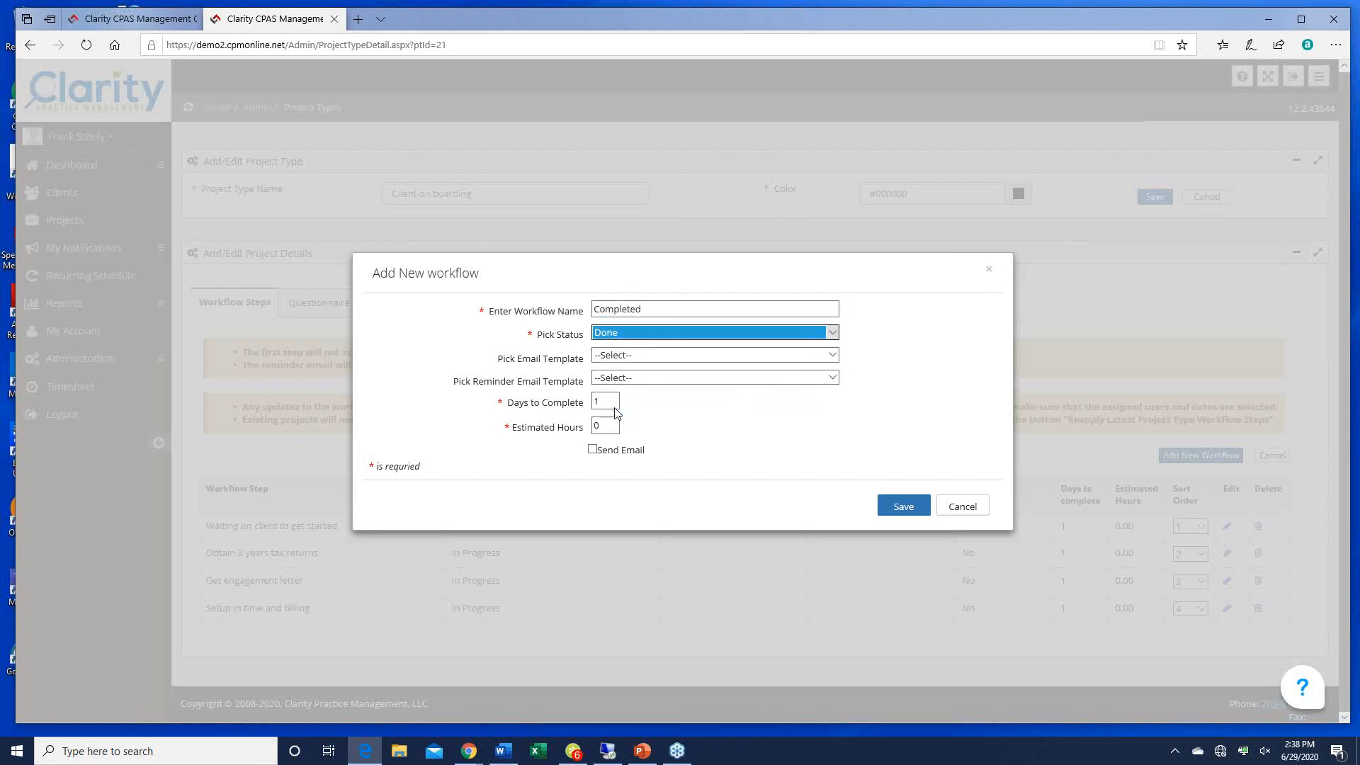
pyautogui.click(901, 507)
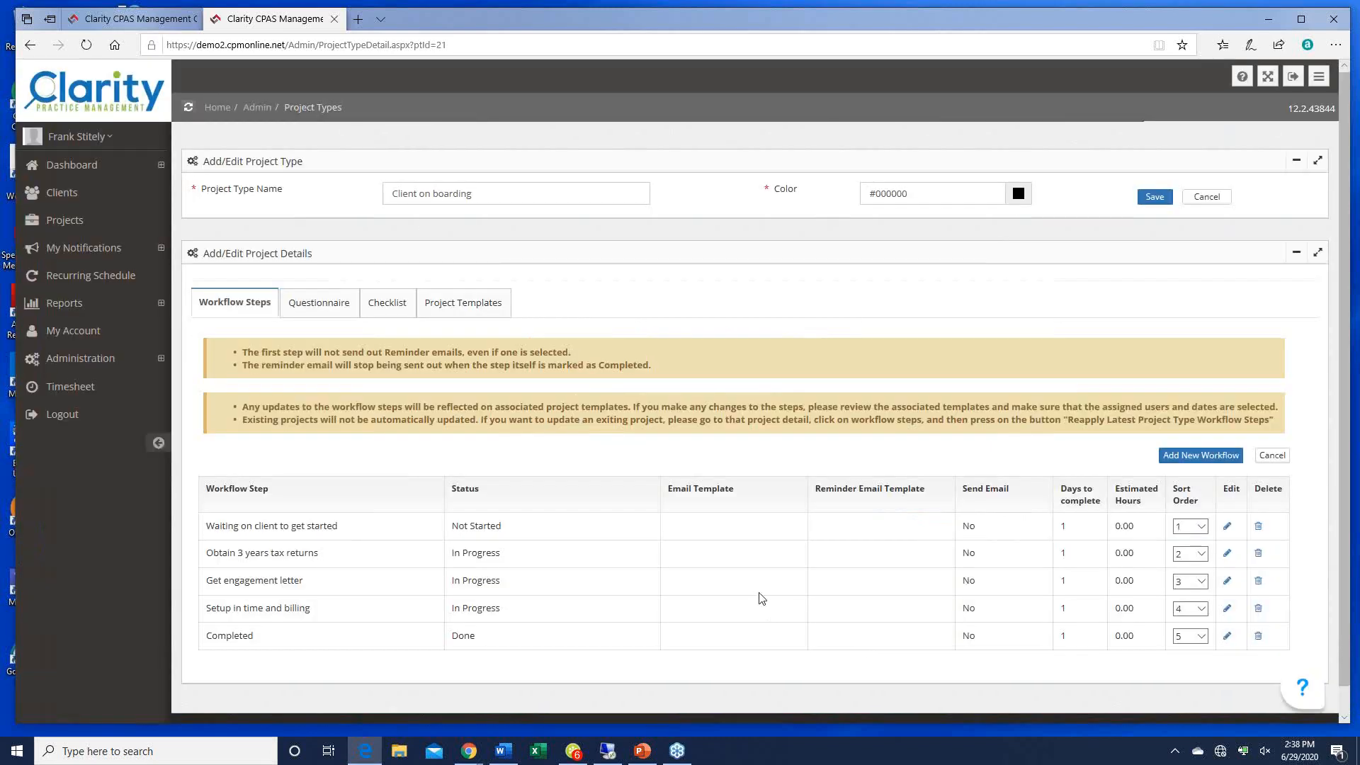
pyautogui.scroll(-1, 761, 598)
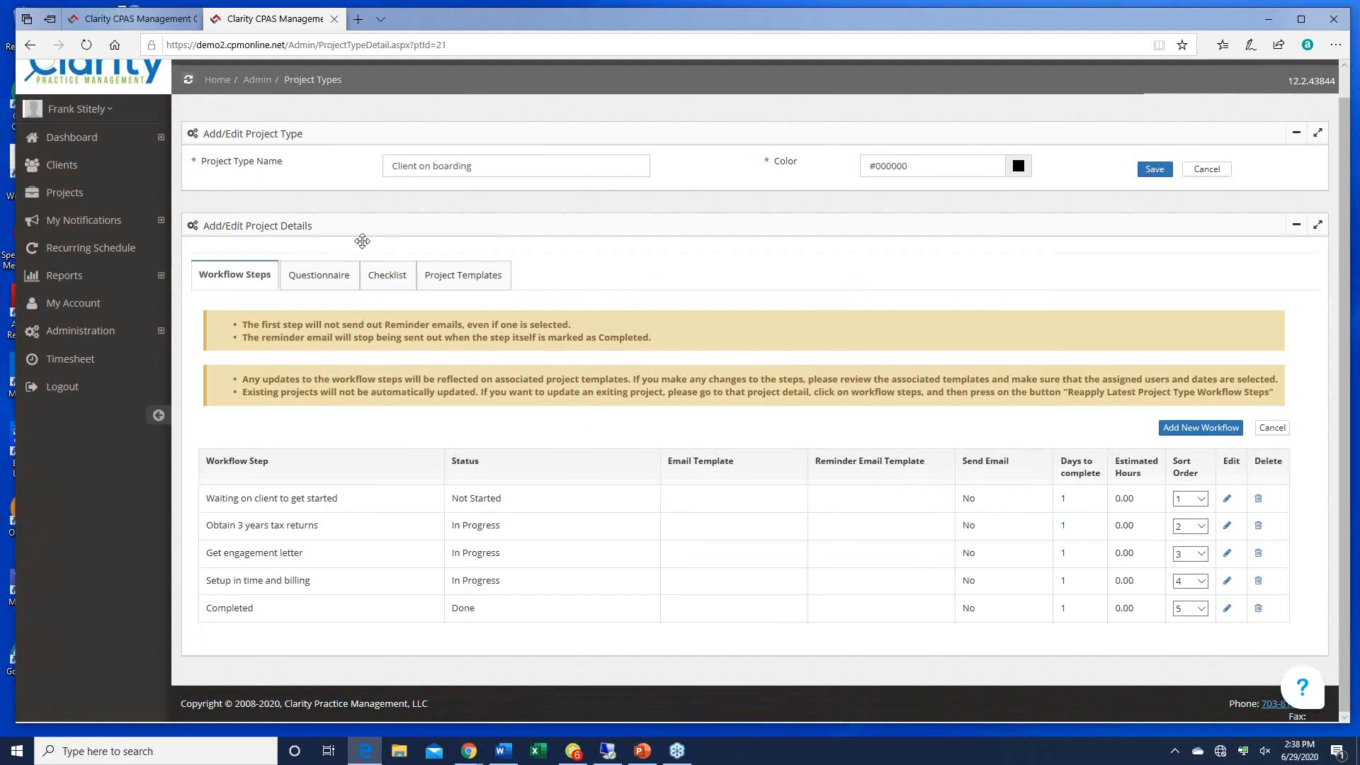
pyautogui.click(320, 276)
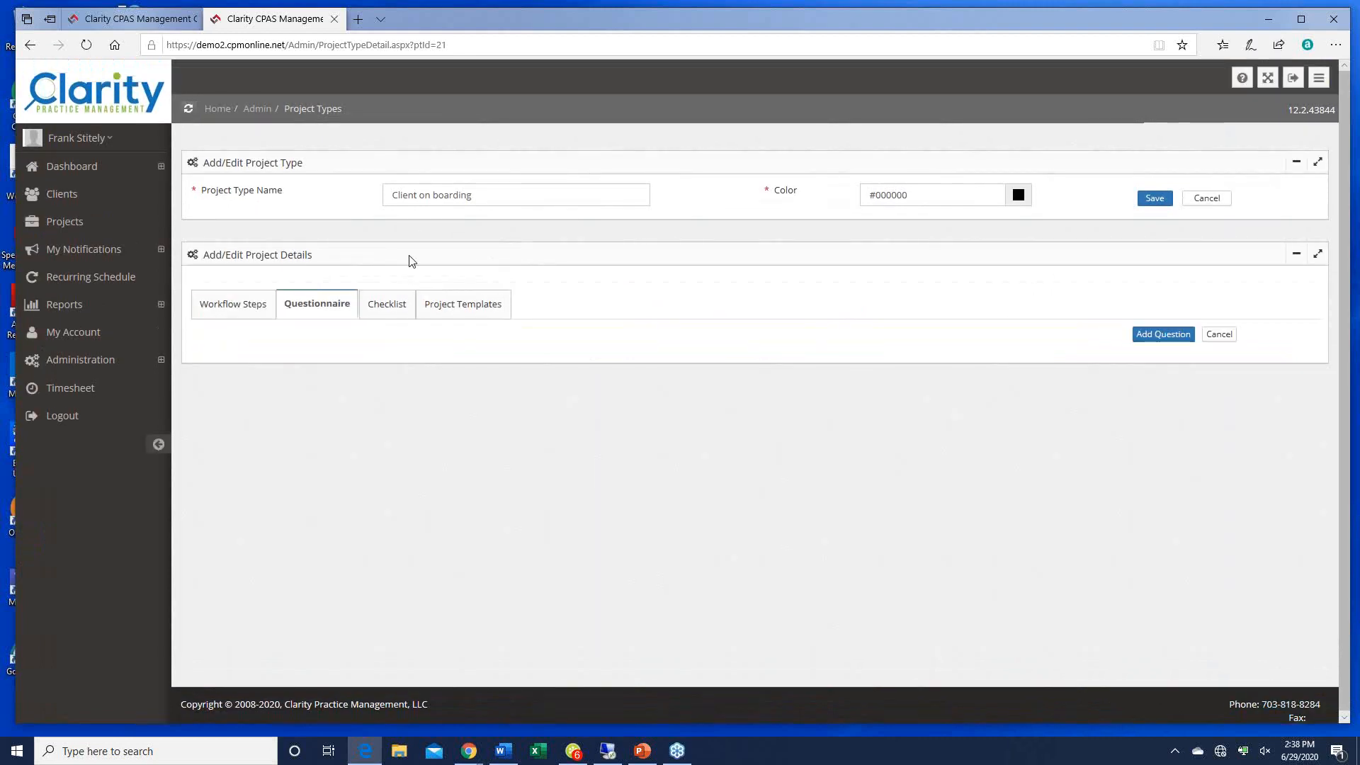
# Step: Add the question 'Please provide 3 years of corporate and personal tax returns', correcting its spelling
pyautogui.click(1162, 333)
pyautogui.click(430, 336)
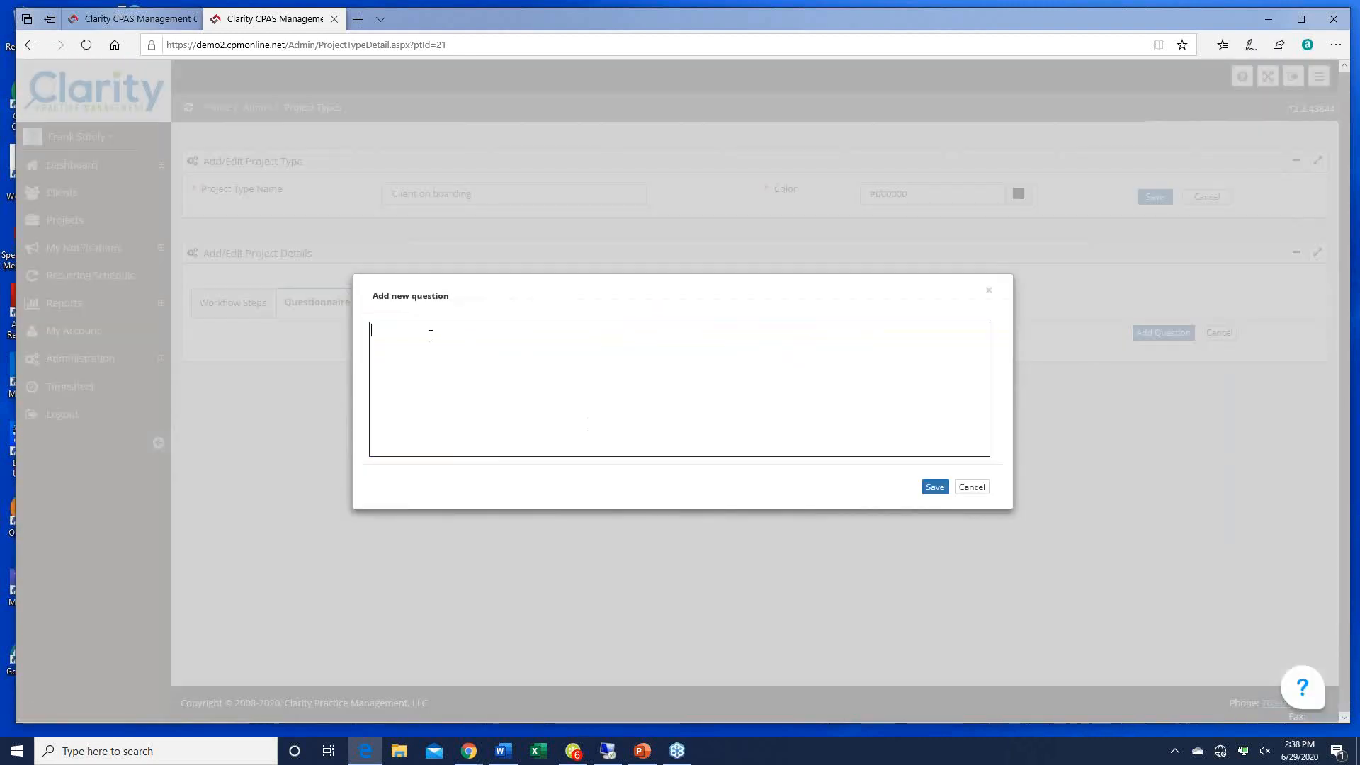
pyautogui.write('PLease pr')
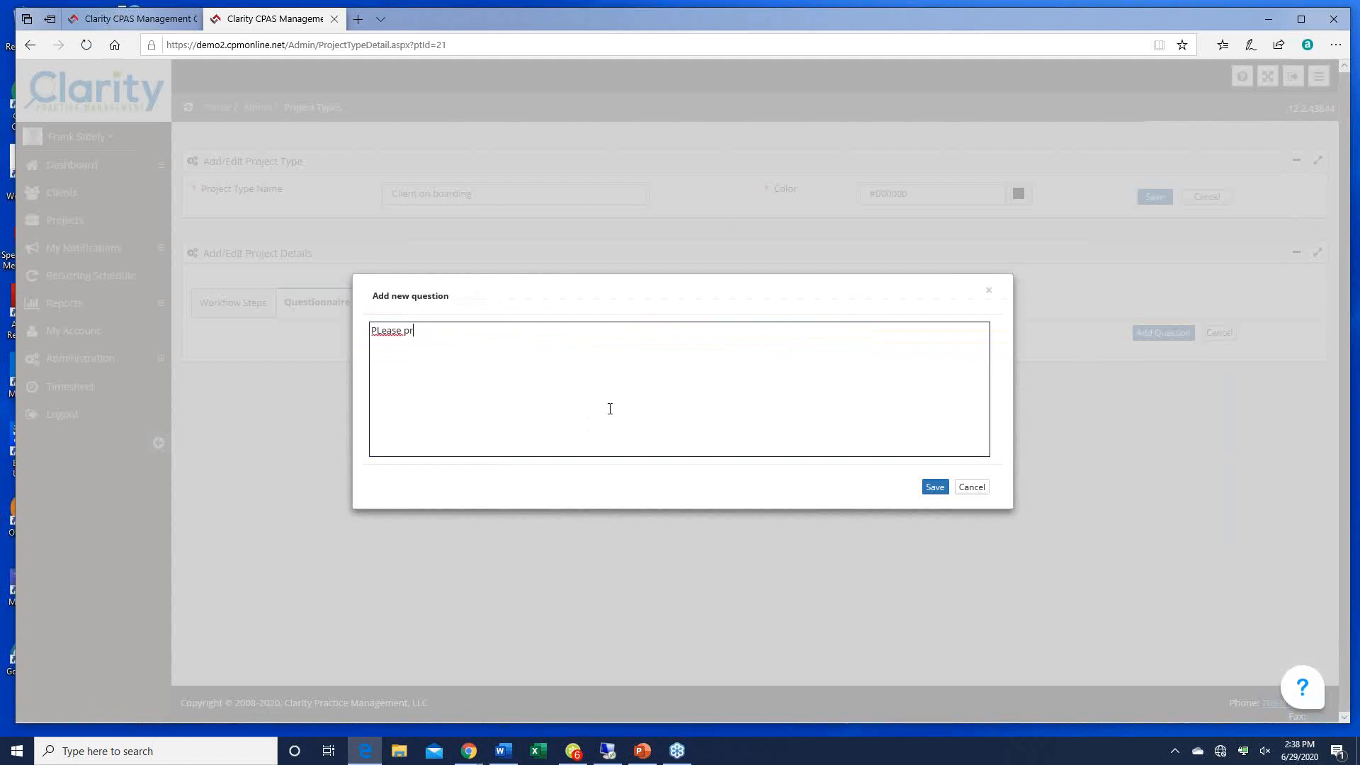
pyautogui.write('ovide 3 years of corproate and personal tax returns.')
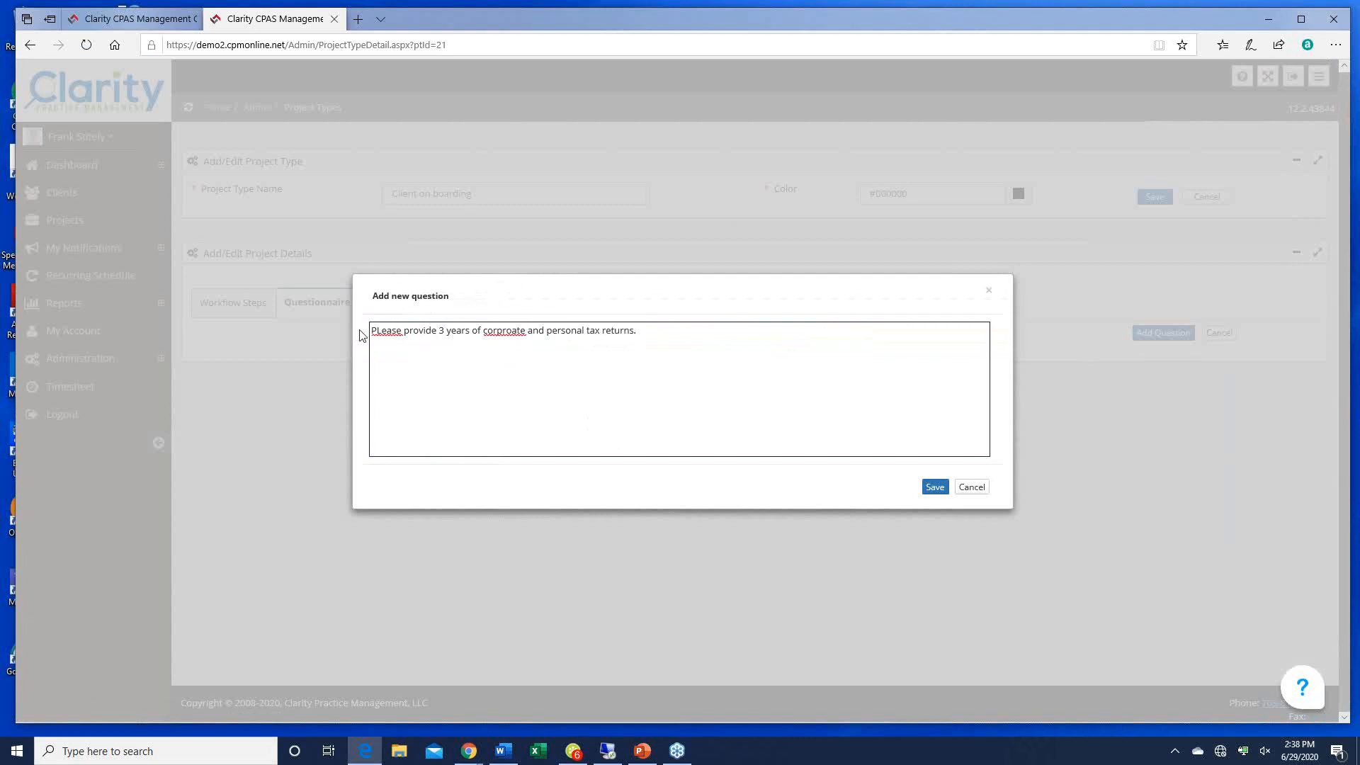
pyautogui.press('BackSpace')
pyautogui.write('l')
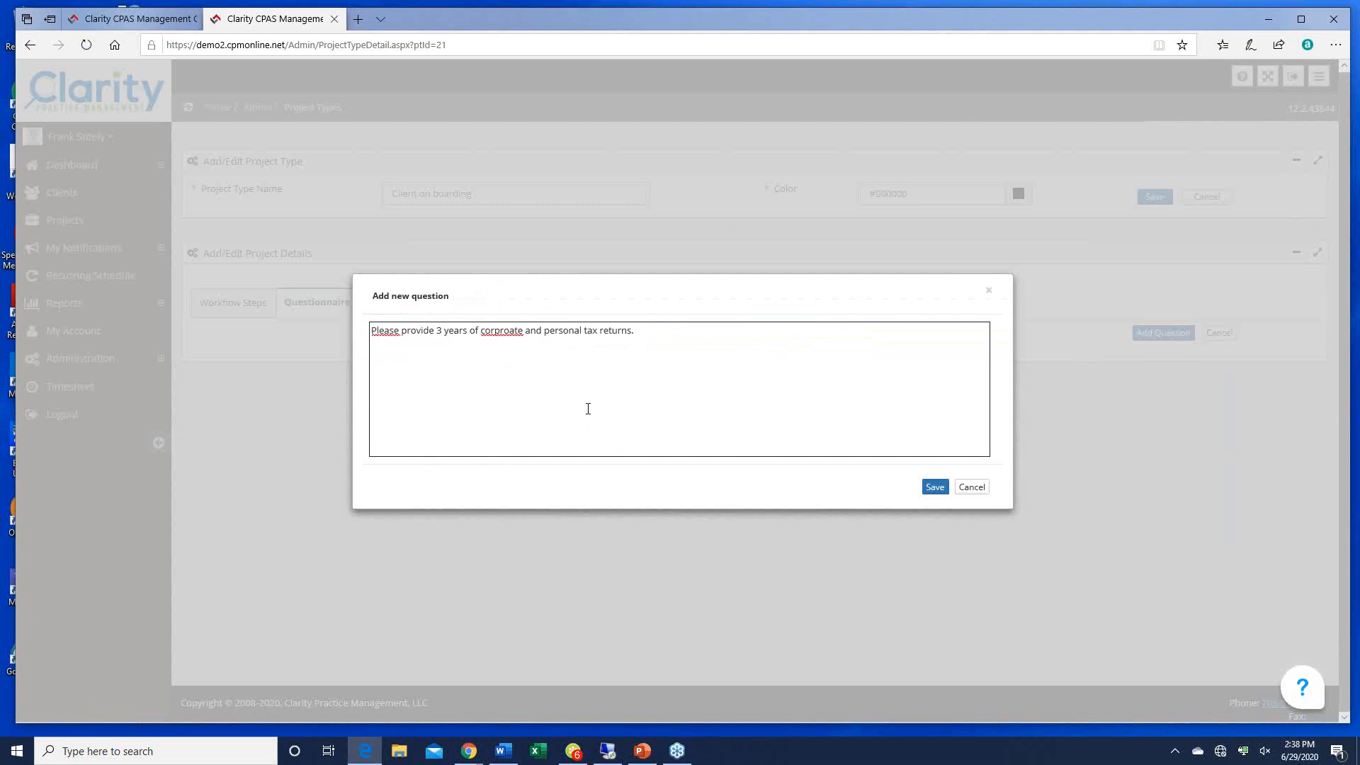
pyautogui.rightClick(498, 331)
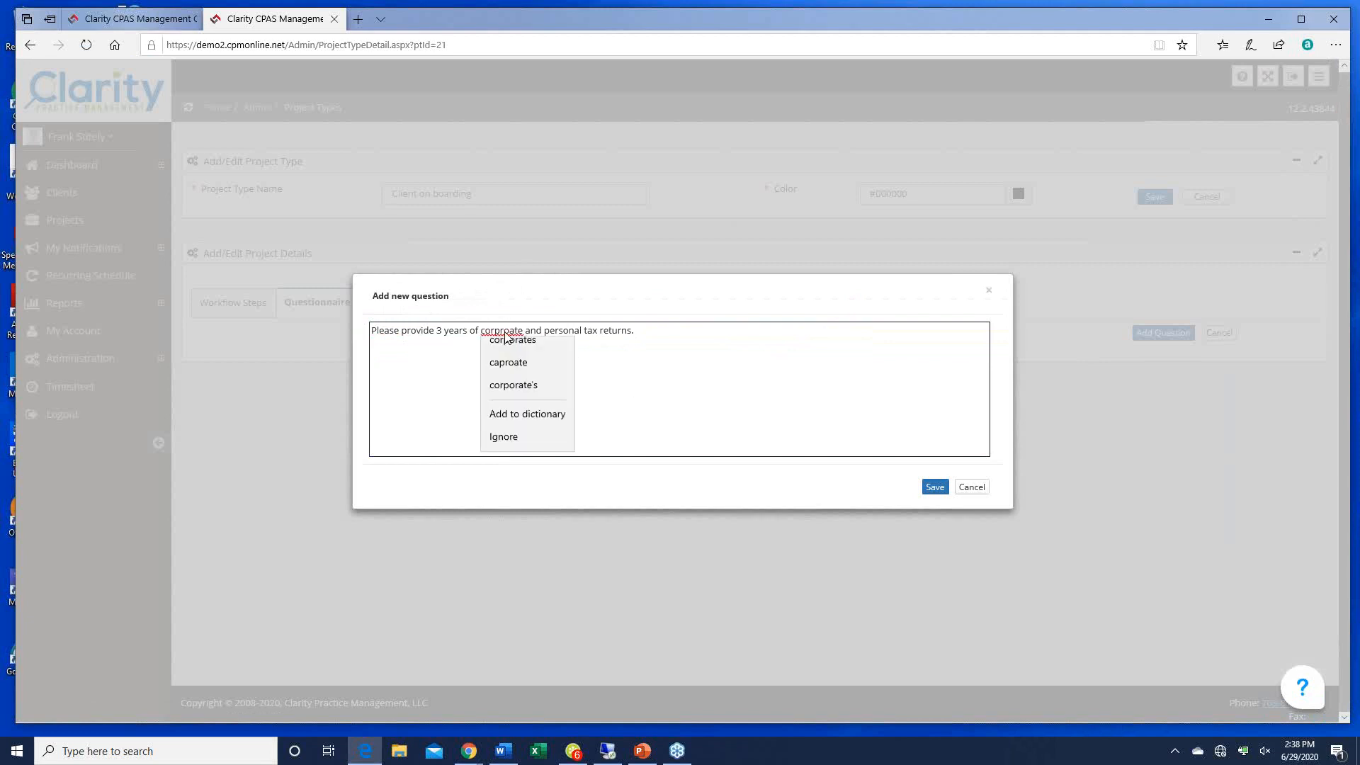
pyautogui.click(528, 346)
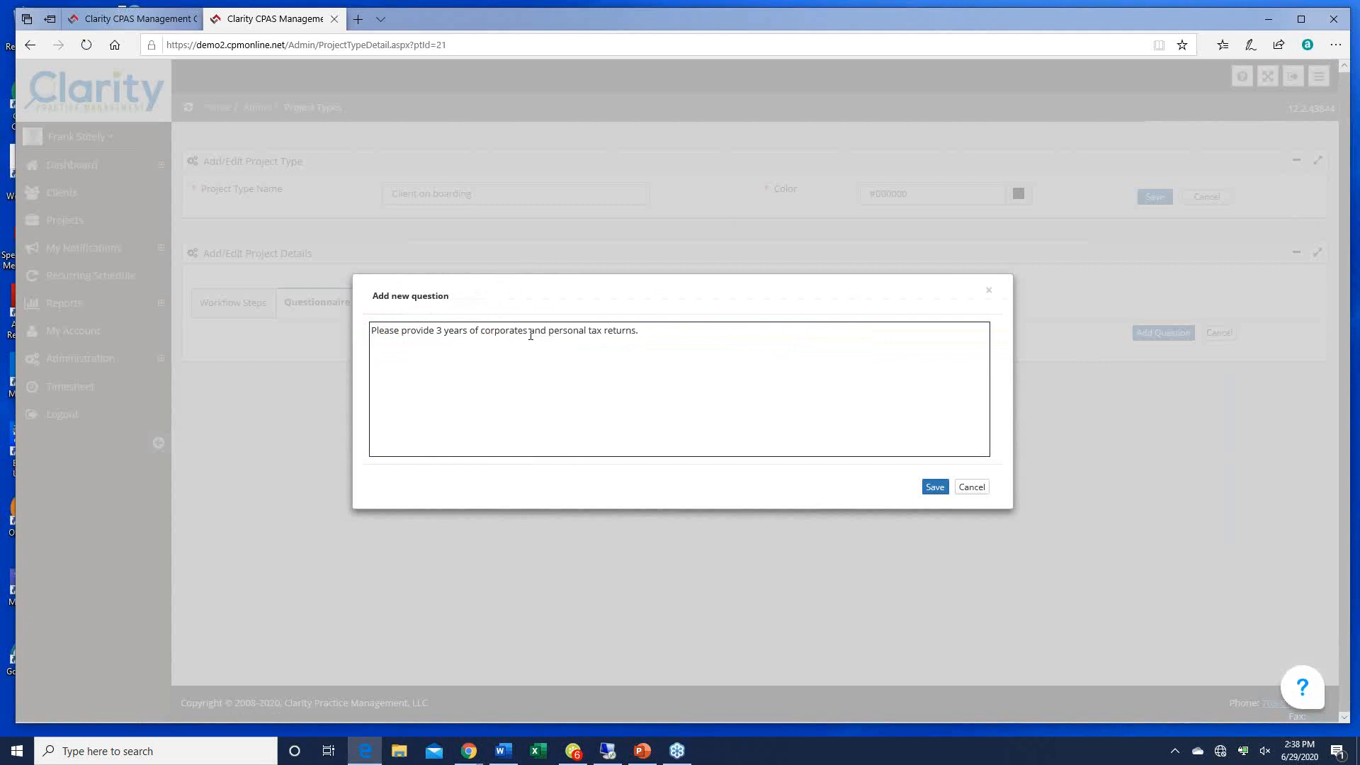
pyautogui.click(530, 335)
pyautogui.press('BackSpace')
pyautogui.click(924, 491)
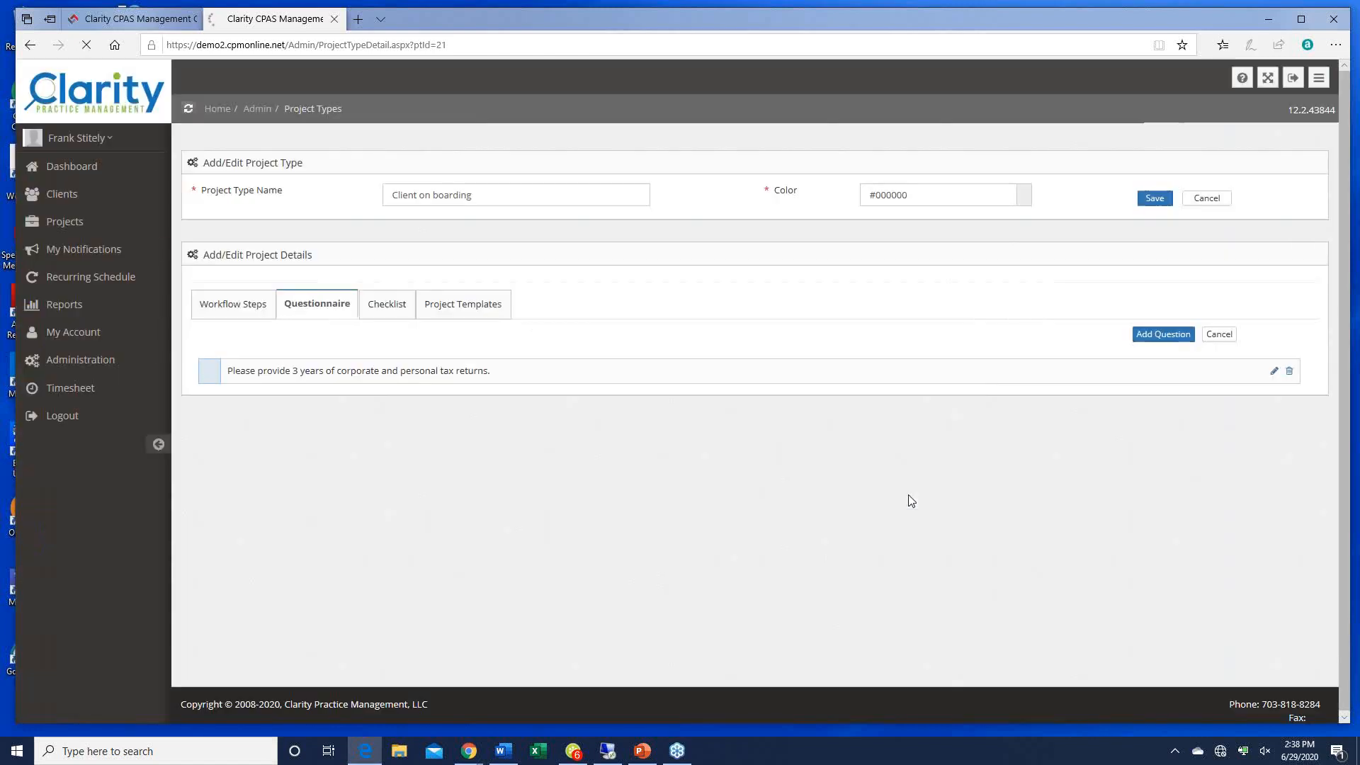
# Step: Add a question asking the client to sign the annual engagement letter posted in their files
pyautogui.click(1163, 334)
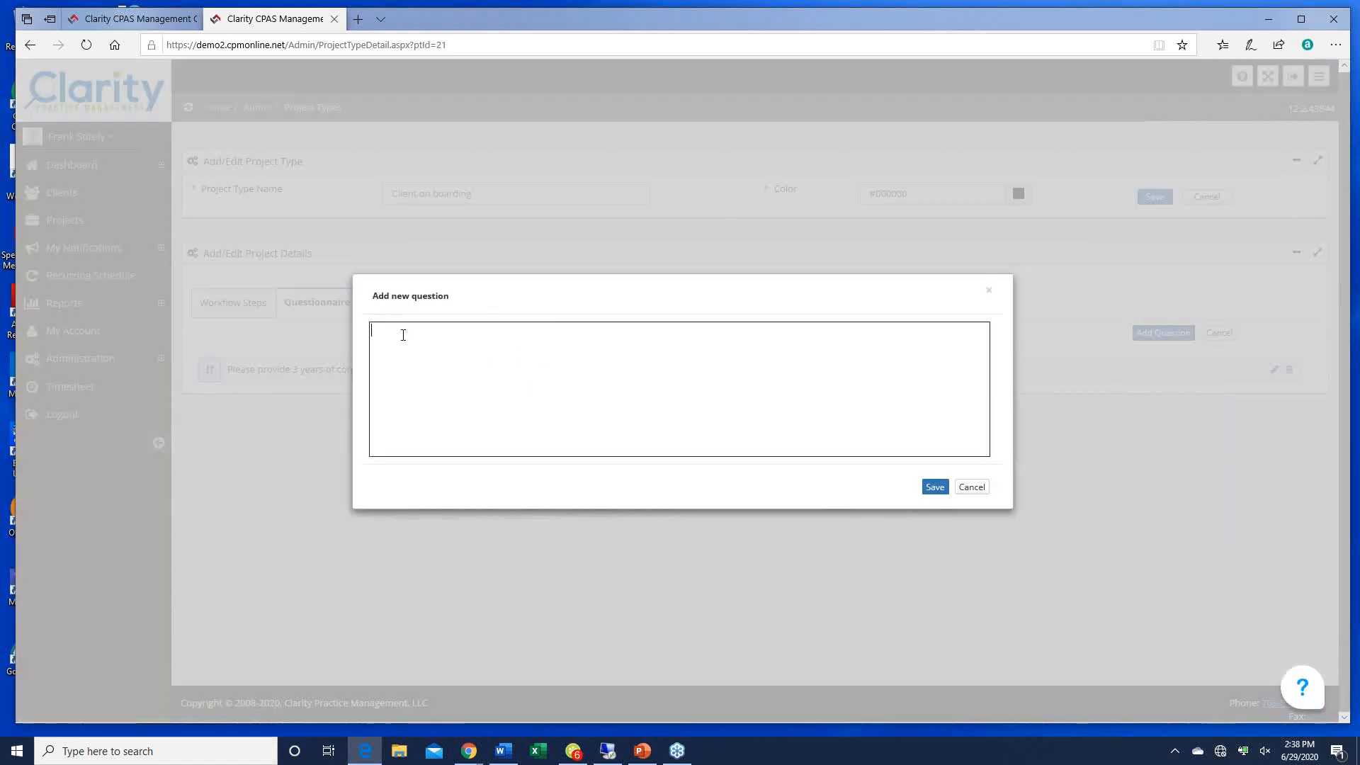
pyautogui.write('Please sign our annual engagement letter whic')
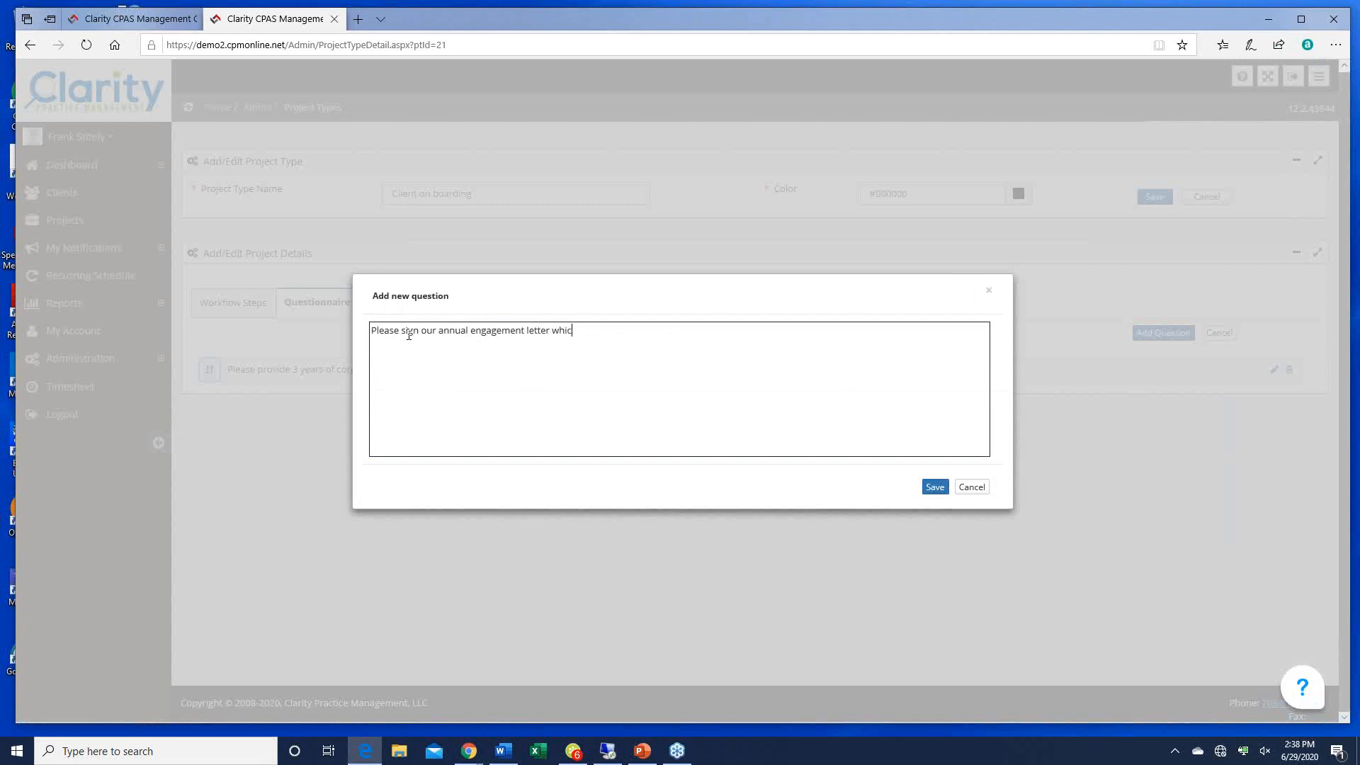
pyautogui.write('h I have posted for you at the "Files from SKCPAS" fold')
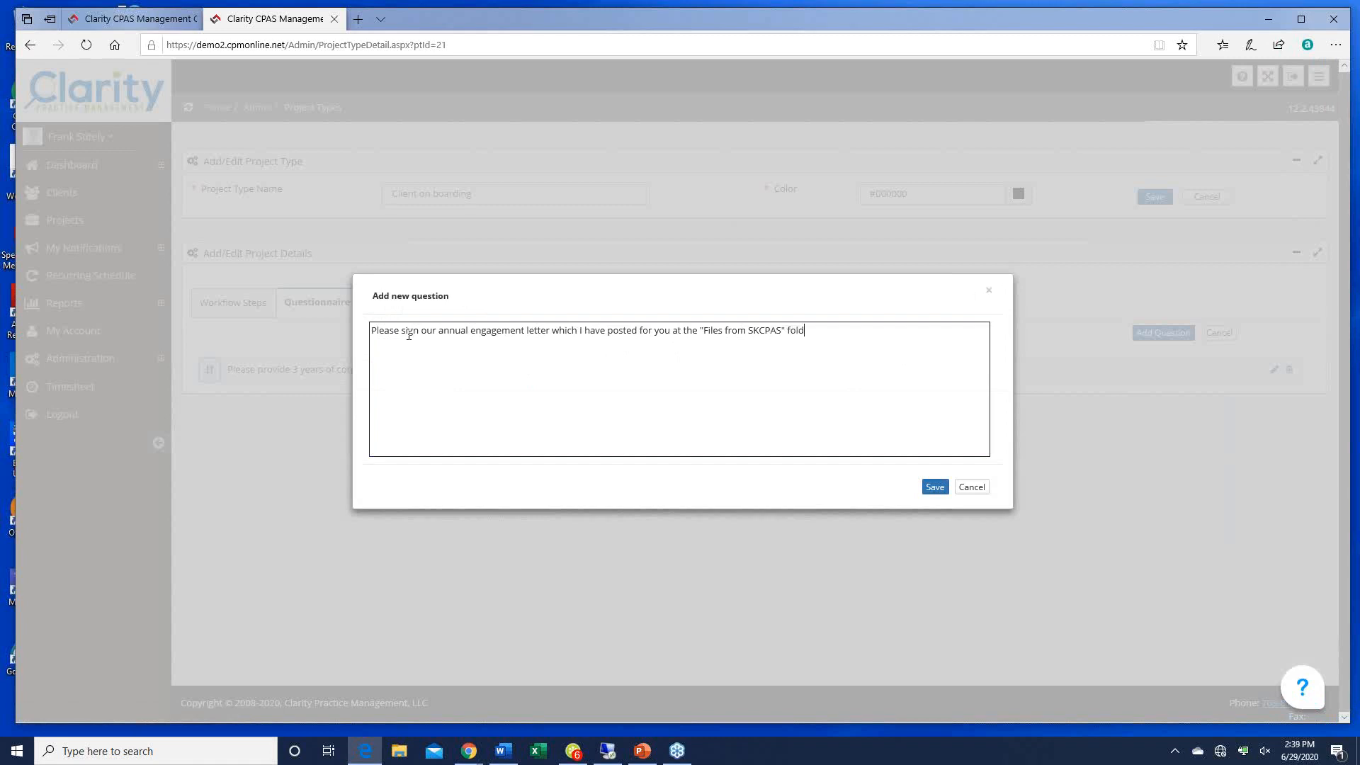
pyautogui.write('er tab.')
pyautogui.click(932, 487)
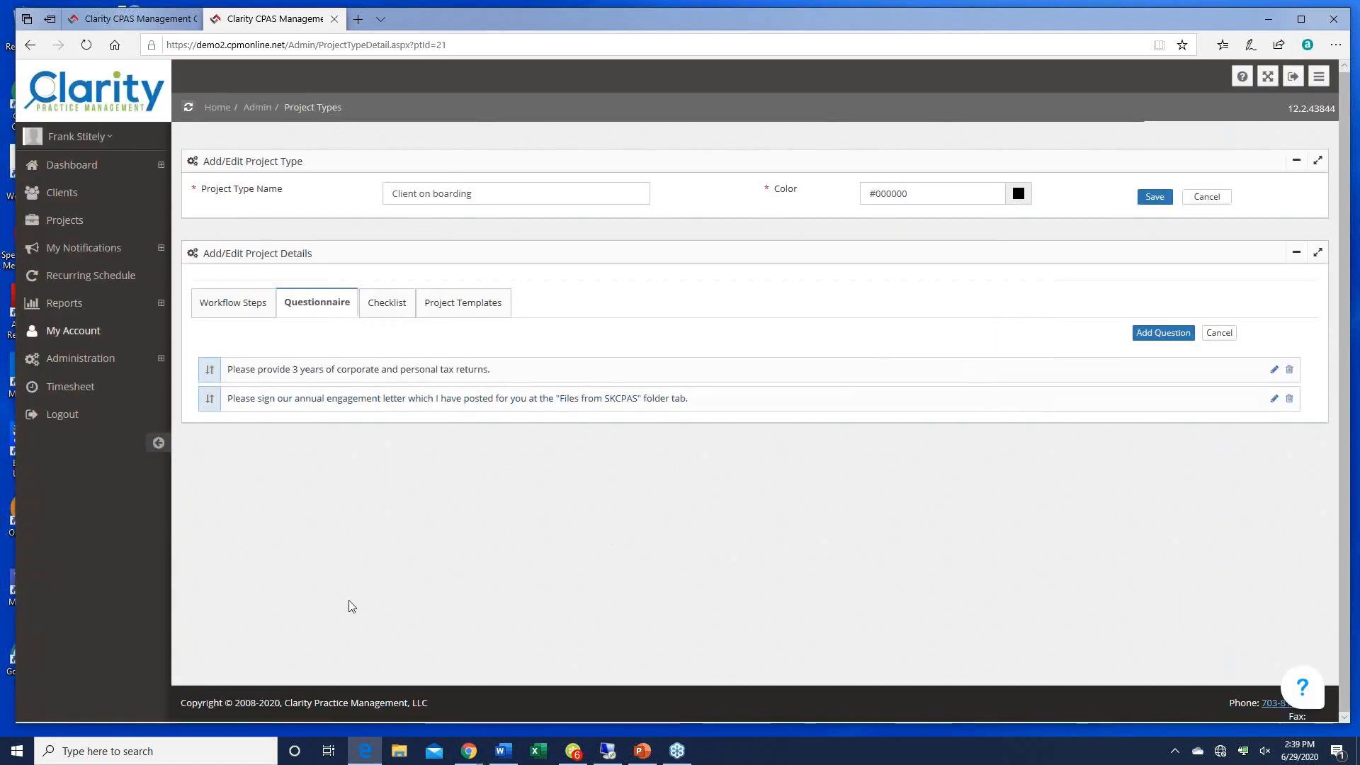
# Step: Add the checklist item 'Received 3 years of tax returns'
pyautogui.click(376, 305)
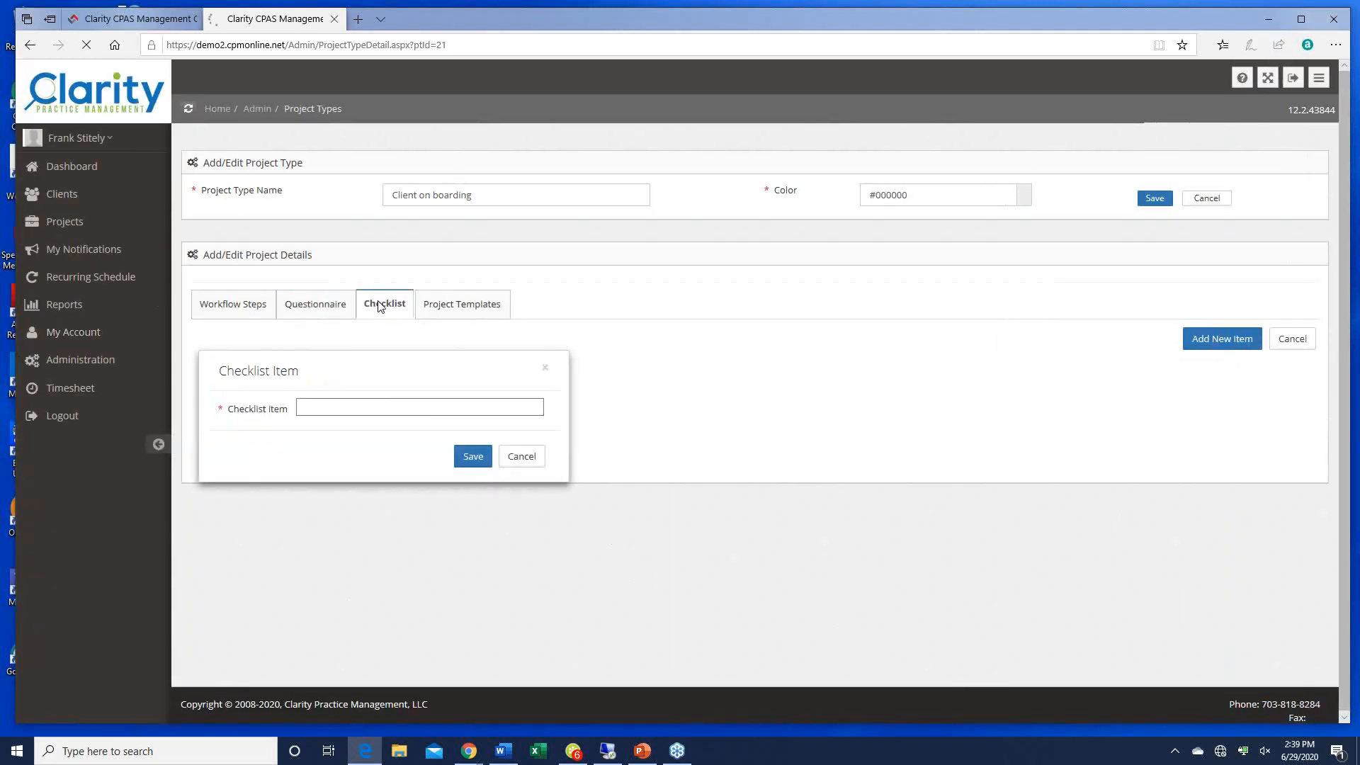
pyautogui.click(1220, 337)
pyautogui.click(601, 382)
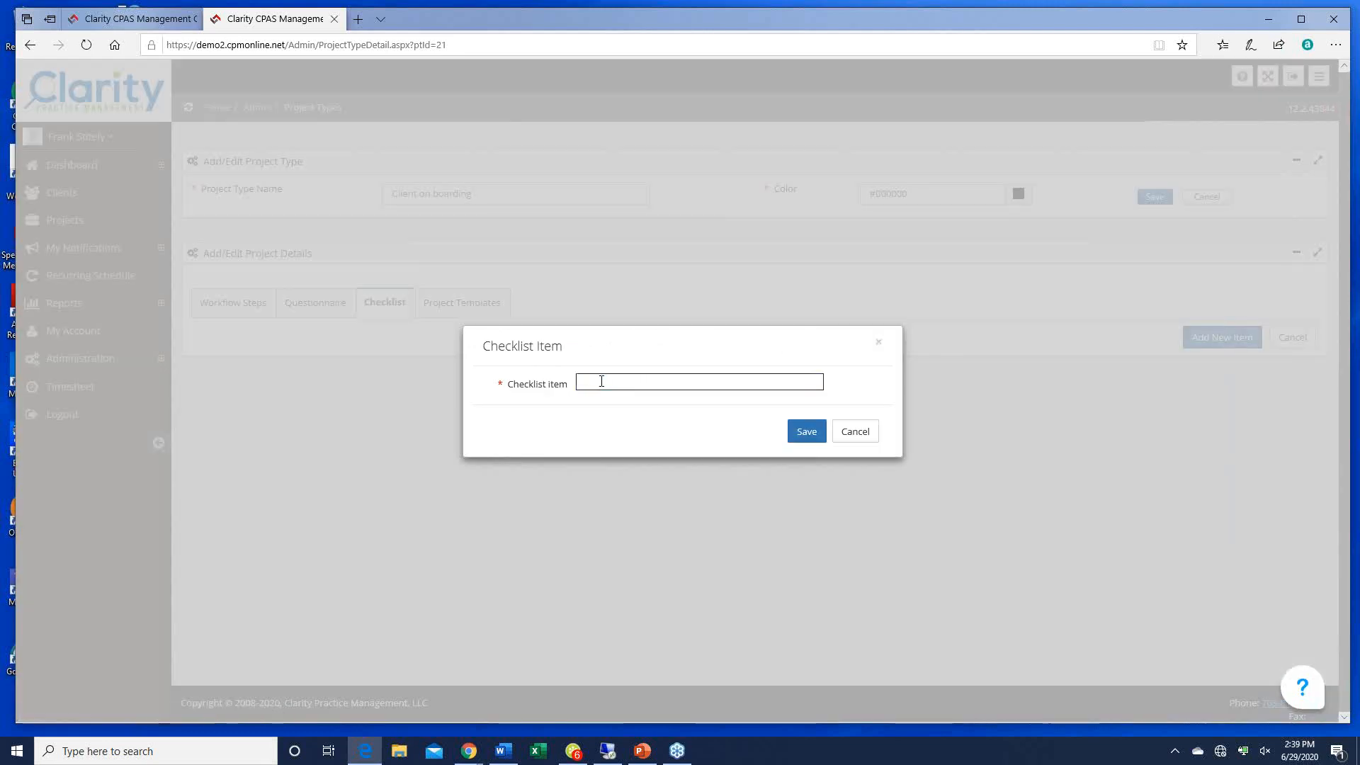
pyautogui.write('Recvd')
pyautogui.write('ved 3 years of tax returns')
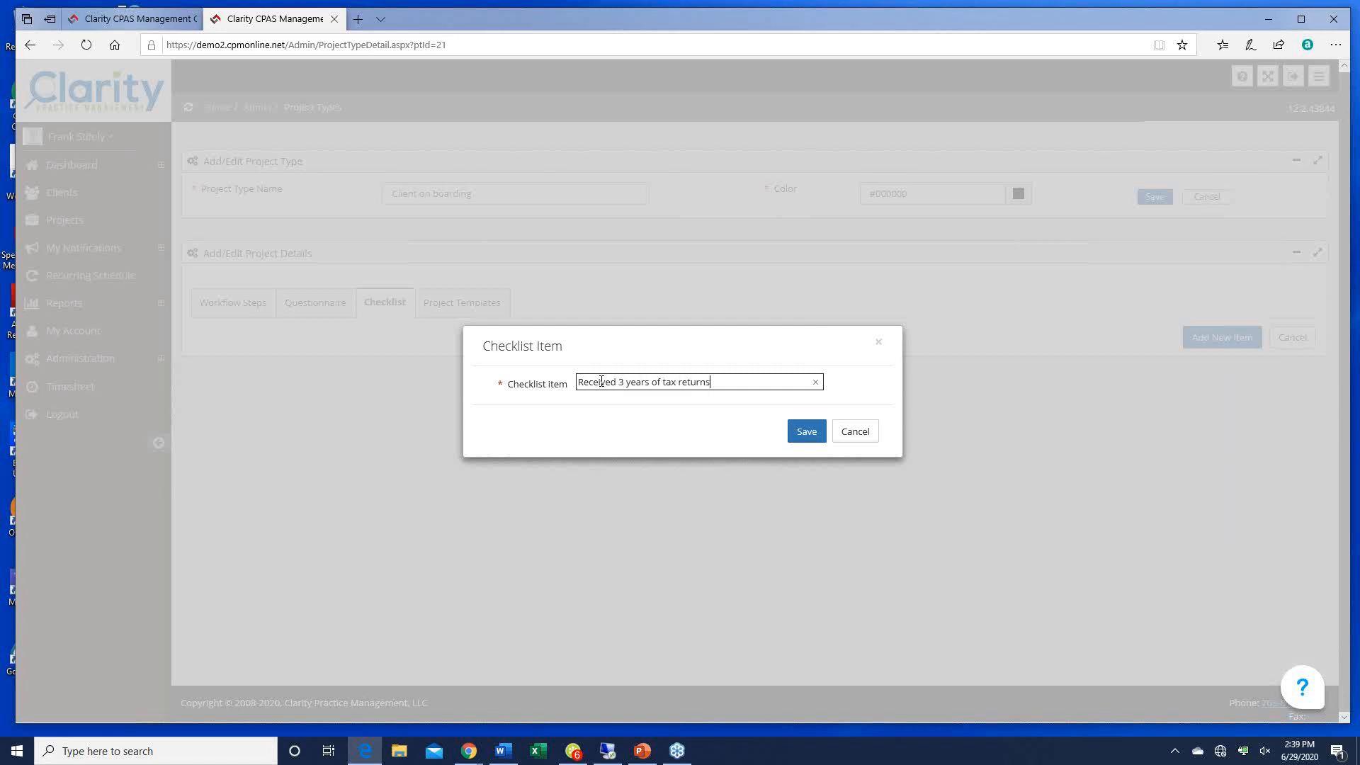
pyautogui.click(805, 433)
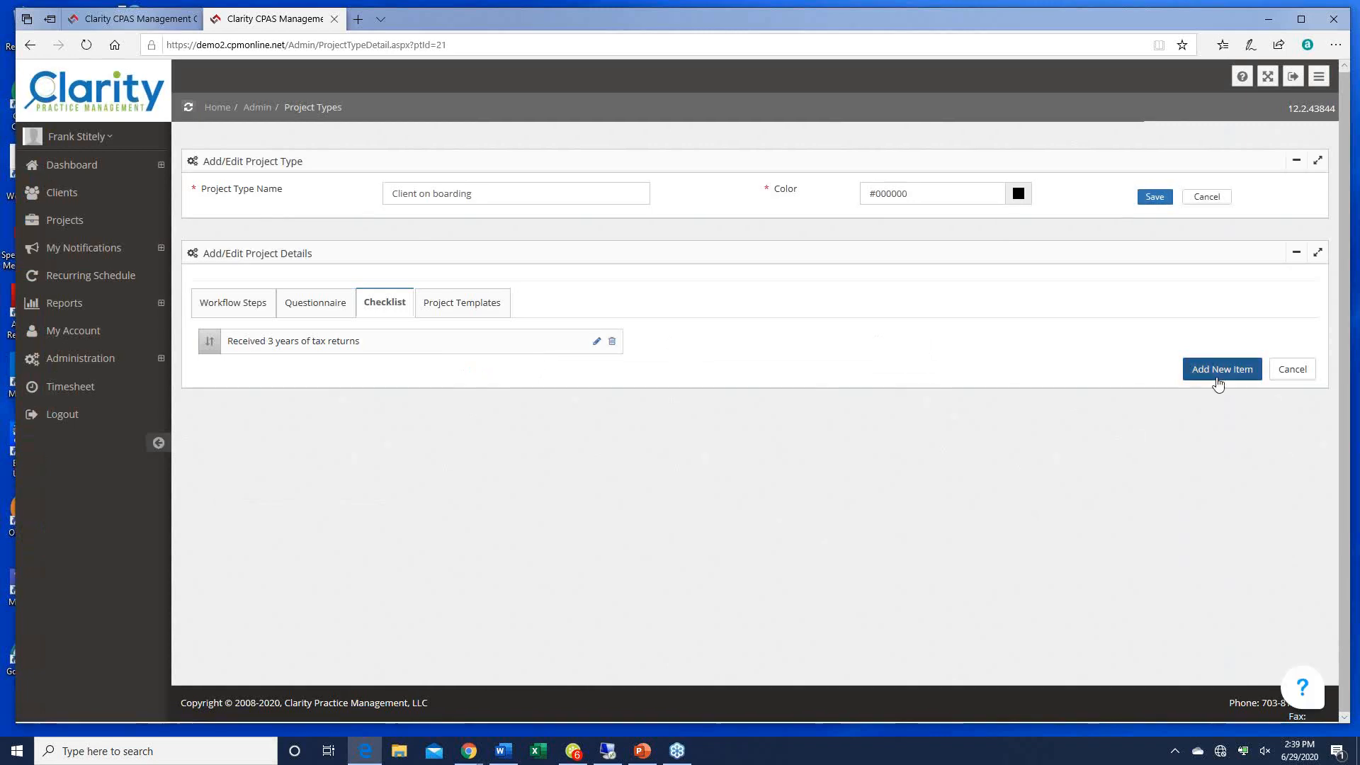
# Step: Add the checklist item 'Received signed engagement letter', fixing typos as it is typed
pyautogui.click(1218, 371)
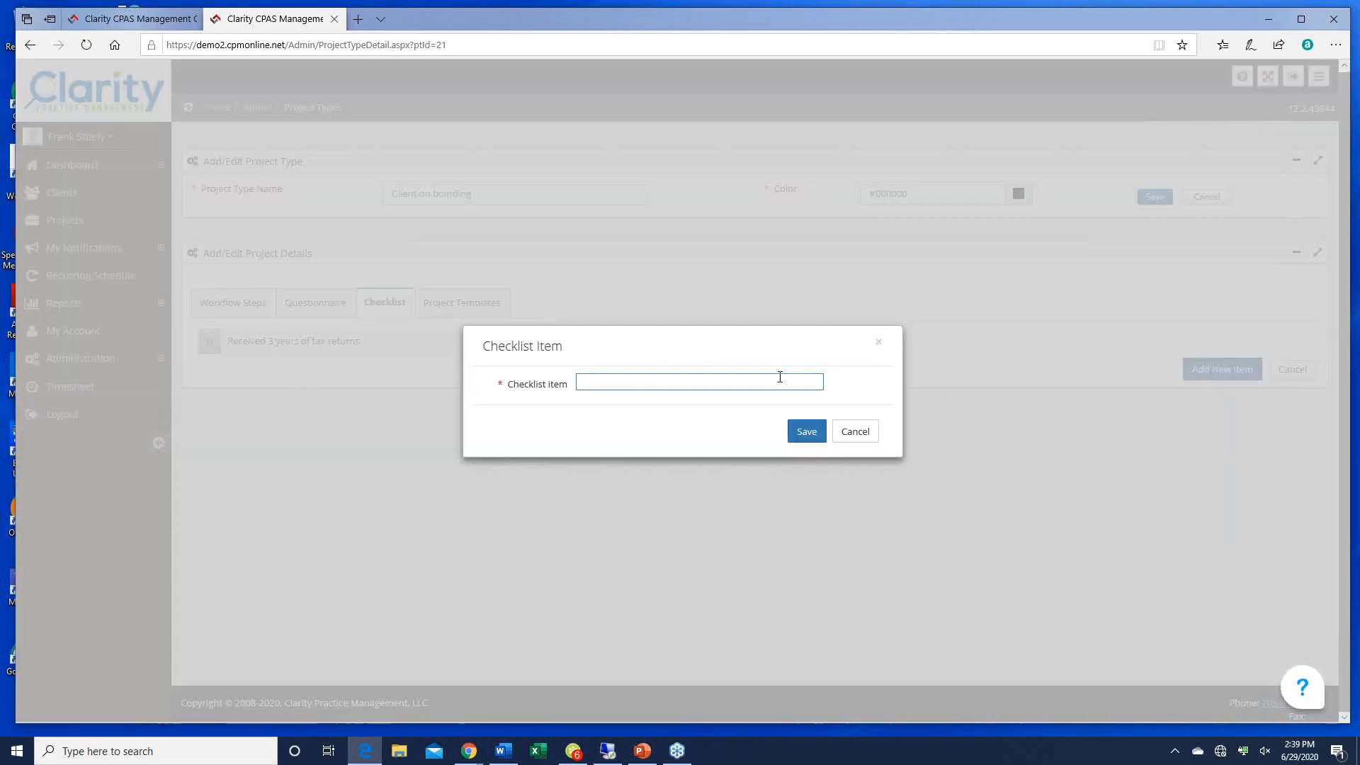
pyautogui.click(602, 383)
pyautogui.write('Rev')
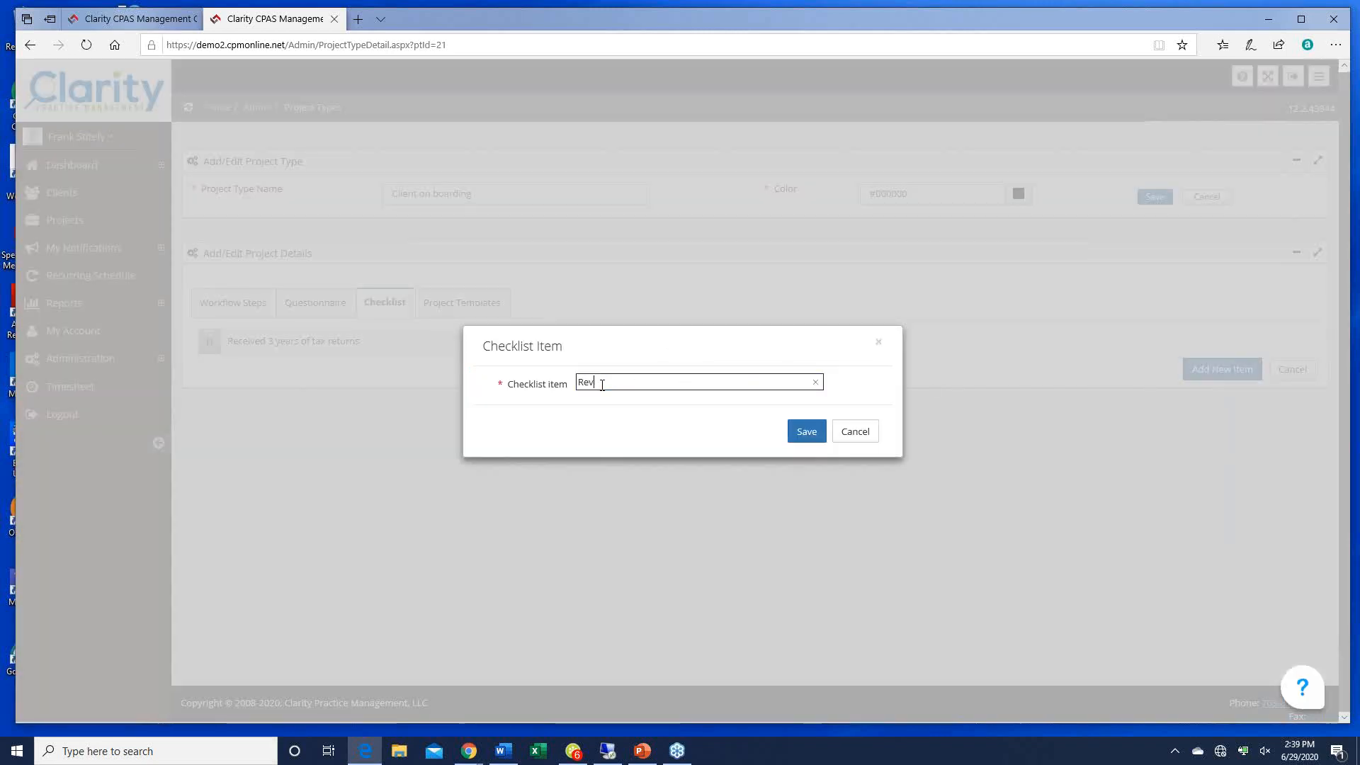
pyautogui.write('eived suigne')
pyautogui.press('BackSpace')
pyautogui.press('BackSpace')
pyautogui.press('BackSpace')
pyautogui.press('BackSpace')
pyautogui.press('BackSpace')
pyautogui.press('BackSpace')
pyautogui.write('gned engagement letter')
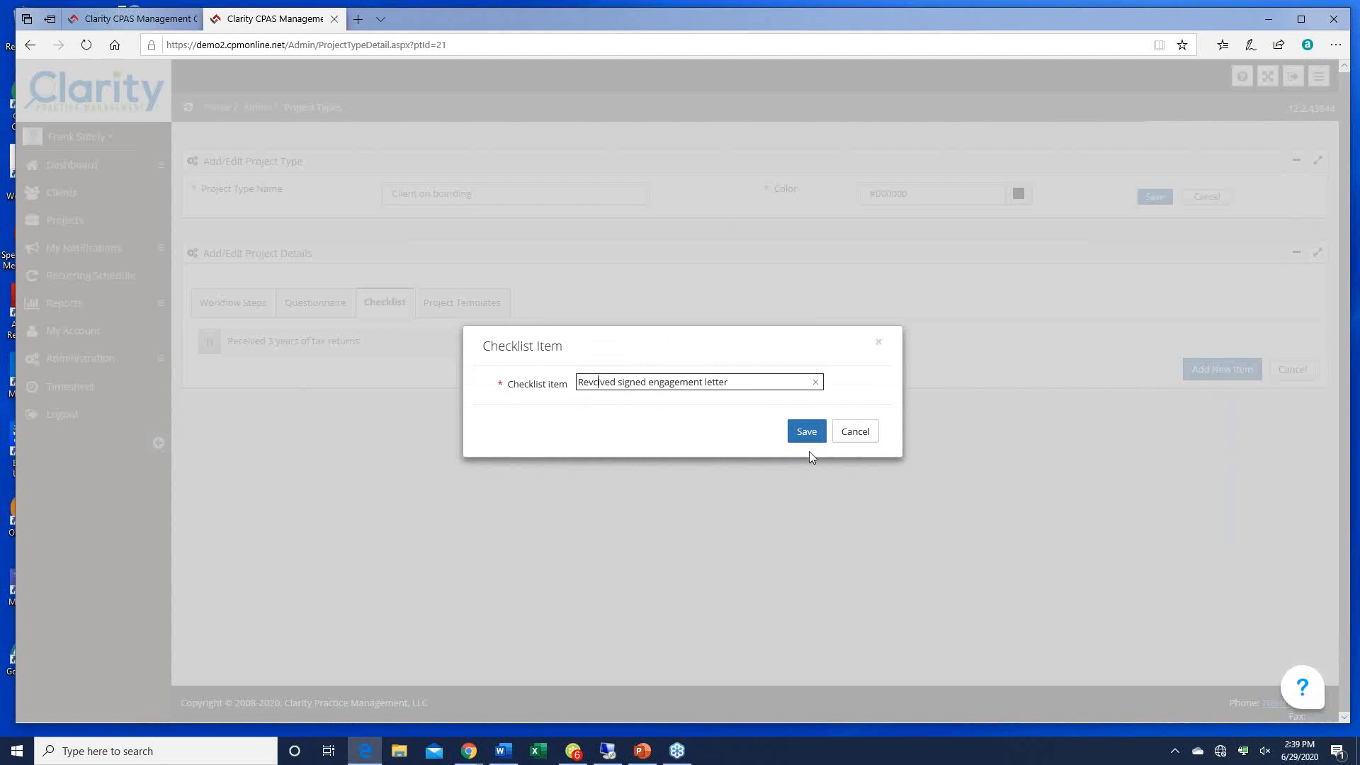
pyautogui.press('BackSpace')
pyautogui.write('e')
pyautogui.click(807, 434)
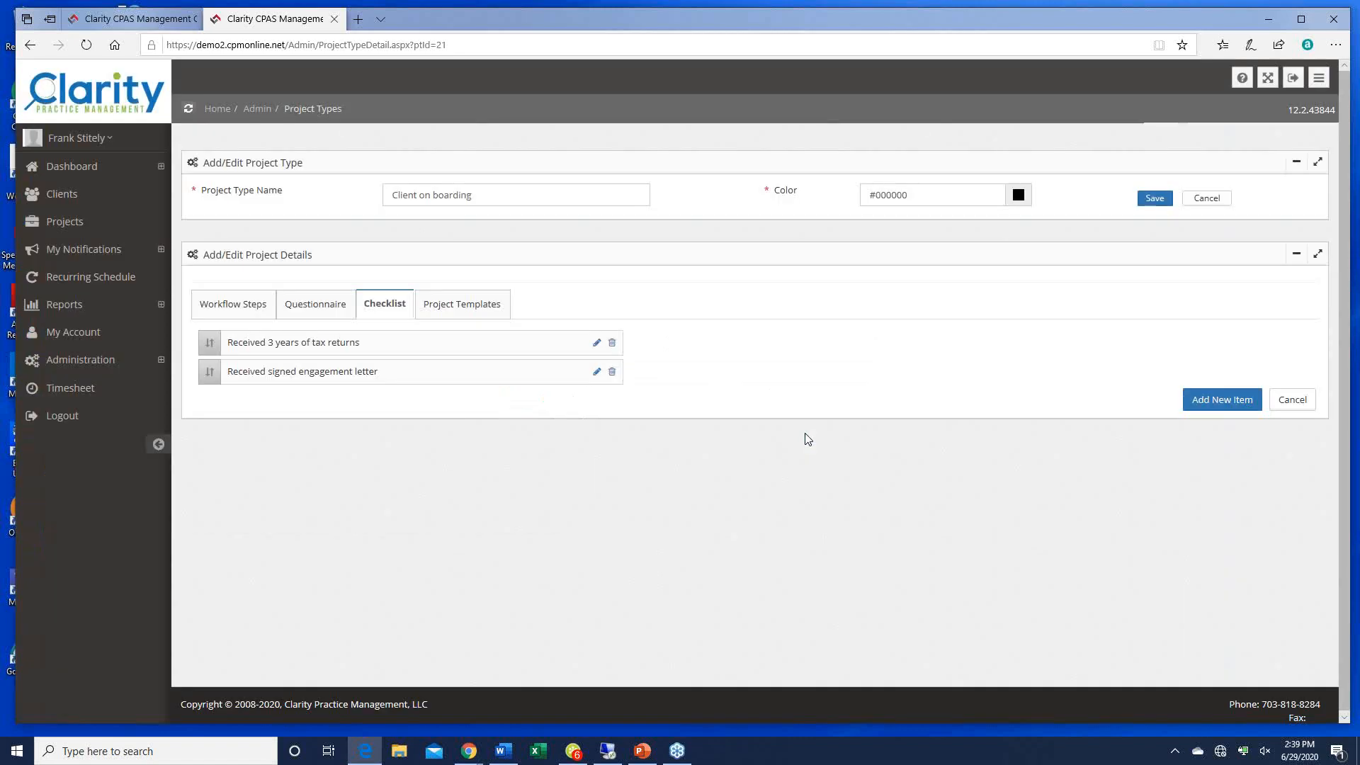
# Step: Add the checklist item 'Partner approves scope of work.'
pyautogui.click(1235, 399)
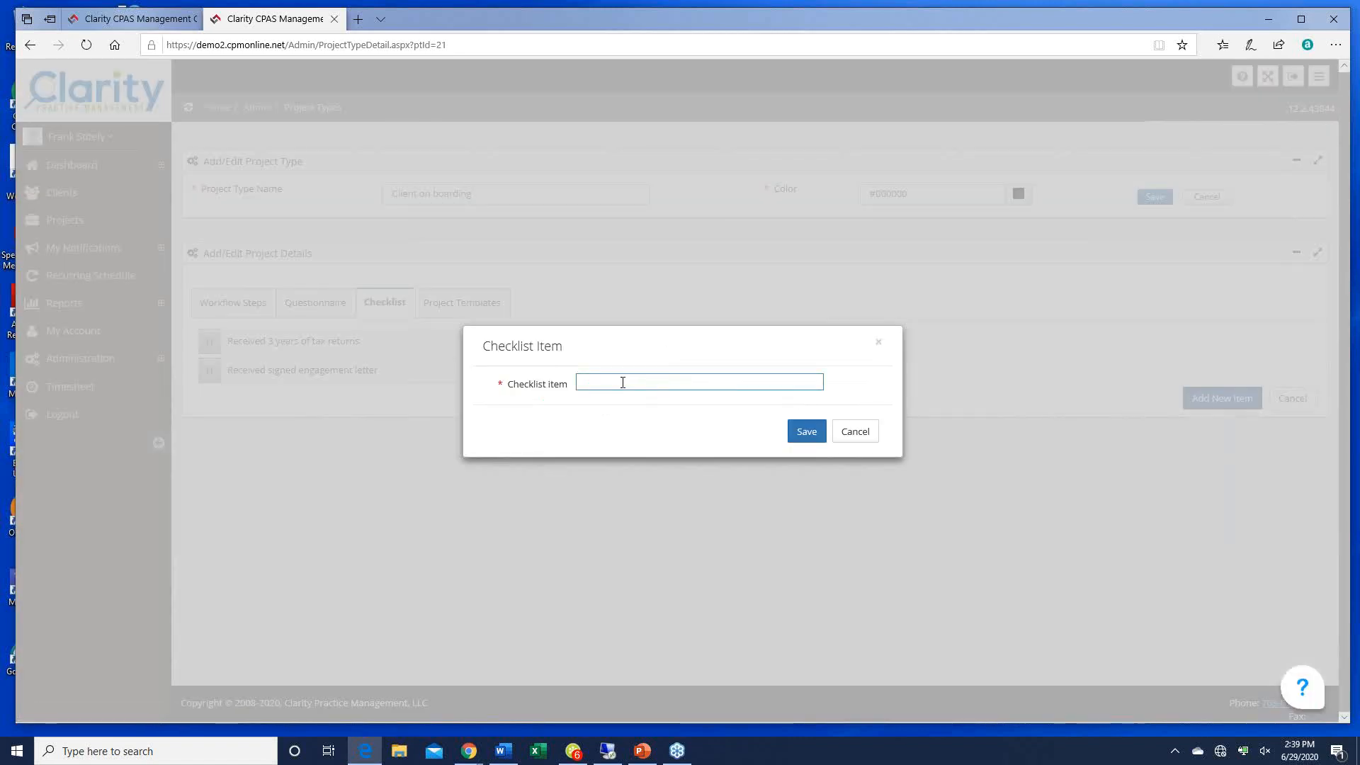
pyautogui.write('Partner ')
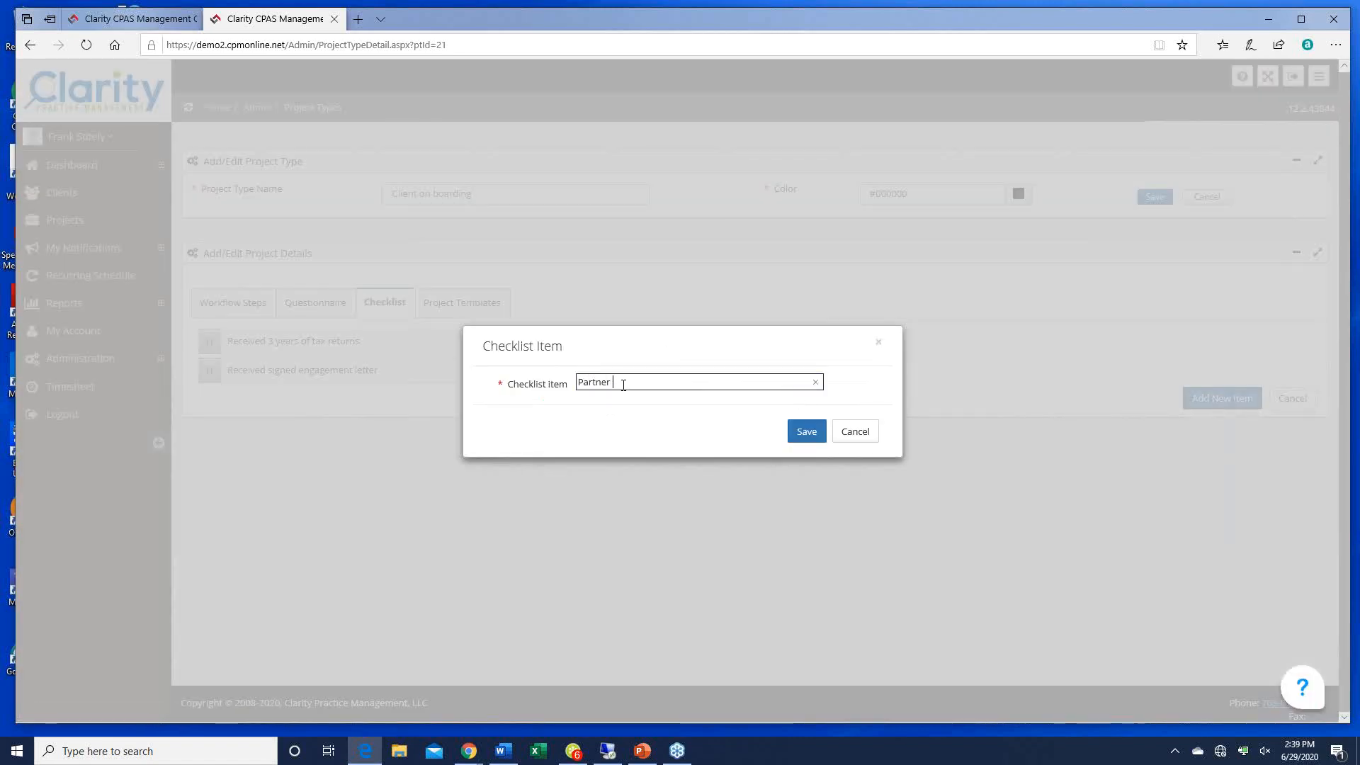
pyautogui.write('approves scope of work.')
pyautogui.click(806, 432)
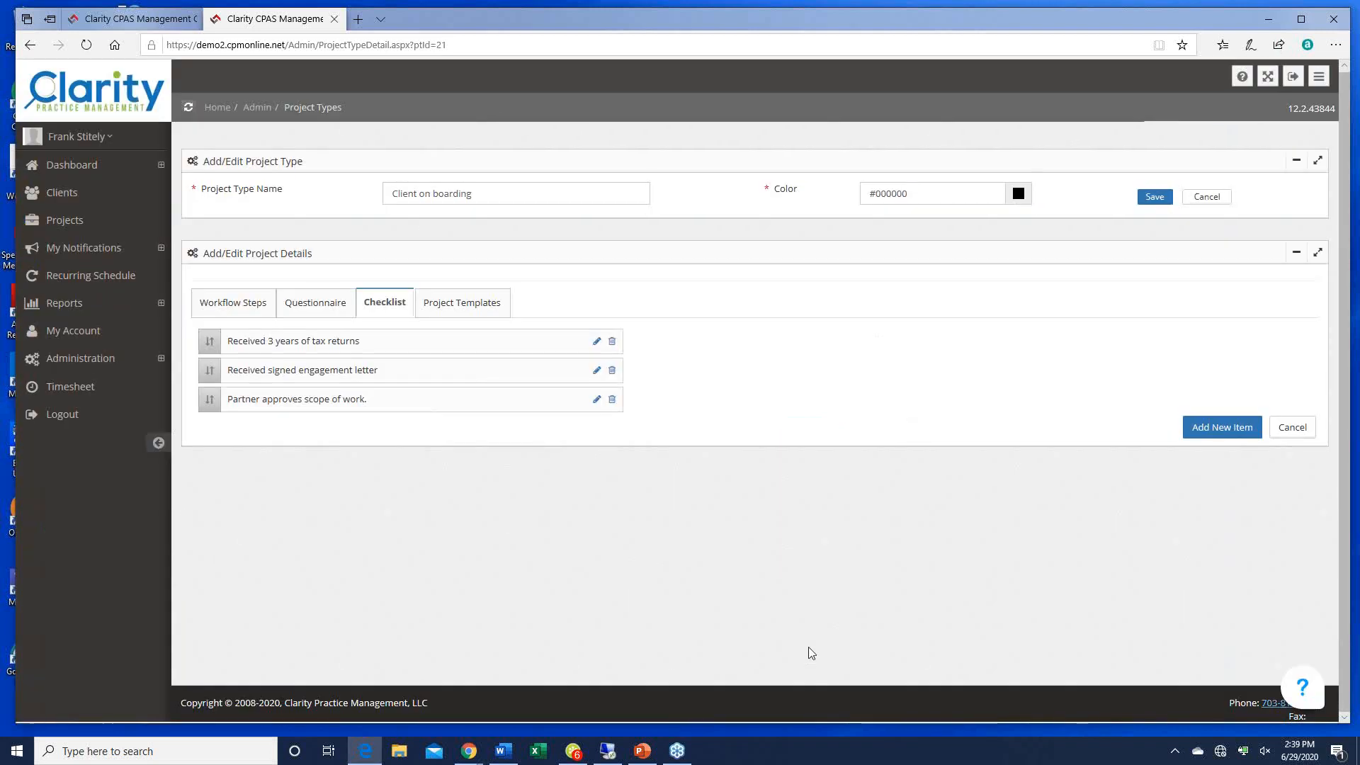
# Step: Start a new project template with default project 'Initial information needed from client' and an onboarding template name
pyautogui.click(479, 298)
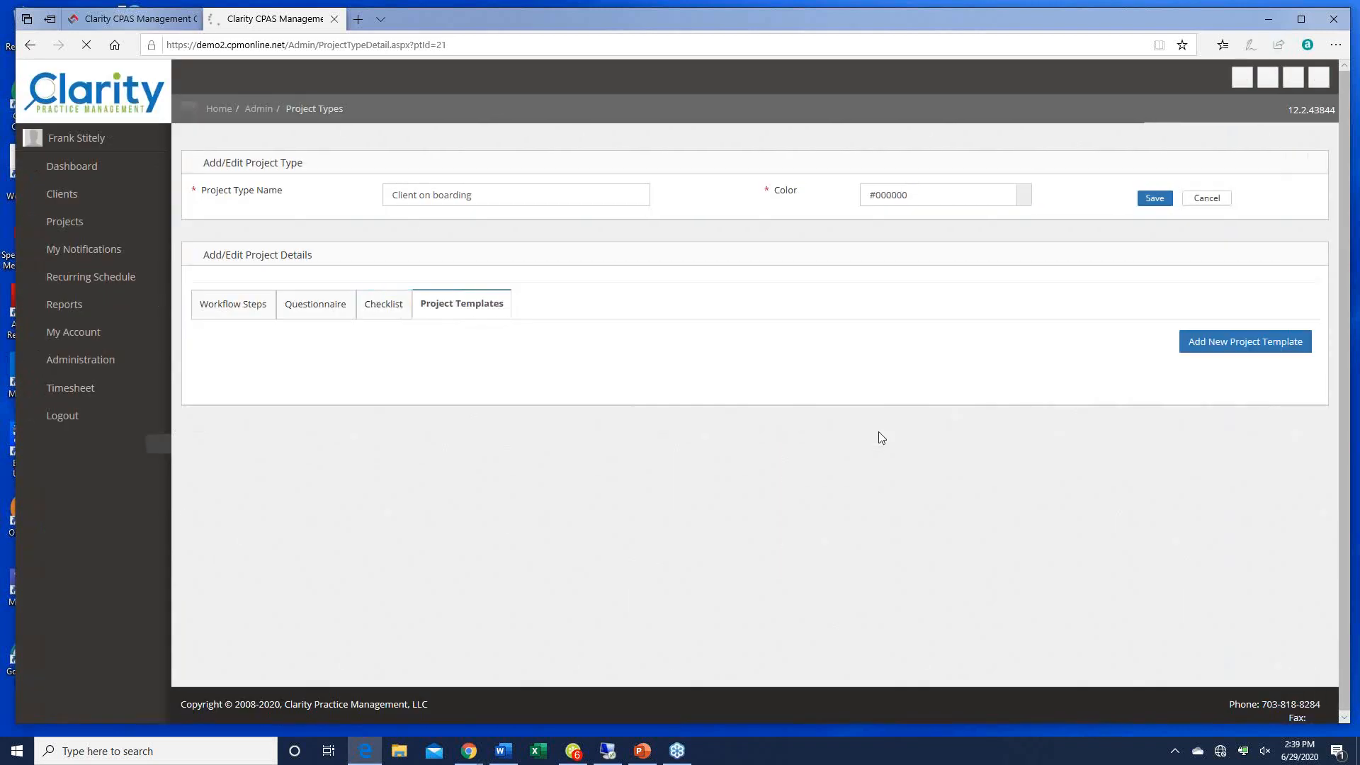
pyautogui.click(1221, 347)
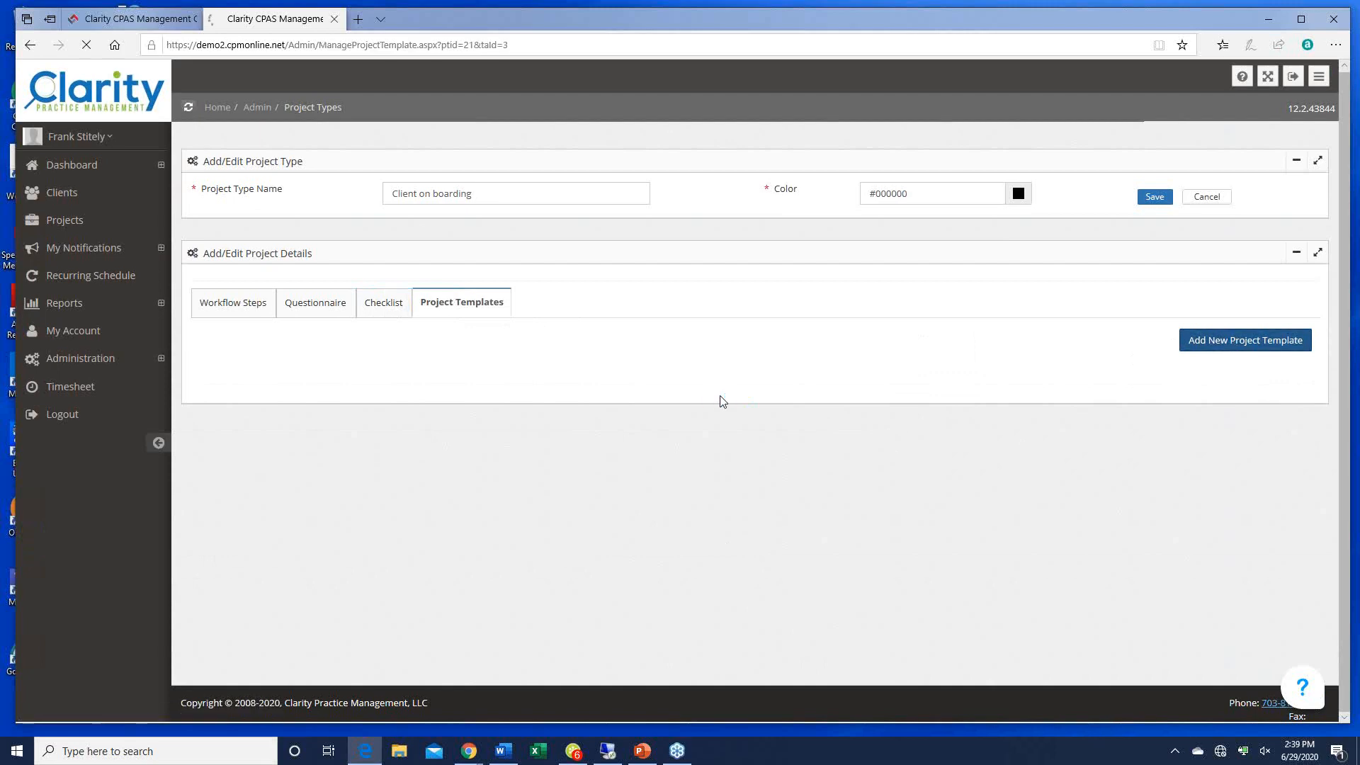
pyautogui.click(448, 219)
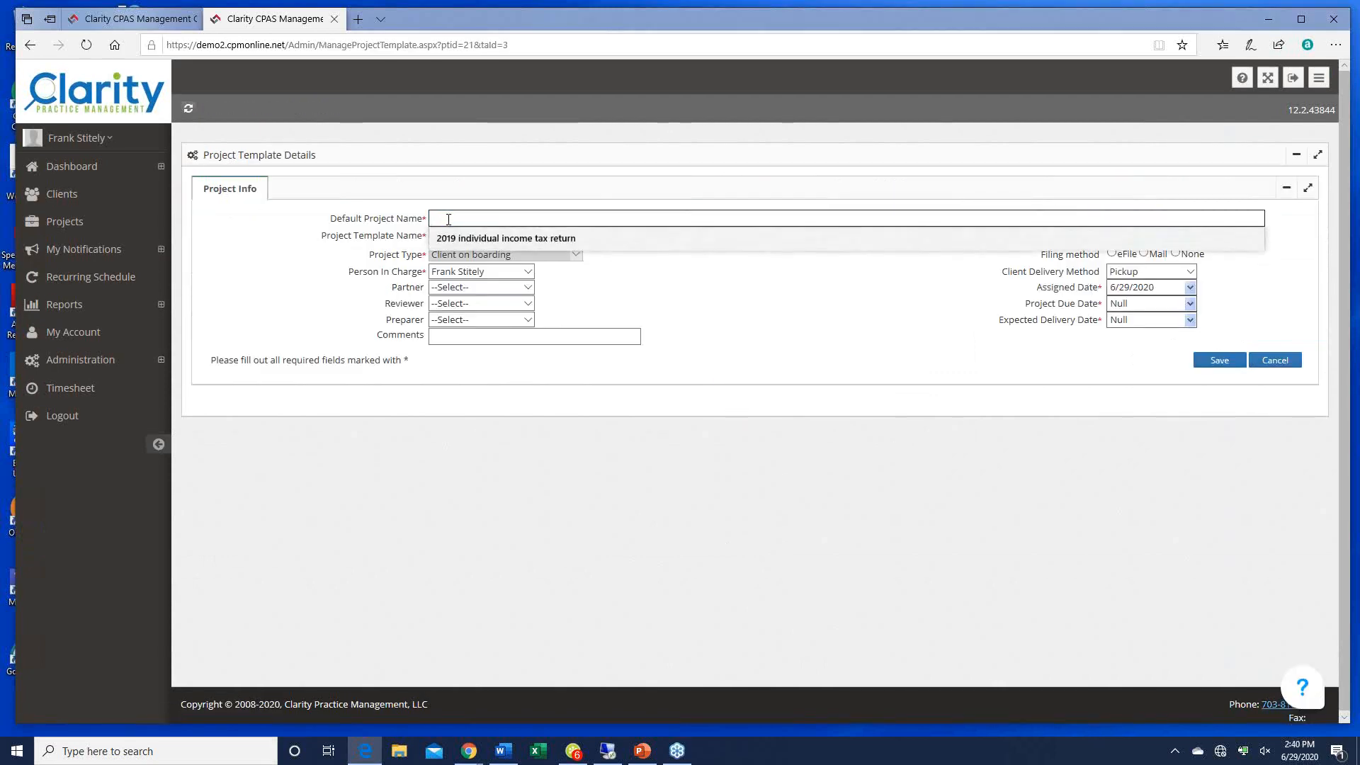
pyautogui.write("Bill's o")
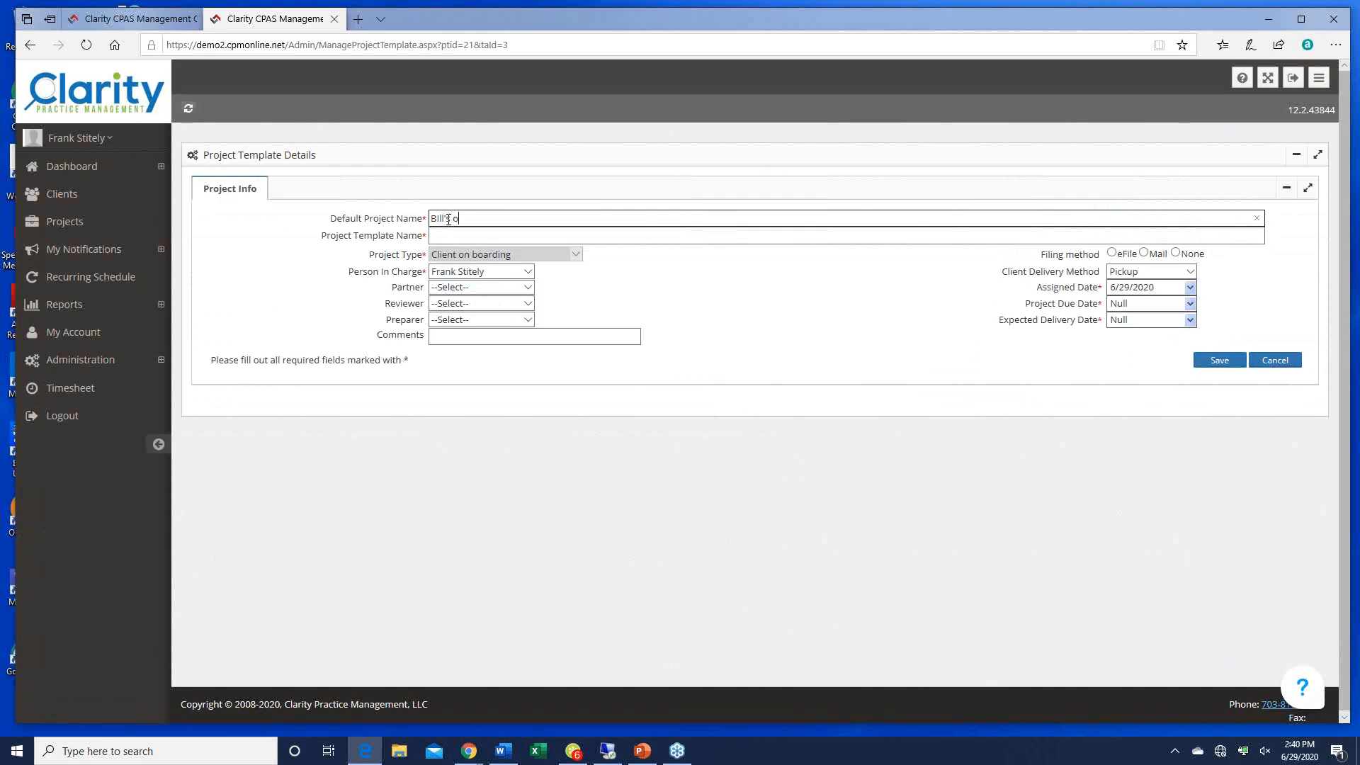
pyautogui.write('nboarding')
pyautogui.click(499, 234)
pyautogui.moveTo(507, 219); pyautogui.dragTo(427, 216)
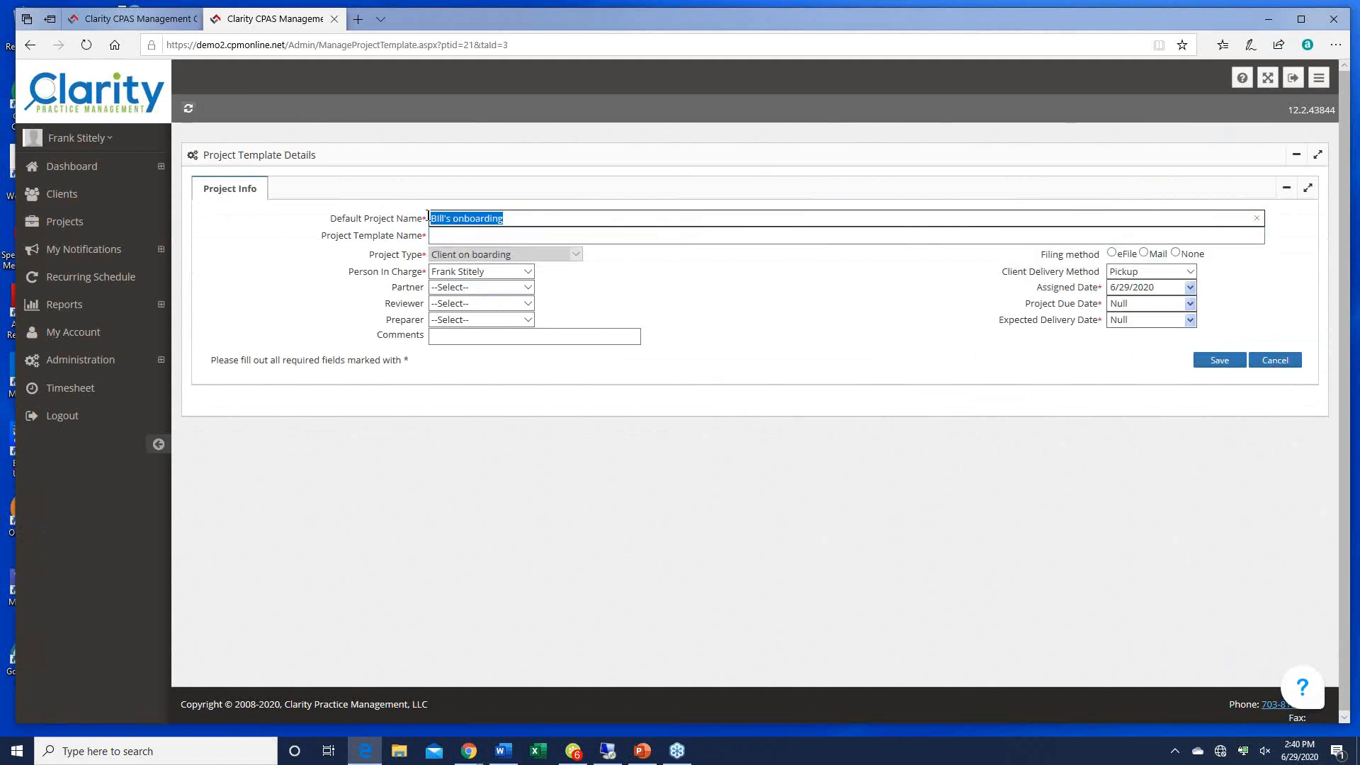
pyautogui.click(491, 219)
pyautogui.moveTo(491, 219); pyautogui.dragTo(394, 223)
pyautogui.write('Initial information')
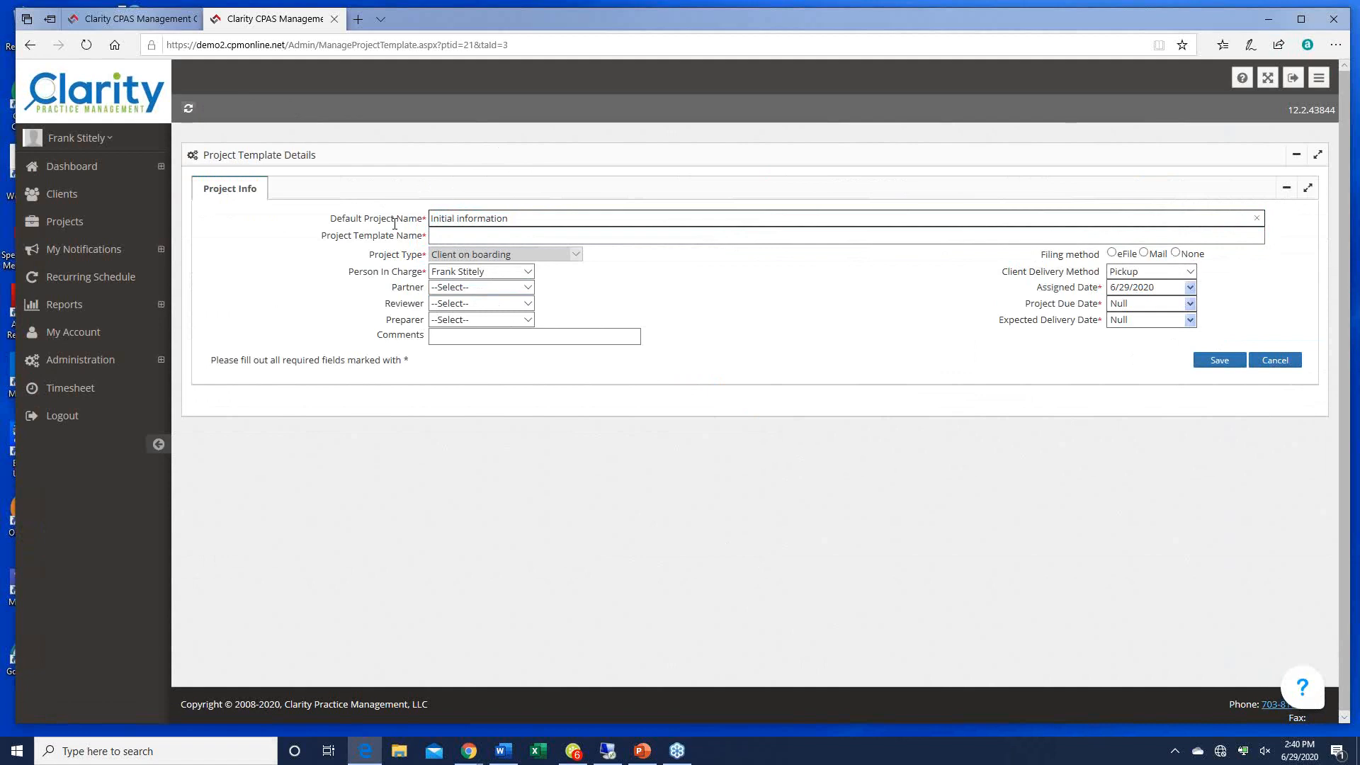
pyautogui.write(' needed from client')
pyautogui.click(471, 236)
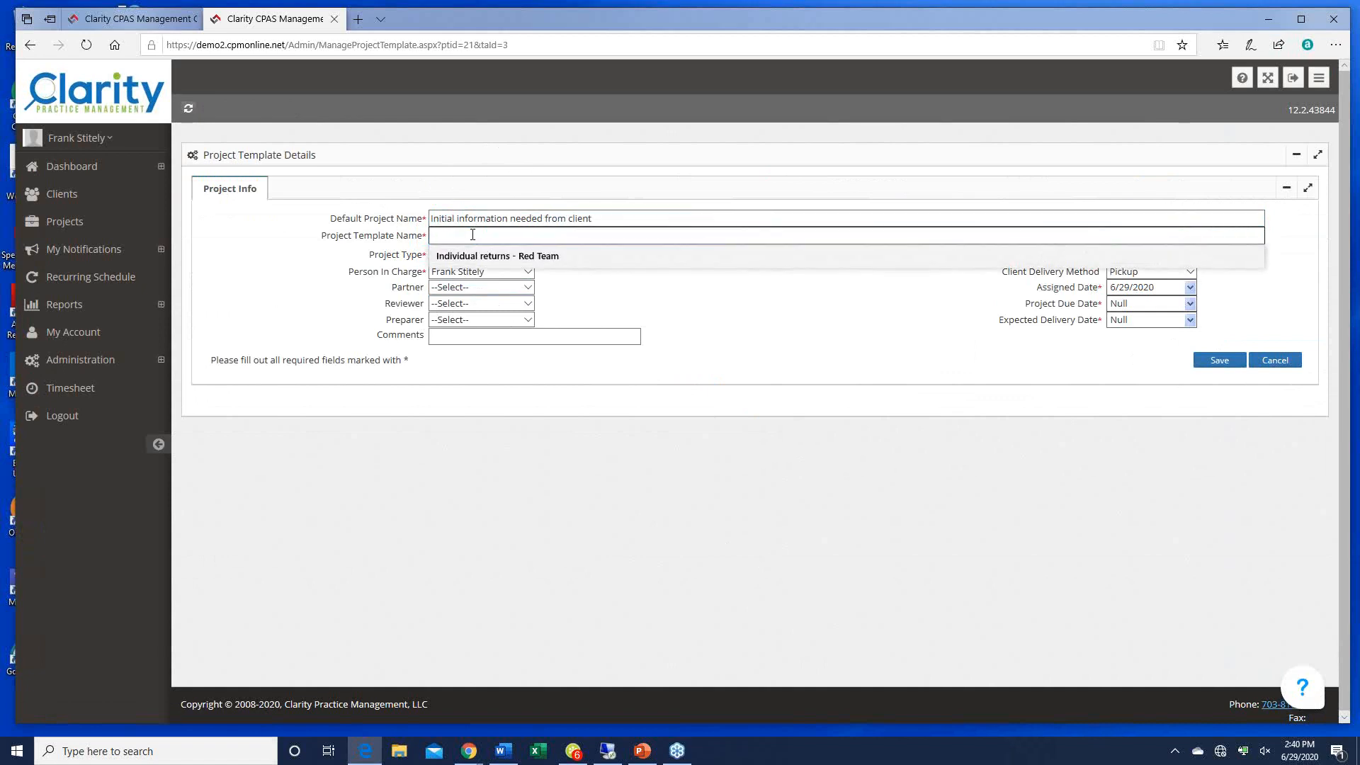
pyautogui.write("Bill's")
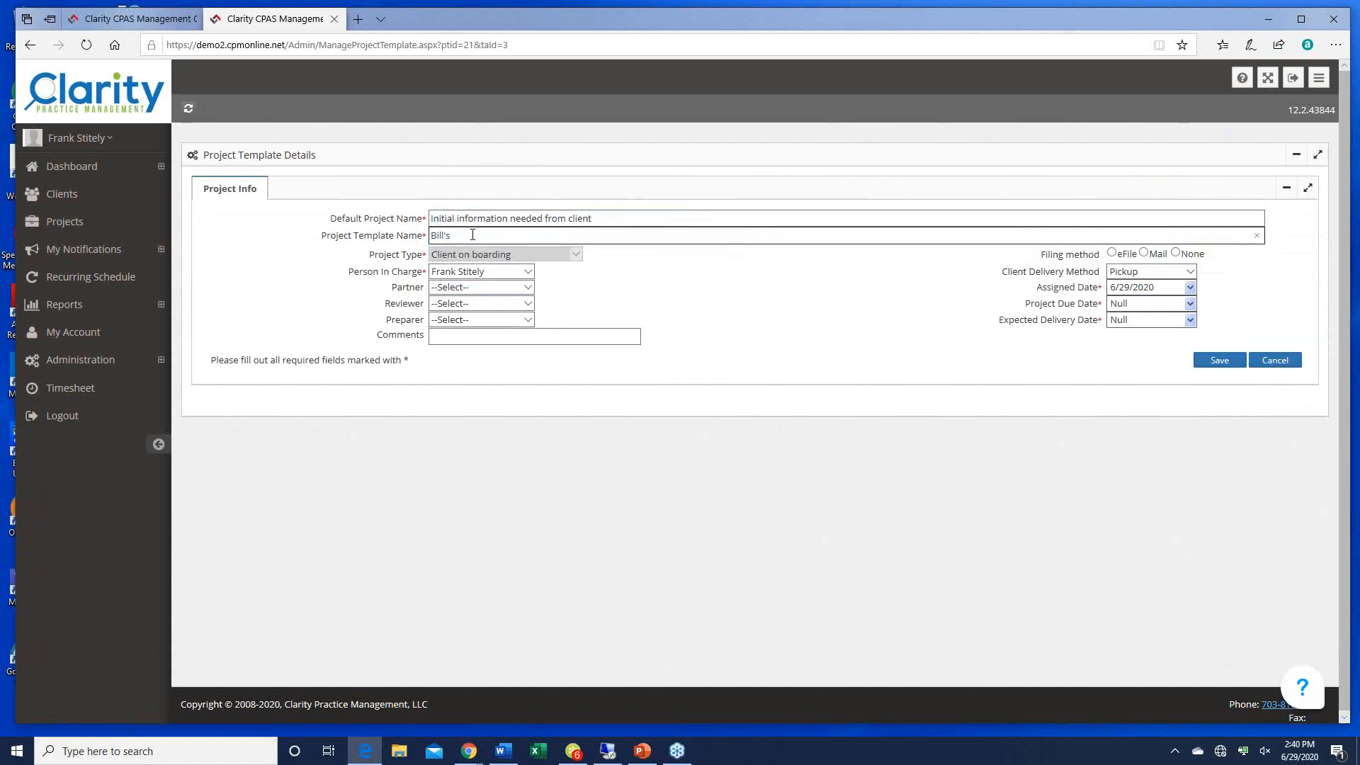
pyautogui.write(' cline')
pyautogui.press('BackSpace')
pyautogui.press('BackSpace')
pyautogui.write('oarding')
# Step: Assign one staff member to all four roles, set both dates to 06/29/20, choose None, and save
pyautogui.click(467, 289)
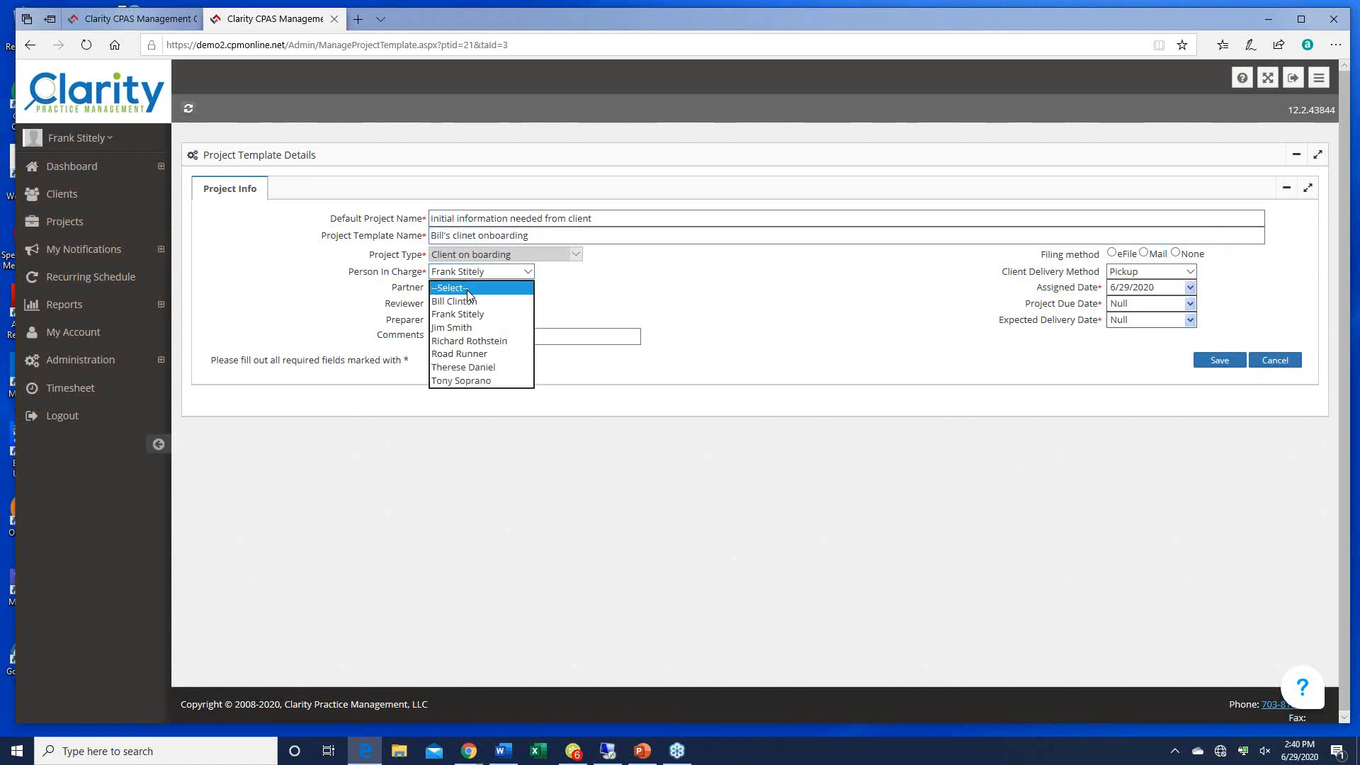
pyautogui.press('f')
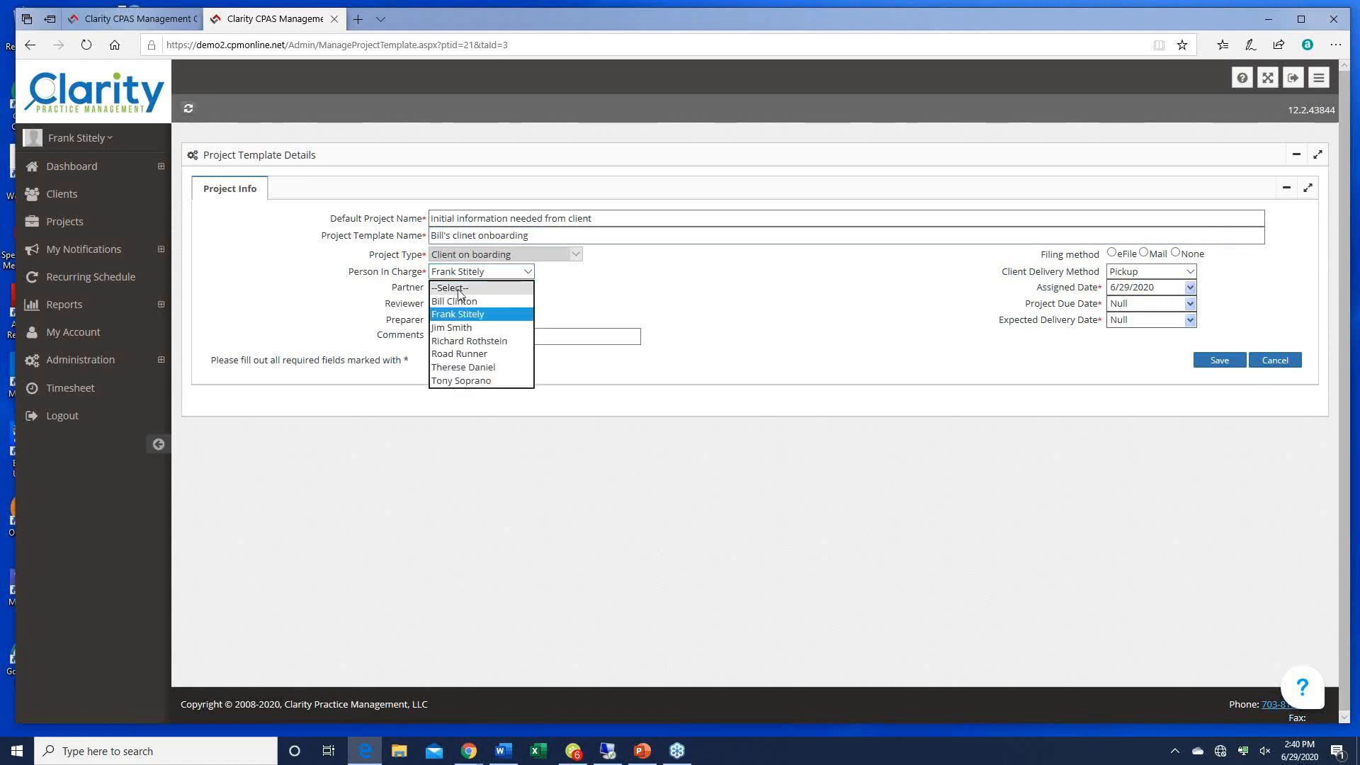
pyautogui.click(456, 301)
pyautogui.click(456, 273)
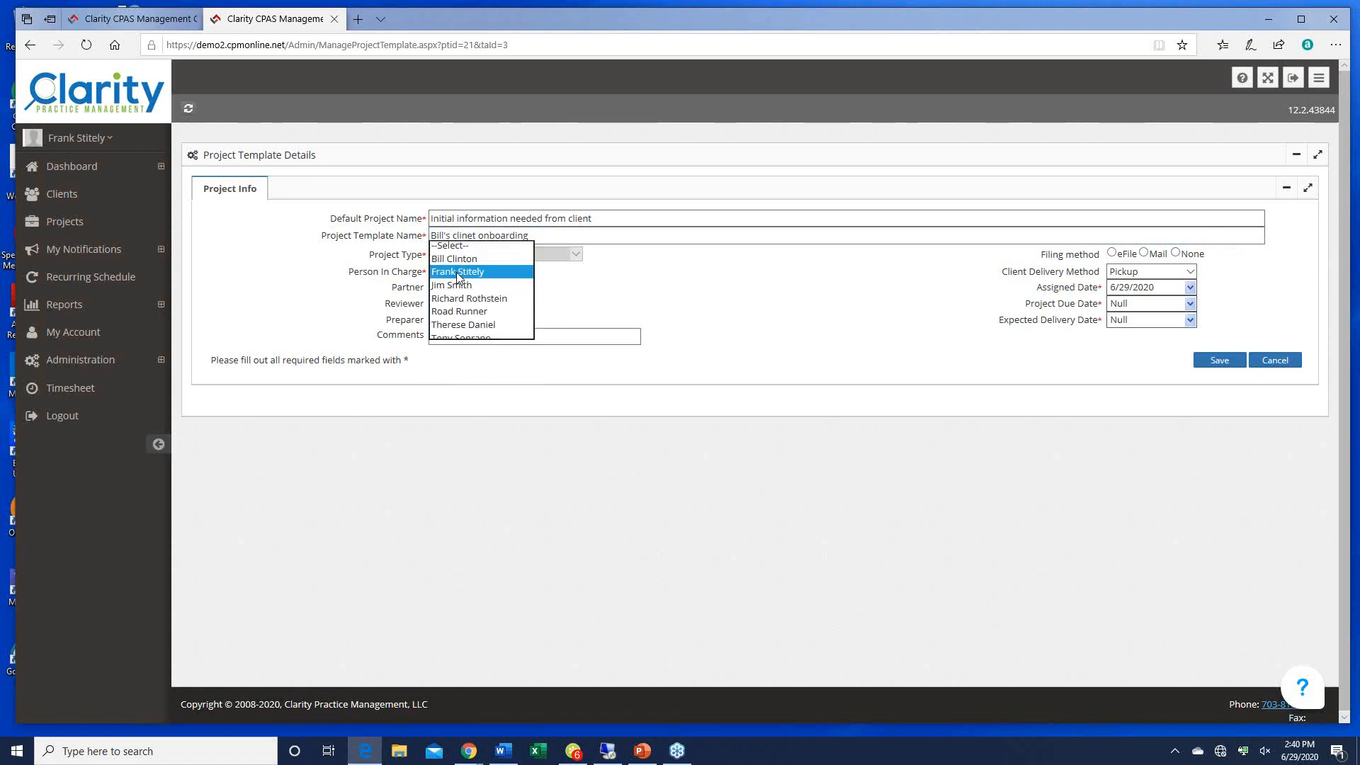
pyautogui.press('Up')
pyautogui.press('Tab')
pyautogui.press('Tab')
pyautogui.press('Tab')
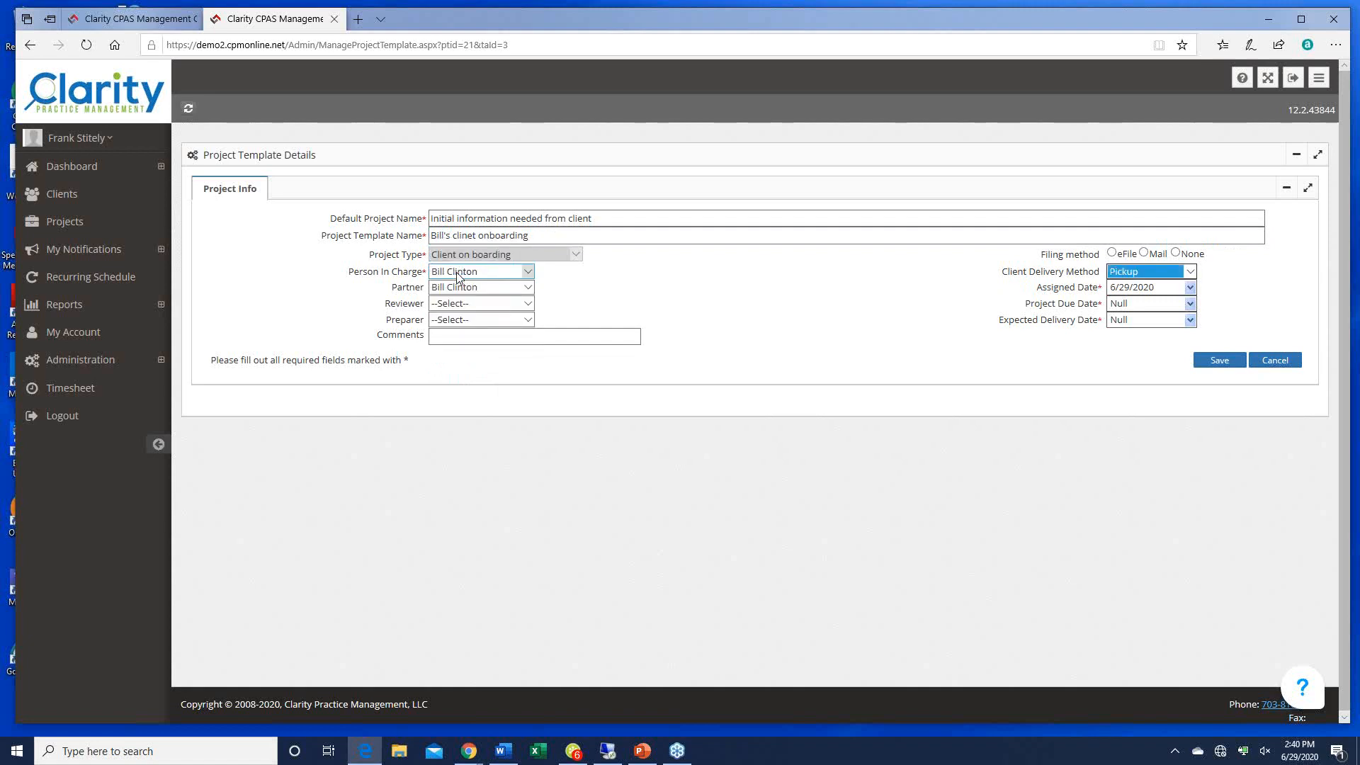
pyautogui.press('Tab')
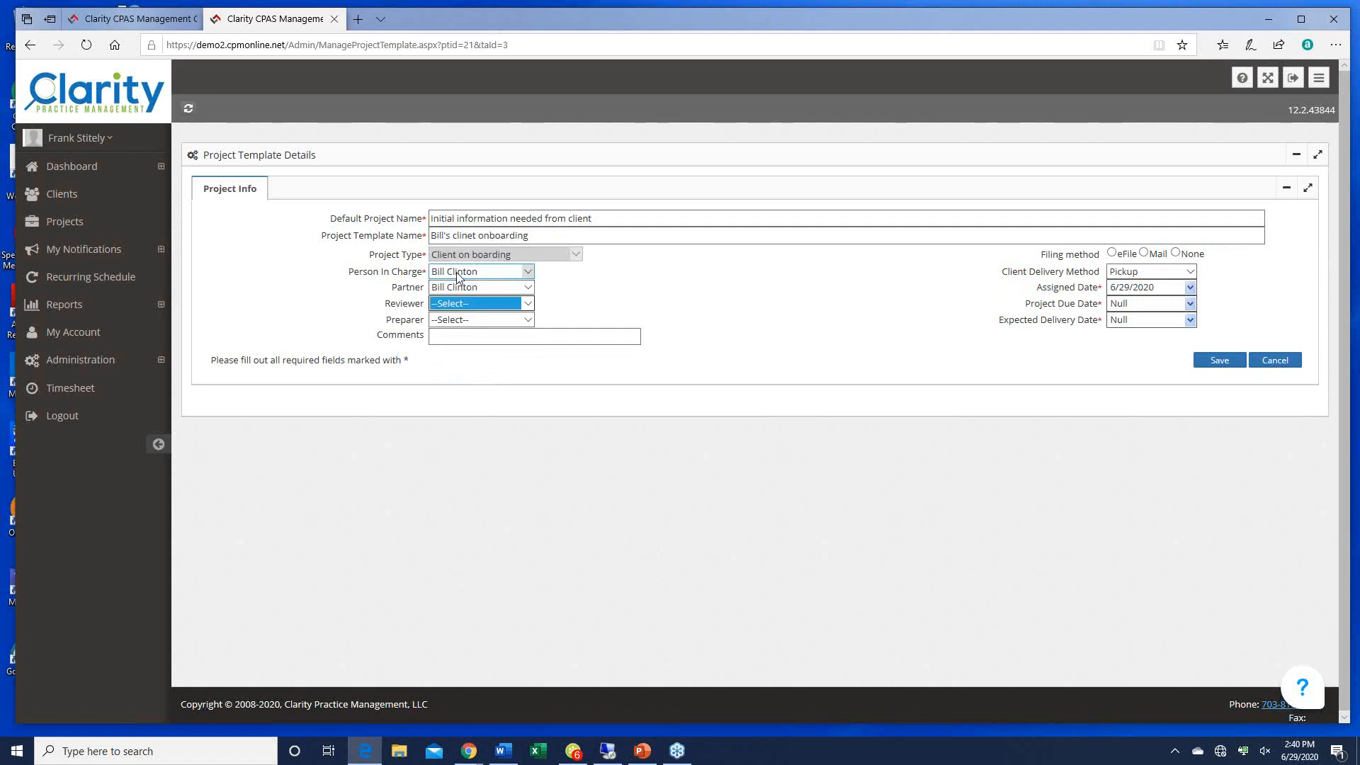
pyautogui.press('Down')
pyautogui.press('Tab')
pyautogui.write('06/29/20')
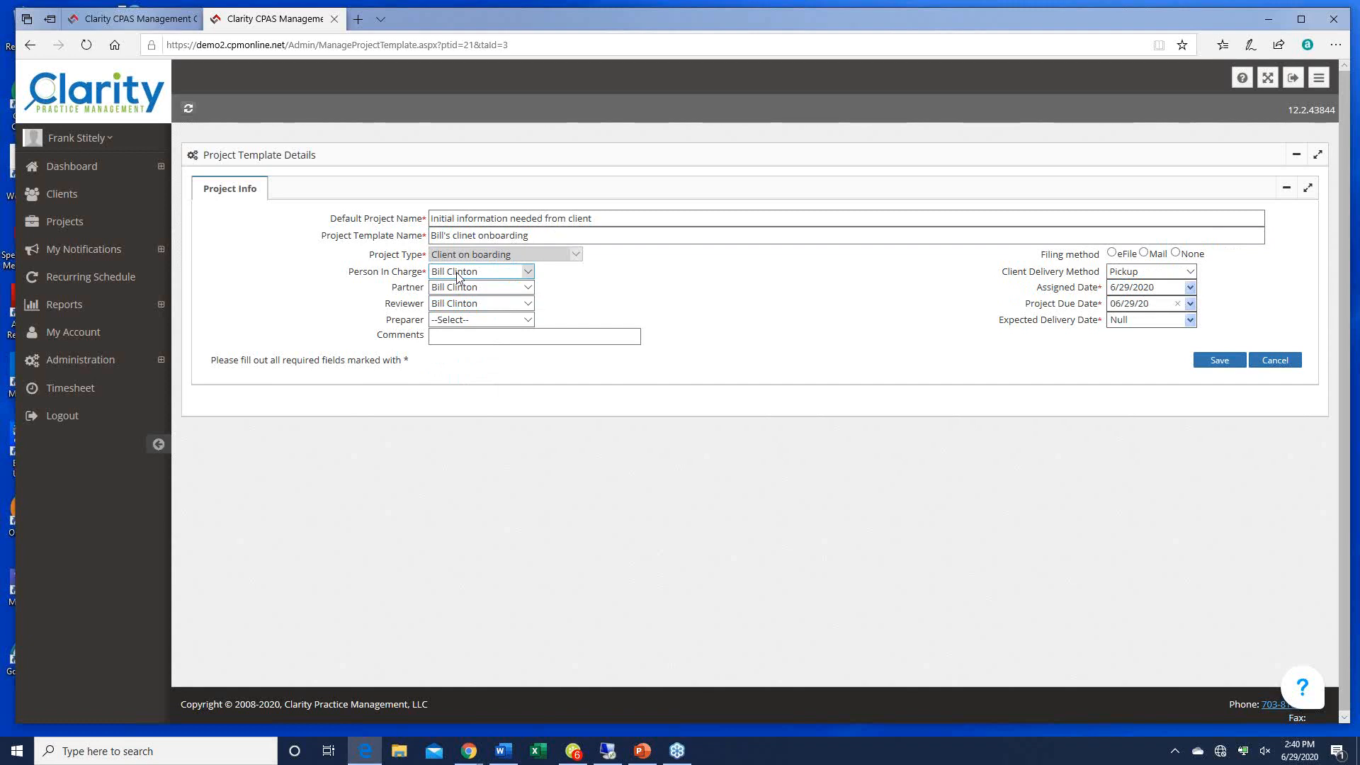
pyautogui.press('Tab')
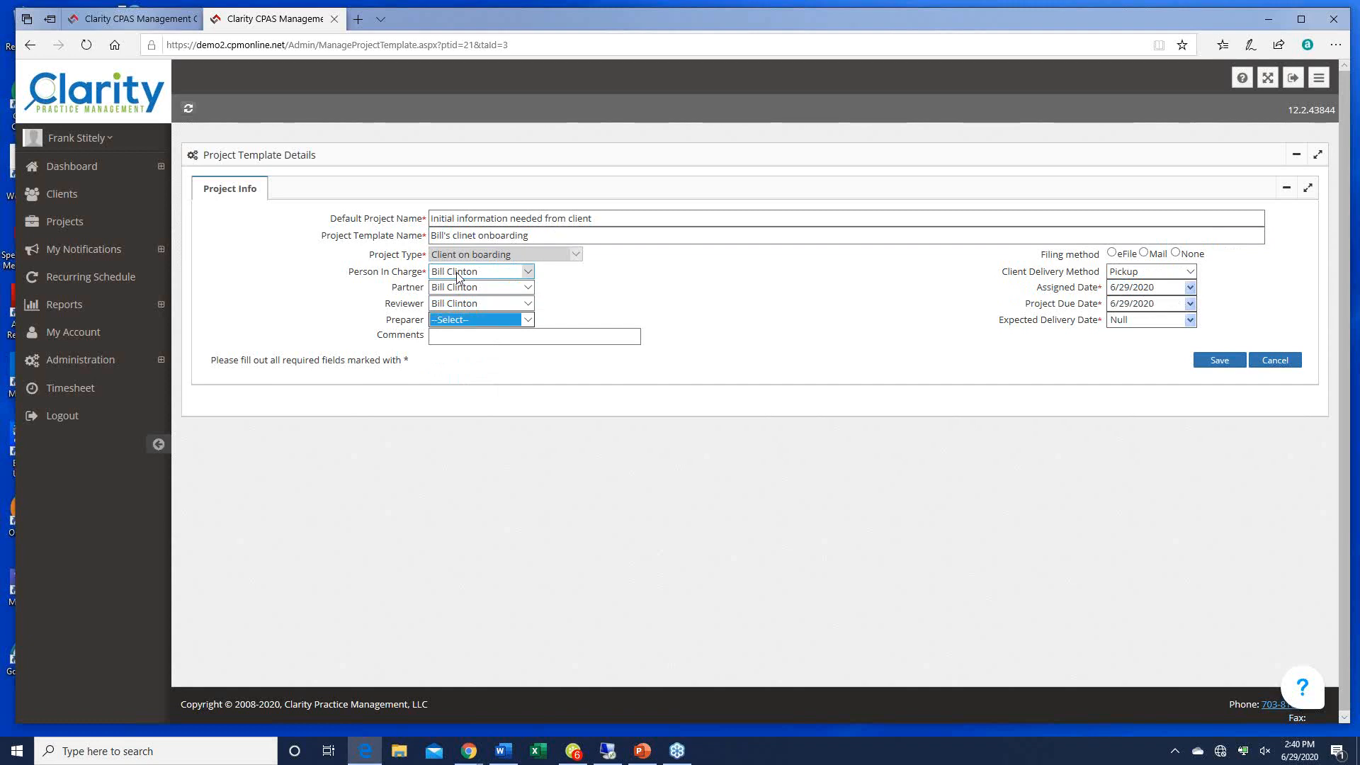
pyautogui.press('Down')
pyautogui.press('Tab')
pyautogui.write('06/29/20')
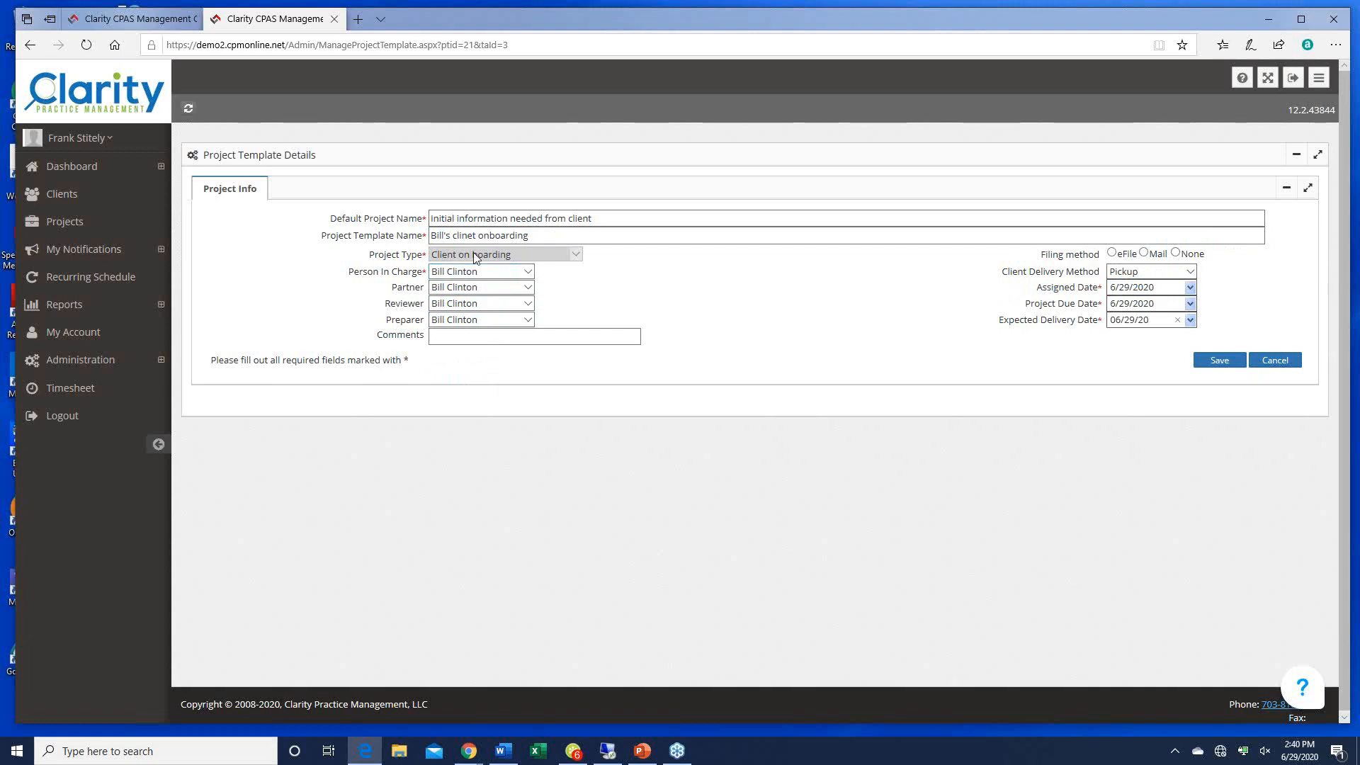
pyautogui.press('Tab')
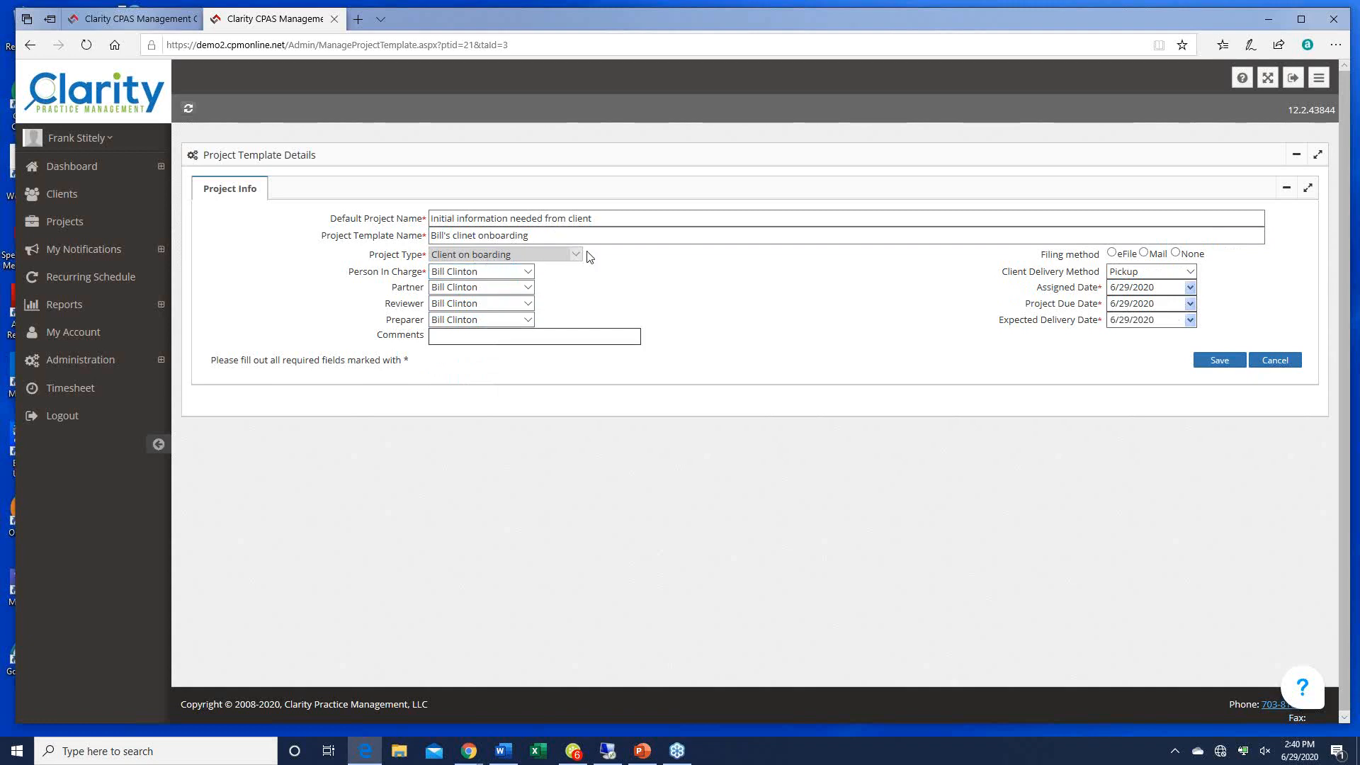
pyautogui.click(1175, 253)
pyautogui.click(1215, 361)
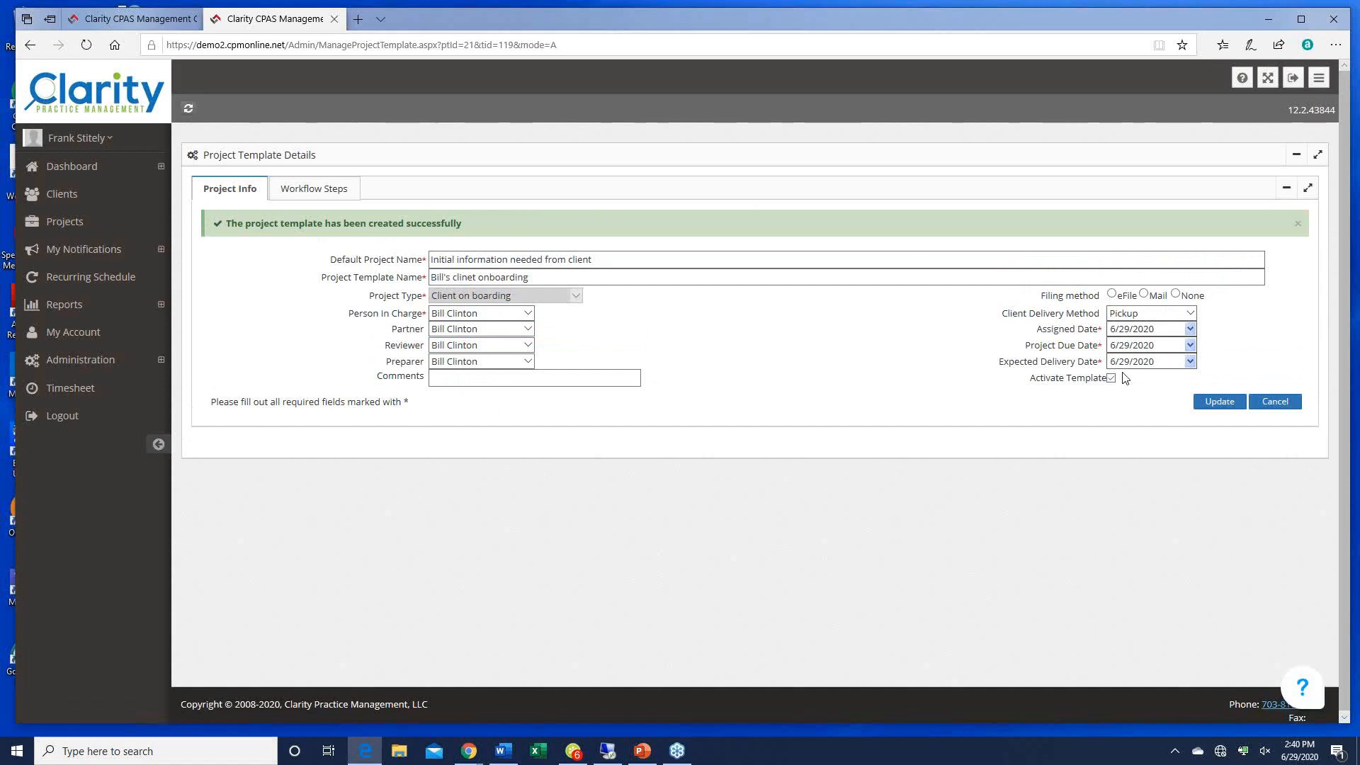
# Step: On the template's Workflow Steps, set every Assigned To dropdown to the first staff member and save
pyautogui.click(339, 199)
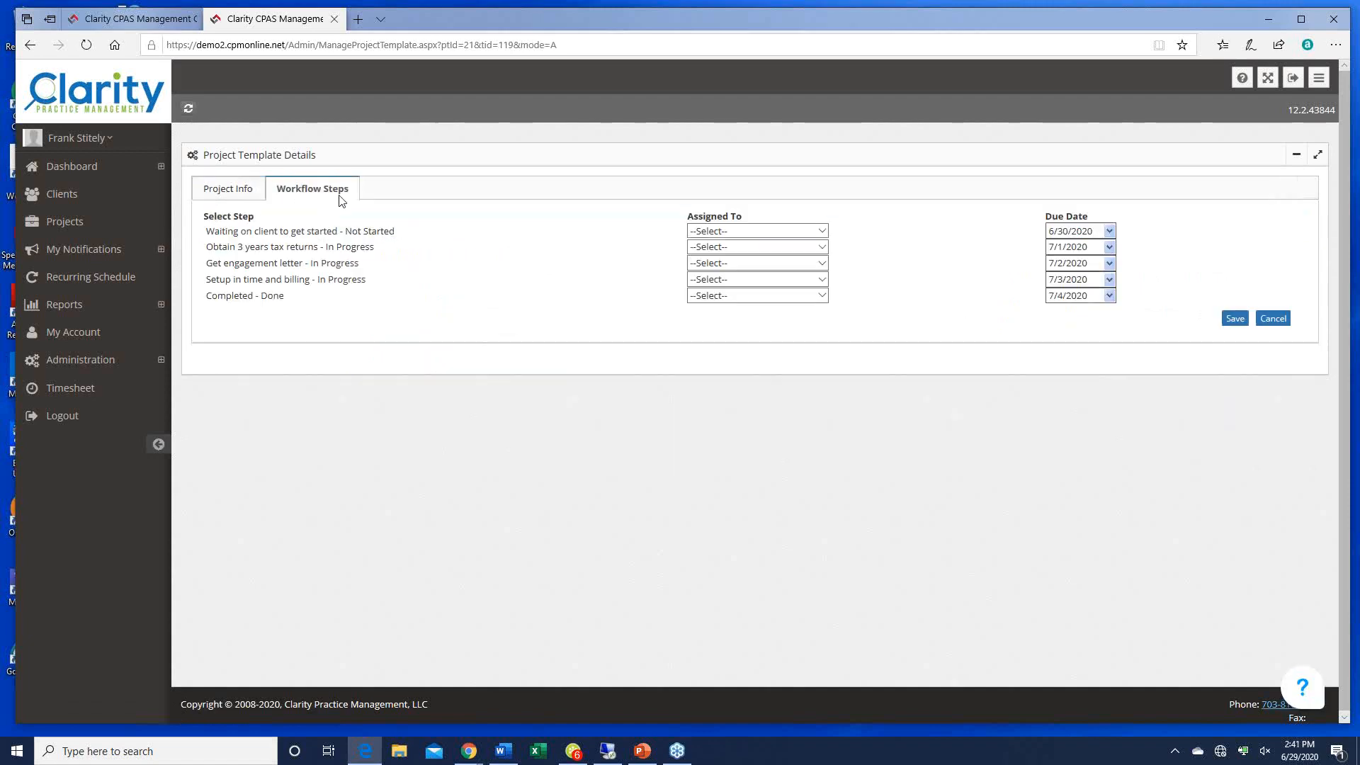
pyautogui.click(723, 233)
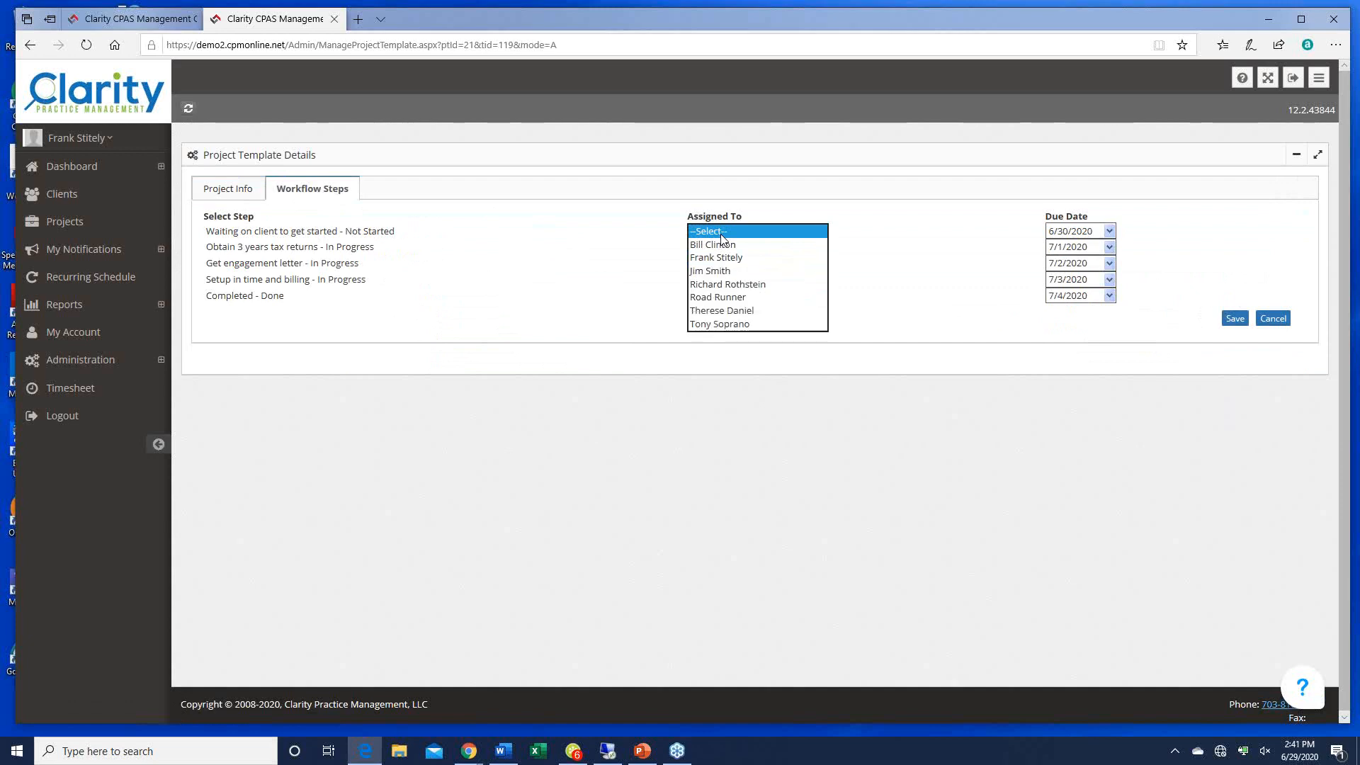
pyautogui.press('Down')
pyautogui.press('Tab')
pyautogui.press('Tab')
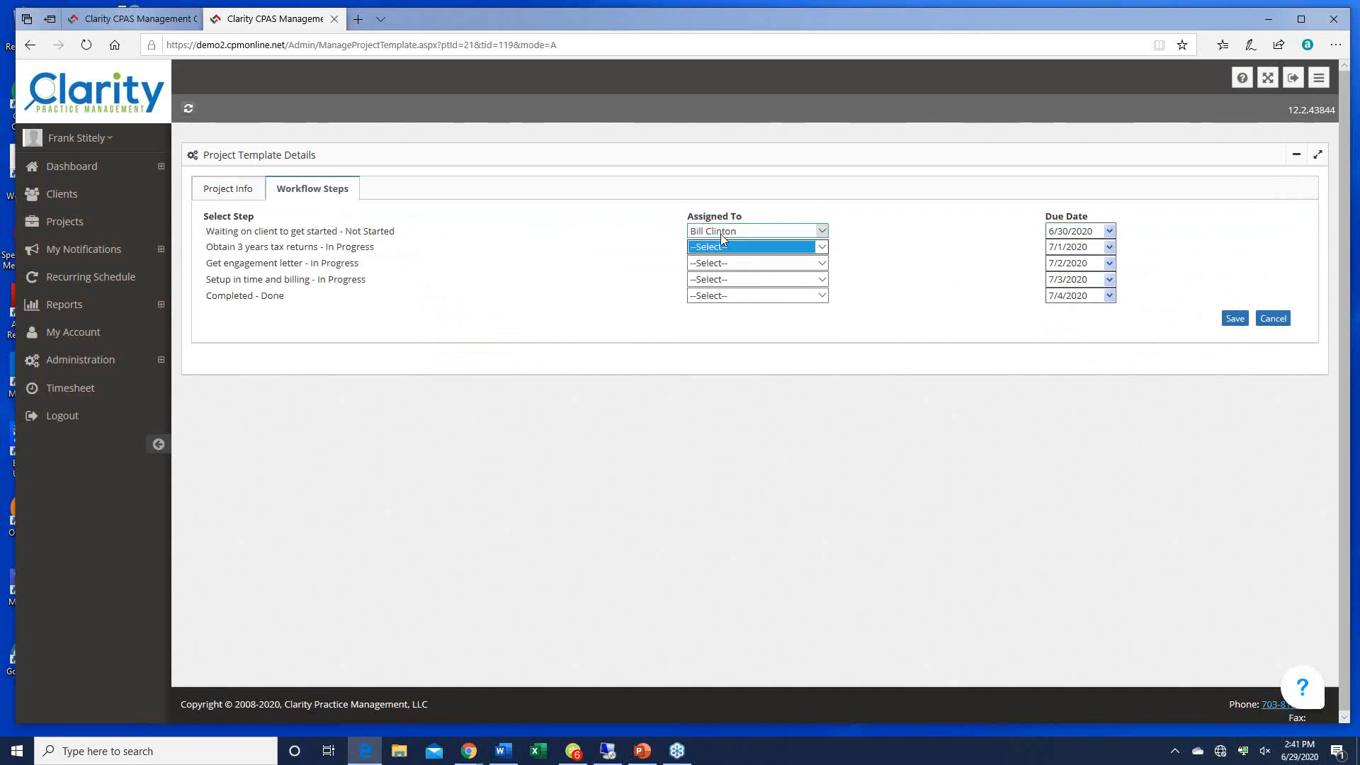
pyautogui.press('Down')
pyautogui.press('Tab')
pyautogui.press('Tab')
pyautogui.press('Down')
pyautogui.press('Tab')
pyautogui.press('Tab')
pyautogui.press('Down')
pyautogui.press('Tab')
pyautogui.press('Tab')
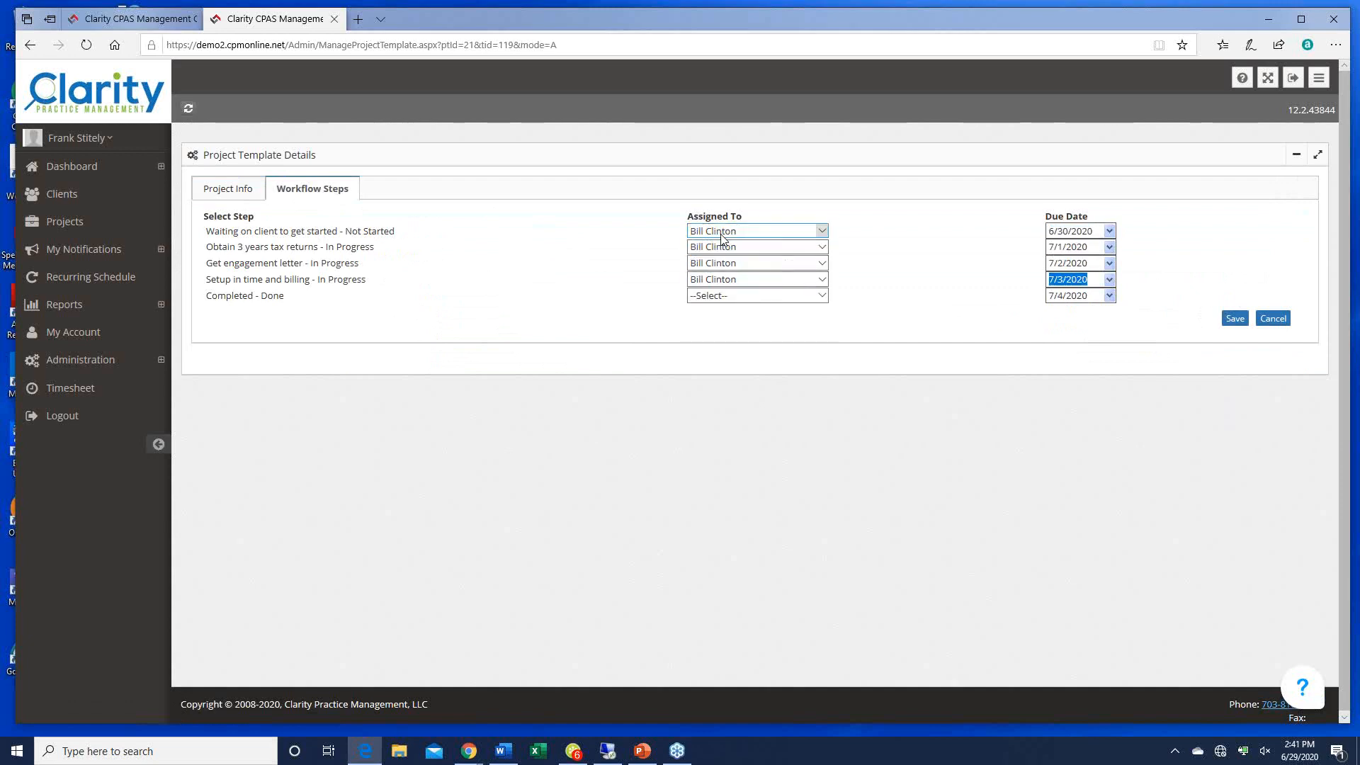
pyautogui.press('Down')
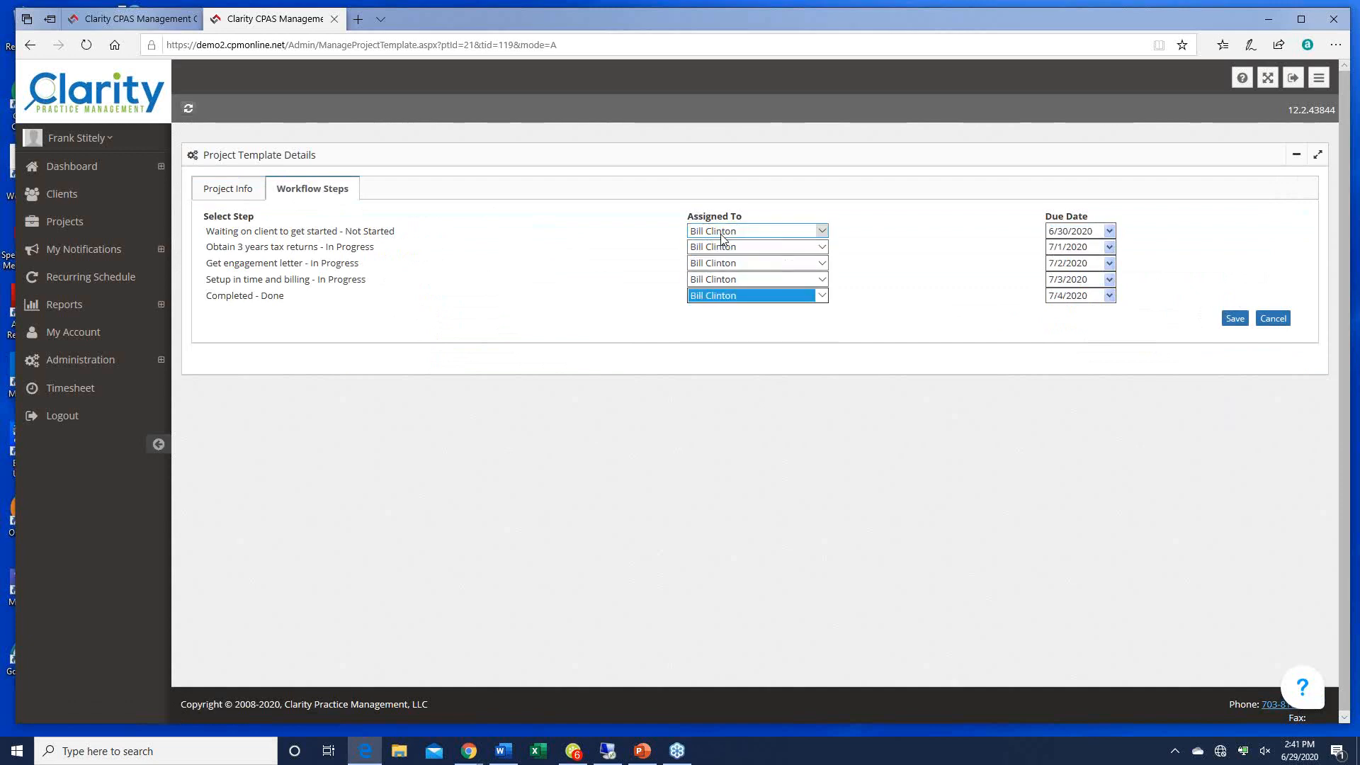
pyautogui.click(1234, 318)
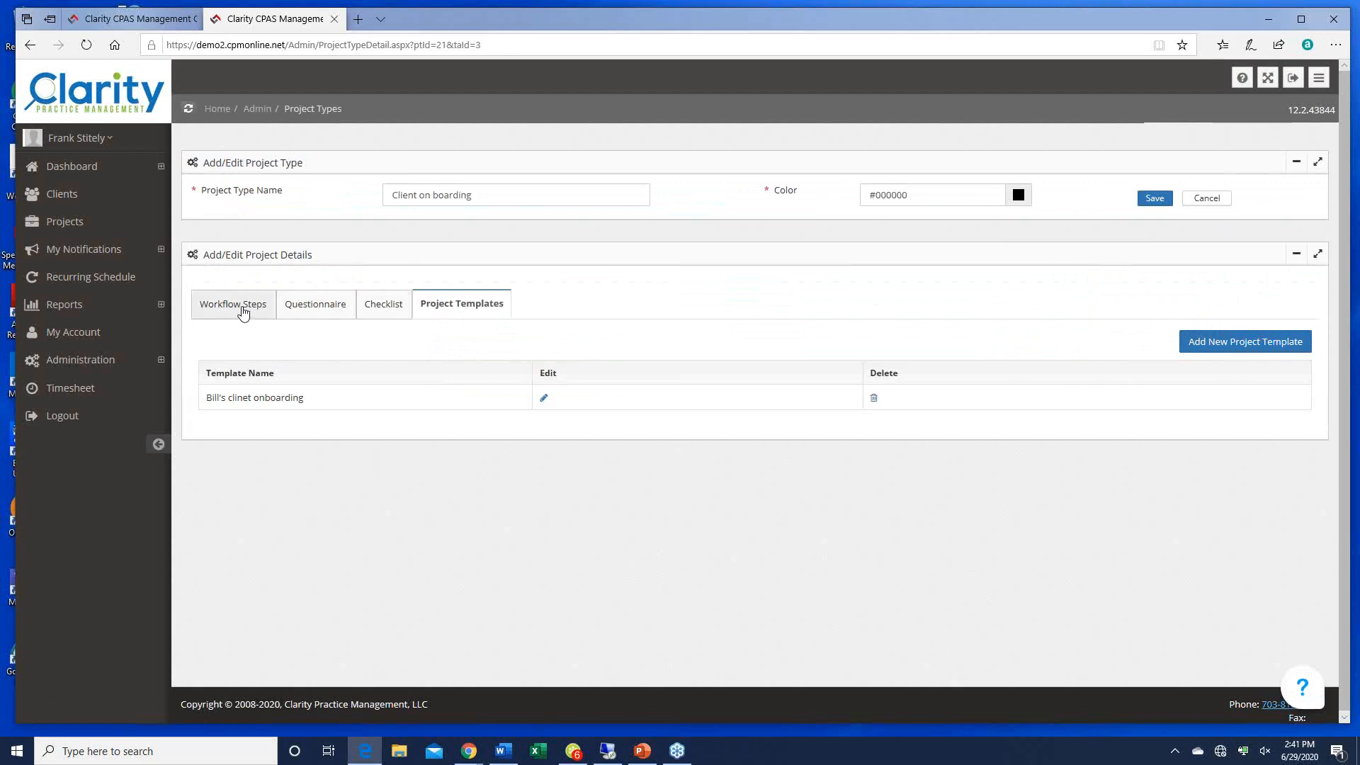
# Step: Return to Client on boarding's five workflow steps, then expand the Administration and Taxes sidebar menus
pyautogui.click(243, 308)
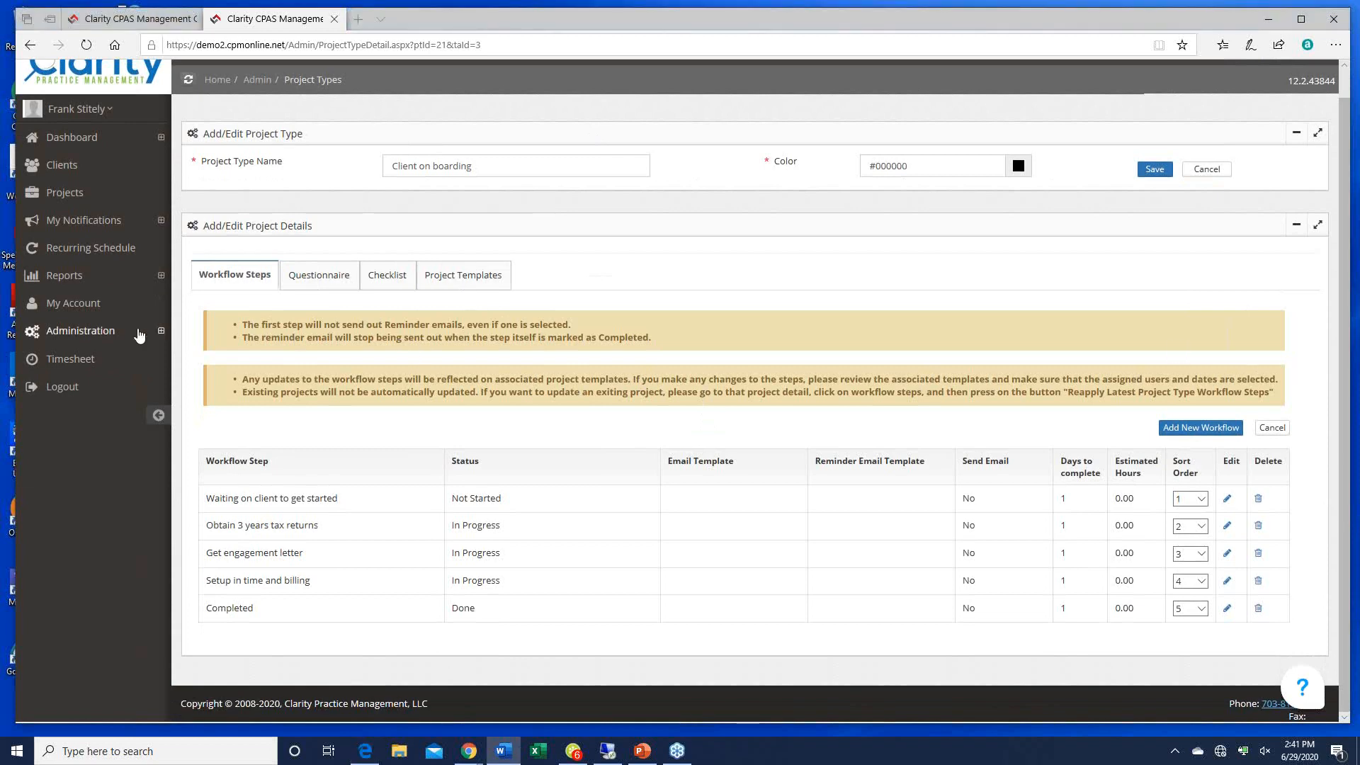
pyautogui.click(100, 333)
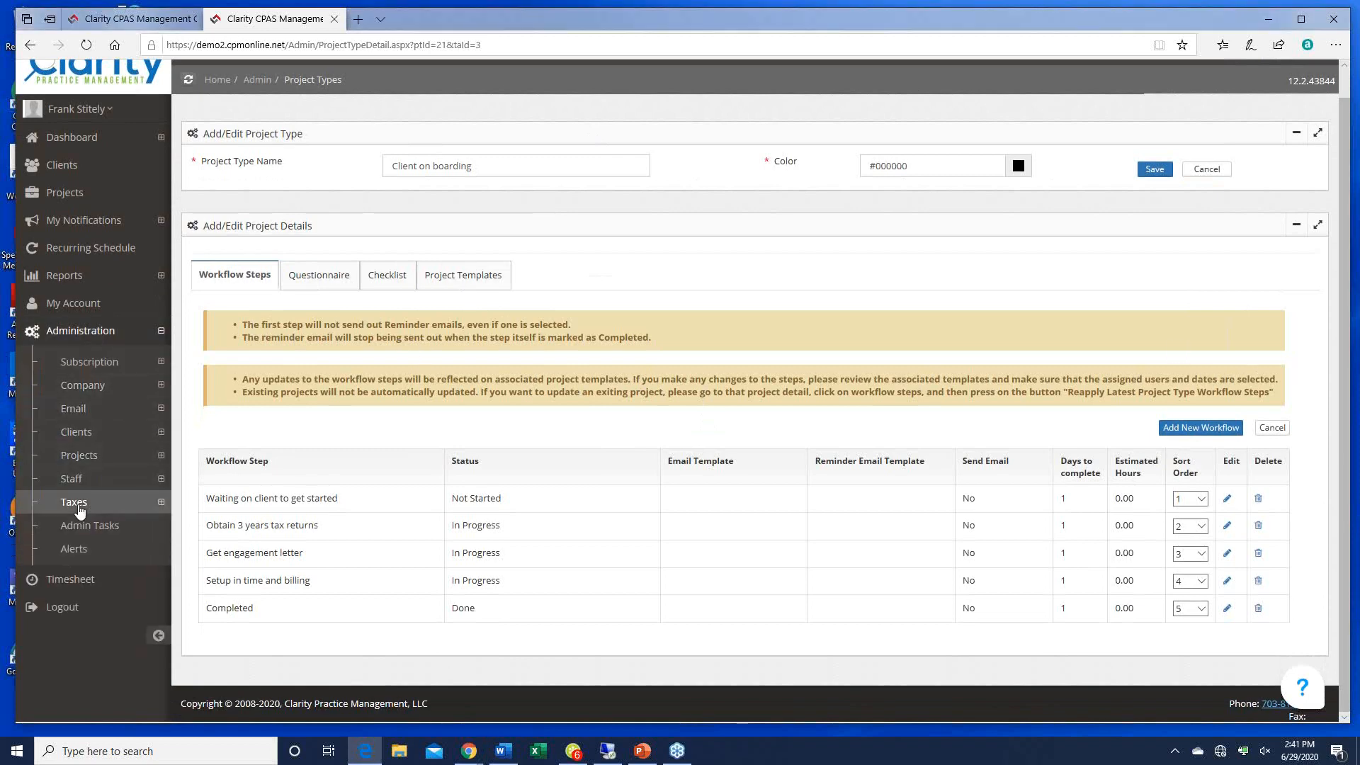
pyautogui.click(80, 509)
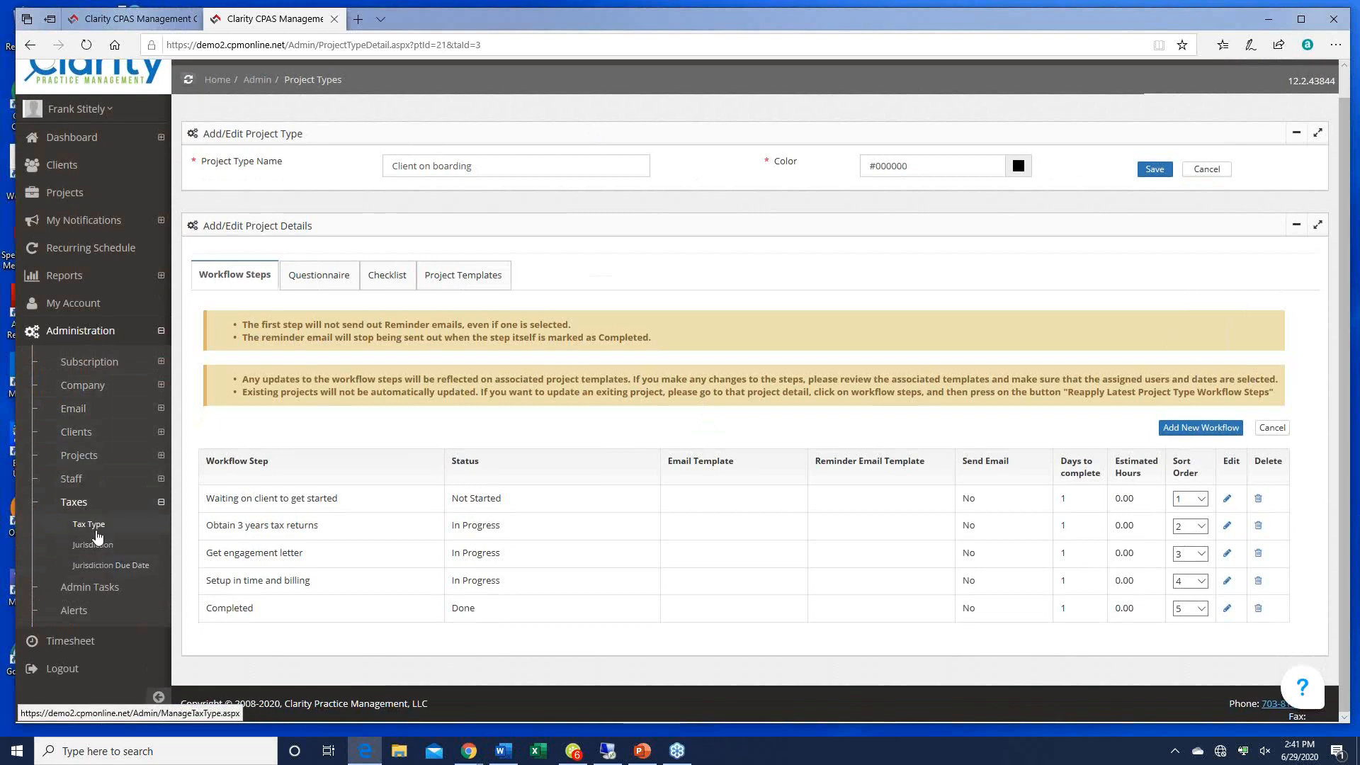
# Step: Add a 'Personal property' tax type and bring up the client Jurisdiction list
pyautogui.click(89, 524)
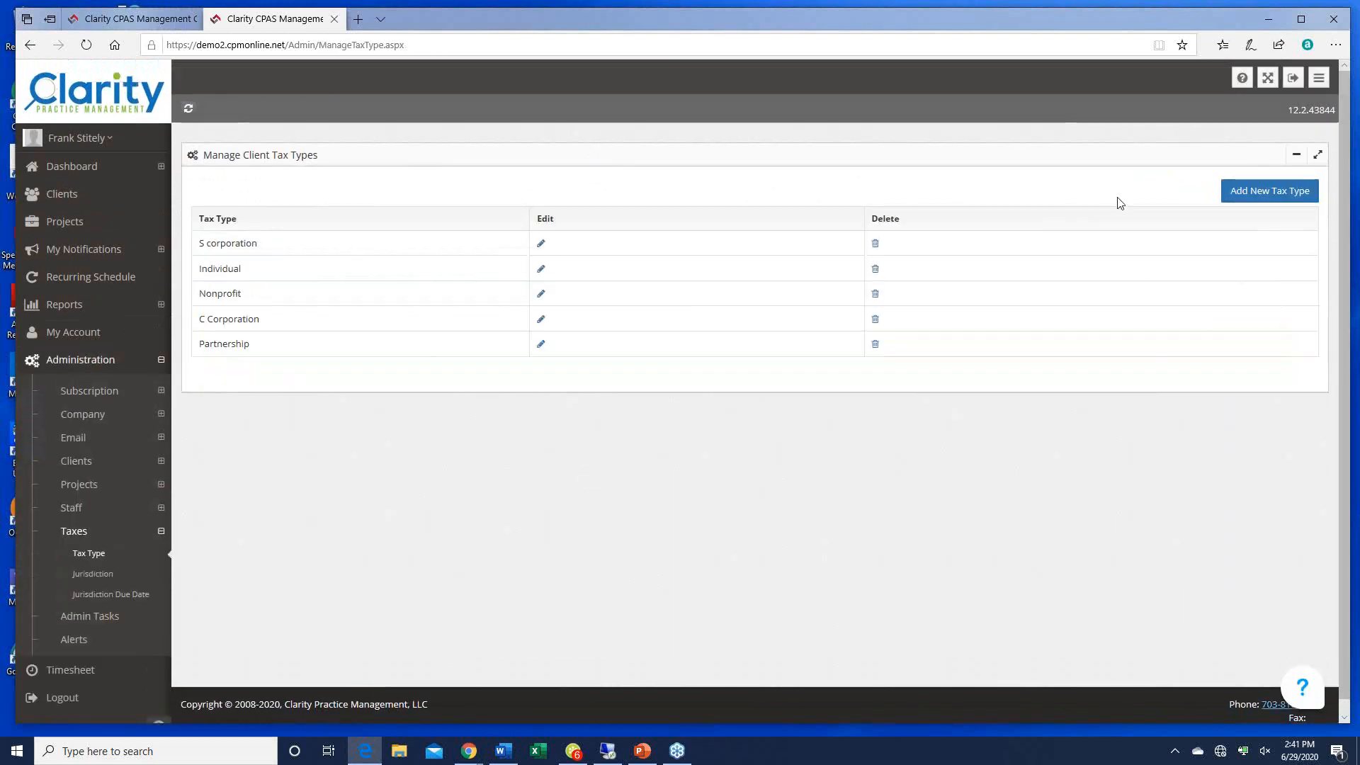
pyautogui.click(1234, 202)
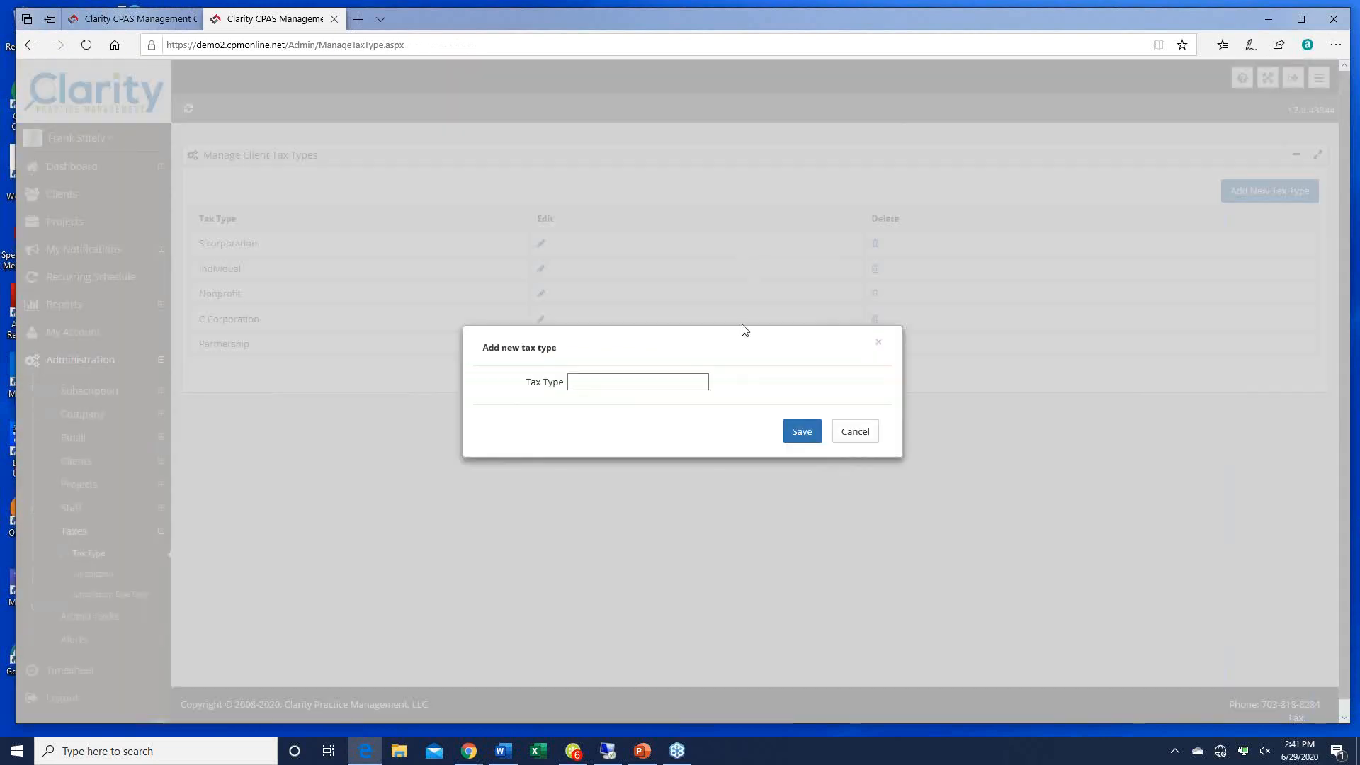
pyautogui.click(596, 382)
pyautogui.write('Personal')
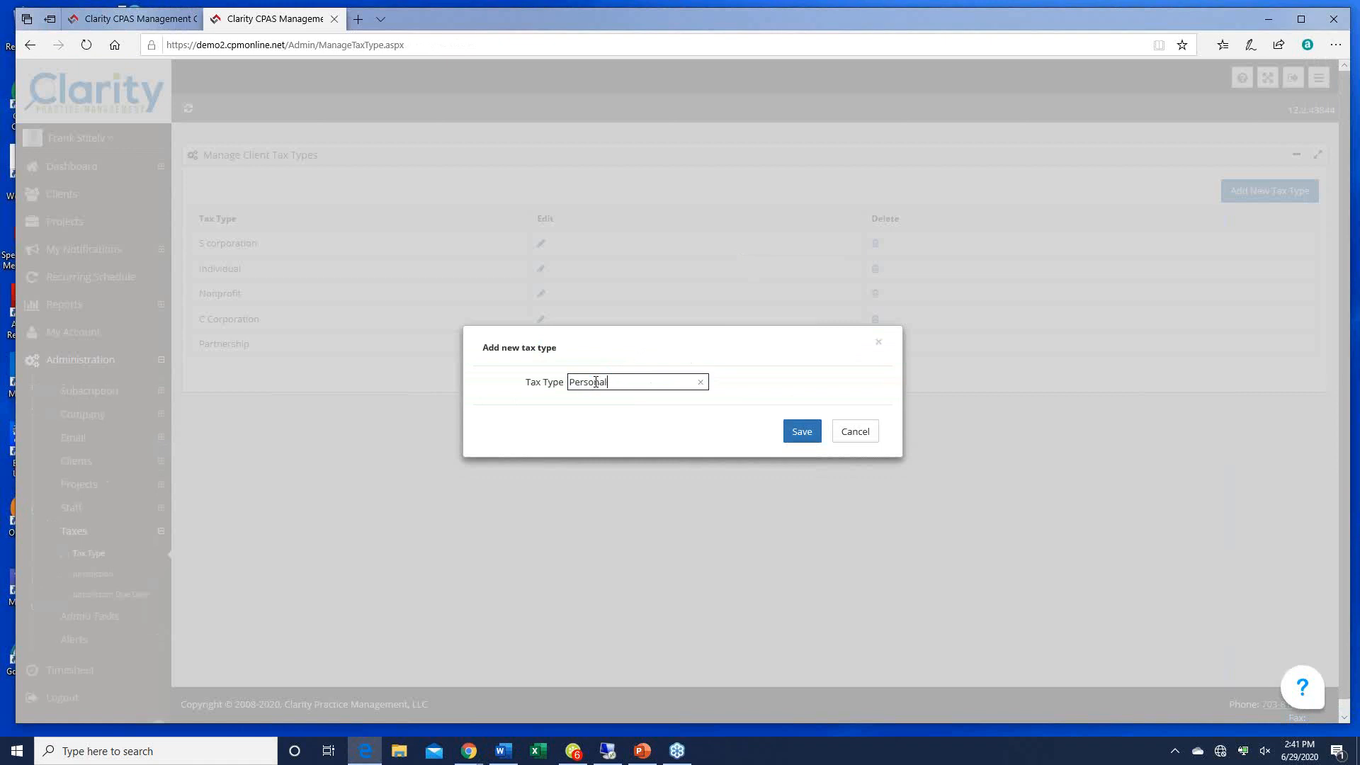
pyautogui.write('k prporo')
pyautogui.press('BackSpace')
pyautogui.press('BackSpace')
pyautogui.press('BackSpace')
pyautogui.write('ropert')
pyautogui.click(807, 432)
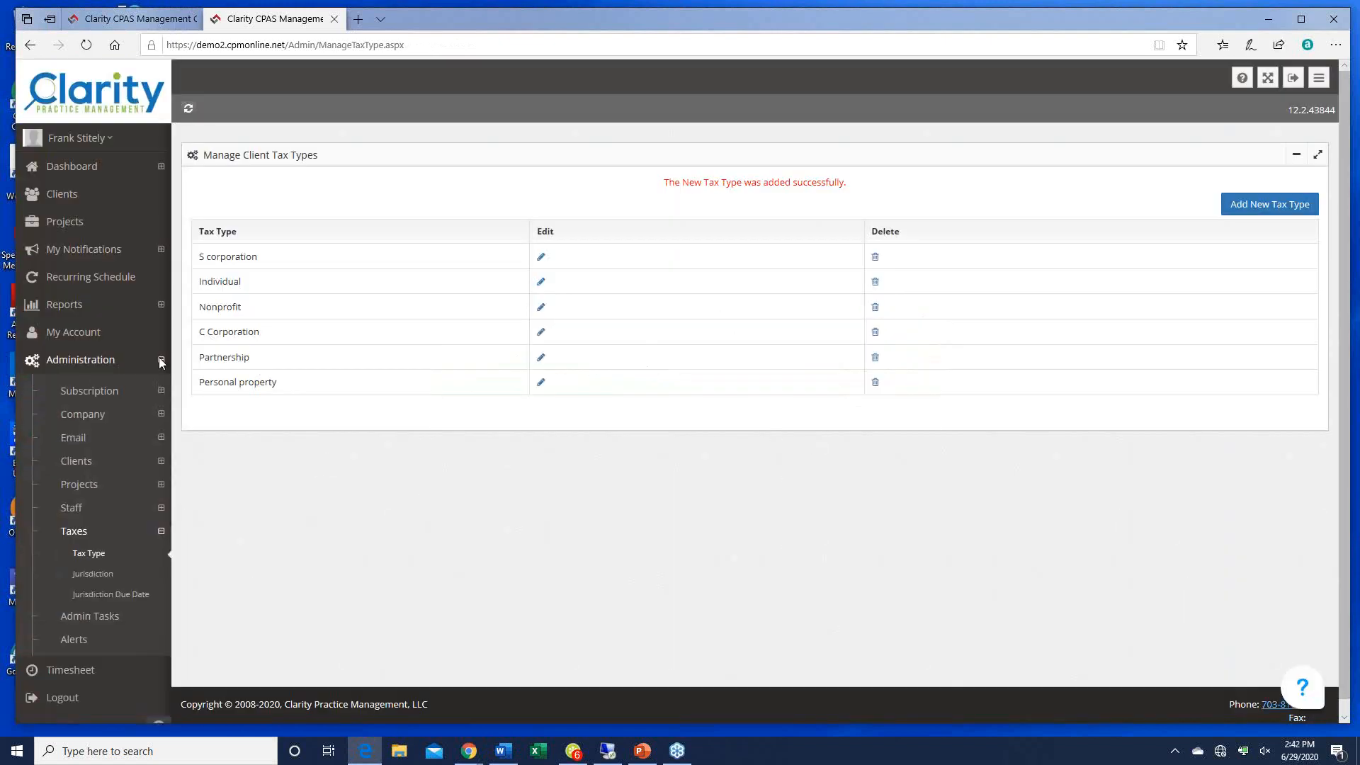
pyautogui.click(92, 573)
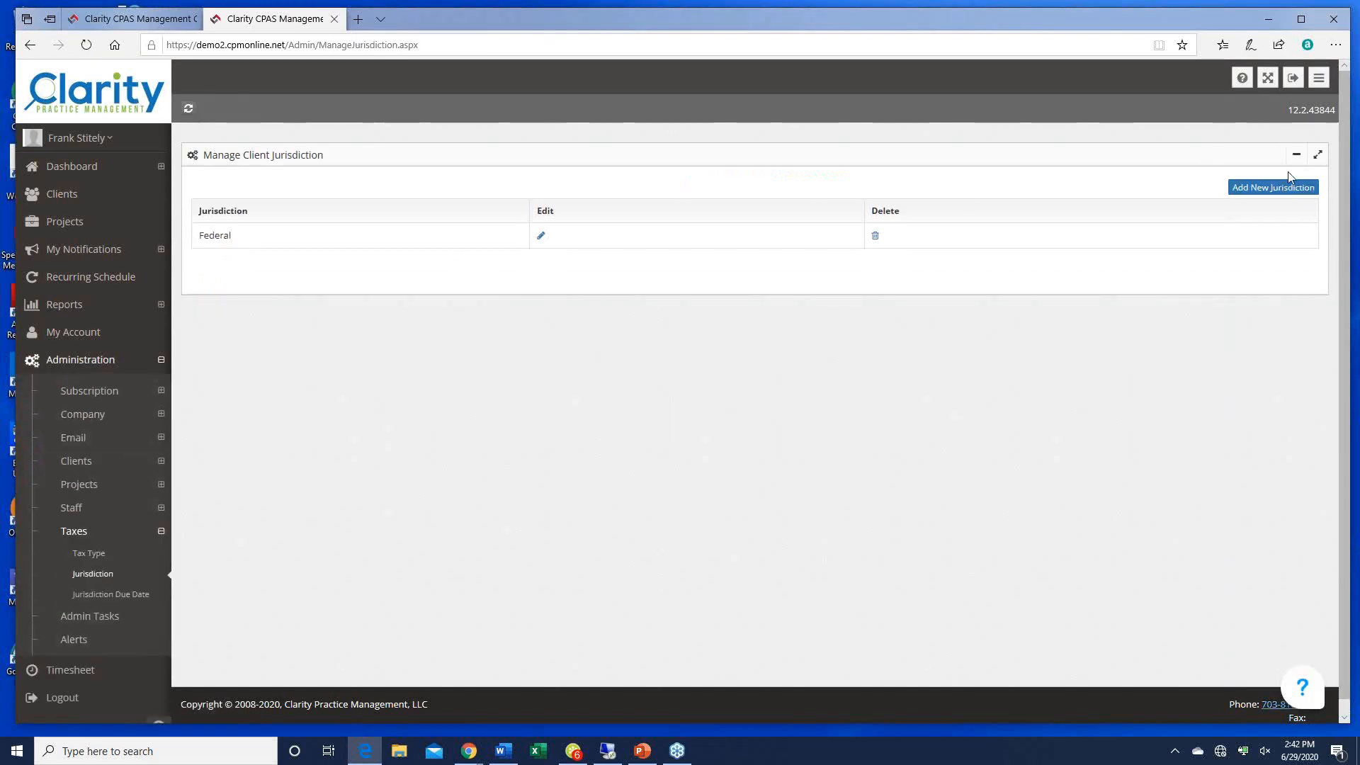
# Step: Add 'Fairfax County' as a client jurisdiction and bring up the Jurisdiction Due Date list
pyautogui.click(1273, 190)
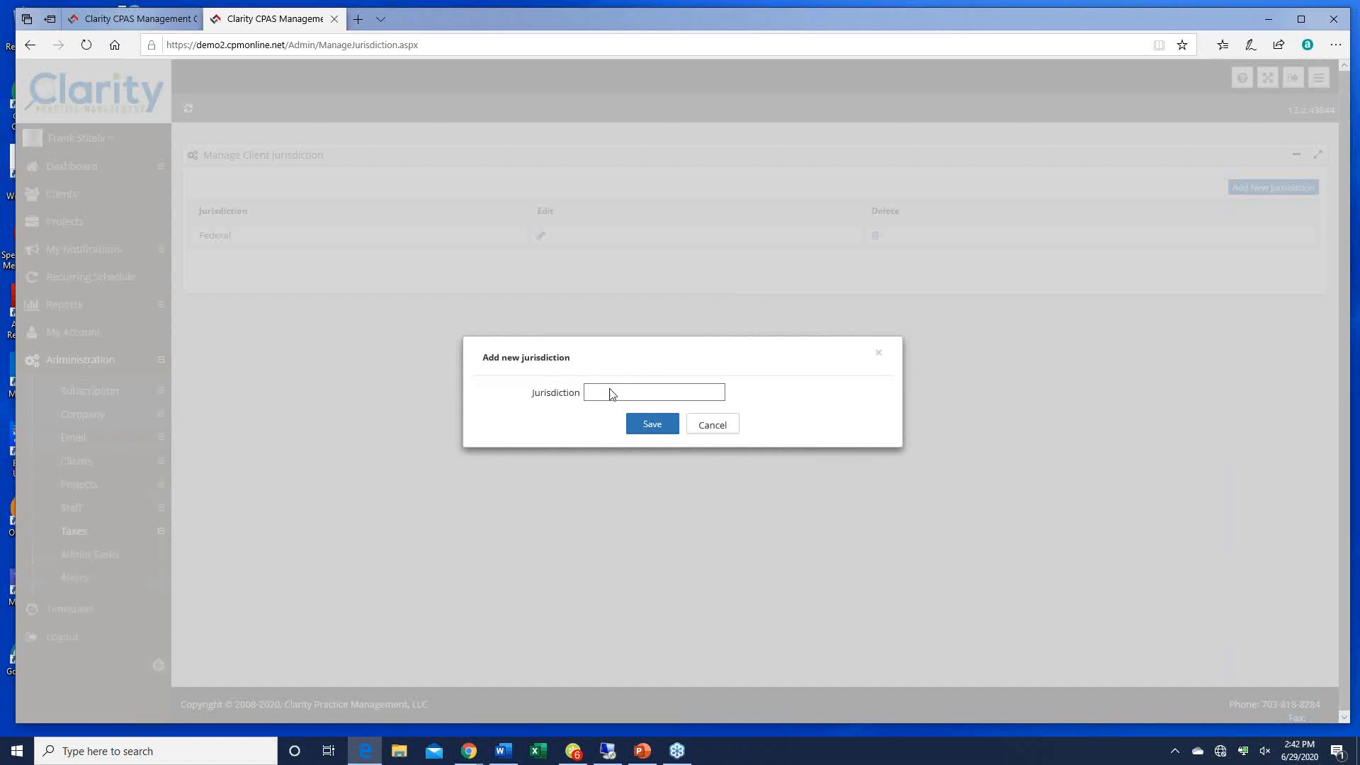
pyautogui.click(606, 394)
pyautogui.write('Fai')
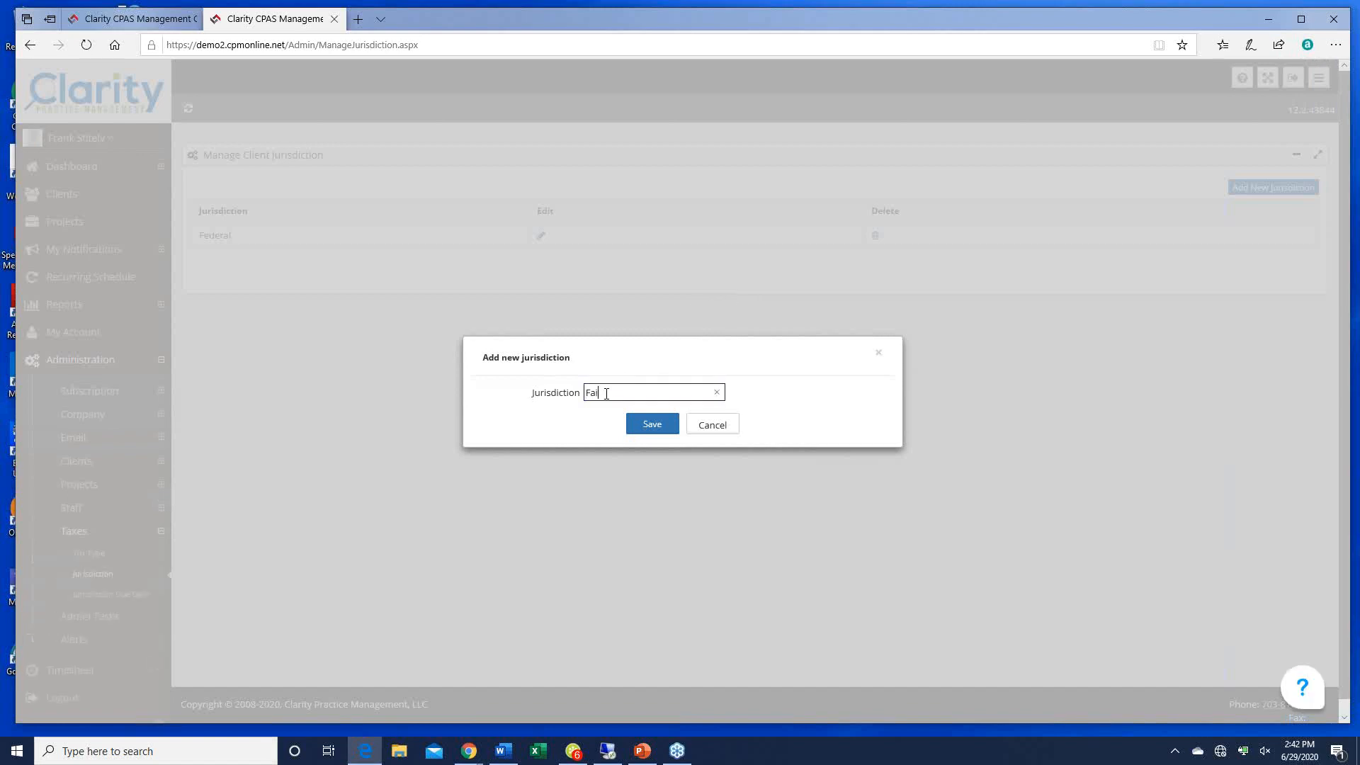
pyautogui.write('rfax County')
pyautogui.click(649, 428)
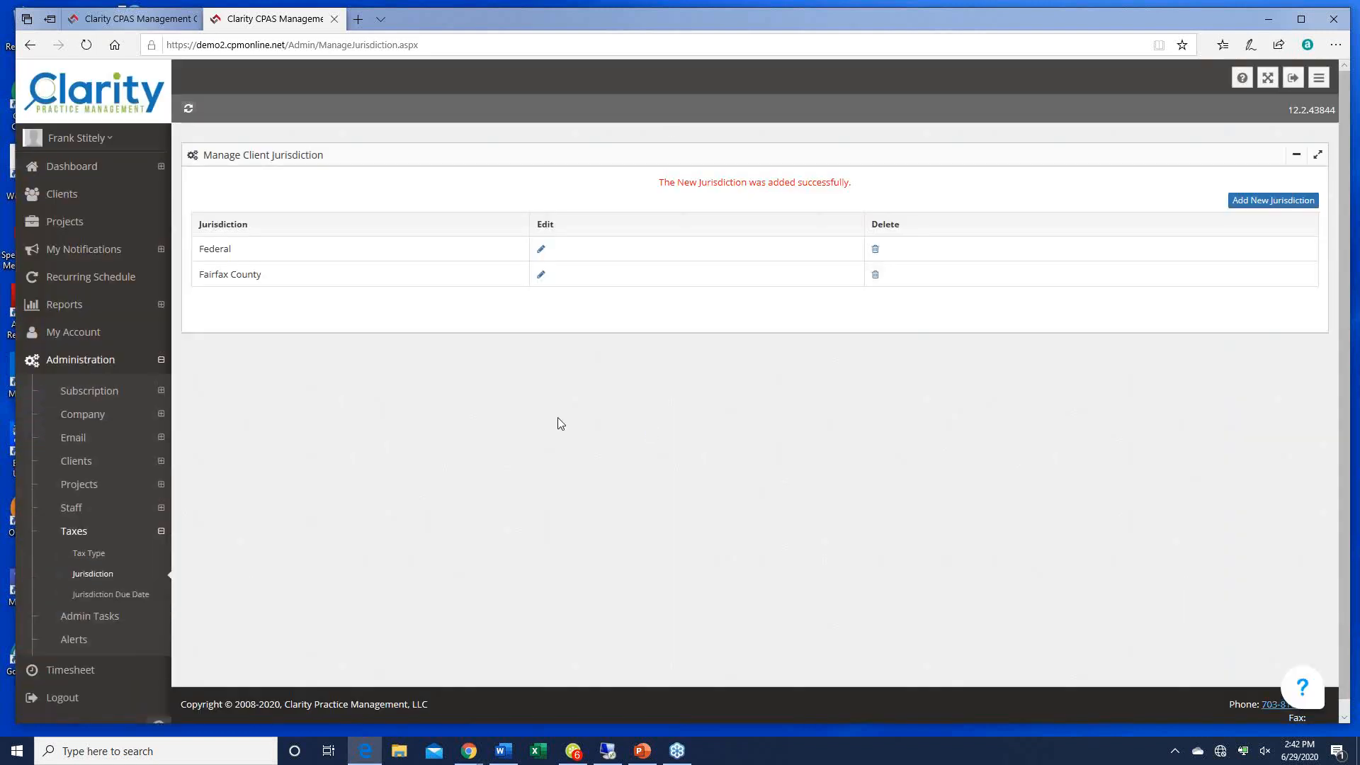
pyautogui.click(106, 595)
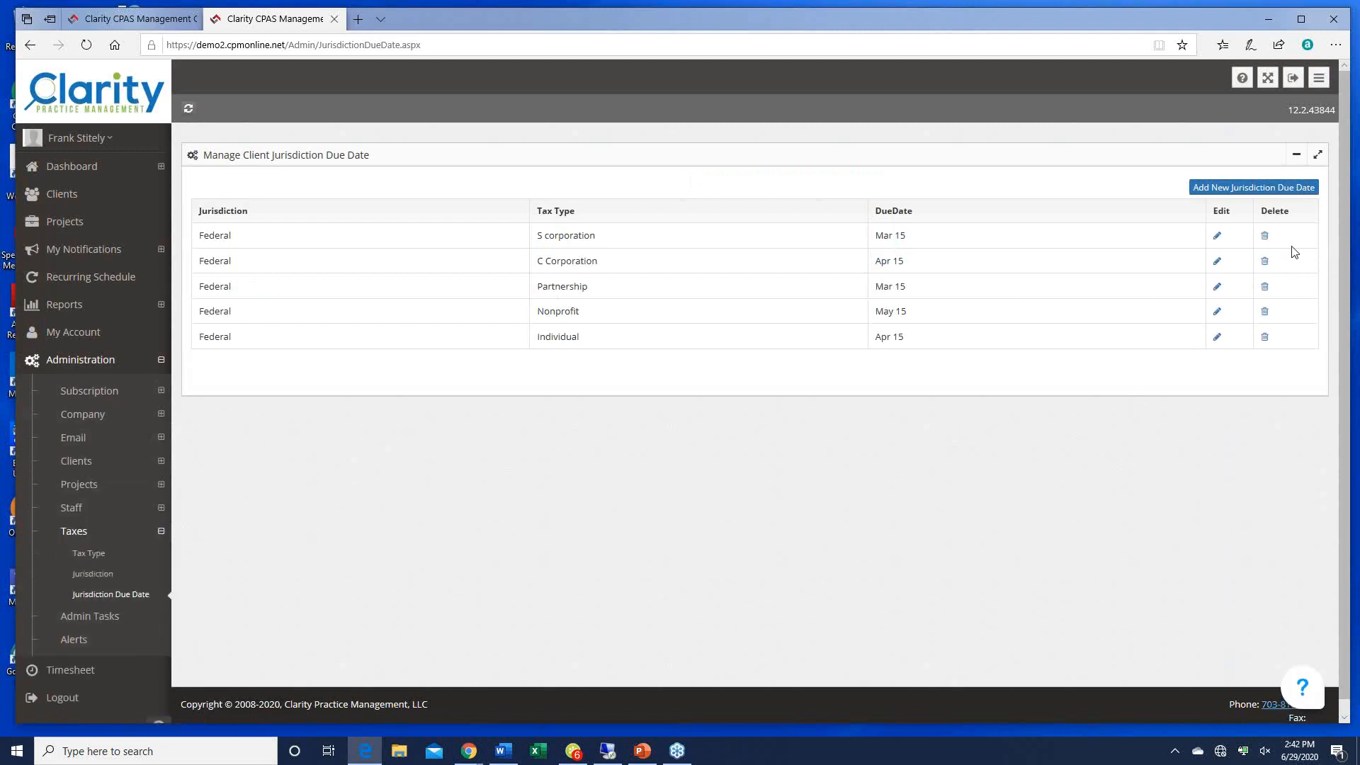
# Step: Save a May 15, 2020 jurisdiction due date for Fairfax County's Personal property tax
pyautogui.click(1219, 188)
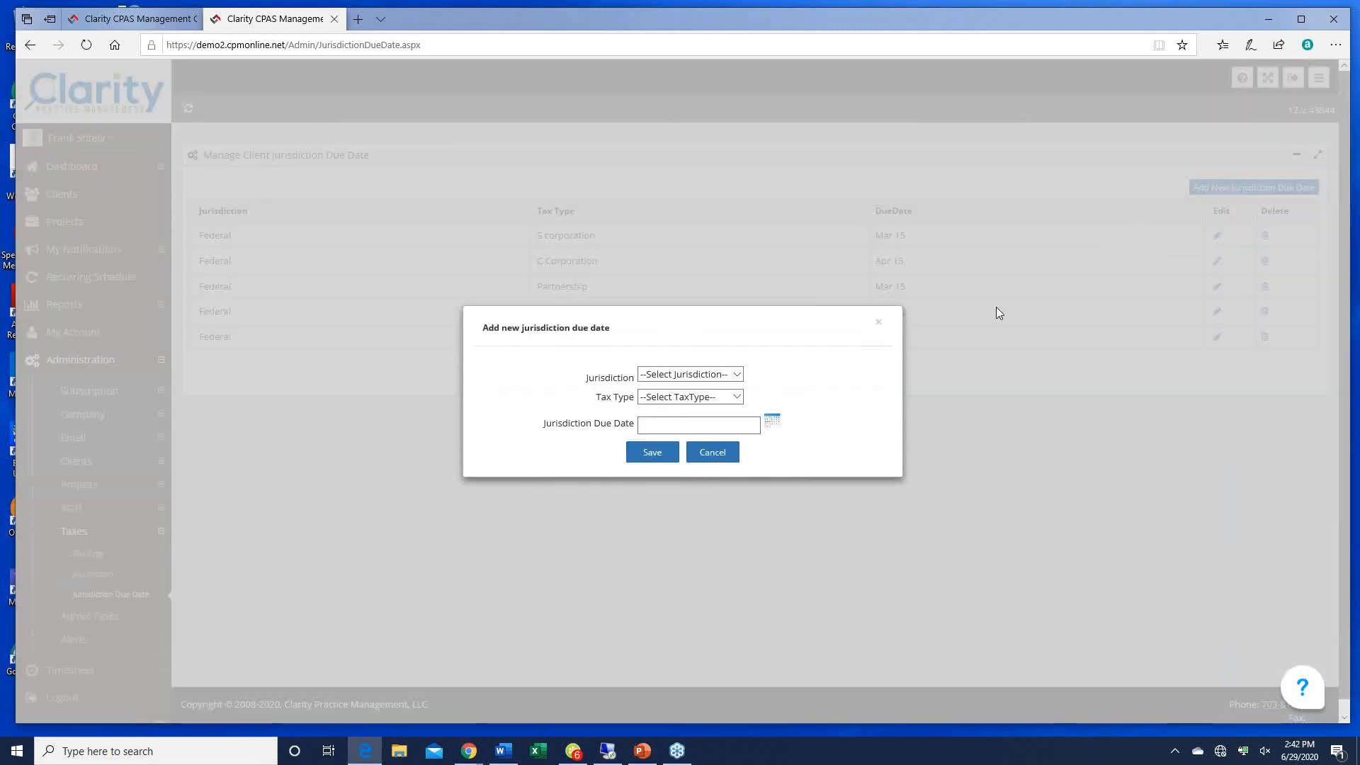
pyautogui.click(735, 376)
pyautogui.click(683, 400)
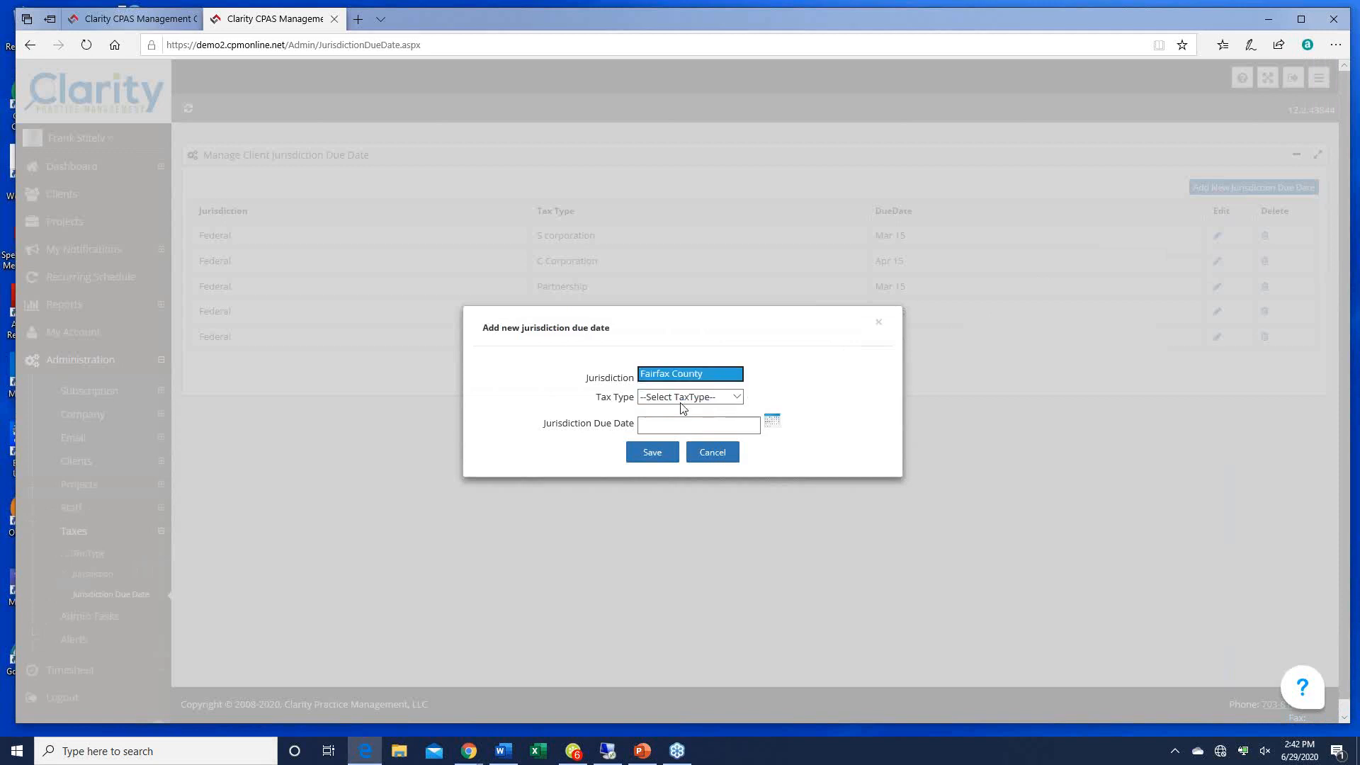
pyautogui.click(736, 398)
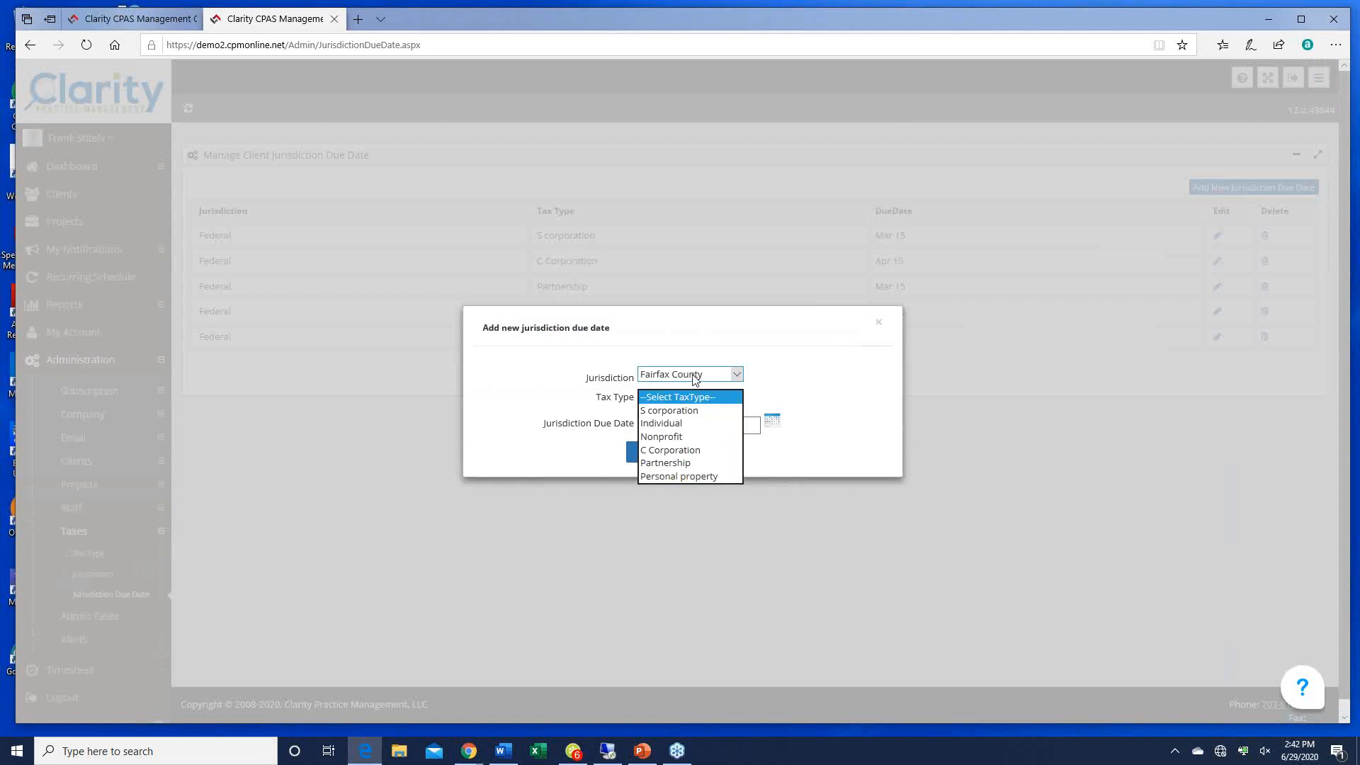
pyautogui.click(694, 464)
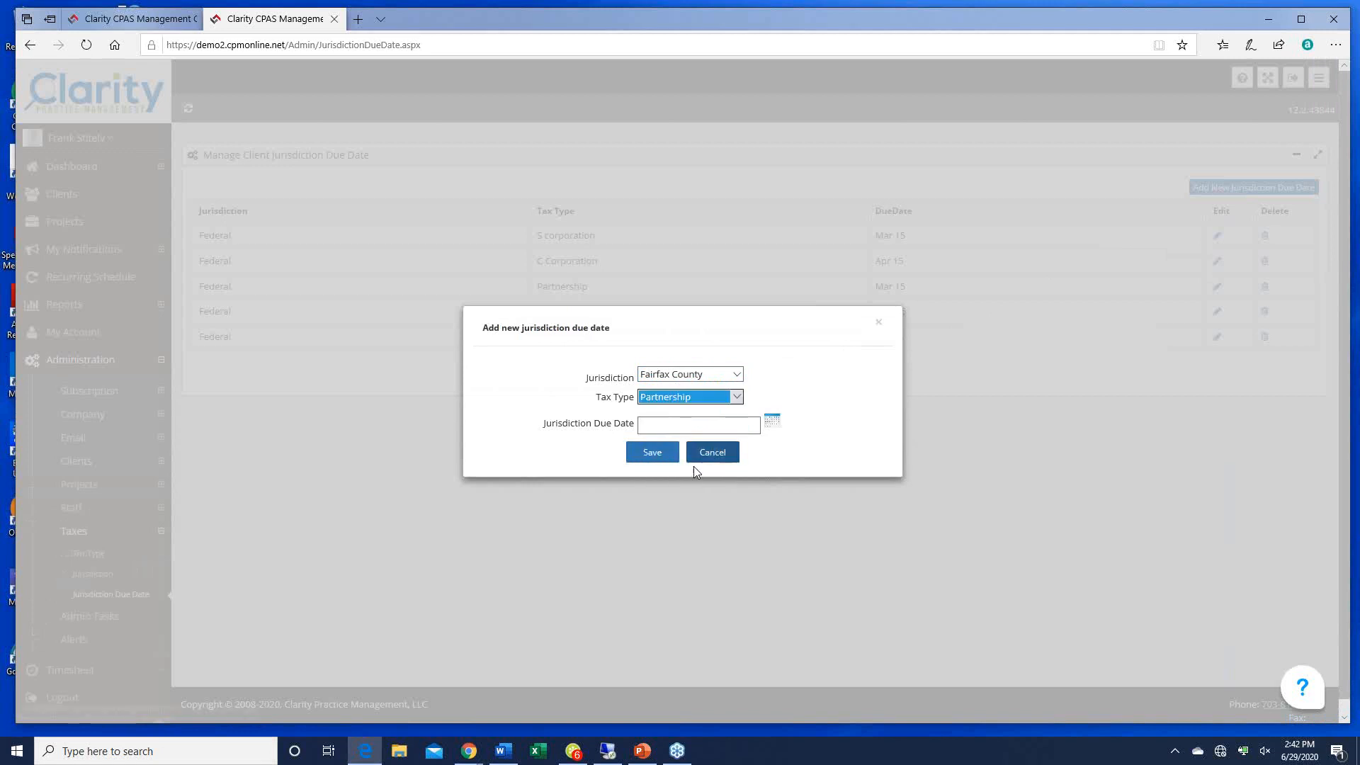
pyautogui.click(740, 398)
pyautogui.click(704, 410)
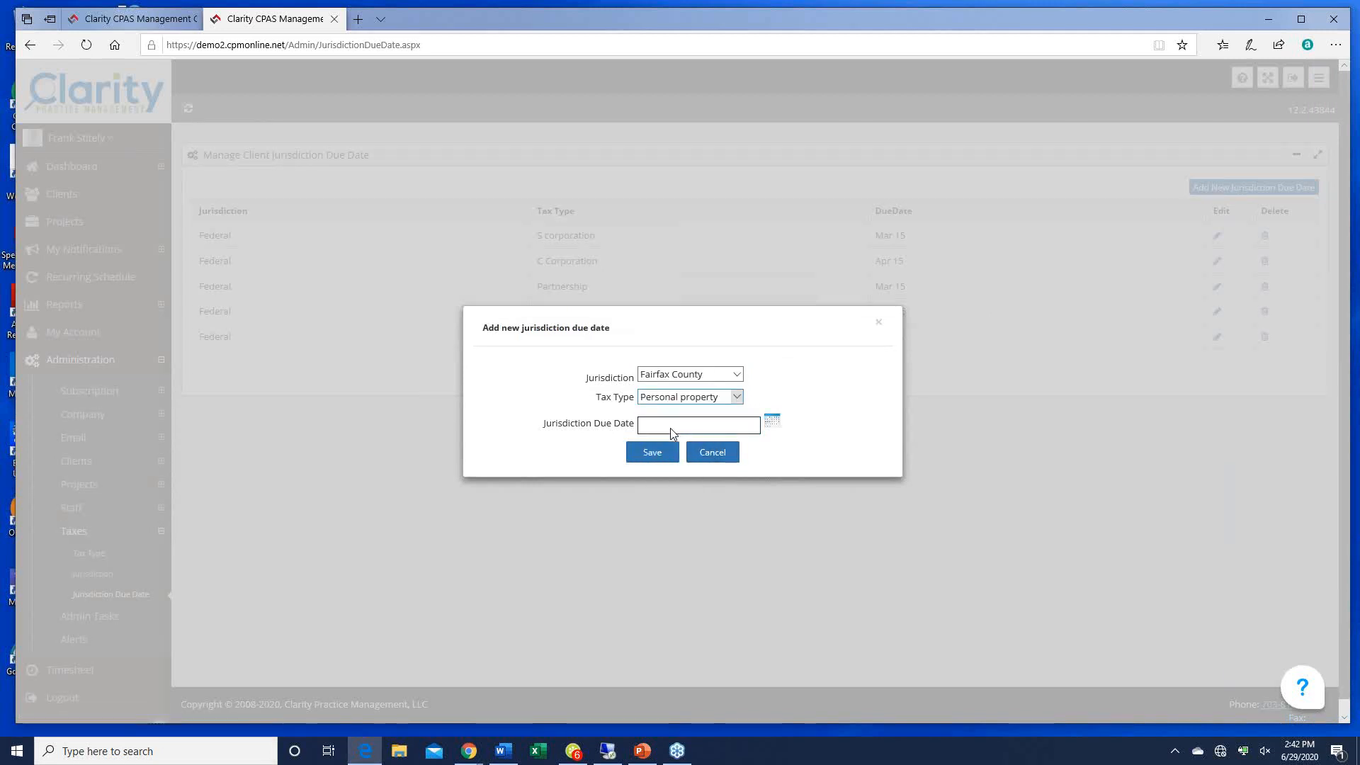
pyautogui.click(772, 422)
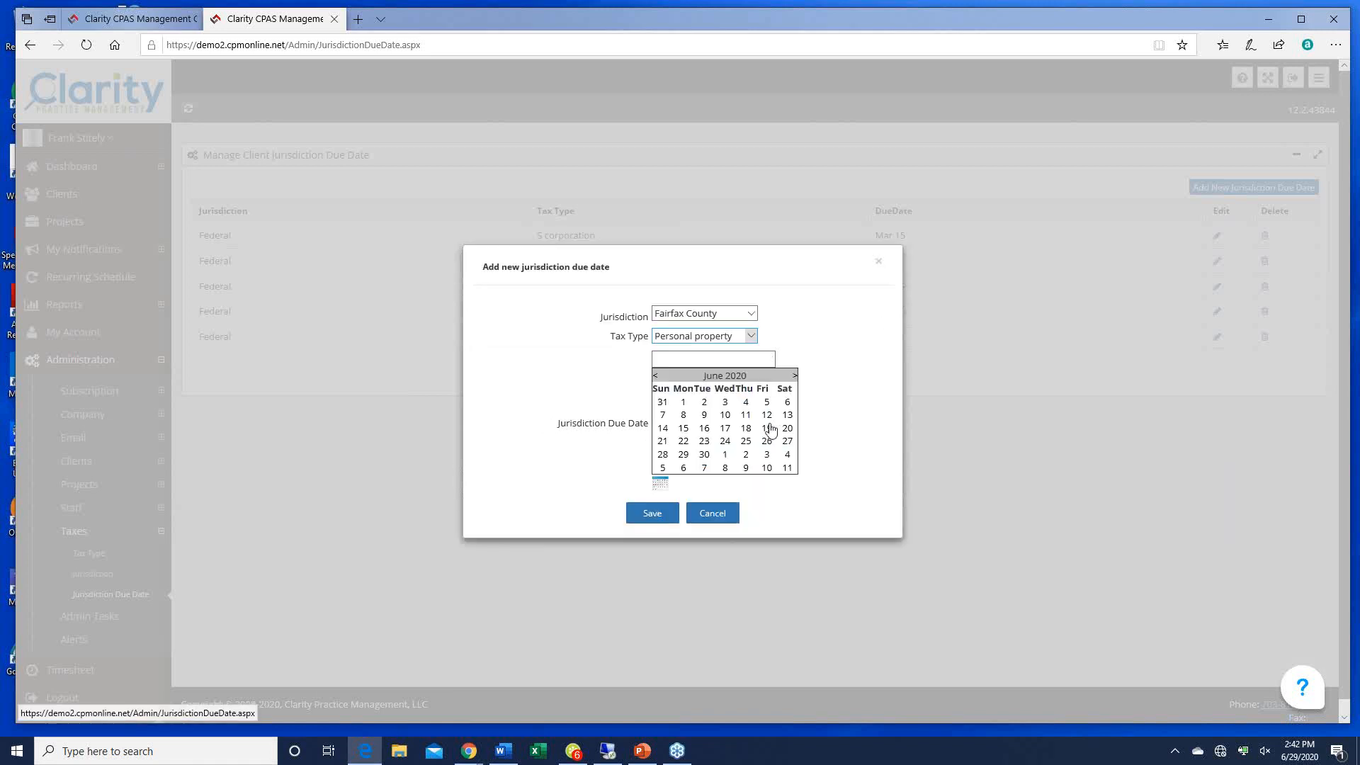
pyautogui.click(655, 376)
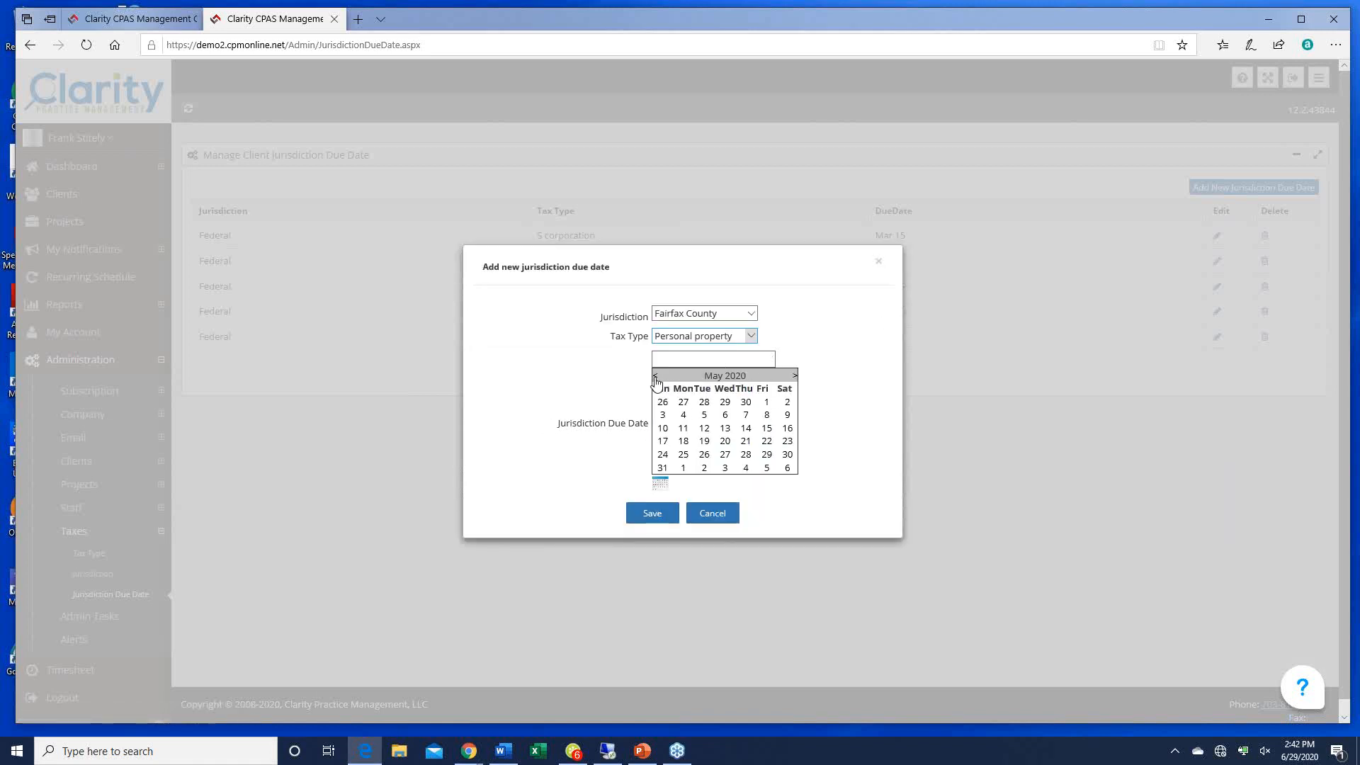
pyautogui.click(767, 429)
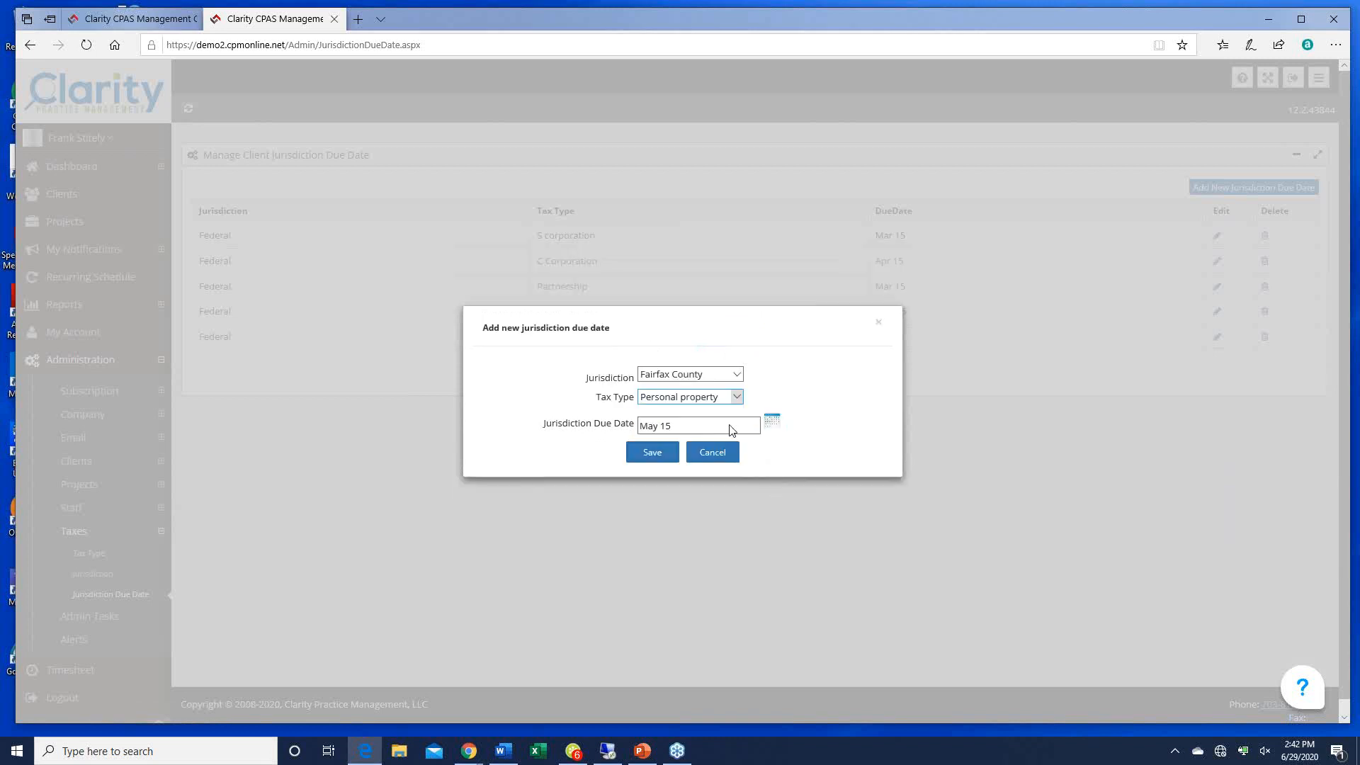
pyautogui.click(632, 459)
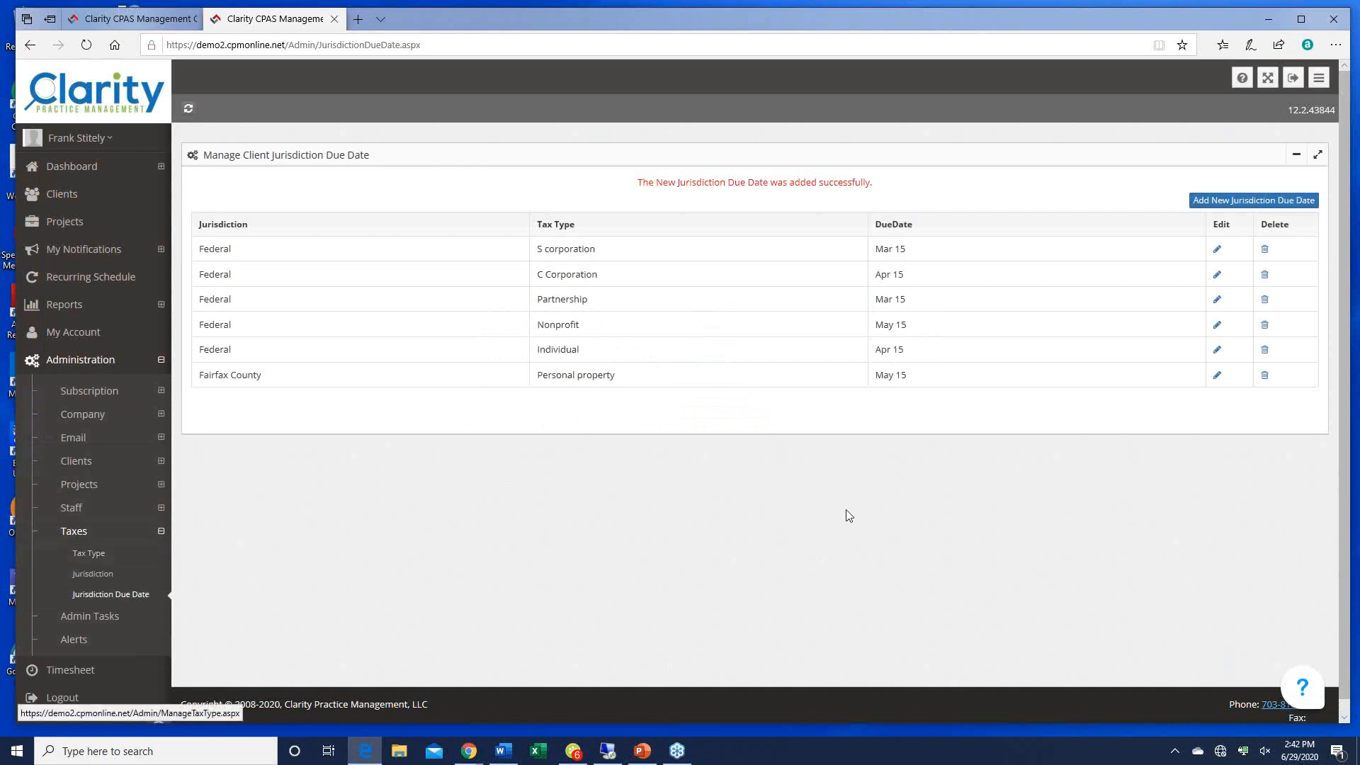
pyautogui.hotkey('alt', 'Tab')
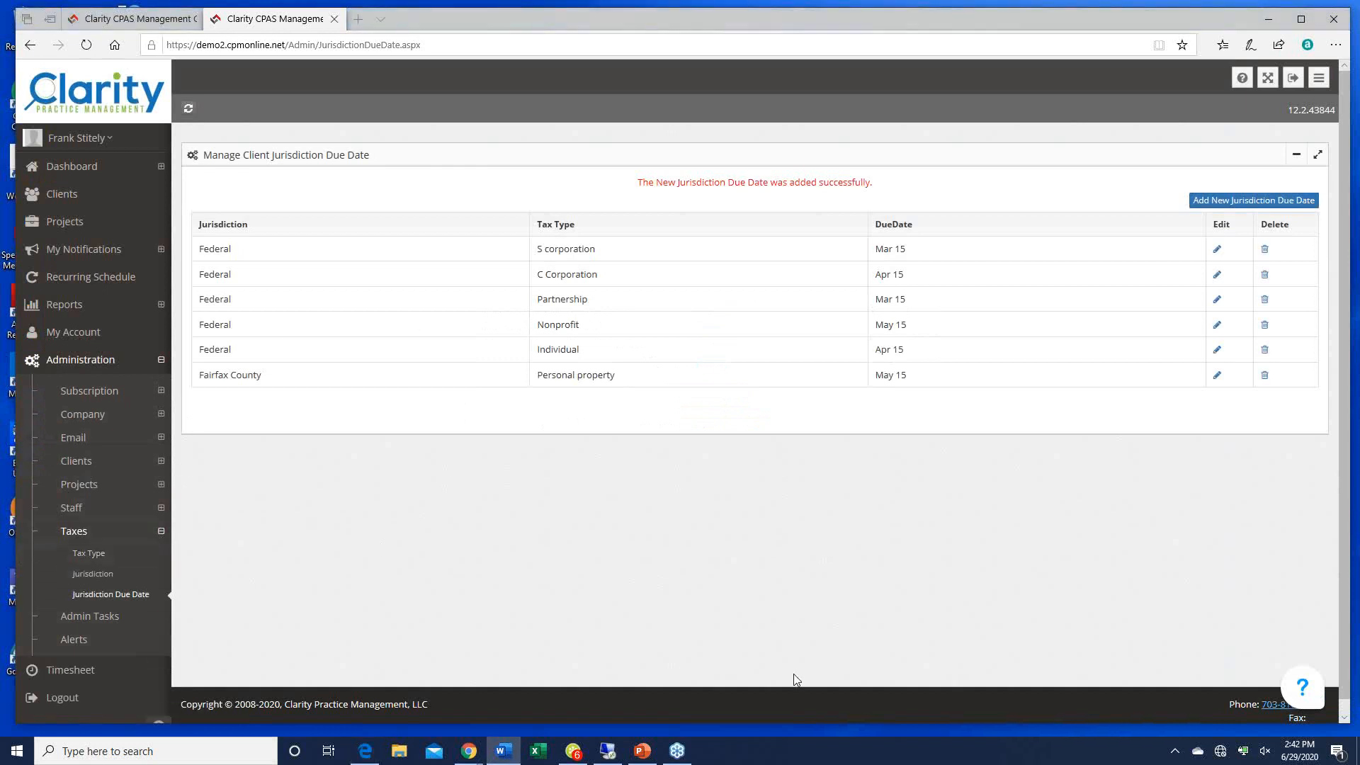
# Step: Create a new admin task and enter '8879 reminder' as its task name
pyautogui.click(99, 621)
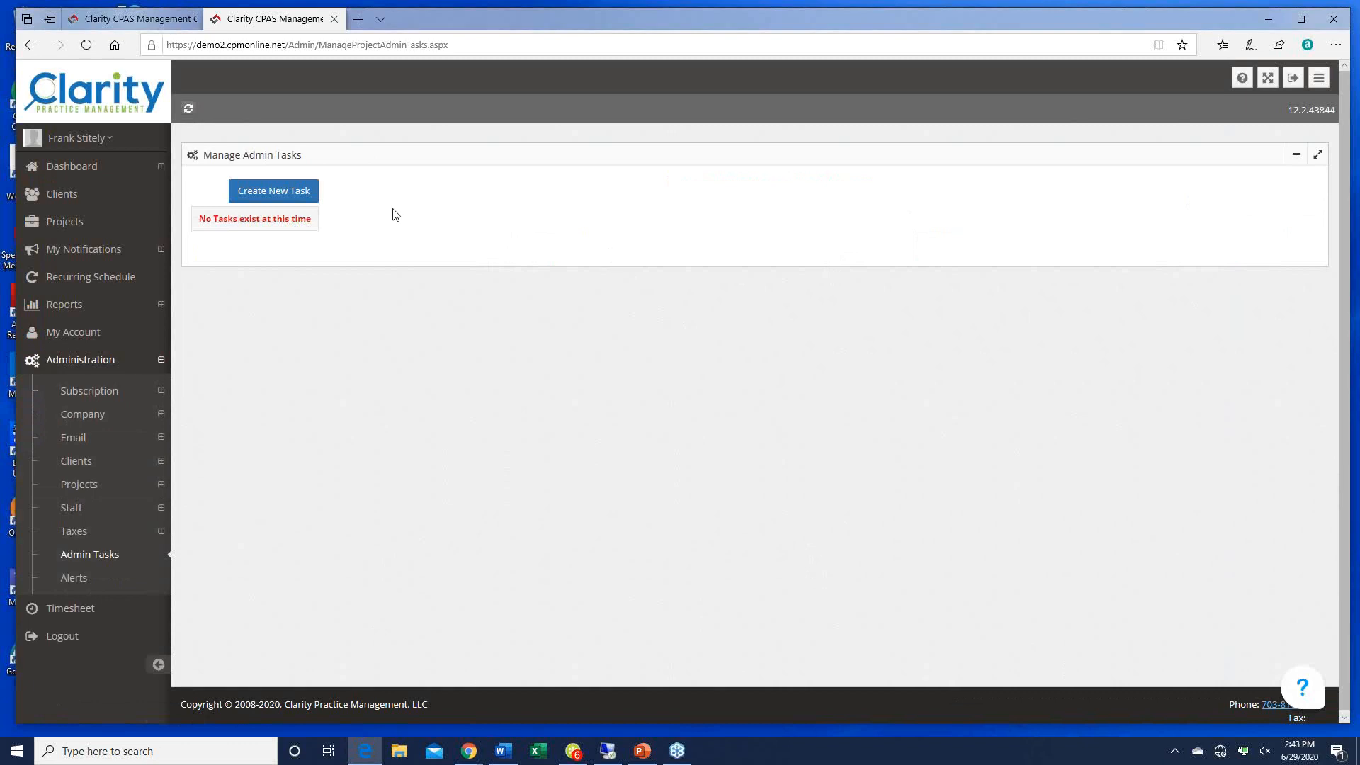
pyautogui.click(298, 192)
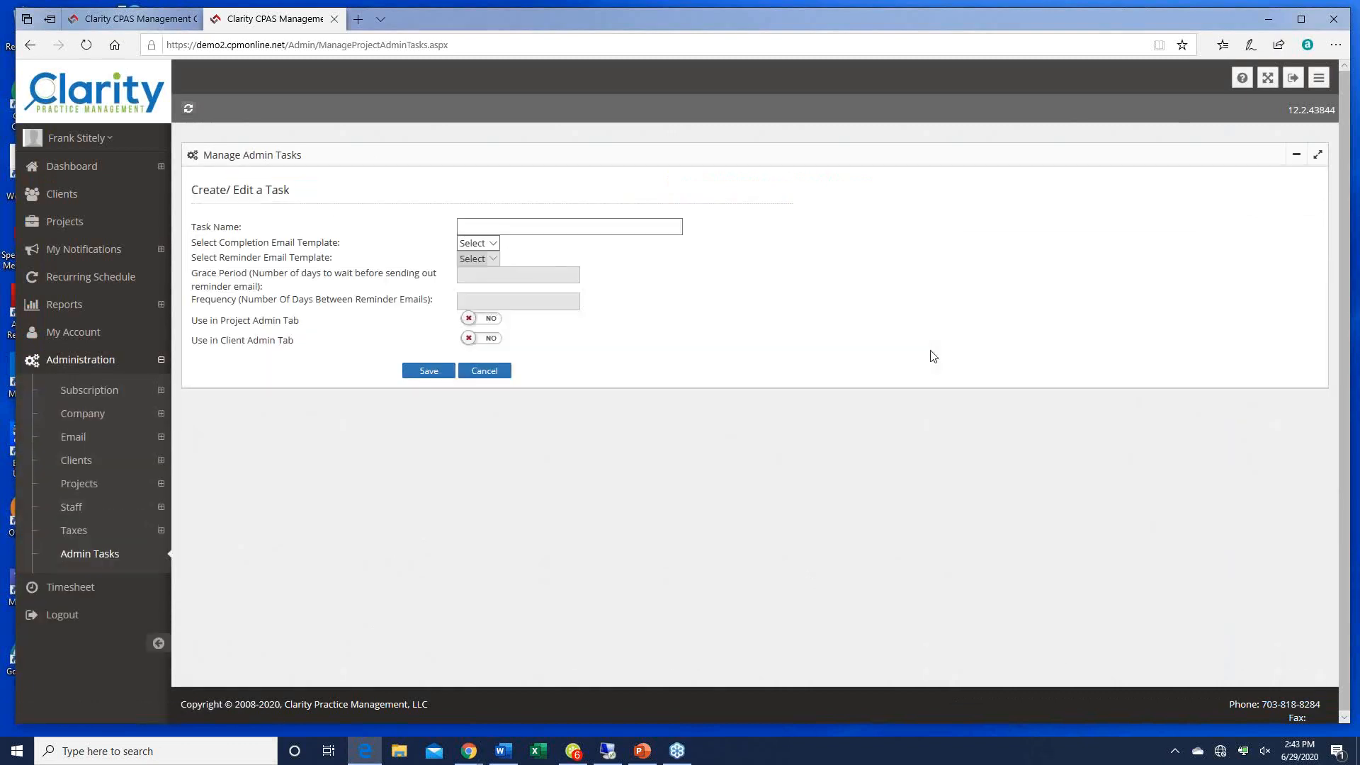
pyautogui.click(557, 239)
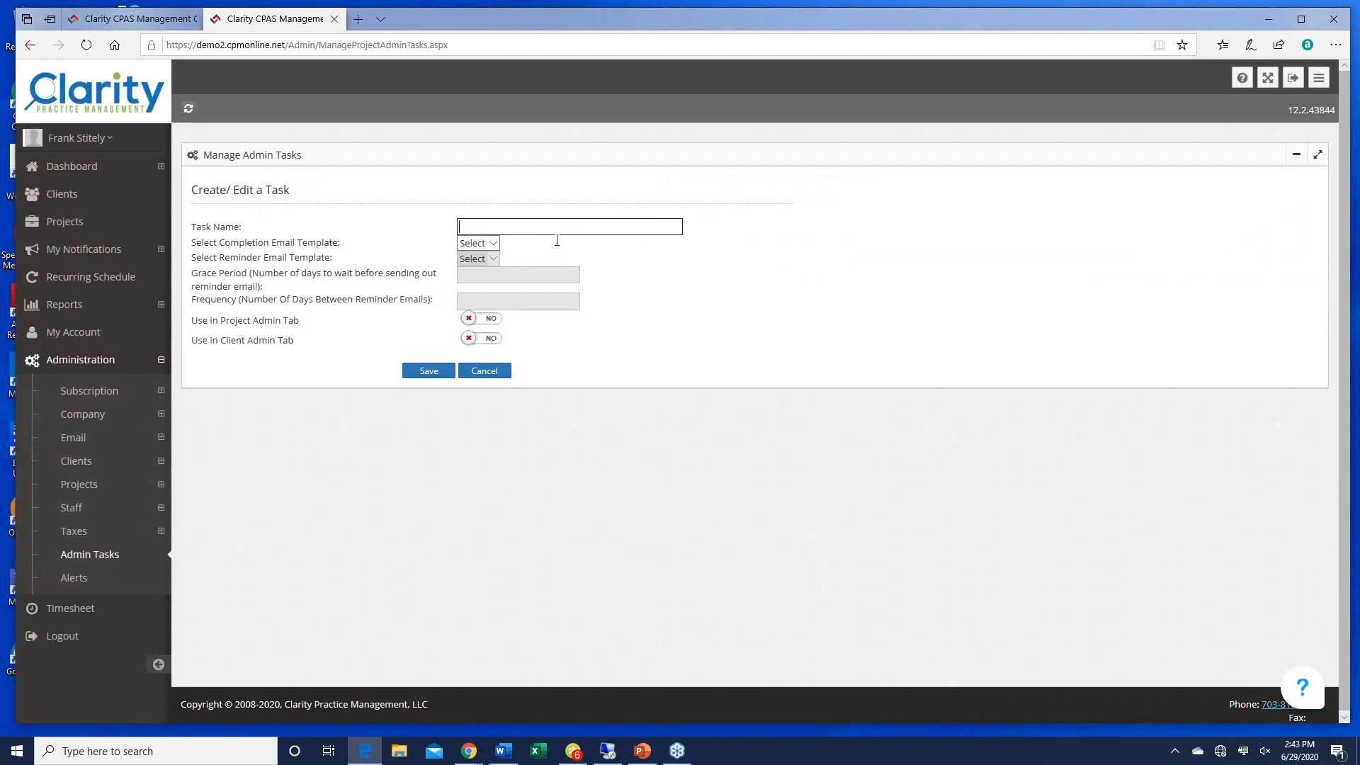
pyautogui.write('8879 reminder')
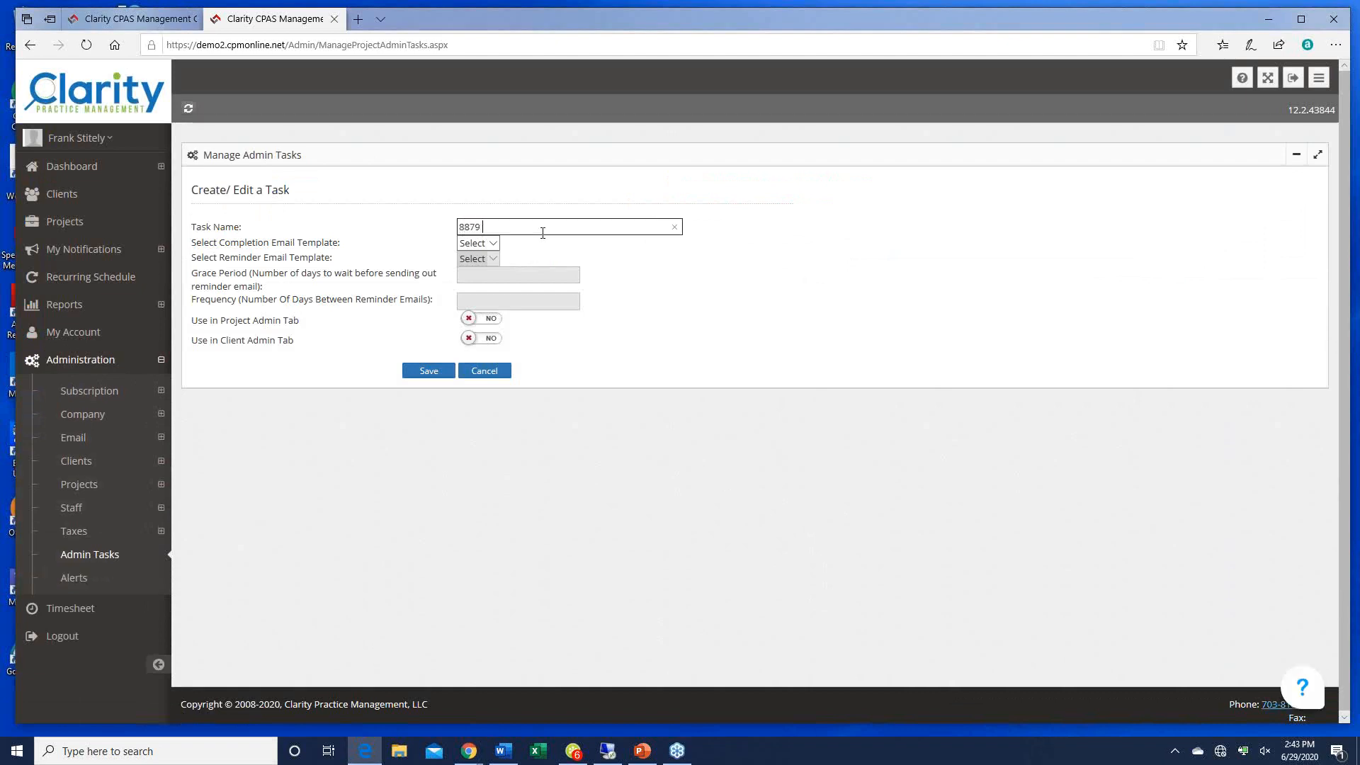
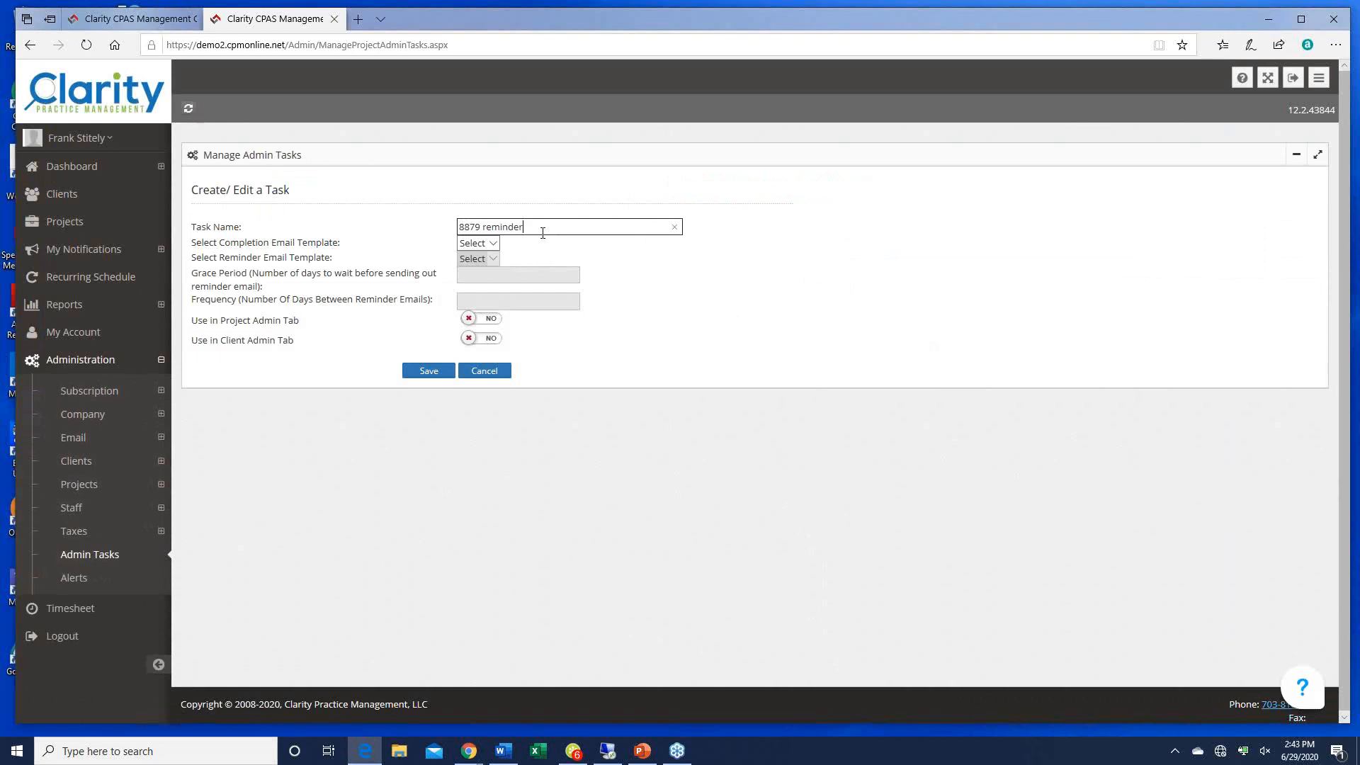
# Step: Browse the task's completion email template choices, then go to the Manage Alerts page
pyautogui.click(491, 242)
pyautogui.click(497, 252)
pyautogui.click(495, 258)
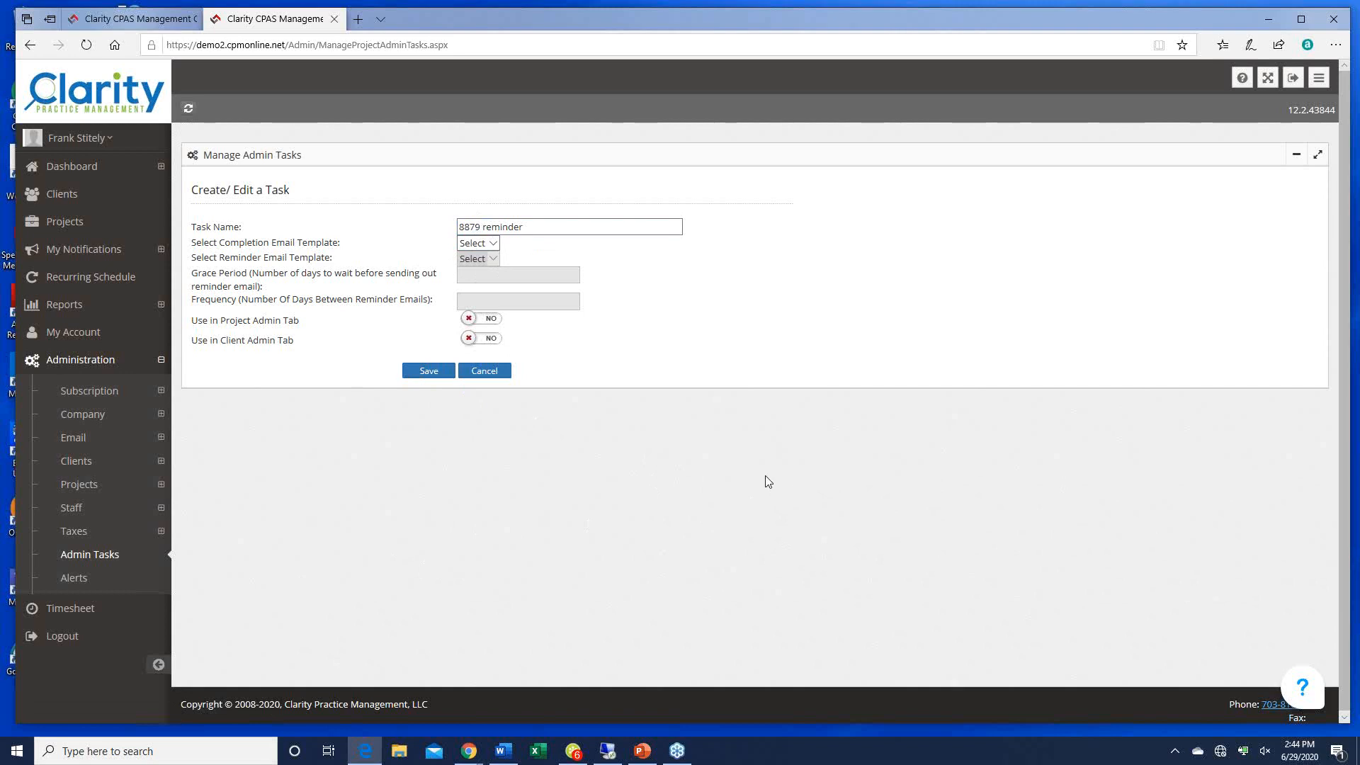
pyautogui.click(82, 580)
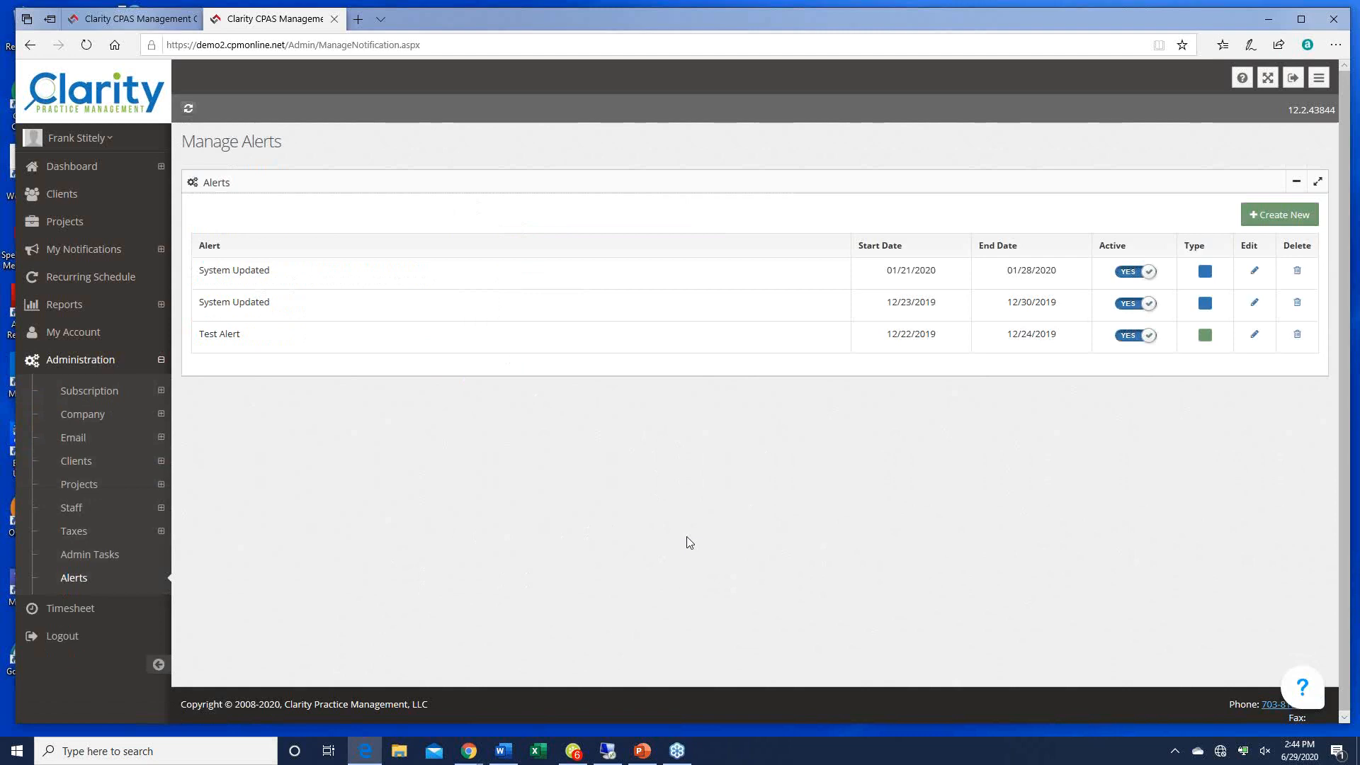
# Step: Start a new alert titled 'PPP update' with details about banks readying online forgiveness applications
pyautogui.click(1271, 225)
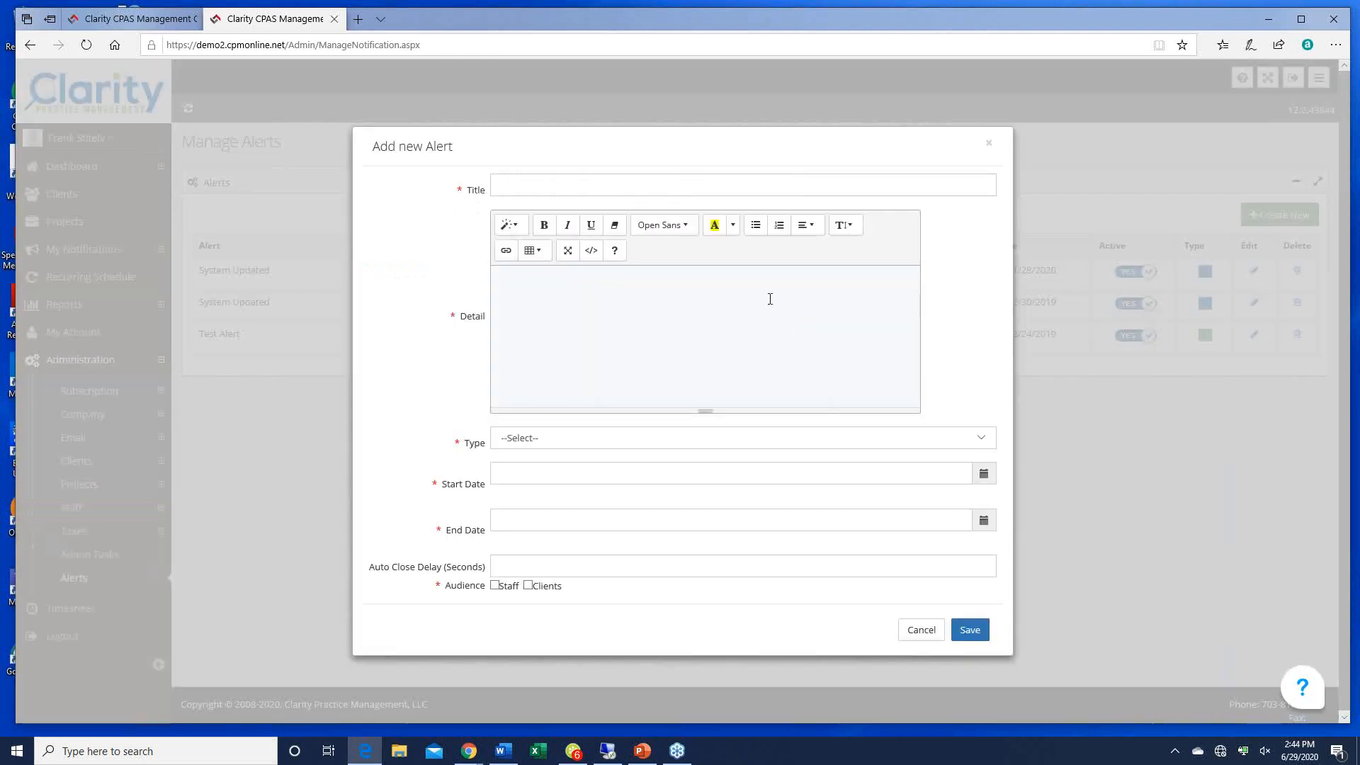
pyautogui.click(518, 189)
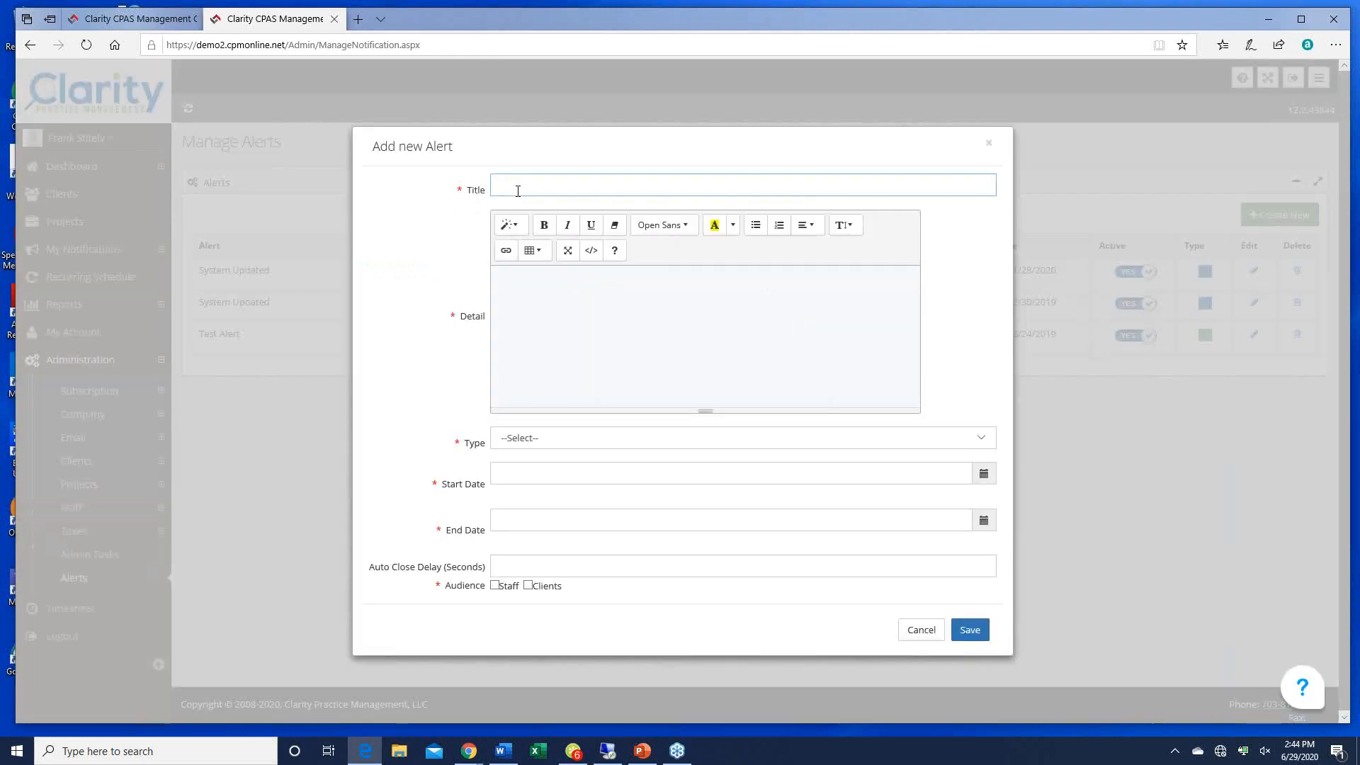
pyautogui.write('PPP update')
pyautogui.click(549, 281)
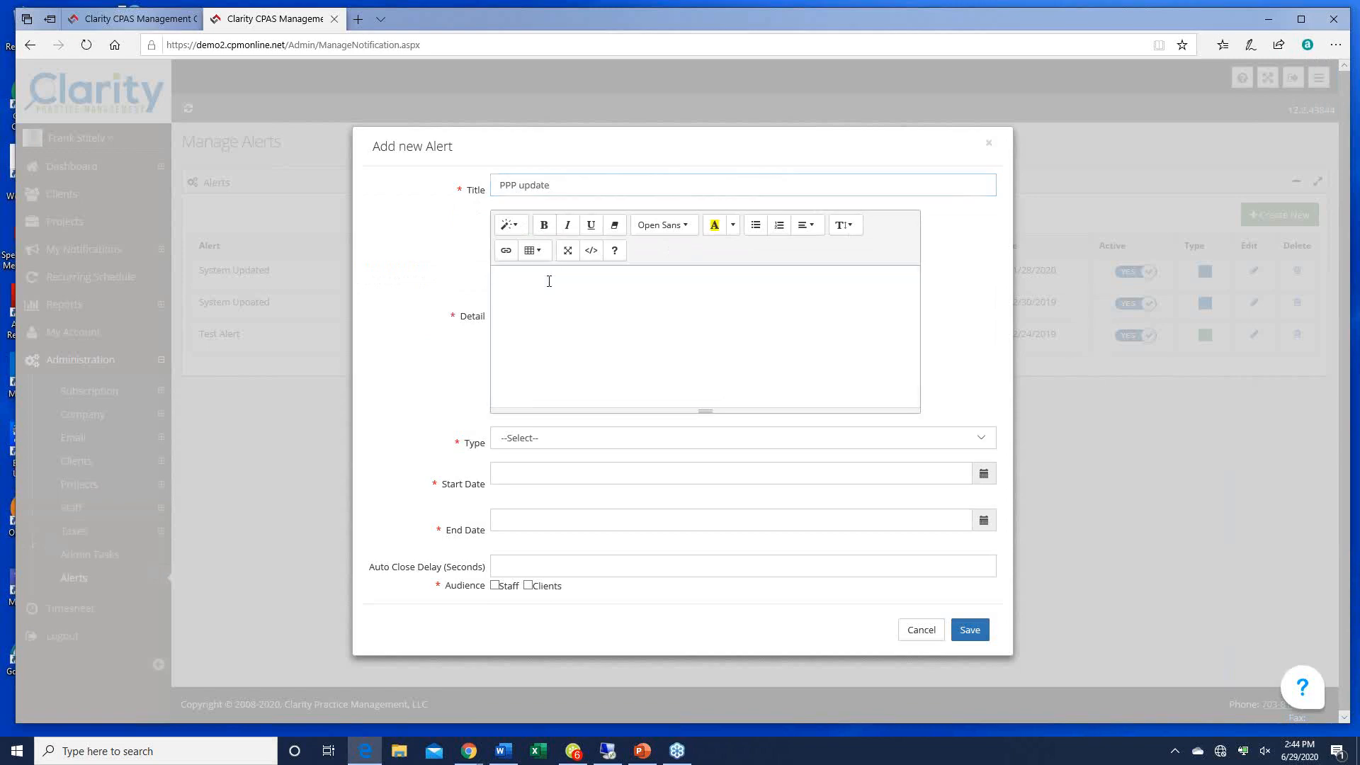
pyautogui.write('Banks are now readying their online forgiveness')
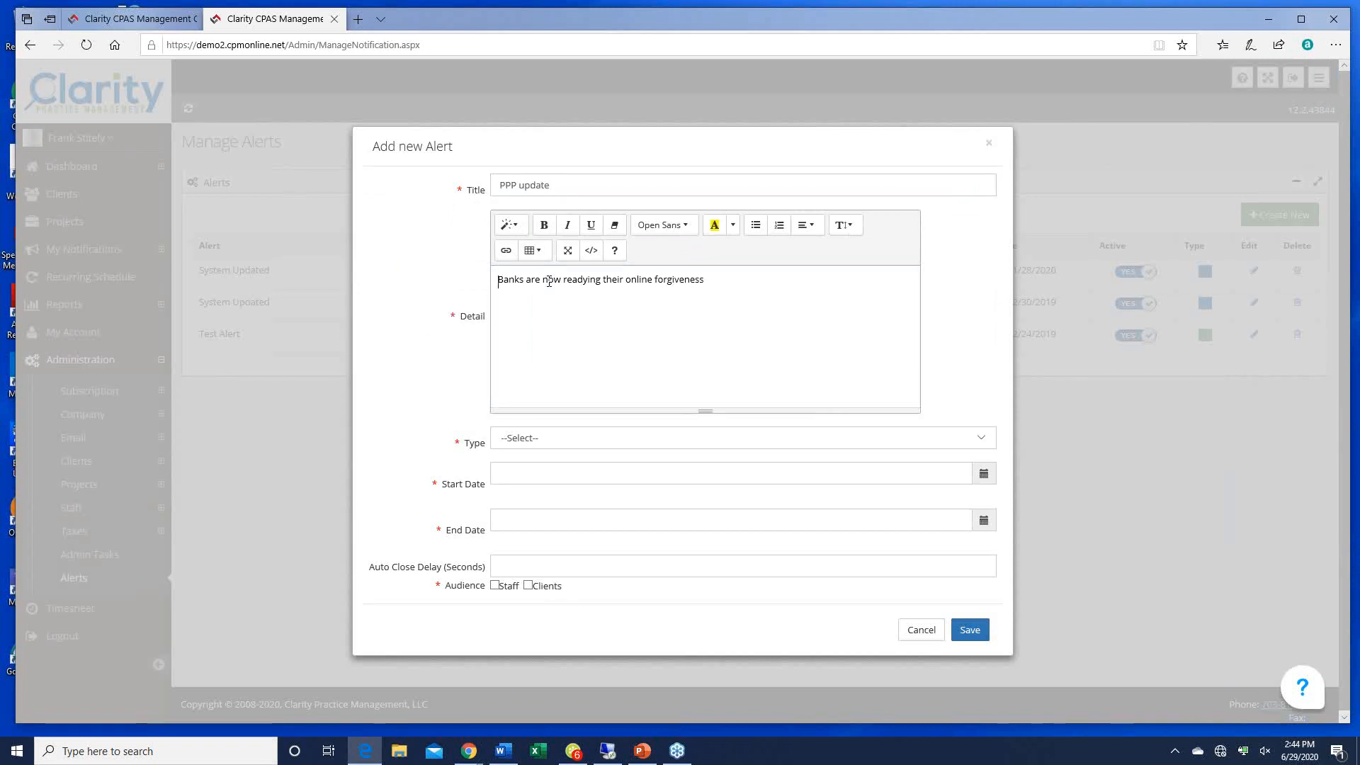
pyautogui.write(' applcations.  PLea')
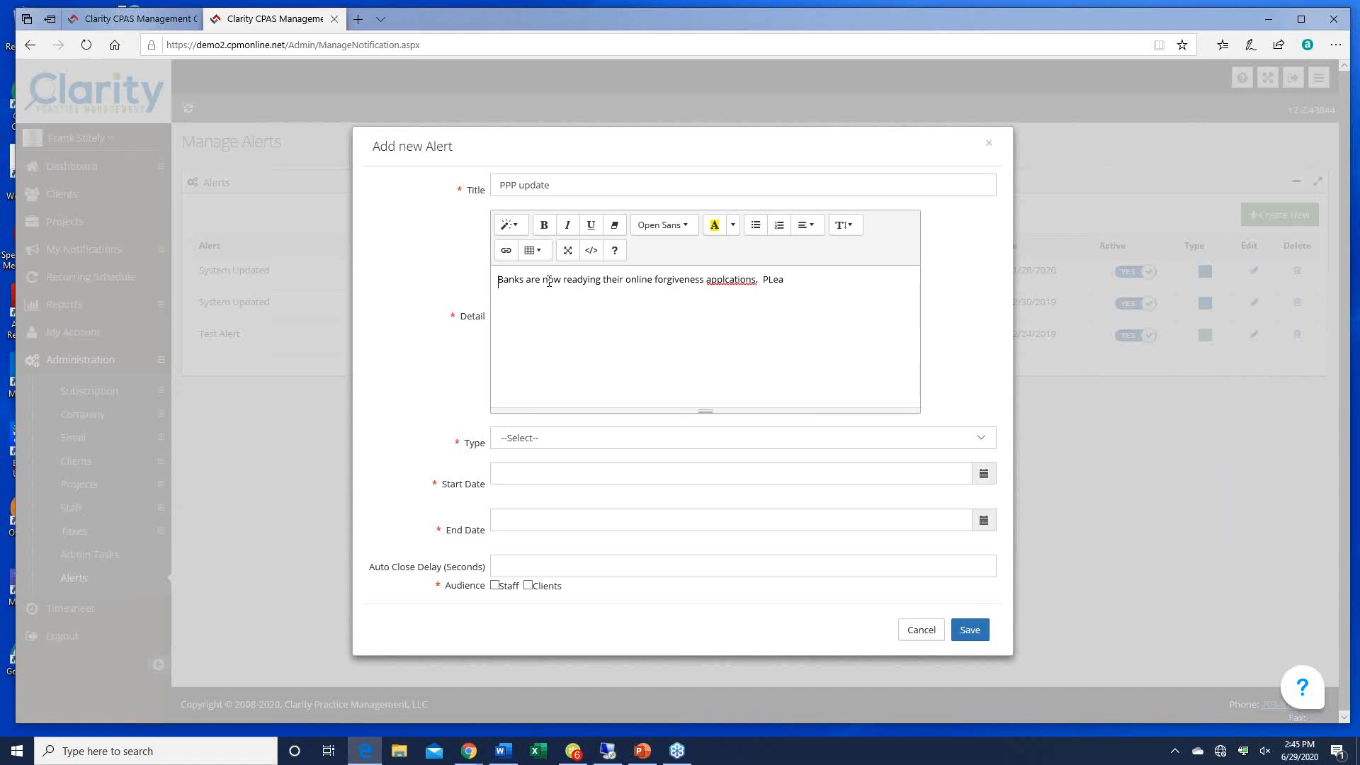
pyautogui.write('se contact us if you need help.')
pyautogui.rightClick(708, 283)
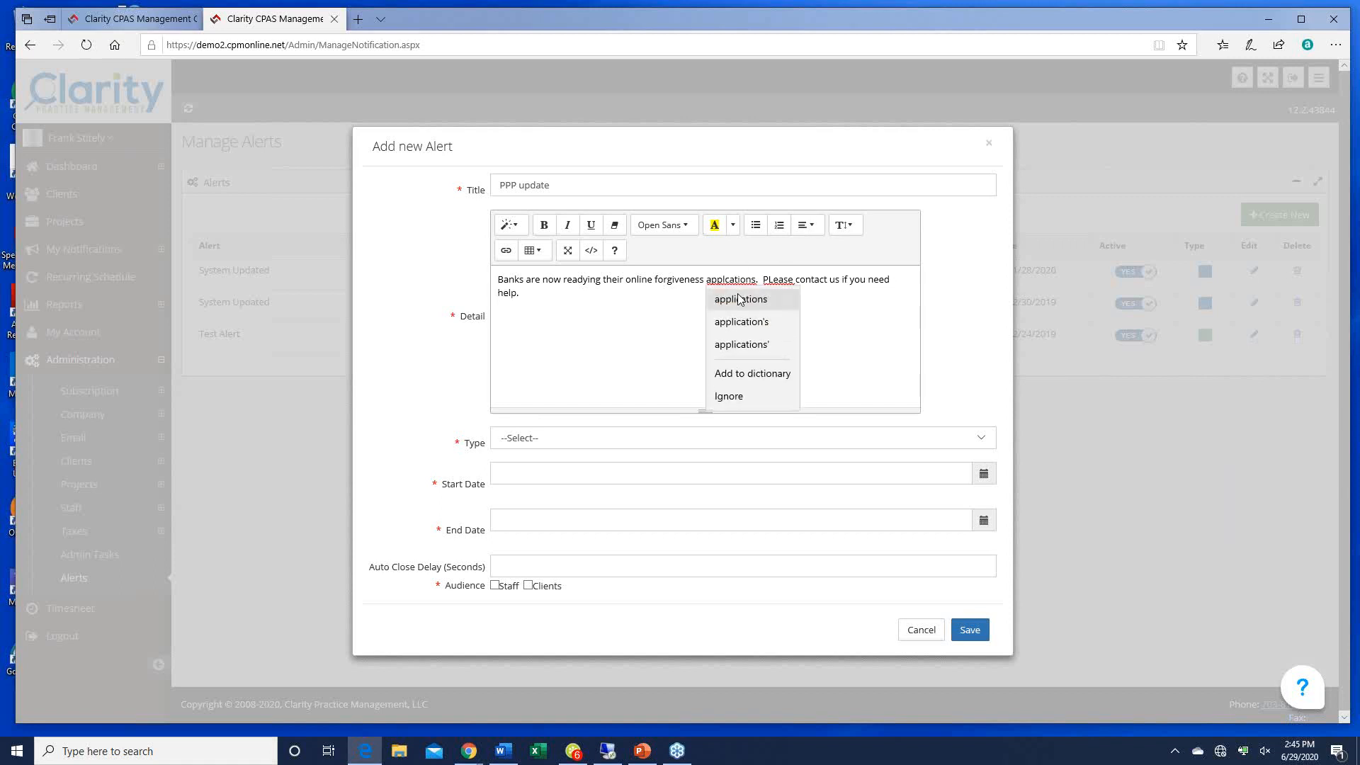
pyautogui.click(739, 299)
pyautogui.rightClick(782, 279)
pyautogui.click(786, 298)
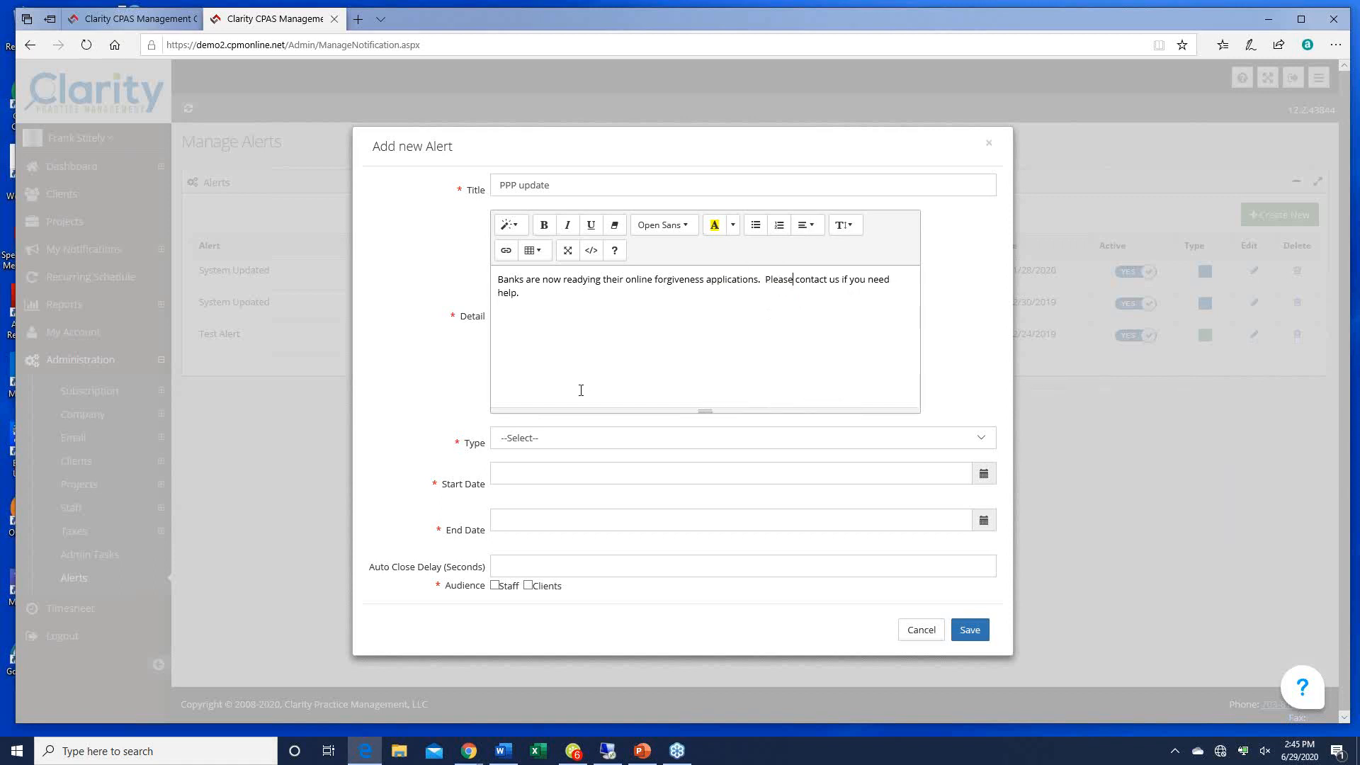
# Step: Make it Information (Green), 06/29/2020–06/30/2020, auto-close 60 seconds, for staff and clients, and save
pyautogui.click(988, 445)
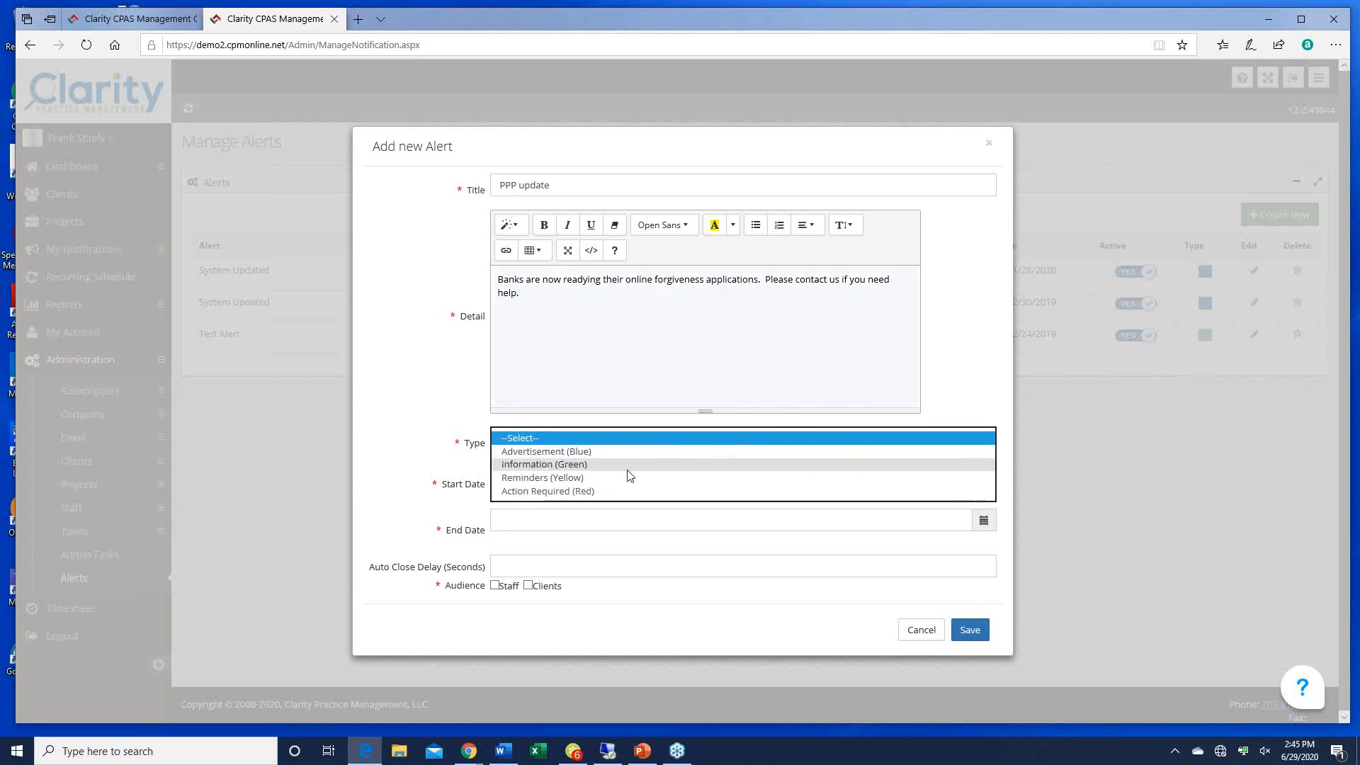
pyautogui.click(570, 465)
pyautogui.click(536, 474)
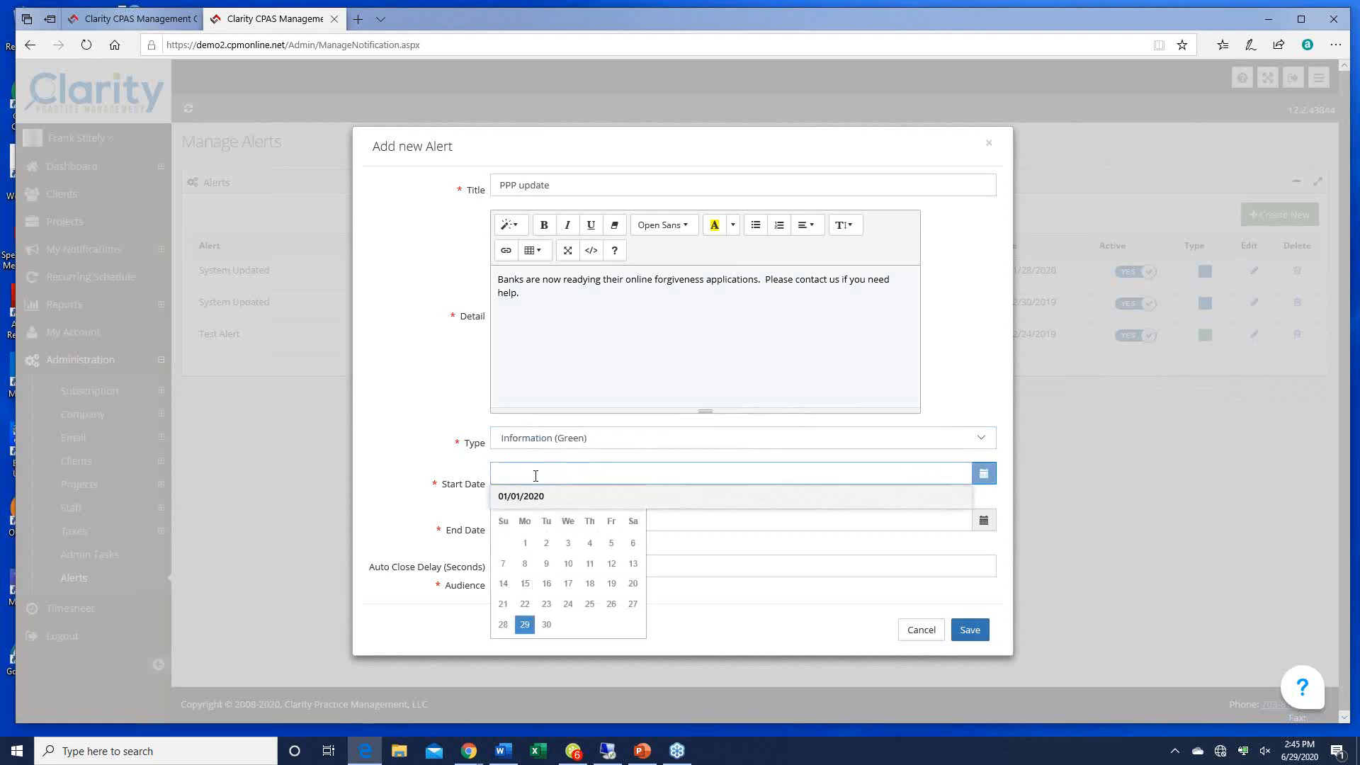
pyautogui.click(525, 624)
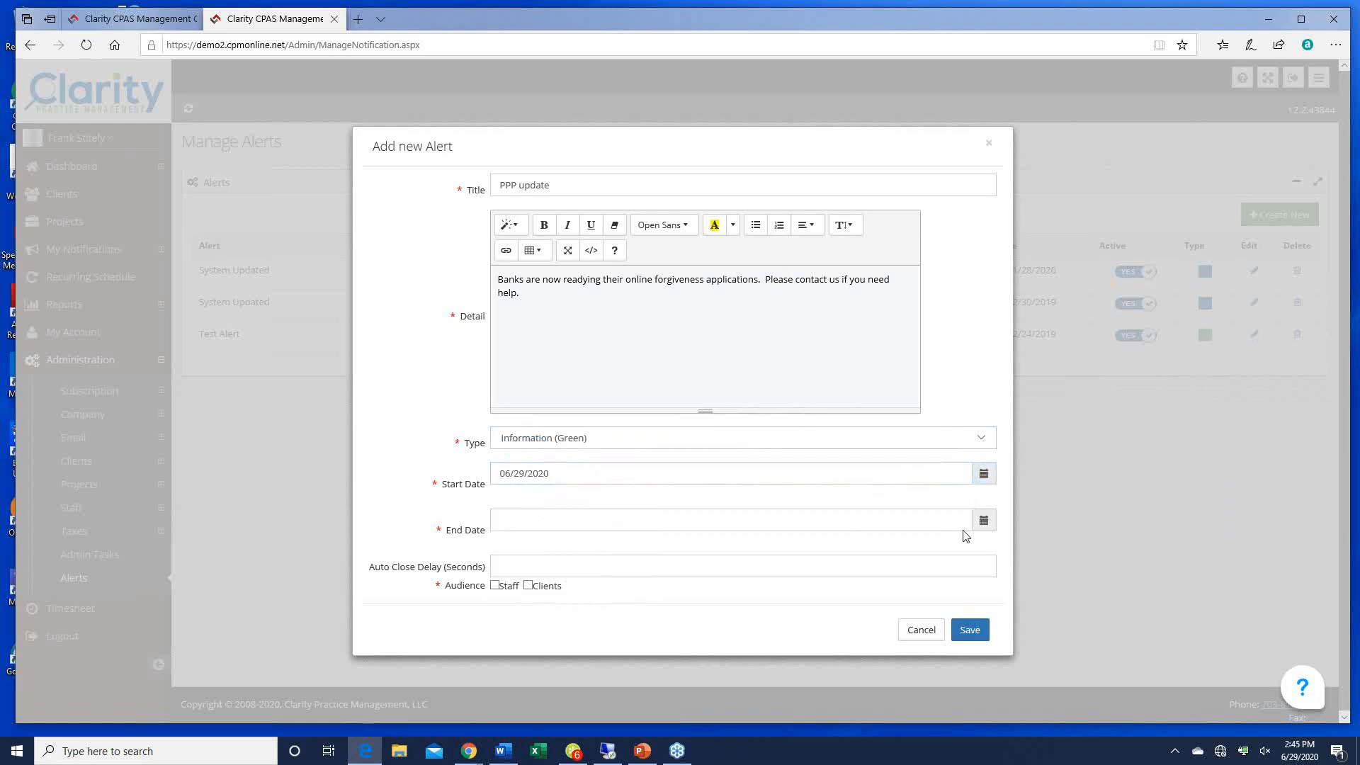
pyautogui.click(983, 521)
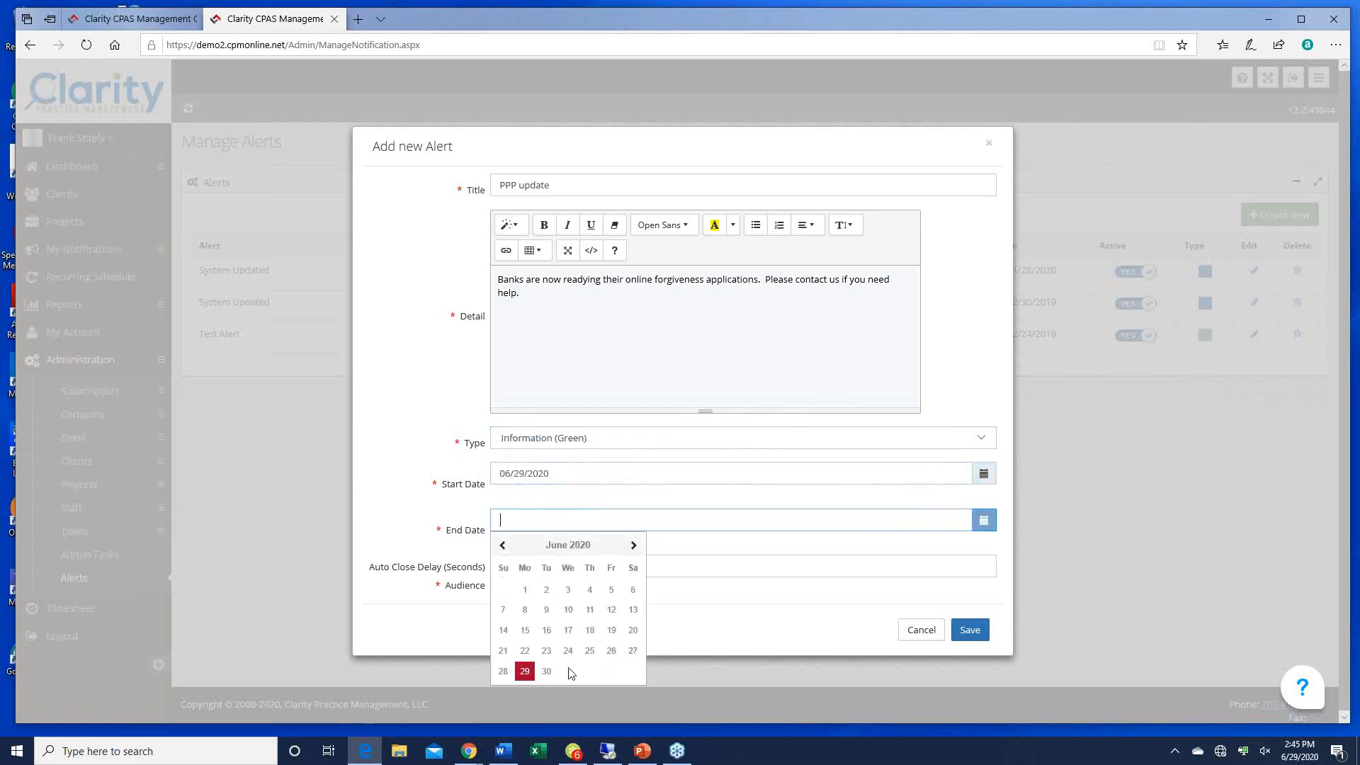
pyautogui.click(546, 671)
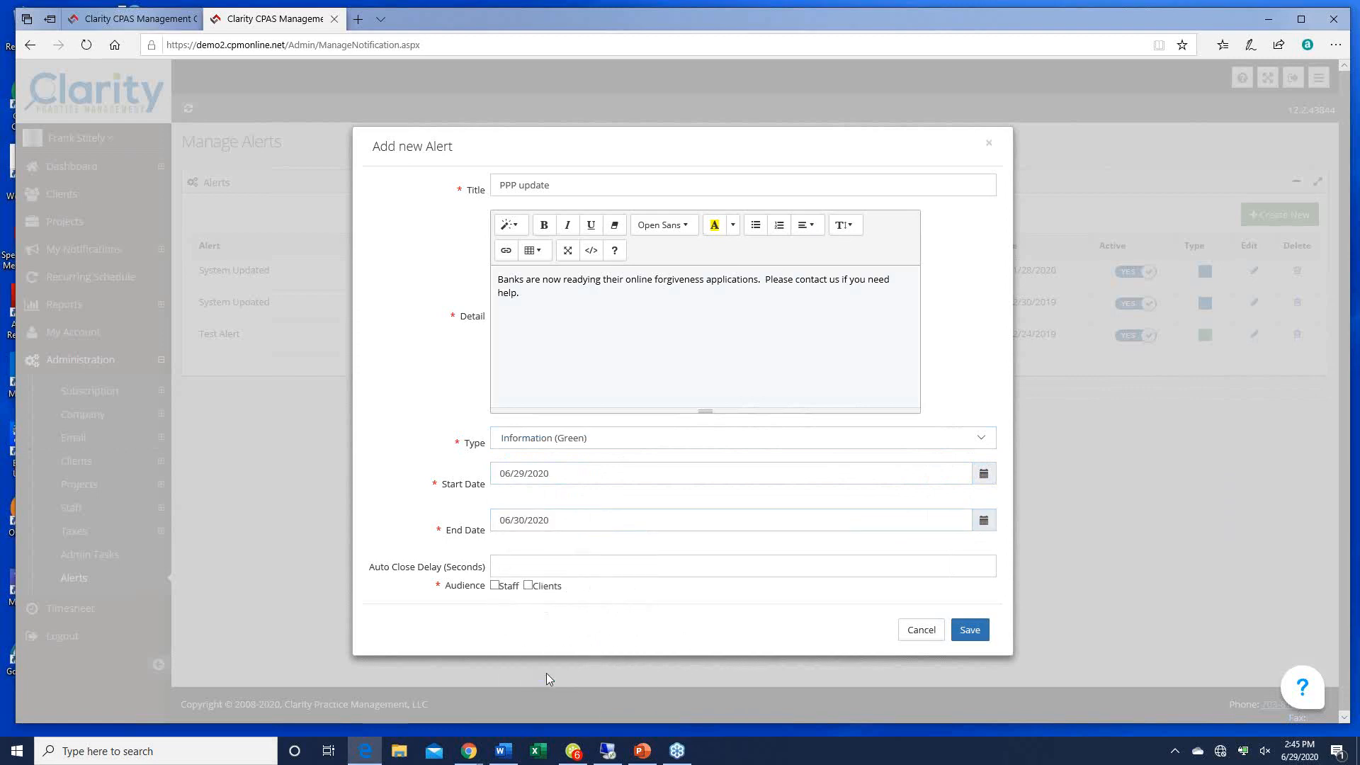
pyautogui.click(523, 561)
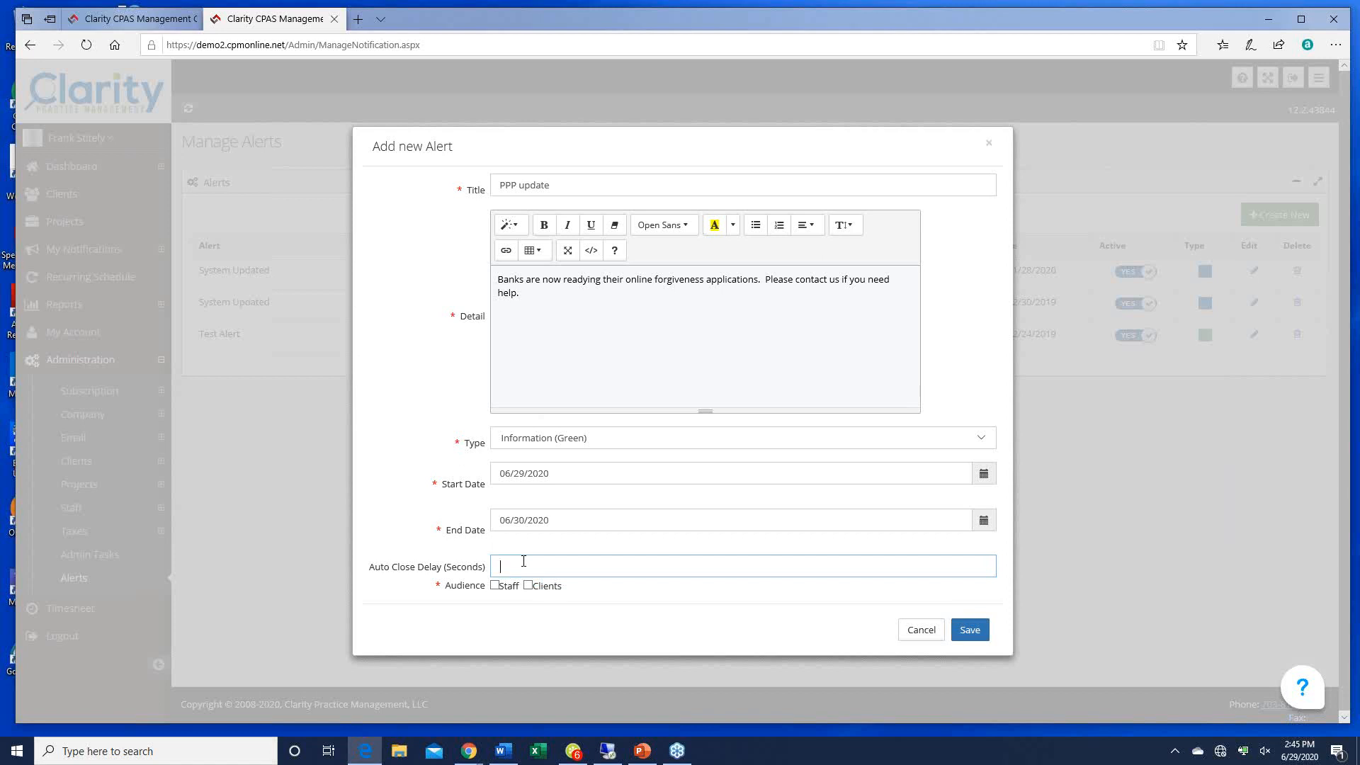
pyautogui.write('60')
pyautogui.click(496, 587)
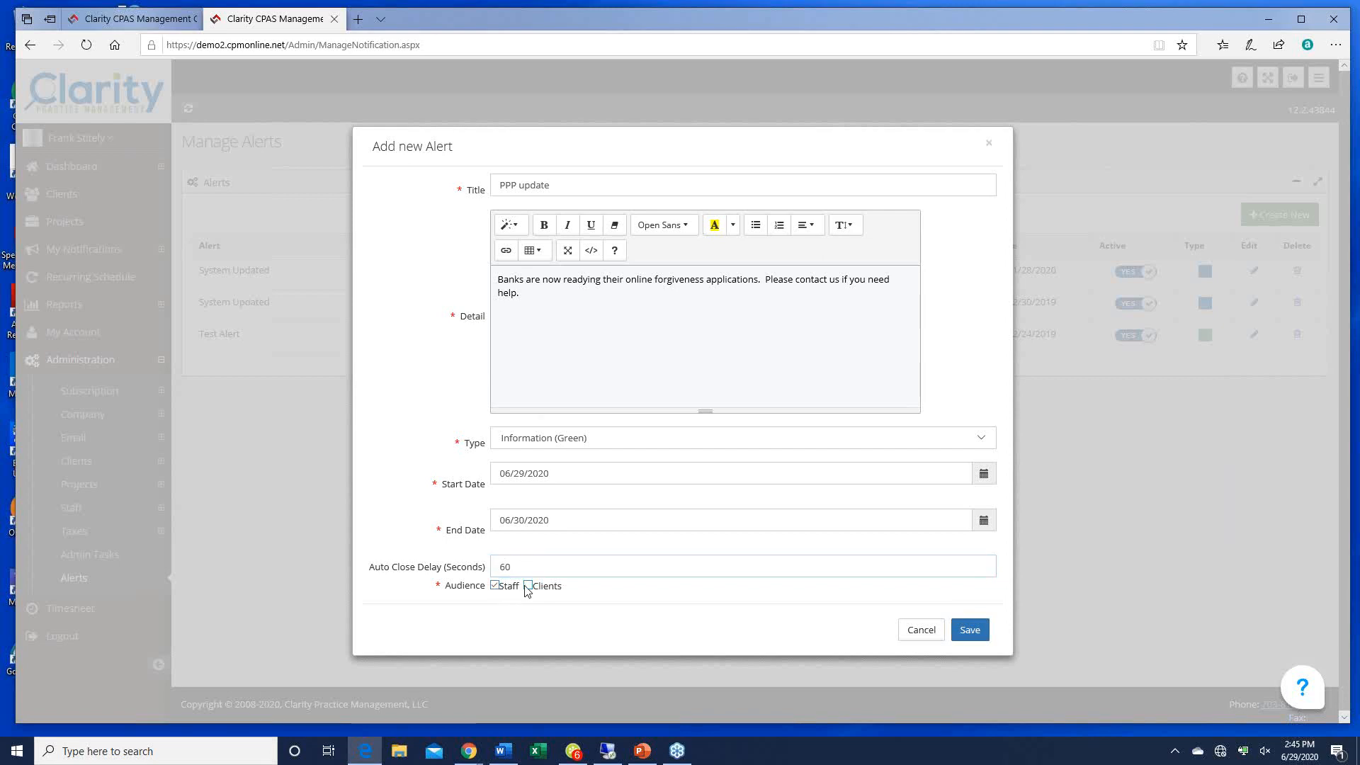
pyautogui.click(529, 585)
pyautogui.click(967, 629)
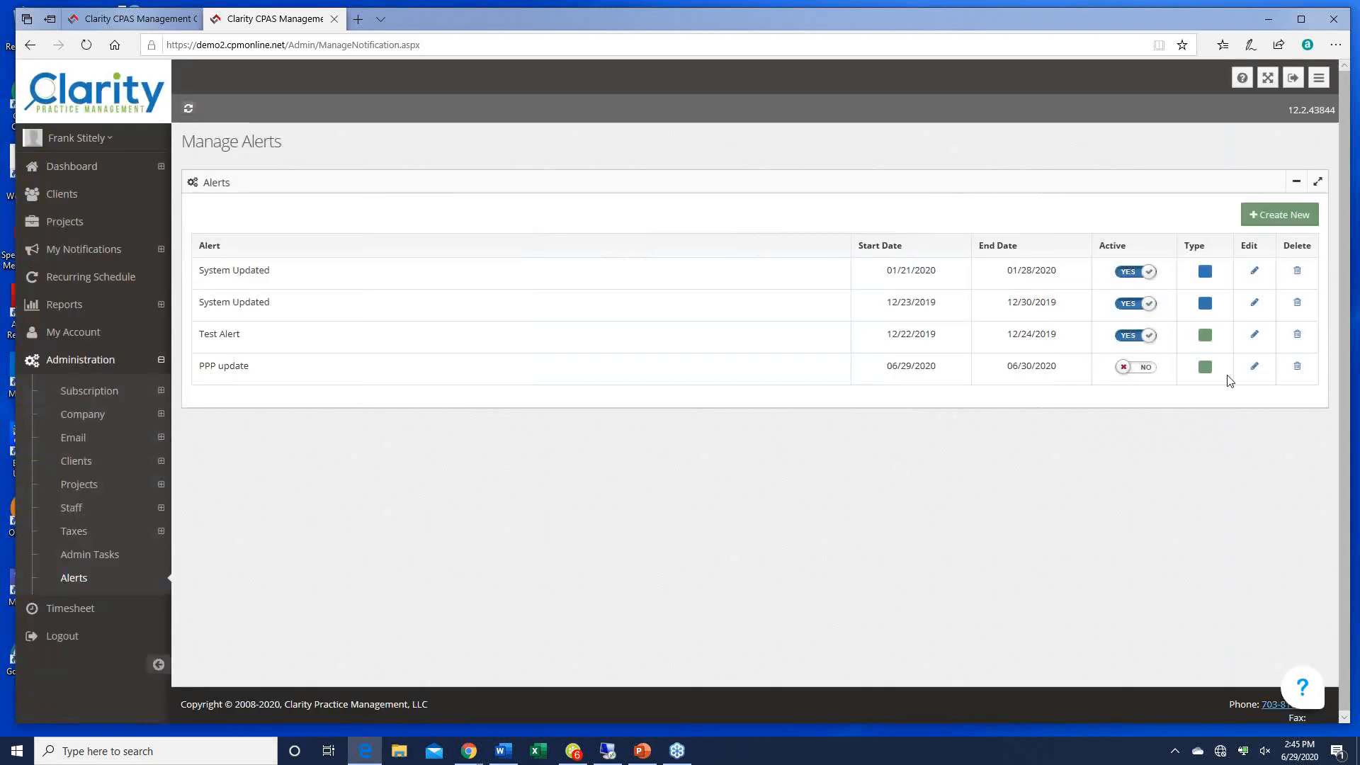
# Step: Switch the PPP update alert to active and expand the Email administration options
pyautogui.click(1149, 369)
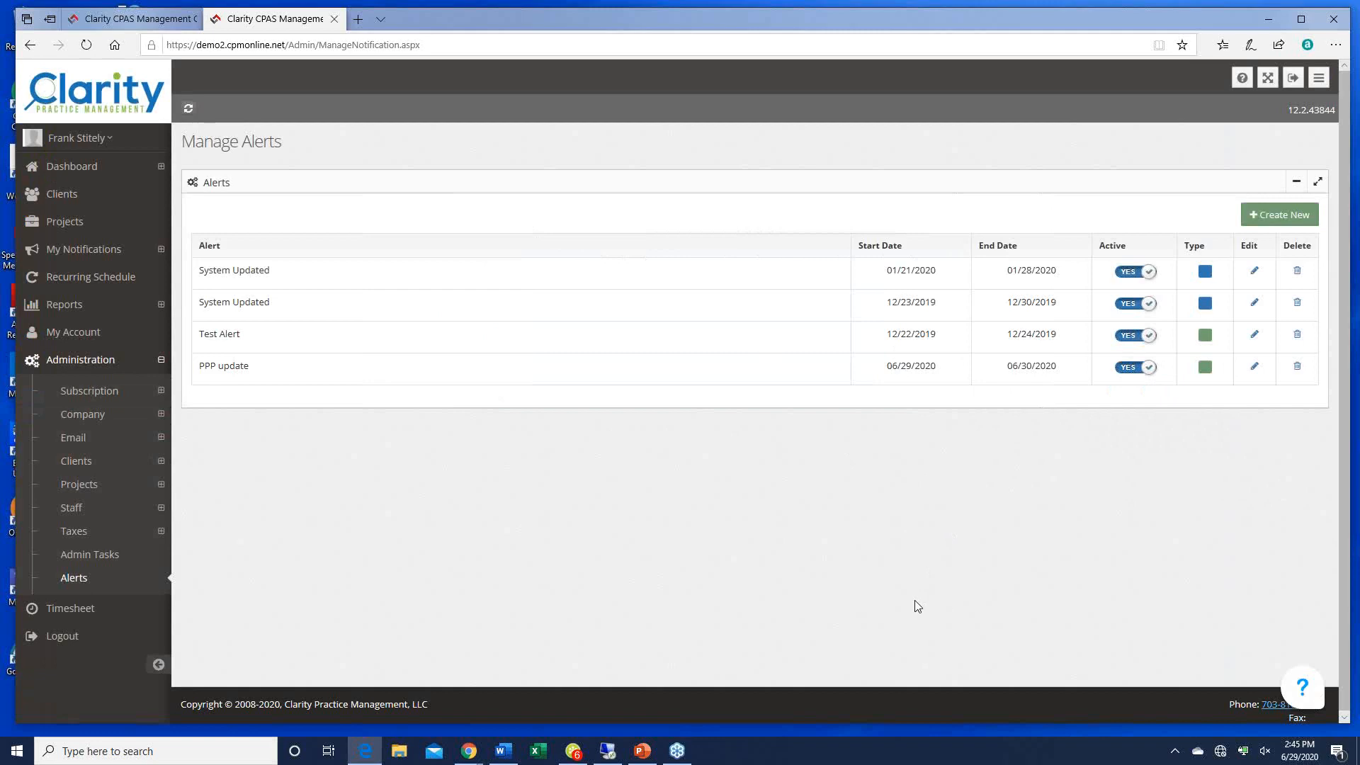
pyautogui.hotkey('alt', 'Tab')
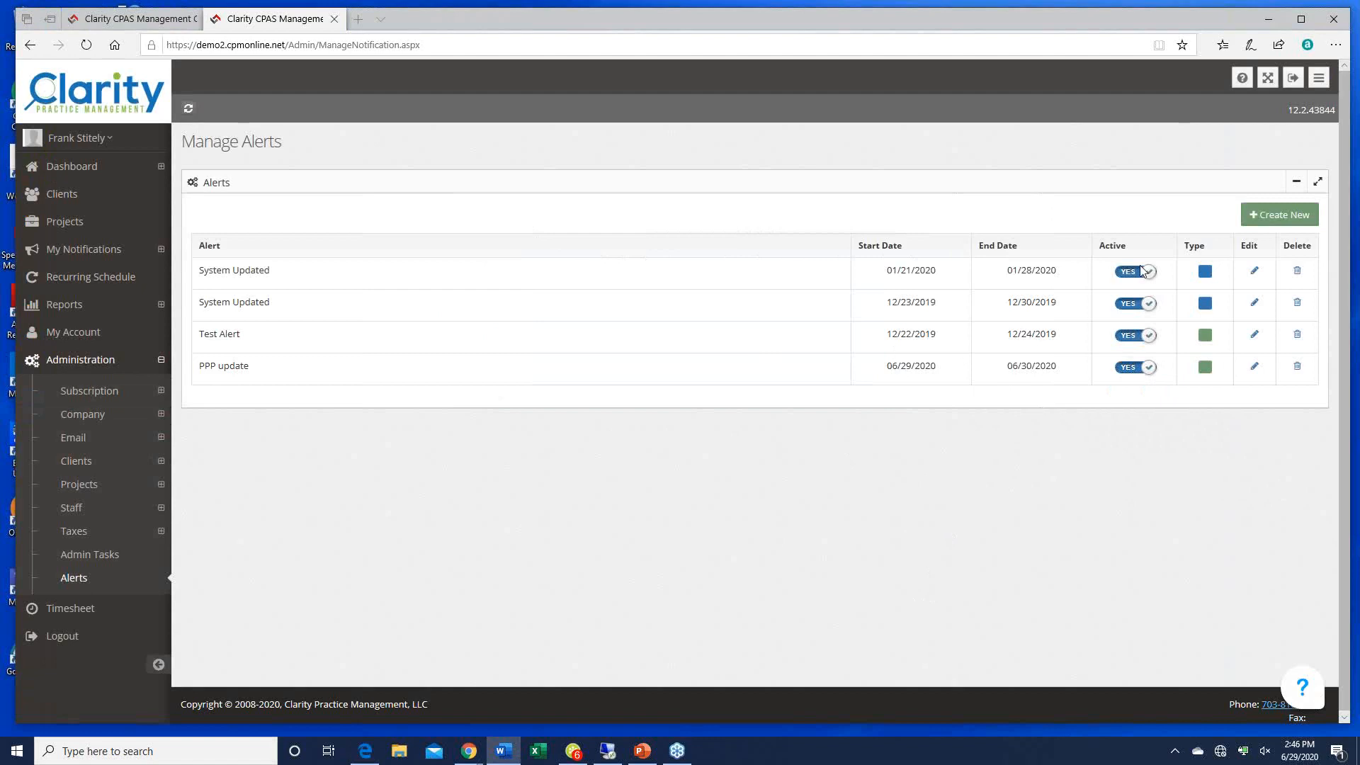
pyautogui.click(71, 439)
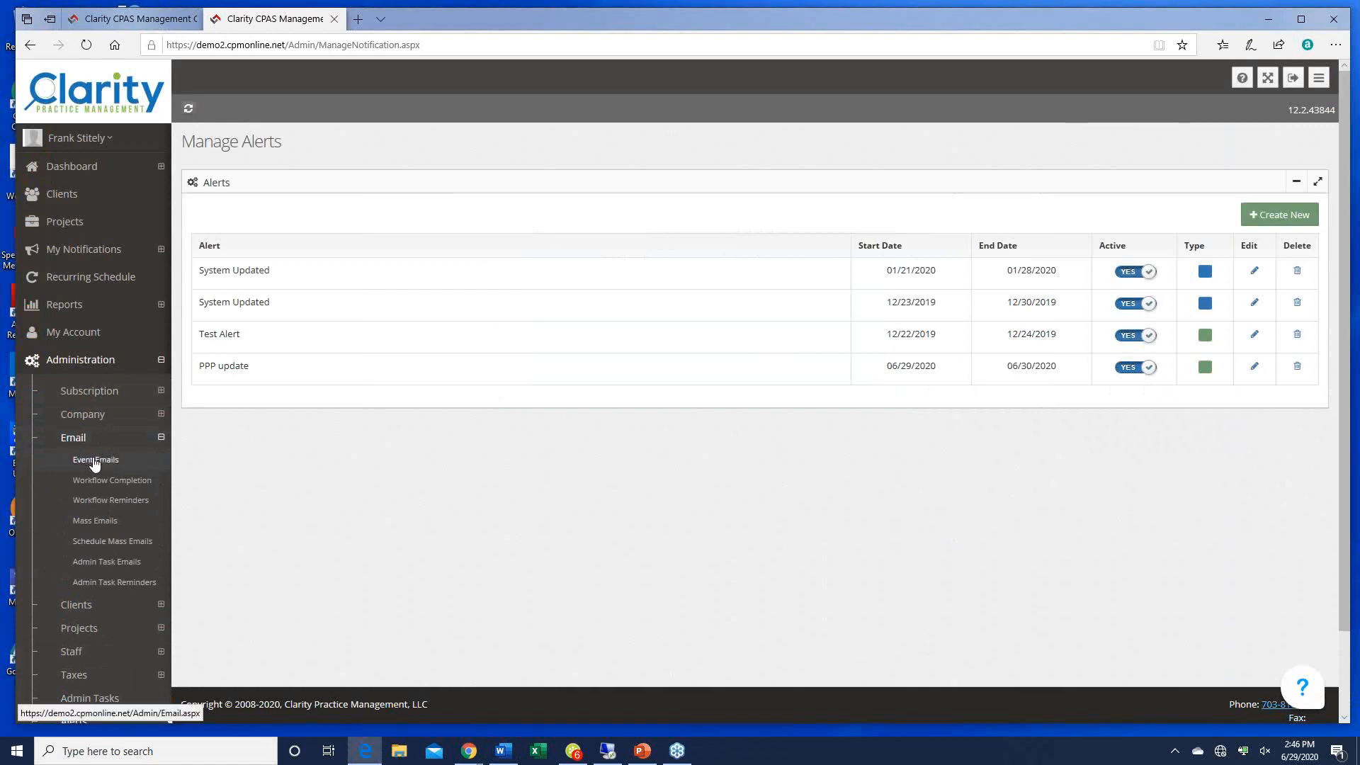
# Step: Review the Client Files Uploaded by Staff event email in Event Emails, cancelling without changes
pyautogui.click(97, 464)
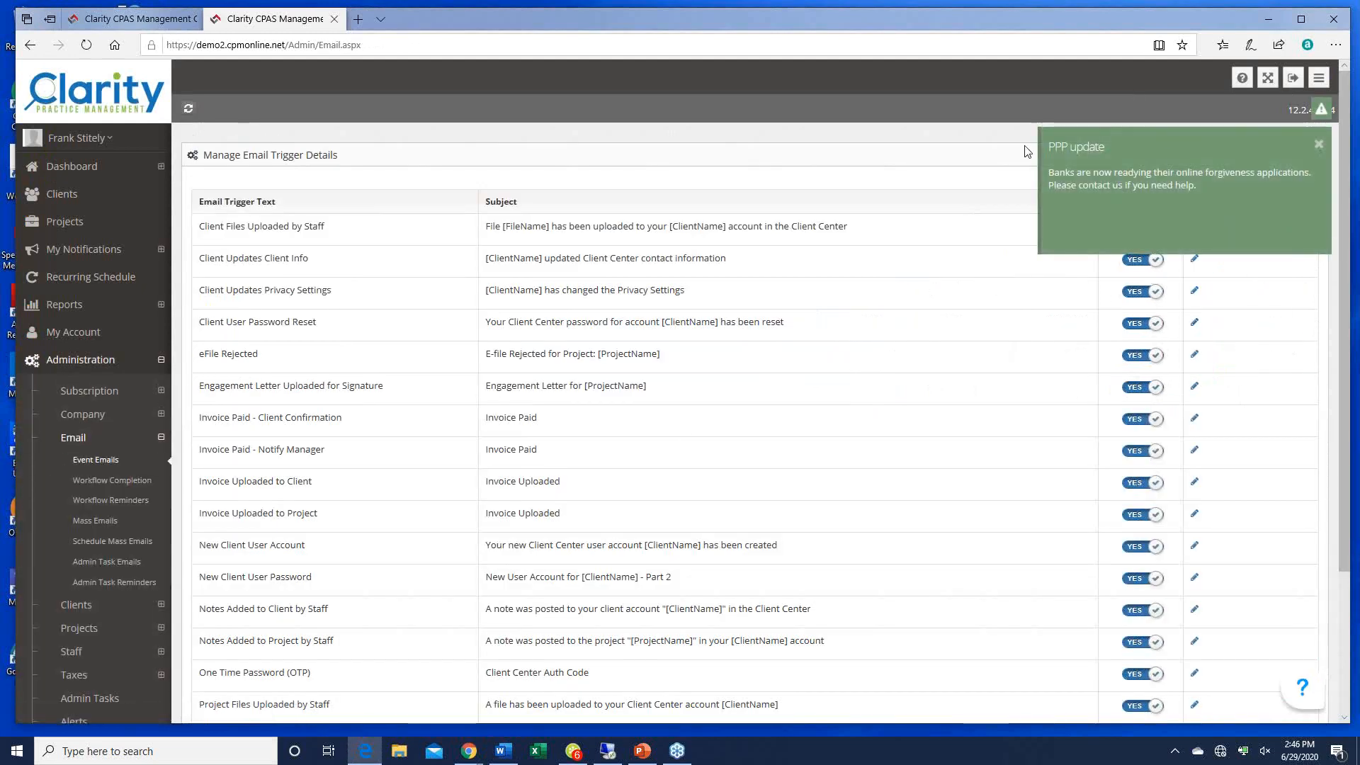
pyautogui.click(1319, 145)
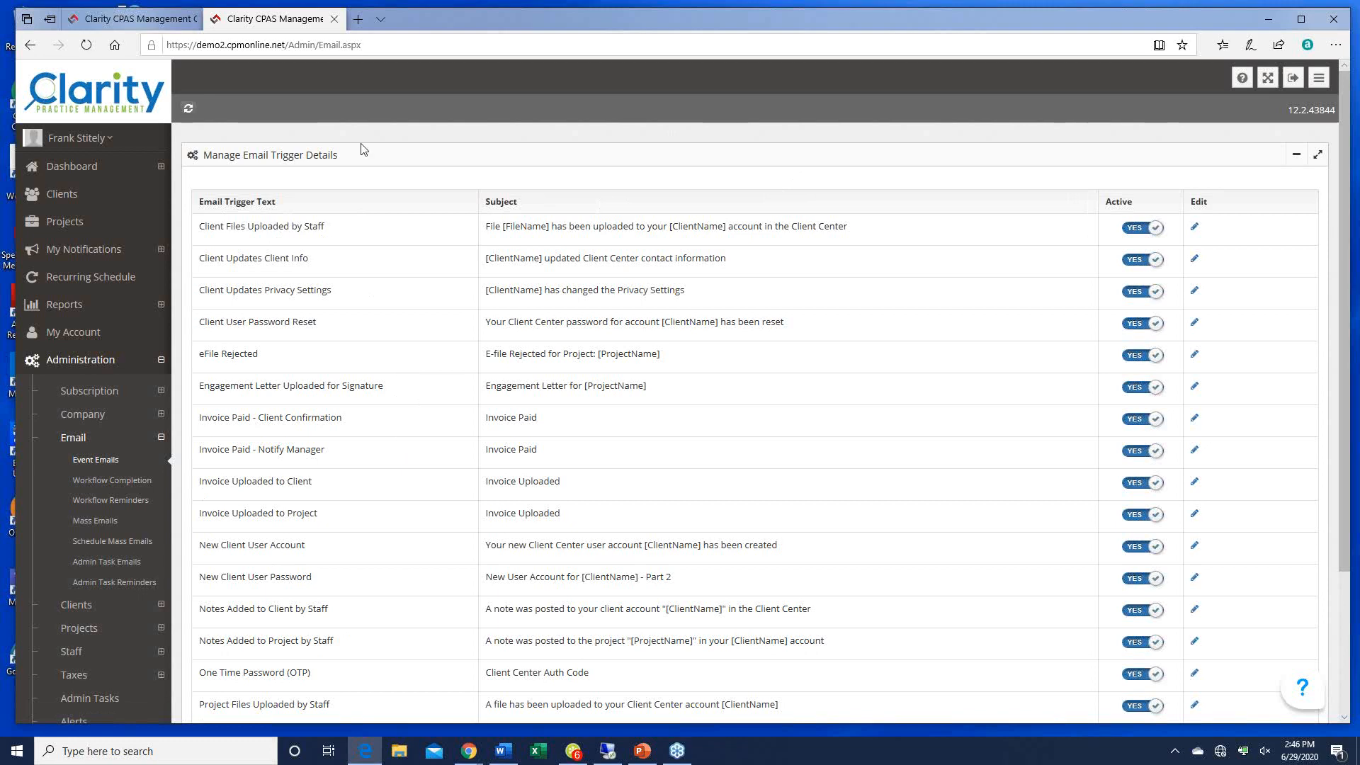
pyautogui.scroll(-1, 234, 683)
pyautogui.scroll(-5, 235, 683)
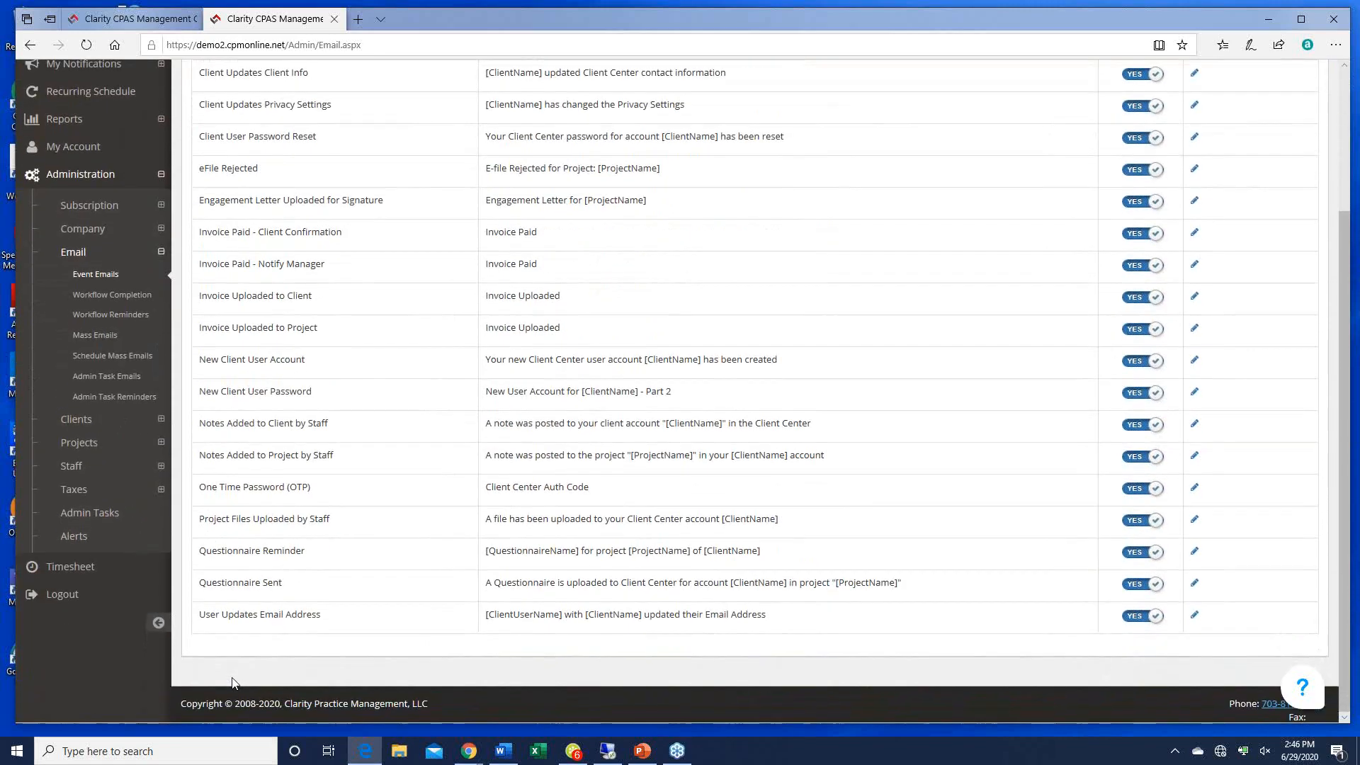
pyautogui.scroll(5, 532, 383)
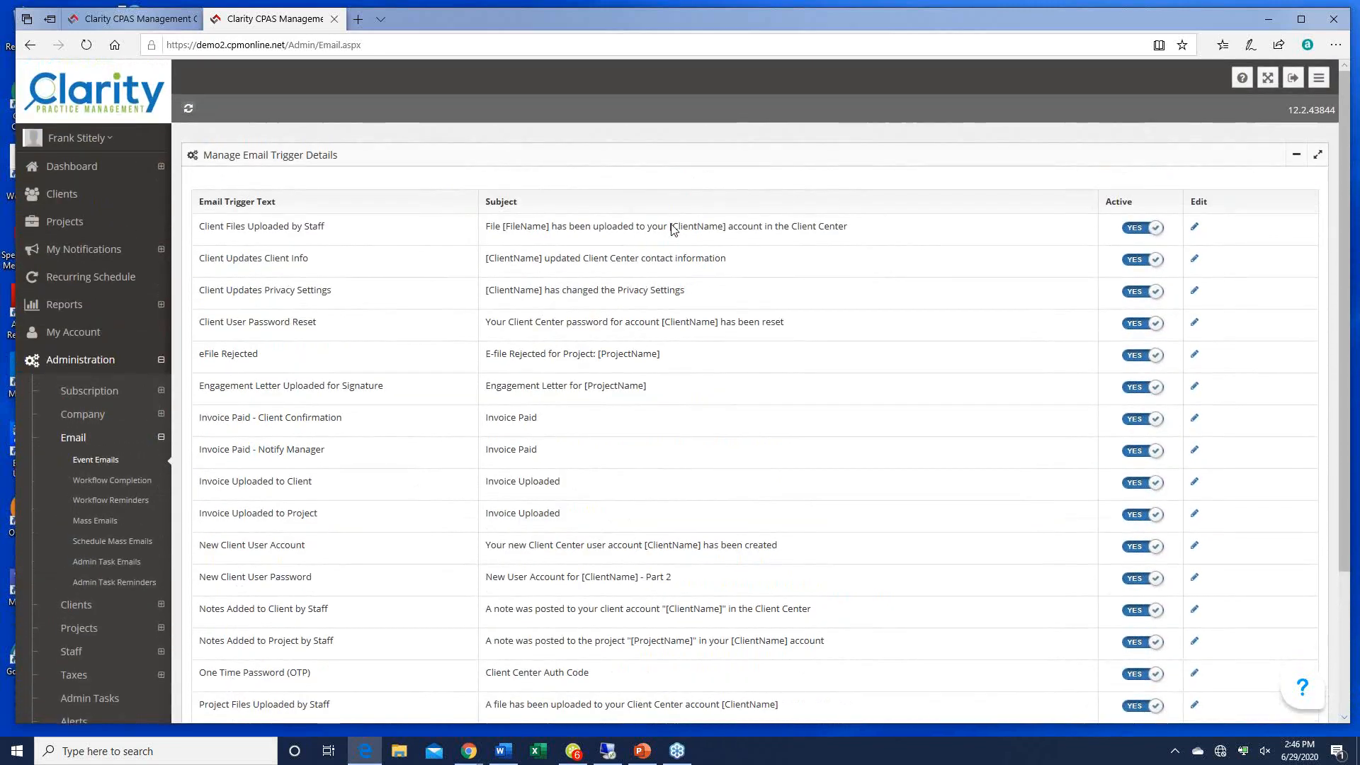
pyautogui.click(1195, 230)
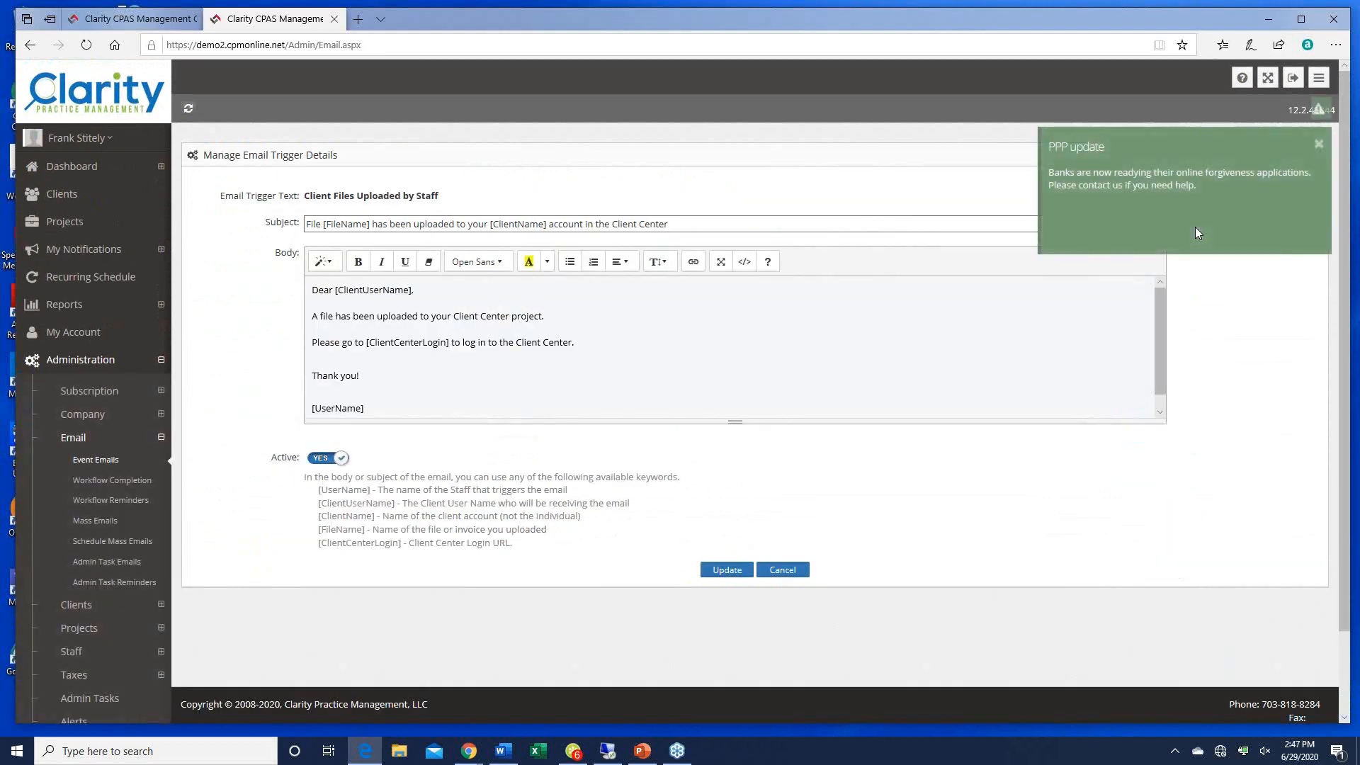
pyautogui.click(1318, 144)
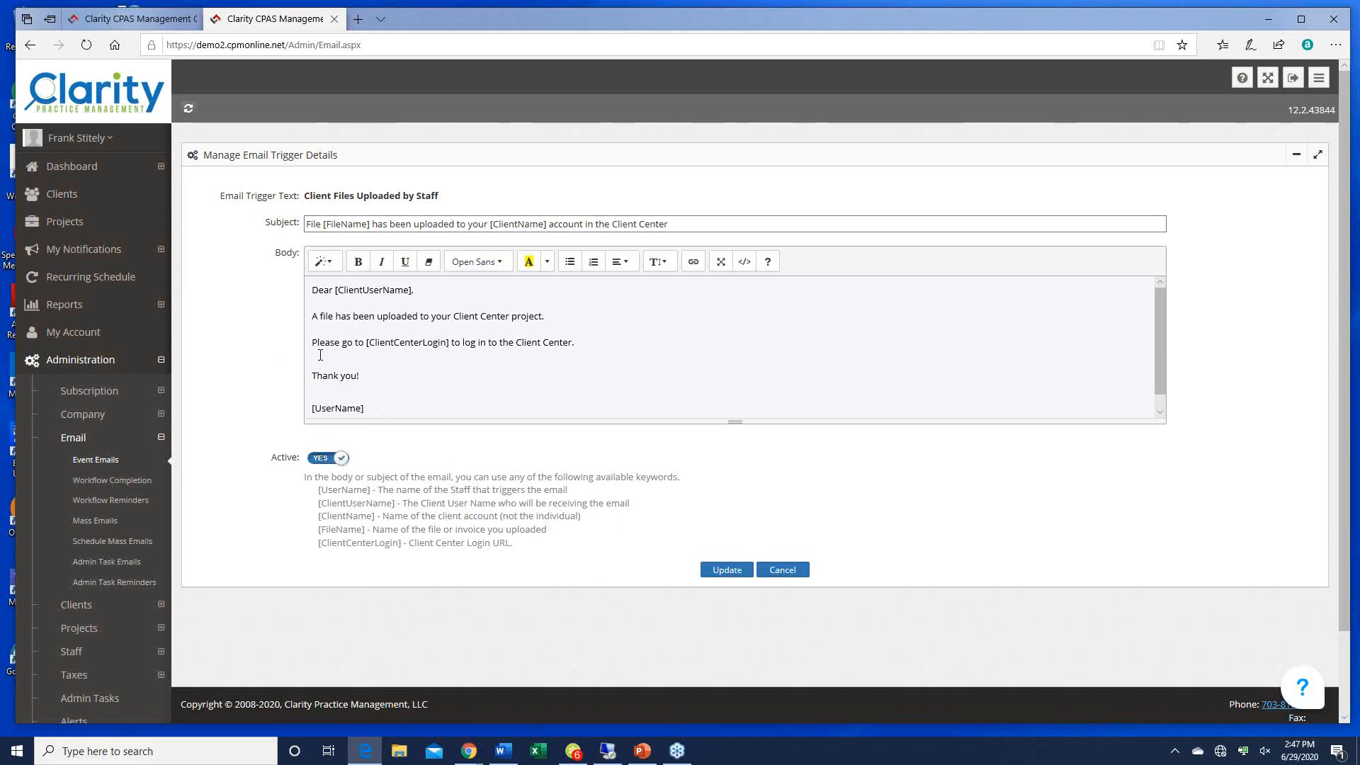
pyautogui.click(783, 570)
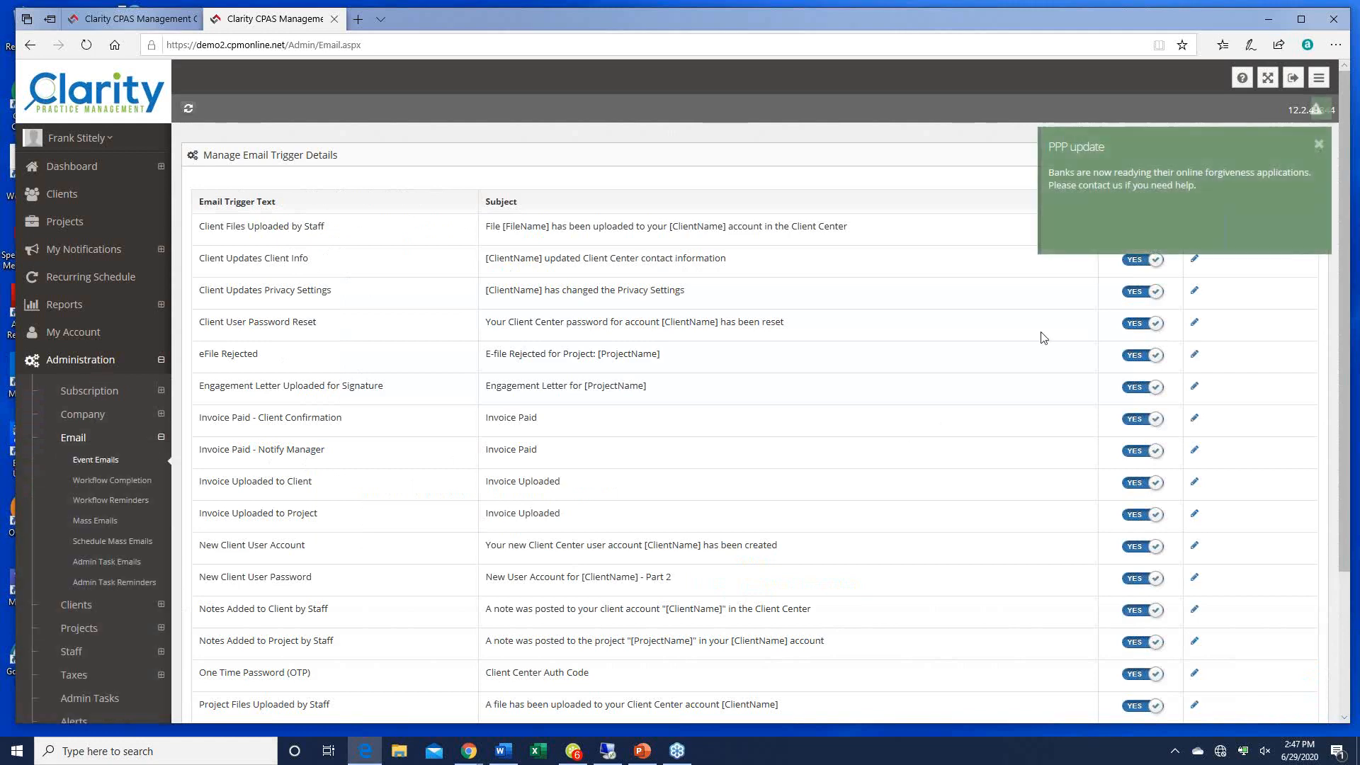
# Step: Toggle the Client Updates Client Info email off and on, then view Workflow Completion templates
pyautogui.click(1316, 145)
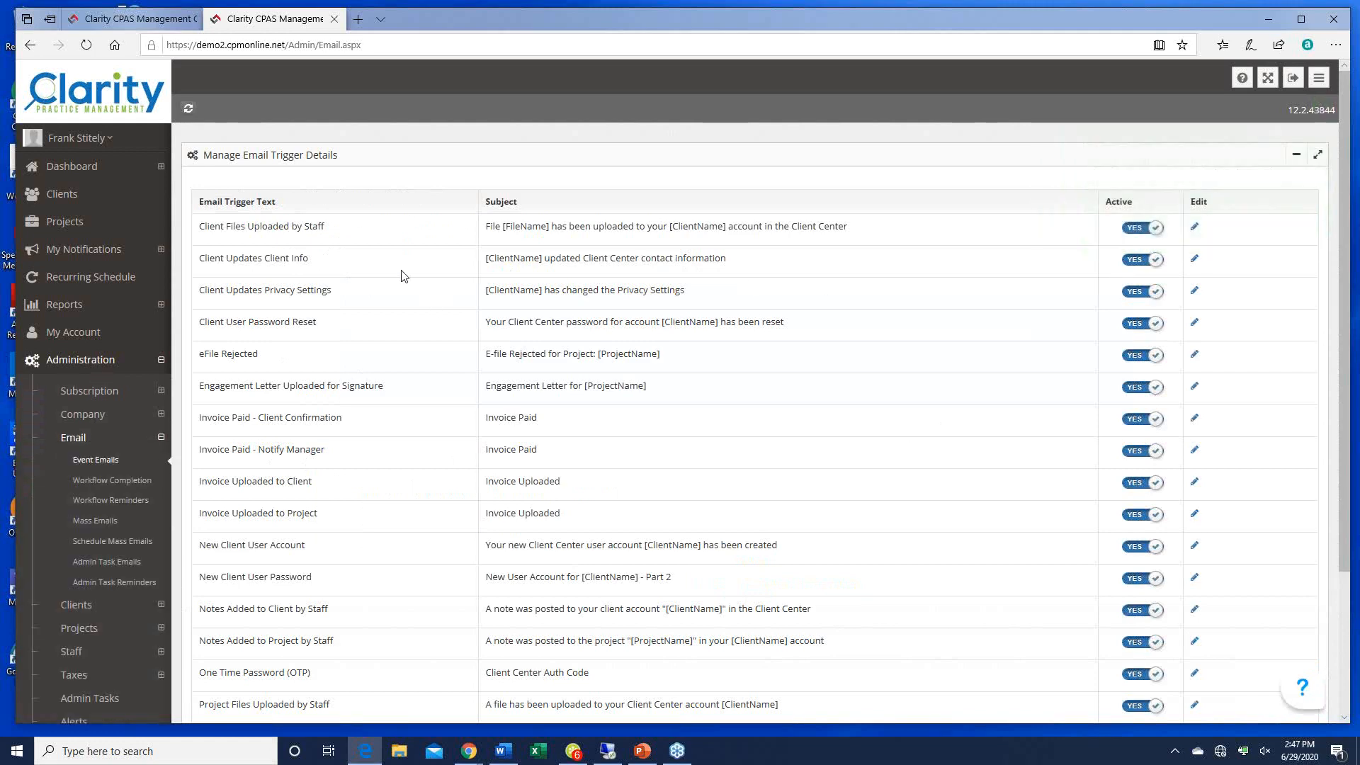
pyautogui.click(1142, 259)
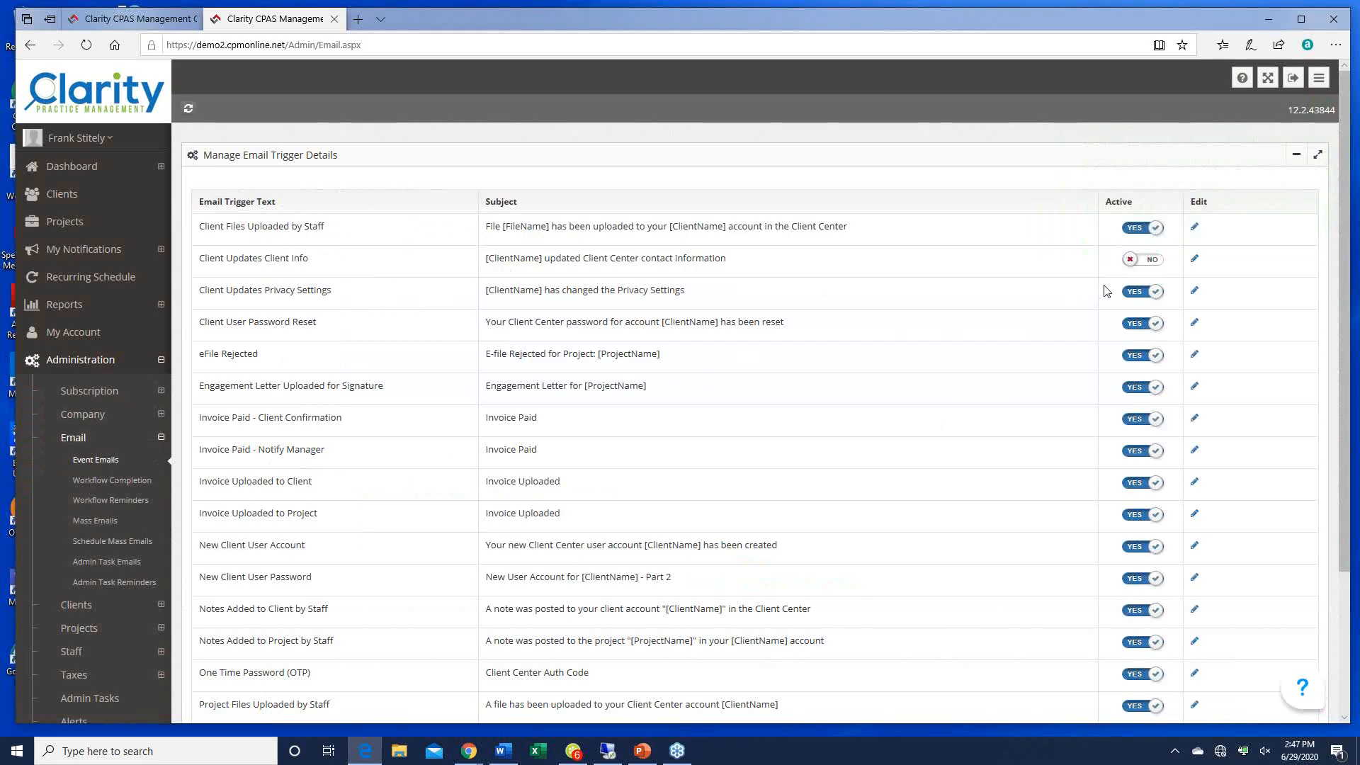
pyautogui.click(1154, 260)
pyautogui.scroll(-3, 783, 316)
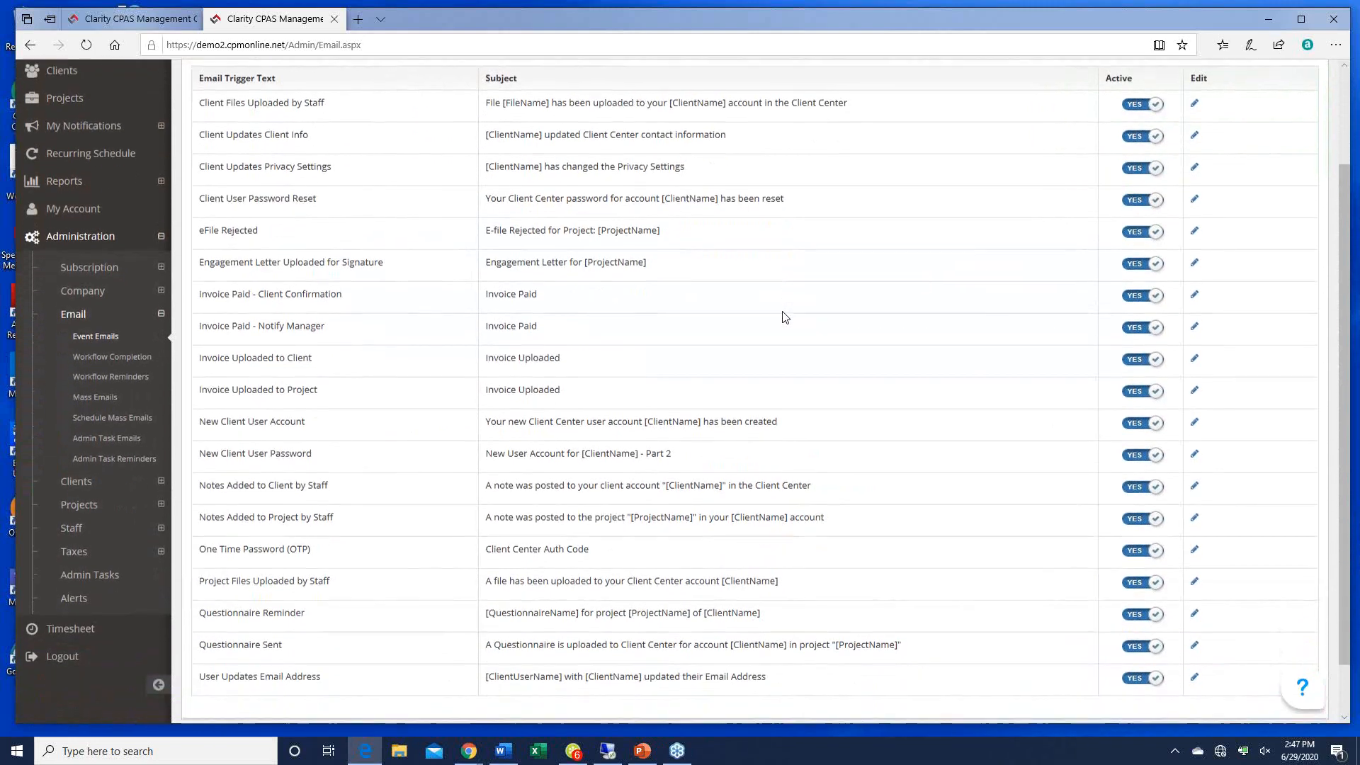
pyautogui.scroll(1, 784, 316)
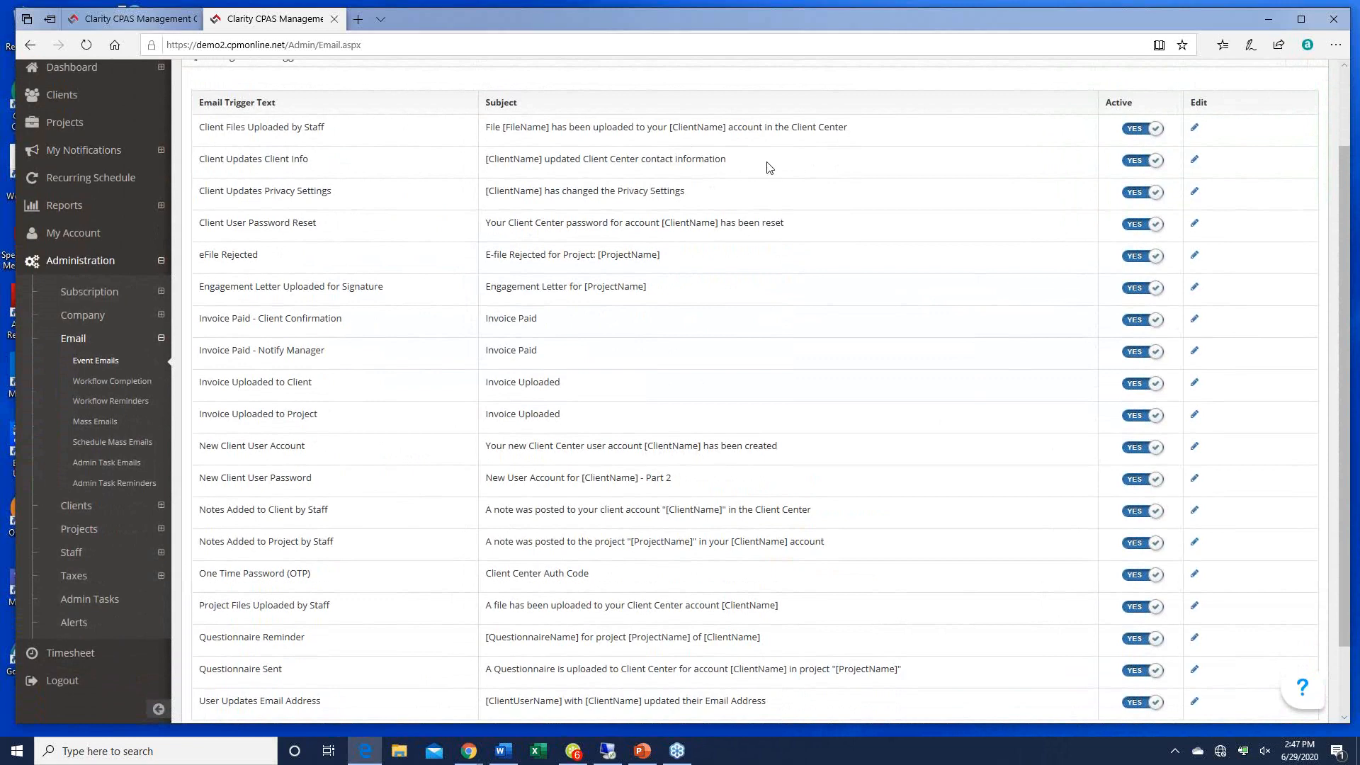
pyautogui.scroll(-2, 770, 167)
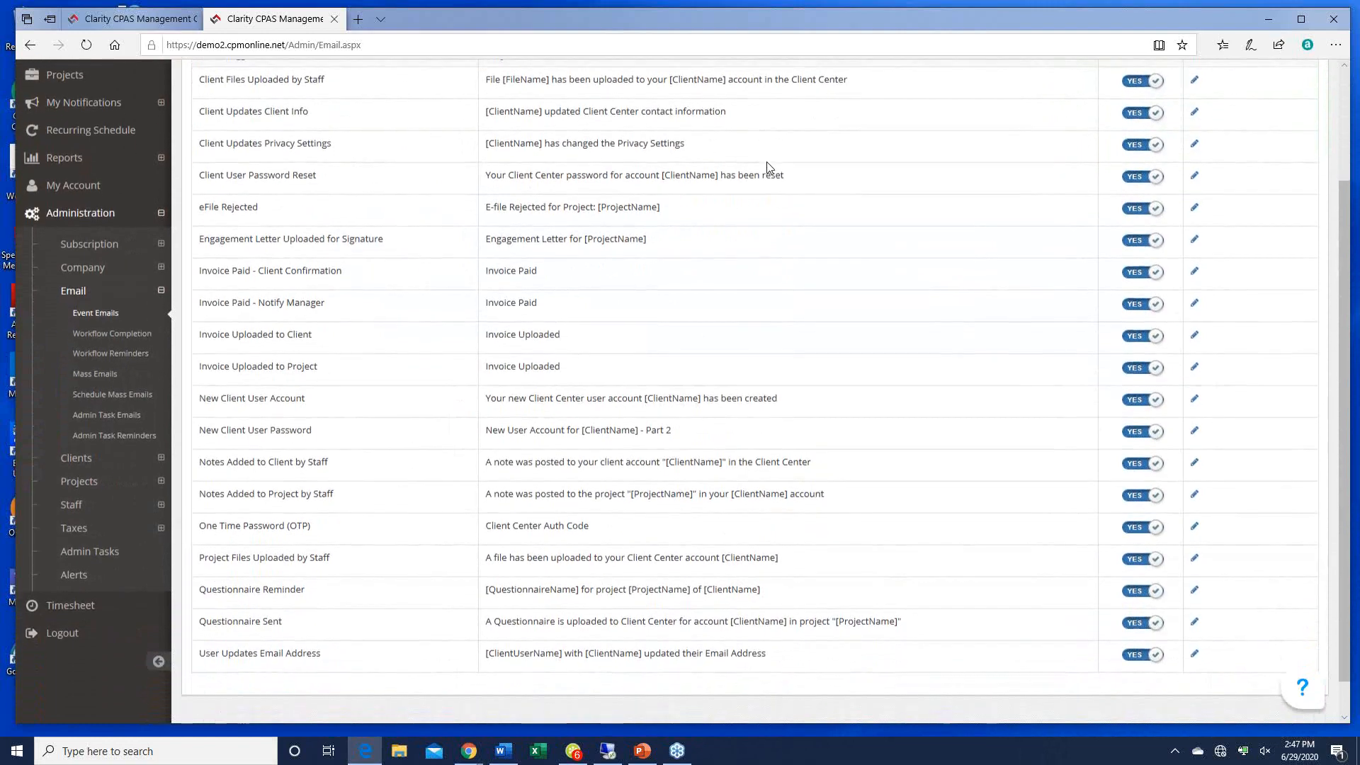
pyautogui.scroll(3, 769, 167)
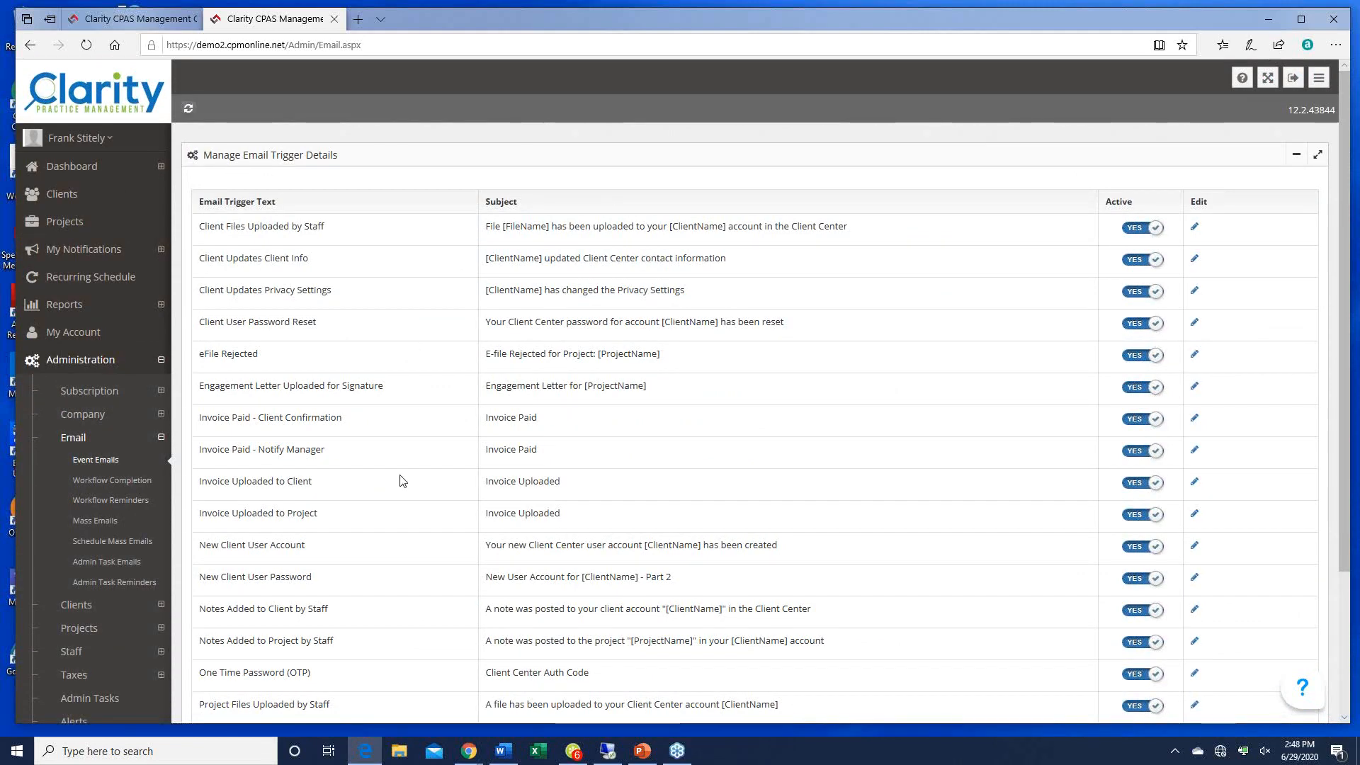
pyautogui.click(87, 482)
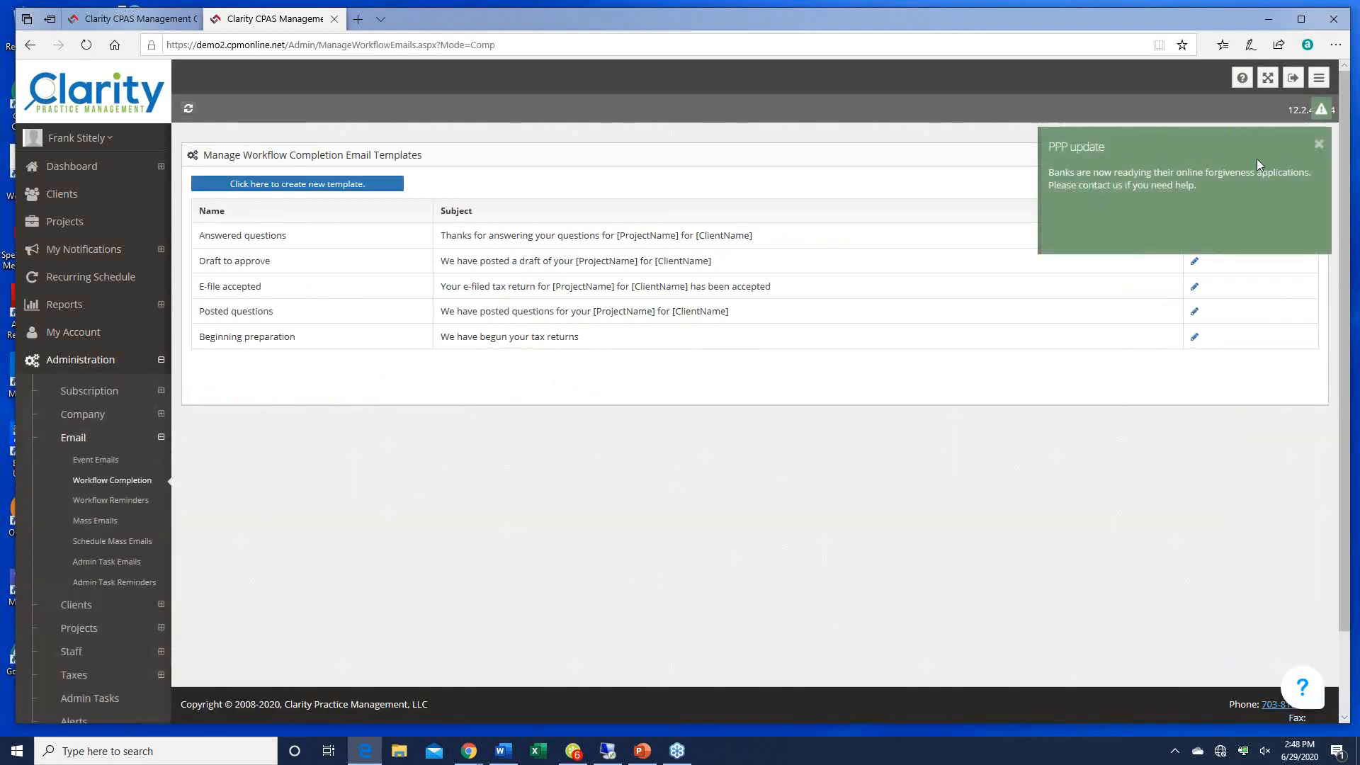
# Step: Show the client's 2019 individual income tax return Workflow Steps in a new tab, then return to templates
pyautogui.click(1319, 144)
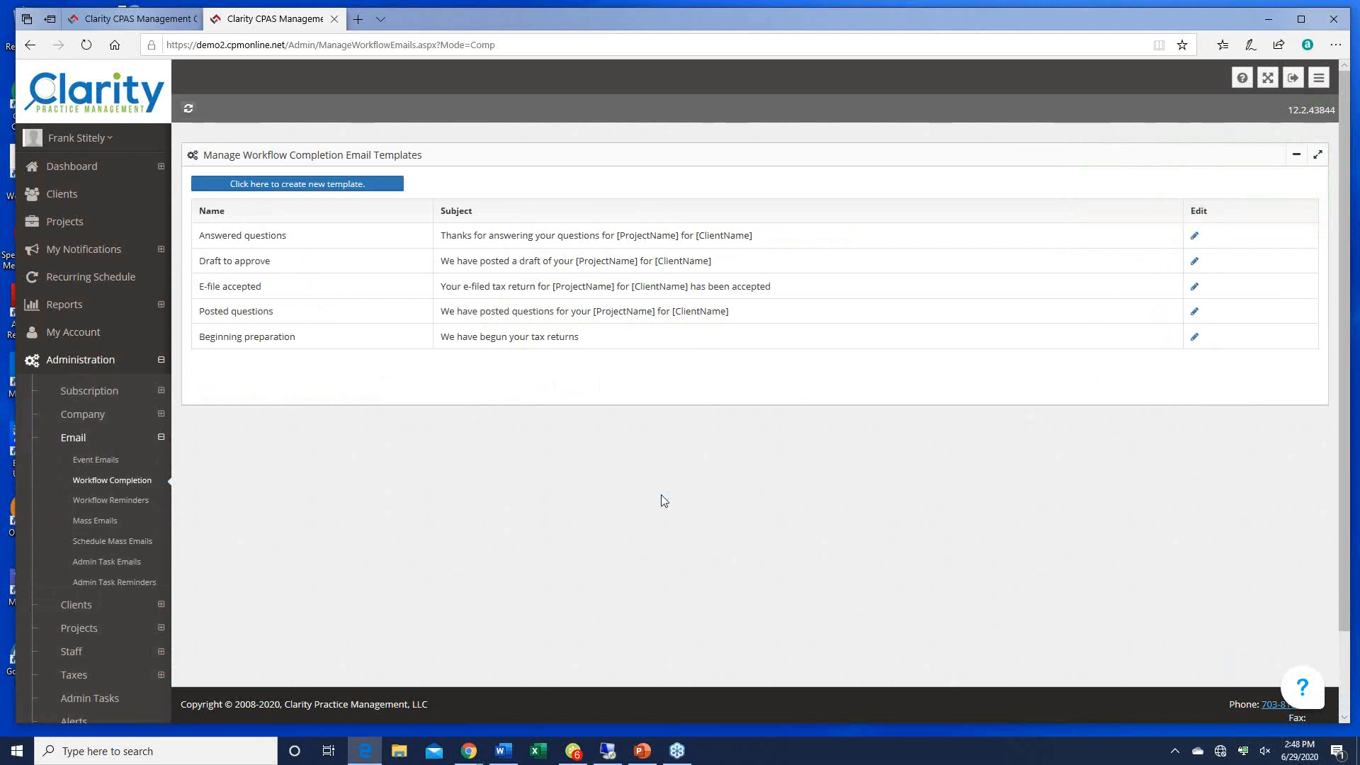
pyautogui.click(131, 18)
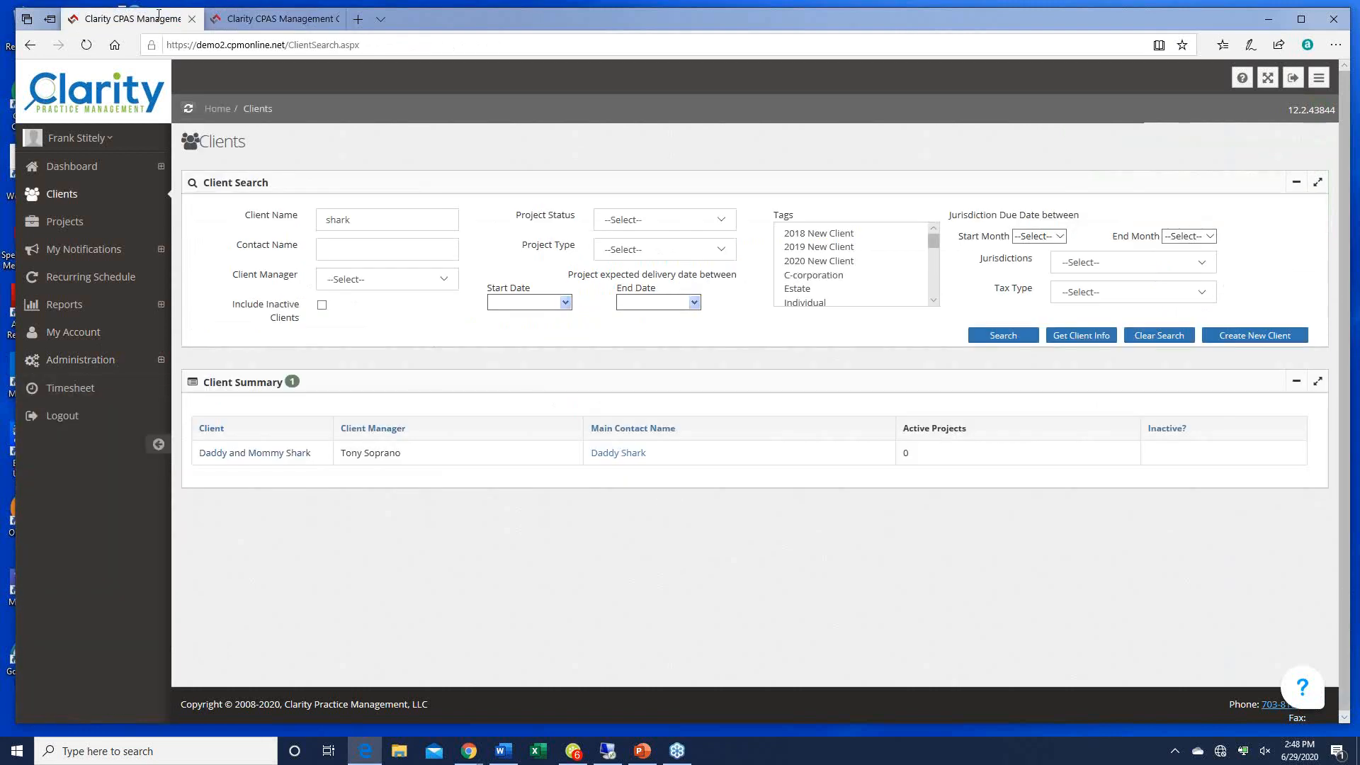
pyautogui.rightClick(243, 455)
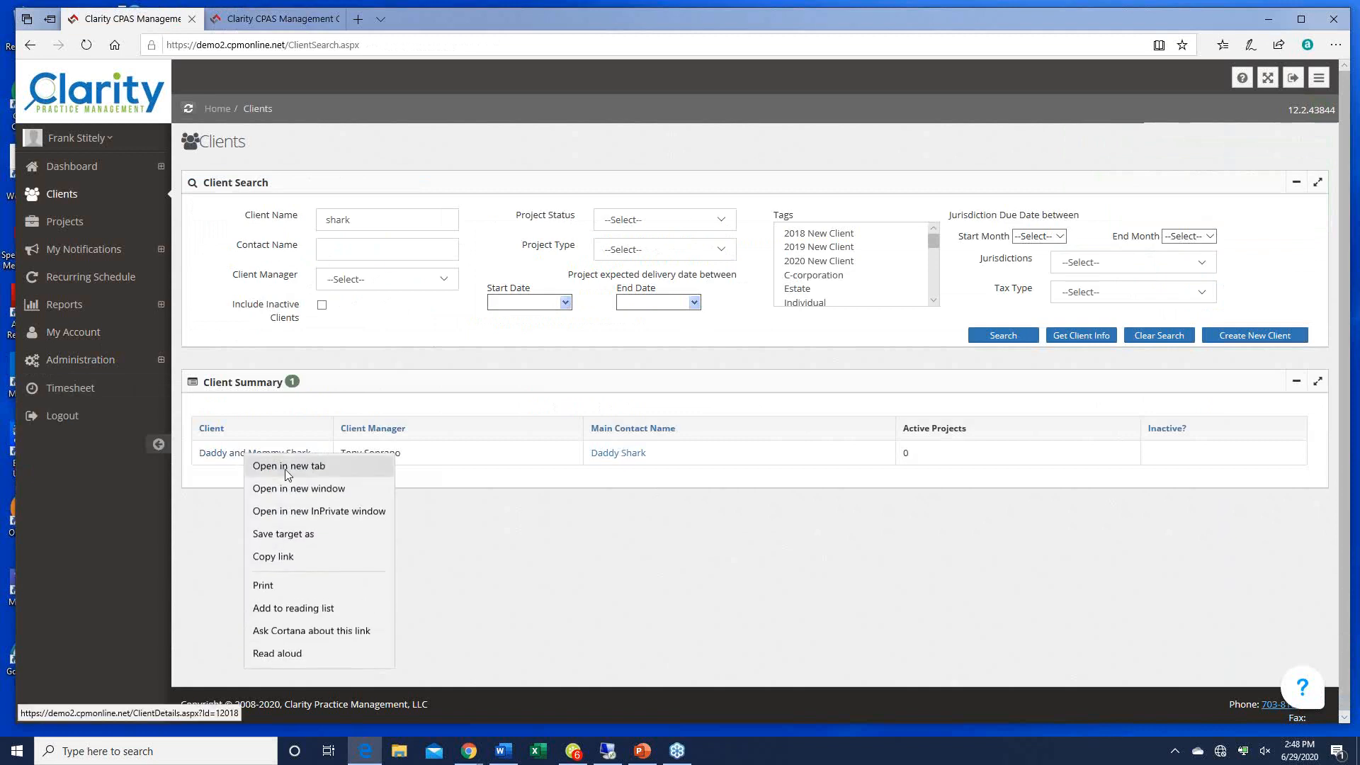
pyautogui.click(291, 469)
pyautogui.click(422, 20)
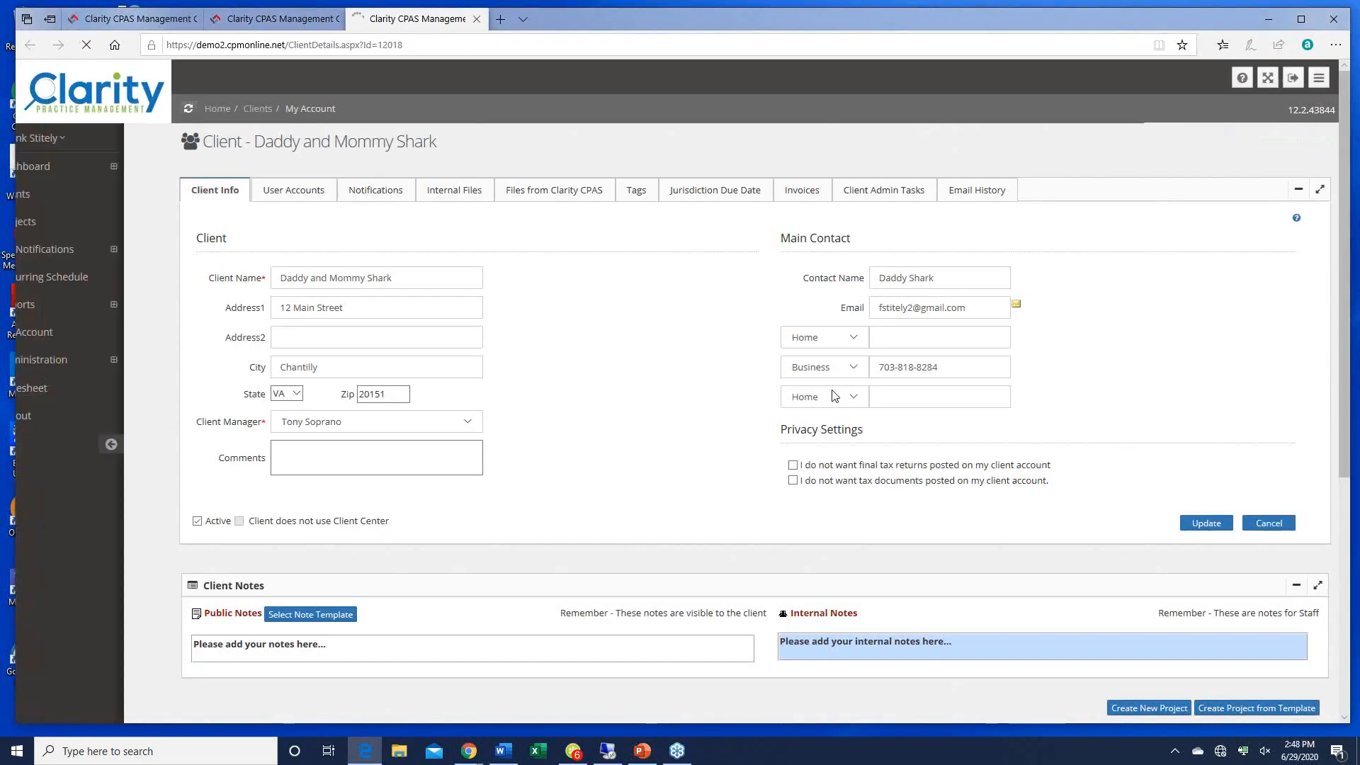
pyautogui.scroll(-5, 834, 403)
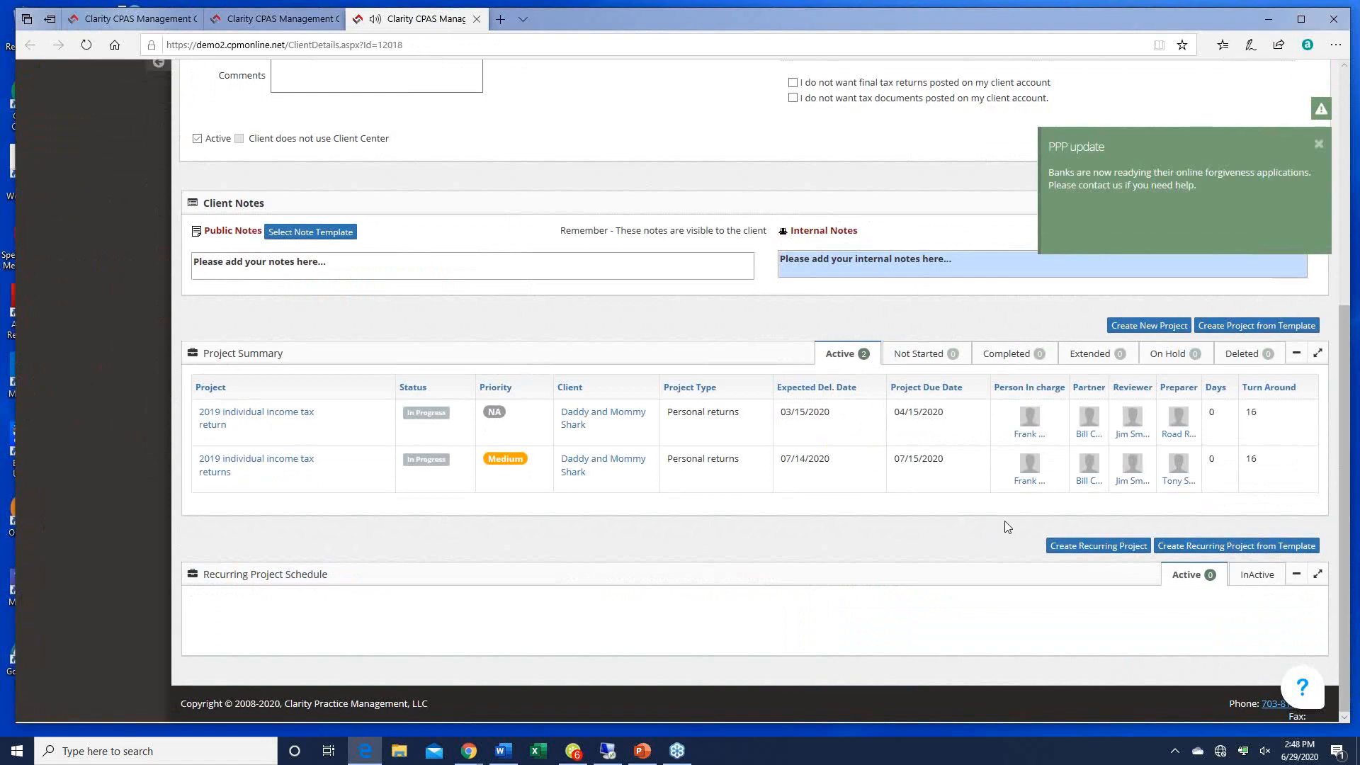
pyautogui.click(257, 415)
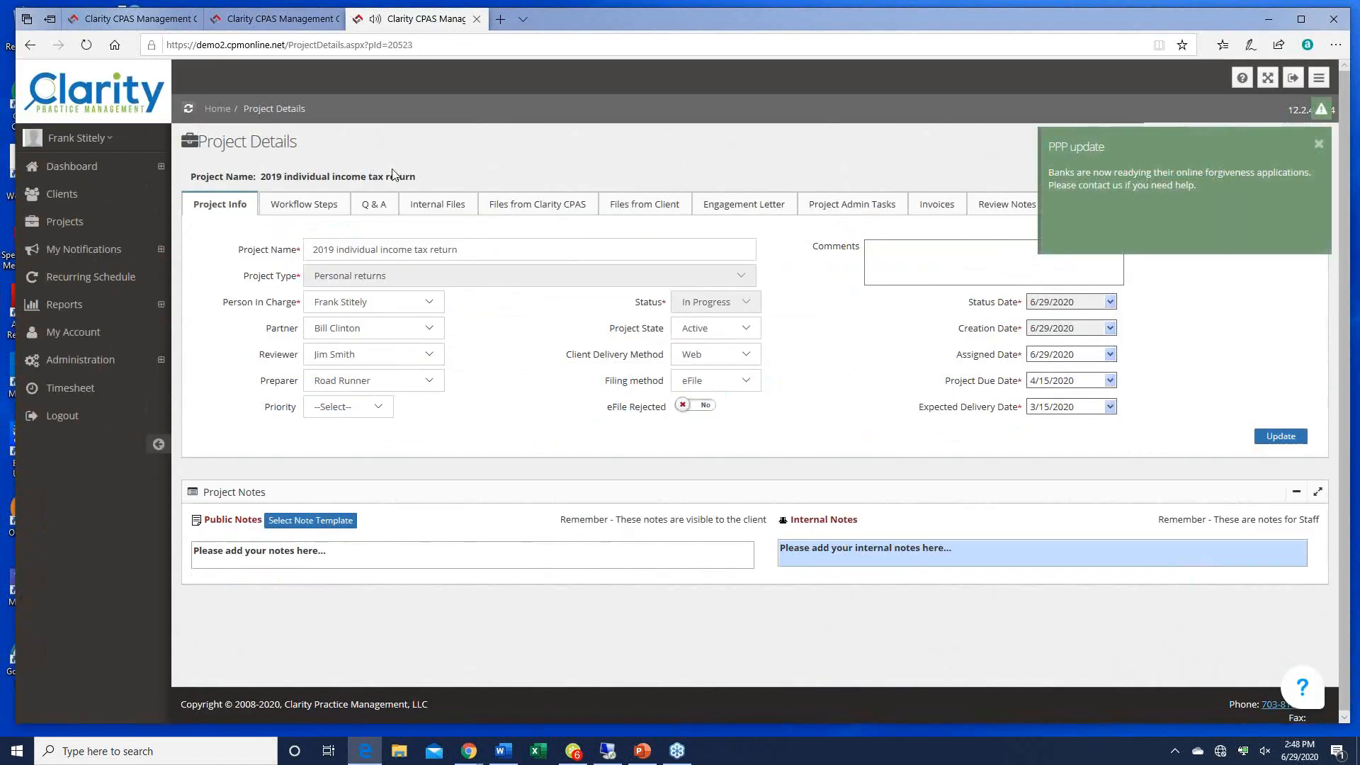
pyautogui.click(337, 210)
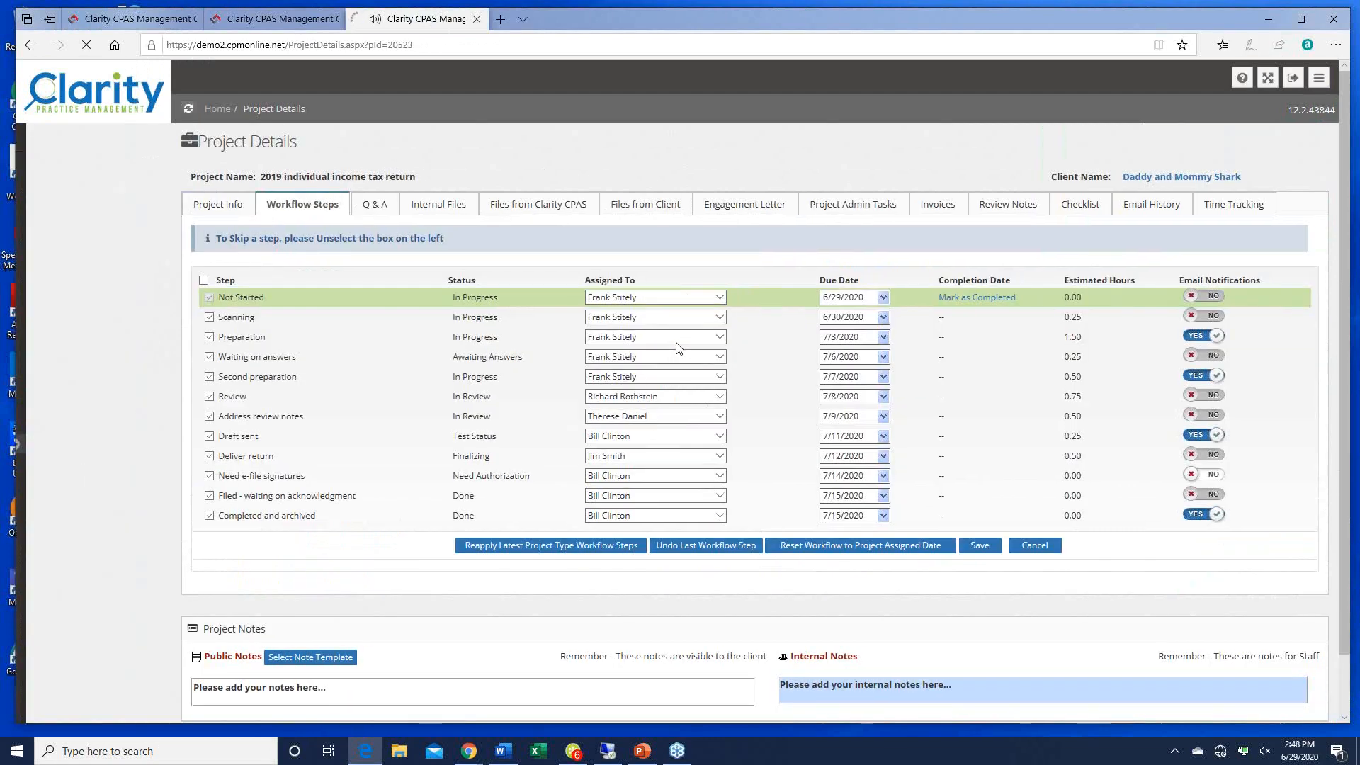
pyautogui.click(1318, 144)
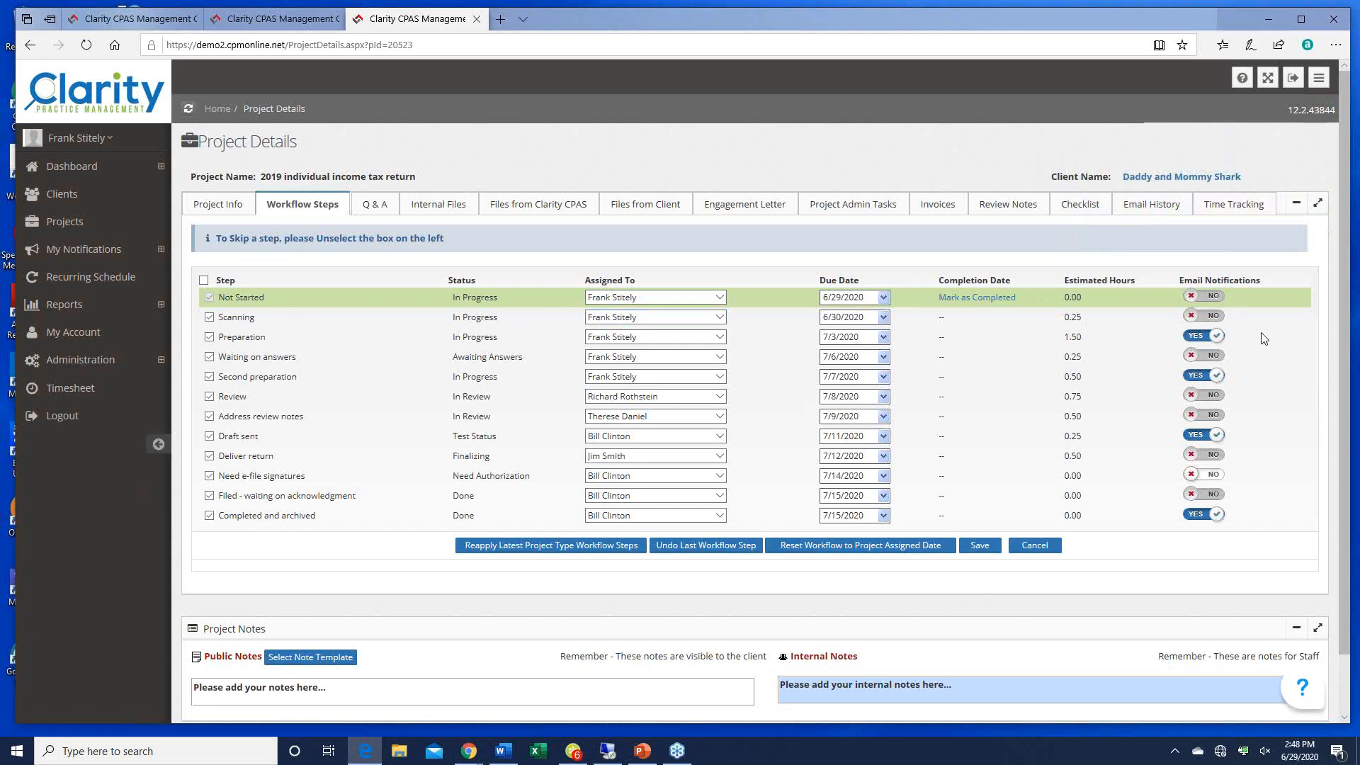
pyautogui.click(283, 20)
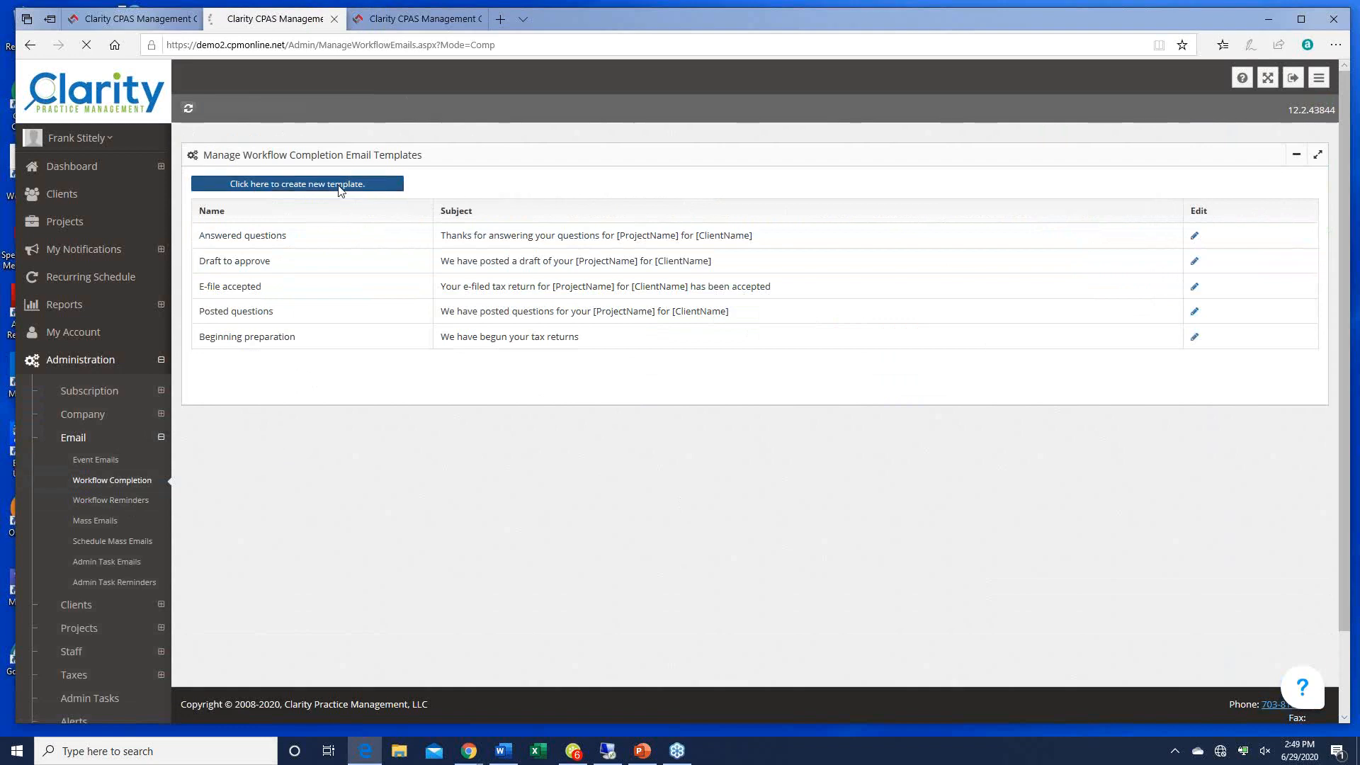
# Step: Save template 'Need 8879' with subject 'Need 8879' and body 'Please send us your signed e-file form'
pyautogui.click(340, 187)
pyautogui.click(341, 192)
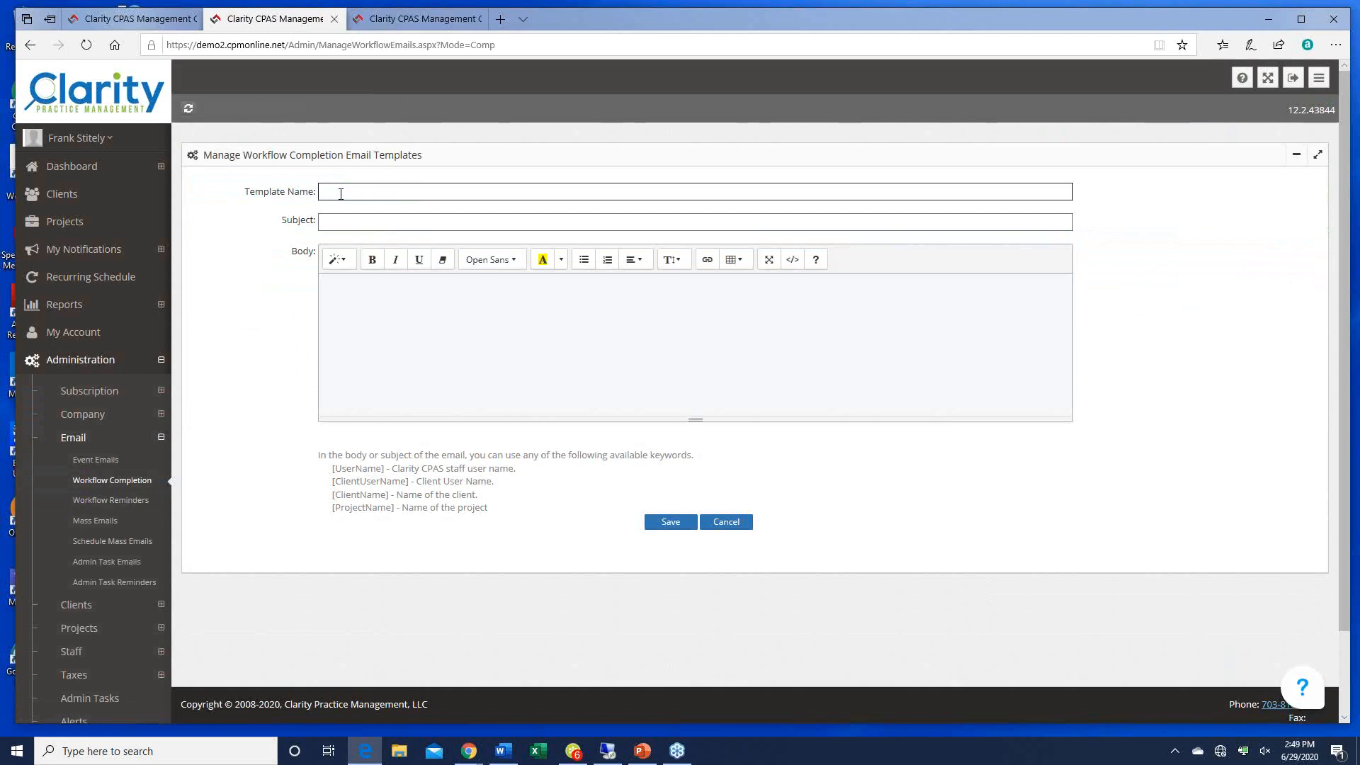
pyautogui.write('Need 8879')
pyautogui.click(347, 220)
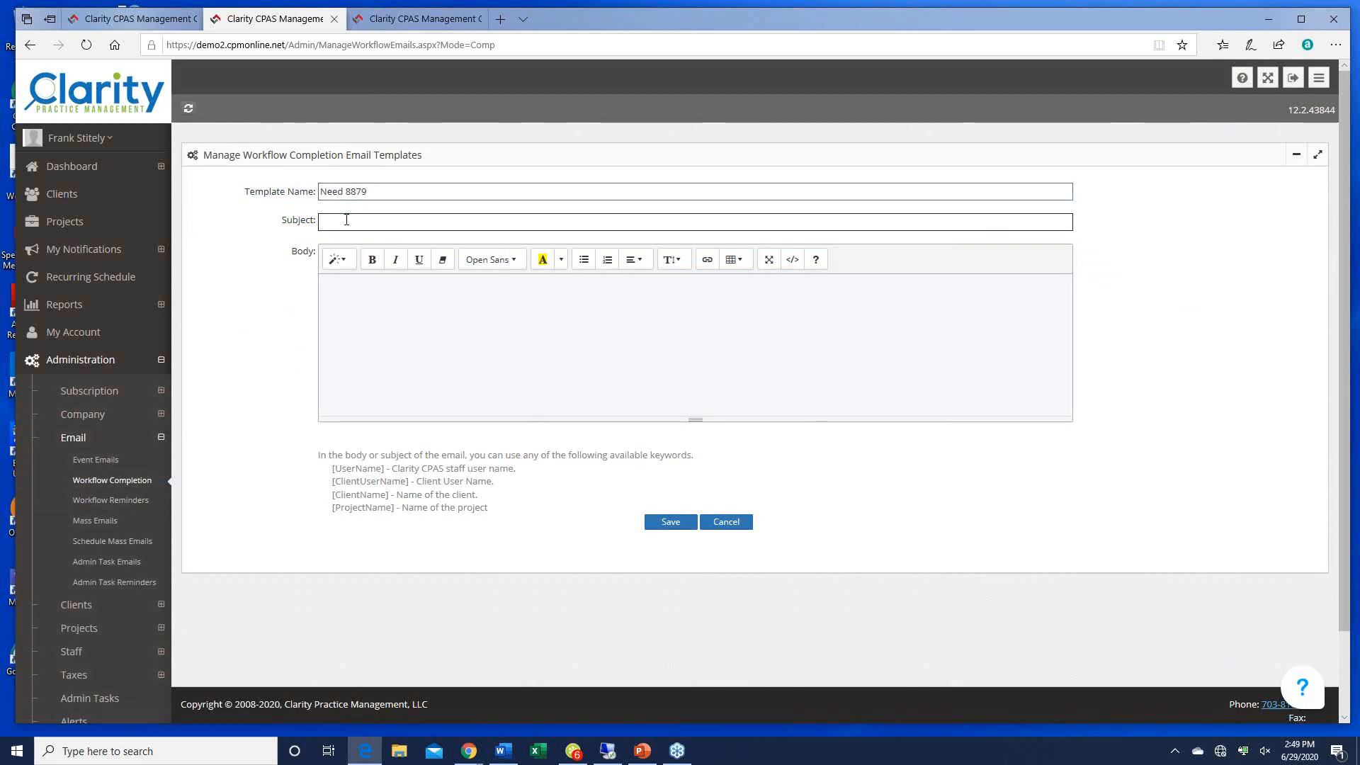
pyautogui.write('Need 8879')
pyautogui.press('Tab')
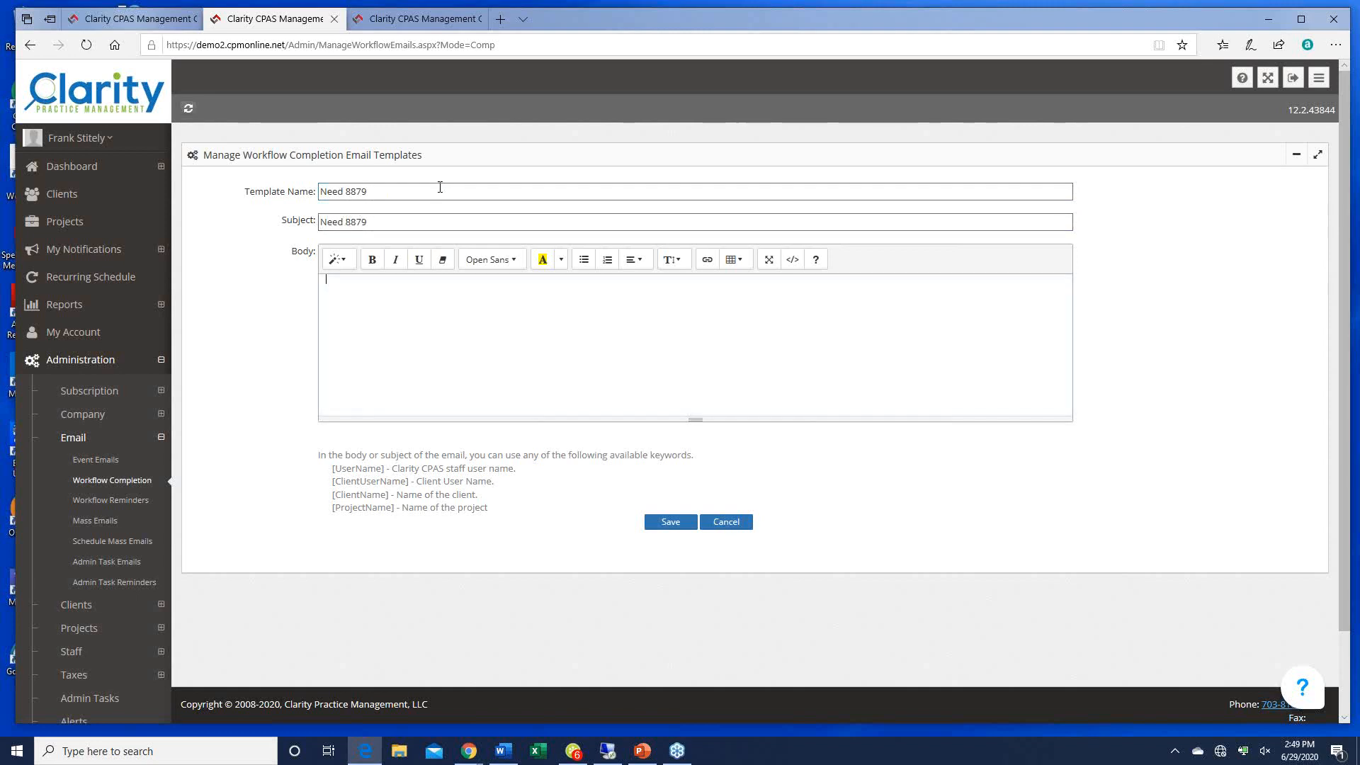
pyautogui.write('Please send us your signed e-file')
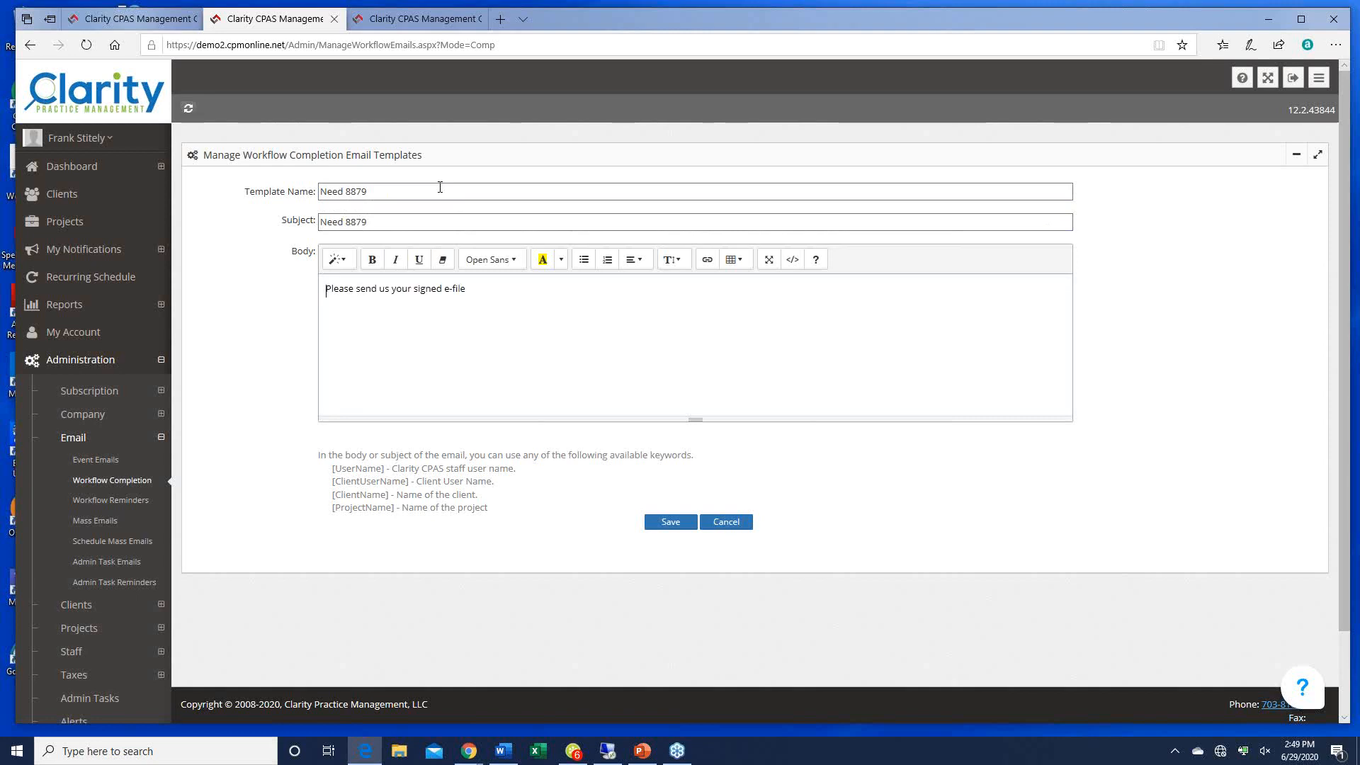
pyautogui.write(' forms.')
pyautogui.click(675, 522)
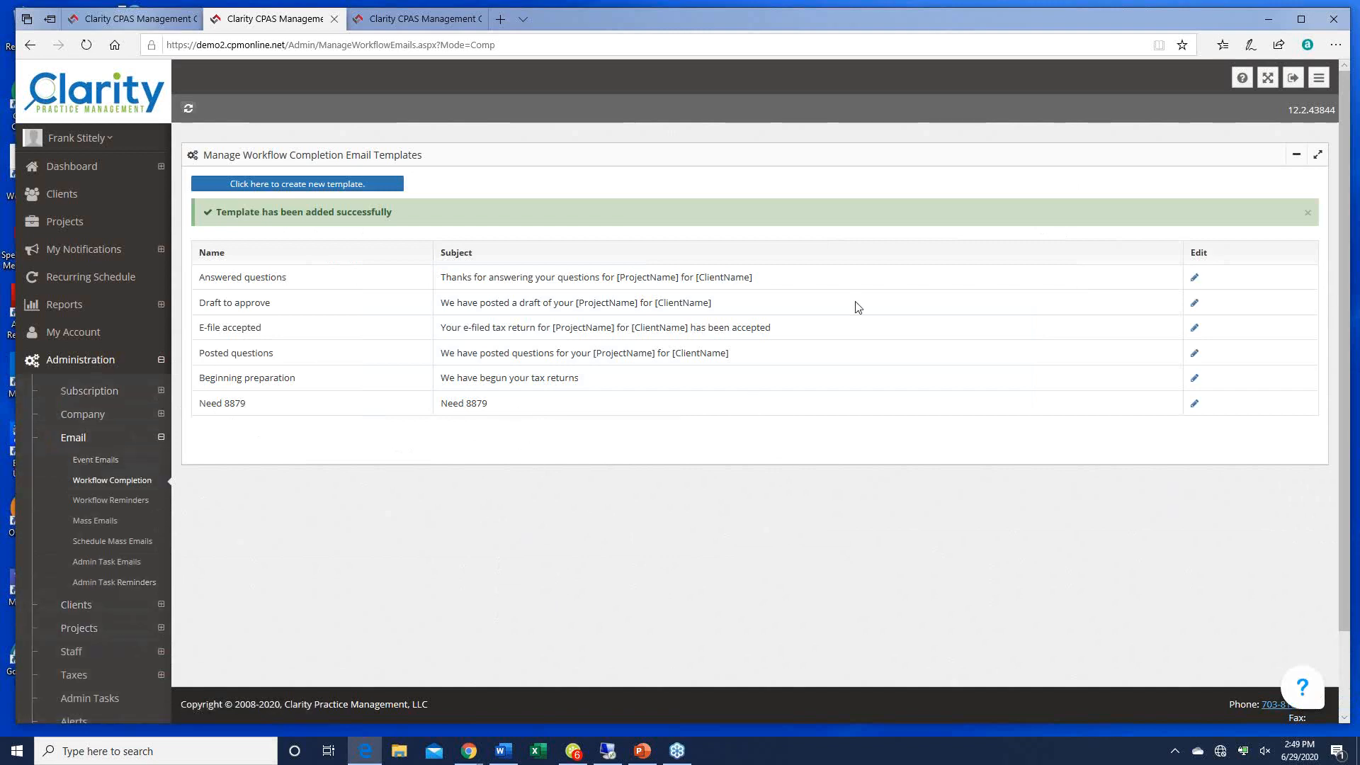
# Step: Save template 'PLease send me your tax returns' with subject and body 'Please send 3 years of tax returns'
pyautogui.click(338, 192)
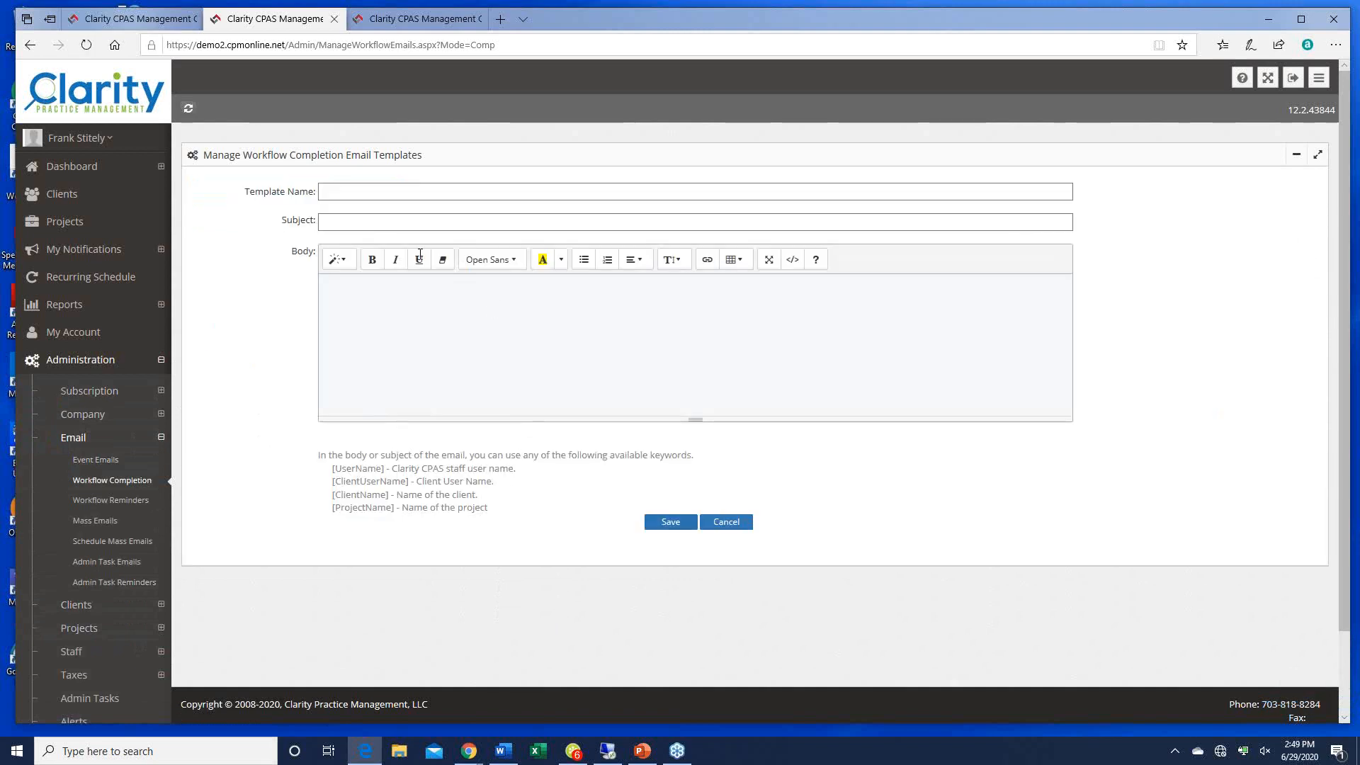
pyautogui.click(333, 192)
pyautogui.write('PLe')
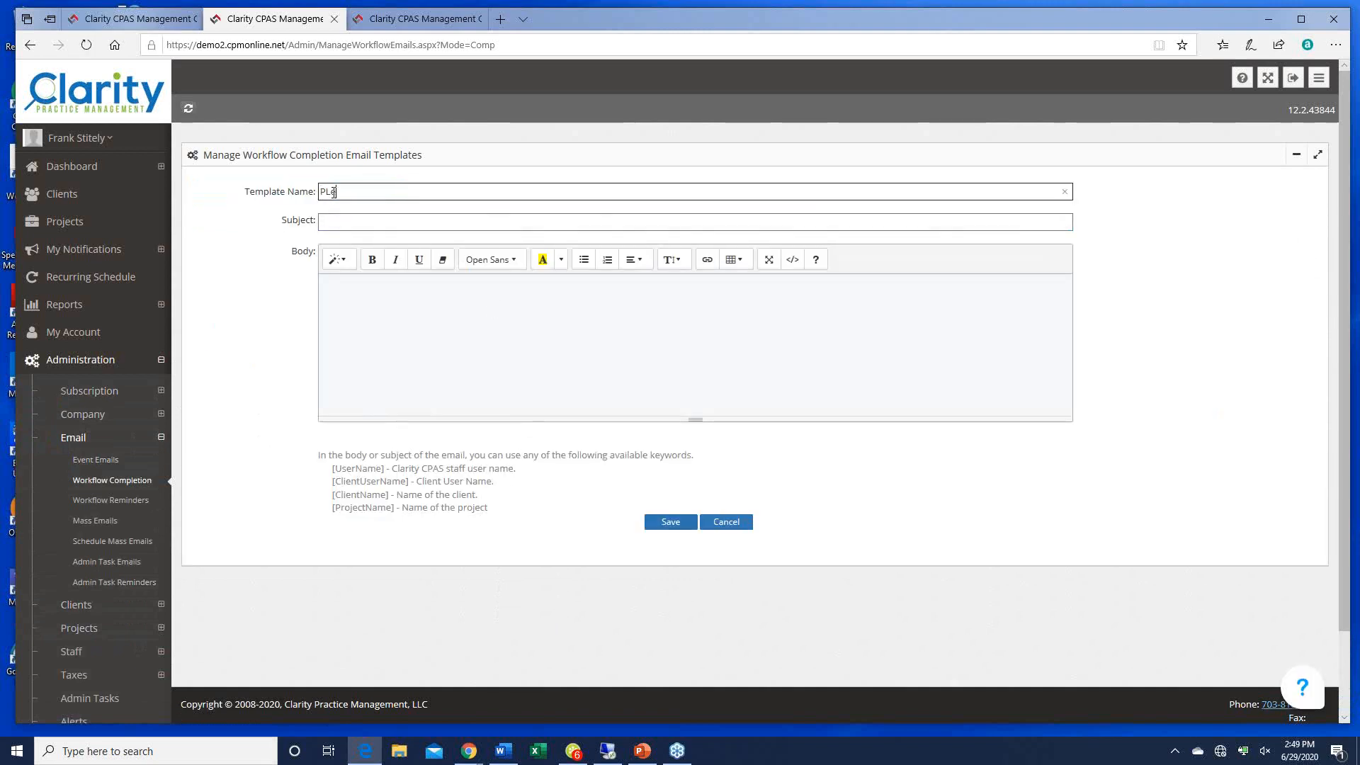
pyautogui.write('ase send me your tax ')
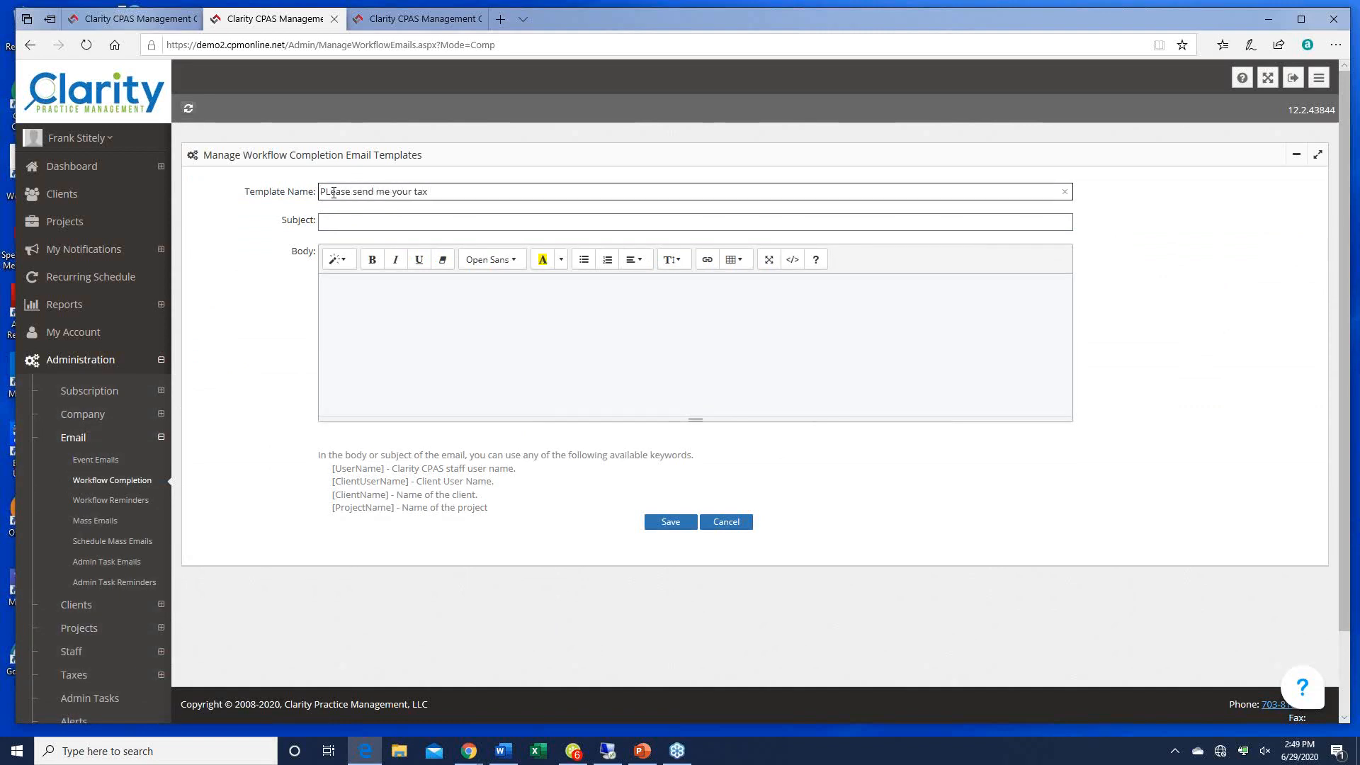
pyautogui.write('returns')
pyautogui.press('Tab')
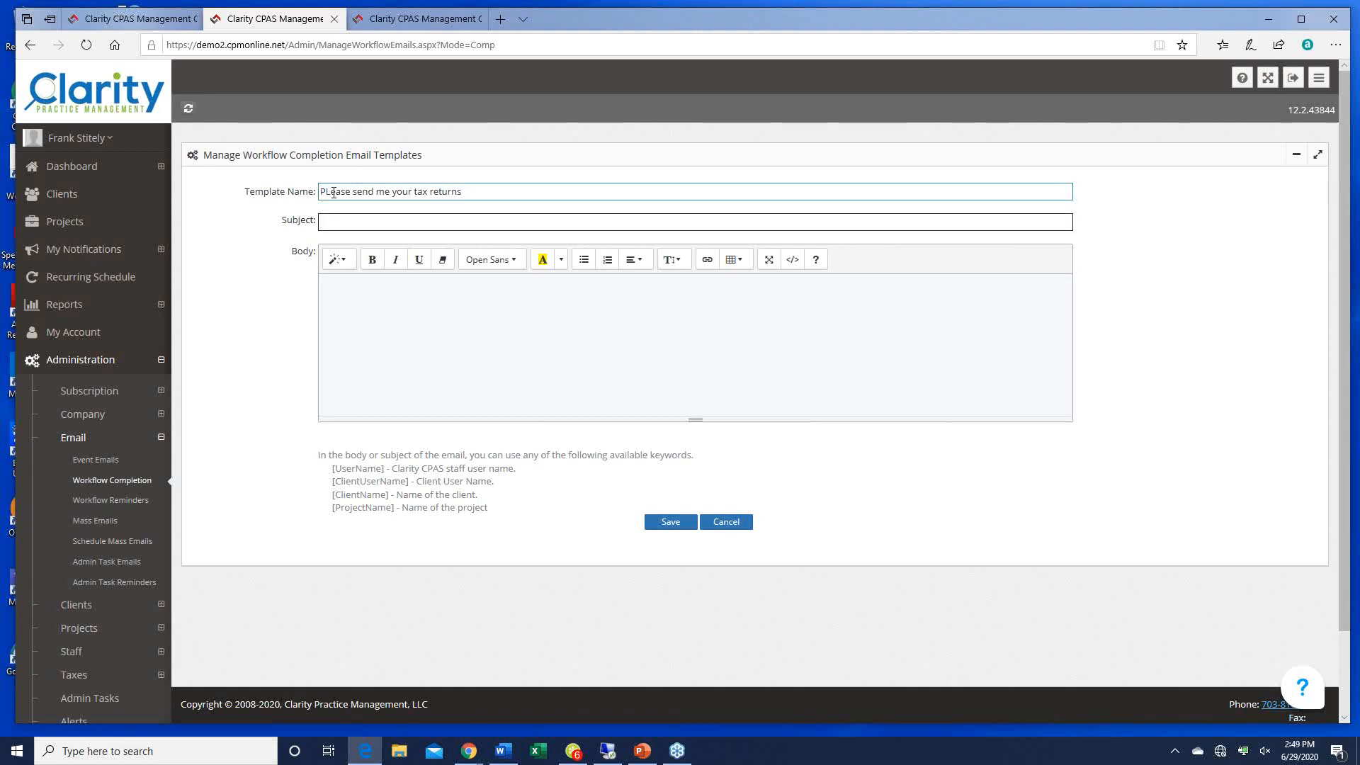
pyautogui.write('Please sedn 3 years of tax ret')
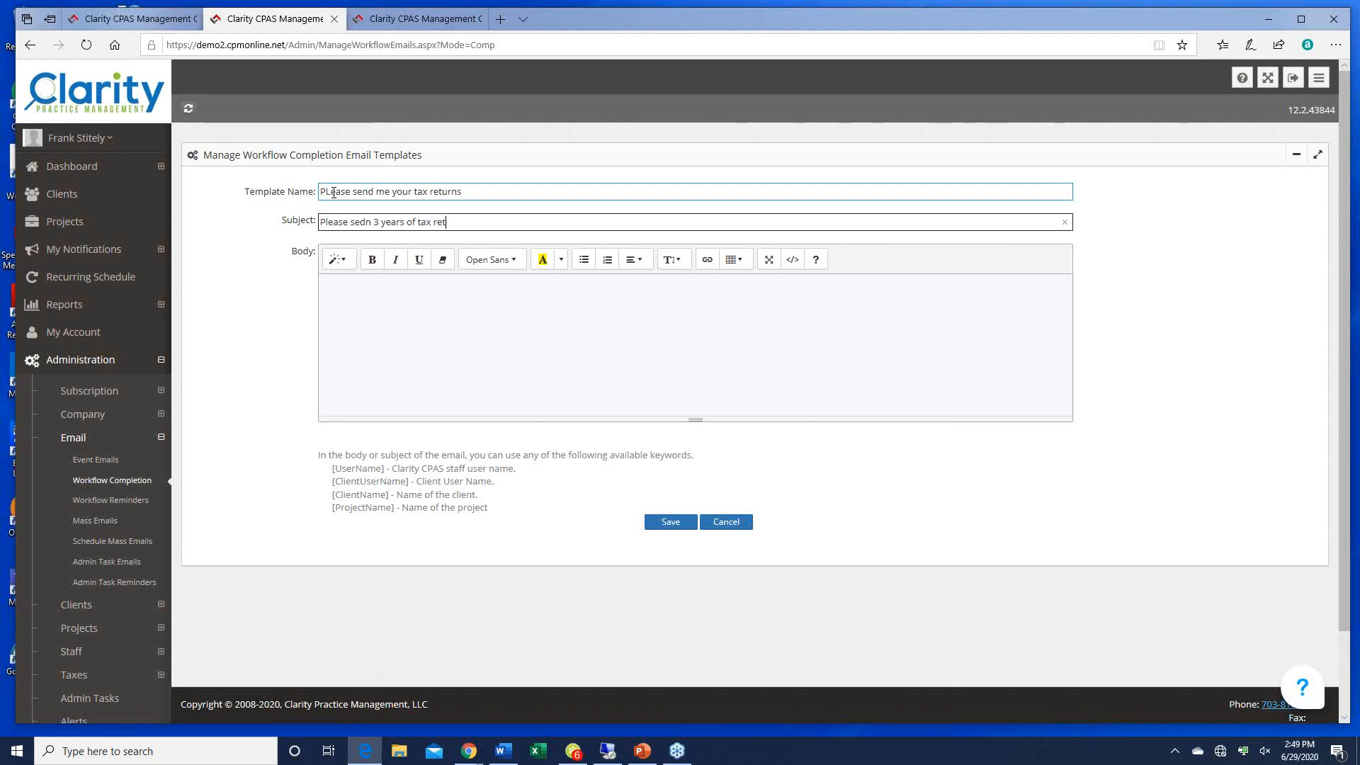
pyautogui.write('urns')
pyautogui.click(356, 222)
pyautogui.write('end')
pyautogui.press('Delete')
pyautogui.press('Delete')
pyautogui.press('Delete')
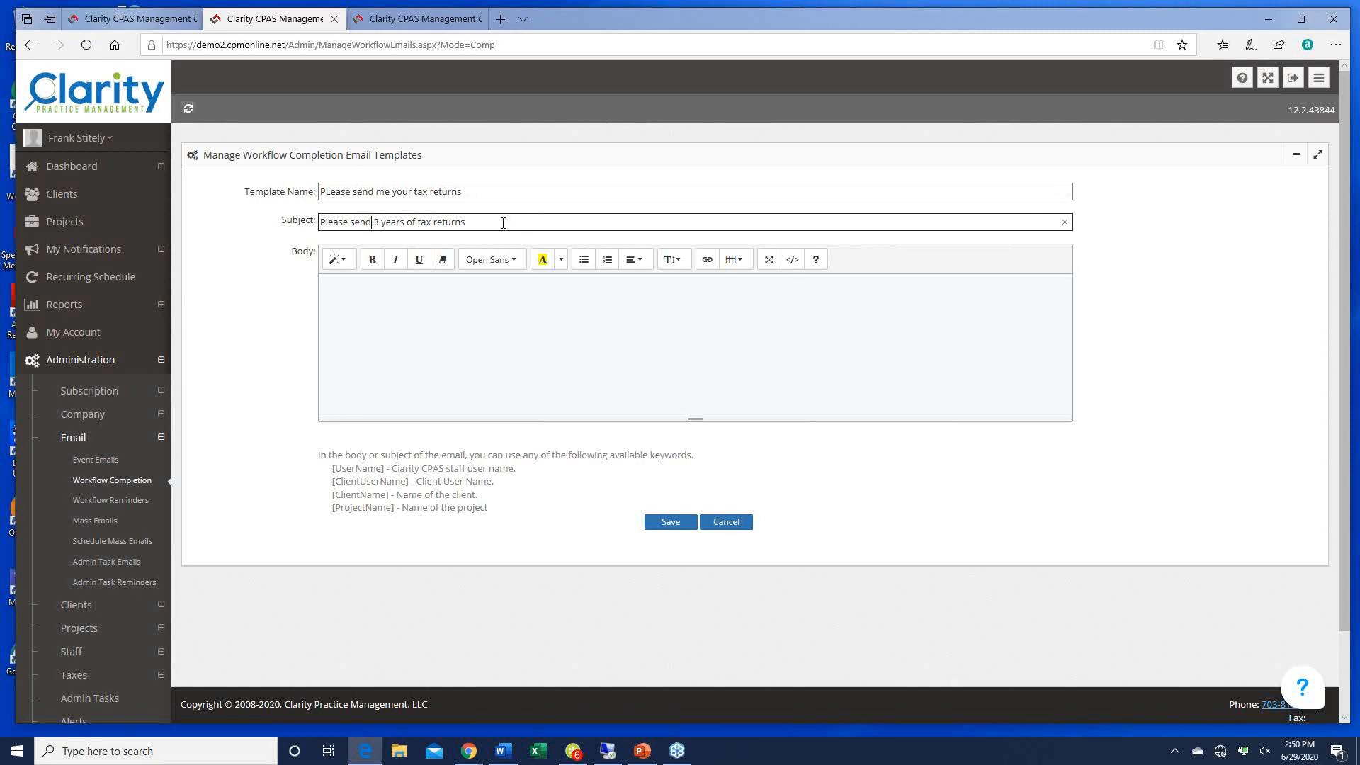
pyautogui.moveTo(503, 223); pyautogui.dragTo(318, 222)
pyautogui.hotkey('ctrl', 'c')
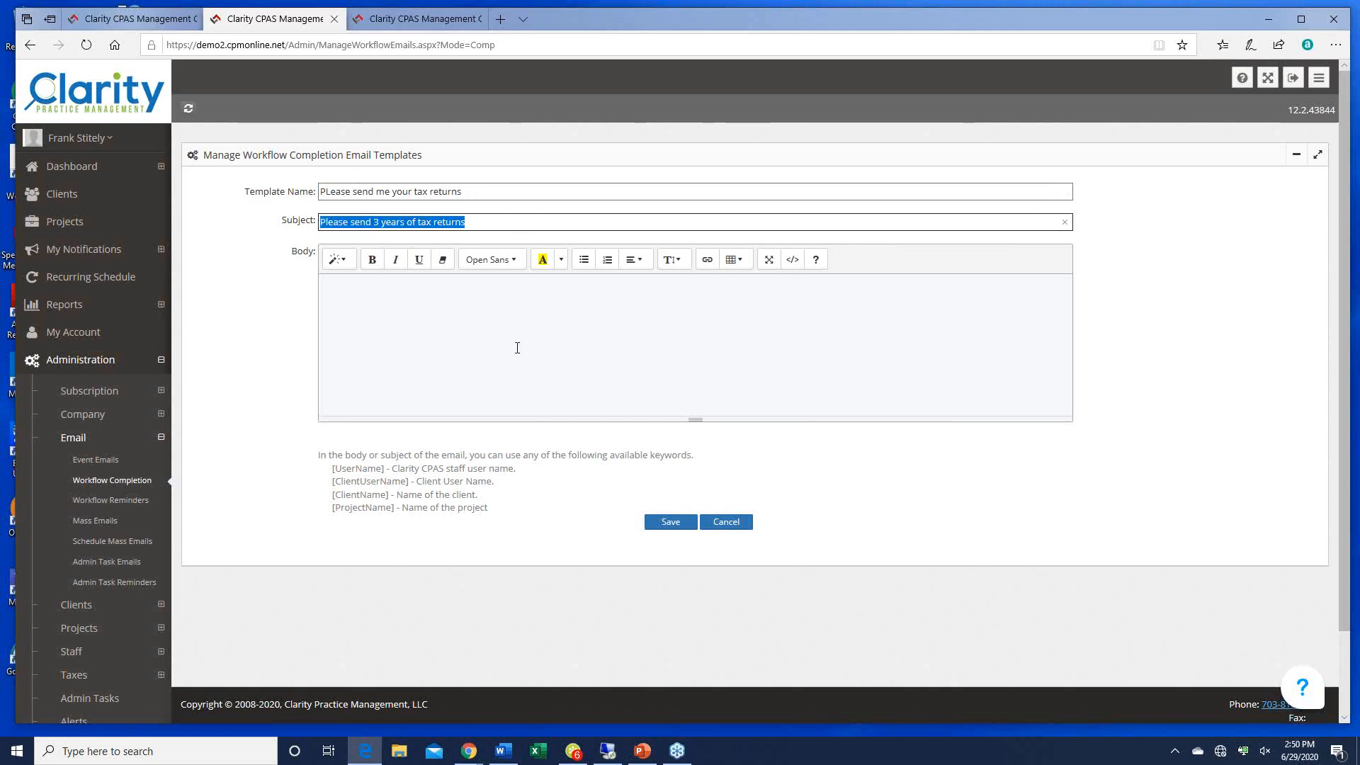
pyautogui.click(395, 296)
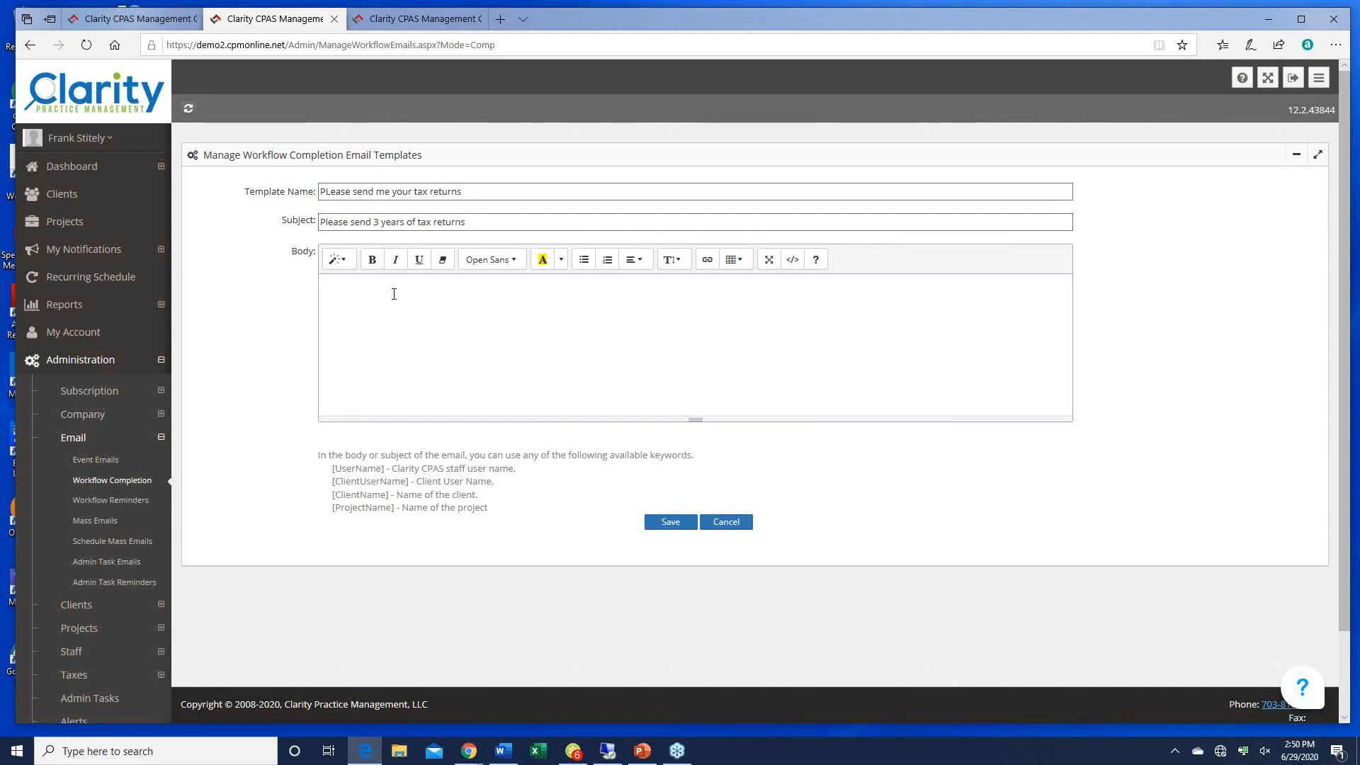
pyautogui.hotkey('ctrl', 'v')
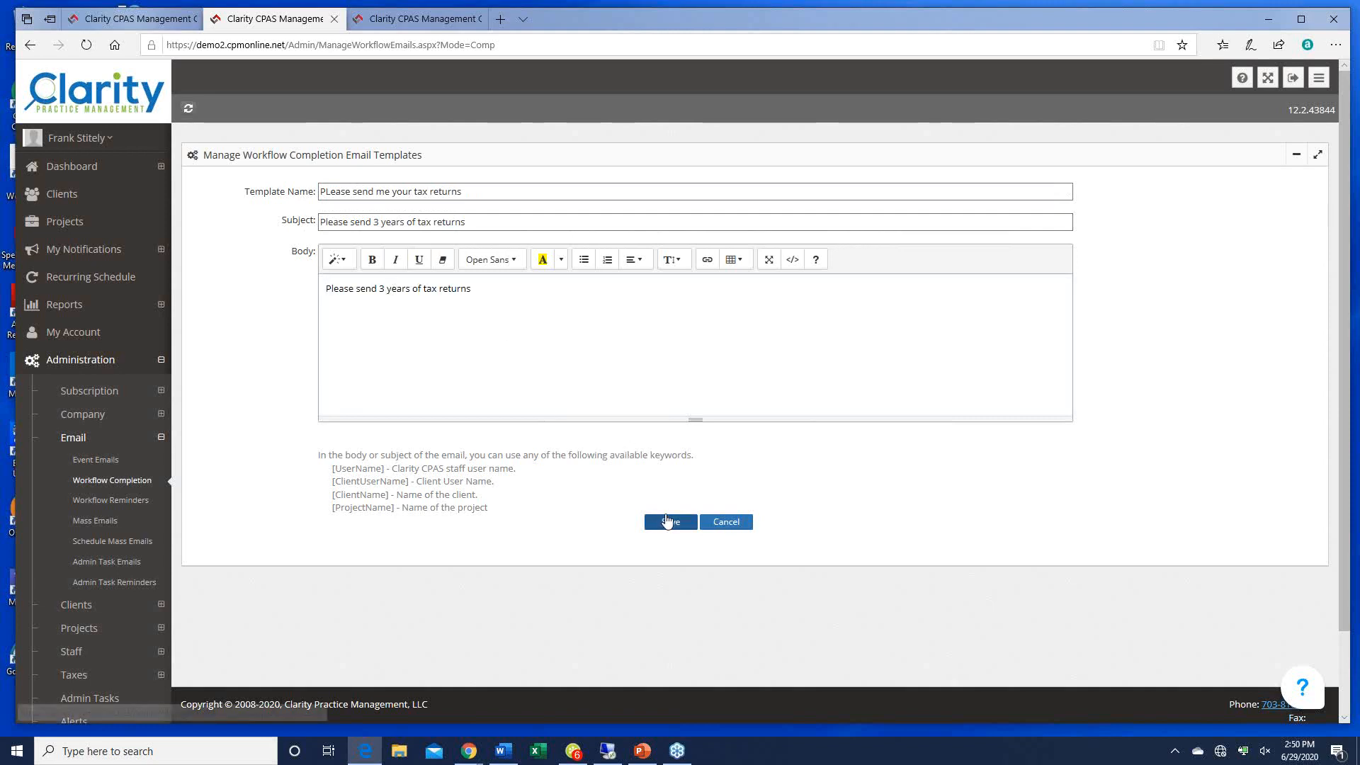
pyautogui.click(669, 521)
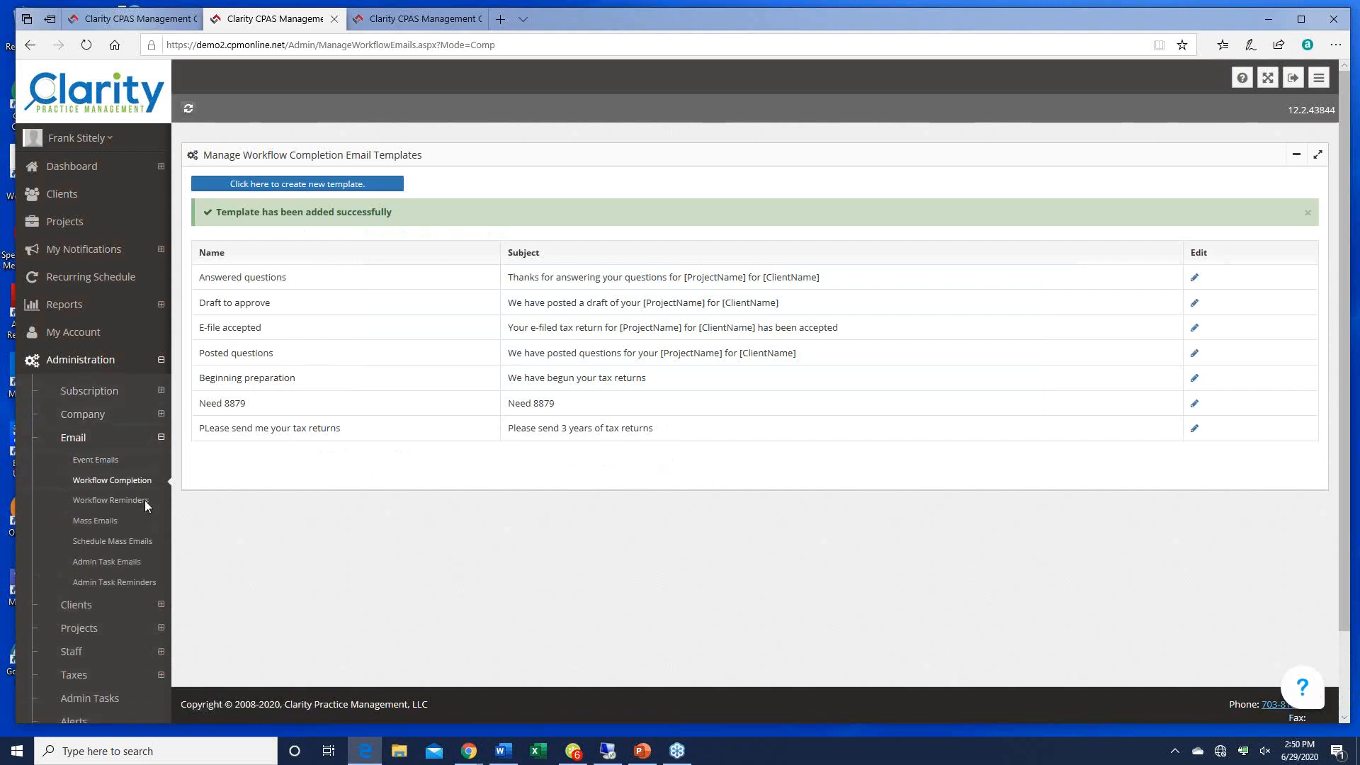
# Step: Look over the Workflow Reminders templates, then switch to the Mass Emails template list
pyautogui.click(96, 500)
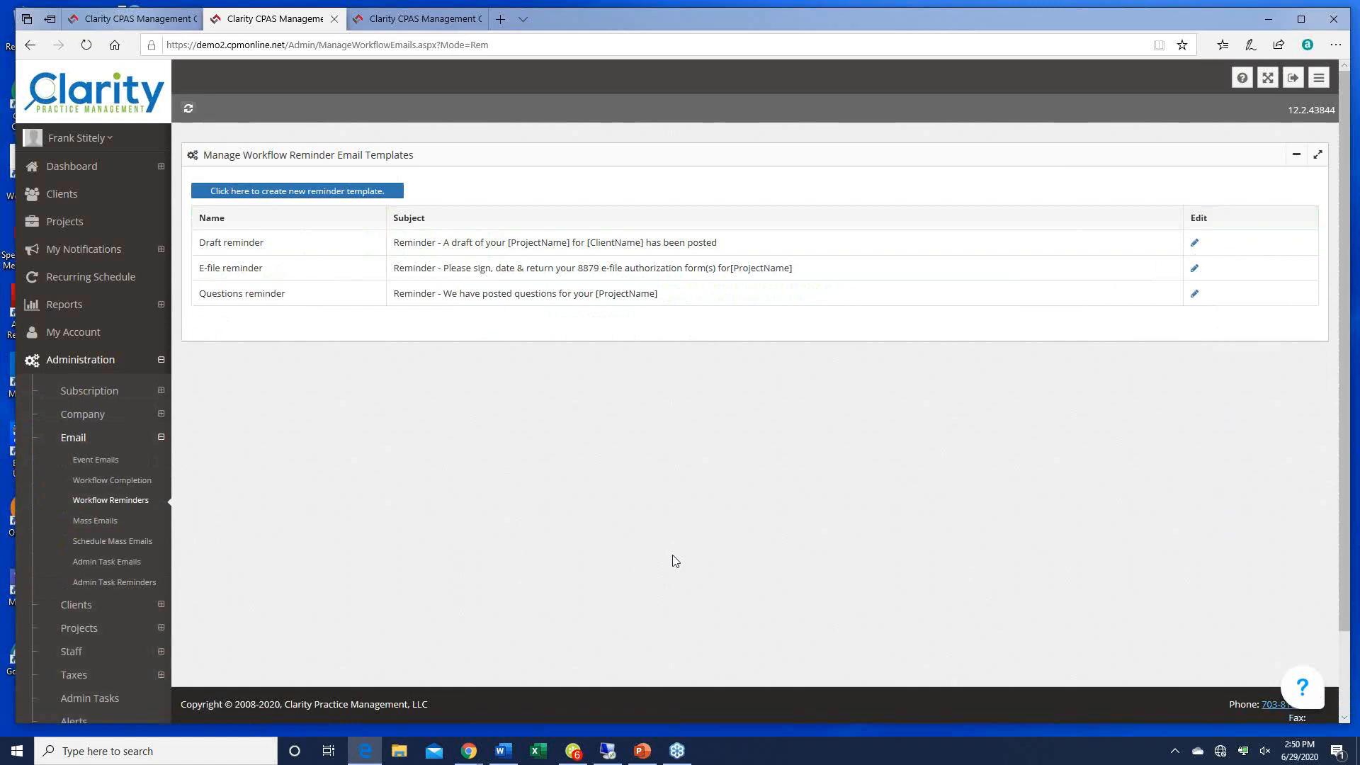
pyautogui.click(96, 521)
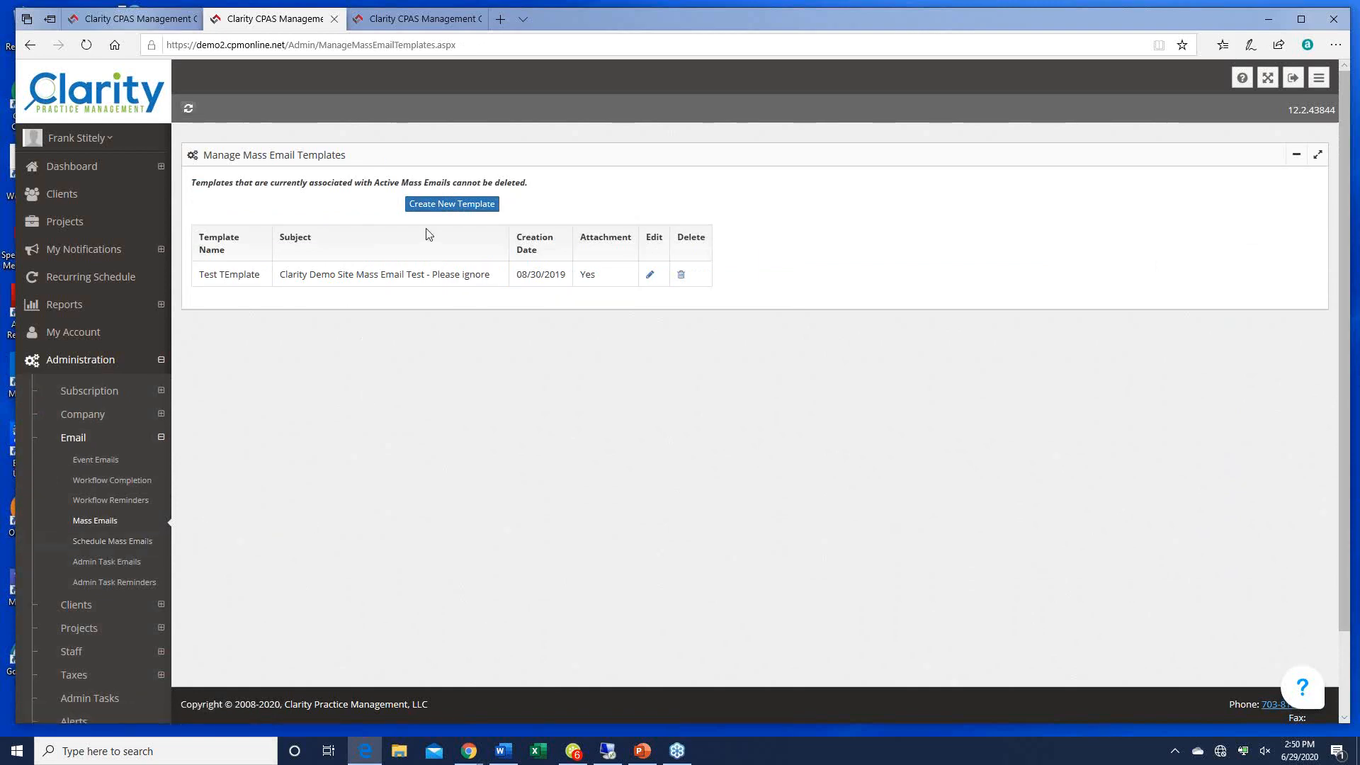
# Step: Save mass email template 'PPP program updates', name reused as subject, body 'The PPP rules have changed.'
pyautogui.click(456, 204)
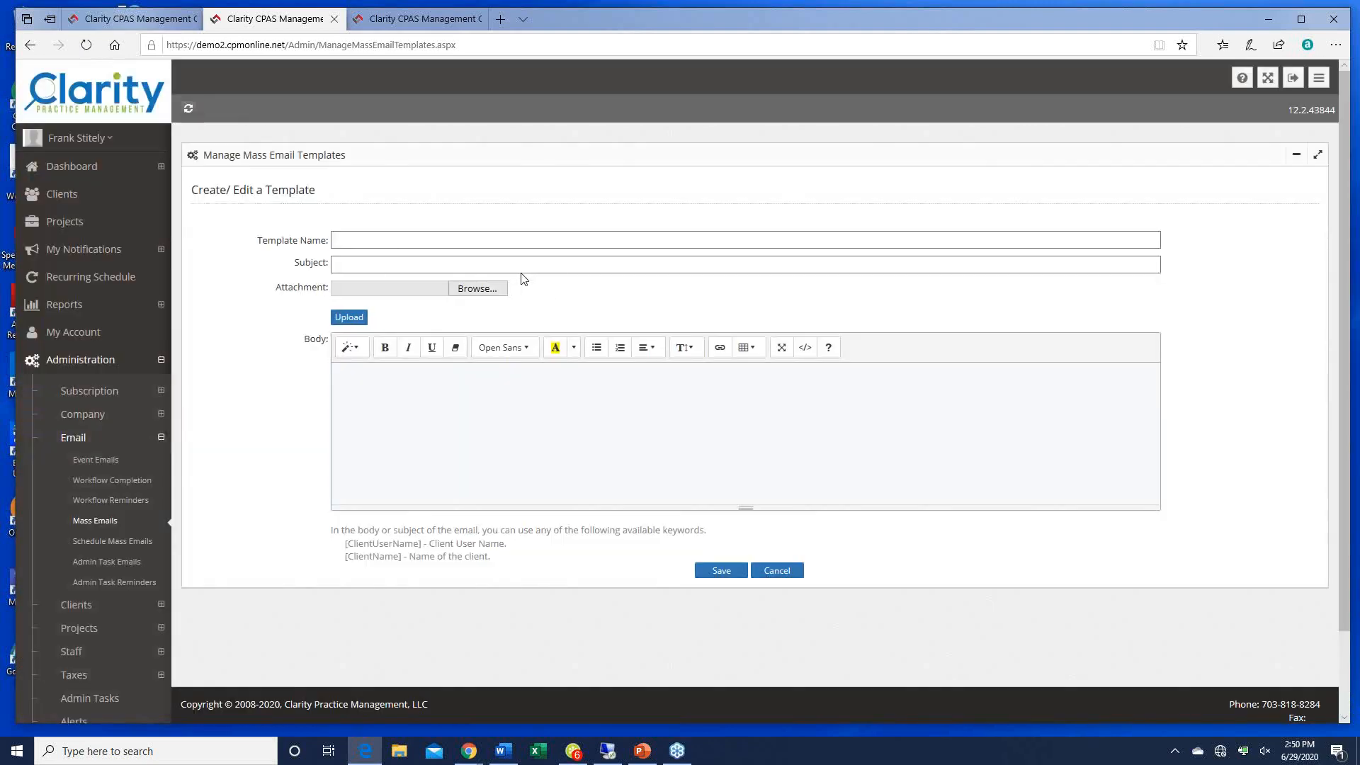
pyautogui.click(358, 244)
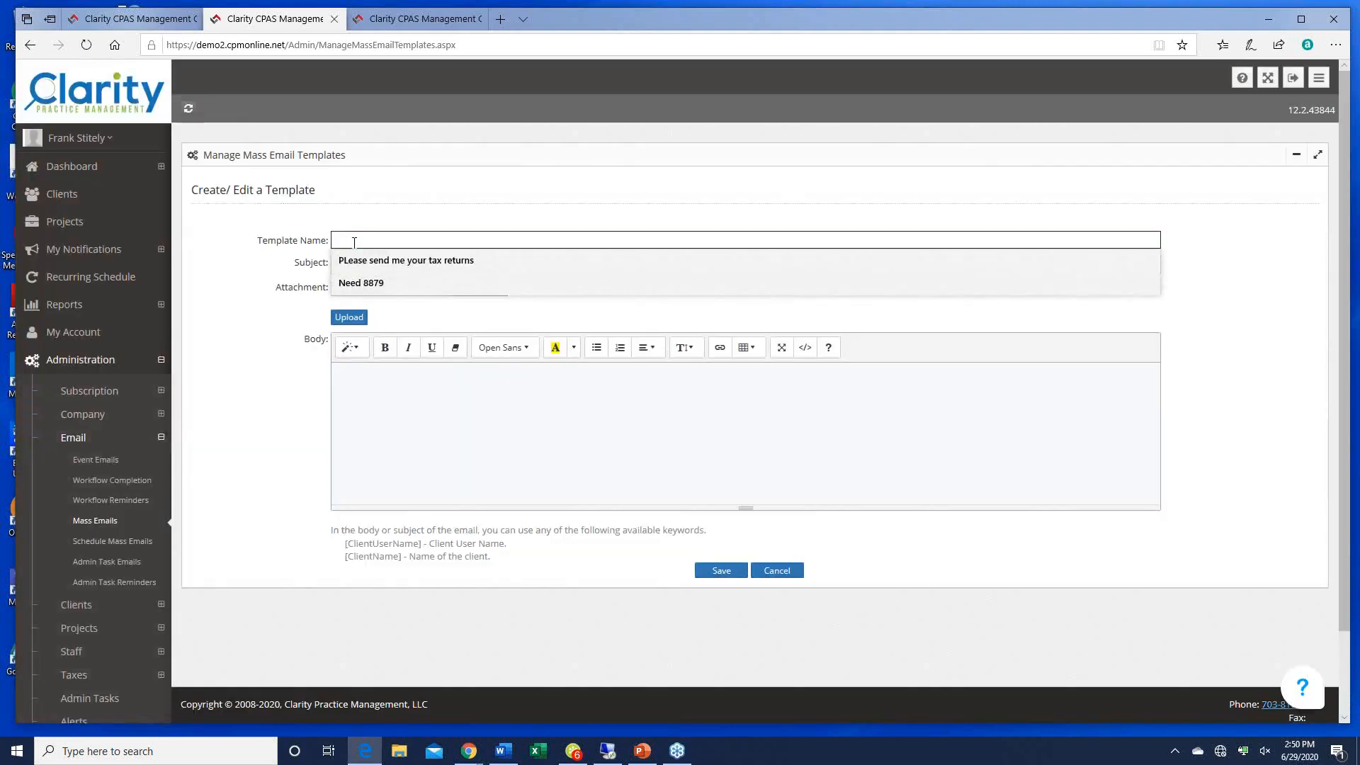
pyautogui.write('PPP Programn')
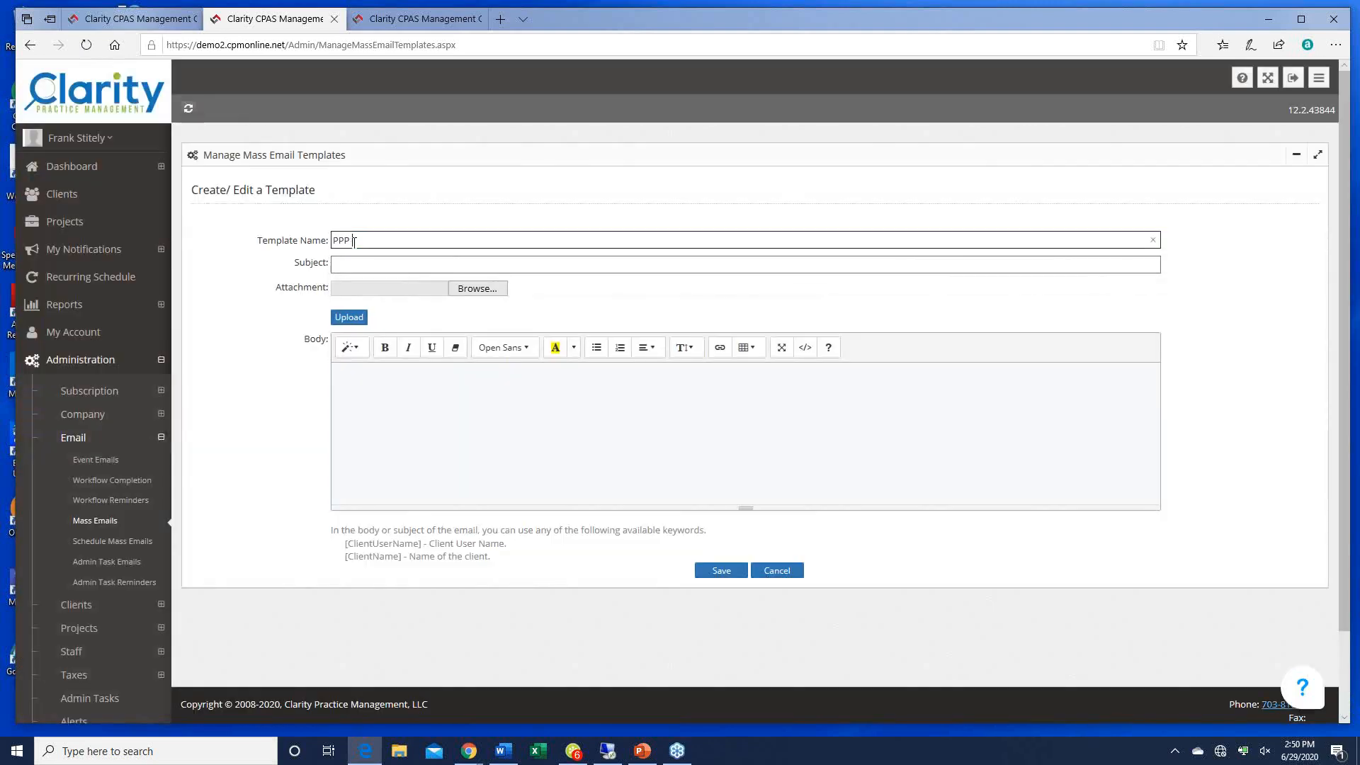
pyautogui.press('BackSpace')
pyautogui.write('updates')
pyautogui.moveTo(428, 240); pyautogui.dragTo(330, 240)
pyautogui.hotkey('ctrl', 'c')
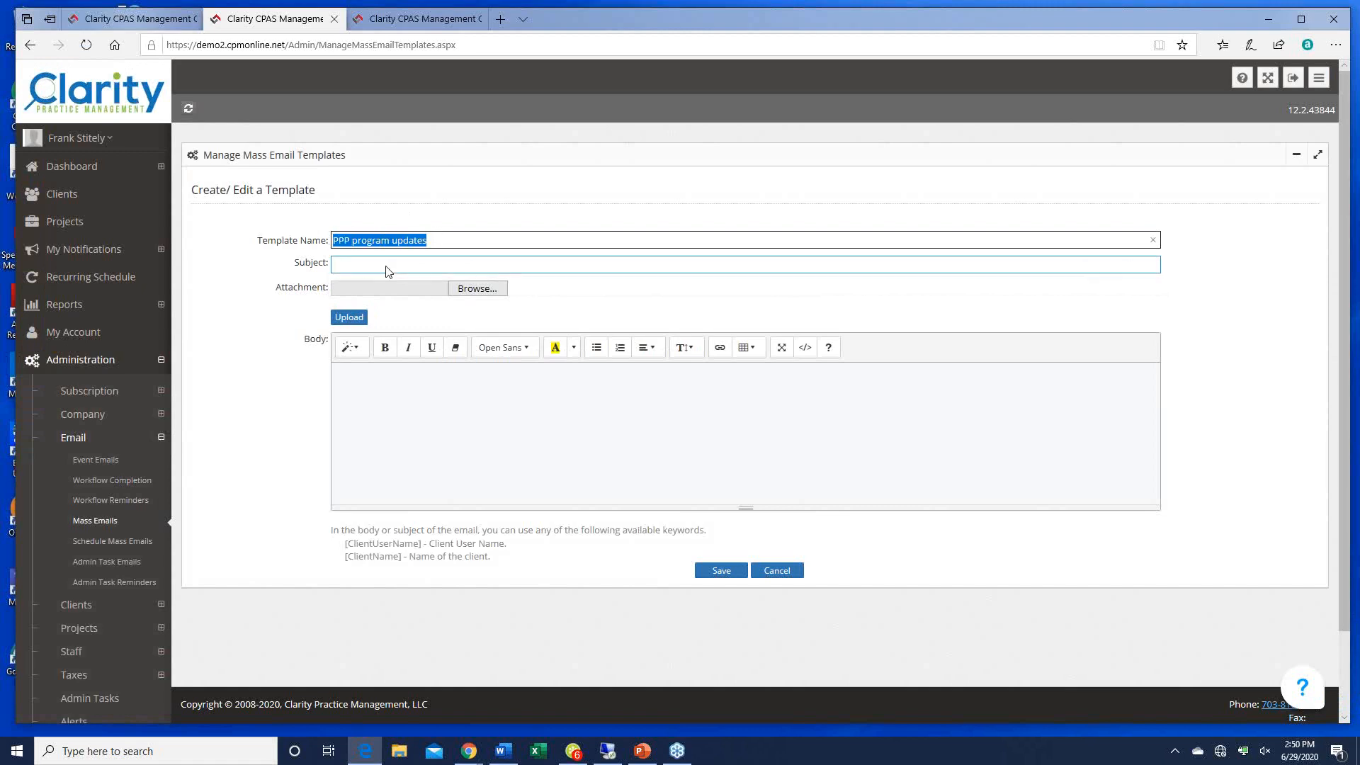
pyautogui.click(392, 267)
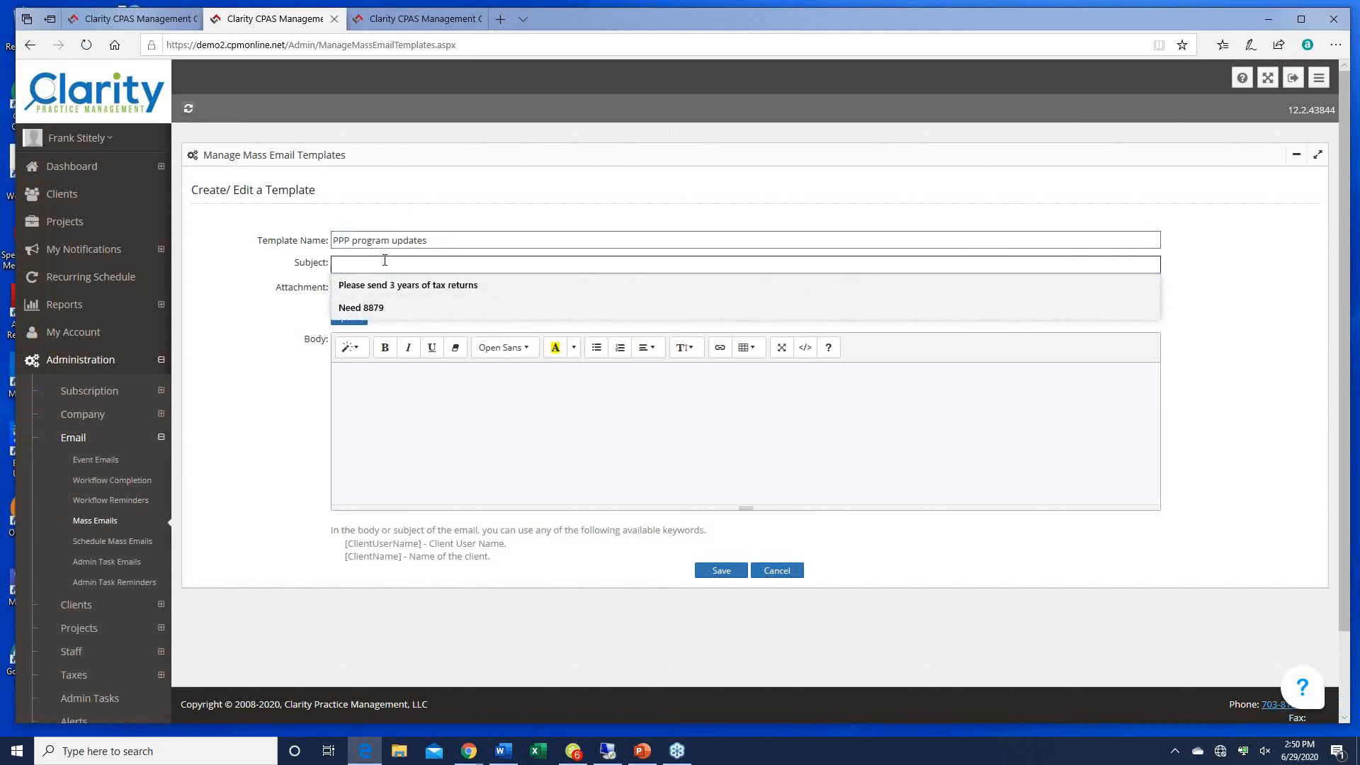
pyautogui.hotkey('ctrl', 'v')
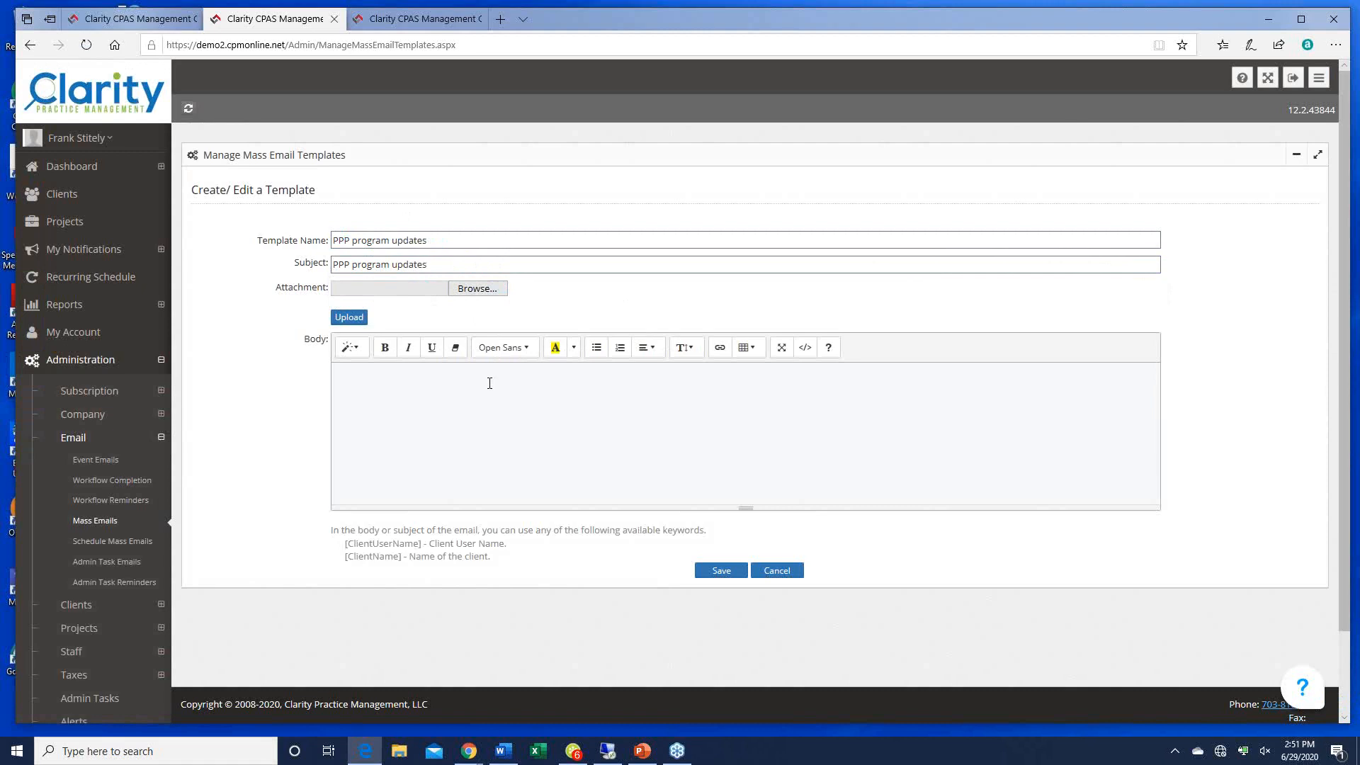
pyautogui.click(381, 378)
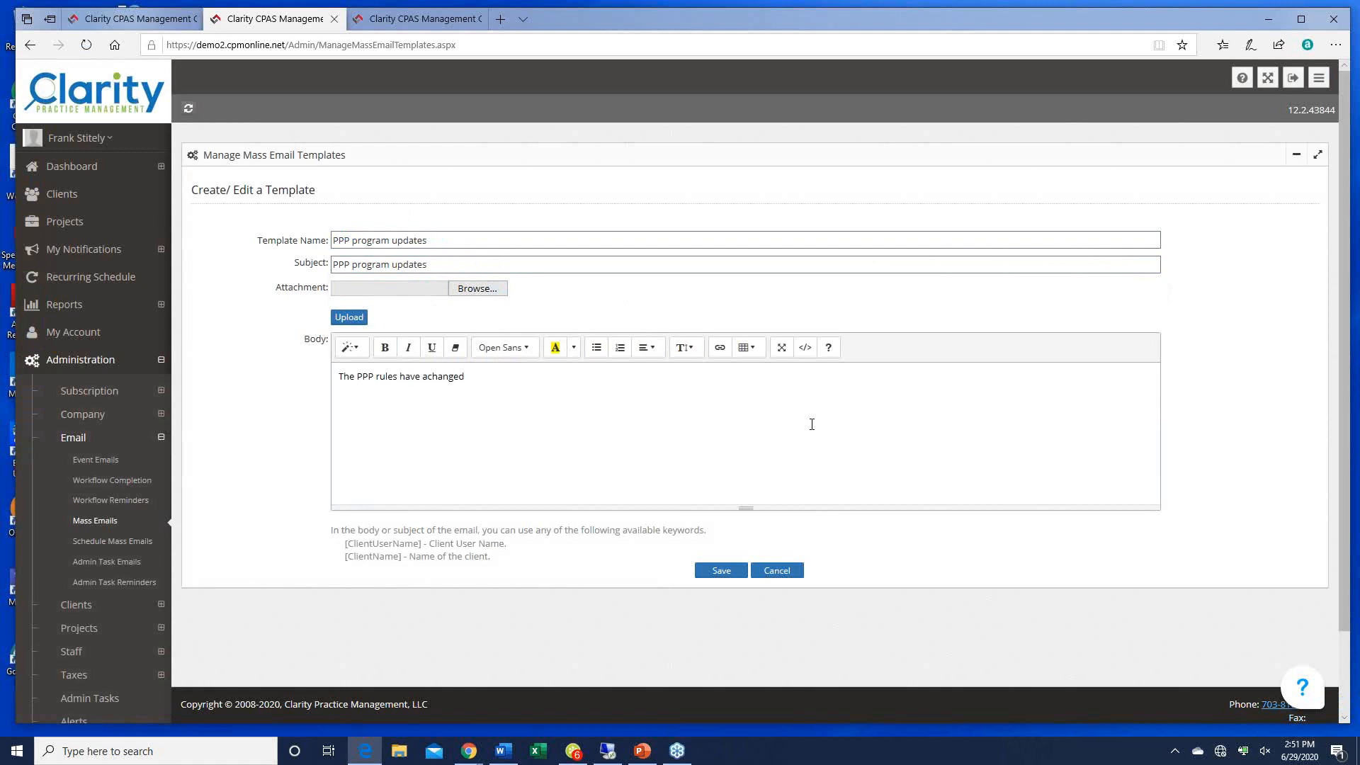
pyautogui.write('.')
pyautogui.press('Delete')
pyautogui.click(720, 570)
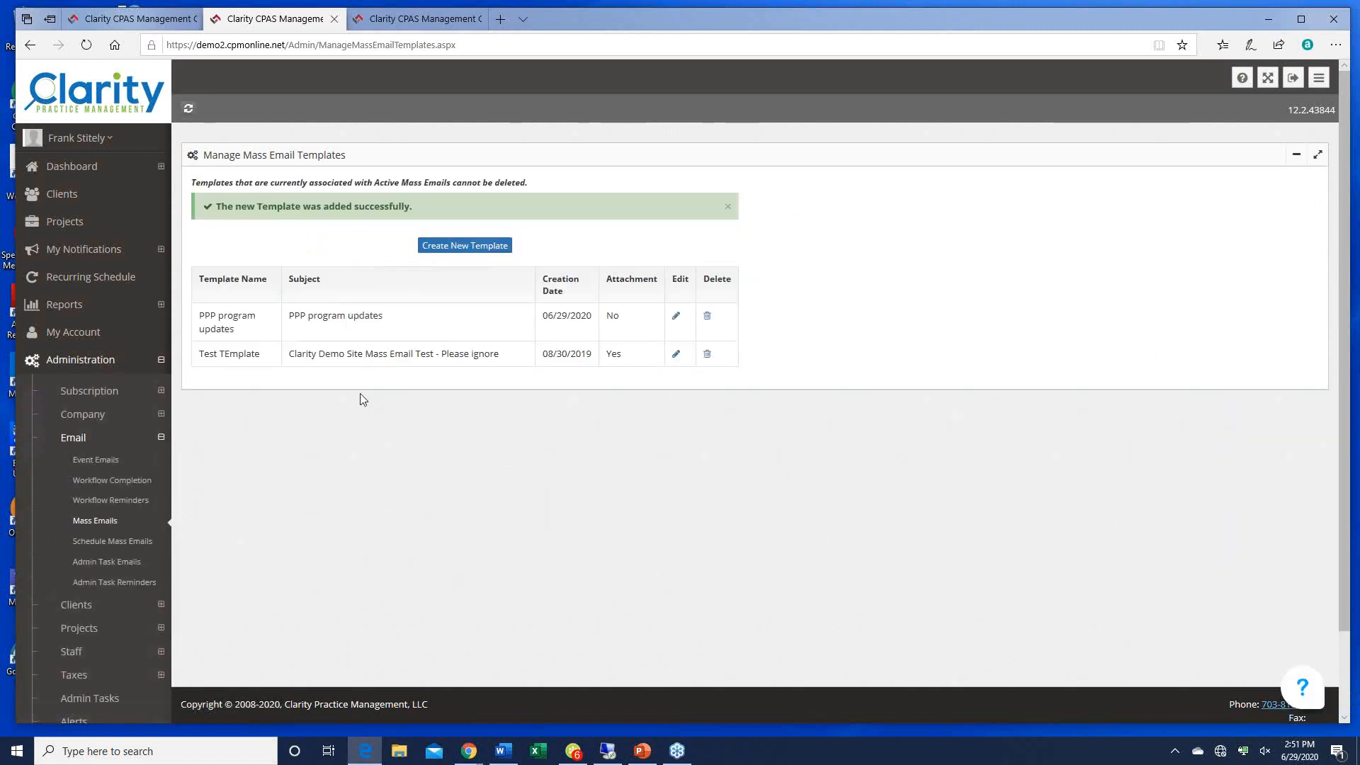
# Step: Start a new mass email schedule named 'PPP update' using the PPP program updates template
pyautogui.click(121, 546)
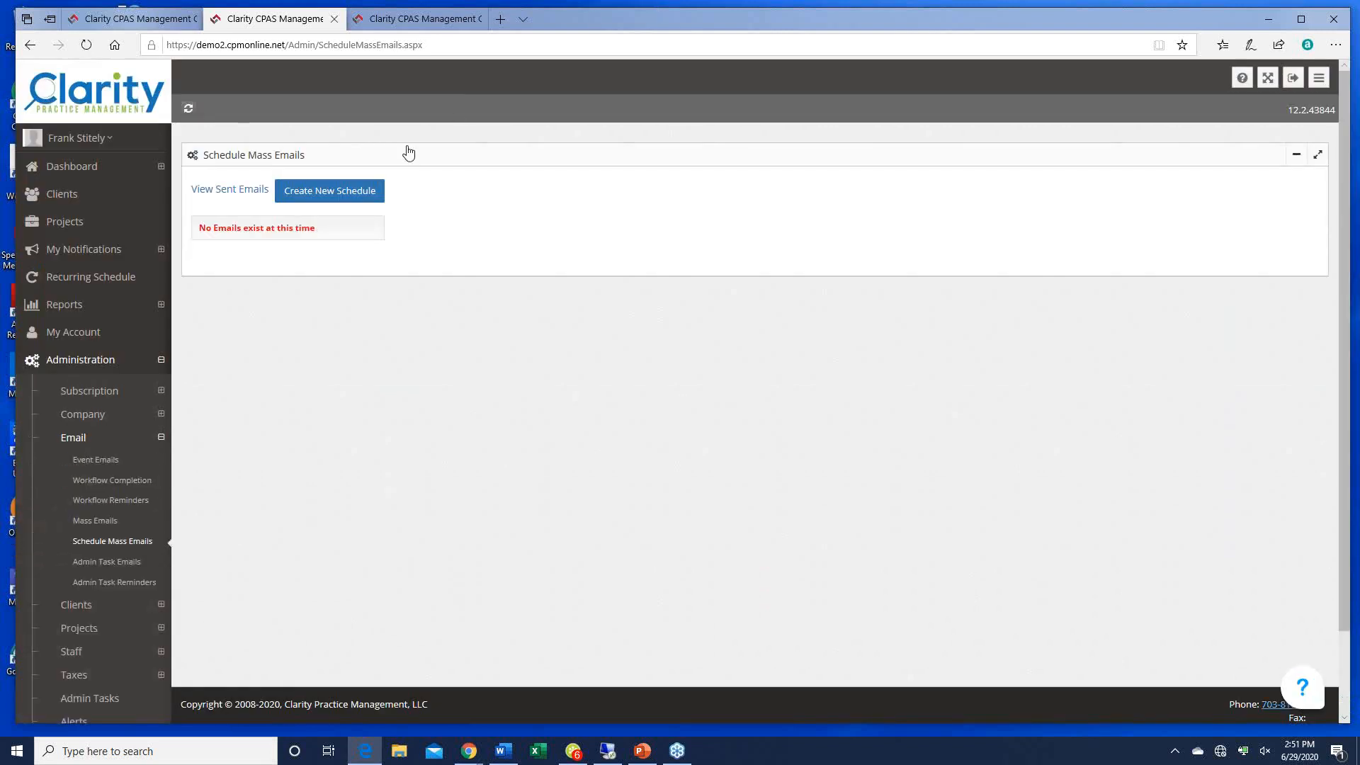
pyautogui.click(336, 202)
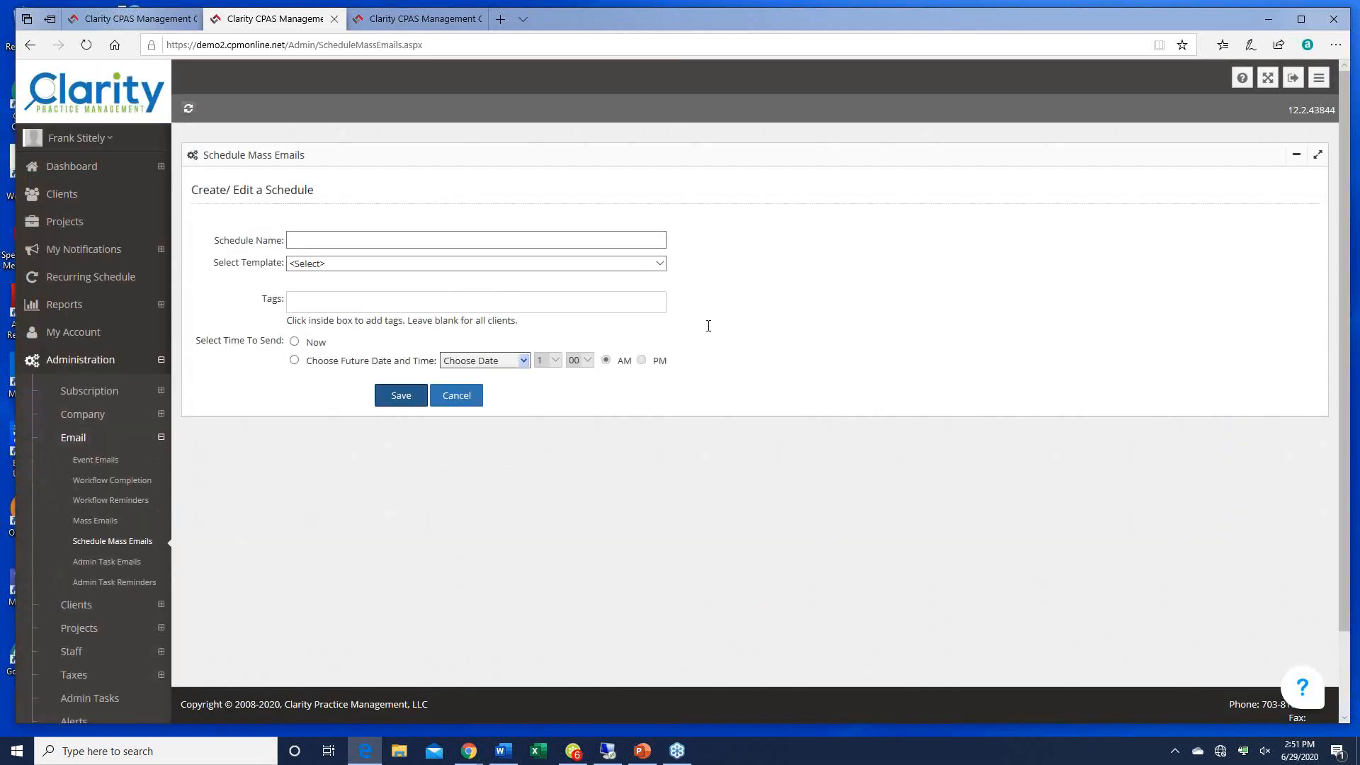
pyautogui.click(364, 238)
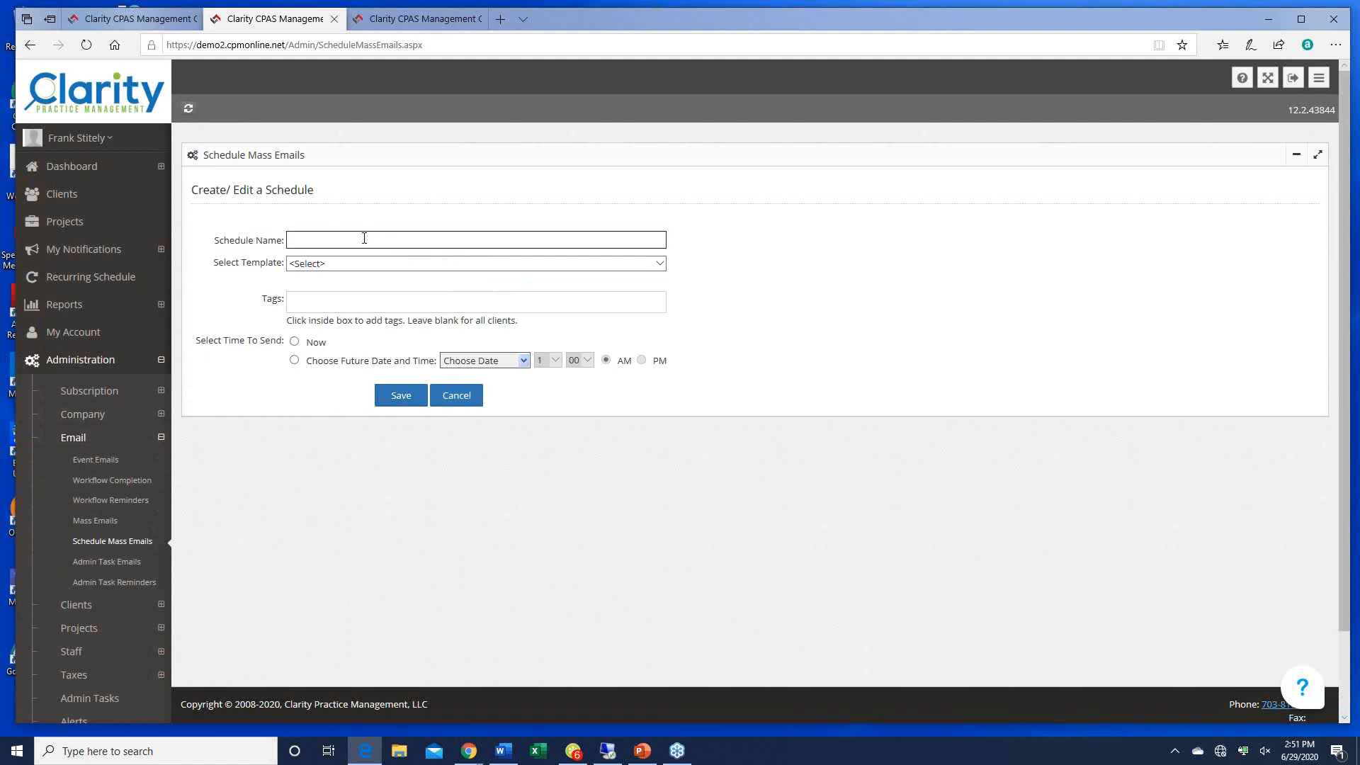
pyautogui.write('PPP update')
pyautogui.click(659, 264)
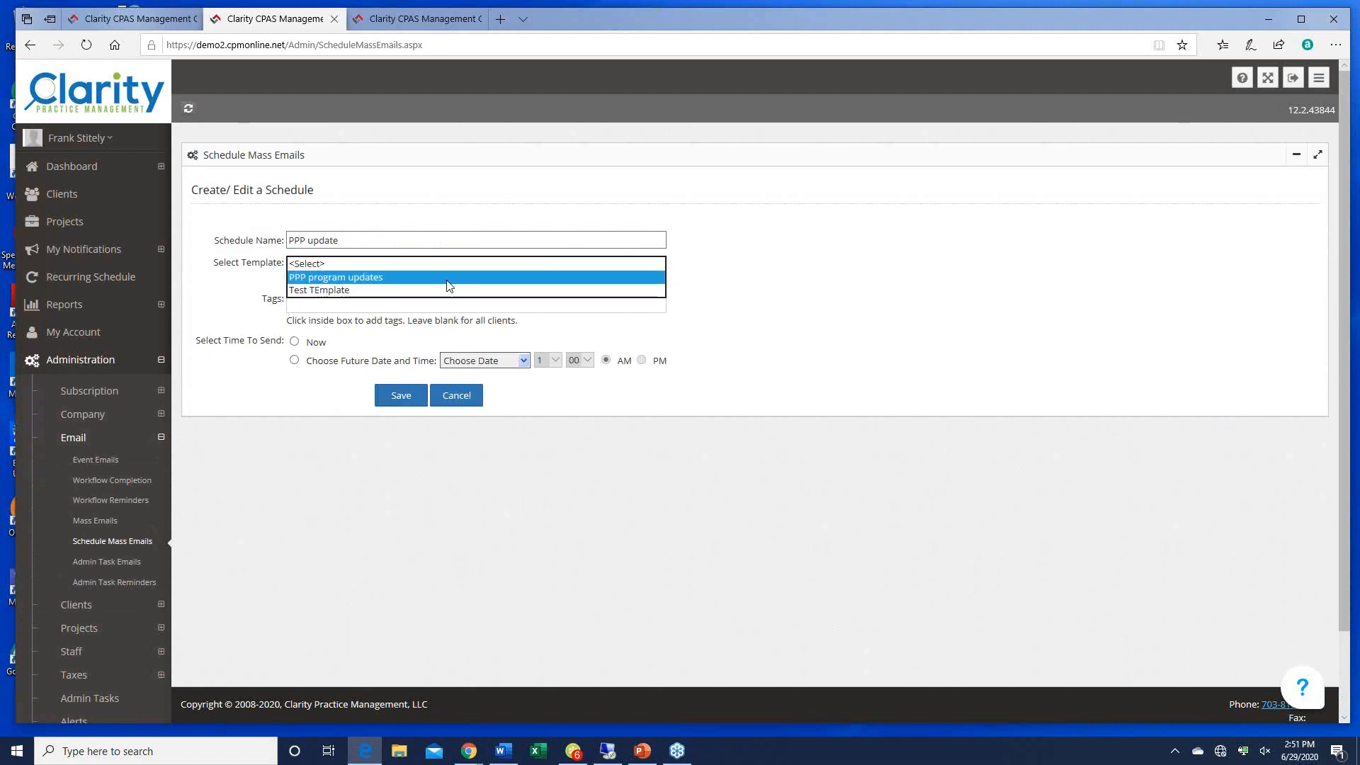
pyautogui.click(391, 277)
# Step: Add the 2020 New Client and 2018 New Client tags as recipients
pyautogui.click(385, 306)
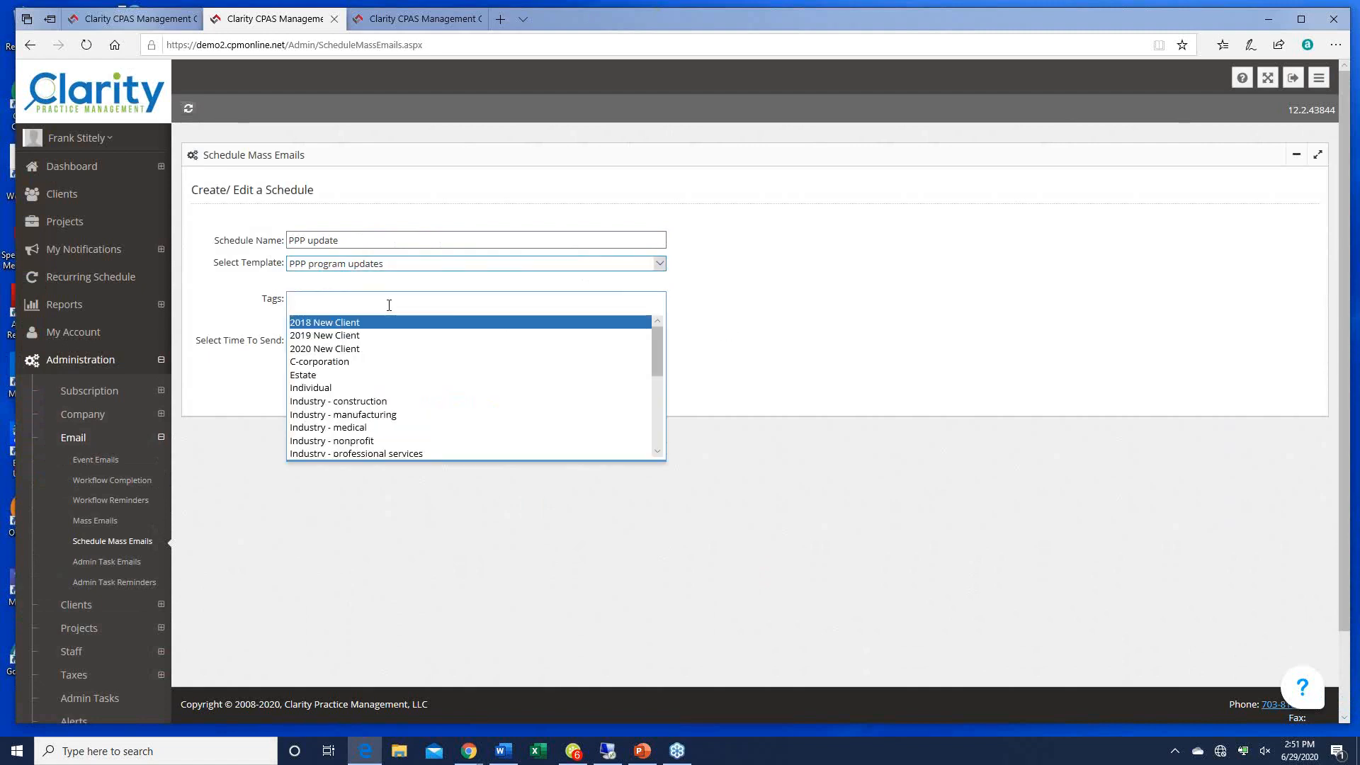
pyautogui.click(335, 349)
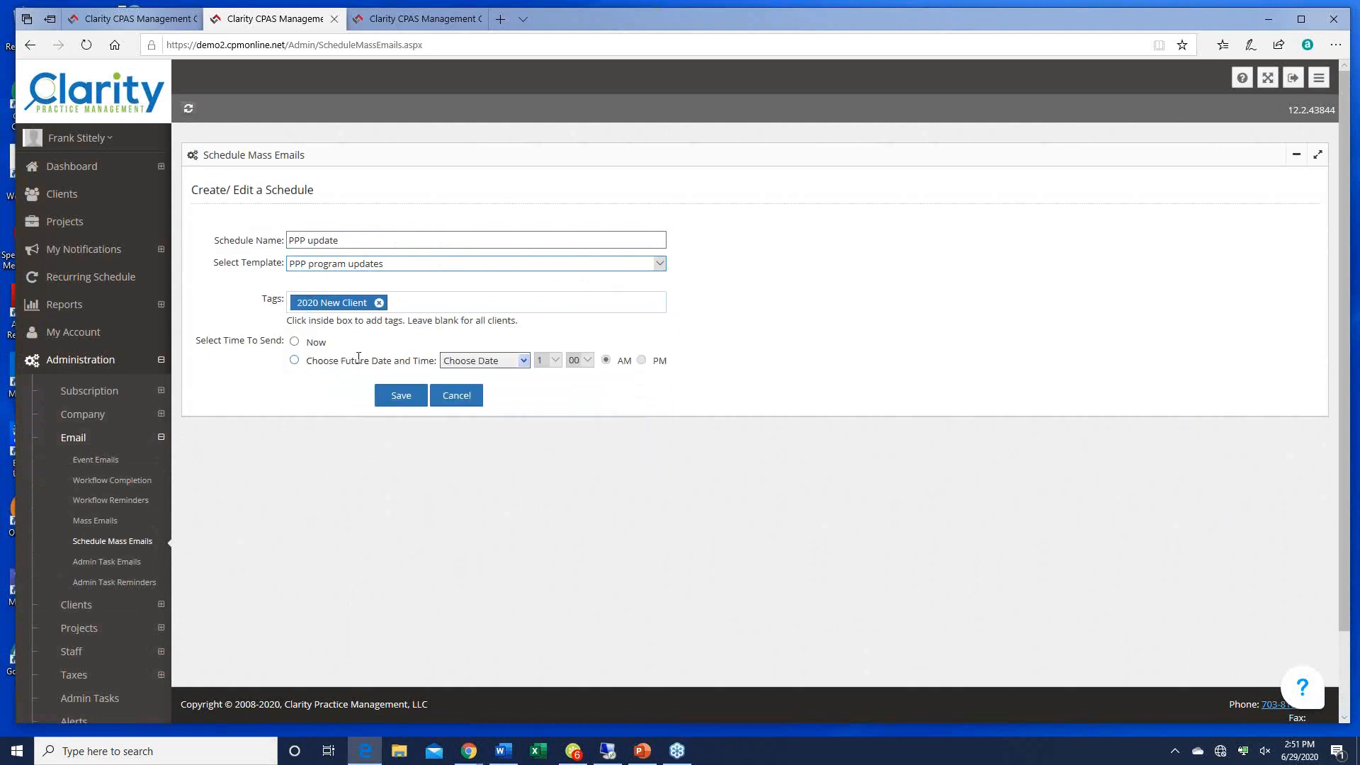
pyautogui.click(407, 302)
pyautogui.click(407, 301)
pyautogui.click(408, 302)
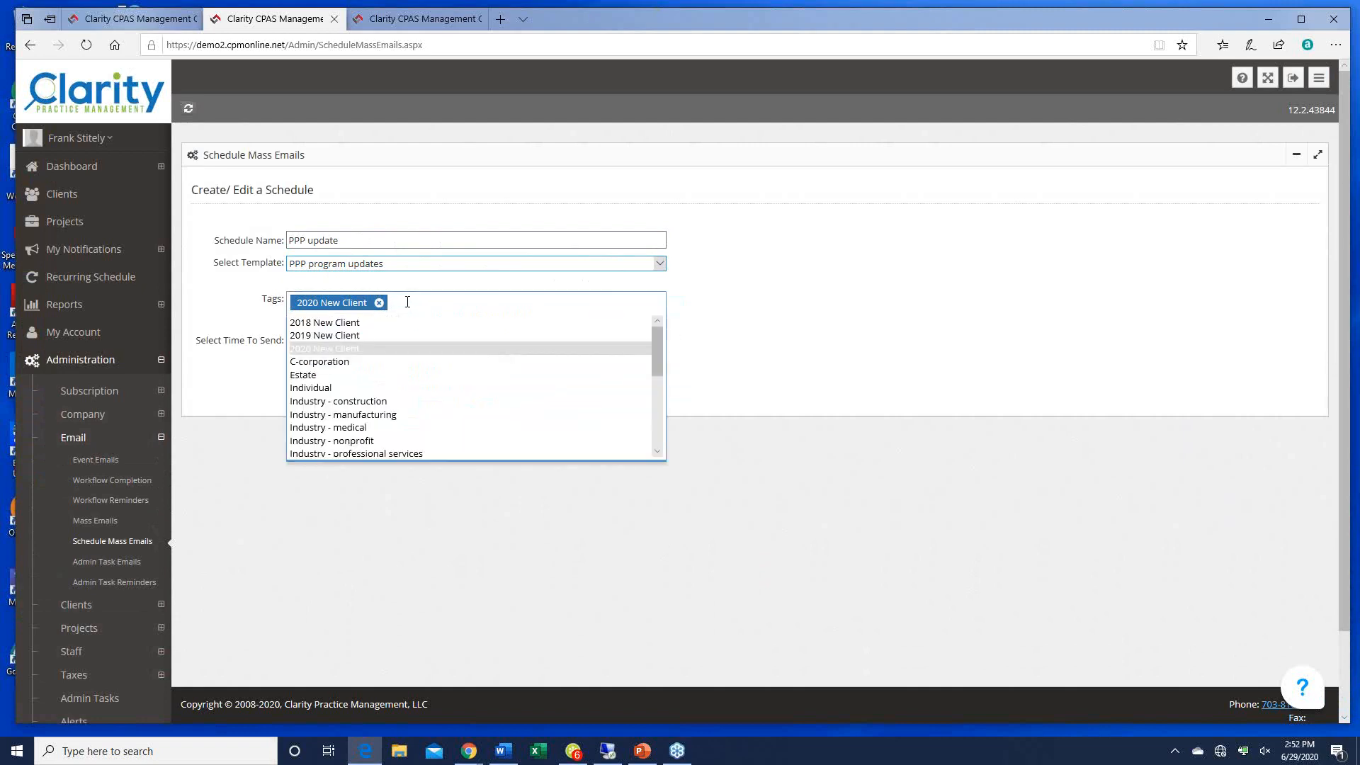
pyautogui.click(357, 323)
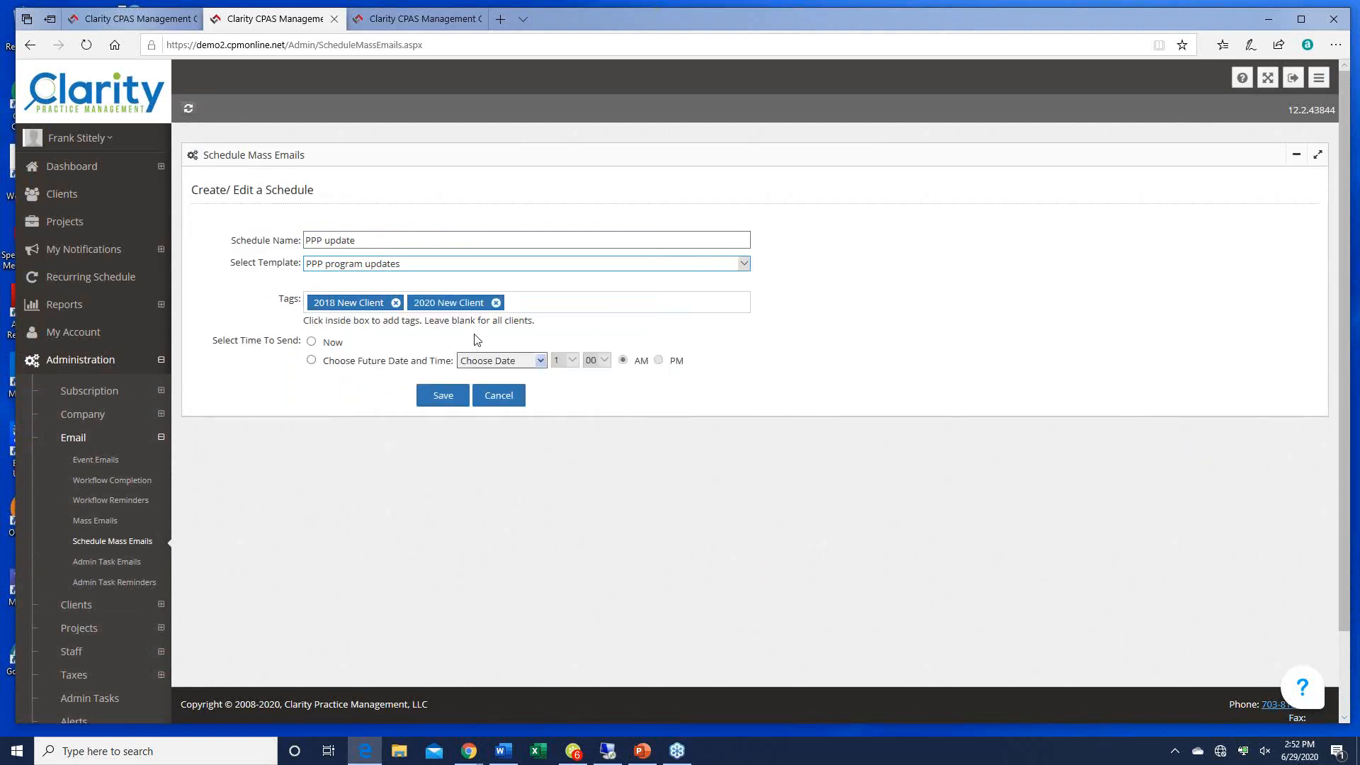
# Step: Schedule sending for 6/30/2020 at 2:00 PM and save the schedule
pyautogui.click(311, 342)
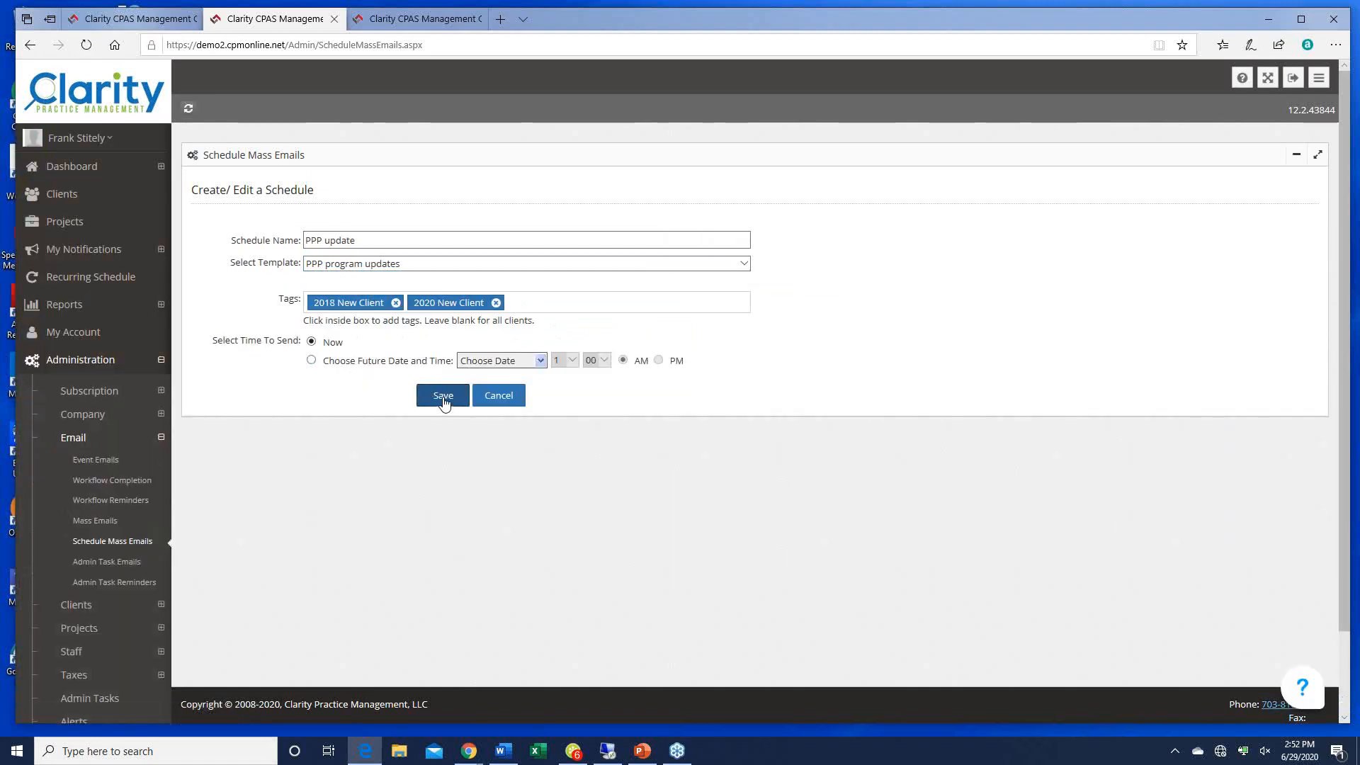
pyautogui.click(311, 359)
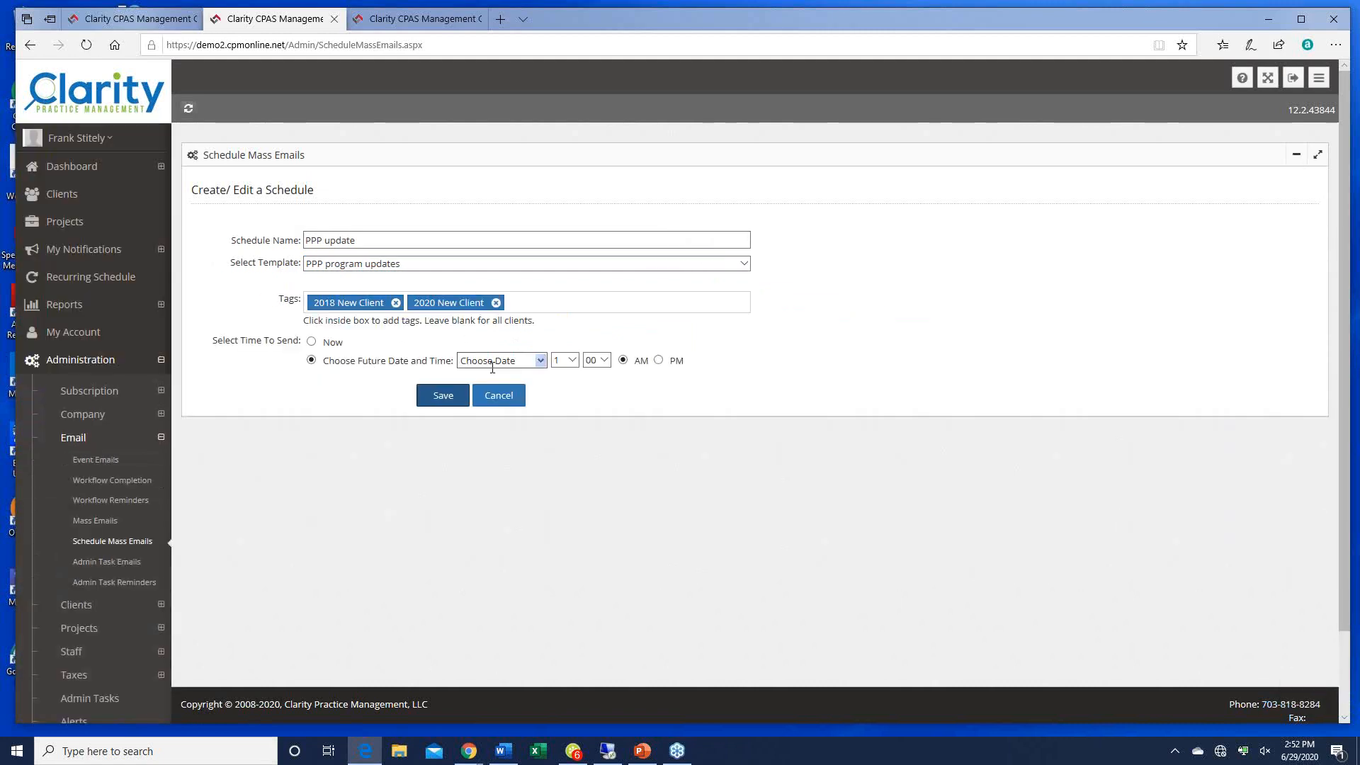
pyautogui.click(540, 361)
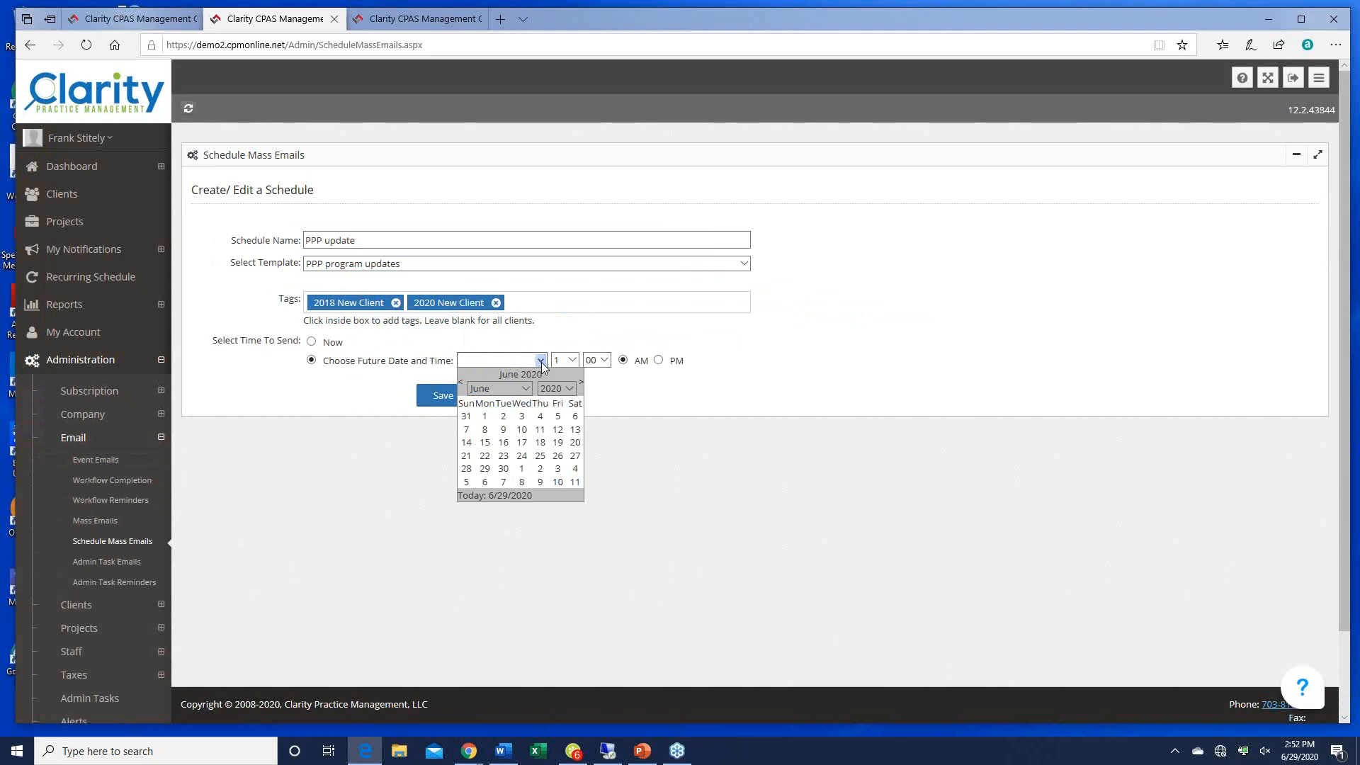
pyautogui.click(504, 469)
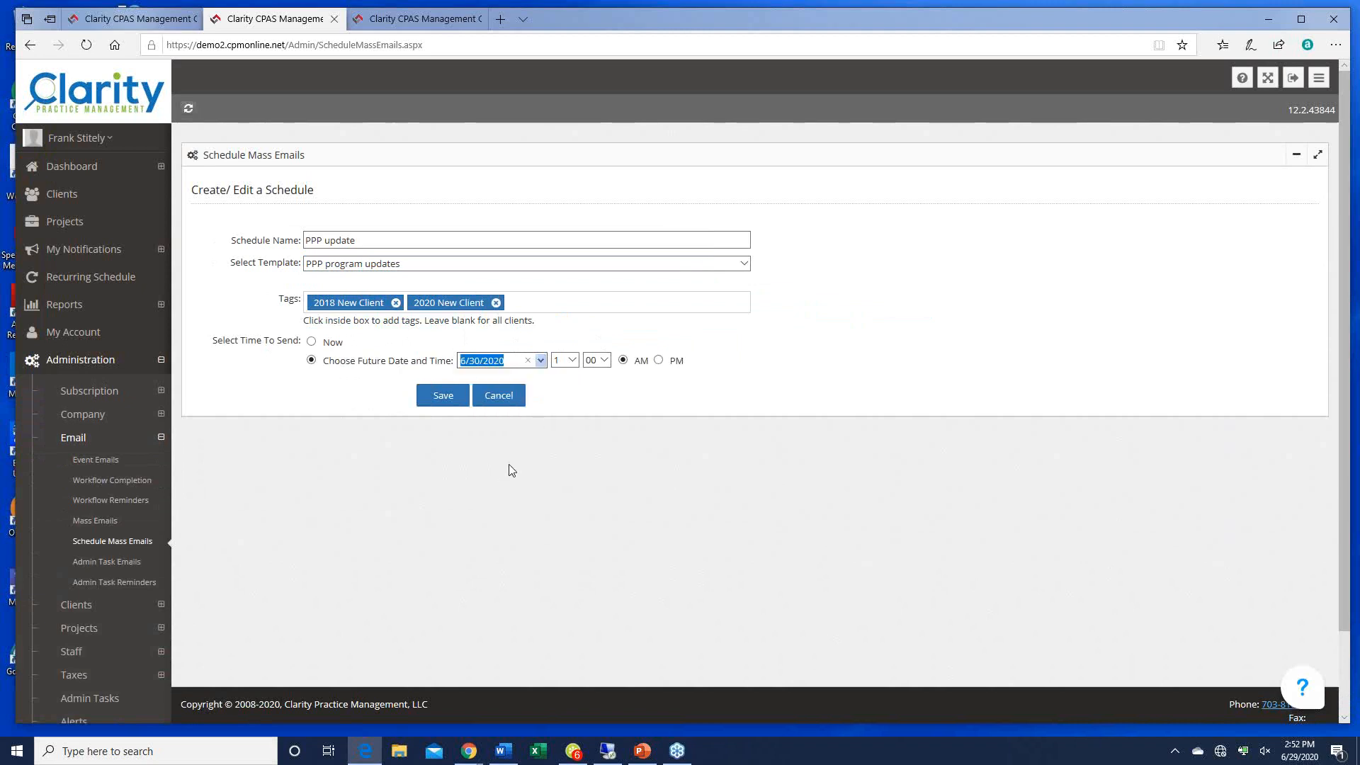
pyautogui.click(574, 361)
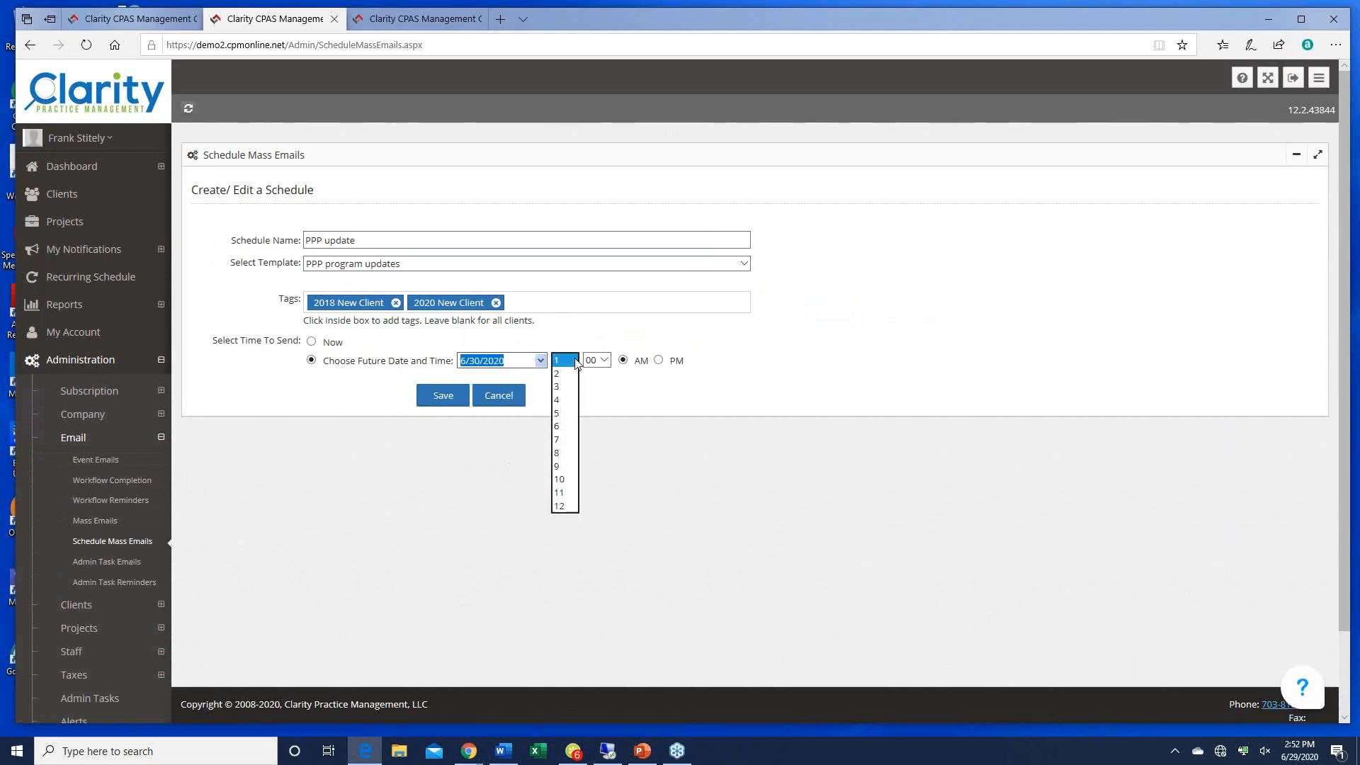
pyautogui.click(566, 384)
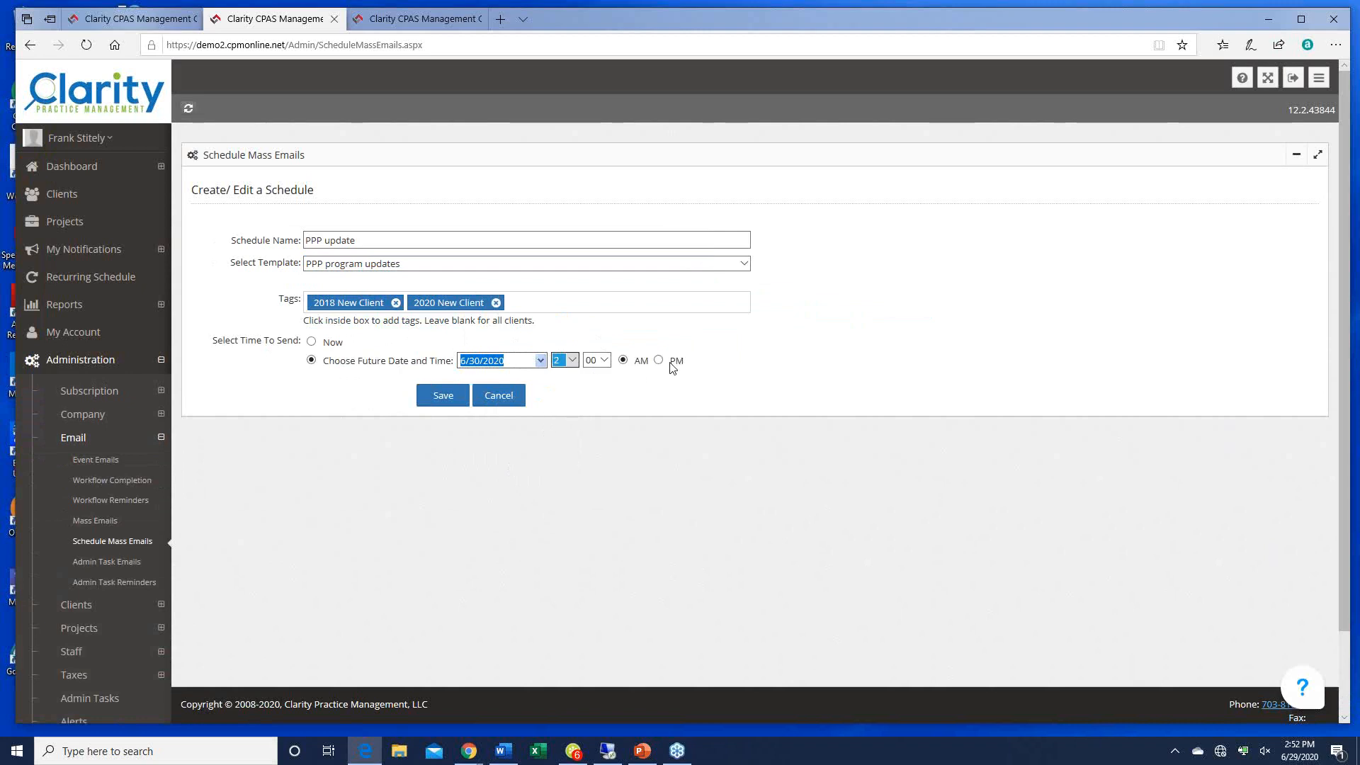
pyautogui.click(658, 360)
pyautogui.click(443, 397)
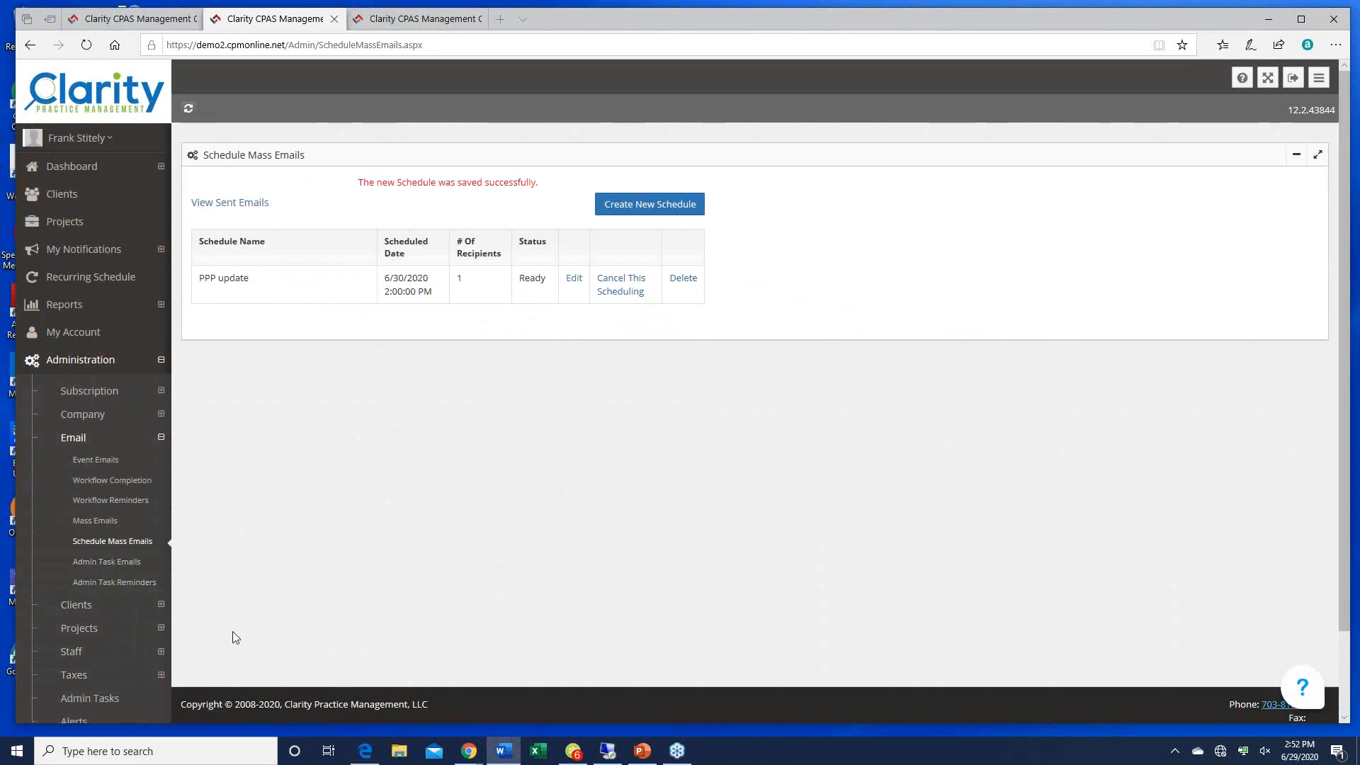
# Step: Go to Project Types, open Client on boarding, and edit its Obtain 3 years tax returns step
pyautogui.click(79, 628)
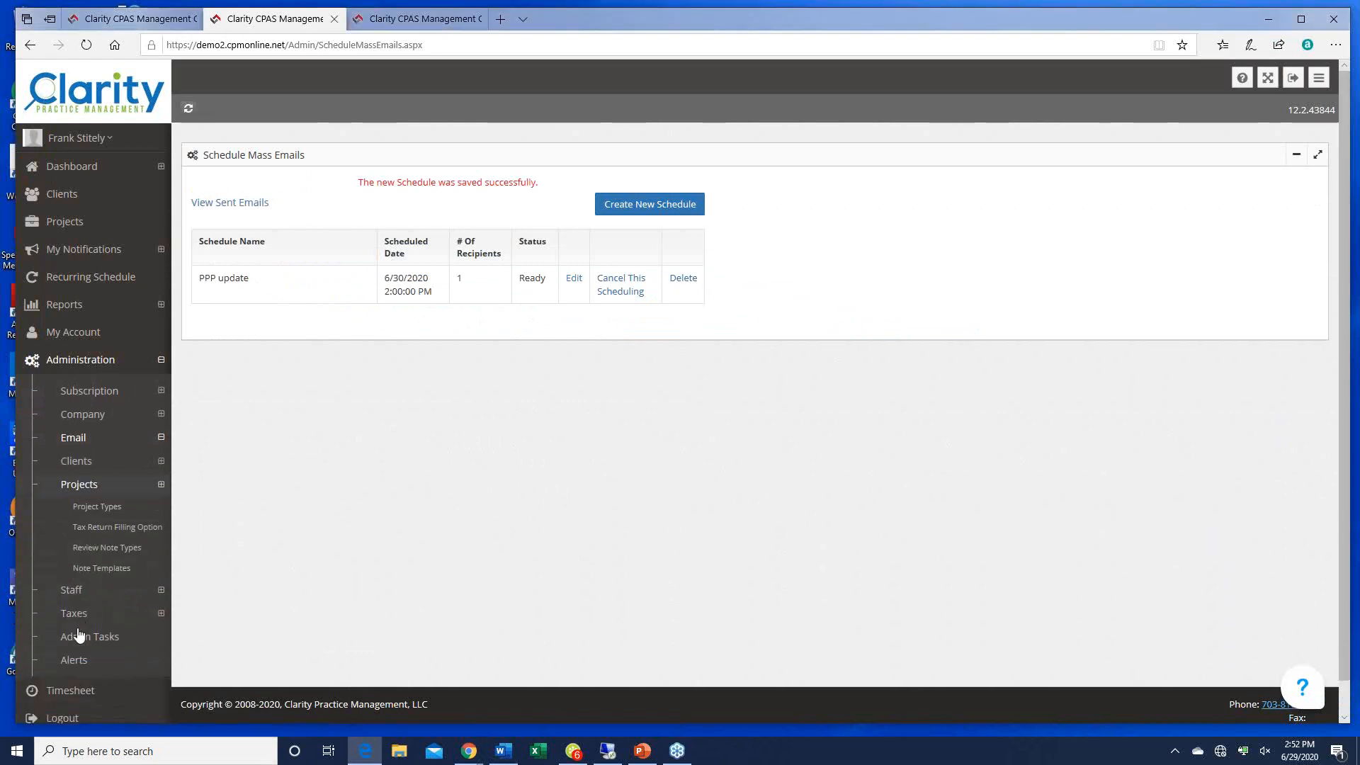
pyautogui.click(97, 509)
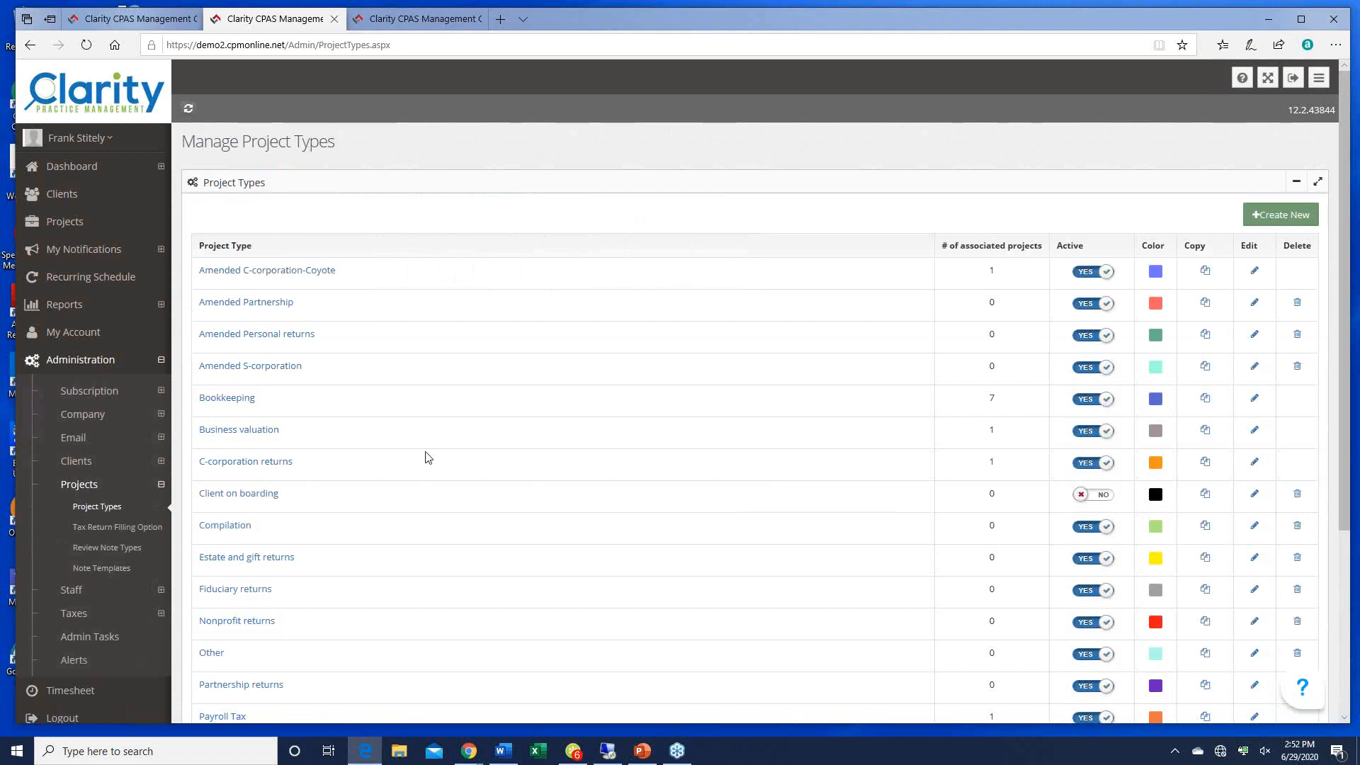
pyautogui.scroll(-4, 630, 465)
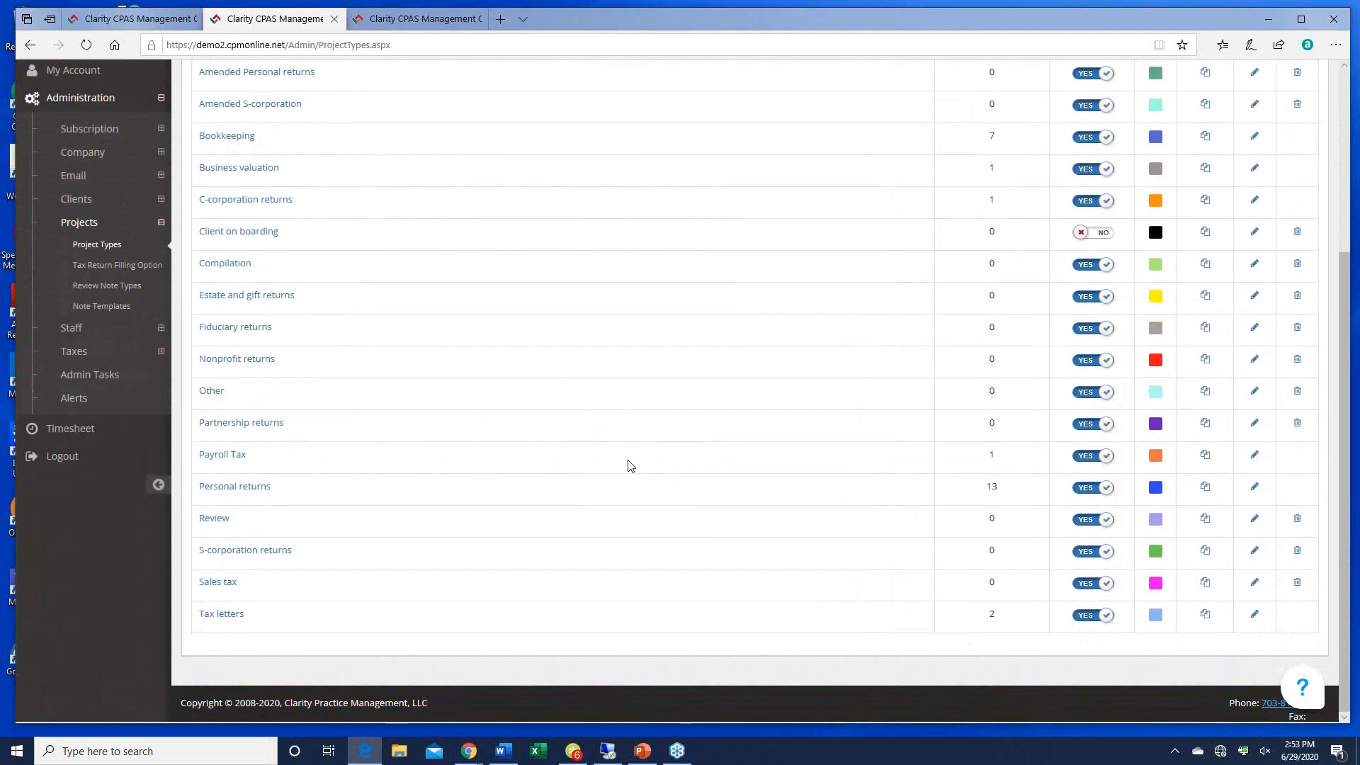
pyautogui.click(252, 232)
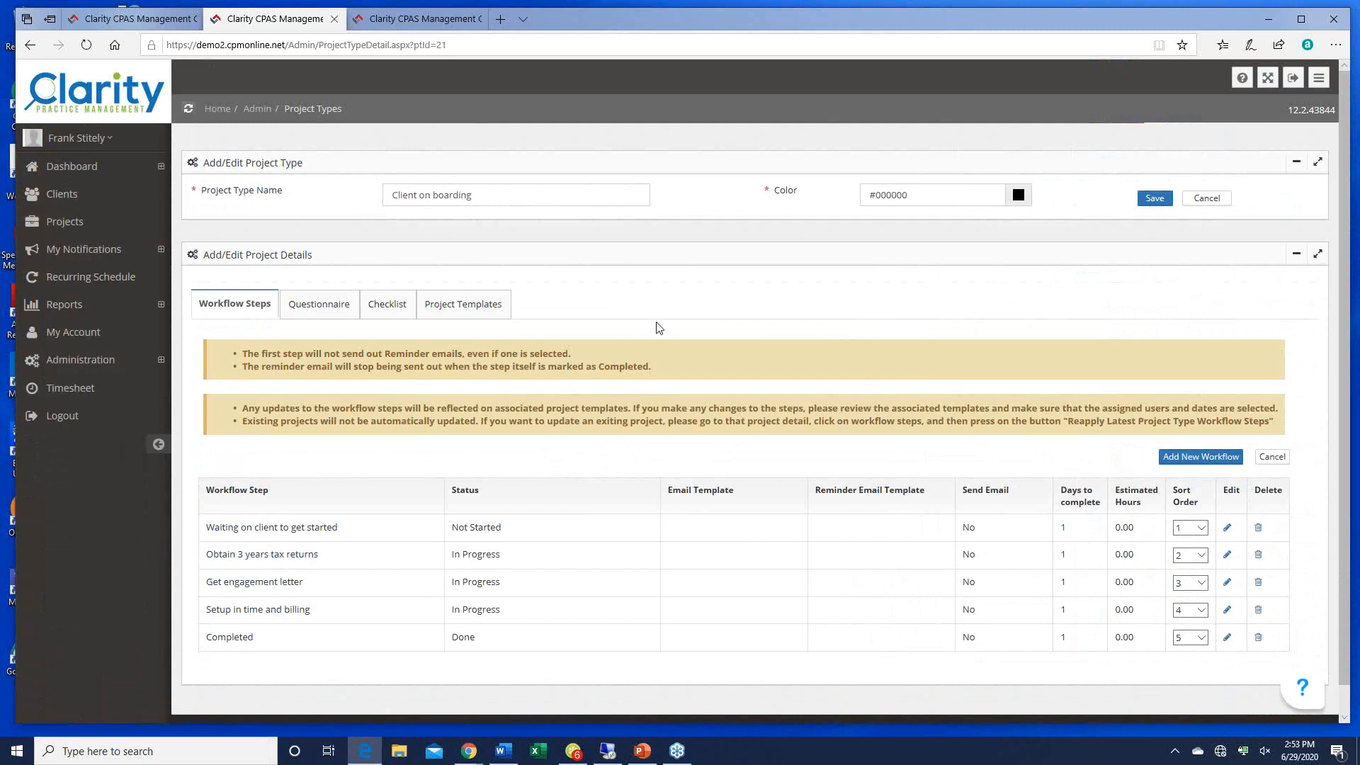
pyautogui.scroll(-1, 869, 441)
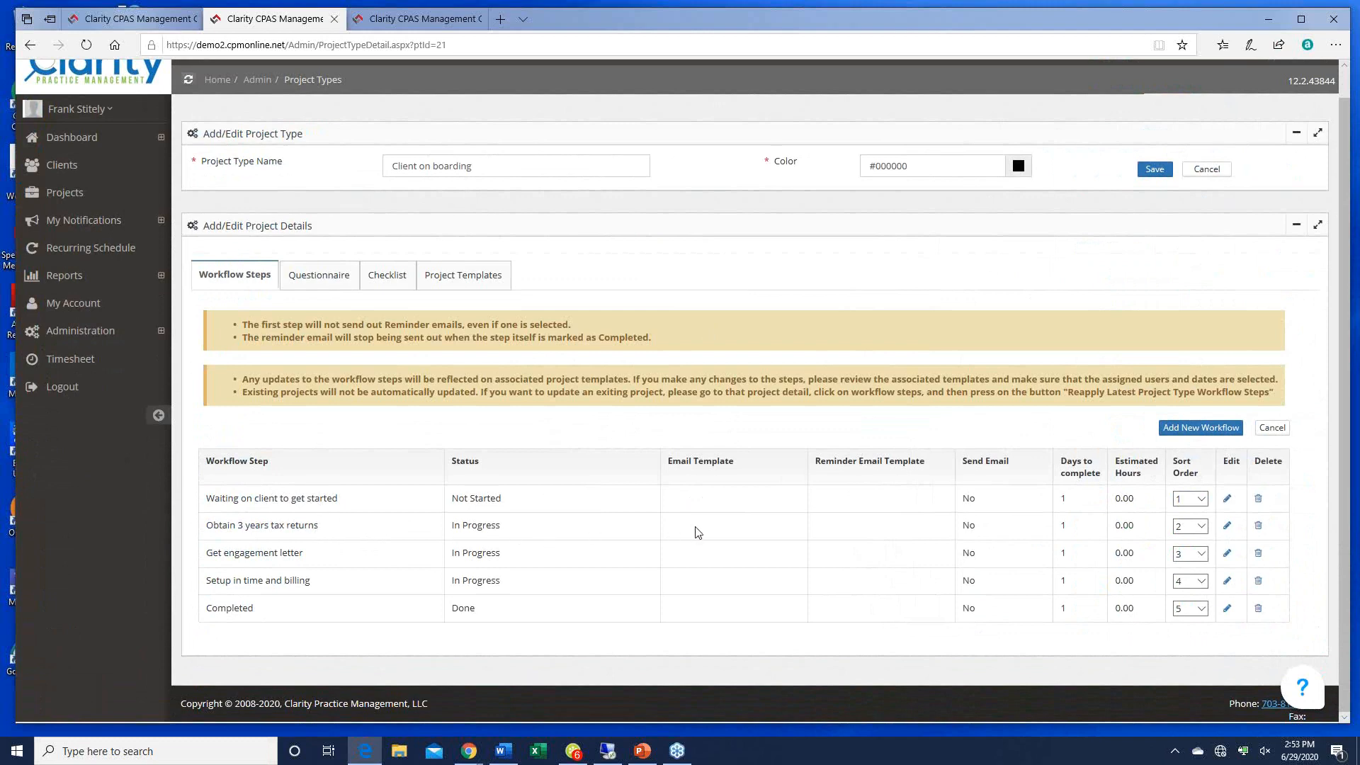
pyautogui.click(1226, 526)
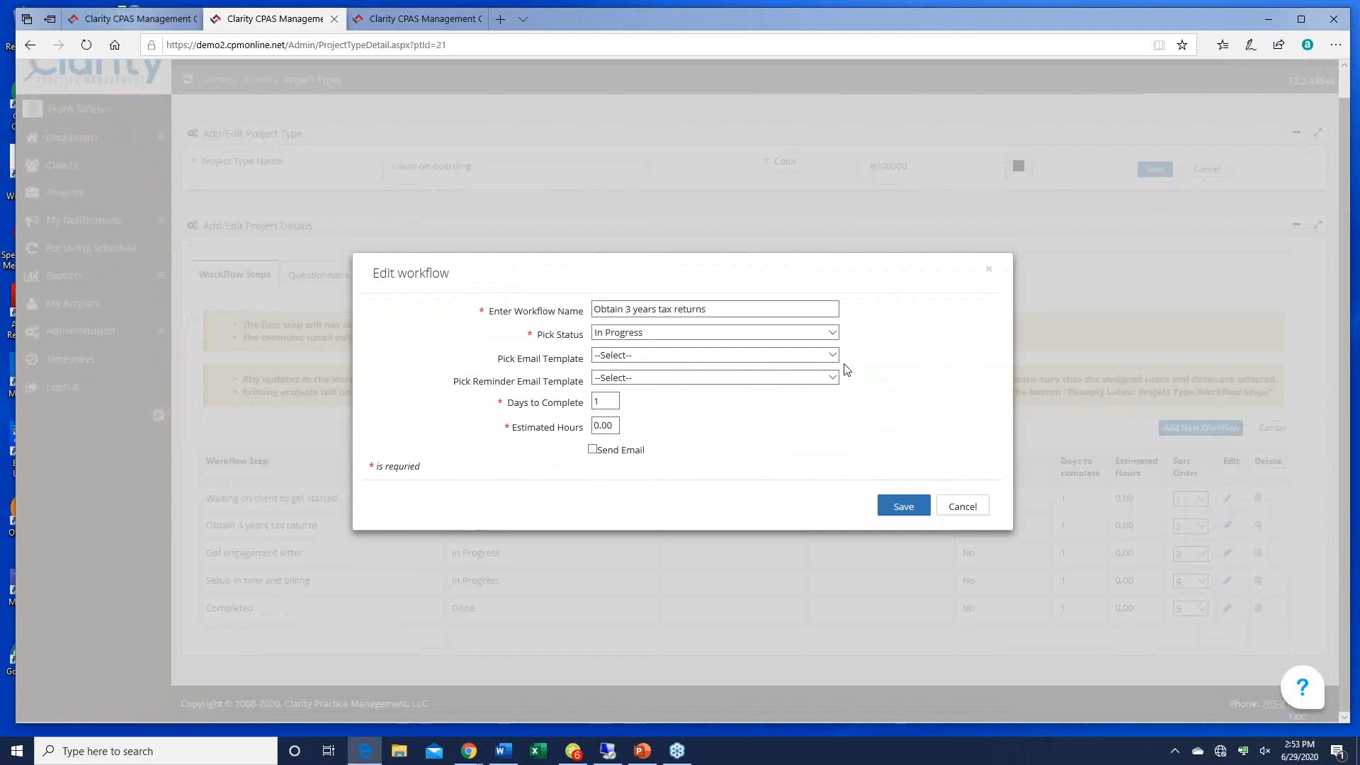
# Step: Use the 'PLease send me your tax returns' template, no reminder, Send Email ticked, and save
pyautogui.click(833, 355)
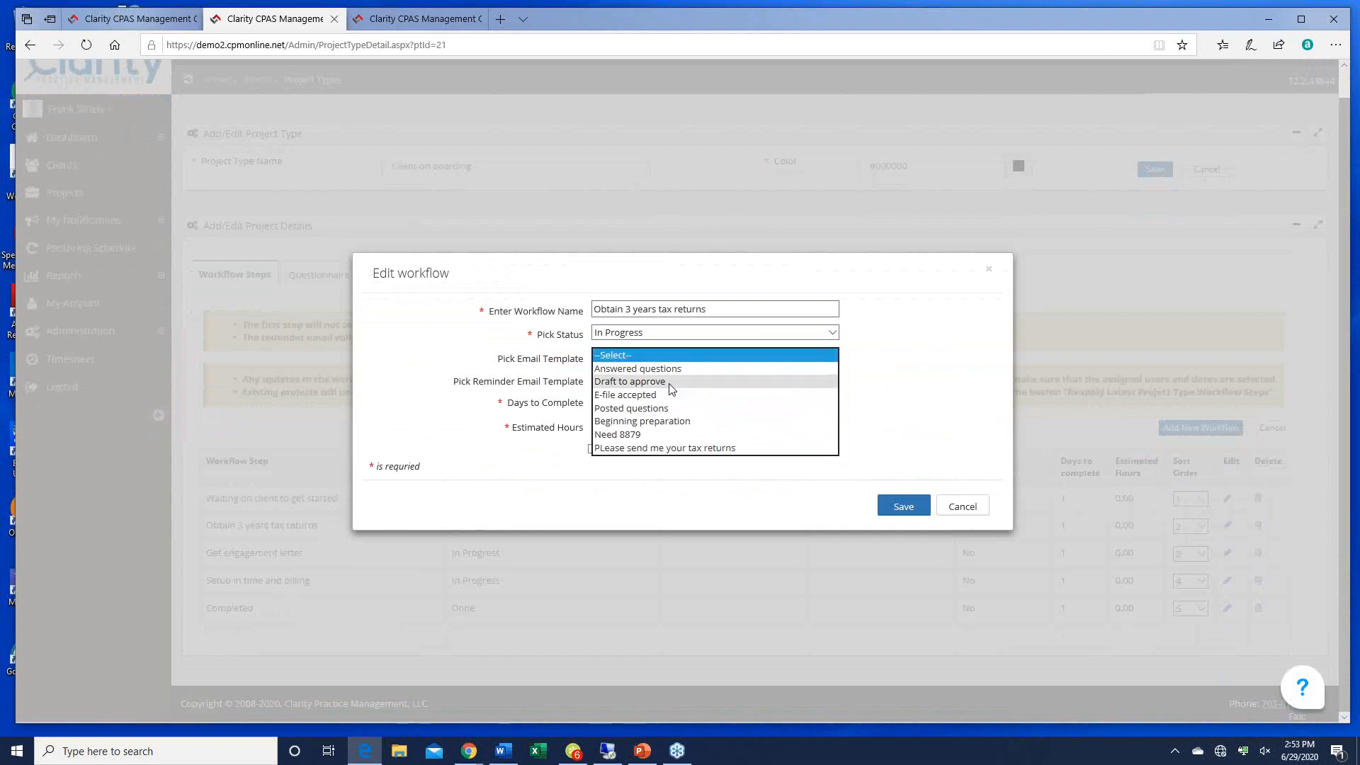
pyautogui.click(663, 448)
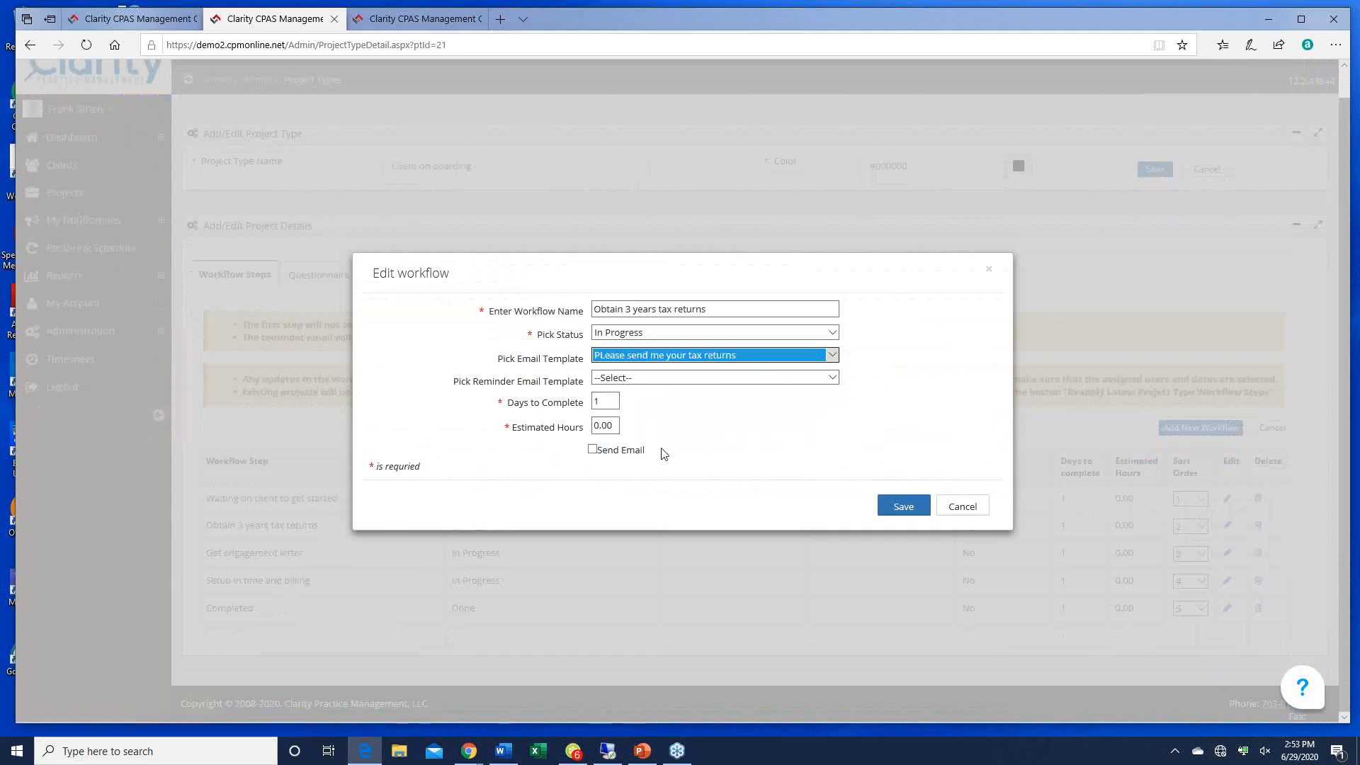
pyautogui.click(835, 382)
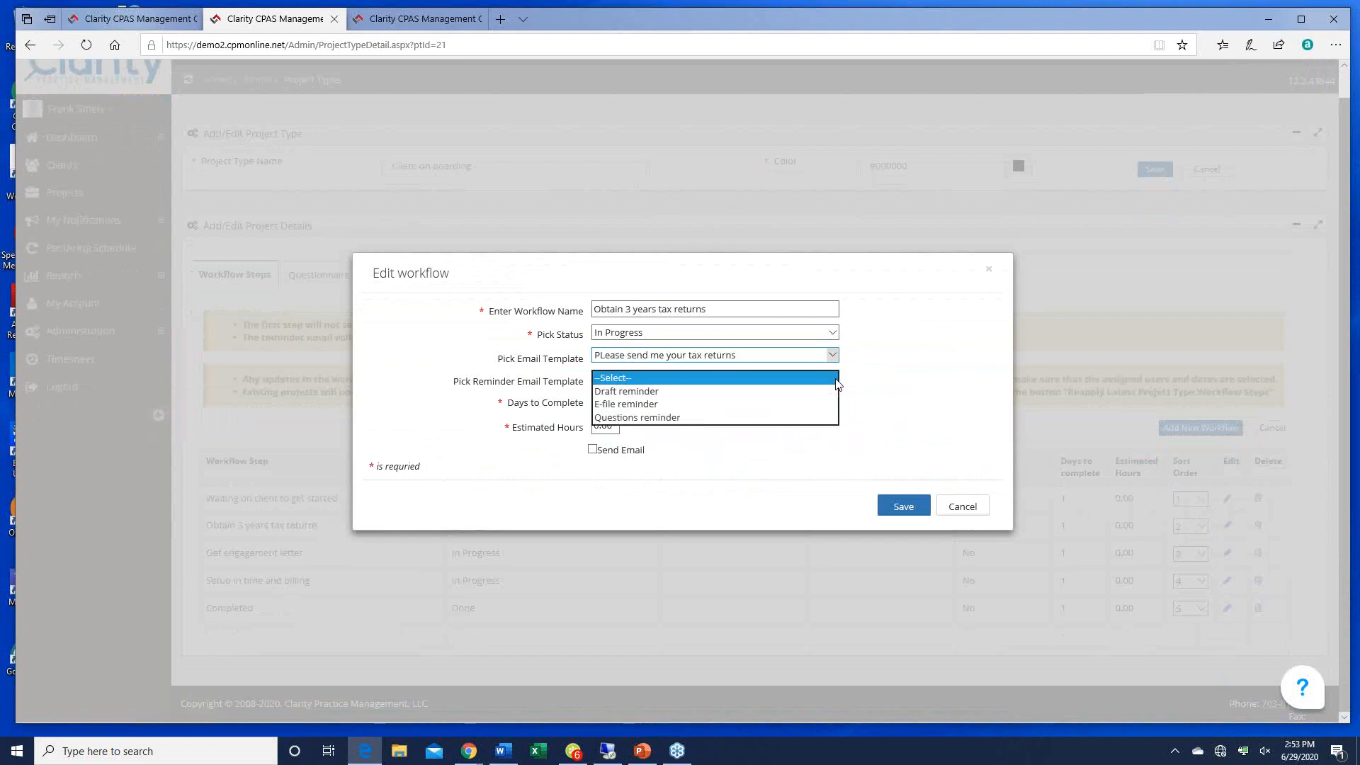
pyautogui.click(897, 383)
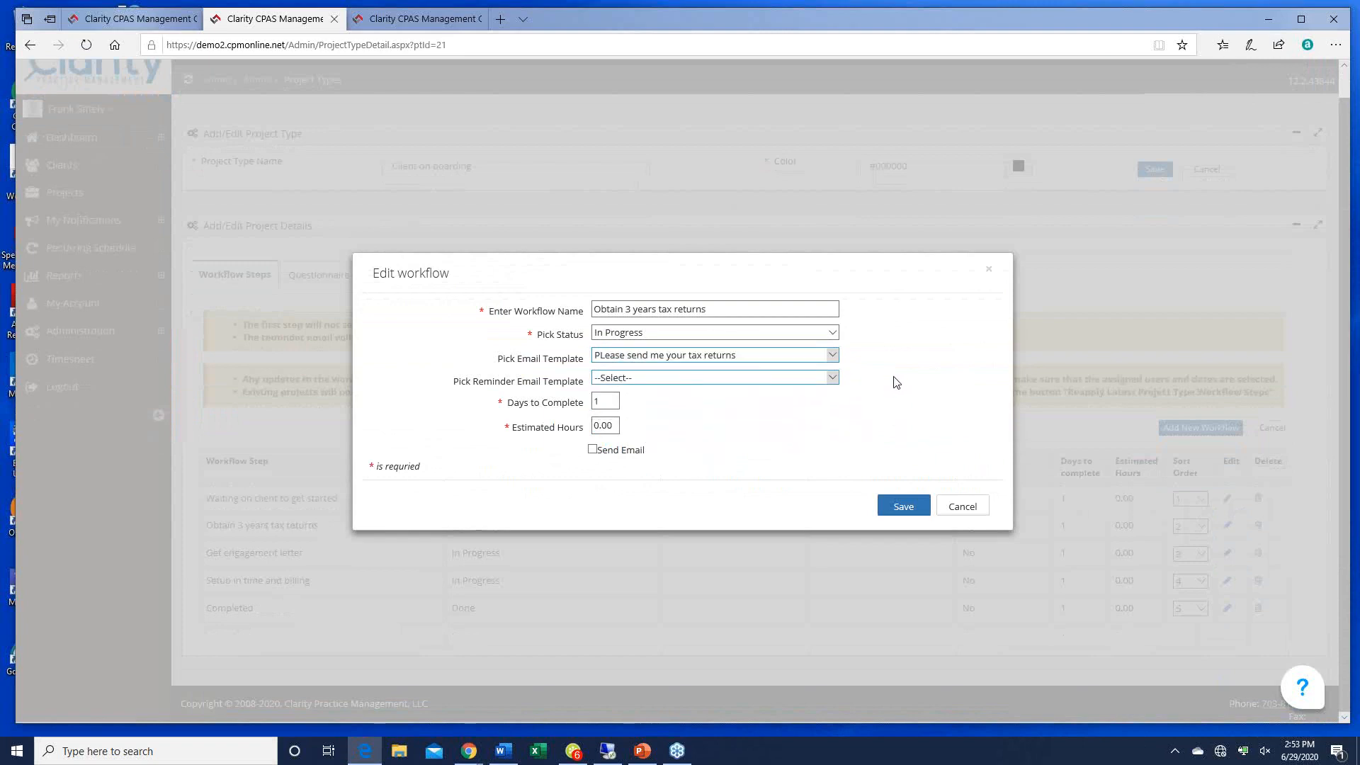
pyautogui.click(592, 449)
pyautogui.click(899, 506)
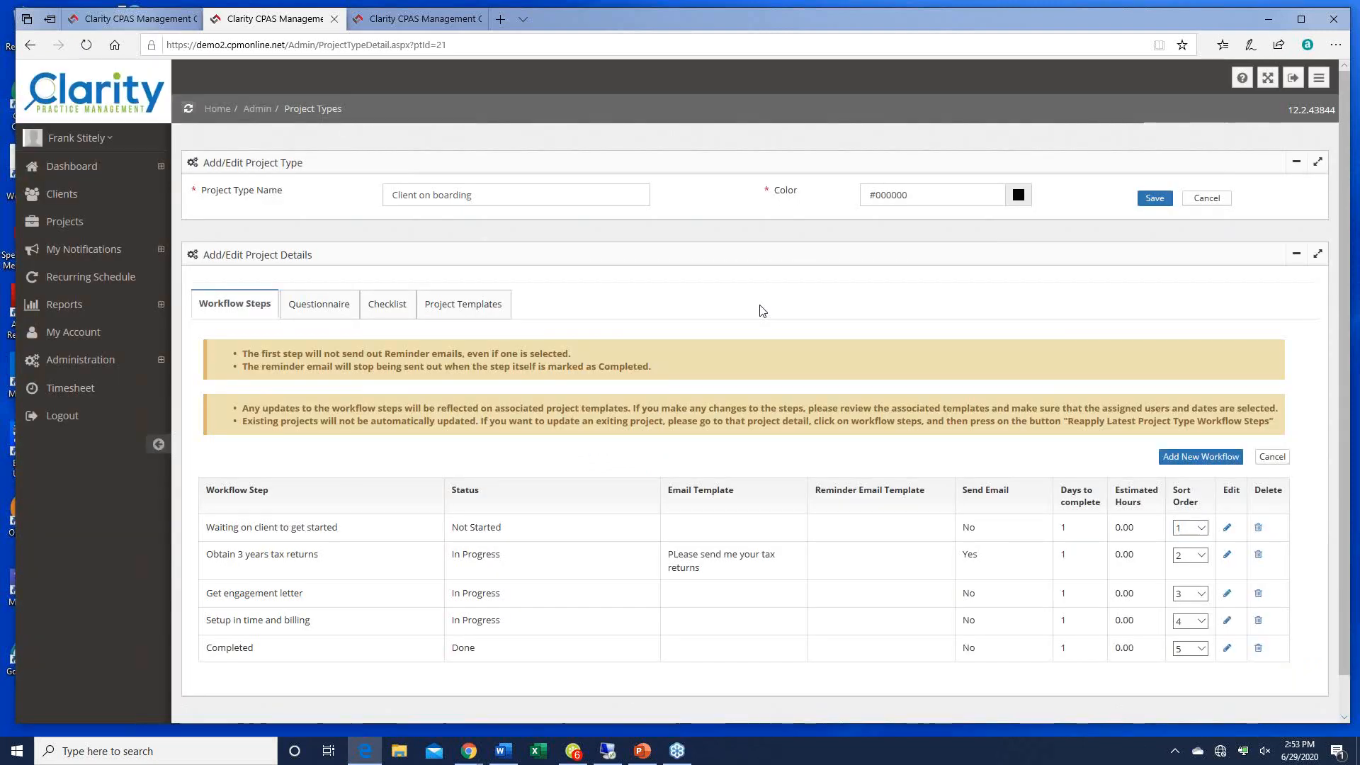
# Step: From the tax-return project tab, view the client's project templates, cancel, and close the tab
pyautogui.scroll(-1, 762, 310)
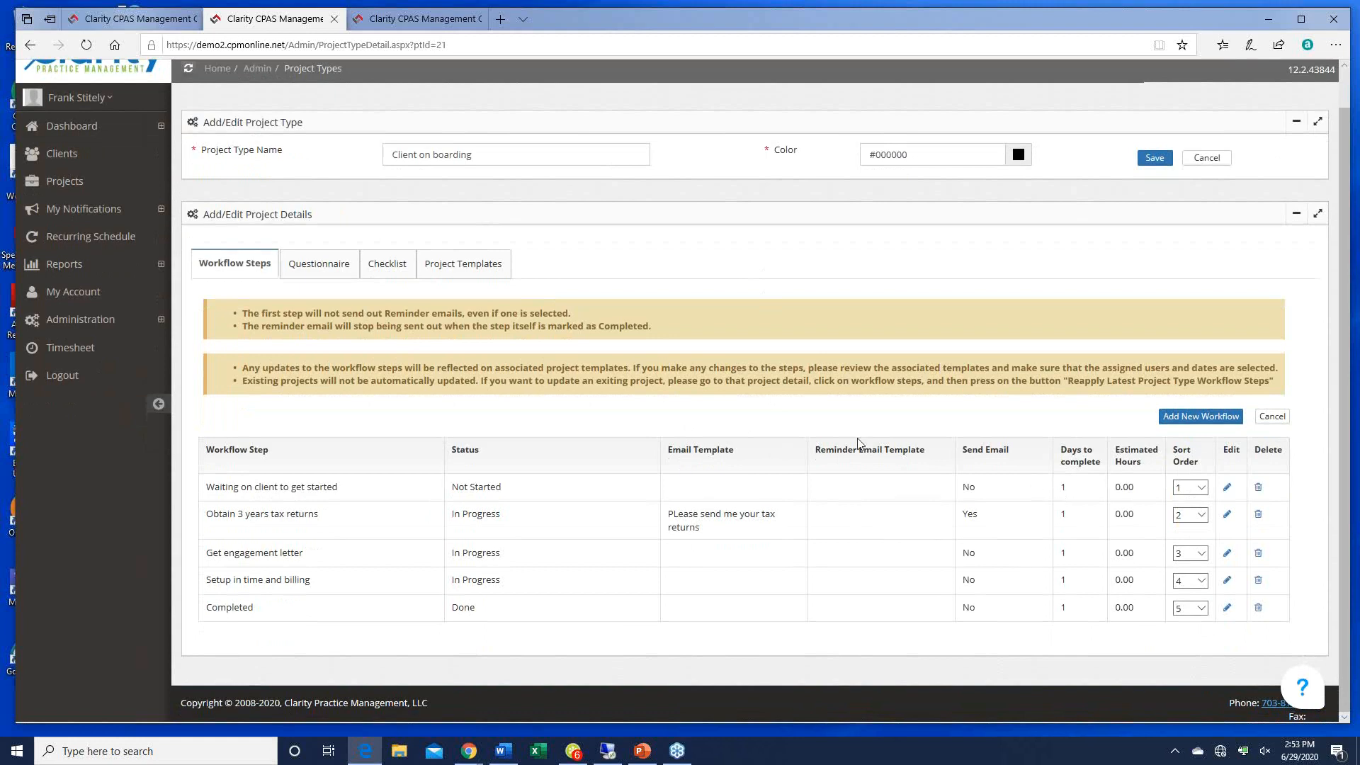
pyautogui.click(393, 21)
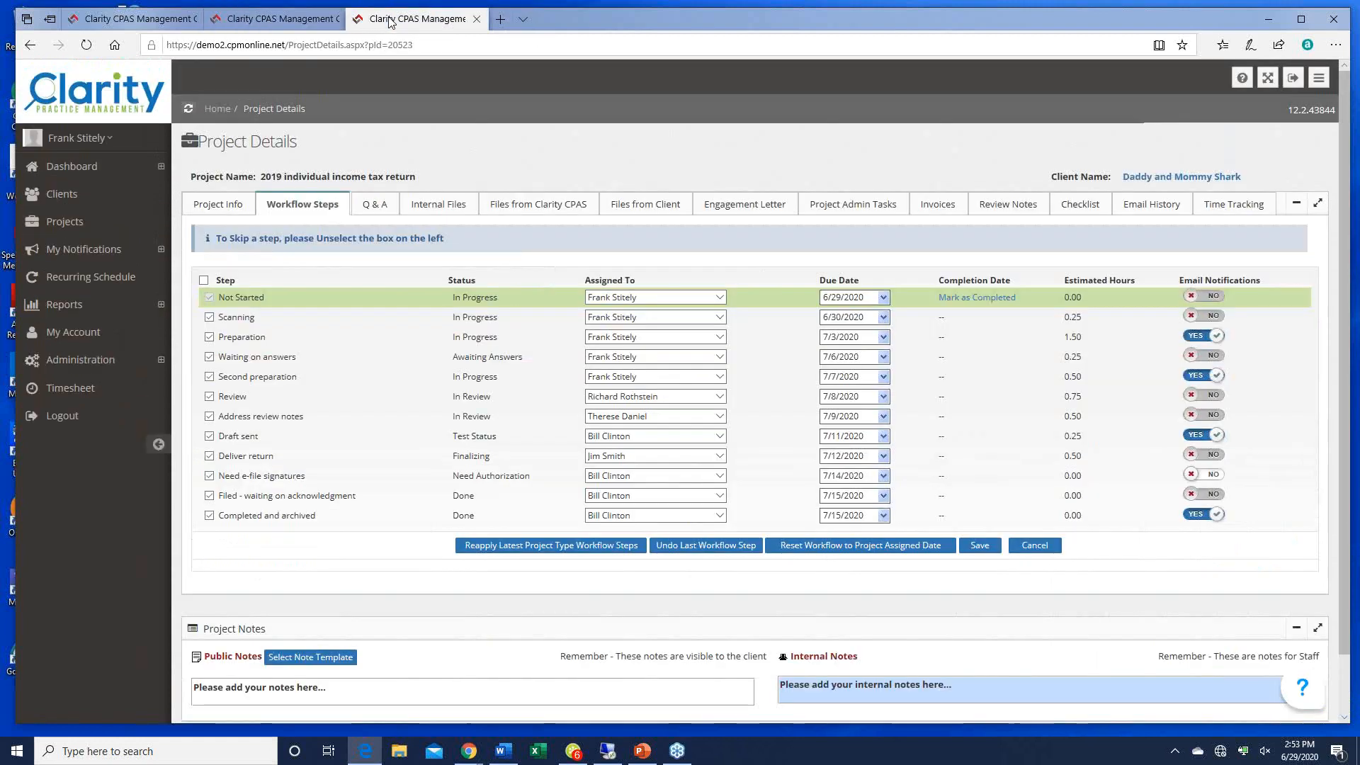
pyautogui.click(1165, 177)
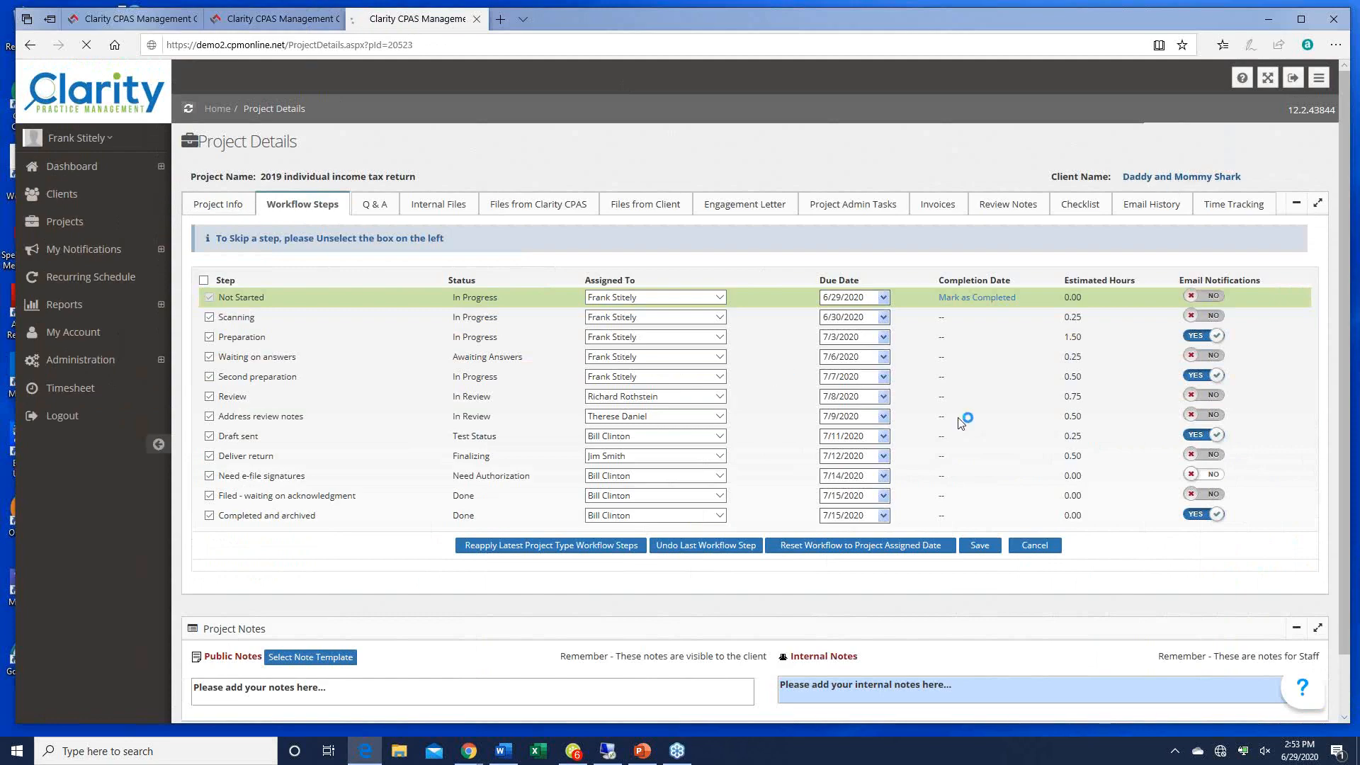
pyautogui.scroll(-5, 956, 418)
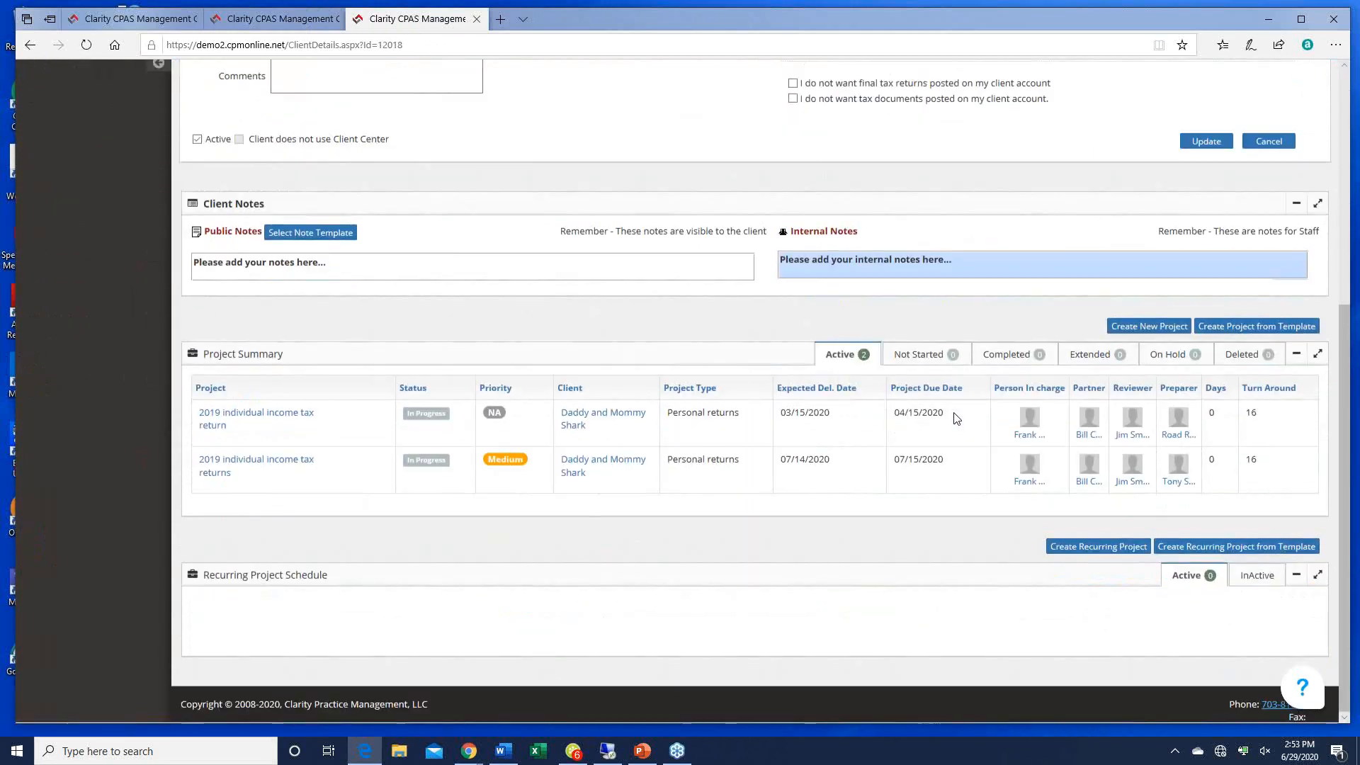
pyautogui.scroll(3, 956, 418)
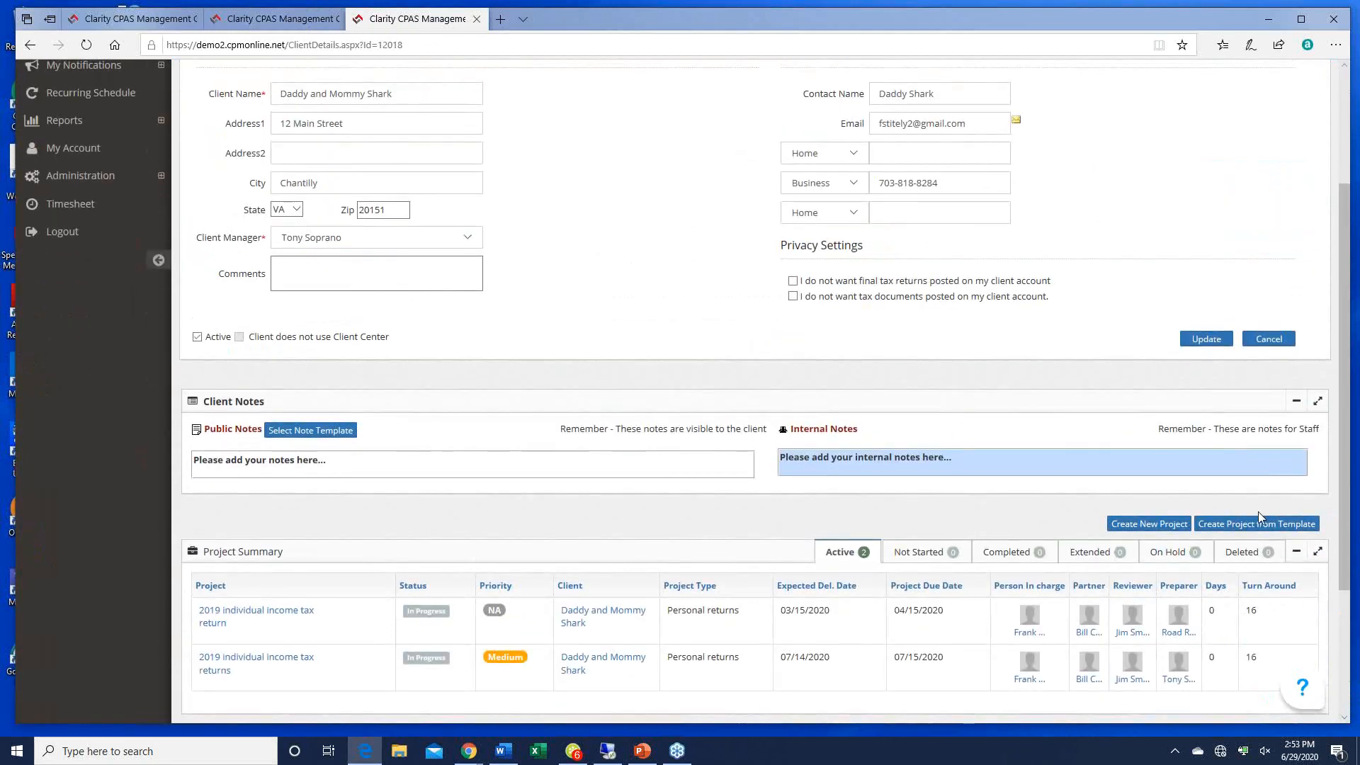
pyautogui.click(1253, 524)
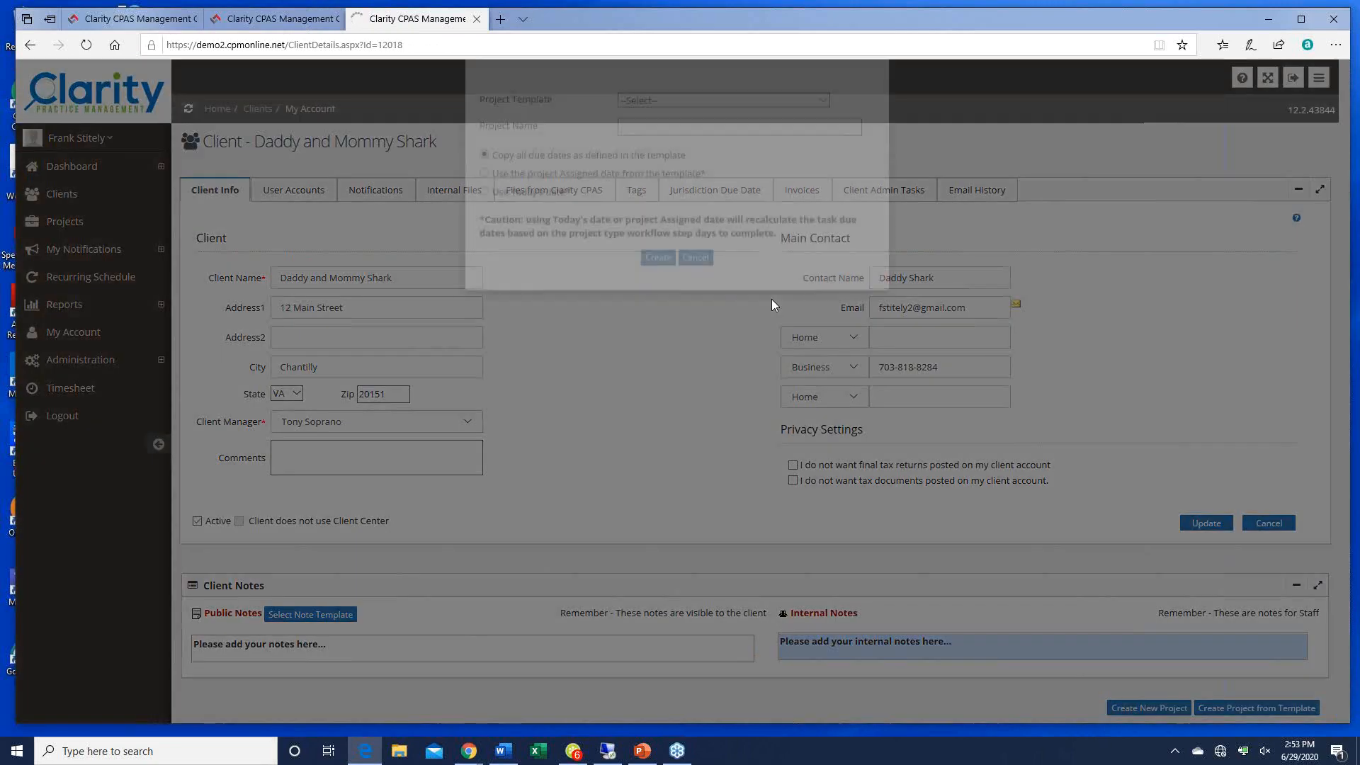
pyautogui.click(821, 155)
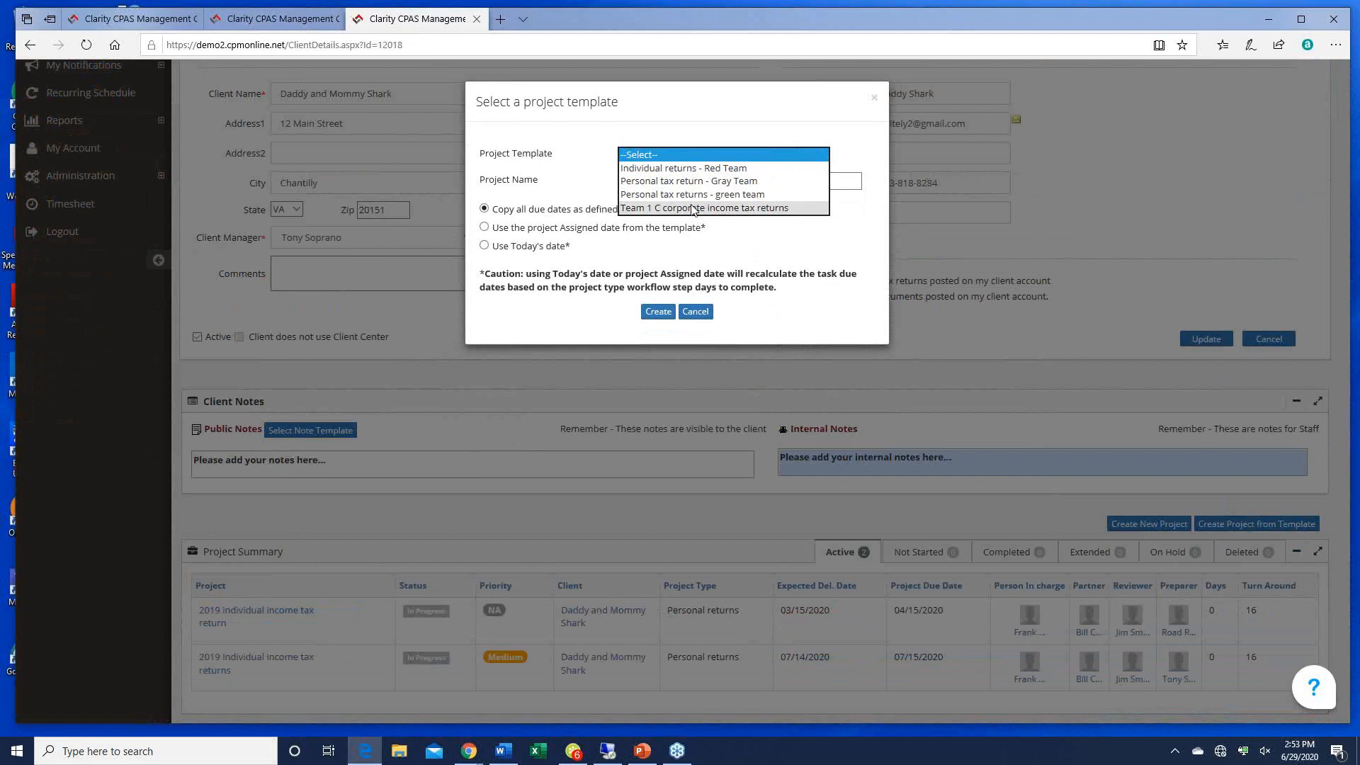
pyautogui.click(695, 312)
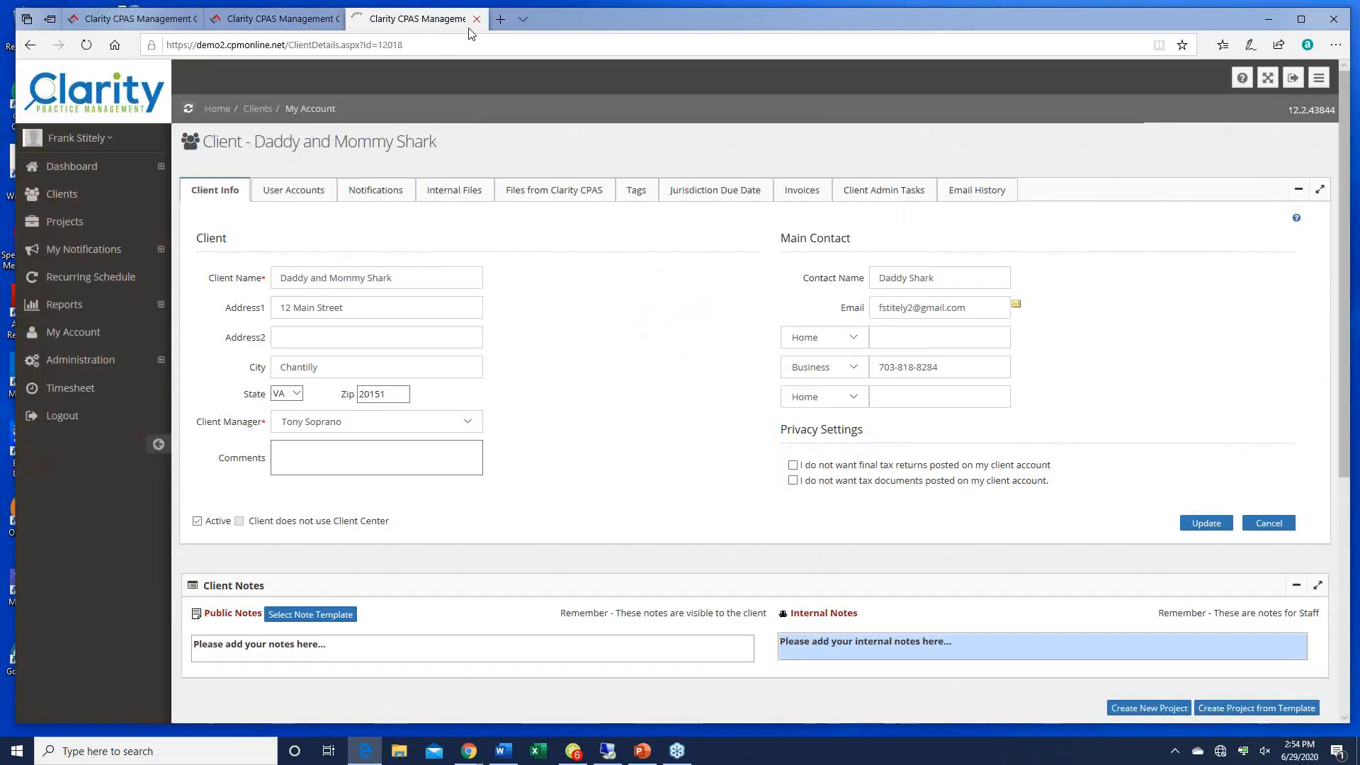
pyautogui.click(475, 20)
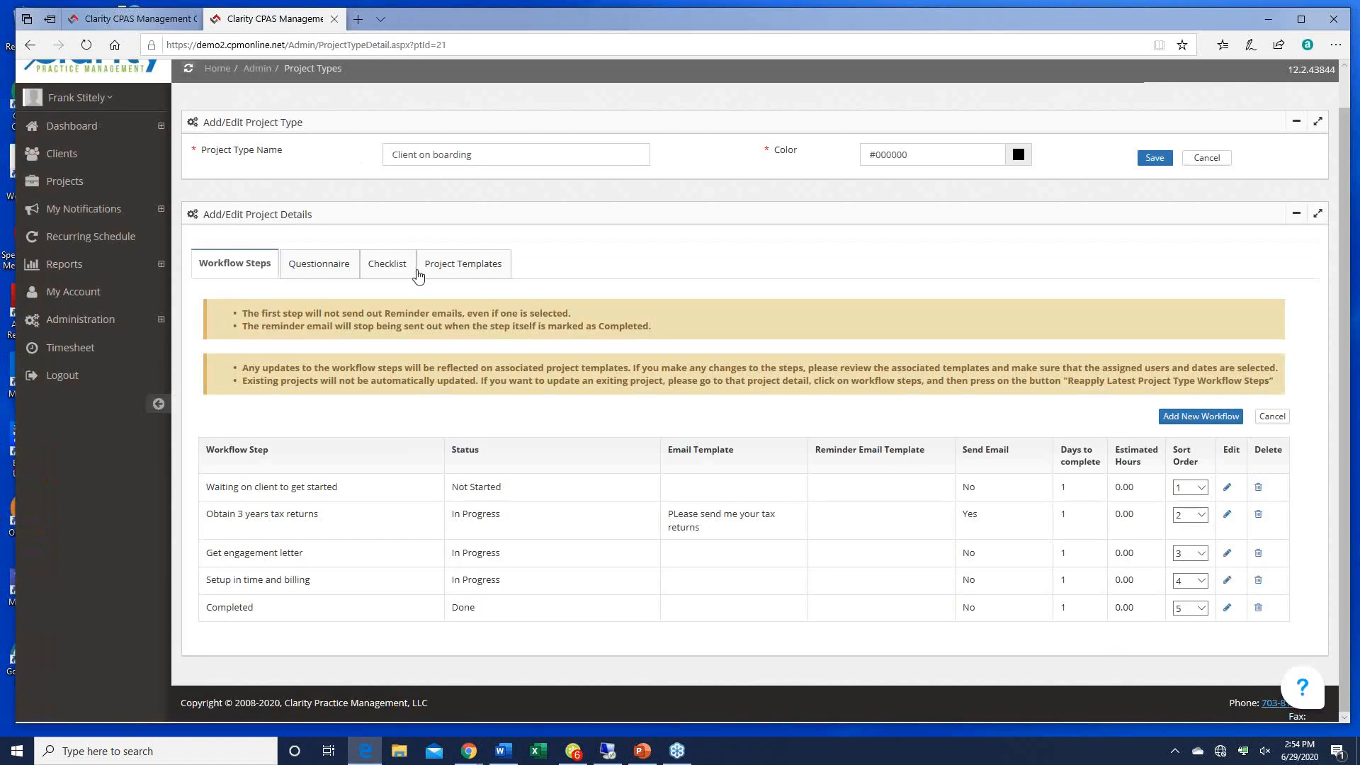
# Step: Set the Bill's clinet onboarding template's filing method to None, update it, and return to client search
pyautogui.click(460, 266)
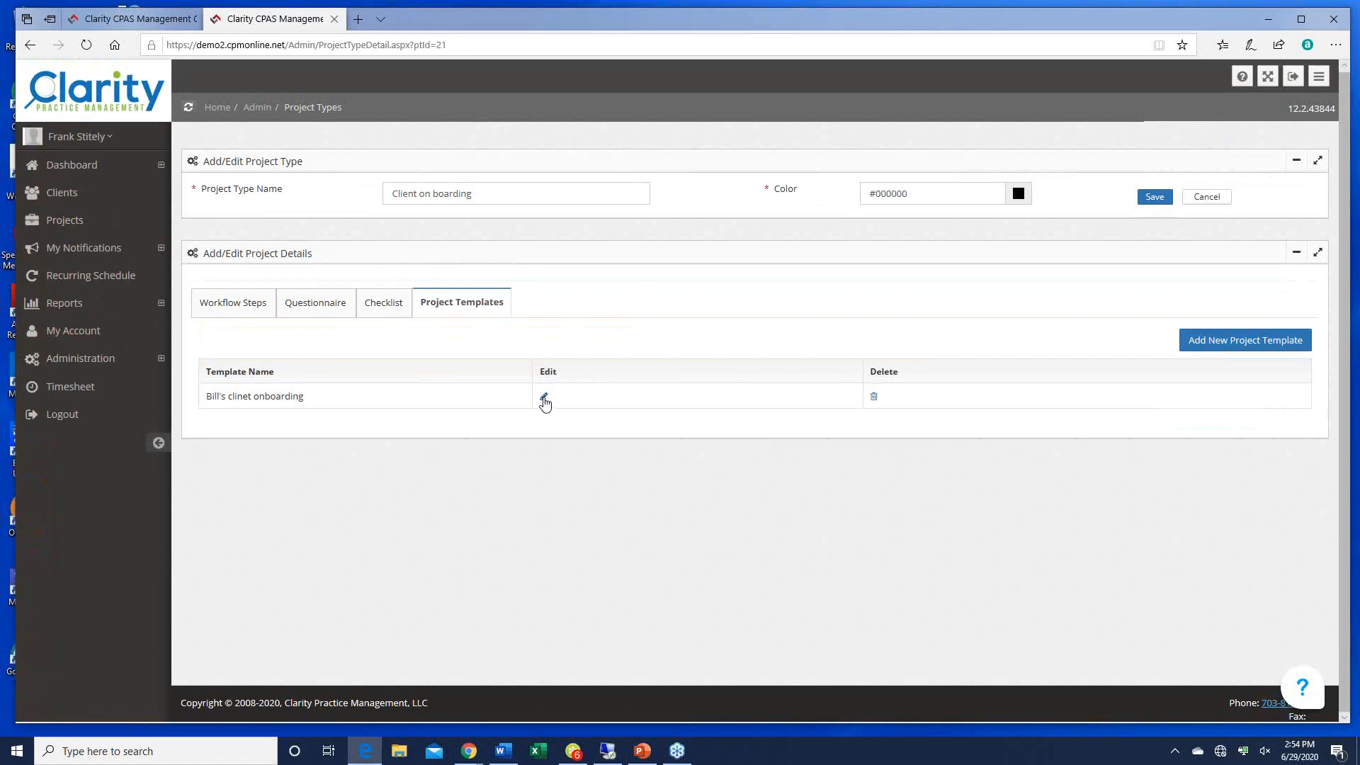
pyautogui.click(543, 396)
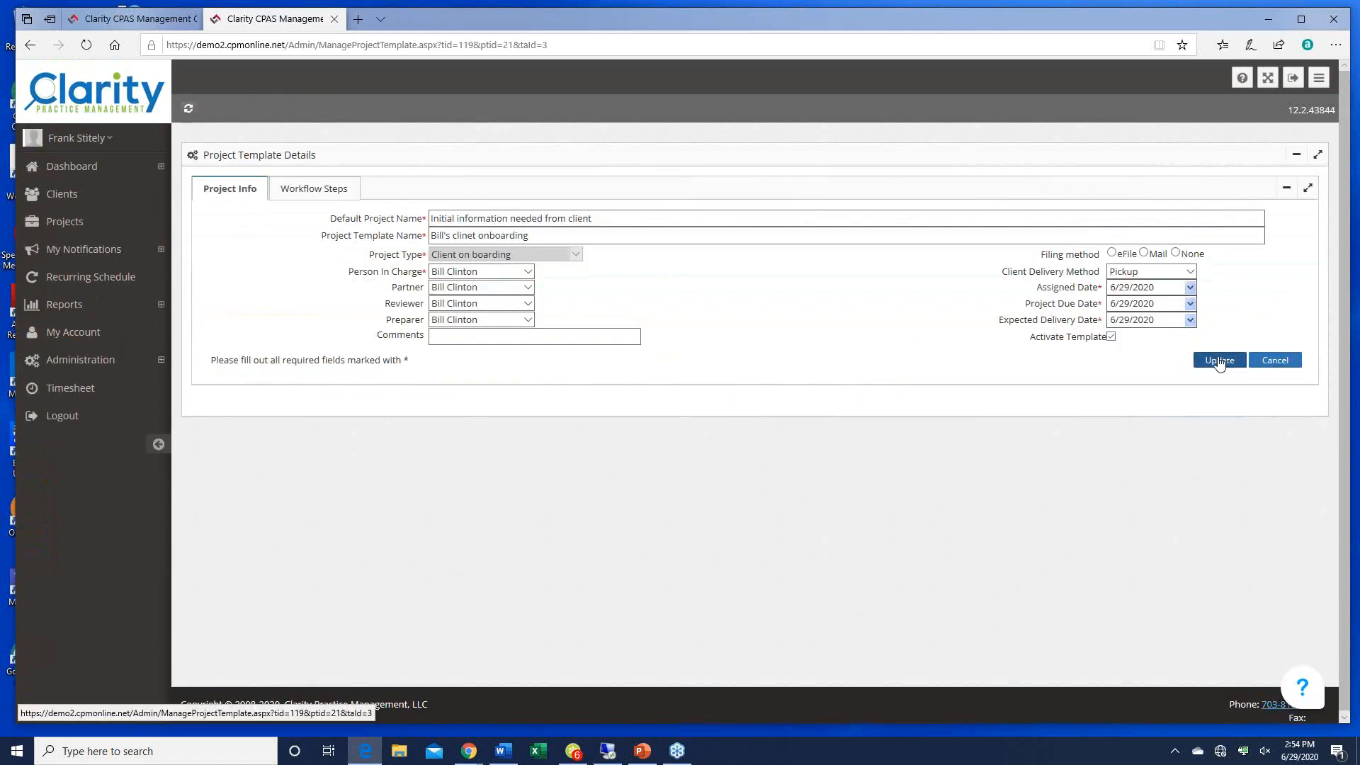
pyautogui.click(1186, 255)
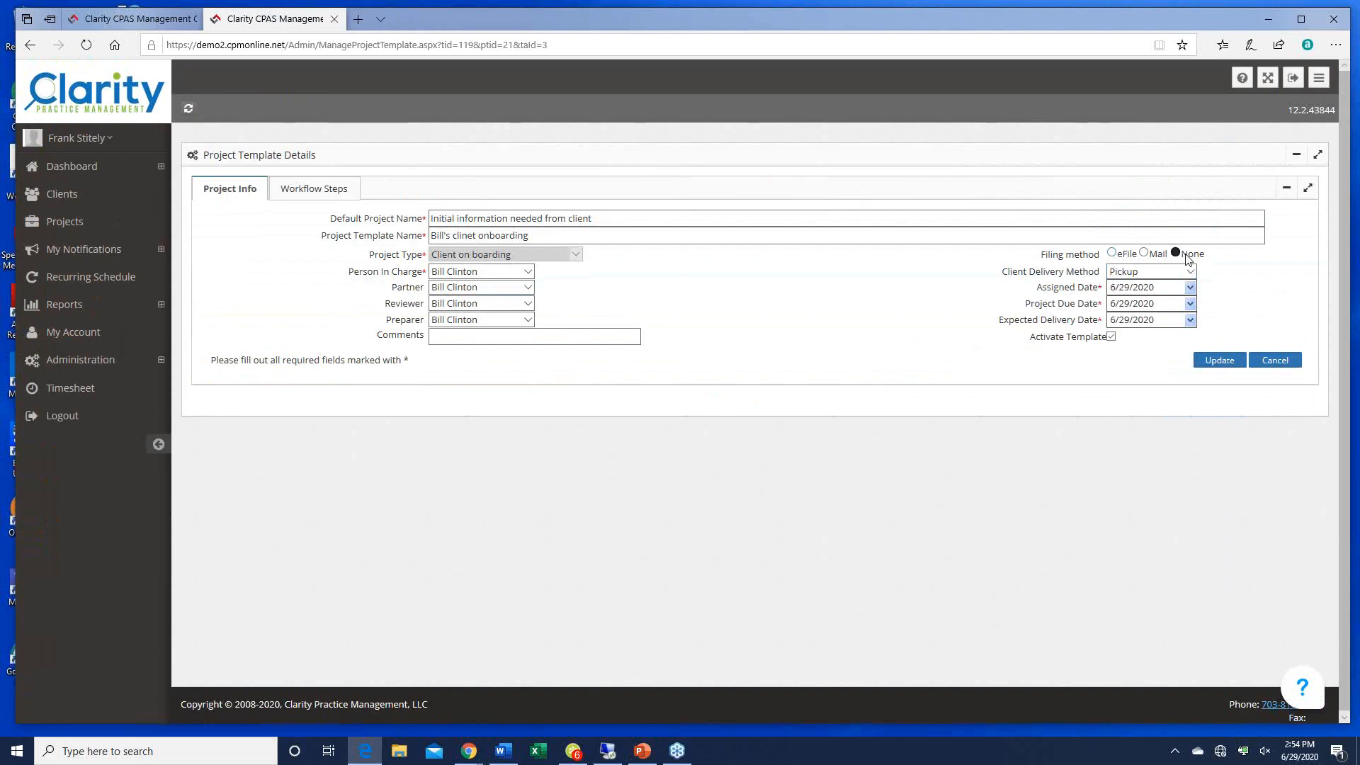
pyautogui.click(1218, 366)
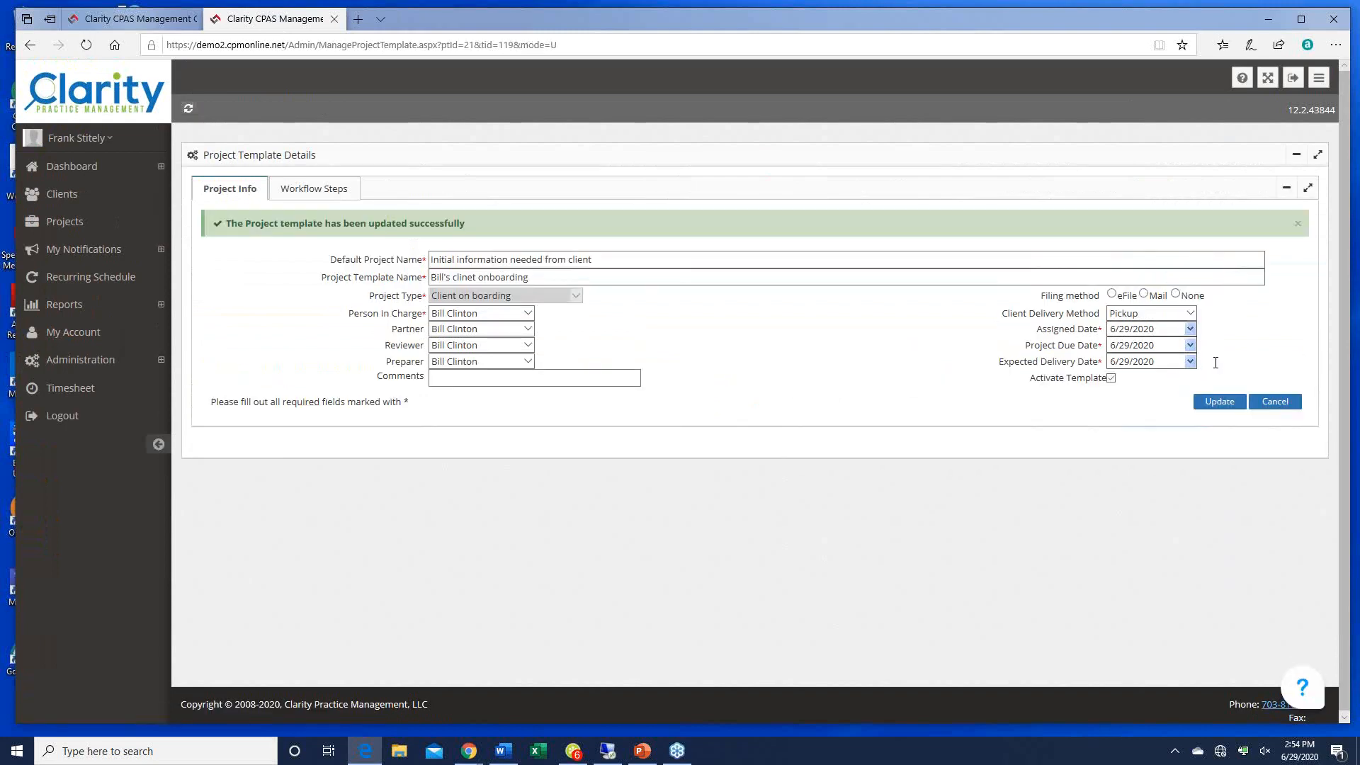
pyautogui.click(128, 19)
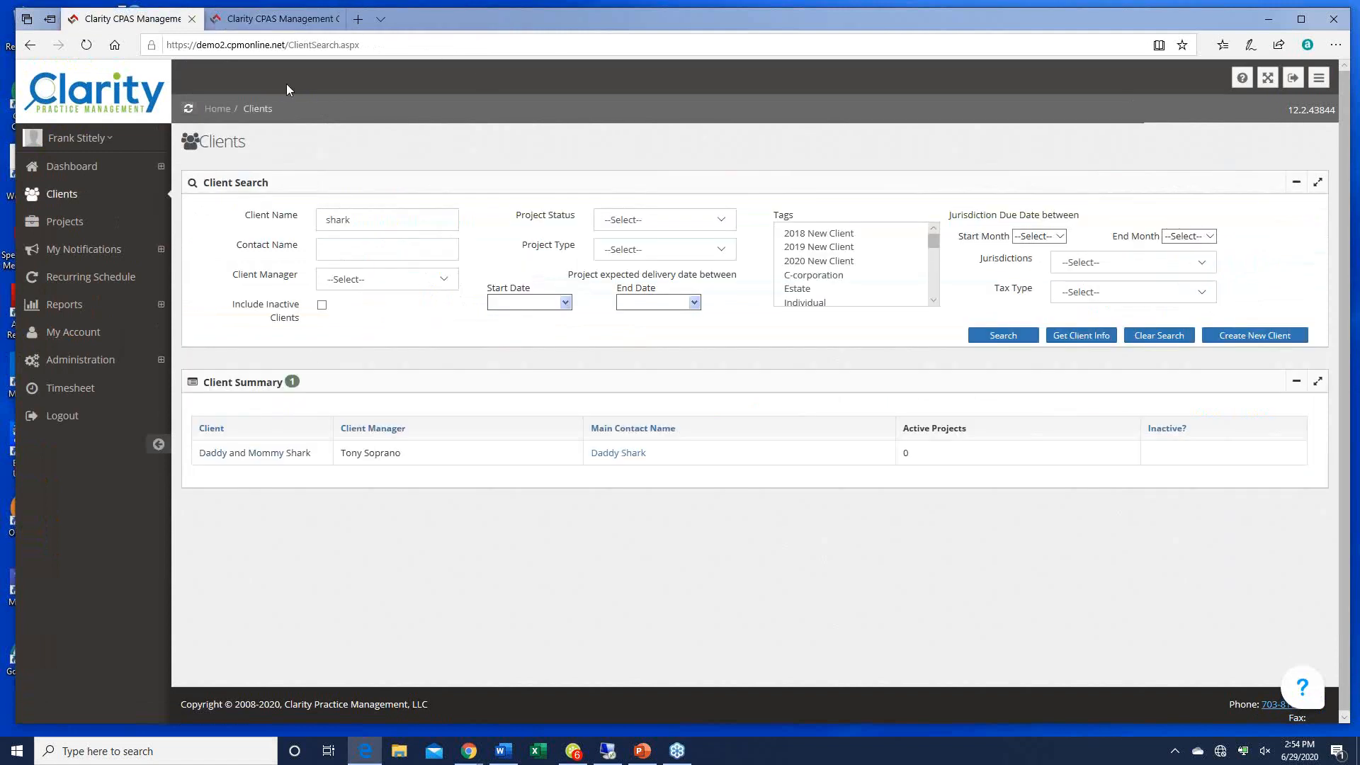
# Step: Create a project from the Team 1 C corporate income tax returns template dated today, then close its tab
pyautogui.rightClick(260, 459)
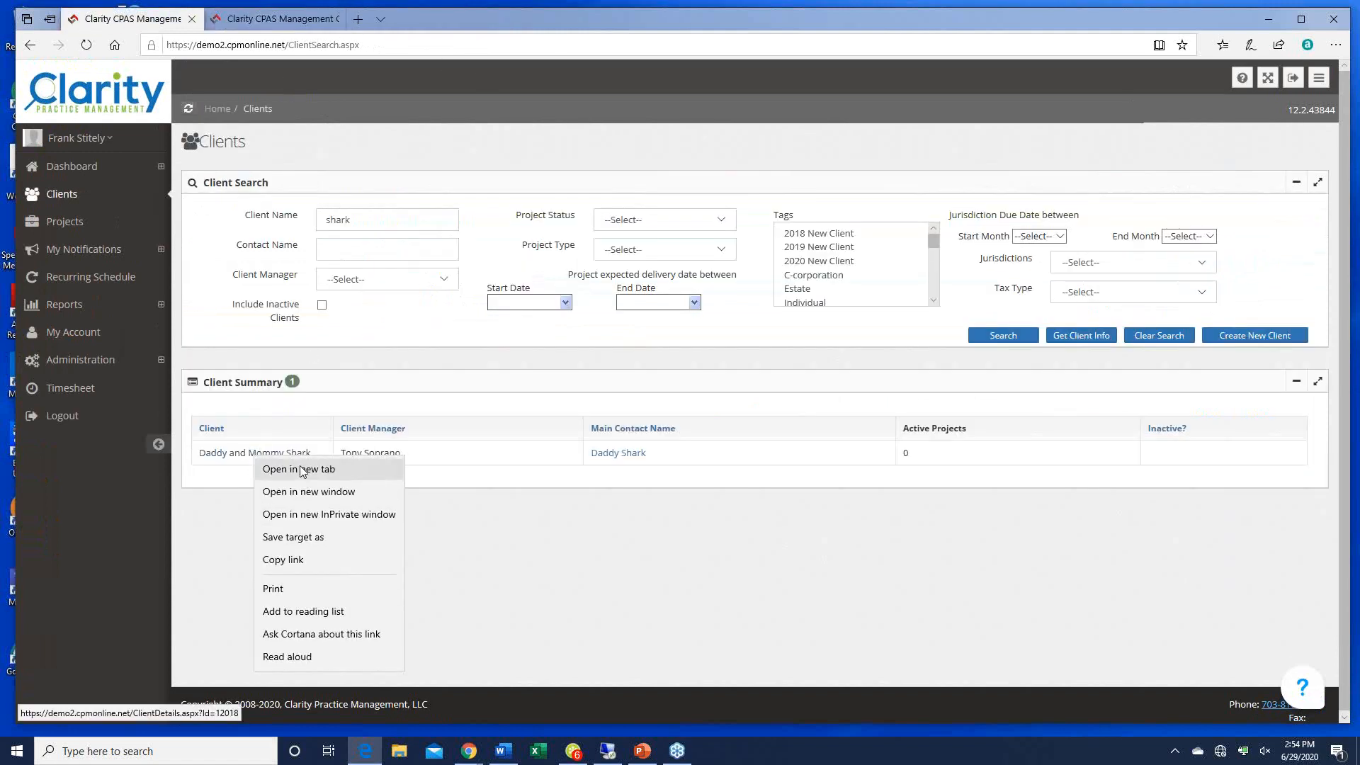
pyautogui.click(306, 471)
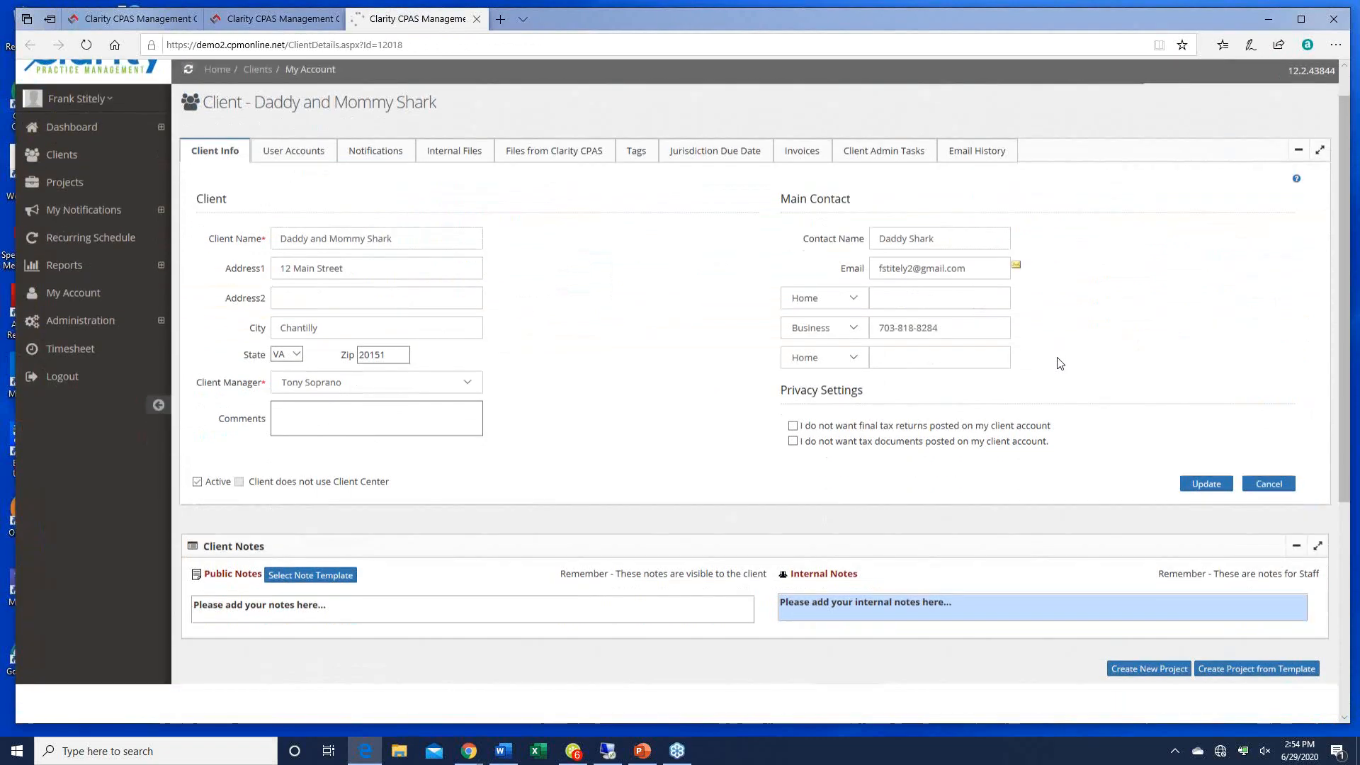
pyautogui.scroll(-5, 1057, 354)
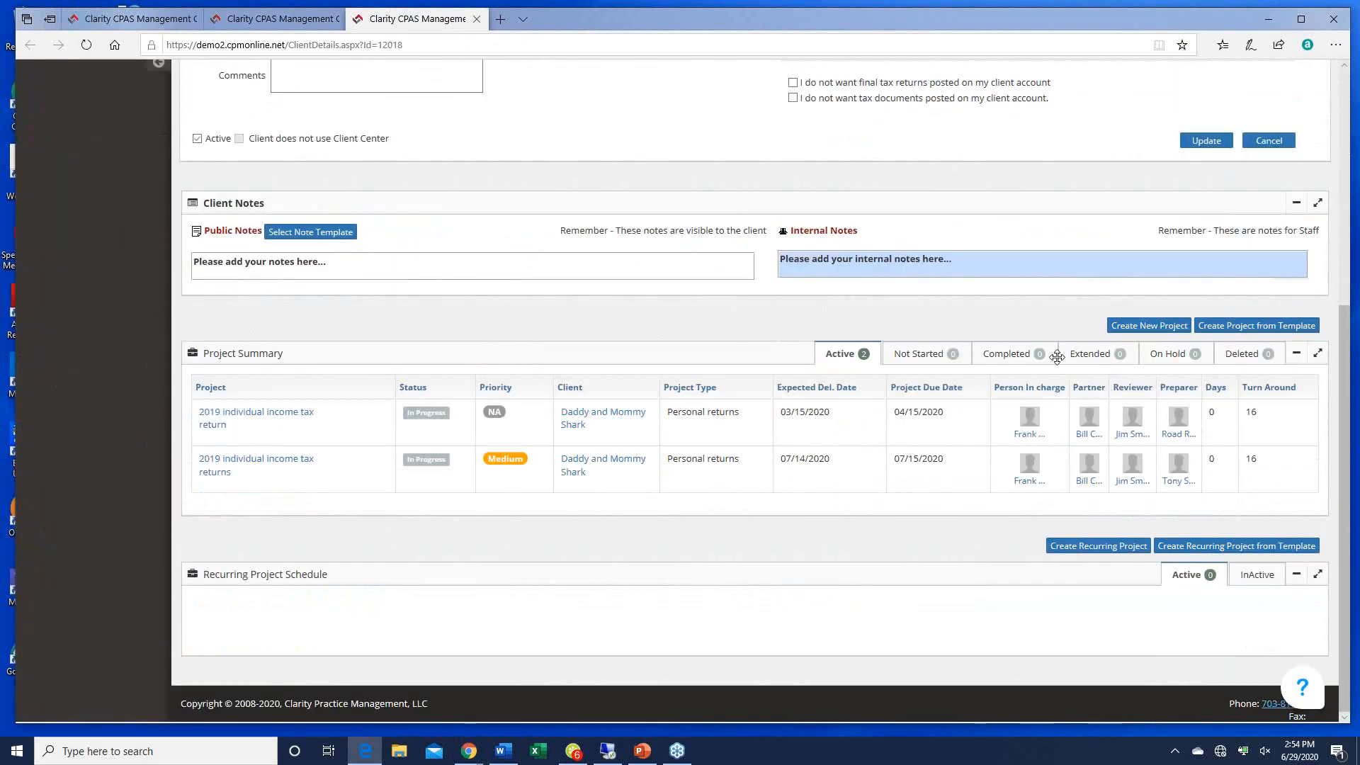
pyautogui.click(1232, 325)
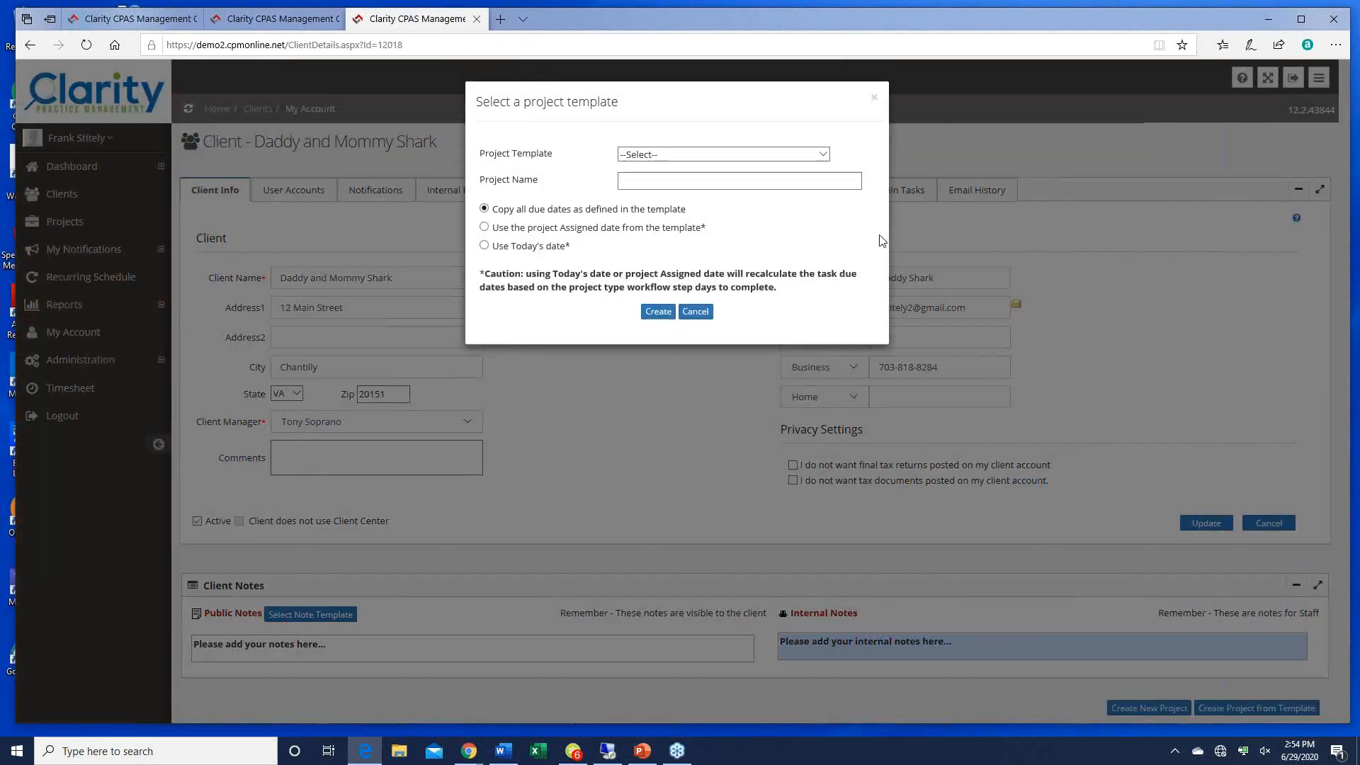
pyautogui.click(825, 155)
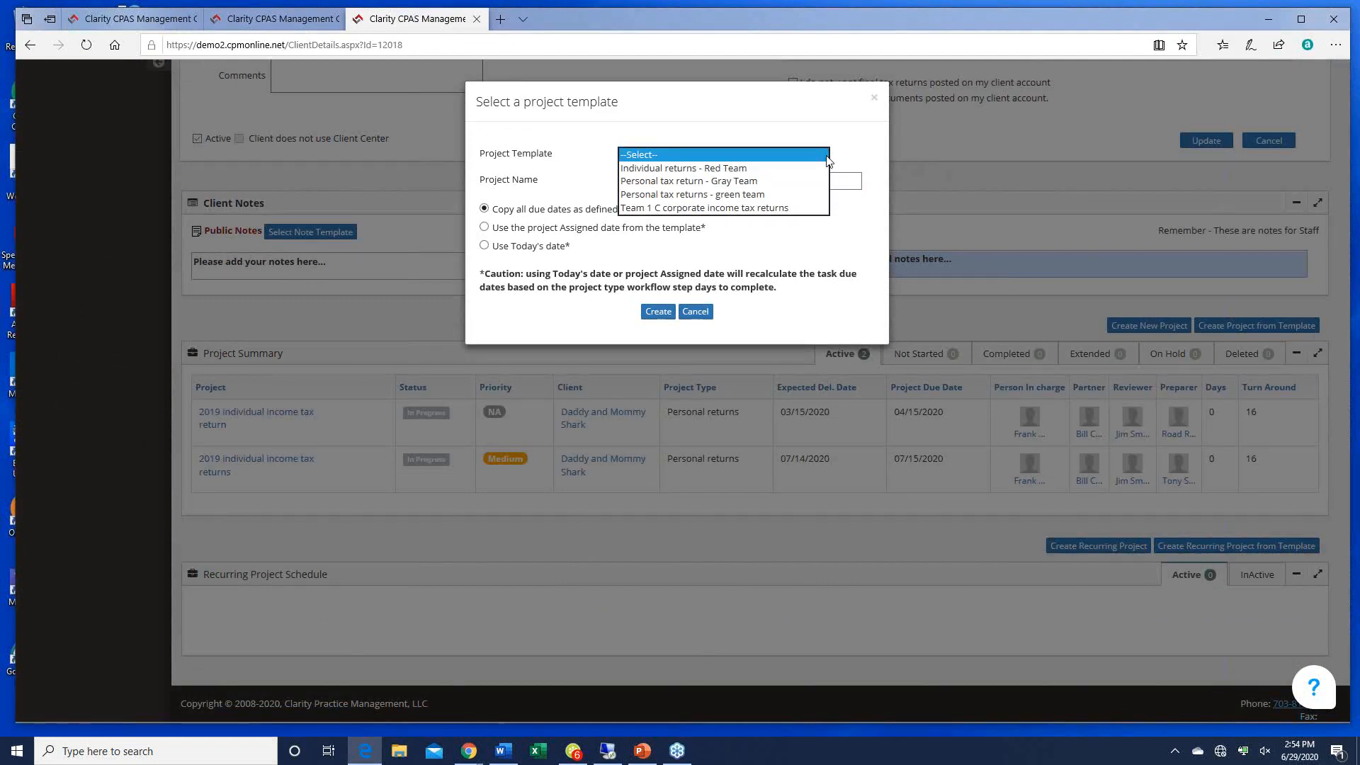
pyautogui.click(710, 208)
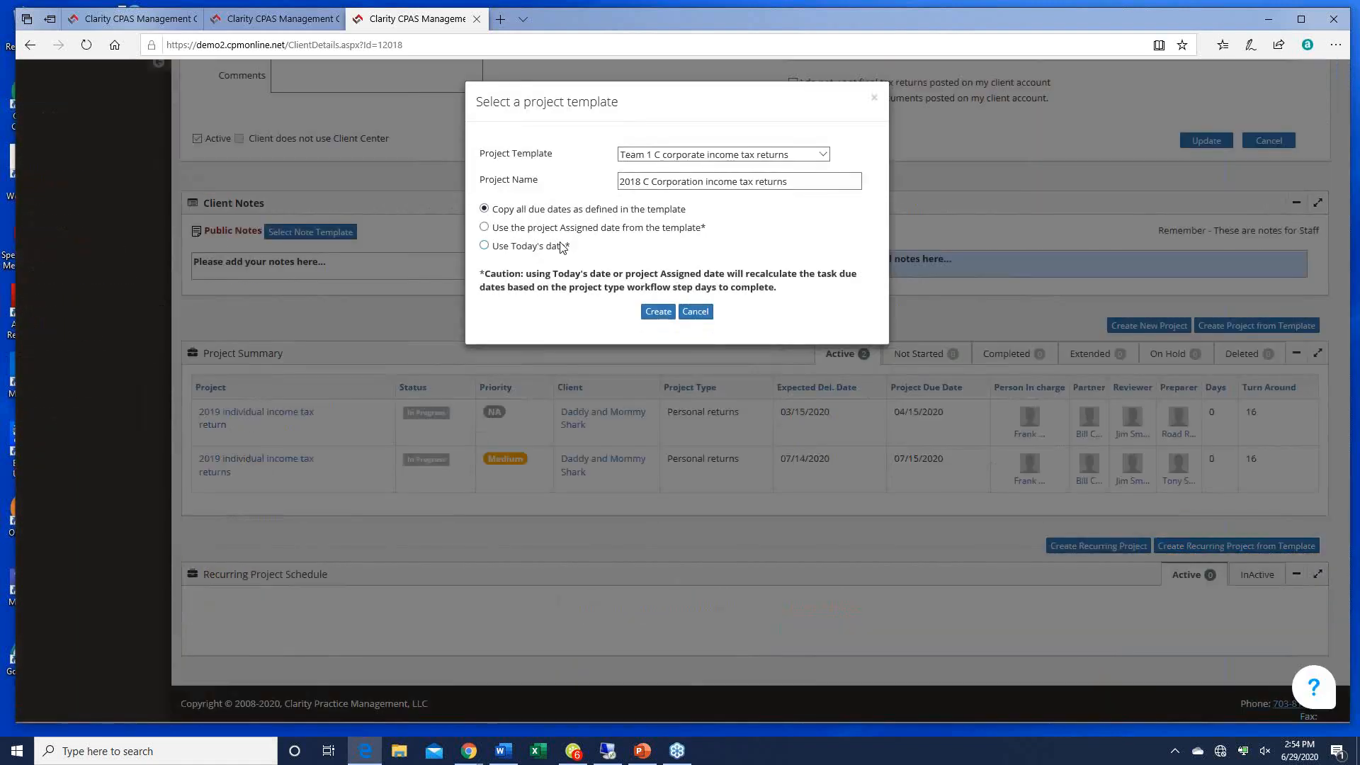
pyautogui.click(556, 246)
pyautogui.click(664, 315)
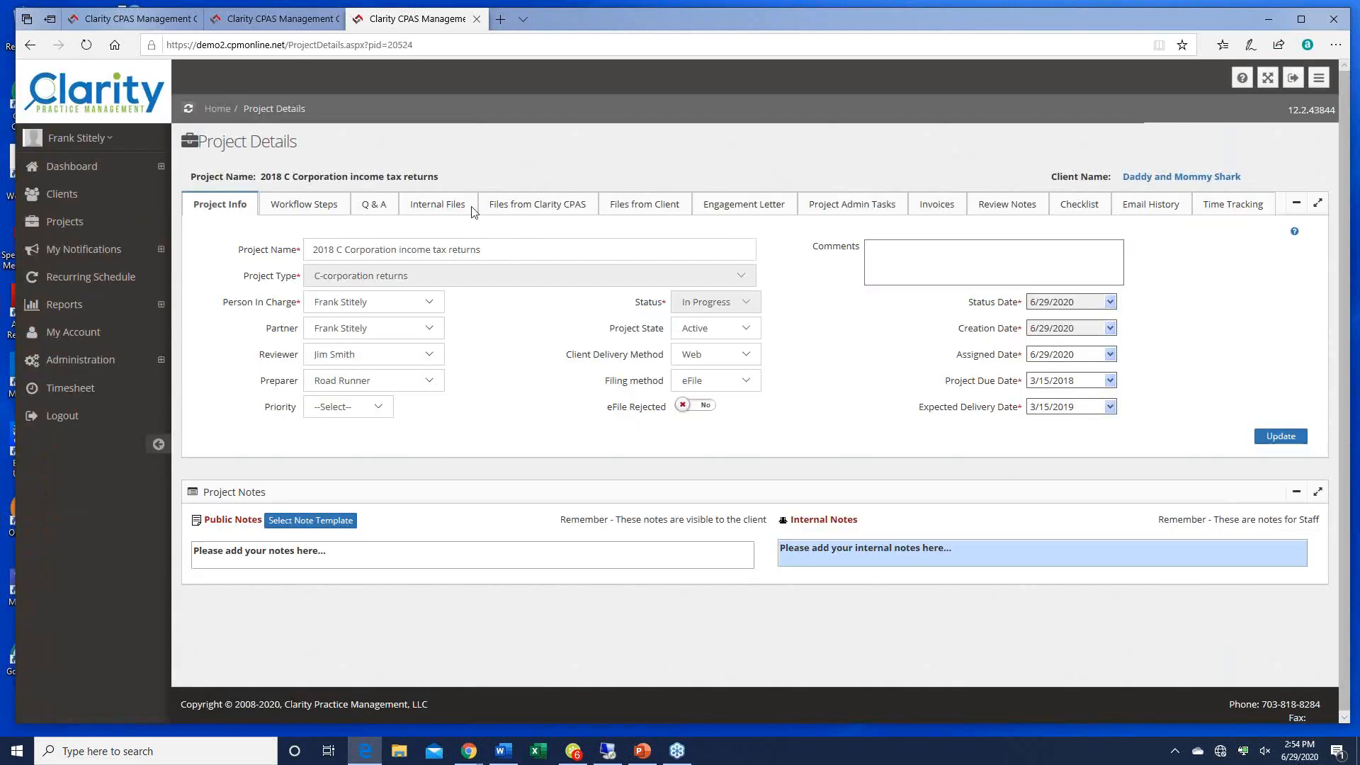
pyautogui.click(298, 215)
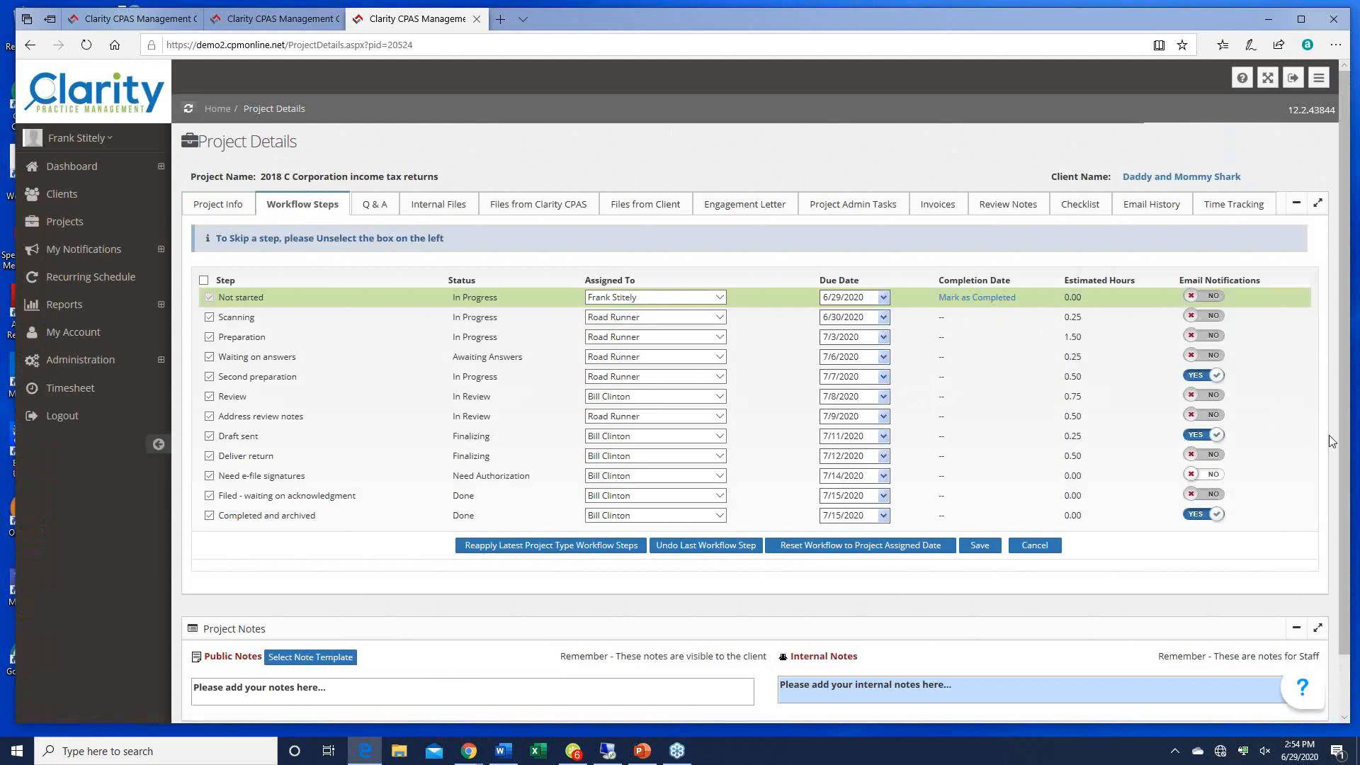
pyautogui.click(476, 20)
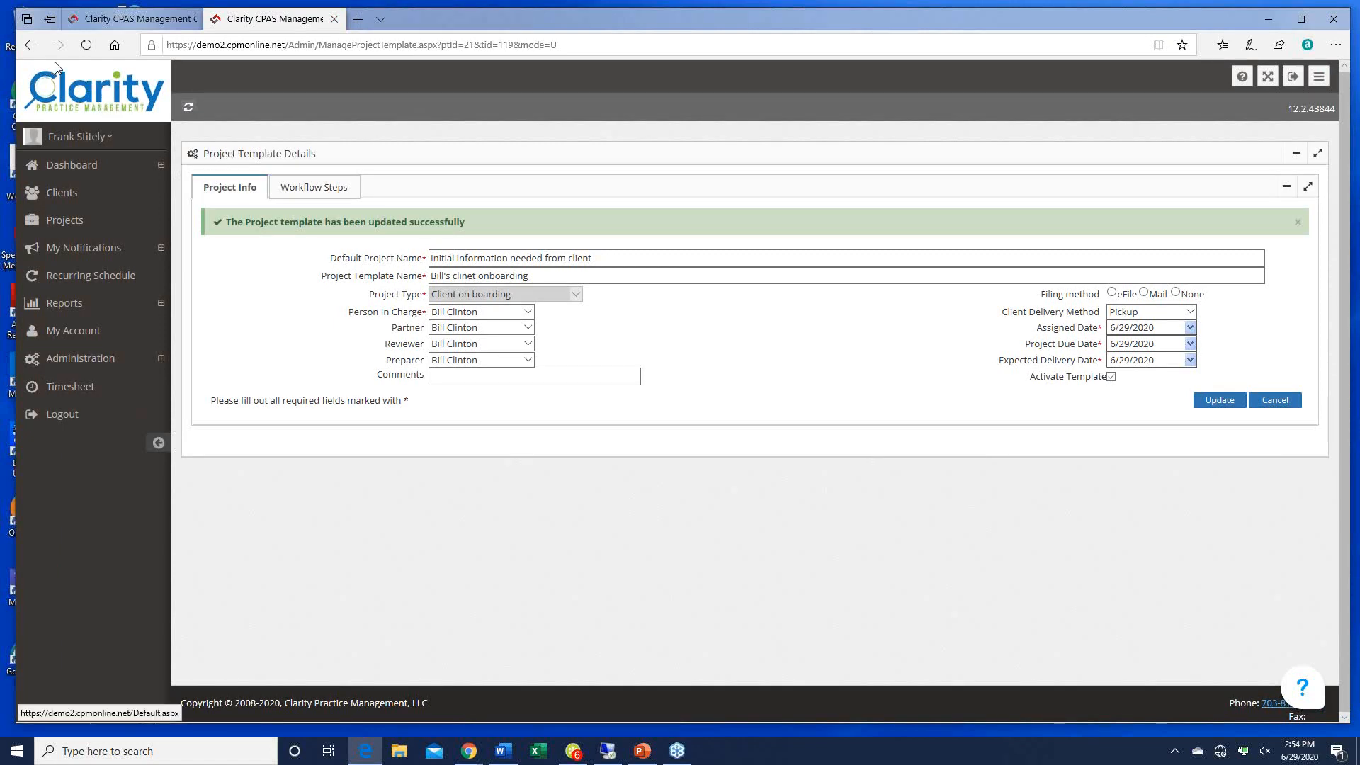
pyautogui.click(30, 45)
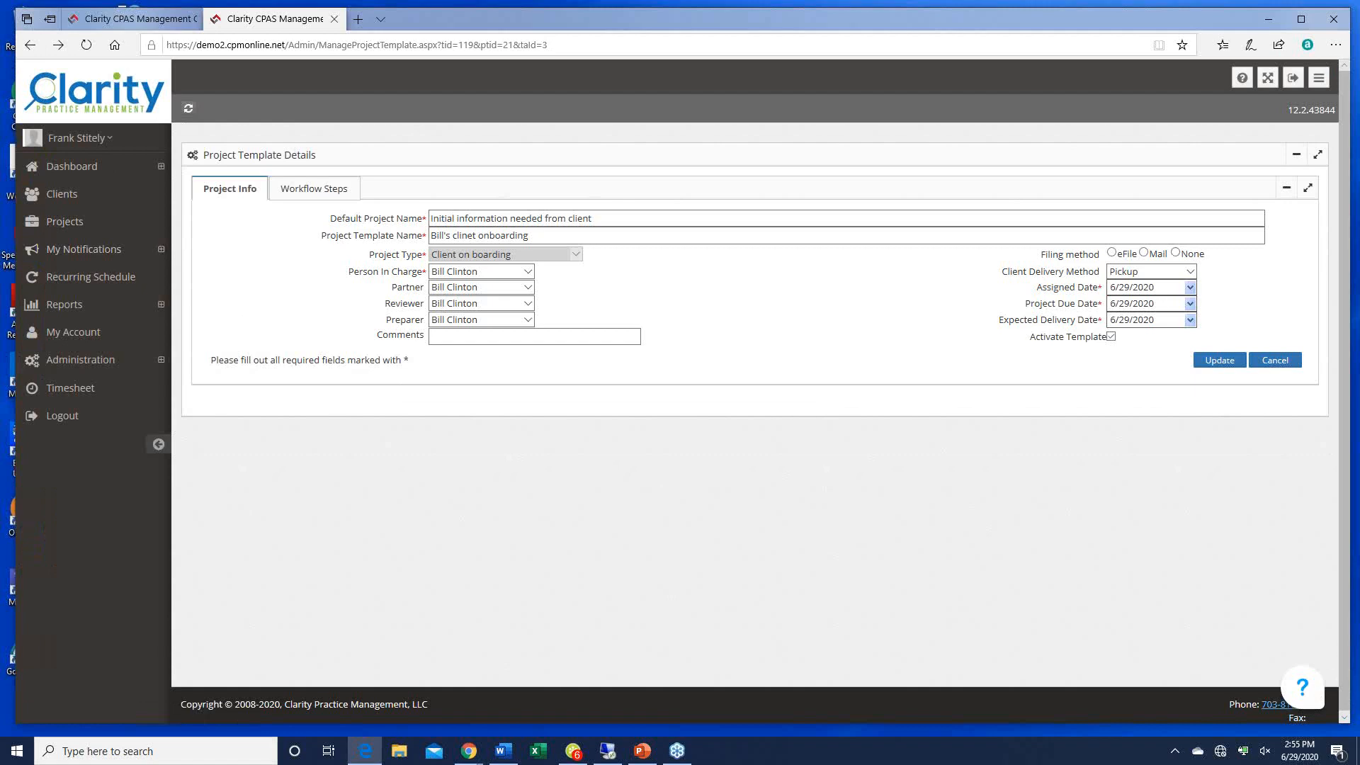
pyautogui.hotkey('alt', 'Tab')
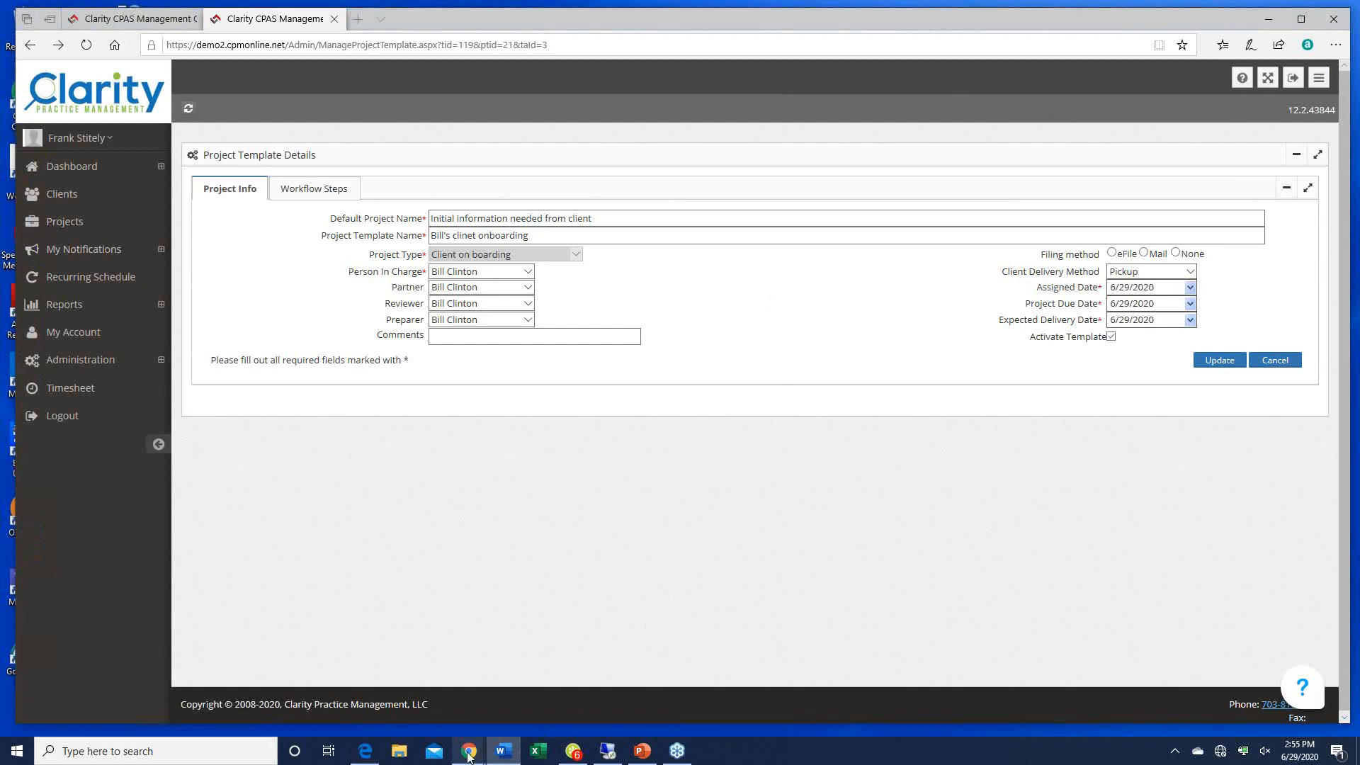
pyautogui.moveTo(468, 750)
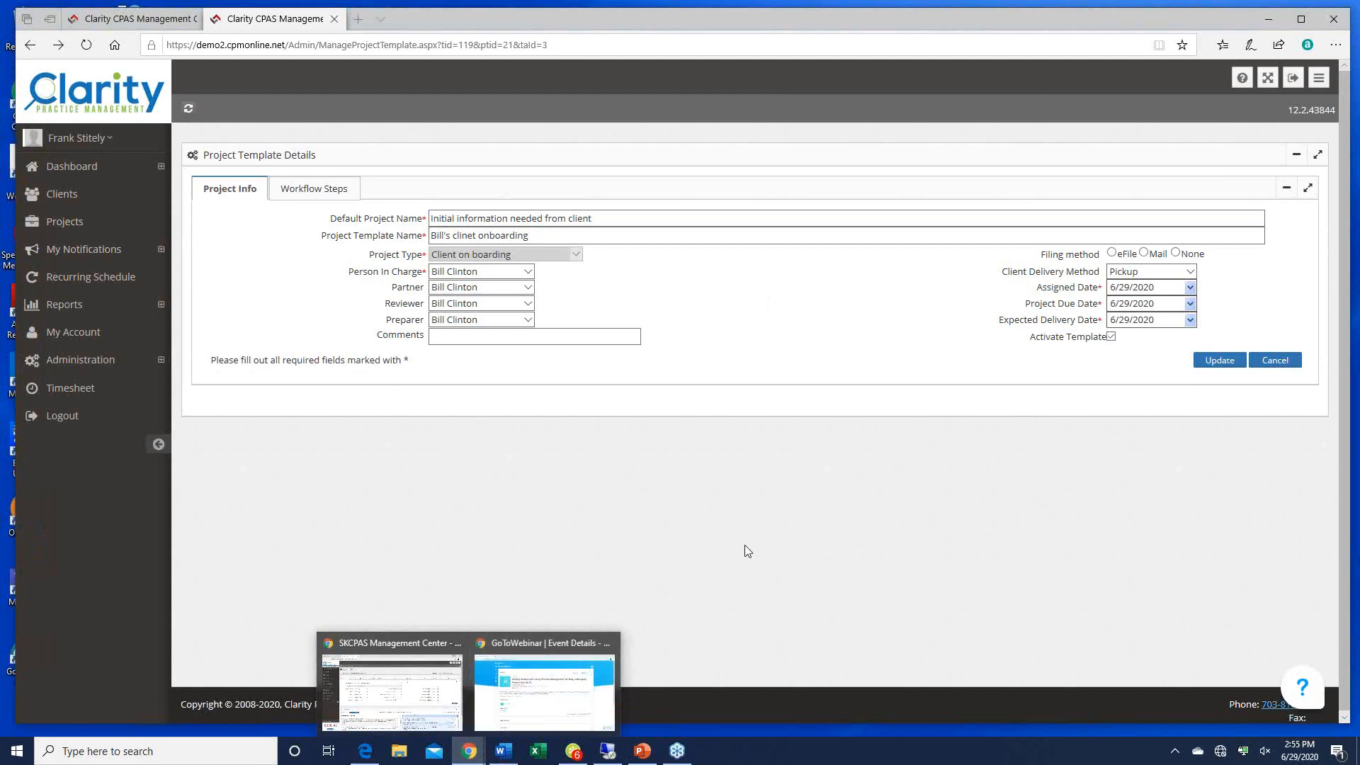
# Step: Show the Administrative Functions and contactless tax return slides as a slideshow, then minimize PowerPoint
pyautogui.click(453, 677)
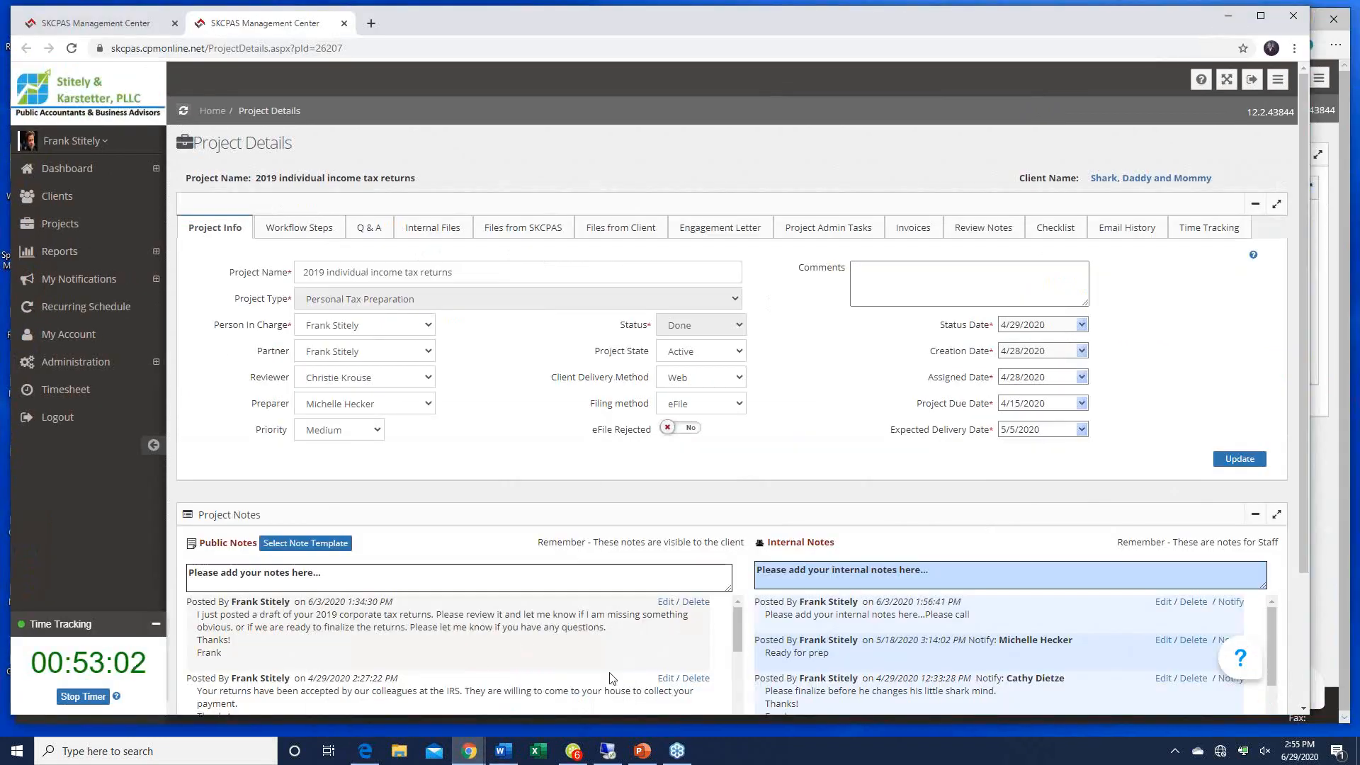
pyautogui.click(642, 750)
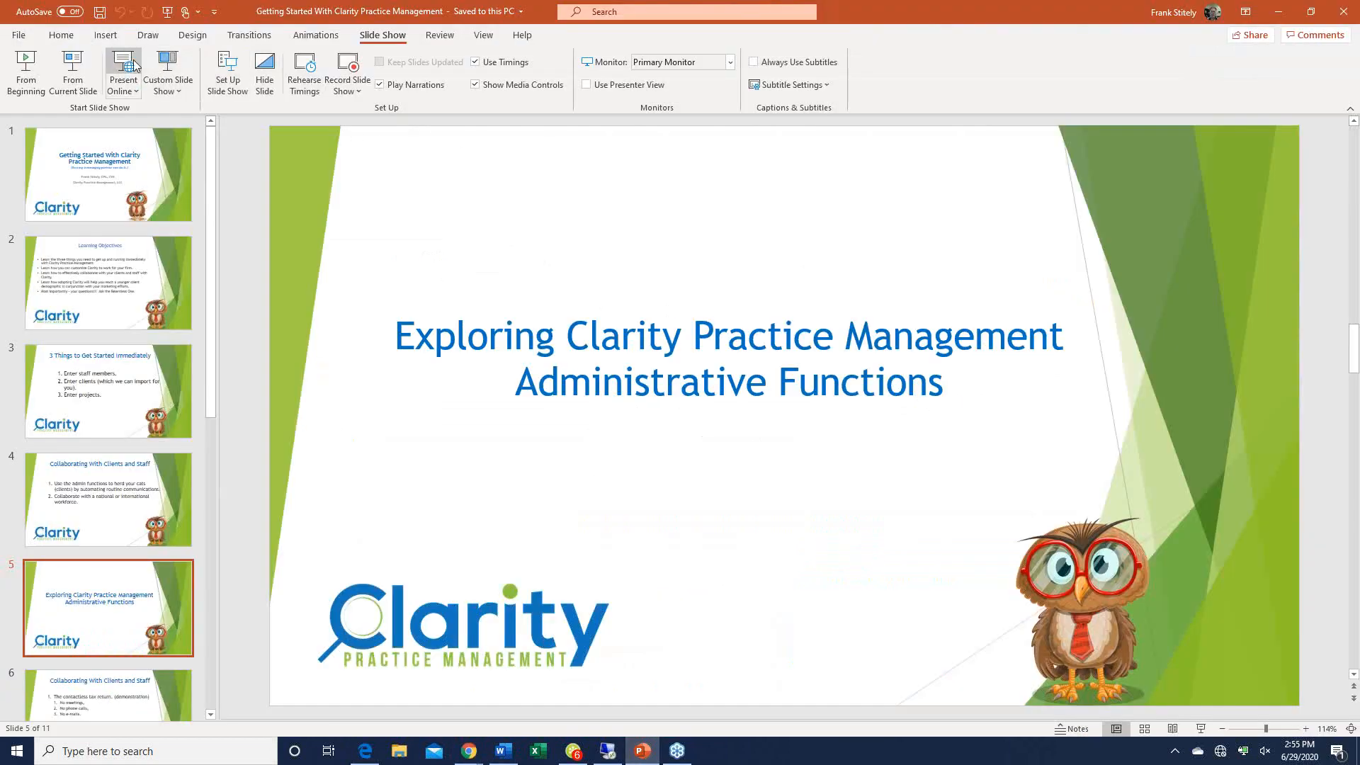
pyautogui.click(83, 75)
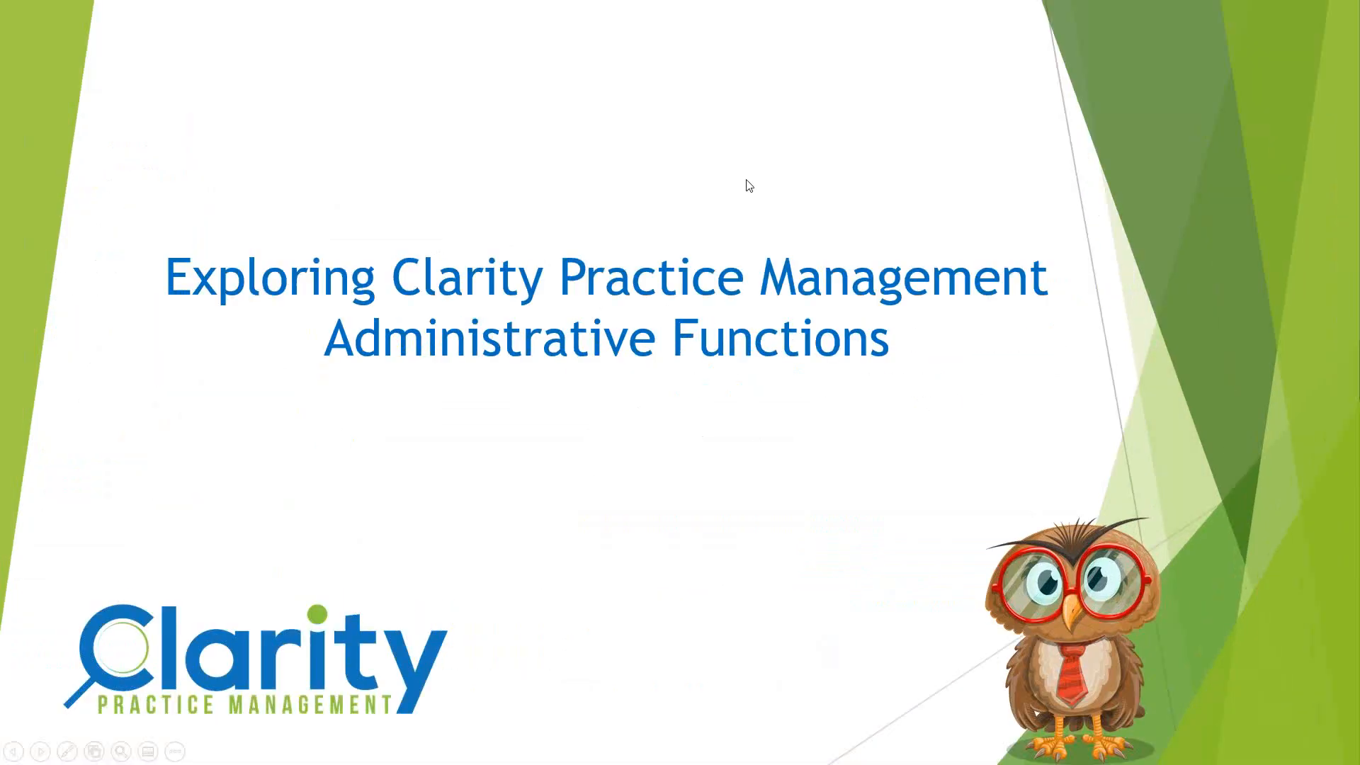
pyautogui.click(914, 321)
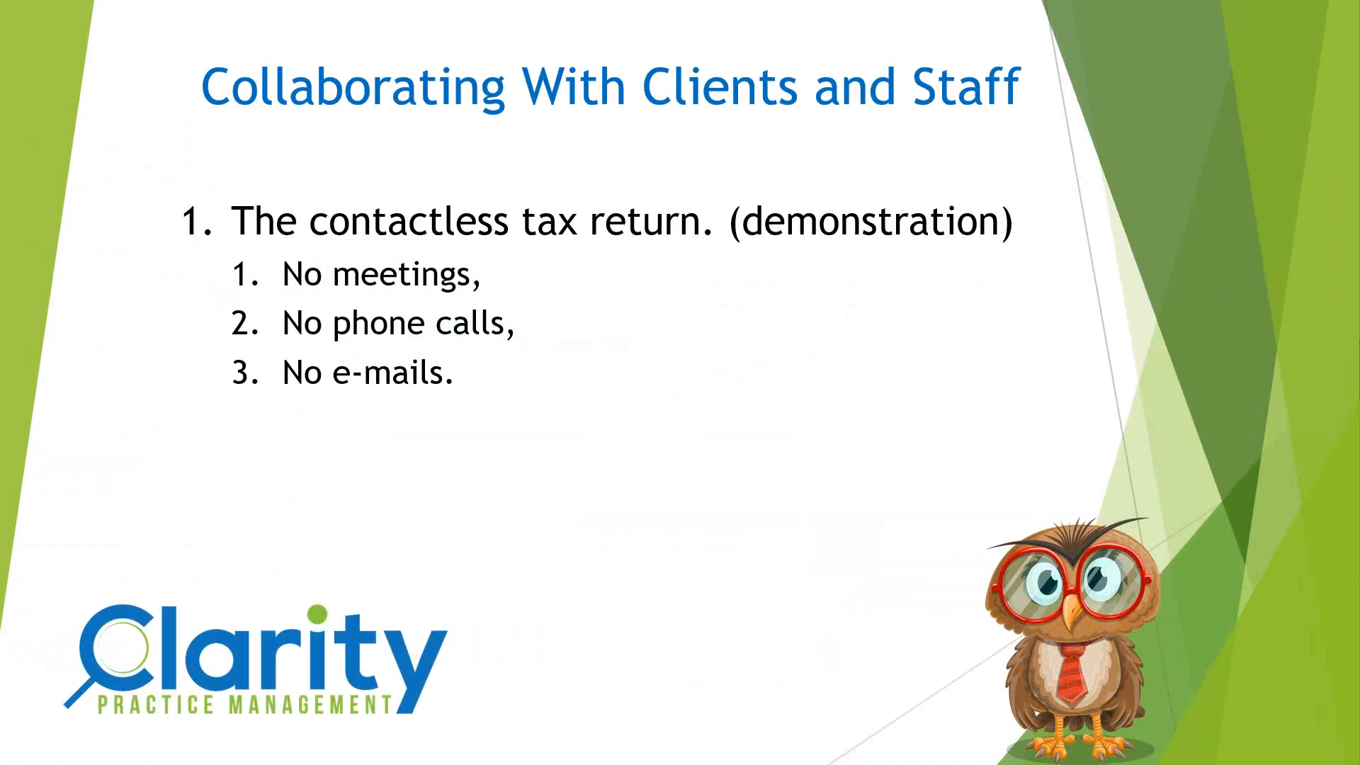
pyautogui.press('Escape')
pyautogui.click(1278, 16)
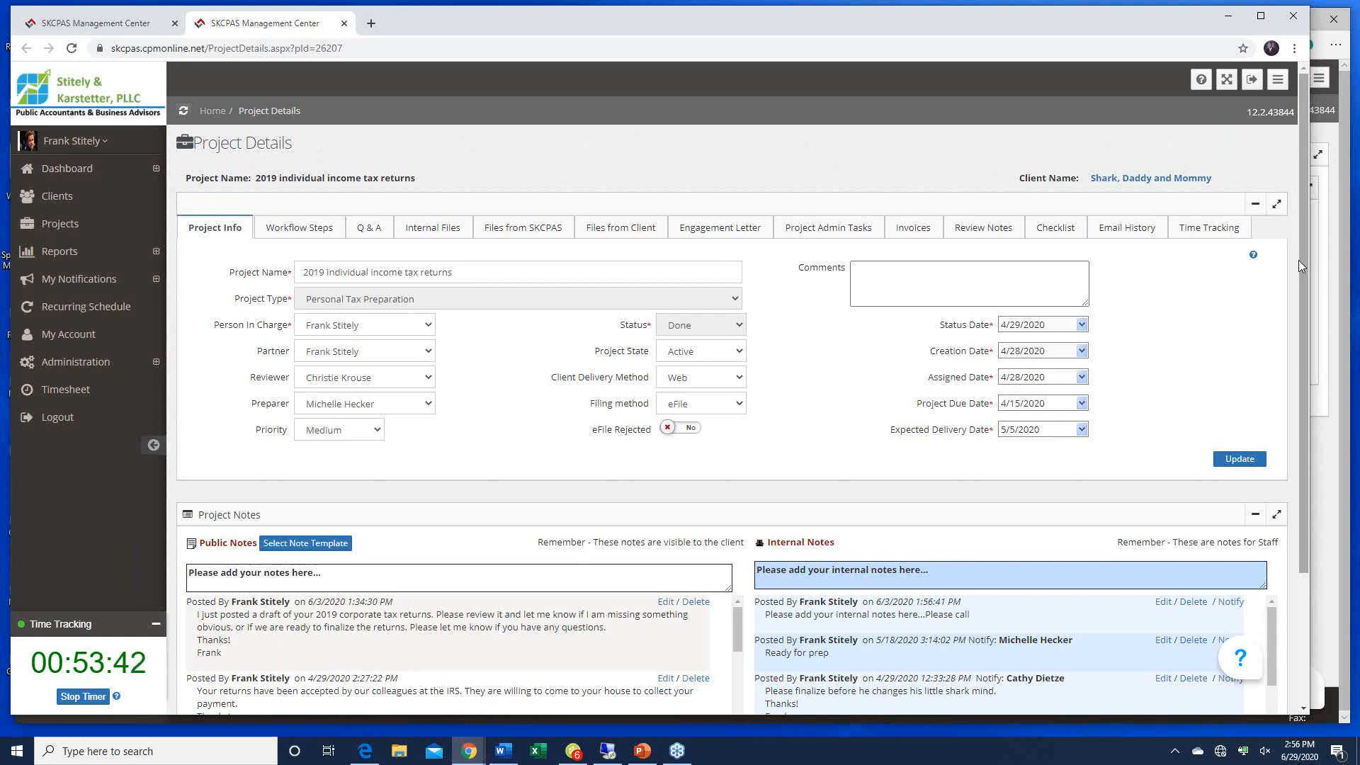
# Step: Check the Files from Client tab, then go back to Project Info and expand Dashboard
pyautogui.click(619, 231)
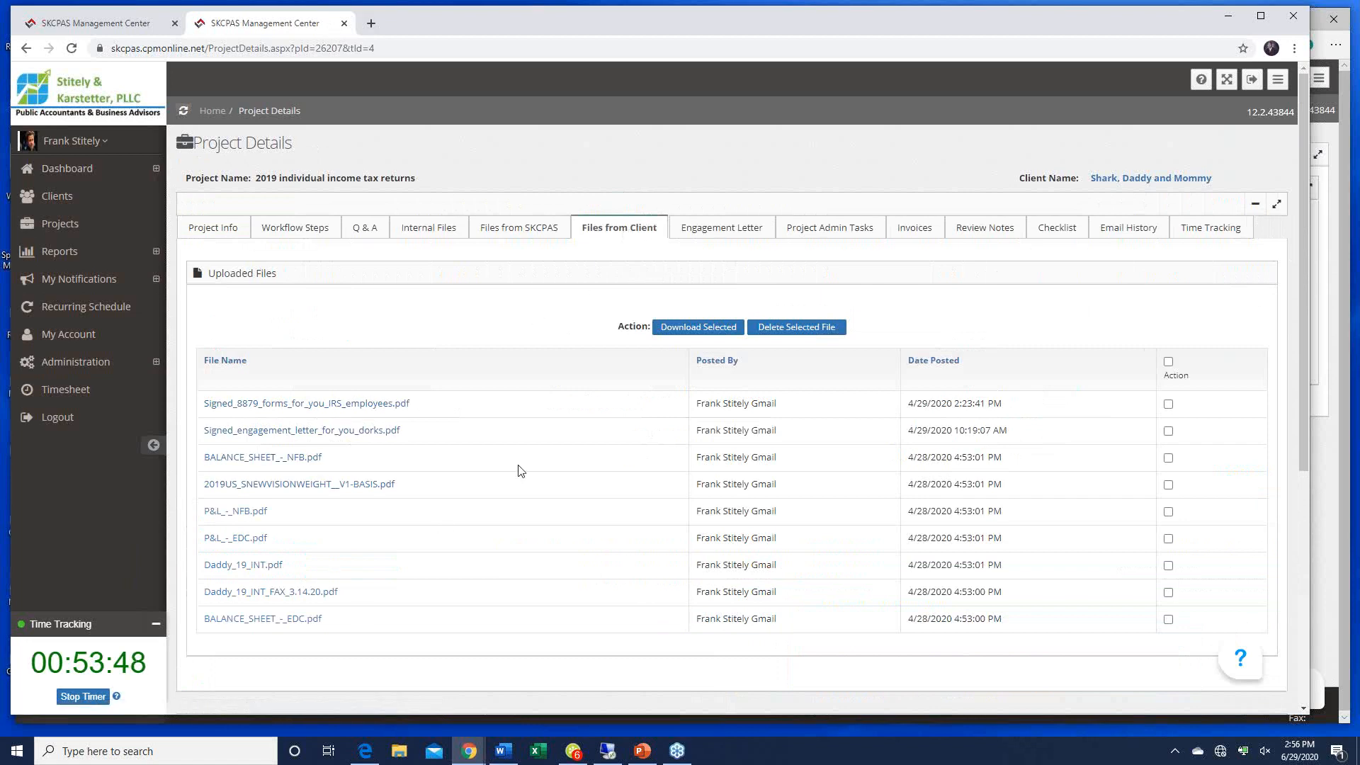
pyautogui.click(210, 231)
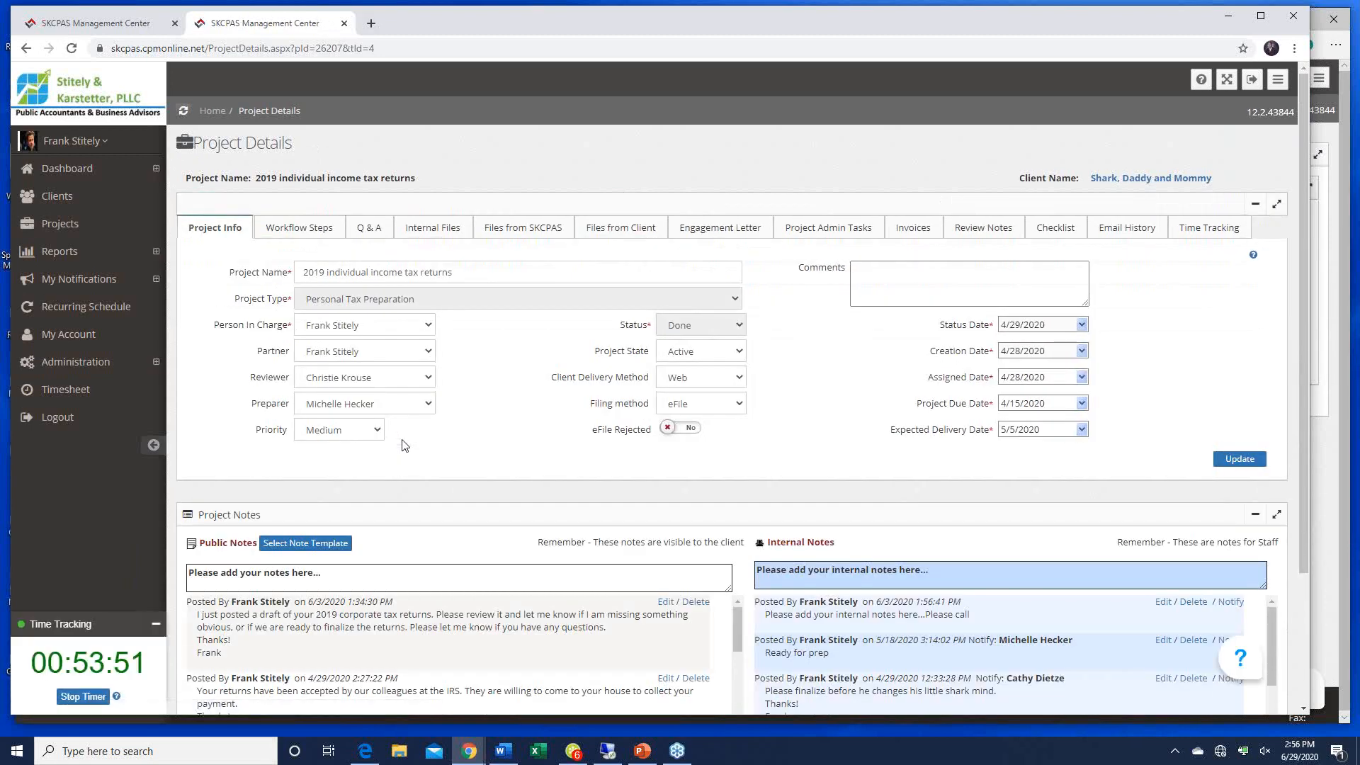
pyautogui.click(71, 169)
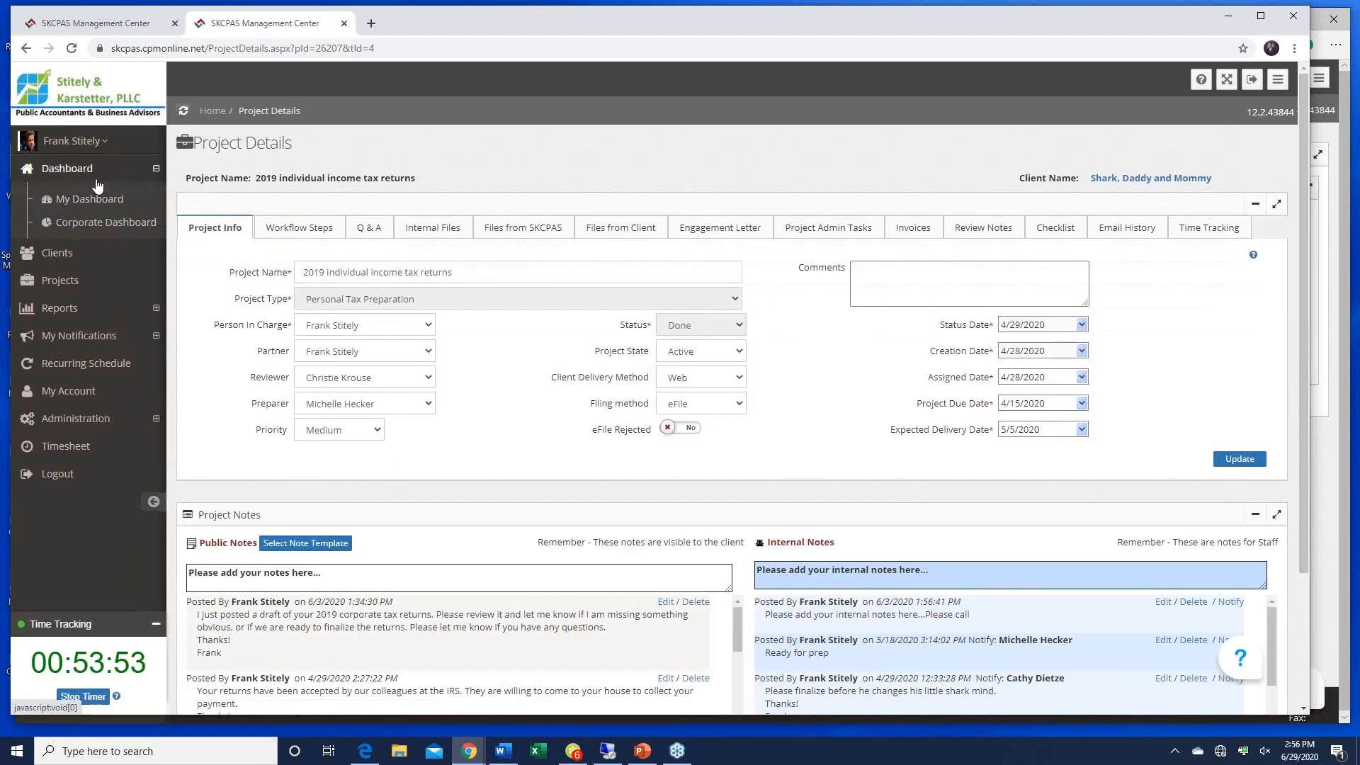
# Step: Scroll through and read the project's notes
pyautogui.scroll(-1, 622, 487)
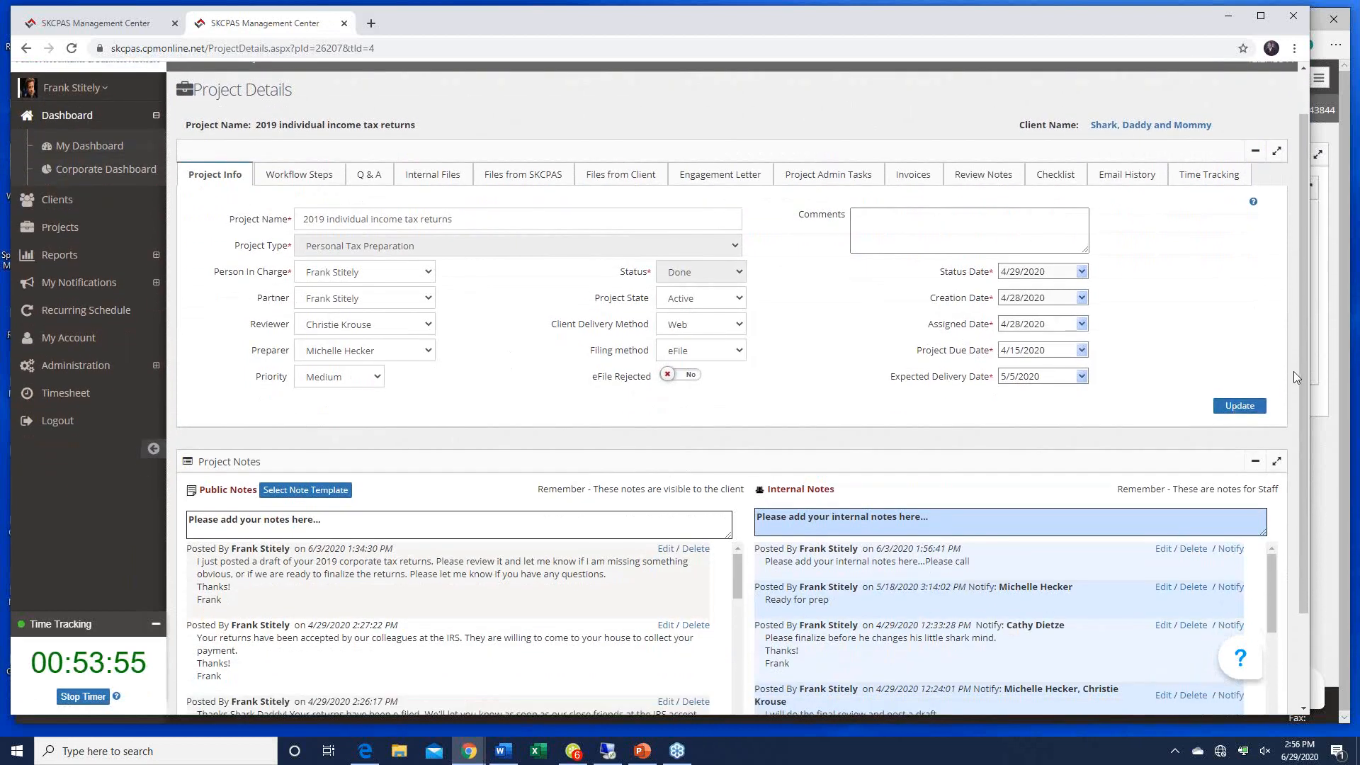
pyautogui.moveTo(1303, 380); pyautogui.dragTo(1302, 467)
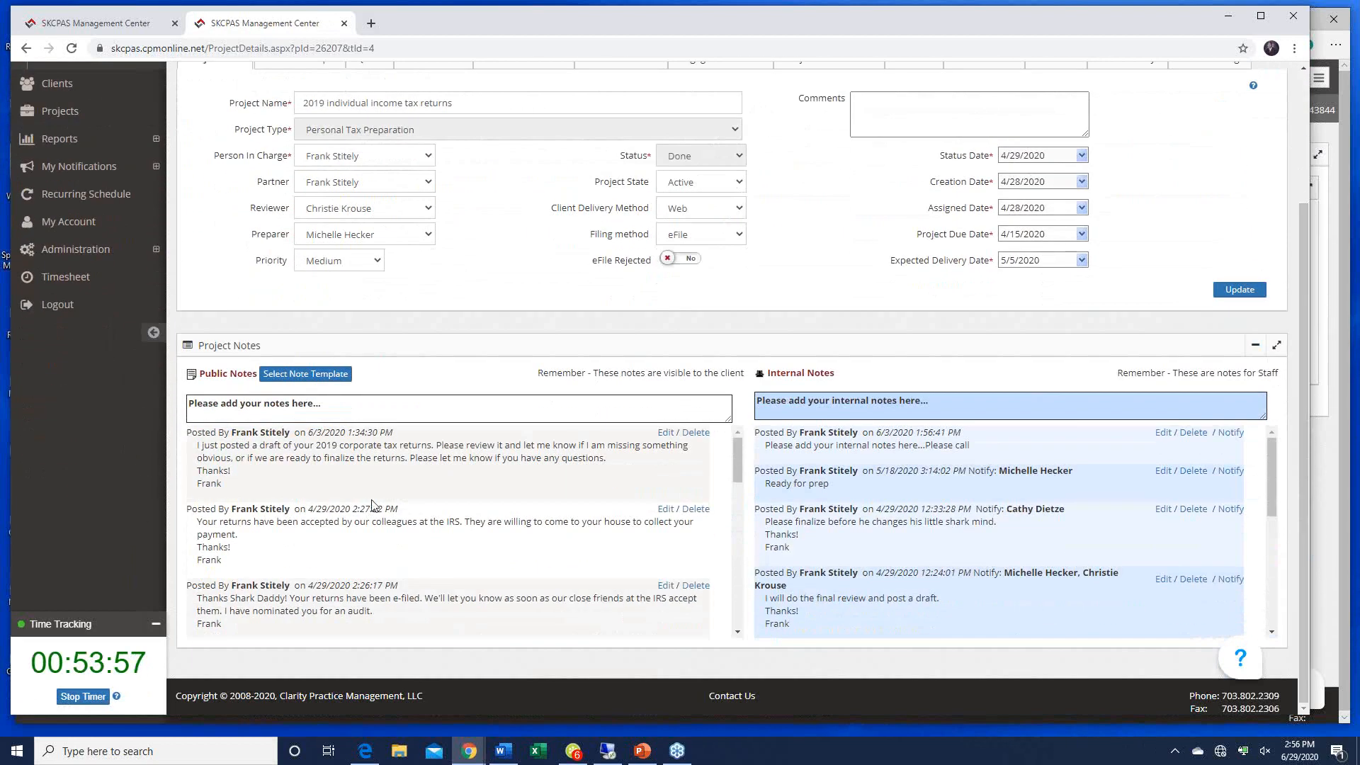
pyautogui.moveTo(737, 469); pyautogui.dragTo(737, 610)
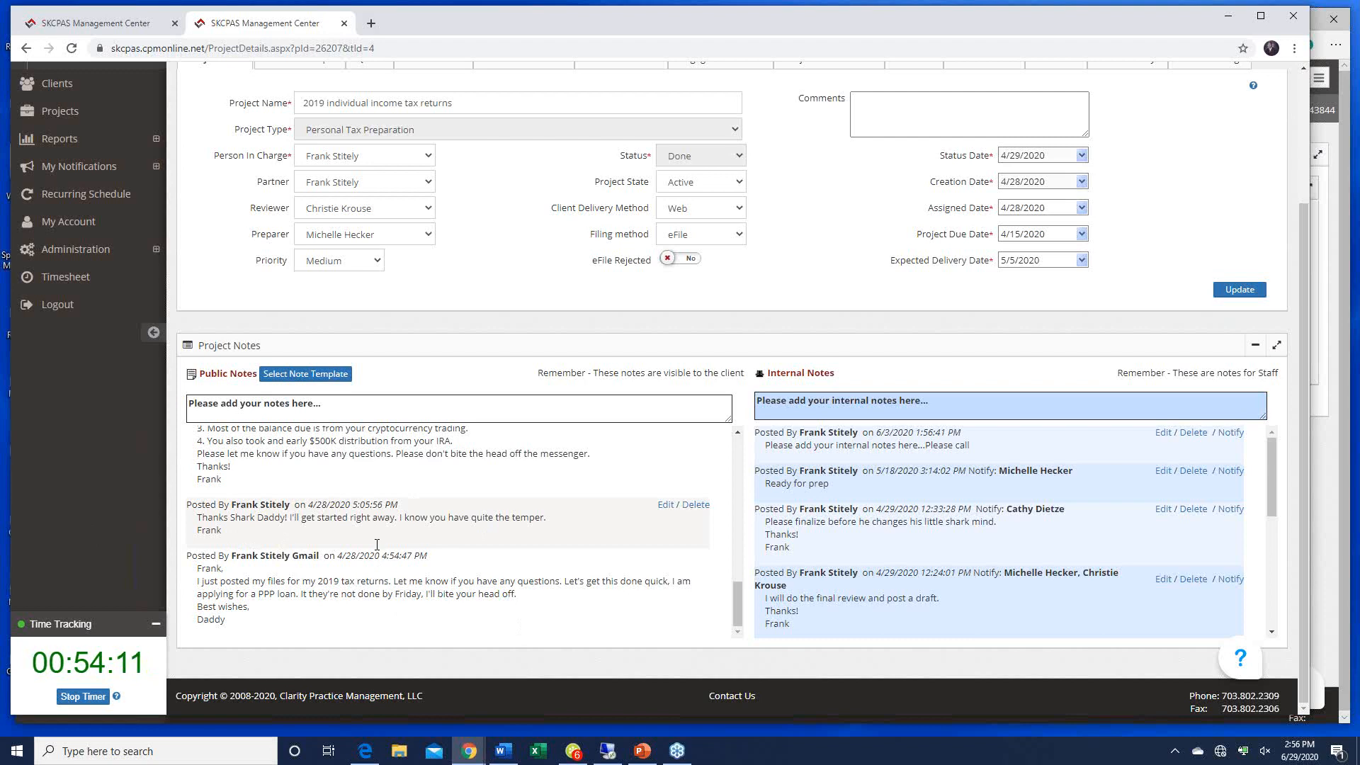
pyautogui.moveTo(1273, 483); pyautogui.dragTo(1279, 614)
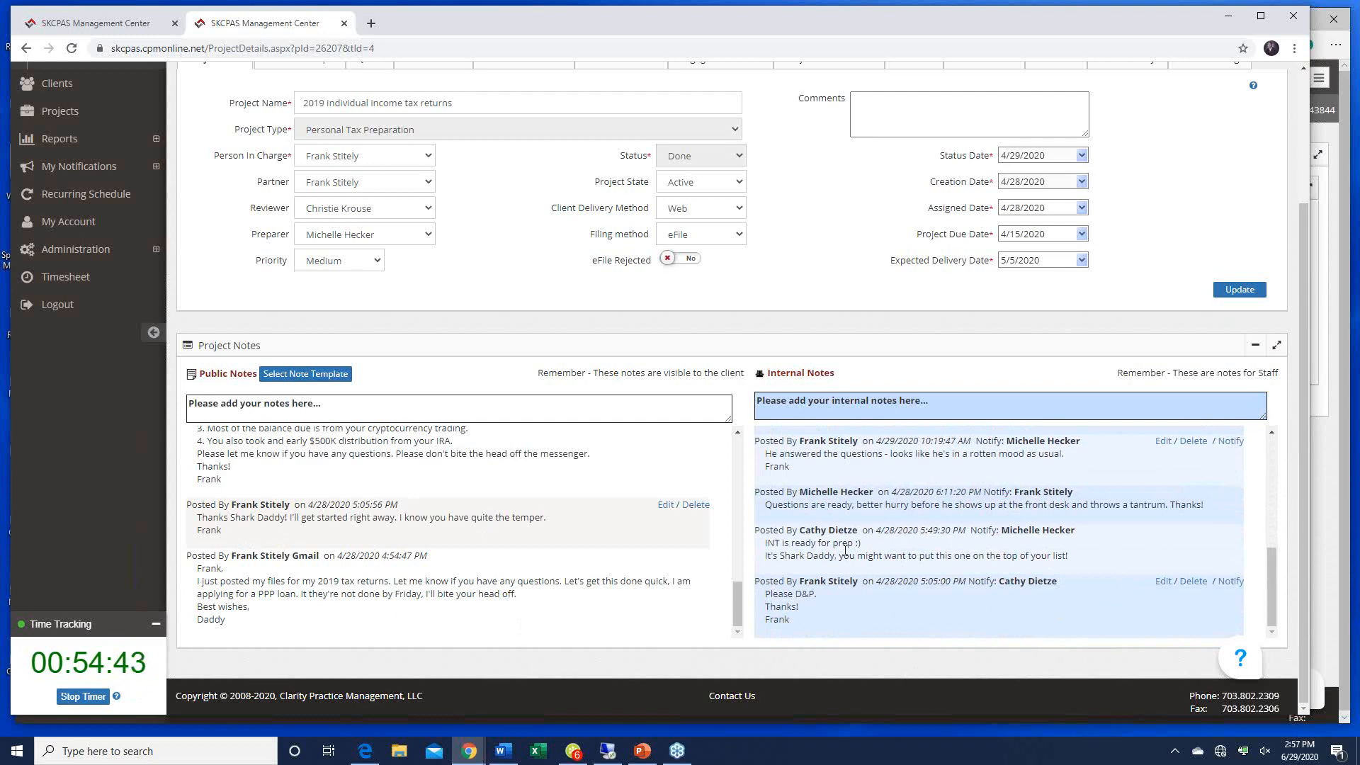
pyautogui.scroll(1, 845, 550)
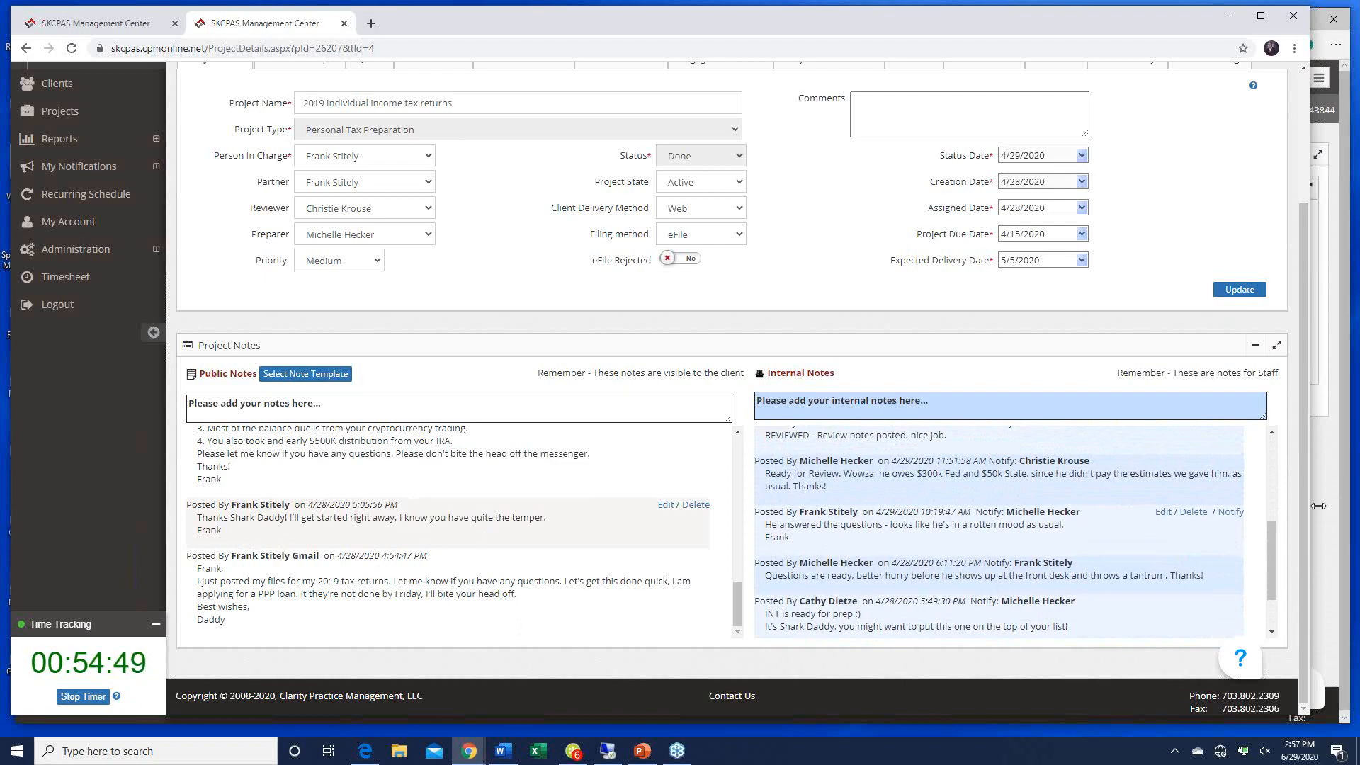
pyautogui.moveTo(1307, 516); pyautogui.dragTo(1304, 230)
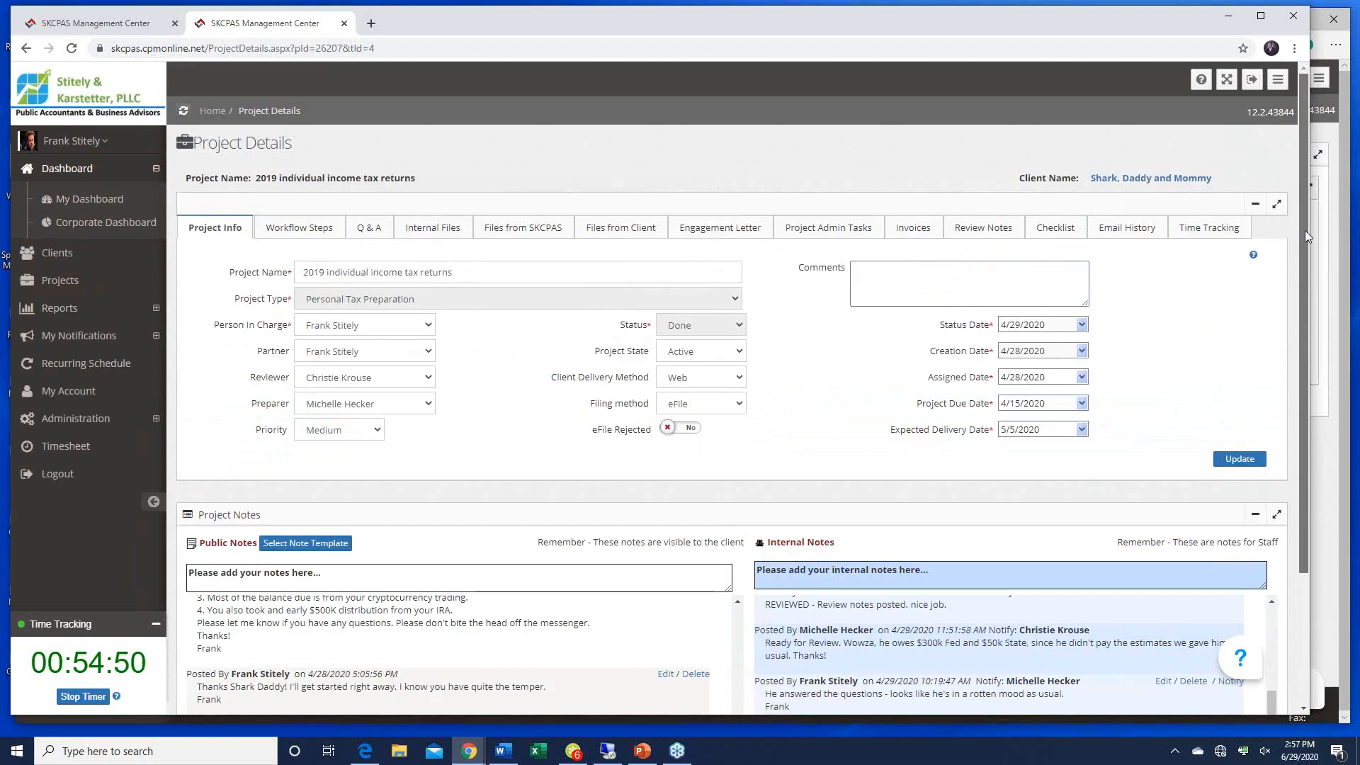
# Step: Open Q & A and review the client's answers in the 1st Round of Questions
pyautogui.click(368, 227)
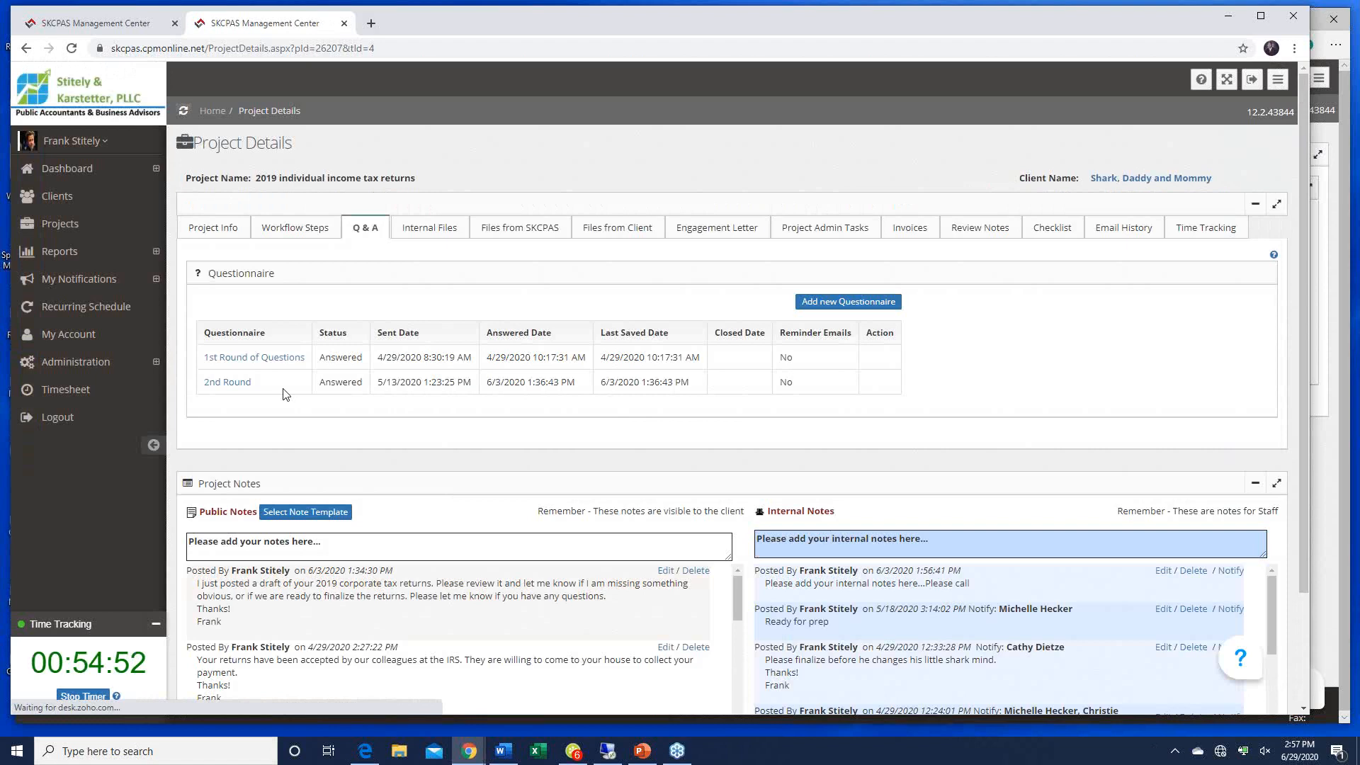
pyautogui.click(243, 357)
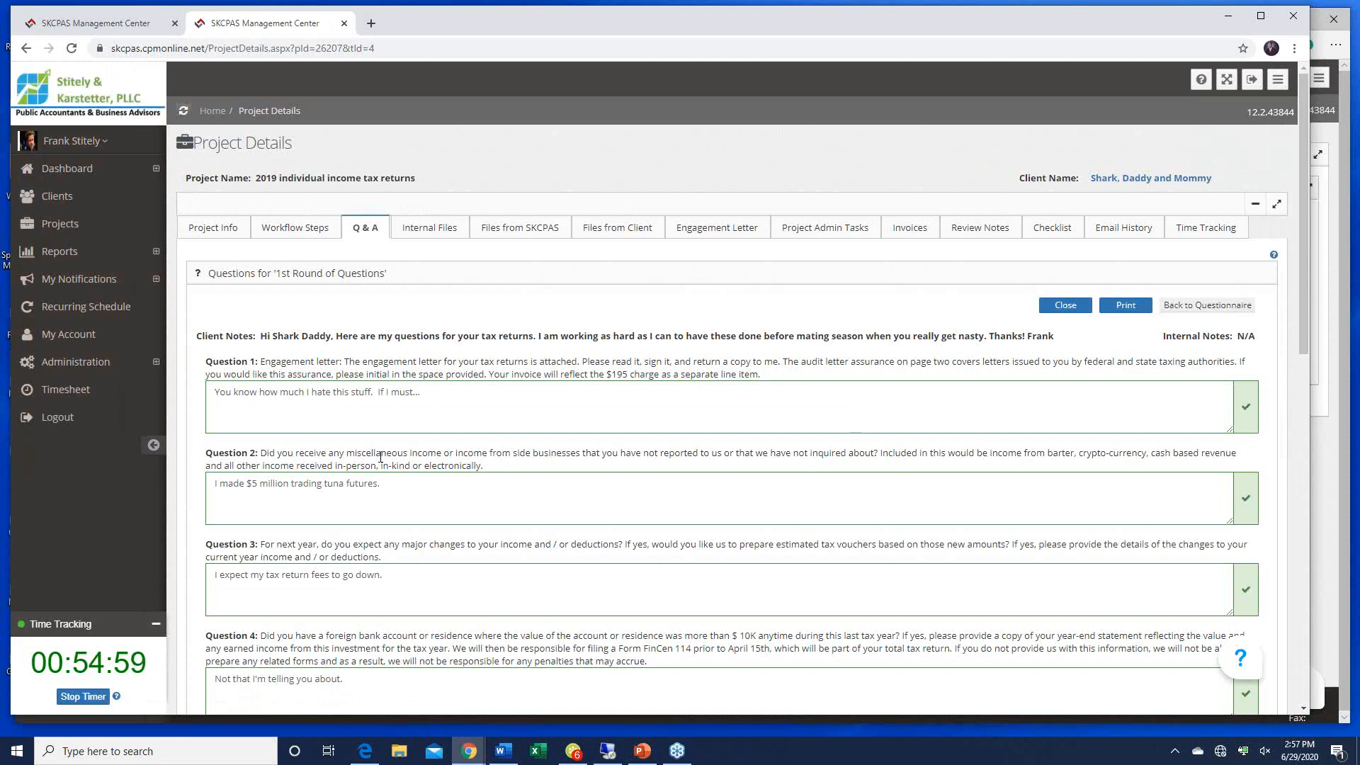
pyautogui.scroll(-2, 376, 453)
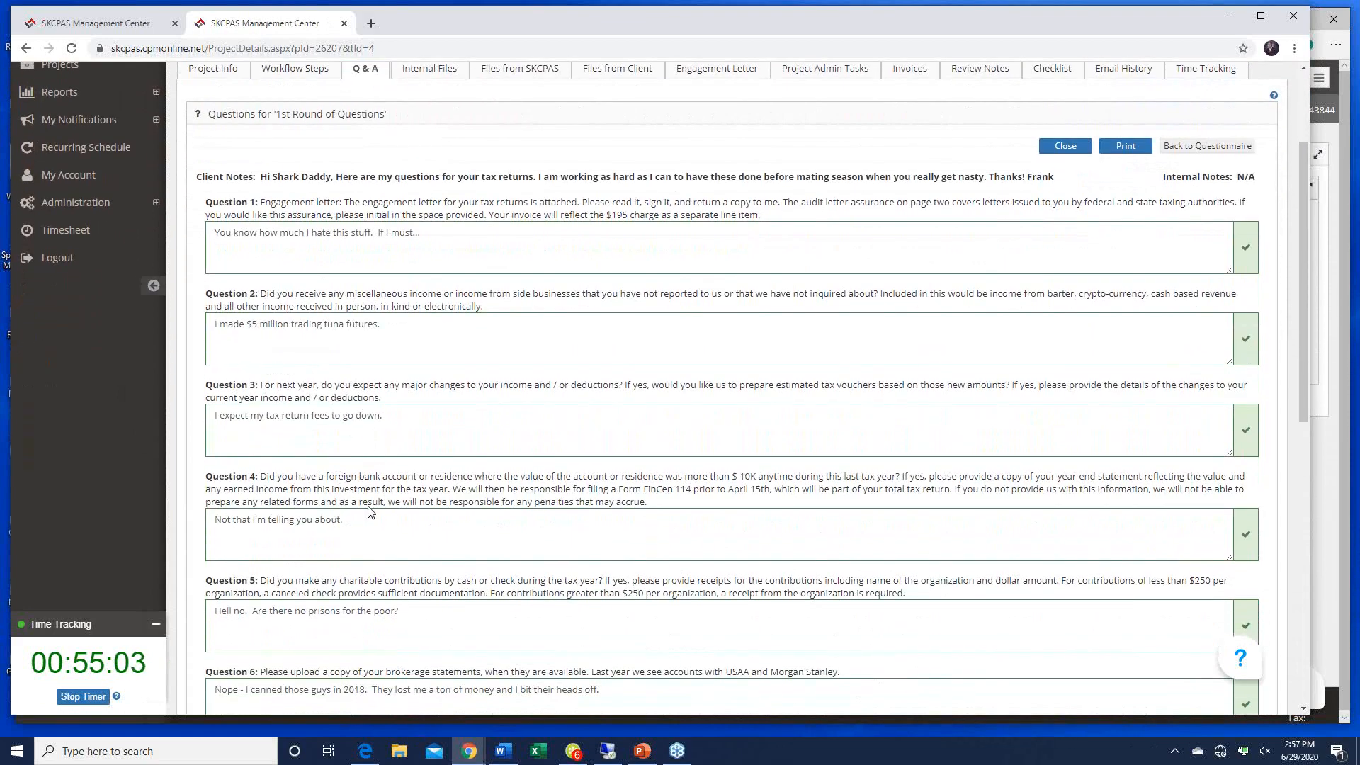
pyautogui.scroll(-2, 368, 510)
pyautogui.scroll(4, 368, 510)
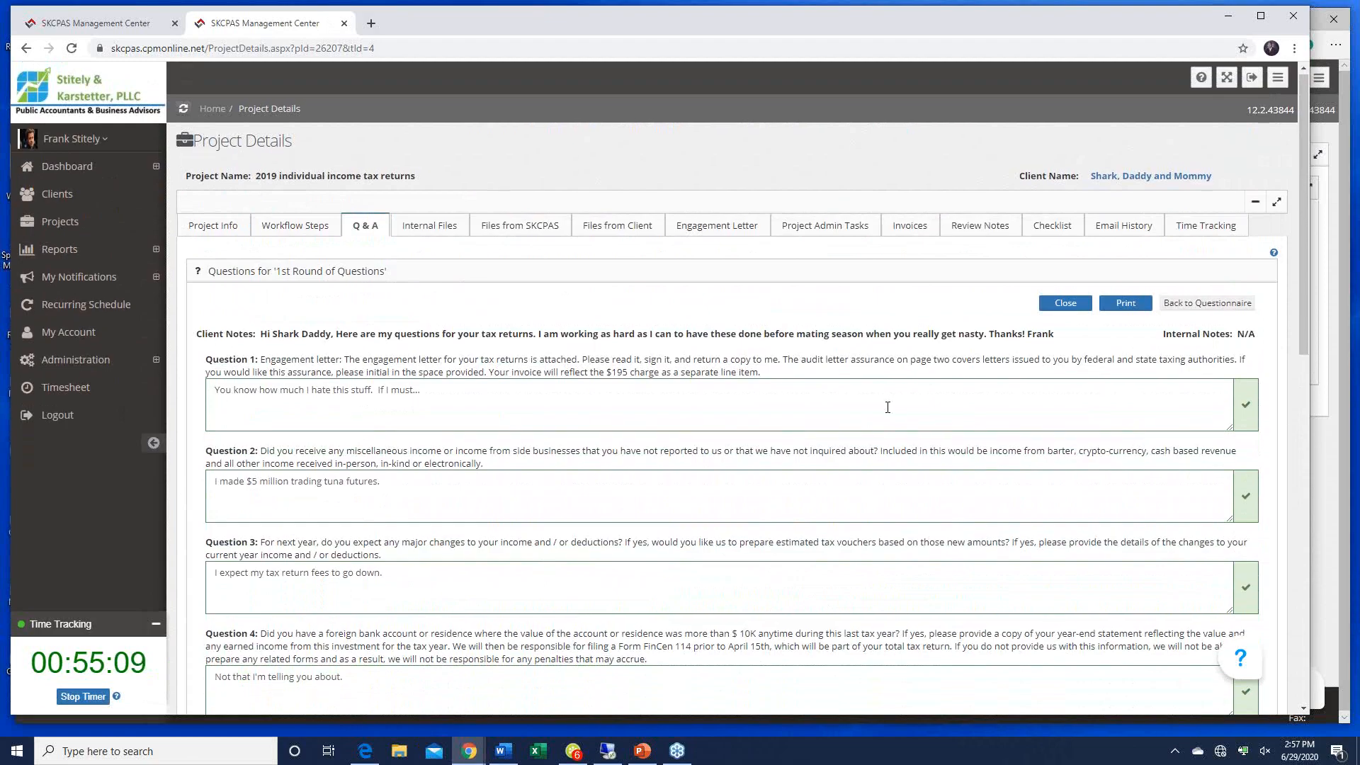
pyautogui.scroll(-4, 904, 487)
pyautogui.scroll(-6, 904, 495)
pyautogui.scroll(4, 902, 506)
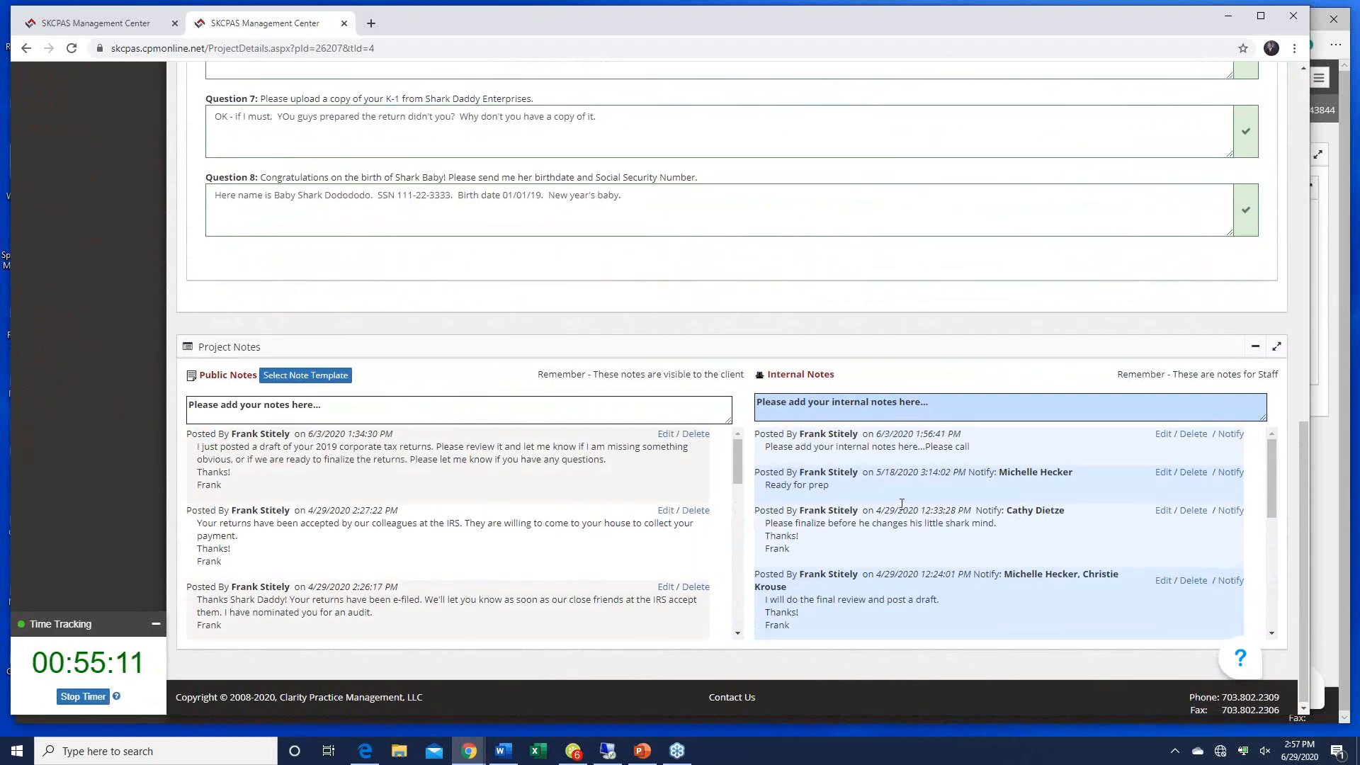
pyautogui.scroll(5, 901, 504)
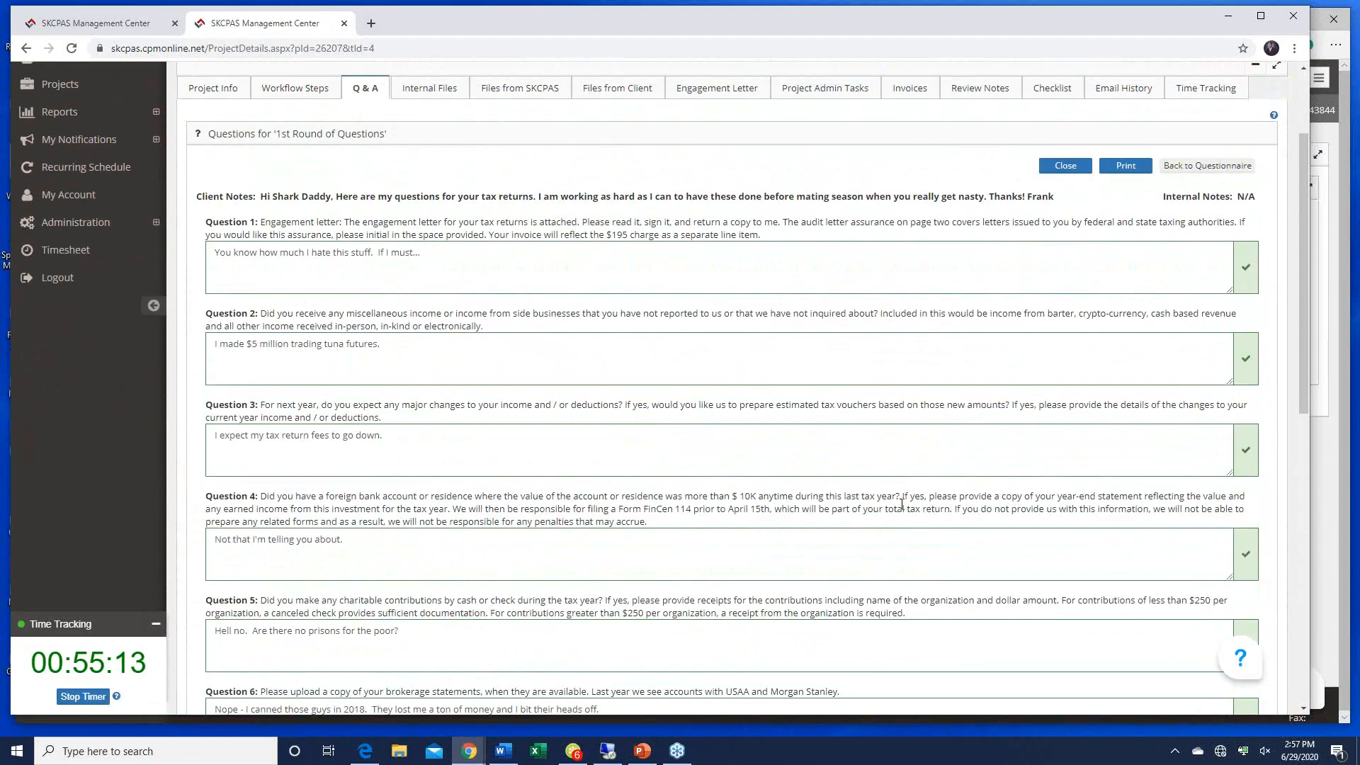
# Step: Look over the Question 1 answer and remaining responses, then close the questionnaire
pyautogui.click(441, 335)
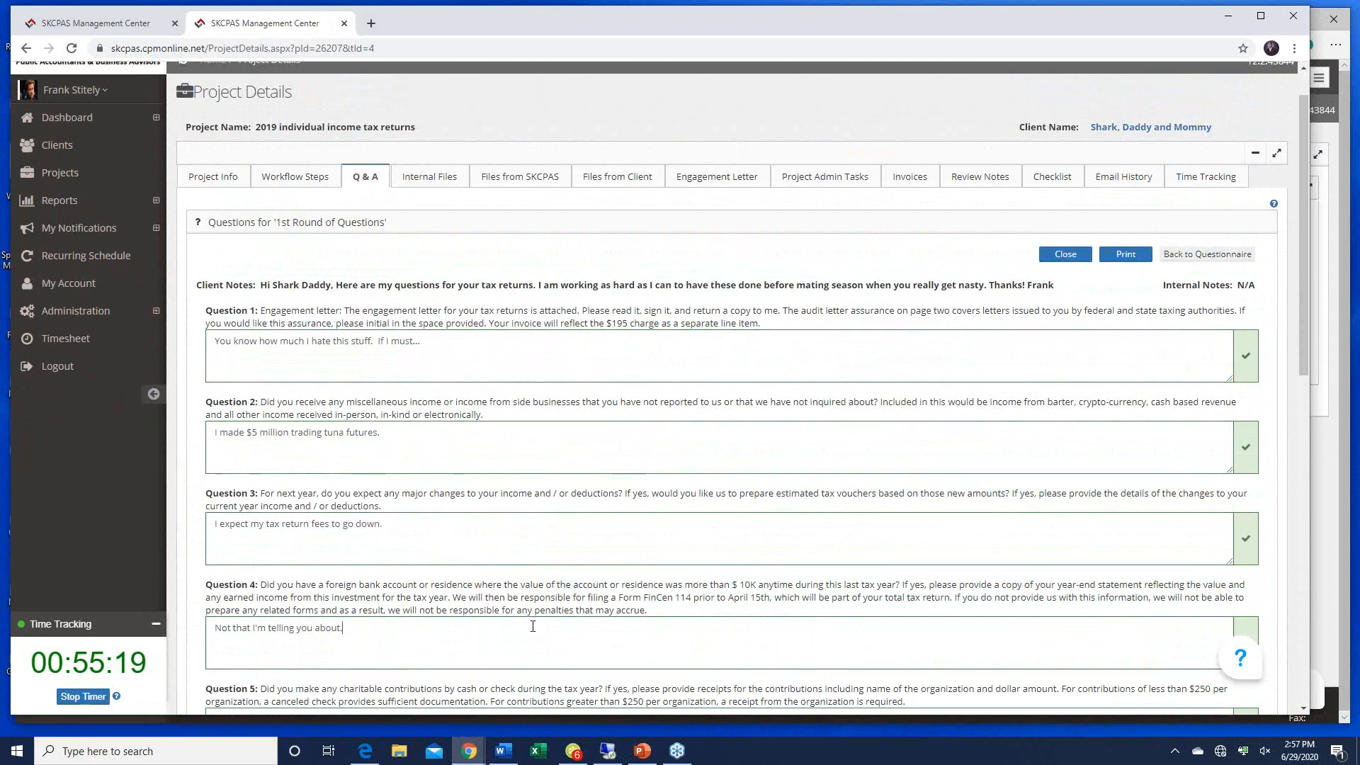
pyautogui.scroll(-5, 393, 634)
pyautogui.scroll(-2, 533, 626)
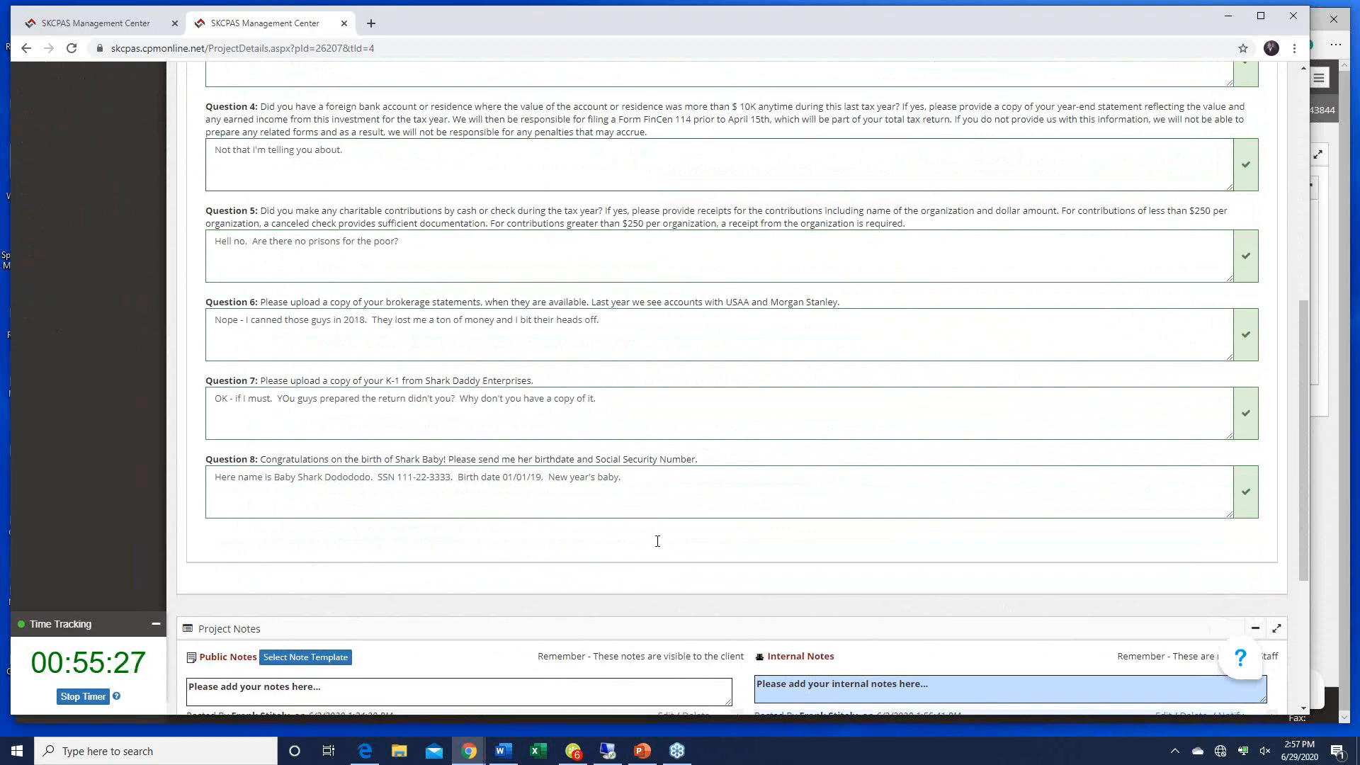
pyautogui.scroll(-3, 657, 541)
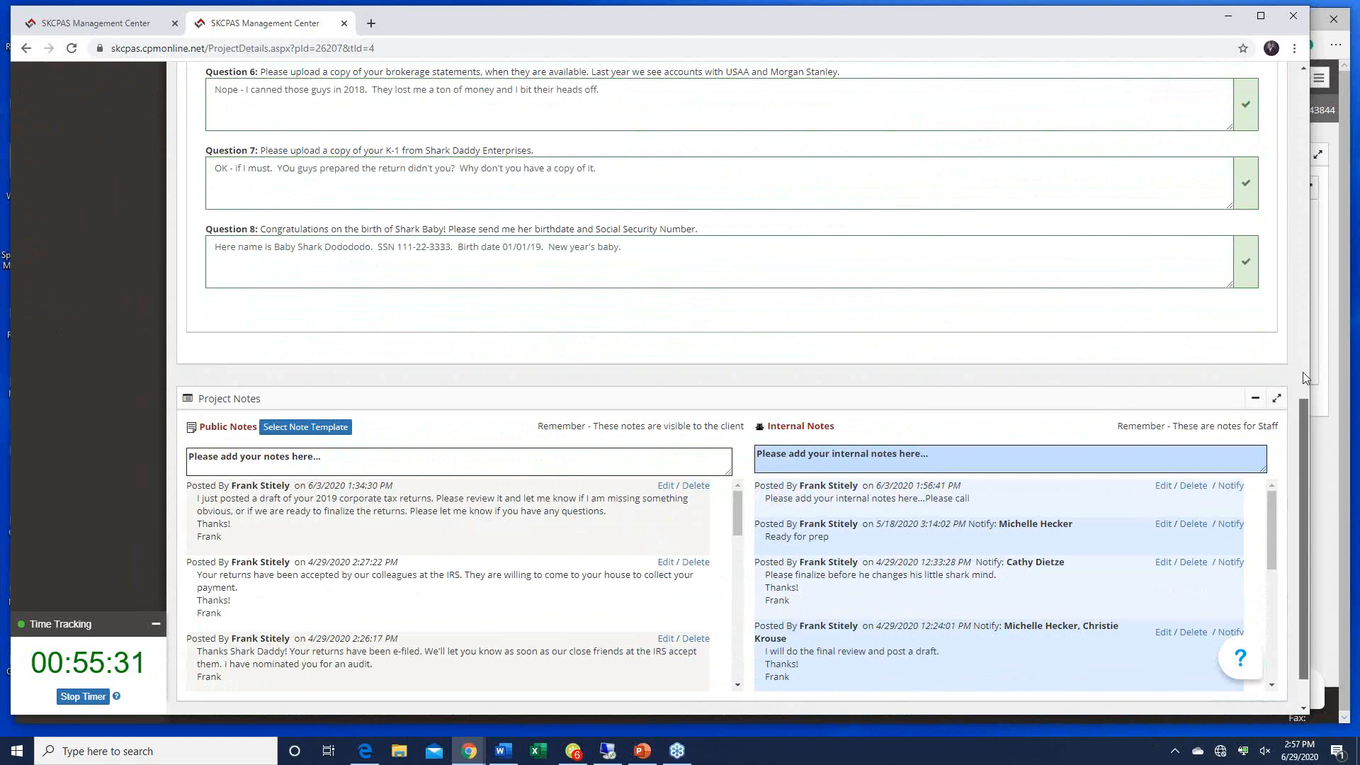
pyautogui.moveTo(1302, 417); pyautogui.dragTo(1316, 106)
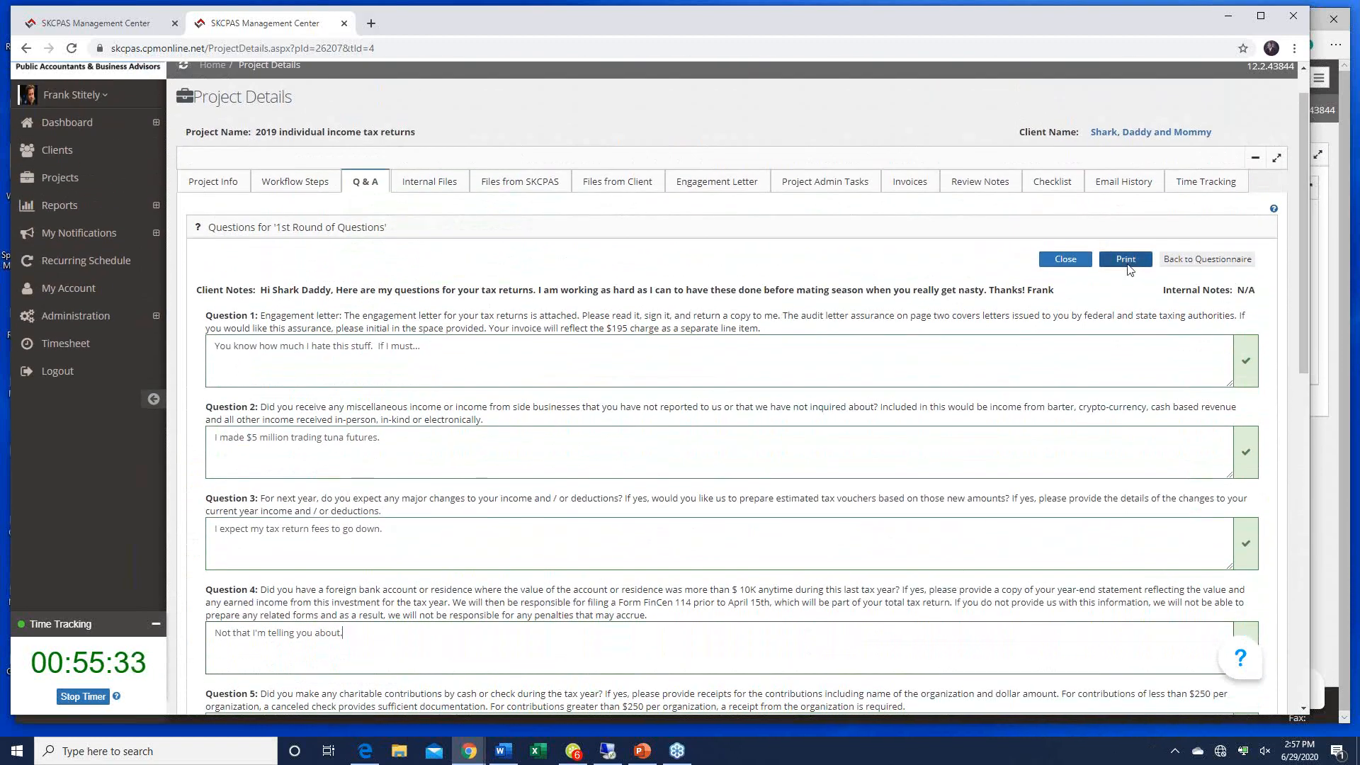
pyautogui.click(1057, 262)
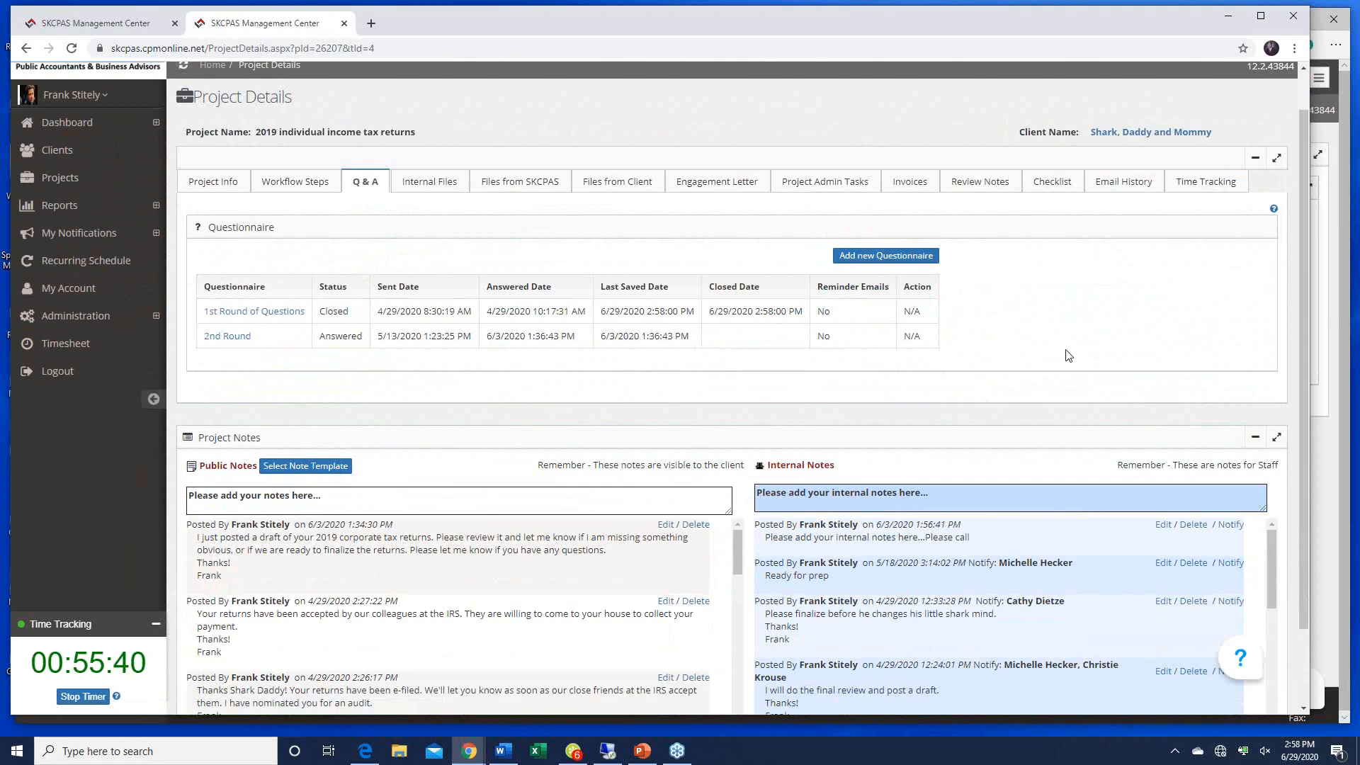
# Step: Check the questionnaire's Closed status and Internal Notes, then open Review Notes
pyautogui.scroll(-3, 1067, 355)
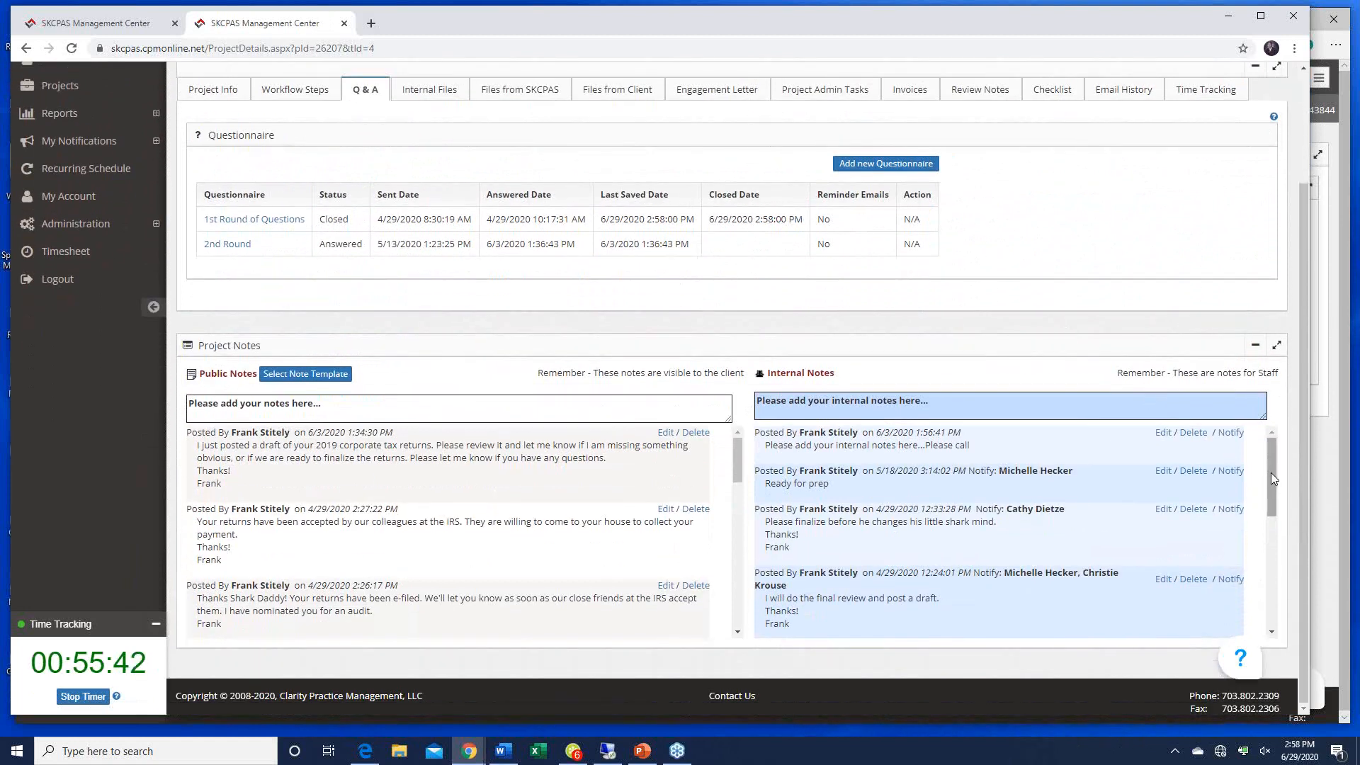
pyautogui.moveTo(1270, 473); pyautogui.dragTo(1272, 551)
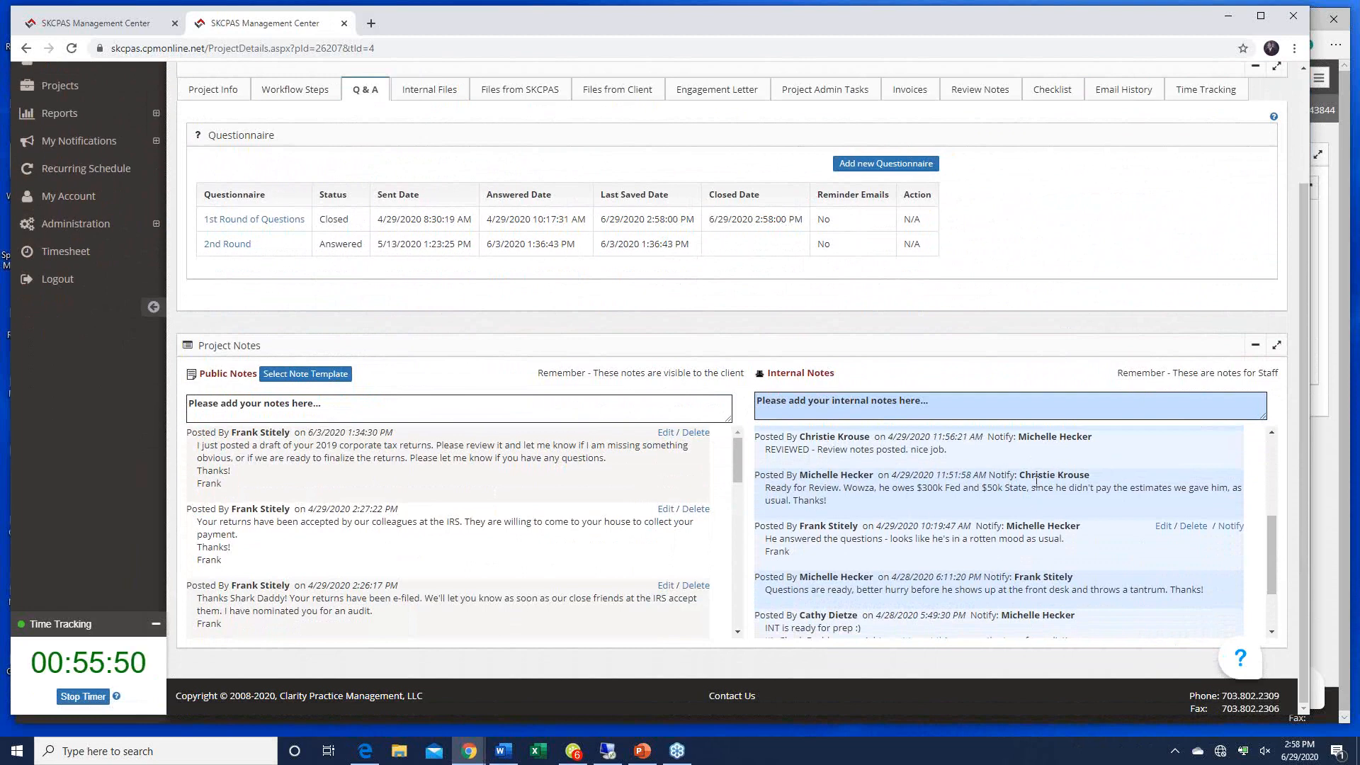
pyautogui.scroll(2, 1035, 481)
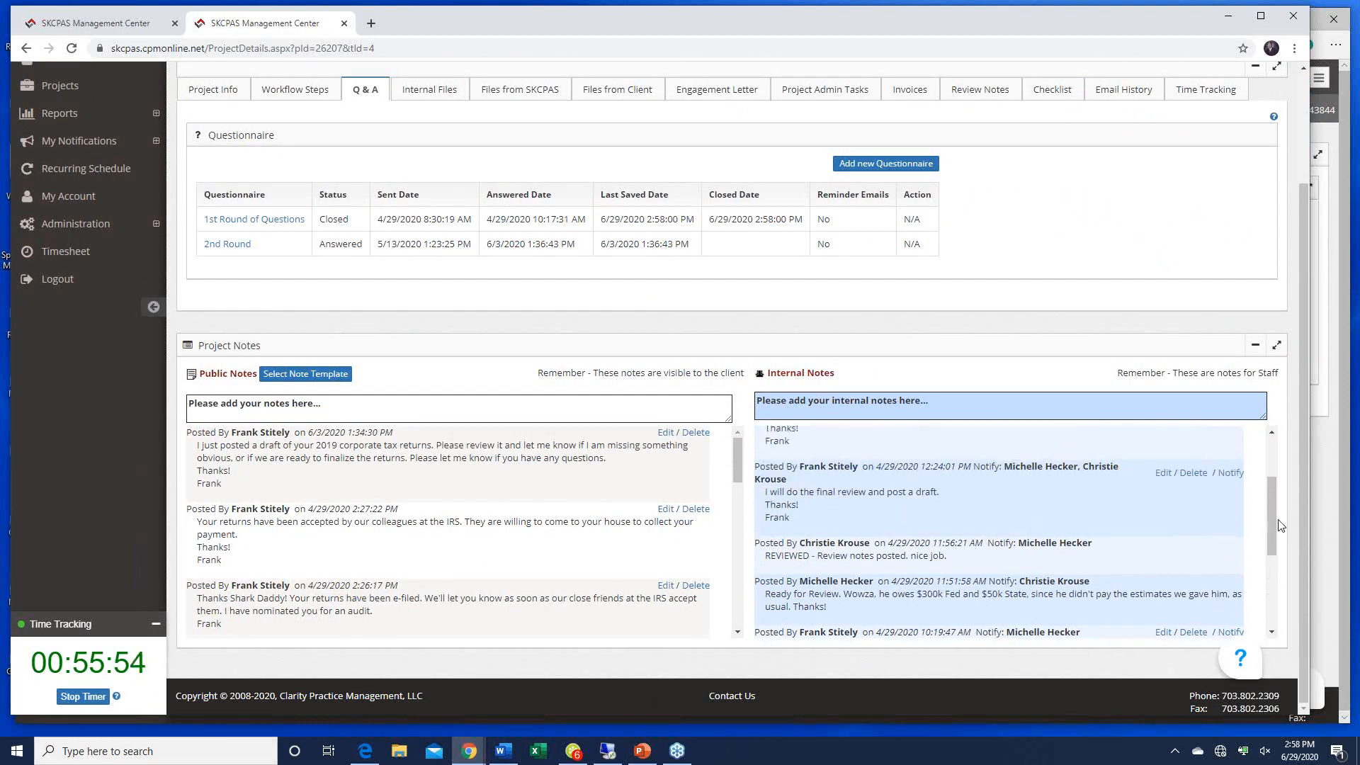
pyautogui.moveTo(1293, 508); pyautogui.dragTo(1288, 282)
pyautogui.click(980, 89)
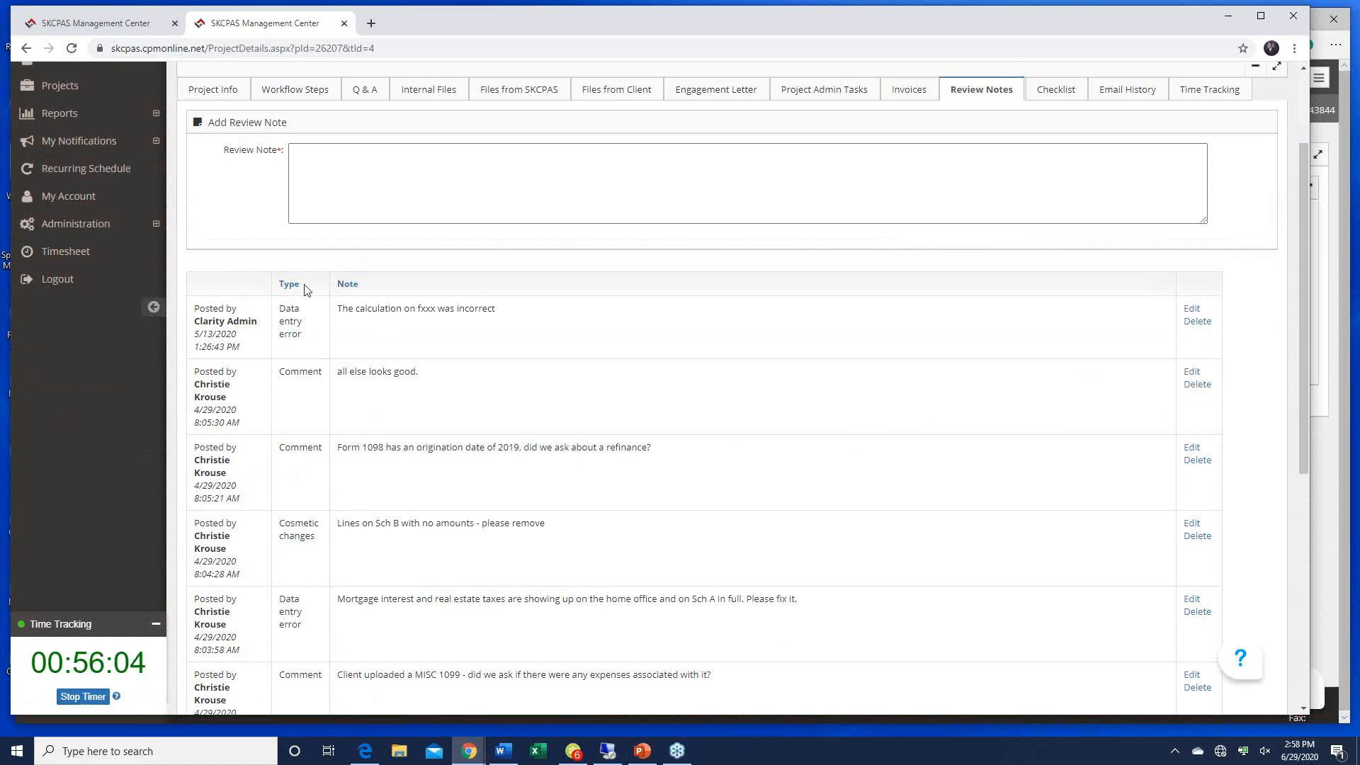
pyautogui.scroll(-4, 883, 439)
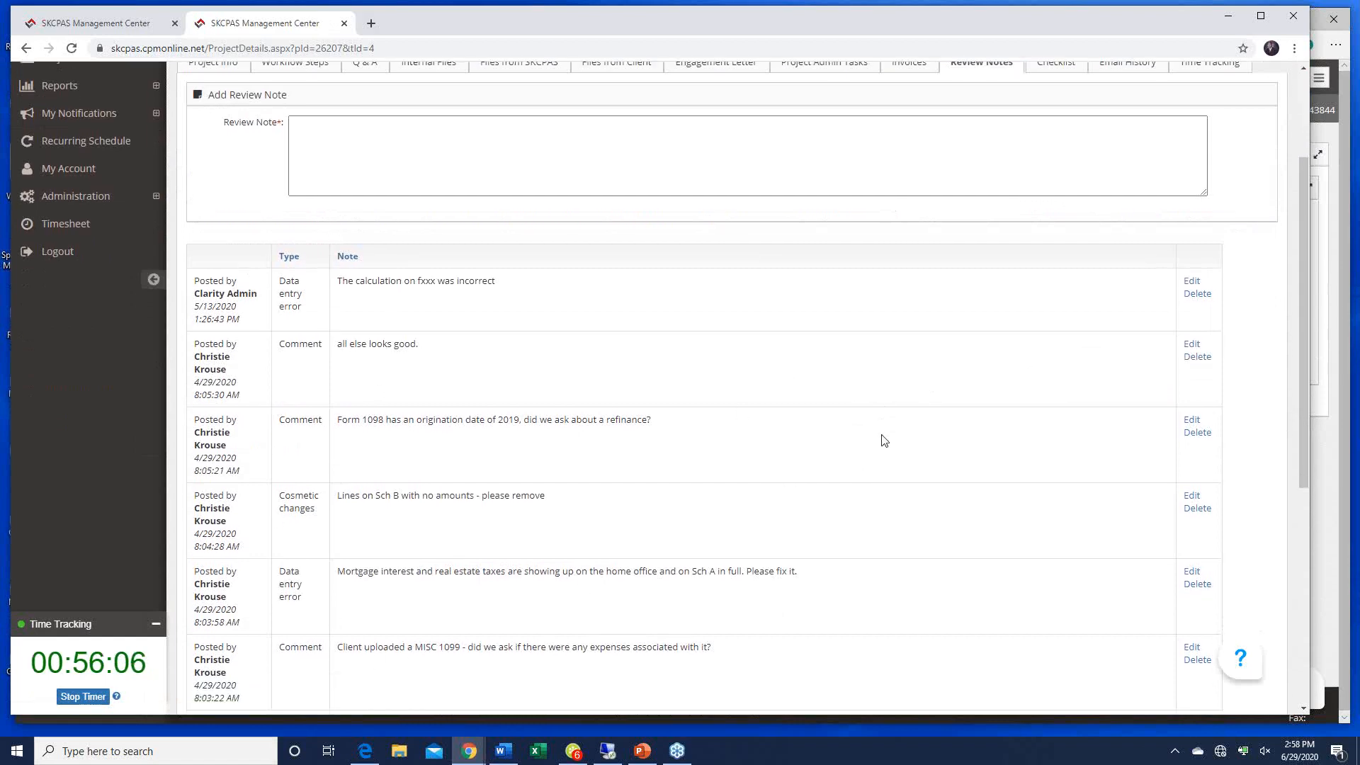
pyautogui.scroll(2, 882, 440)
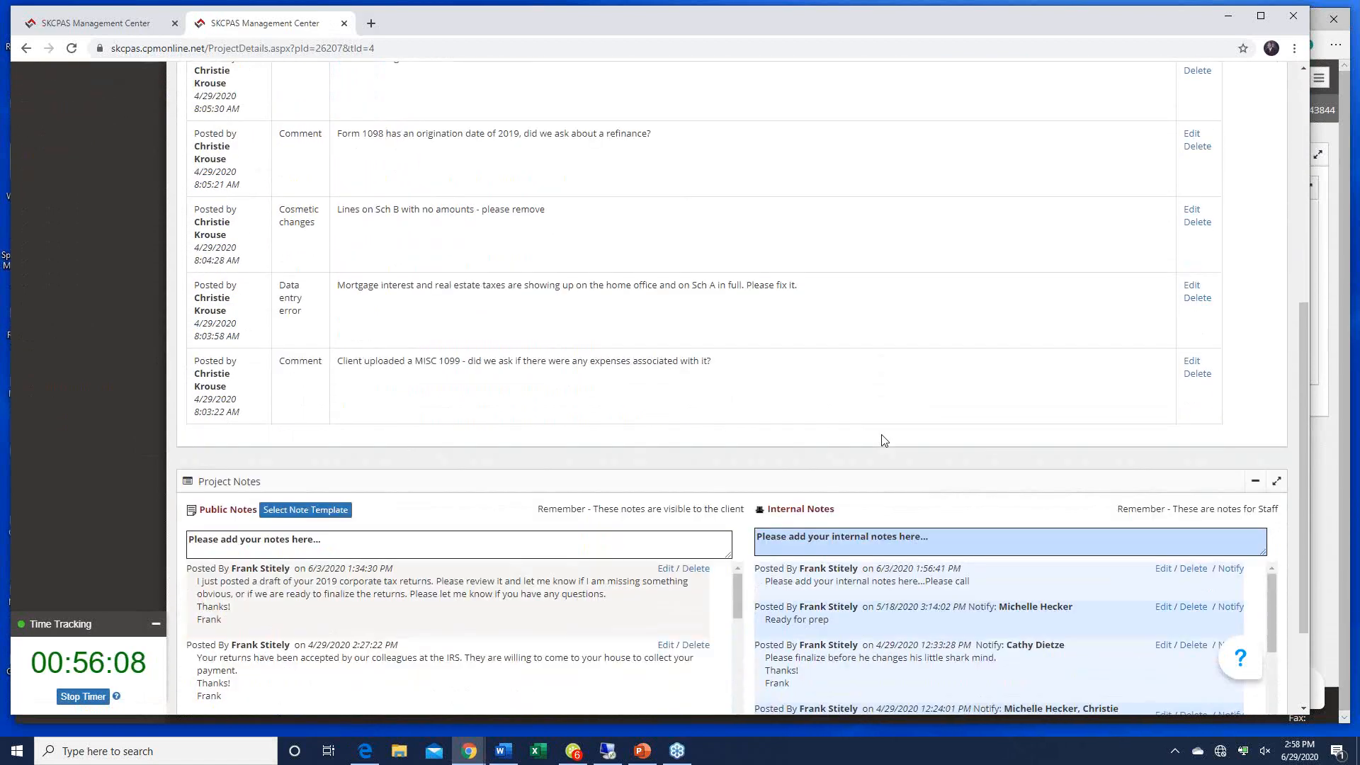
pyautogui.scroll(-5, 882, 439)
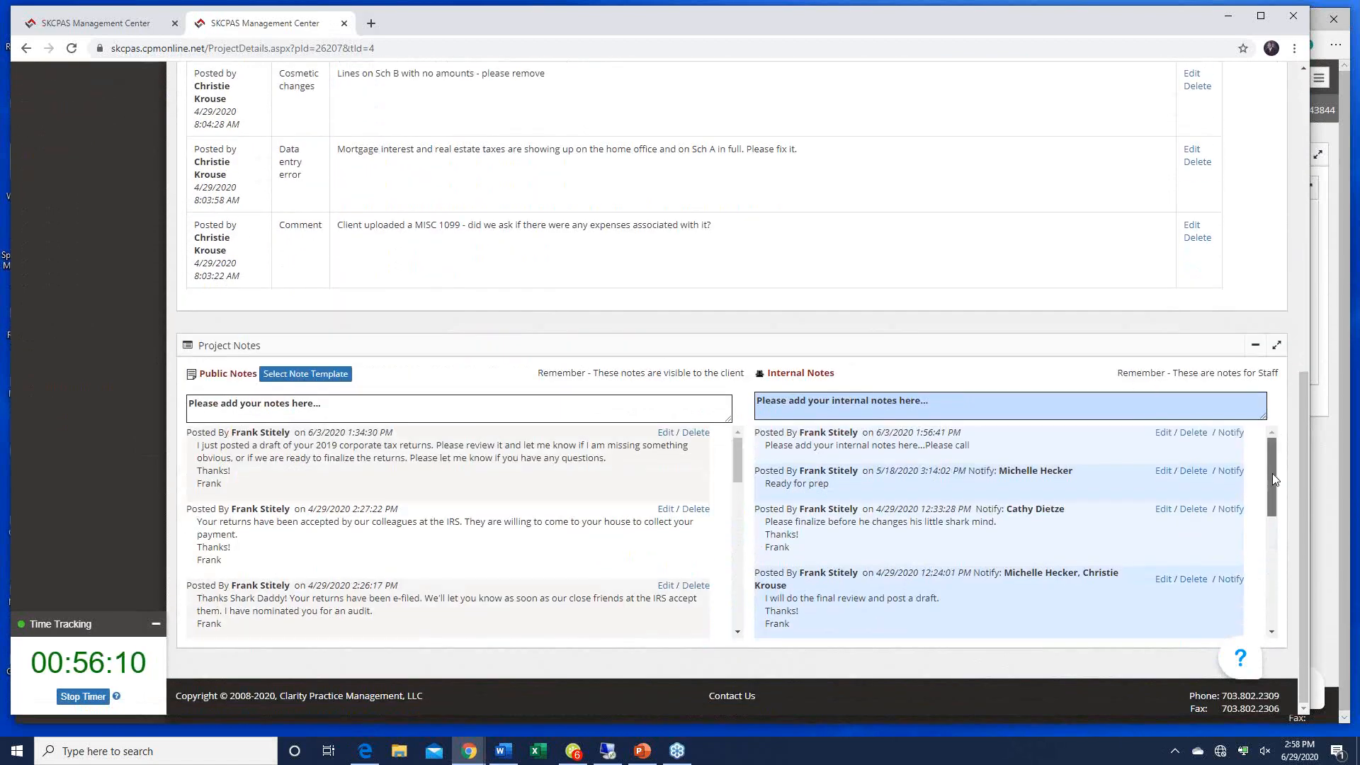
pyautogui.moveTo(1273, 475); pyautogui.dragTo(1280, 531)
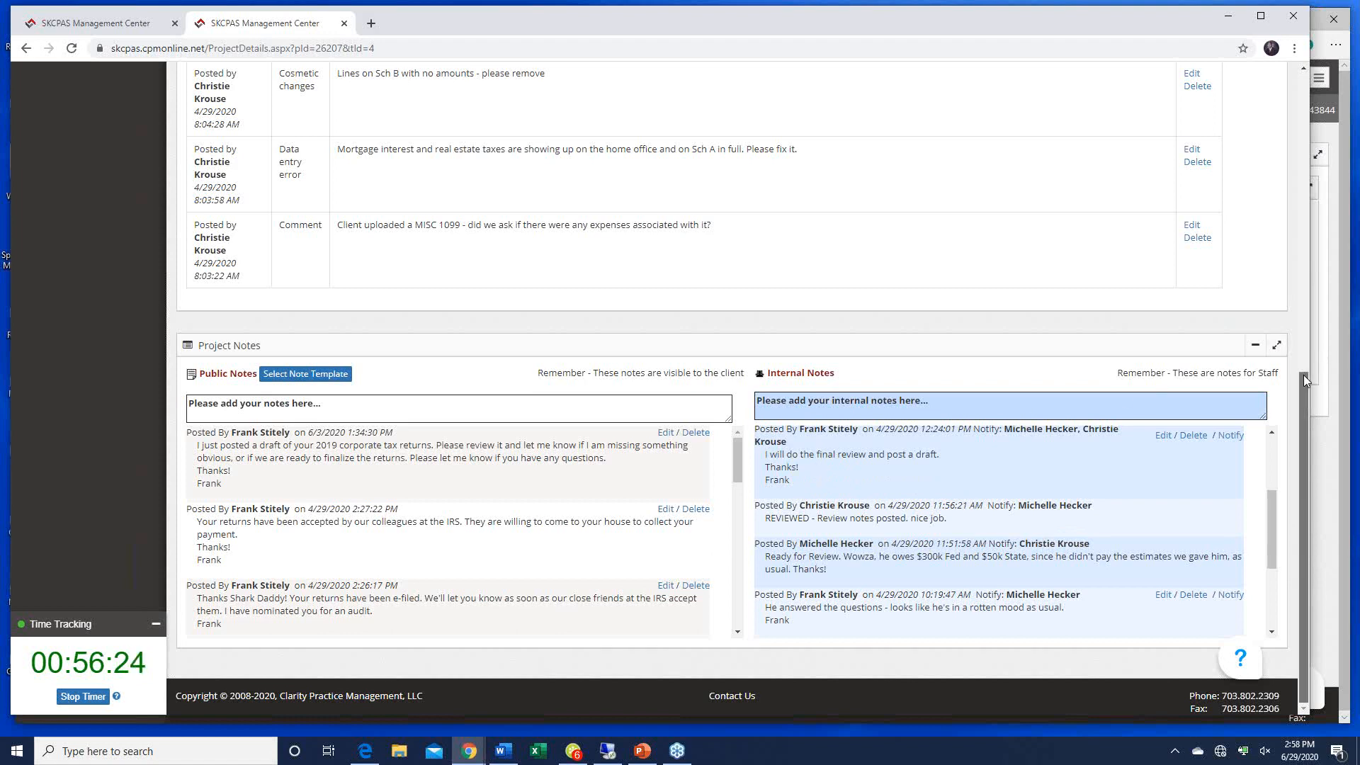
pyautogui.moveTo(1303, 375); pyautogui.dragTo(1266, 116)
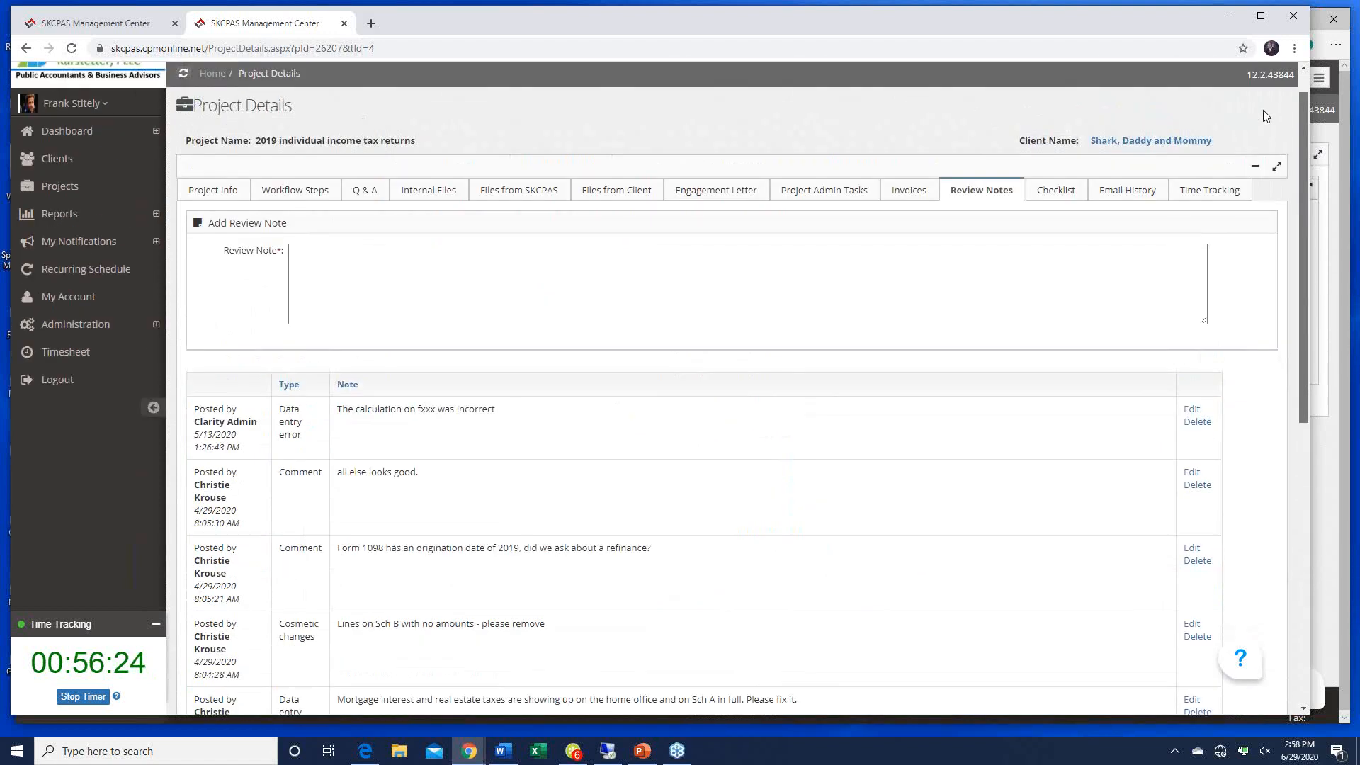
# Step: Review the Files from SKCPAS tab: payment vouchers, instruction letter, return copy, and Public Notes
pyautogui.click(524, 189)
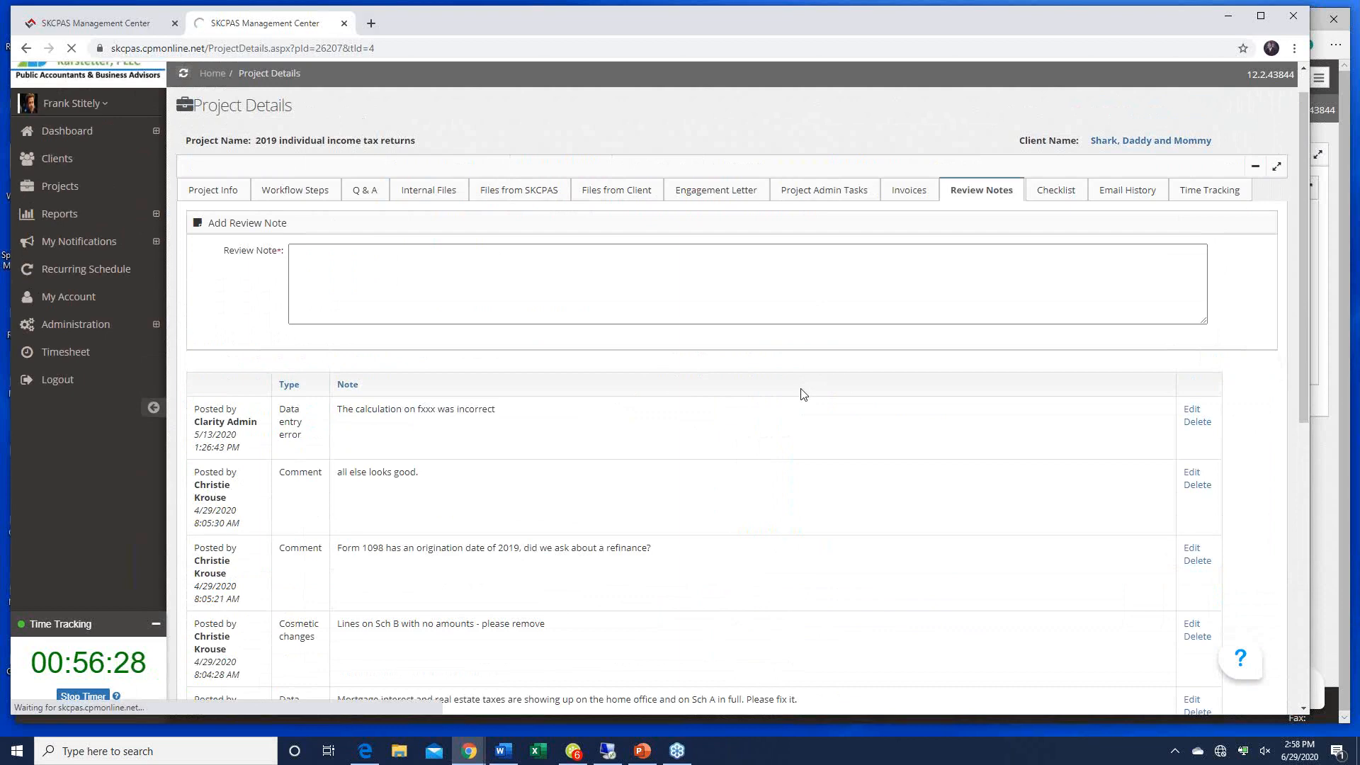
pyautogui.scroll(-5, 802, 394)
pyautogui.scroll(-1, 802, 393)
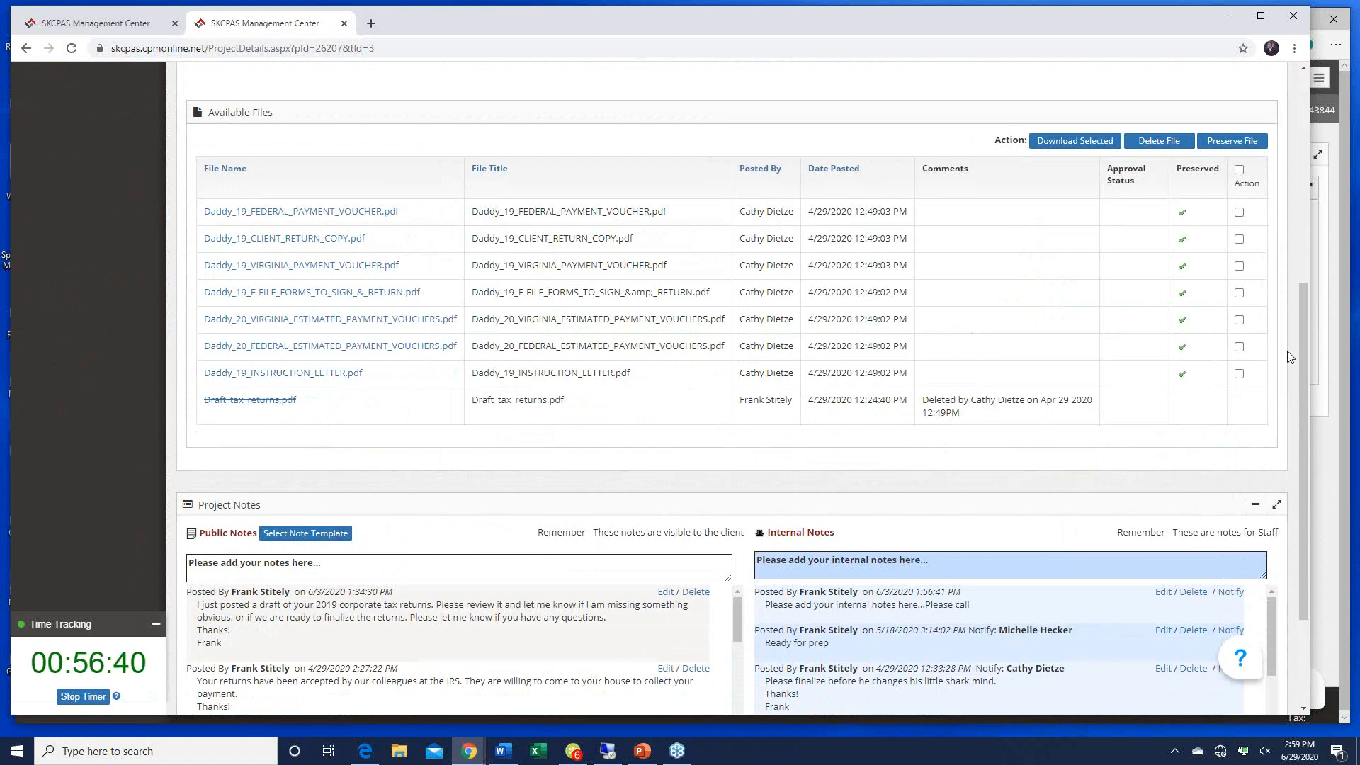
pyautogui.moveTo(1307, 345); pyautogui.dragTo(1299, 432)
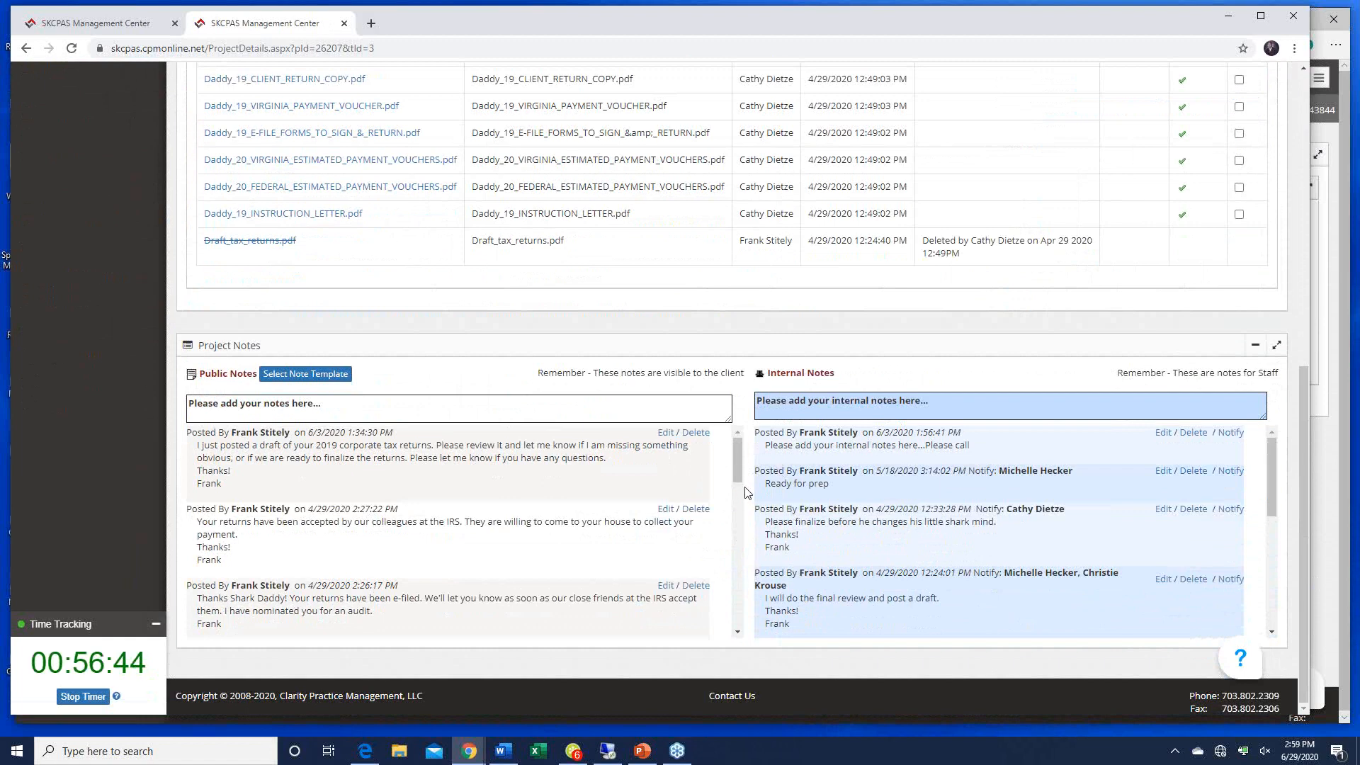
pyautogui.moveTo(739, 474); pyautogui.dragTo(741, 585)
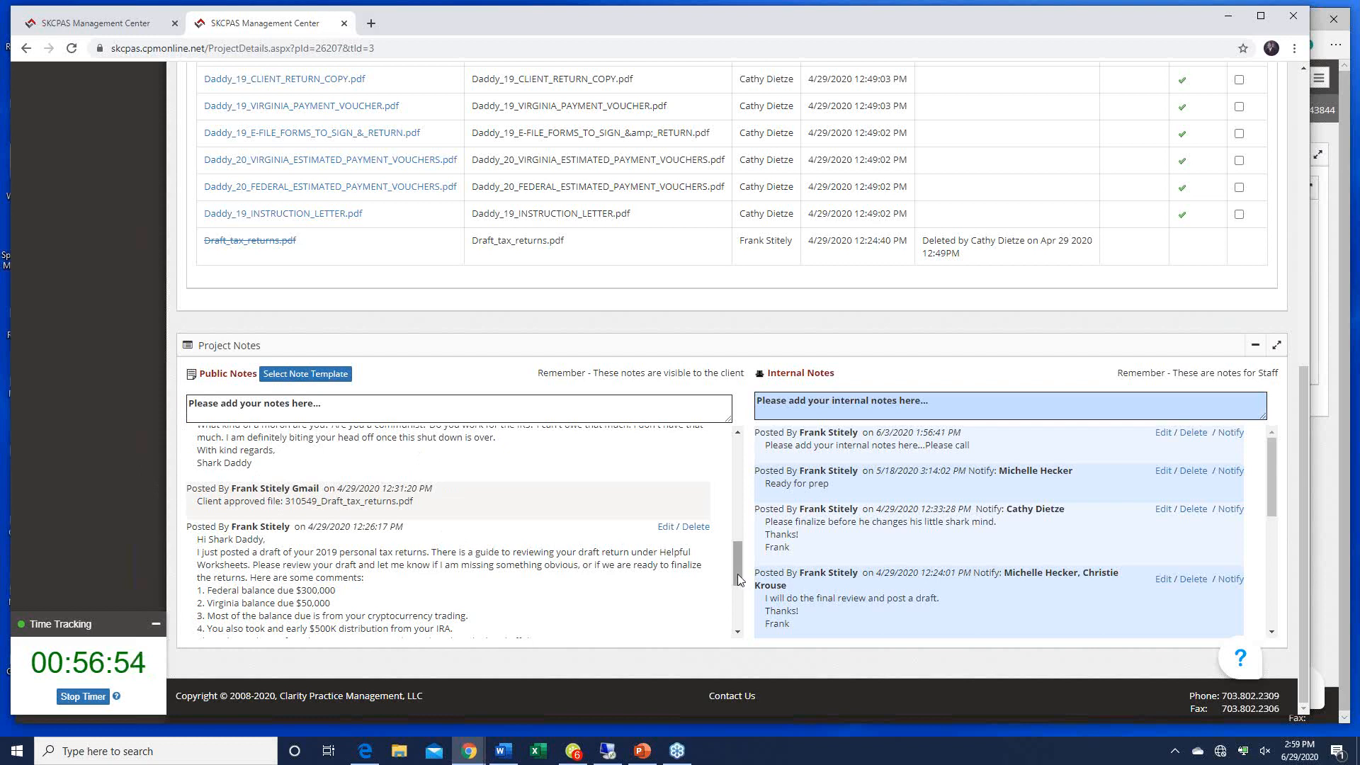
pyautogui.moveTo(737, 574); pyautogui.dragTo(737, 558)
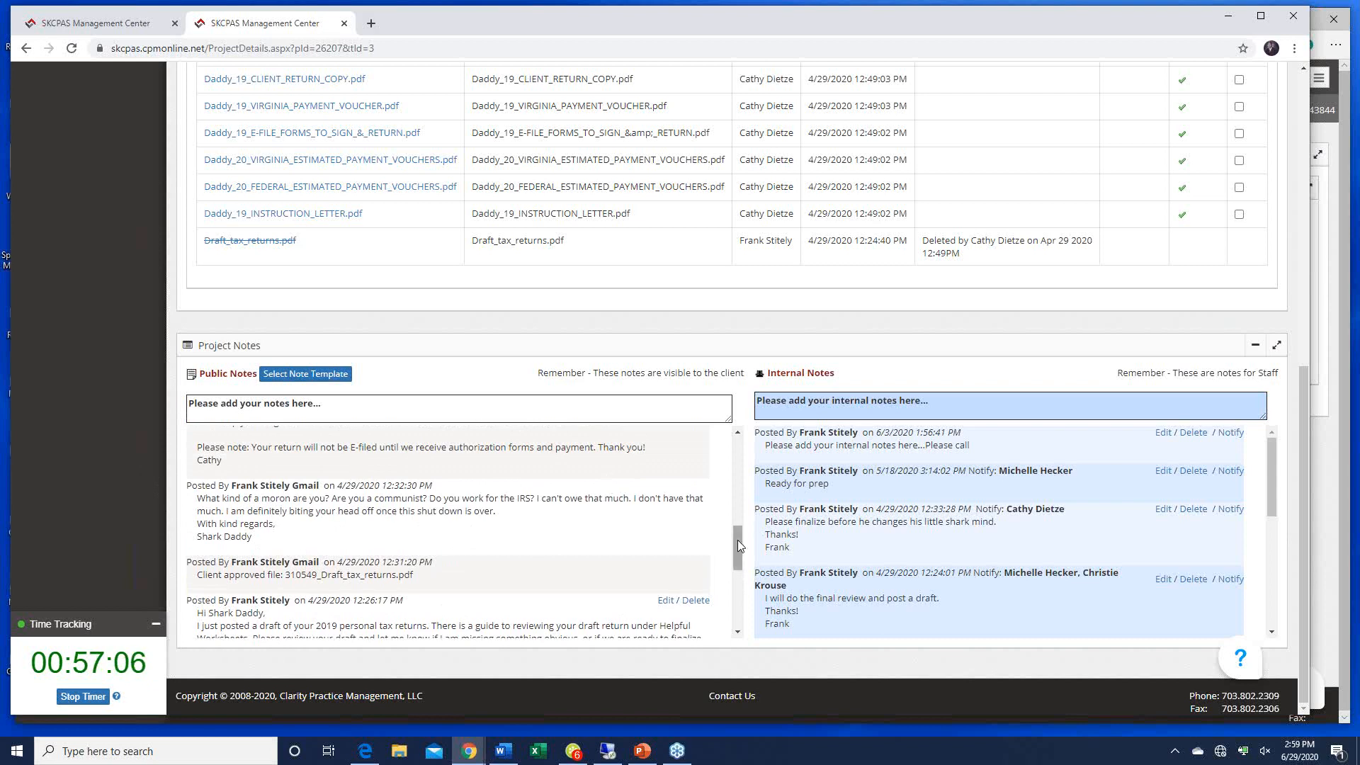
pyautogui.moveTo(737, 544); pyautogui.dragTo(745, 514)
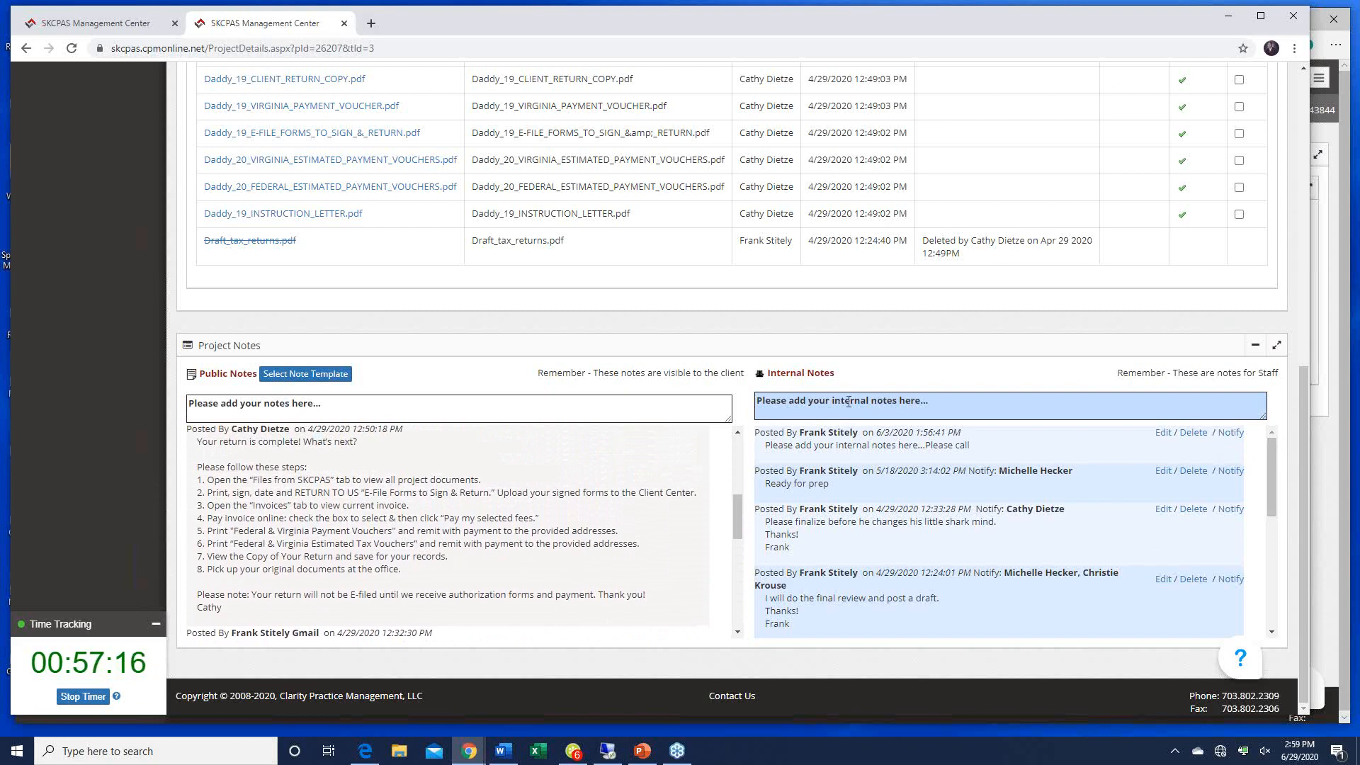
pyautogui.moveTo(1307, 388); pyautogui.dragTo(1295, 168)
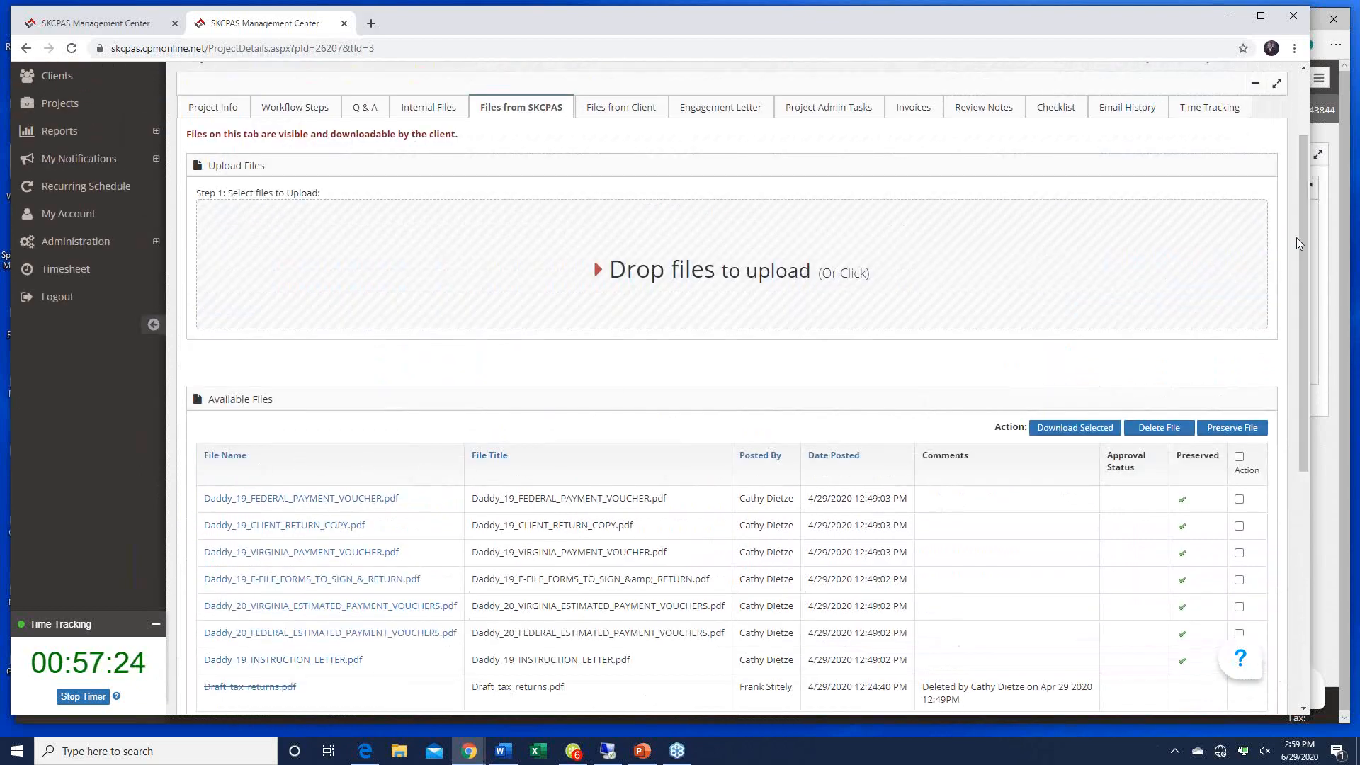
pyautogui.moveTo(1306, 236); pyautogui.dragTo(1330, 481)
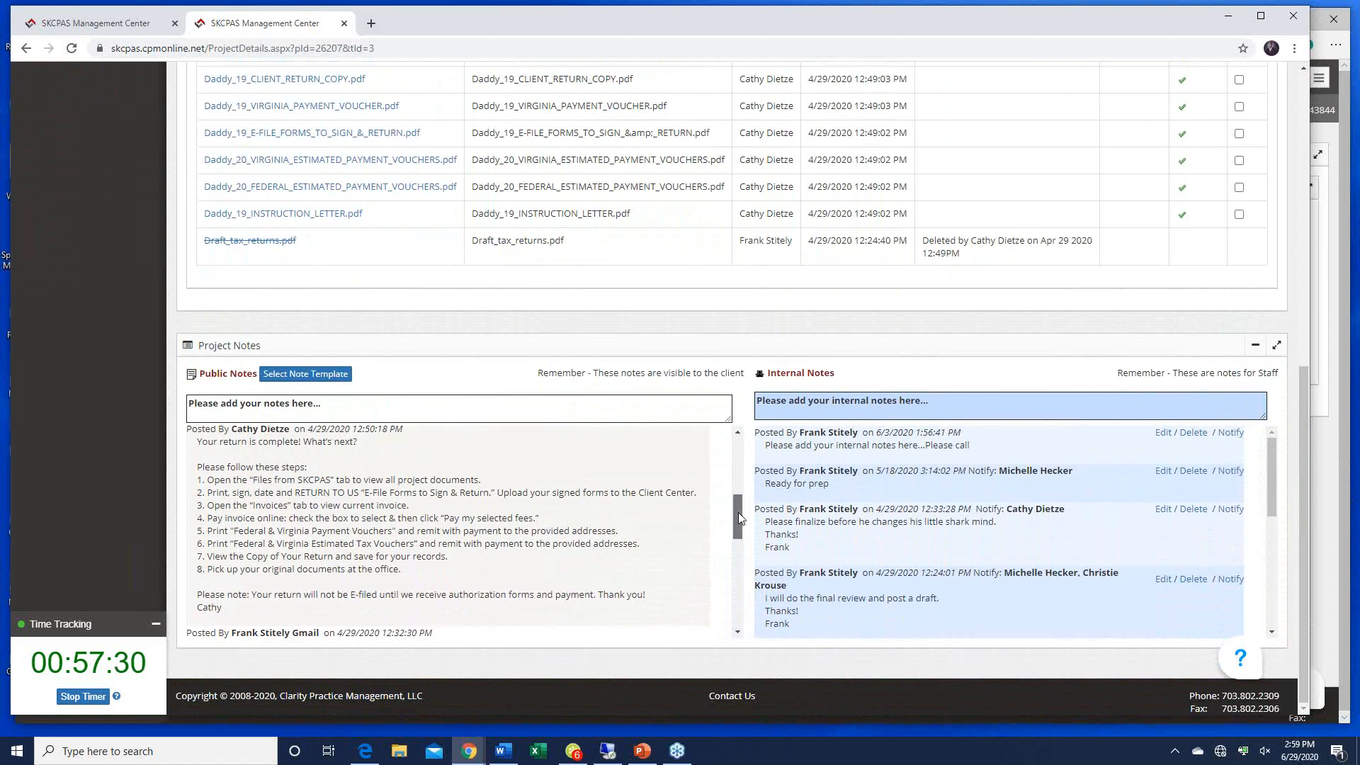
pyautogui.scroll(3, 738, 512)
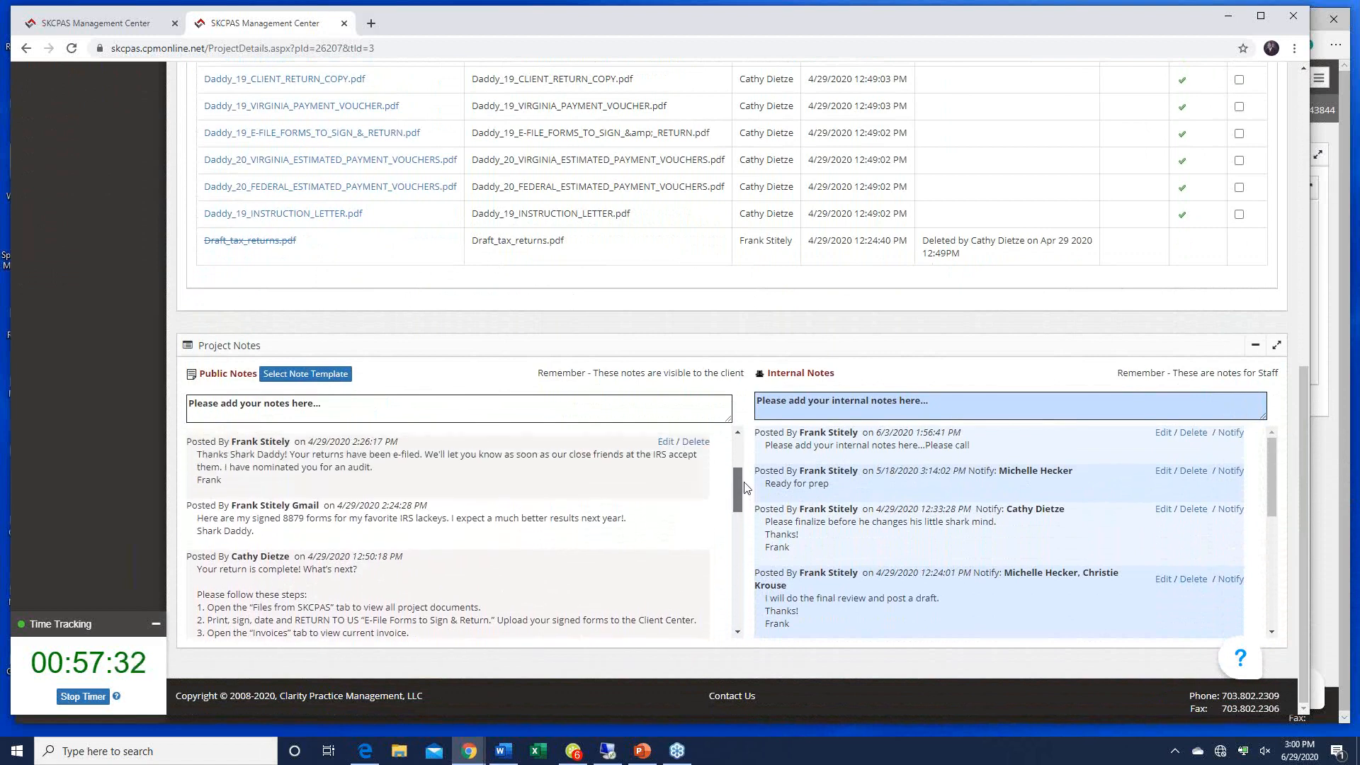
pyautogui.scroll(1, 742, 482)
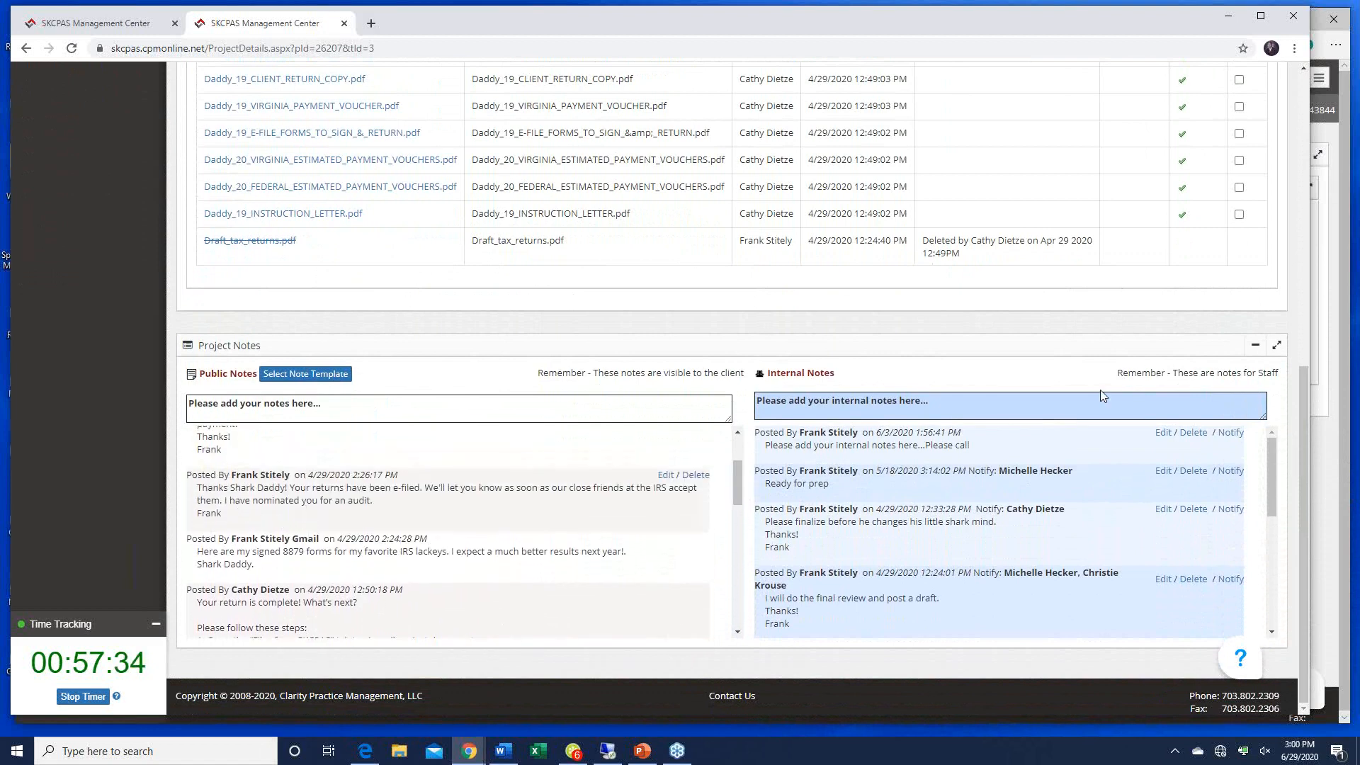
pyautogui.moveTo(1302, 376); pyautogui.dragTo(1277, 96)
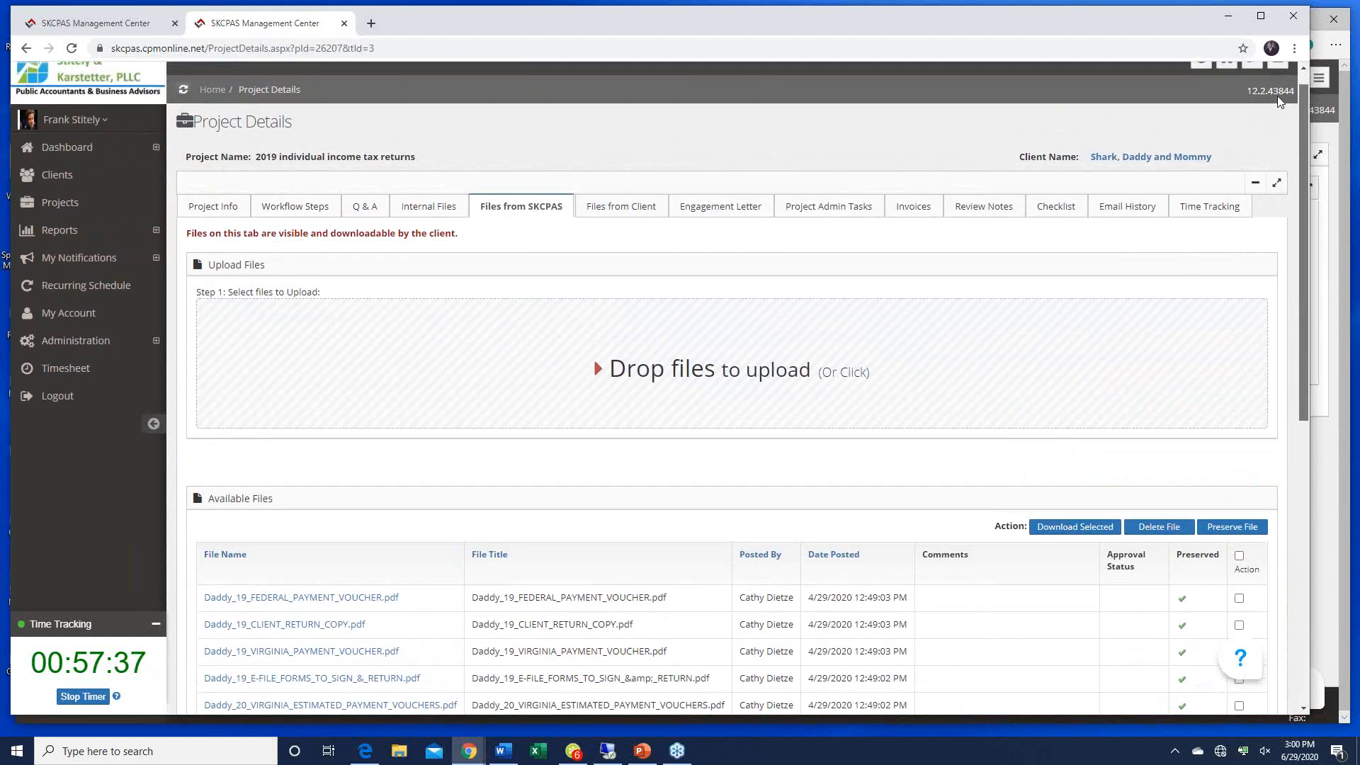
# Step: Review the Files from Client tab: signed 8879 forms, signed engagement letter and balance sheets
pyautogui.click(613, 207)
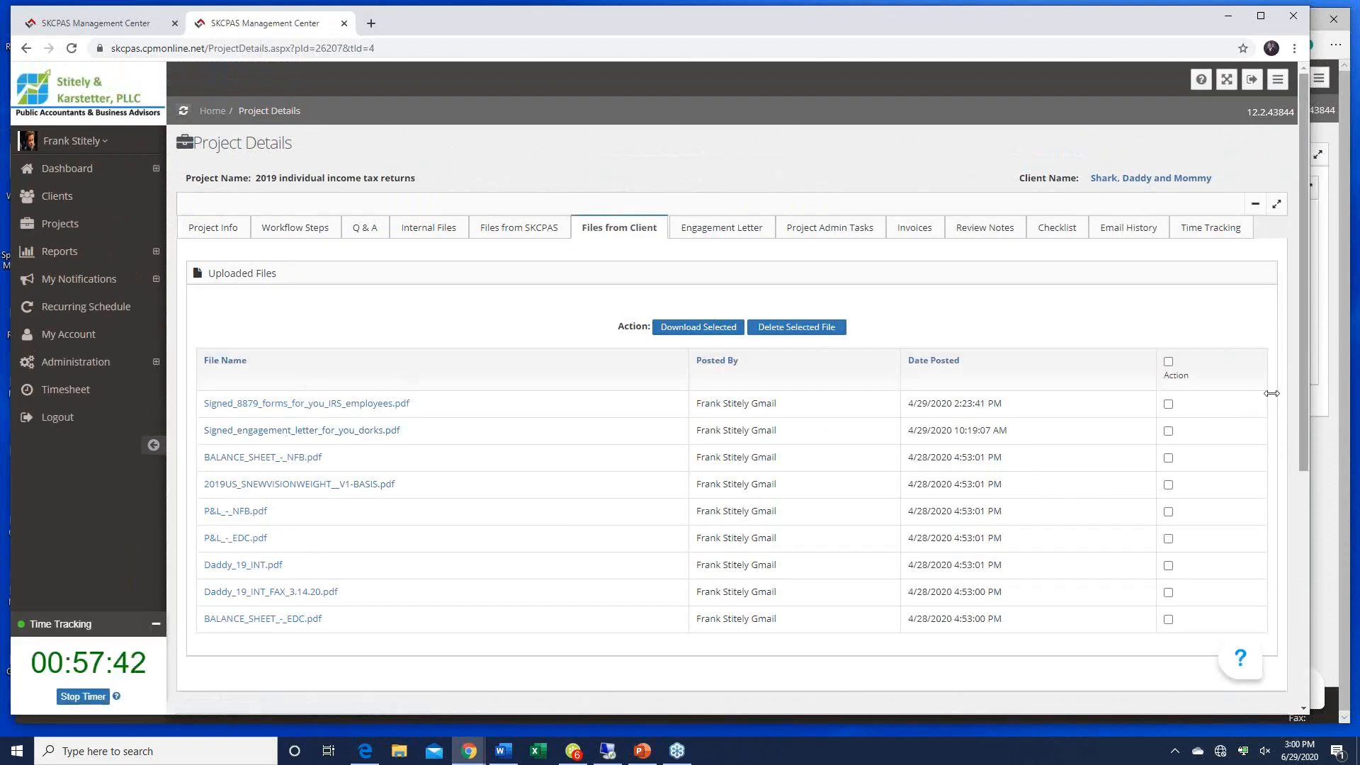
pyautogui.moveTo(1303, 397); pyautogui.dragTo(1298, 662)
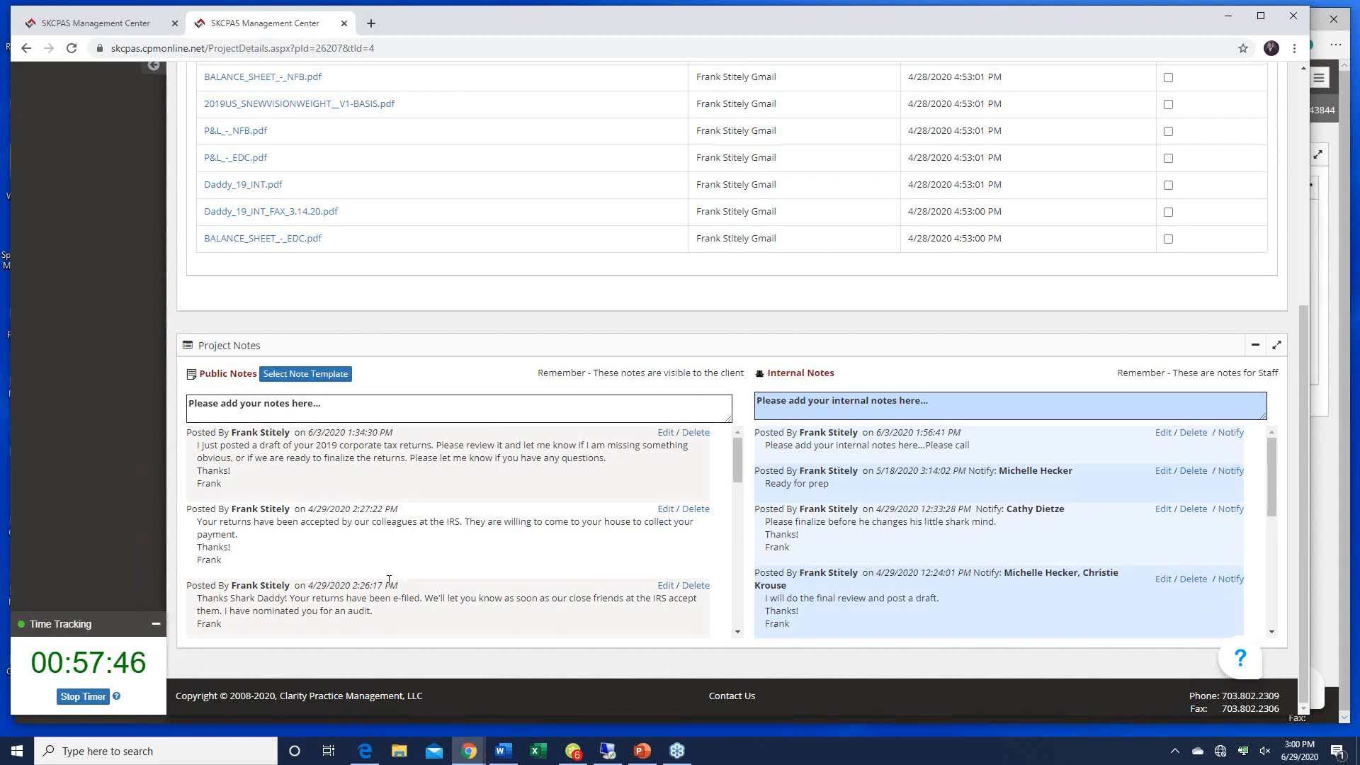
pyautogui.moveTo(735, 470); pyautogui.dragTo(734, 487)
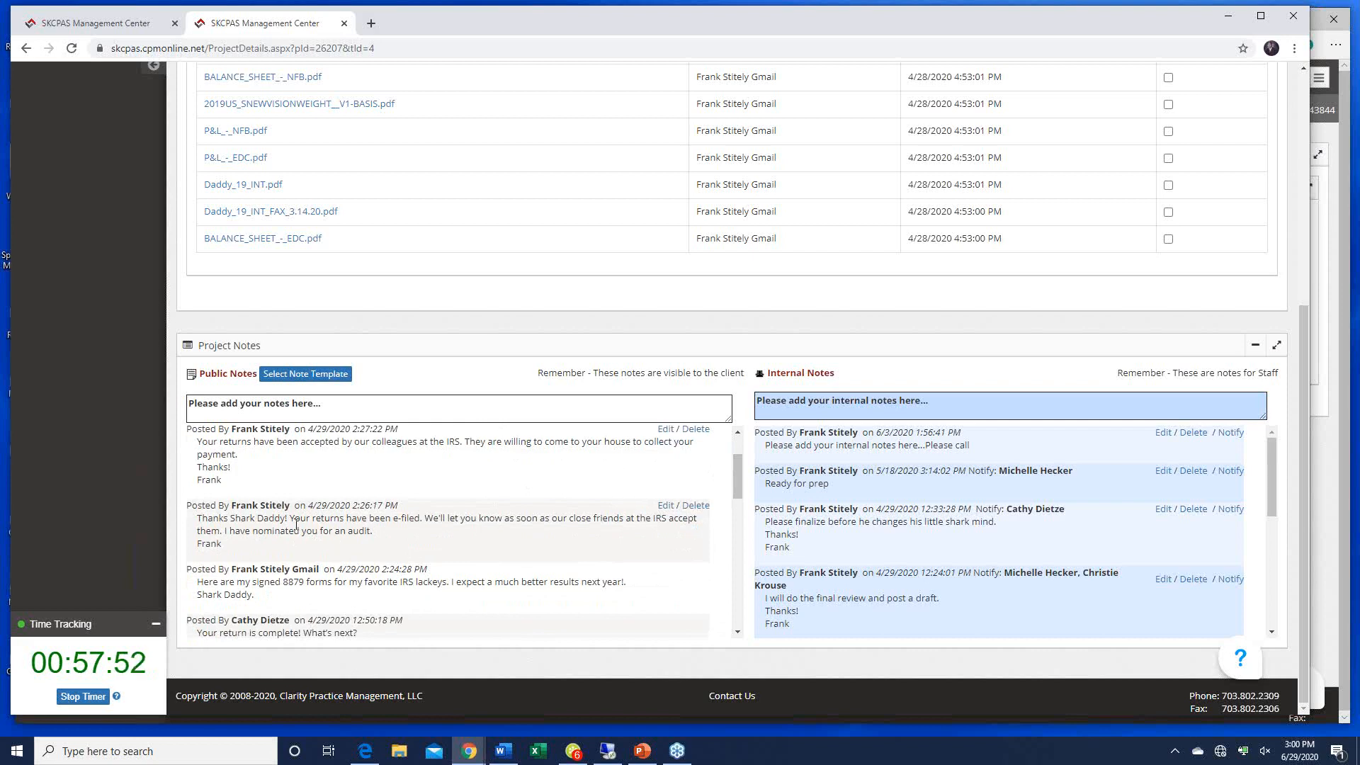
pyautogui.scroll(1, 296, 527)
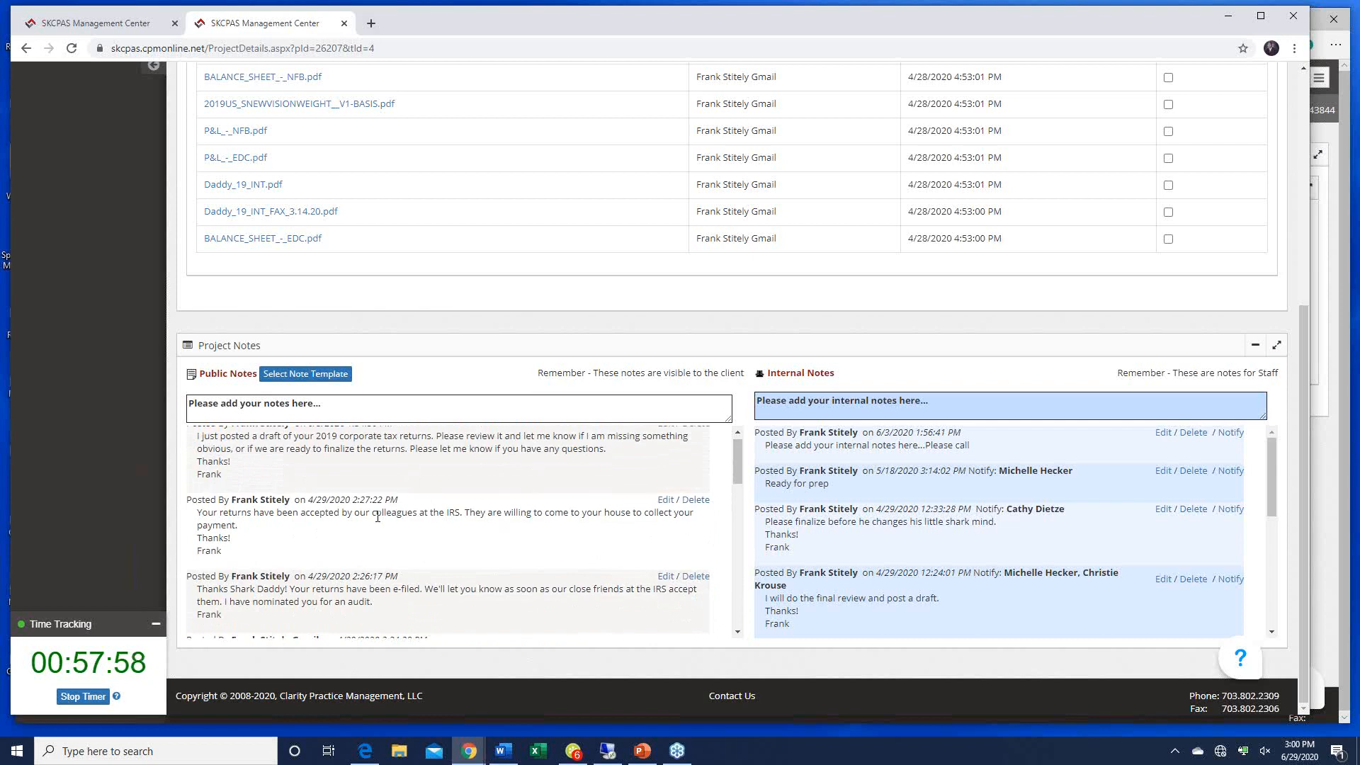
pyautogui.scroll(1, 378, 516)
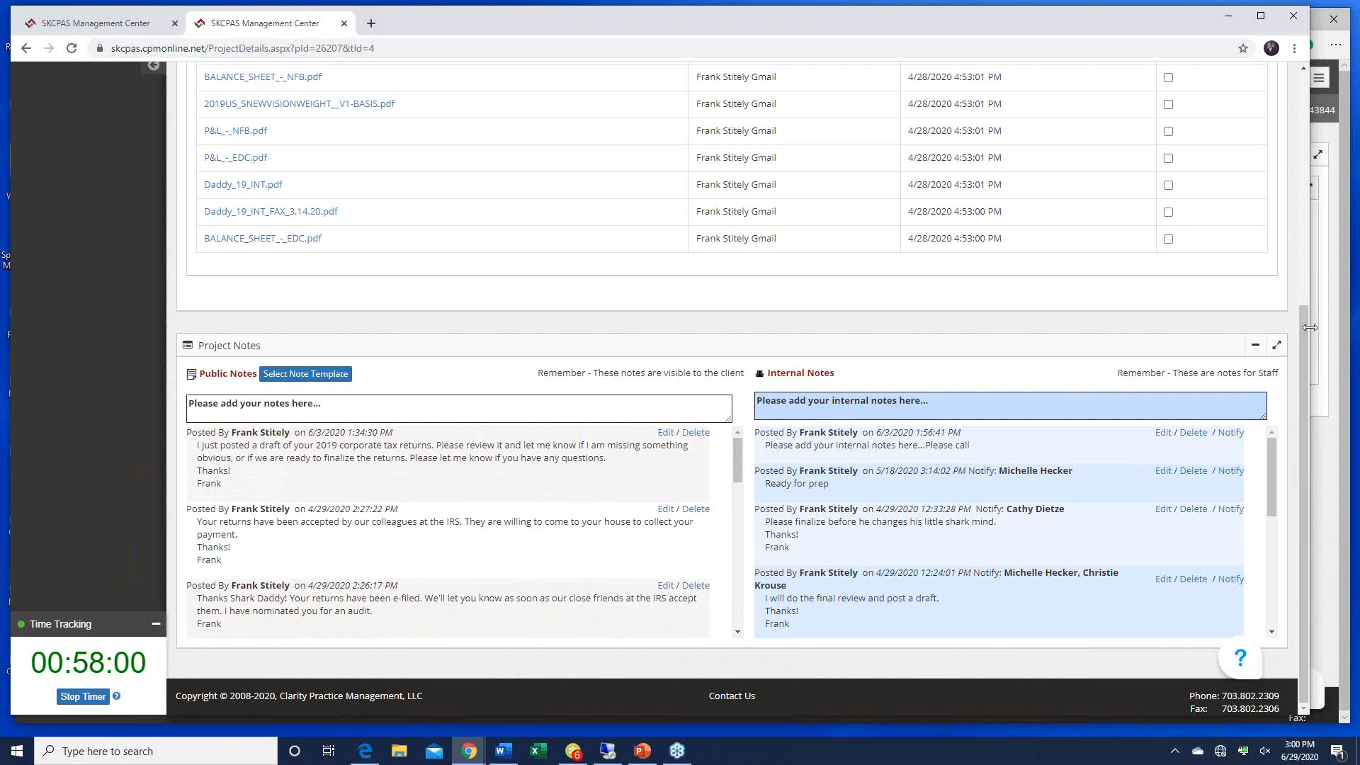
pyautogui.moveTo(1300, 337); pyautogui.dragTo(1284, 115)
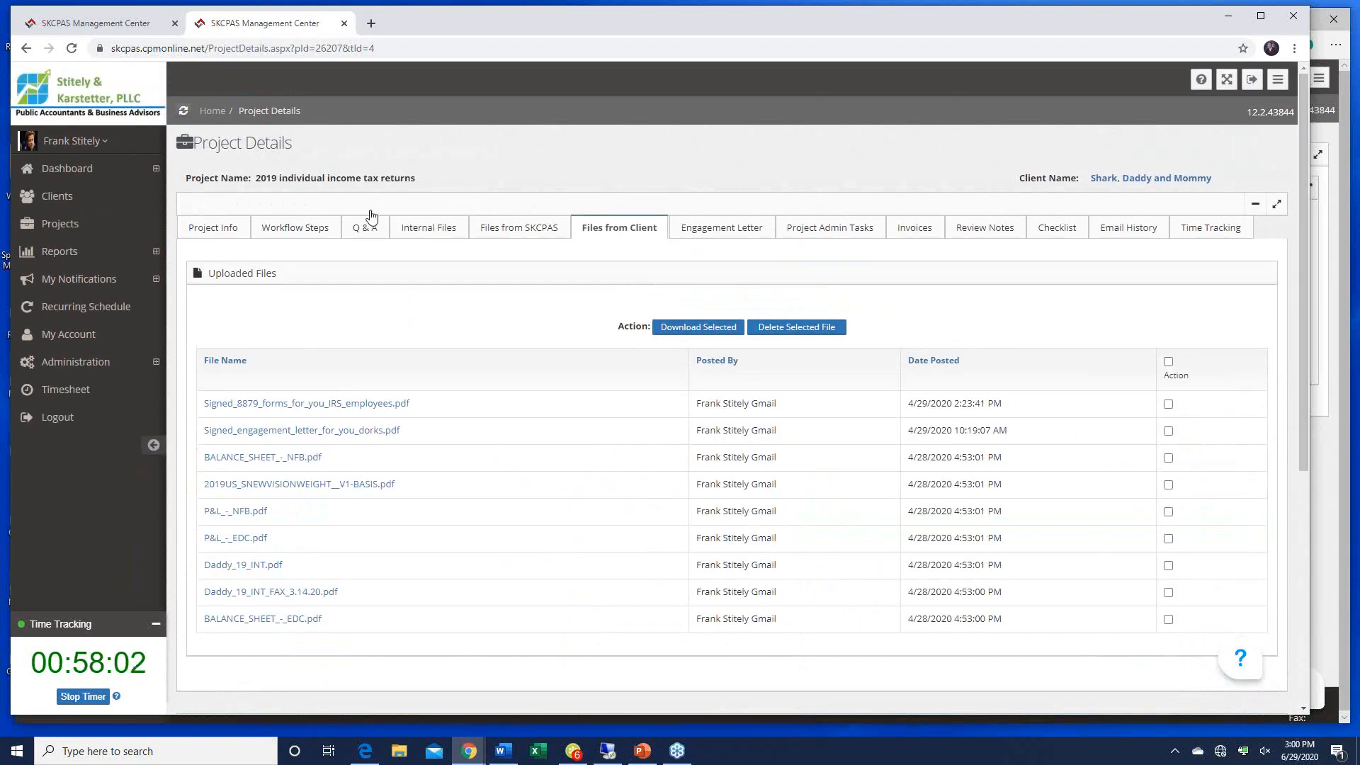
# Step: Review the Workflow Steps tab, from Client to upload documents through Completed & Archived
pyautogui.click(296, 227)
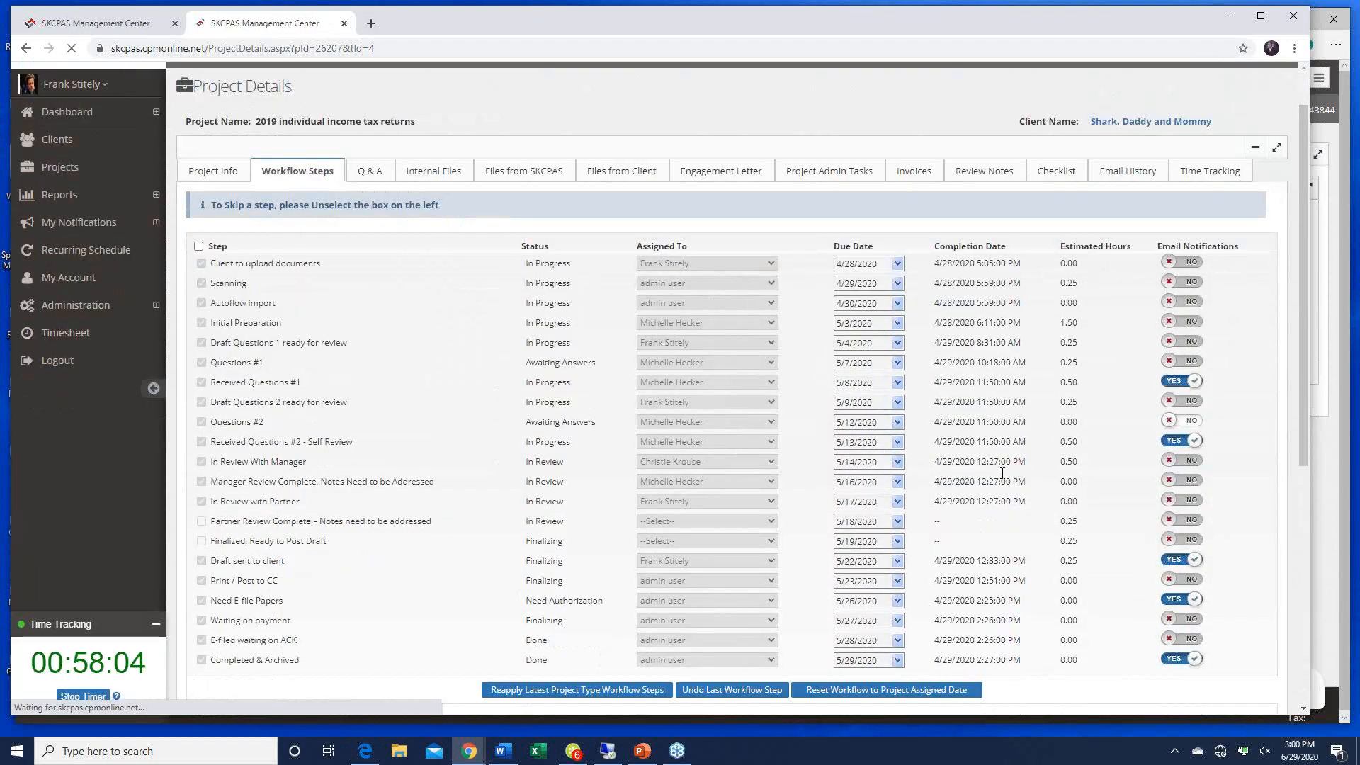
pyautogui.scroll(-4, 1002, 473)
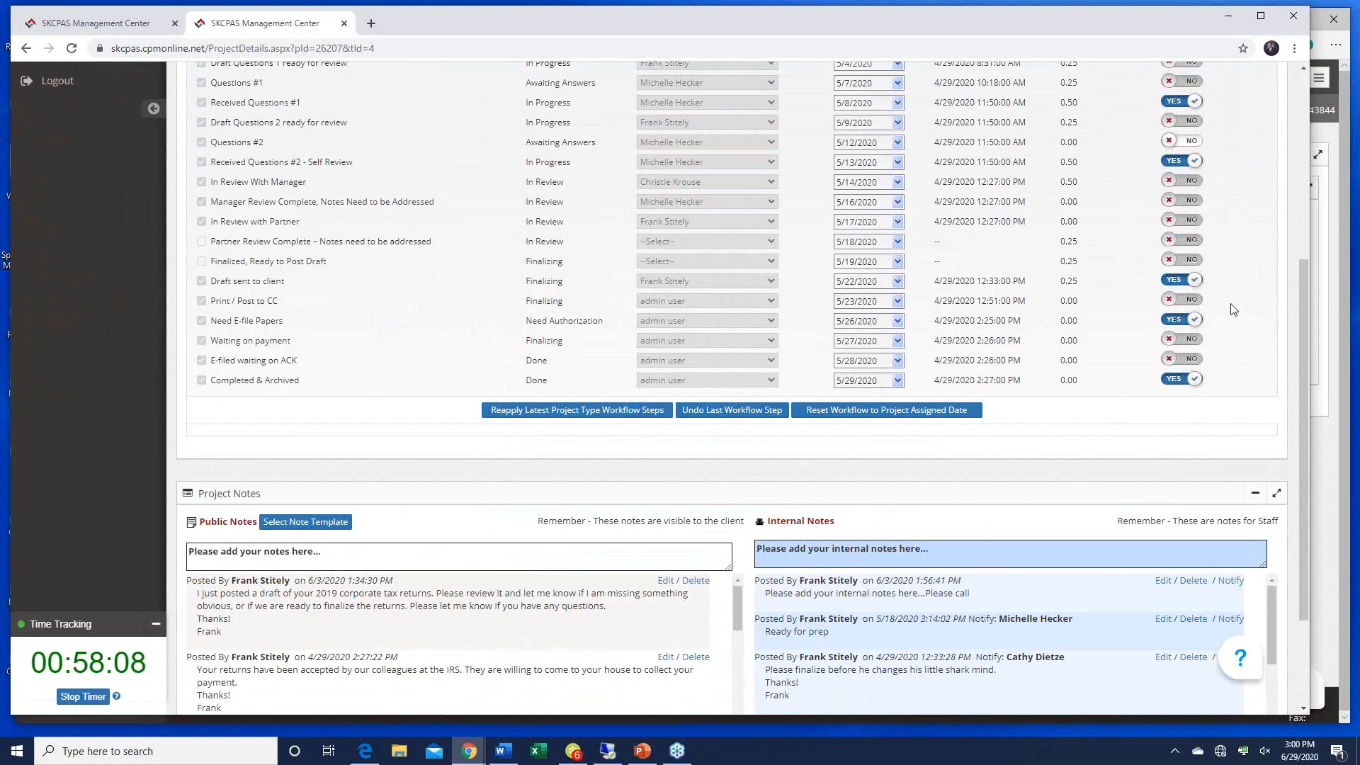
pyautogui.moveTo(1302, 282); pyautogui.dragTo(1303, 383)
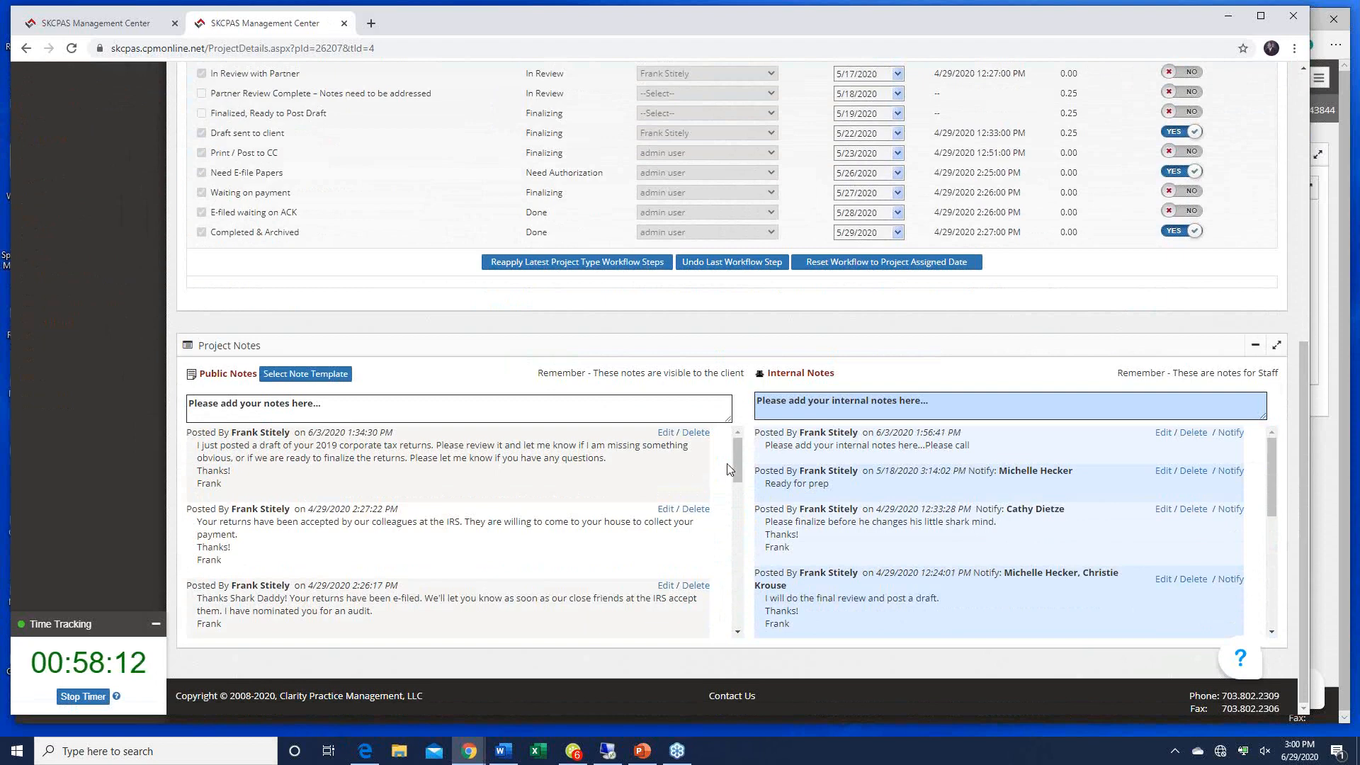
pyautogui.scroll(-3, 744, 470)
pyautogui.scroll(3, 752, 489)
pyautogui.scroll(2, 909, 379)
pyautogui.scroll(7, 909, 379)
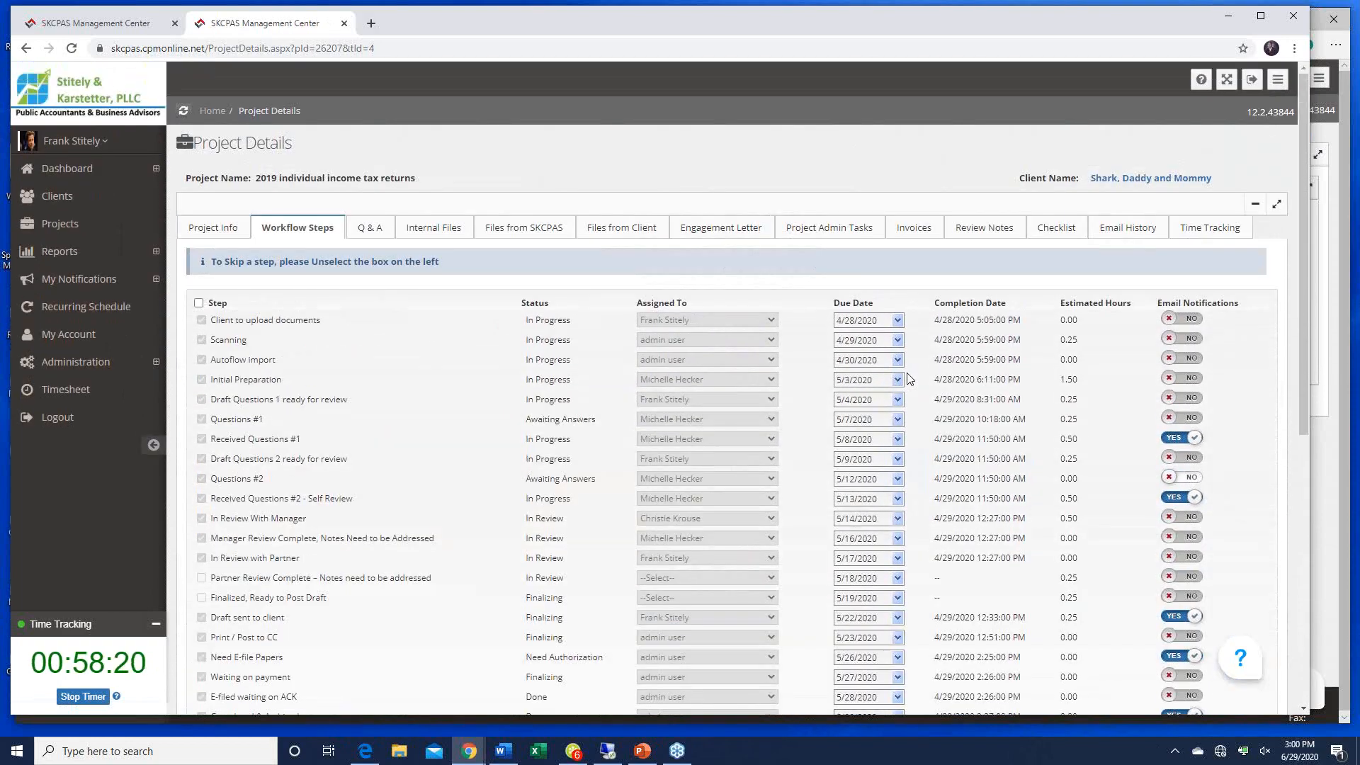
# Step: Minimize Chrome and run the PowerPoint slideshow from the Collaborating With Clients and Staff slide
pyautogui.click(1228, 15)
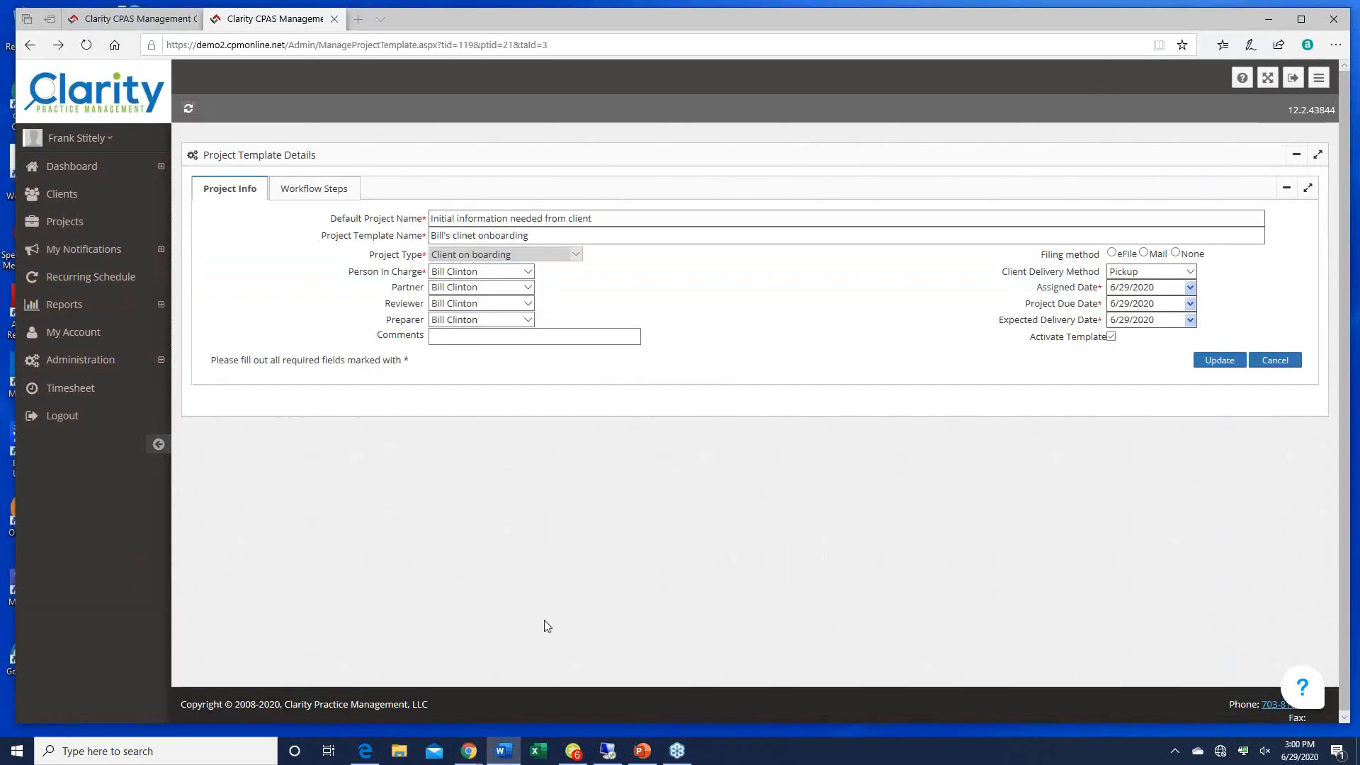
pyautogui.click(647, 753)
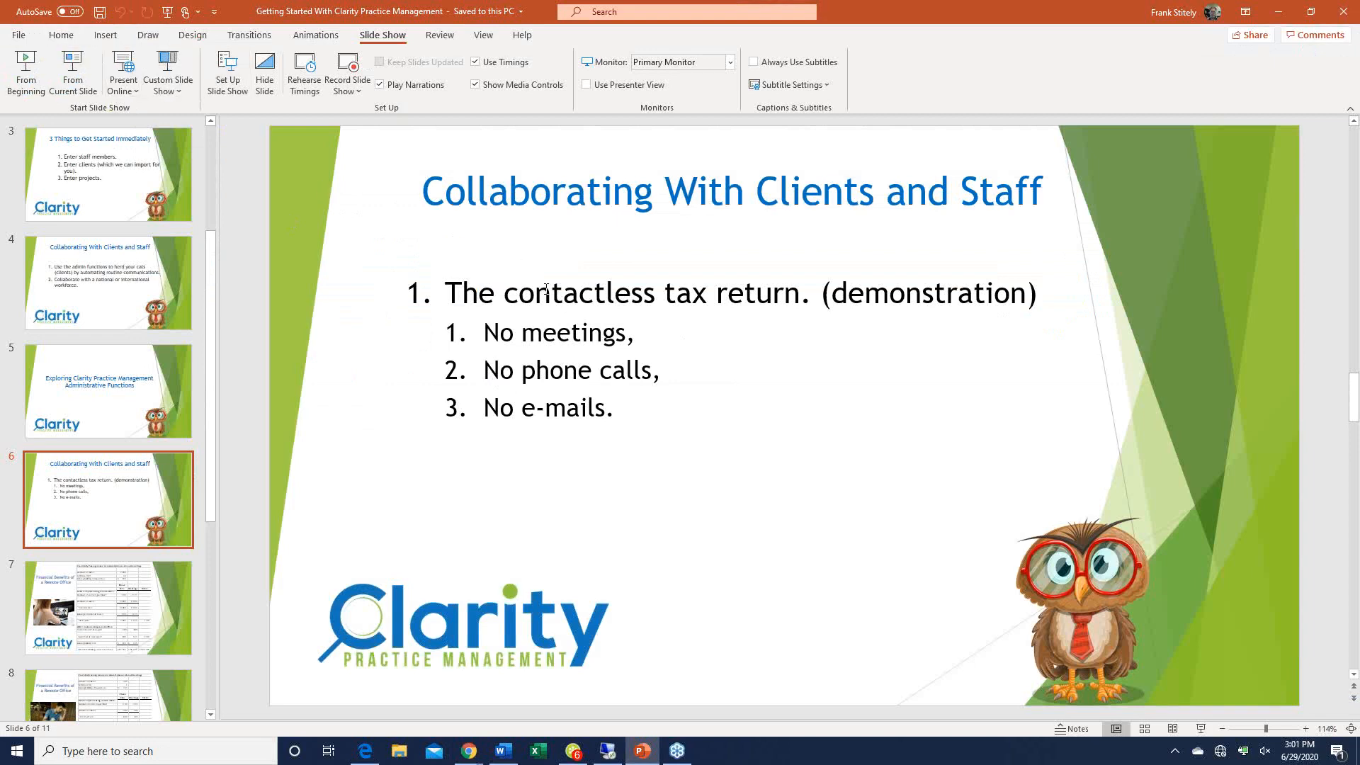
pyautogui.click(76, 73)
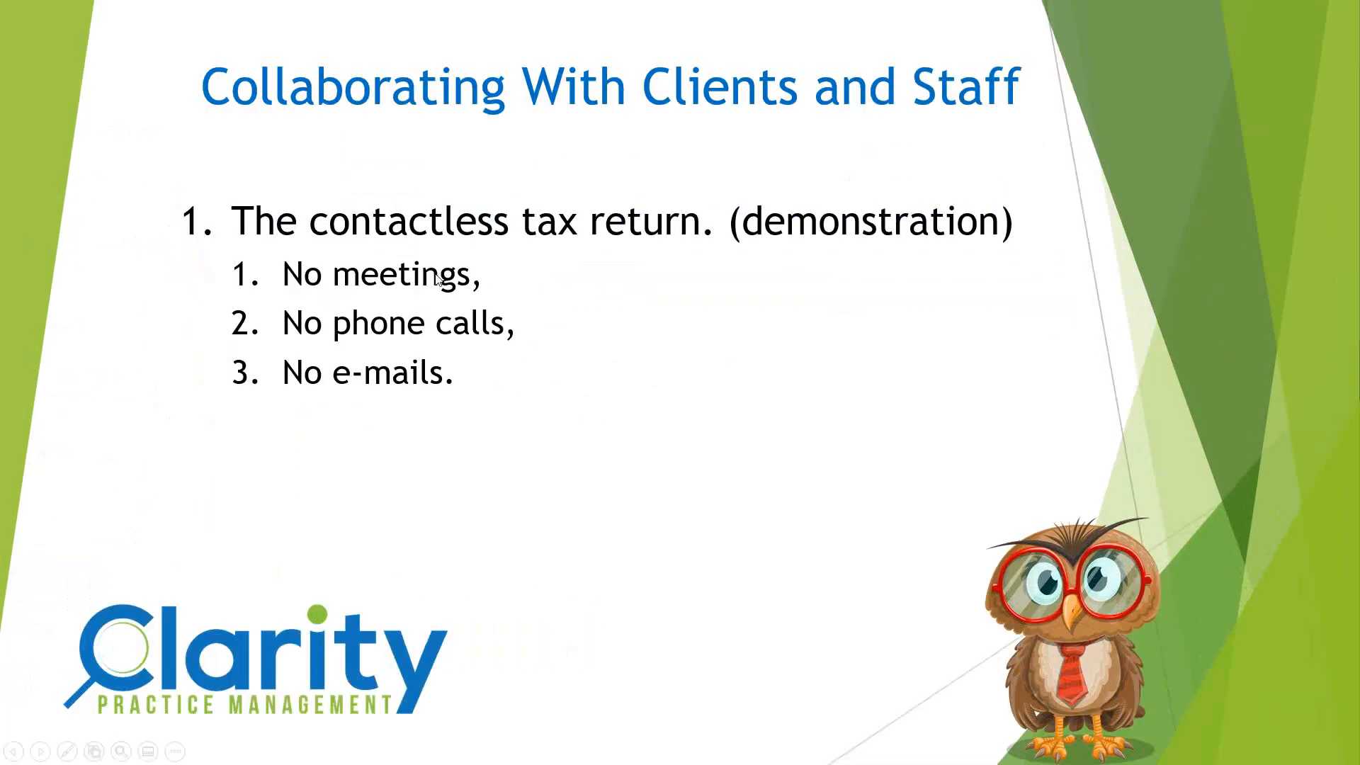
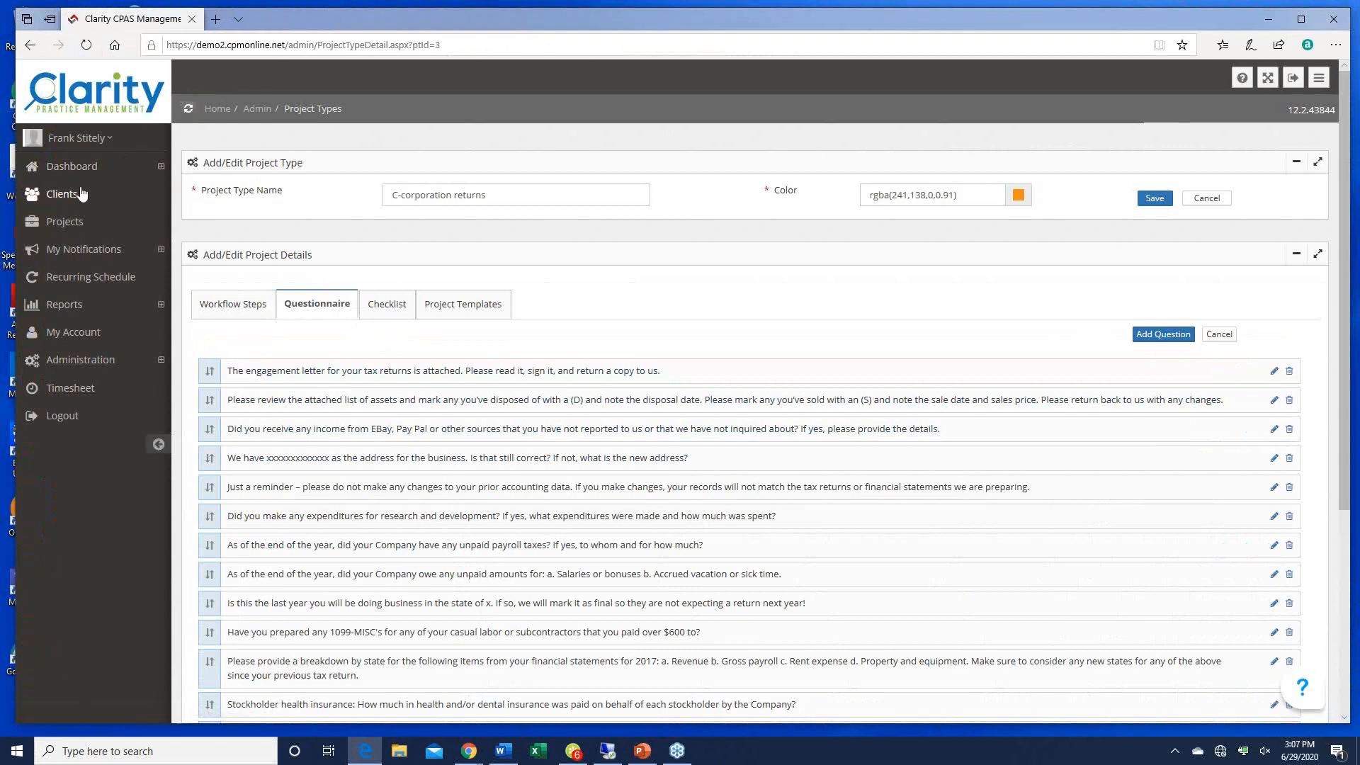
# Step: Leave the C-corporation project type settings for the Clients search page
pyautogui.click(62, 197)
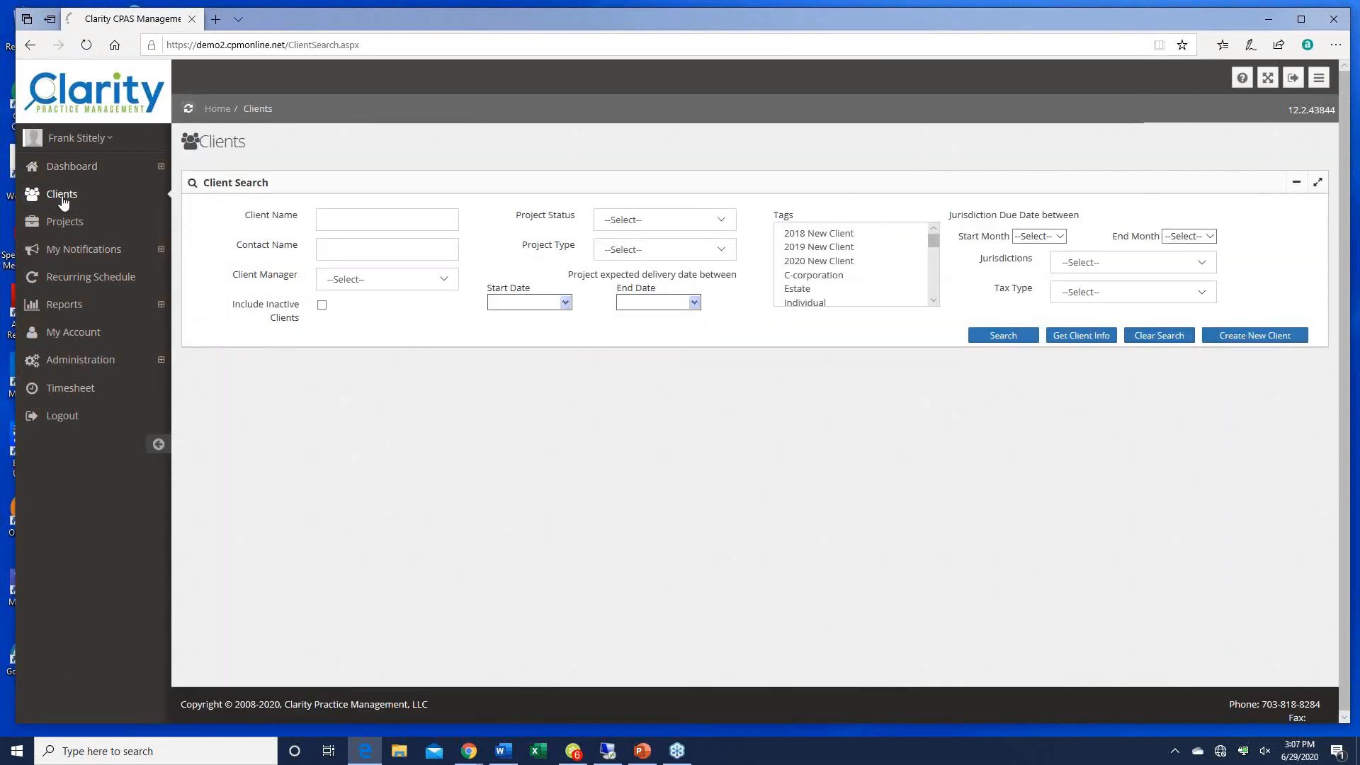
# Step: Search clients by the name 'shark'
pyautogui.click(358, 220)
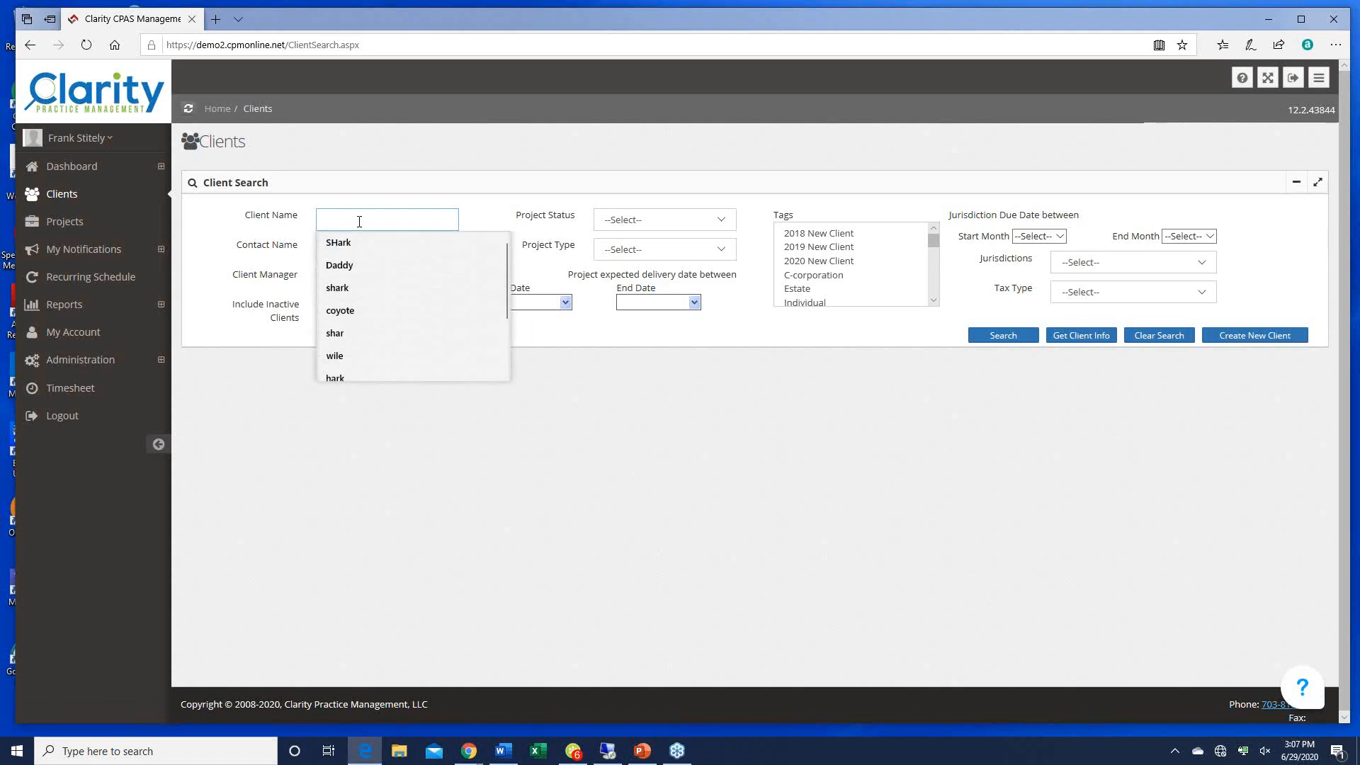
pyautogui.write('har')
pyautogui.press('BackSpace')
pyautogui.press('BackSpace')
pyautogui.press('BackSpace')
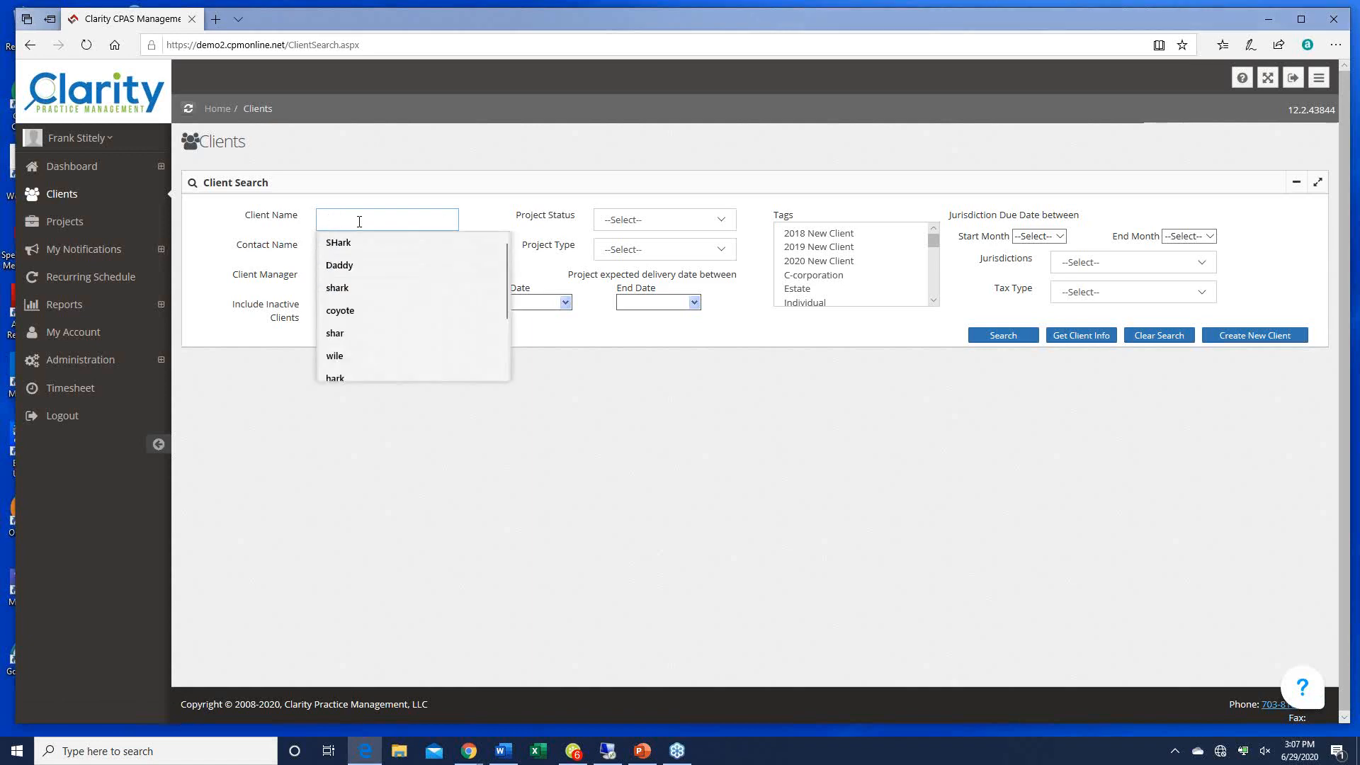
pyautogui.write('shark')
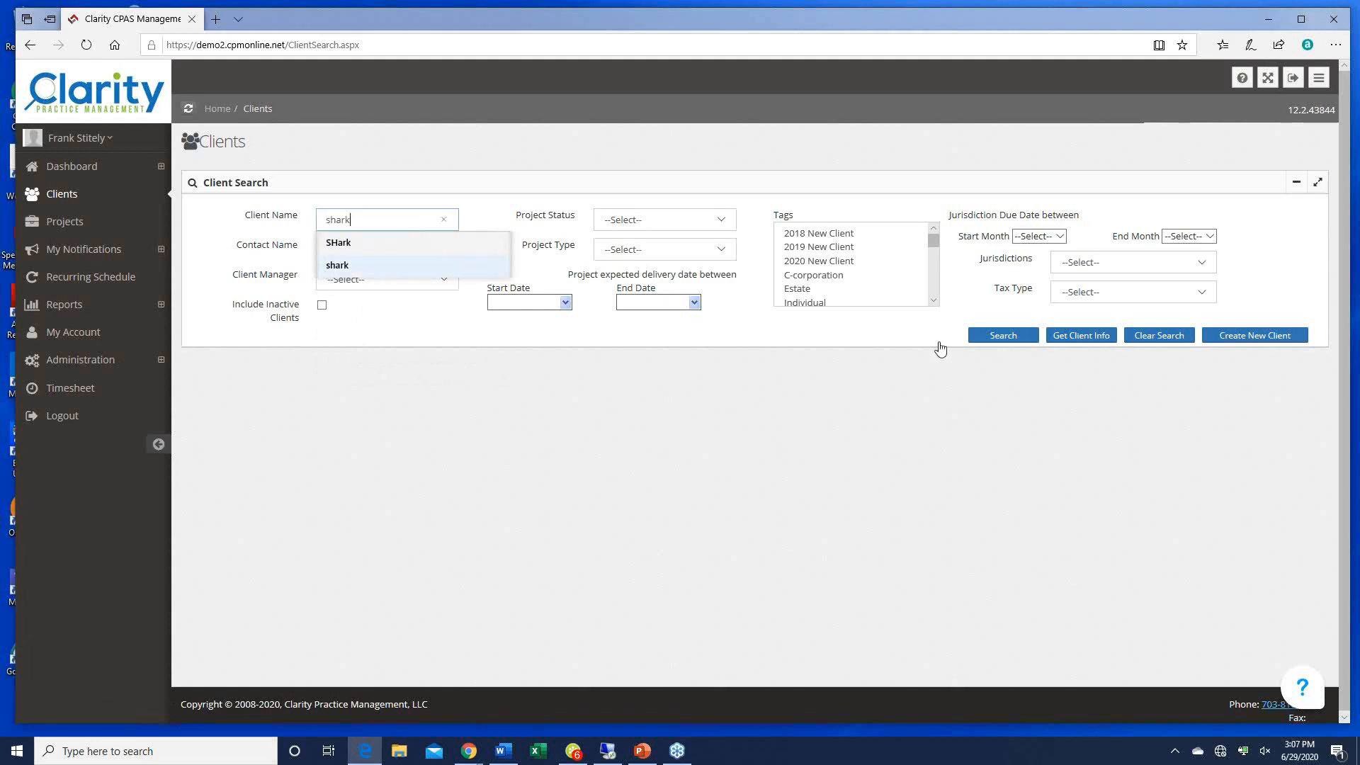
pyautogui.click(1003, 336)
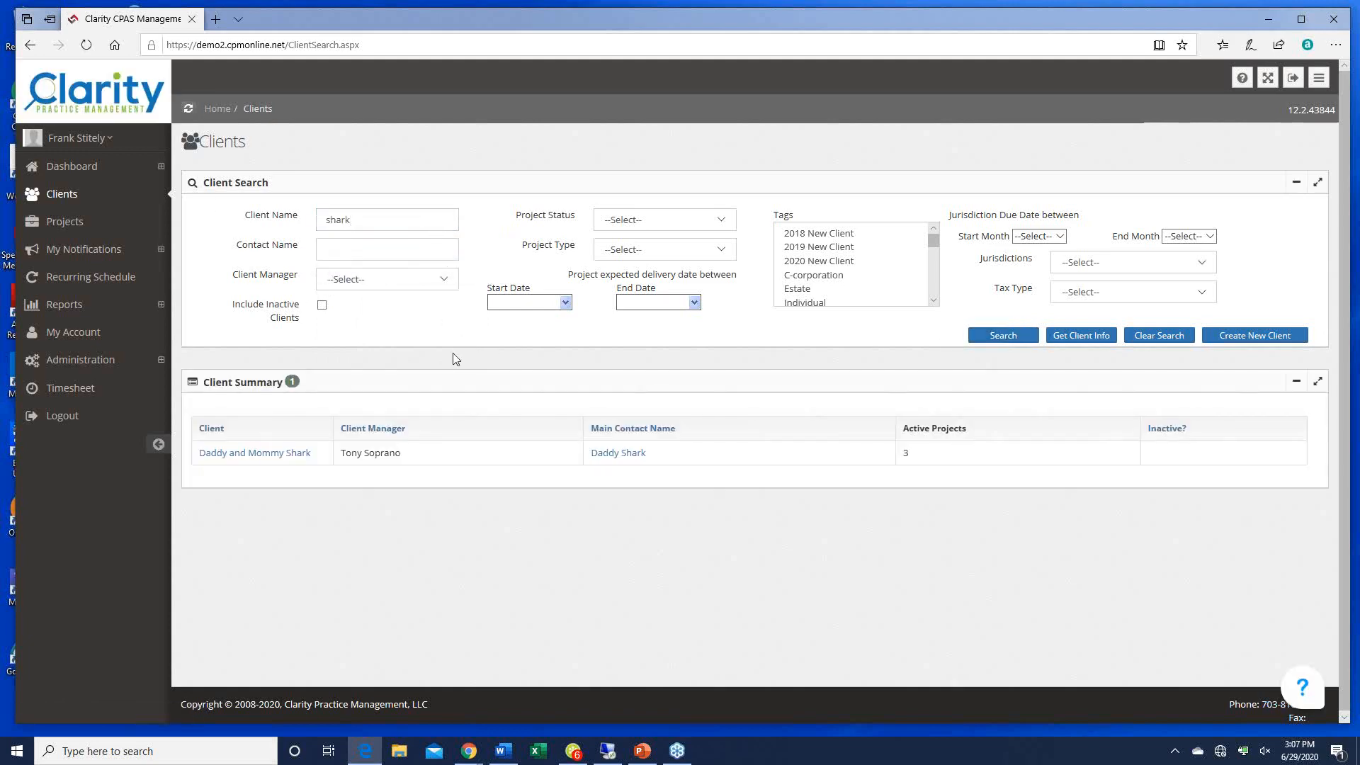
# Step: Open the matching Shark client's details in a new tab and review its three active projects
pyautogui.rightClick(255, 455)
pyautogui.click(298, 461)
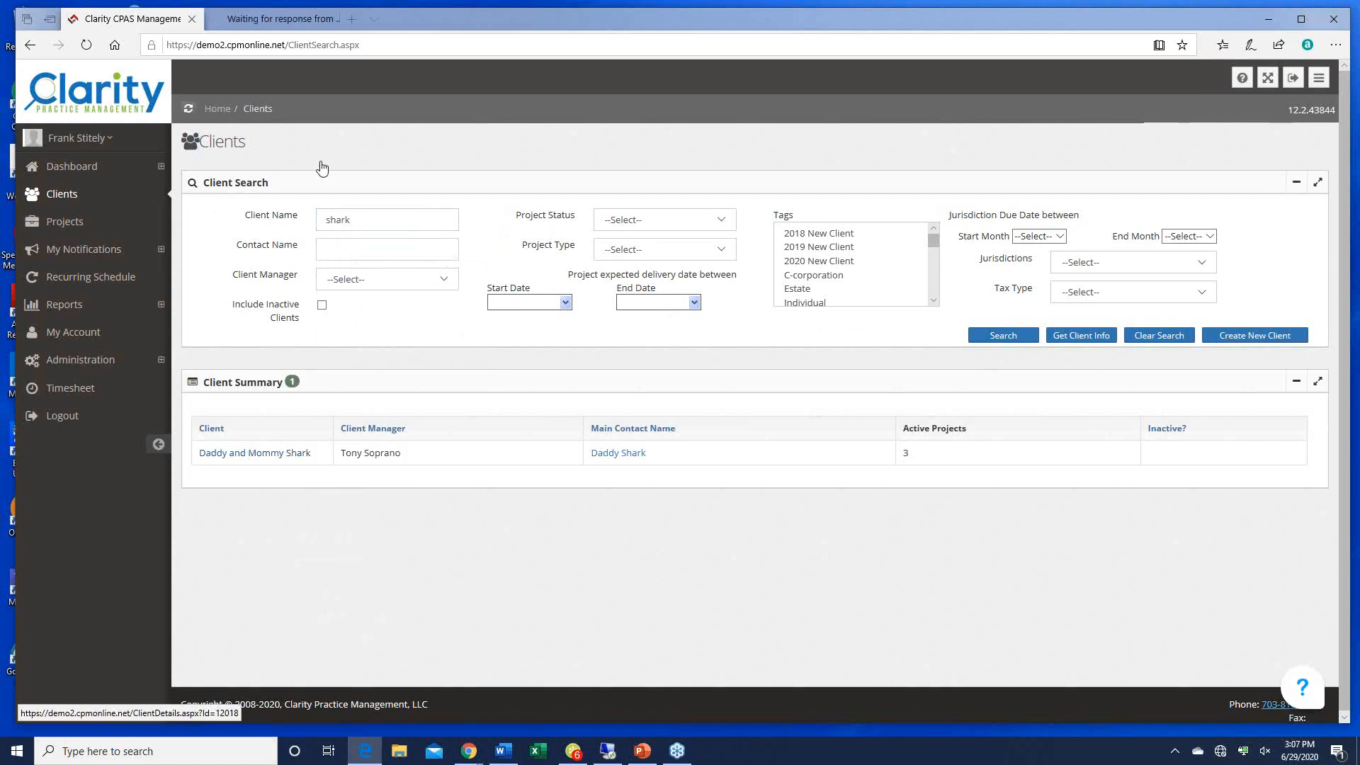
pyautogui.click(280, 21)
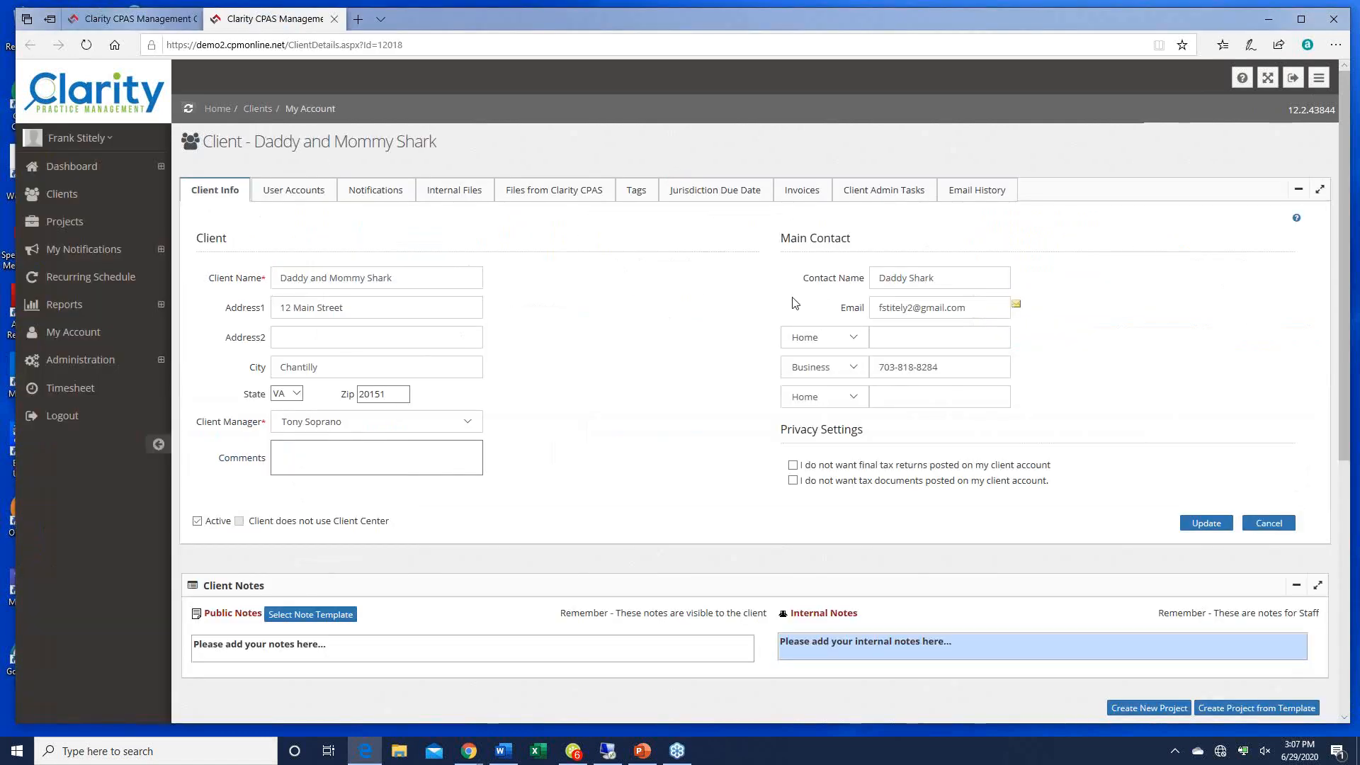
pyautogui.scroll(-1, 1028, 280)
pyautogui.scroll(-3, 1028, 280)
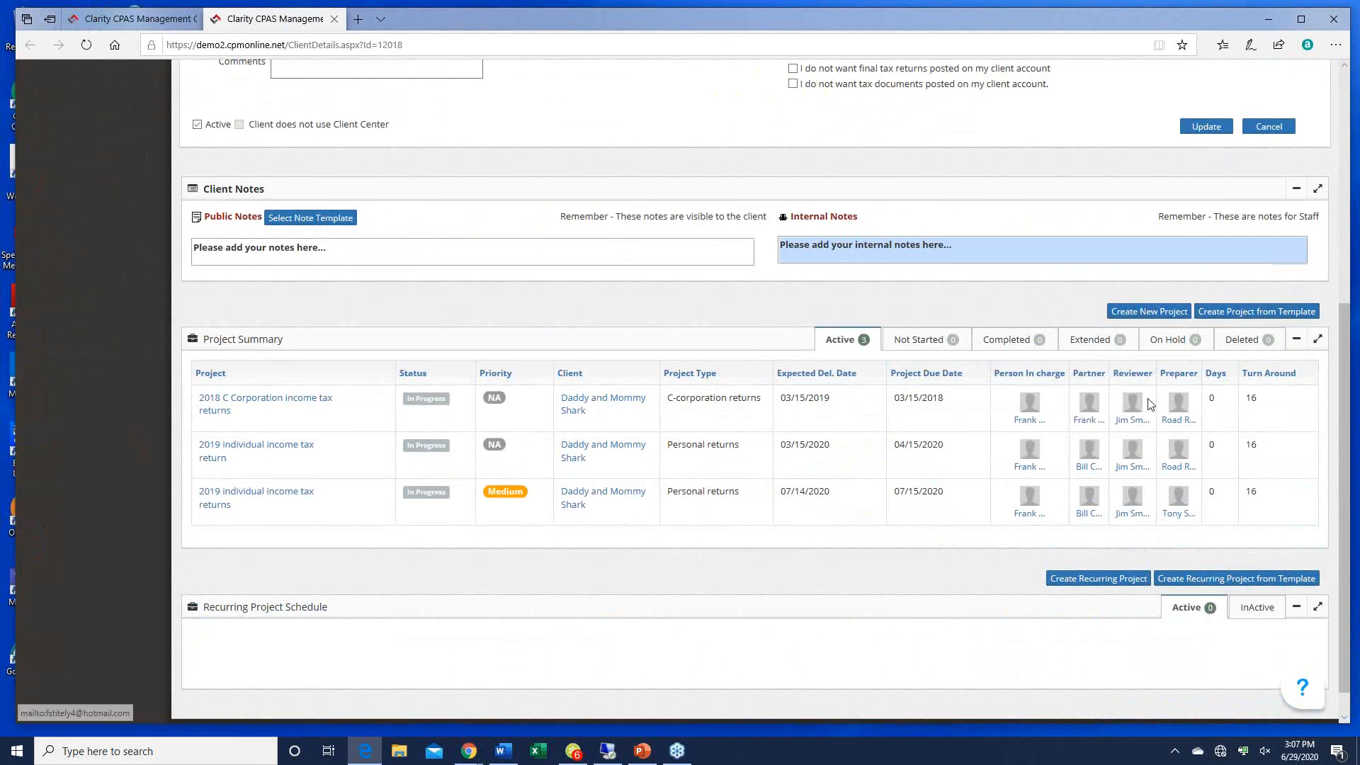
pyautogui.scroll(-1, 941, 585)
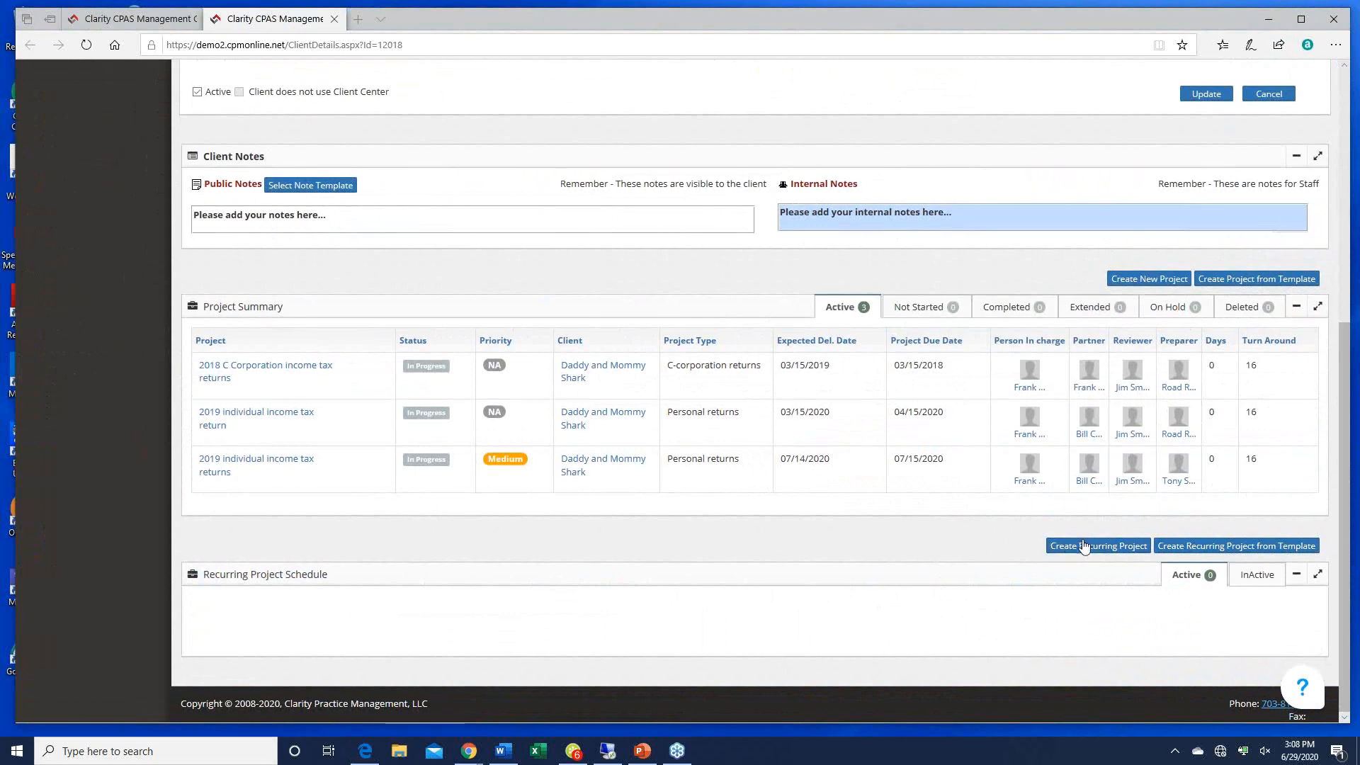
# Step: Start a recurring project from the Individual returns - Red Team template, prefix 'Individual income tax returns', Medium priority
pyautogui.click(1219, 547)
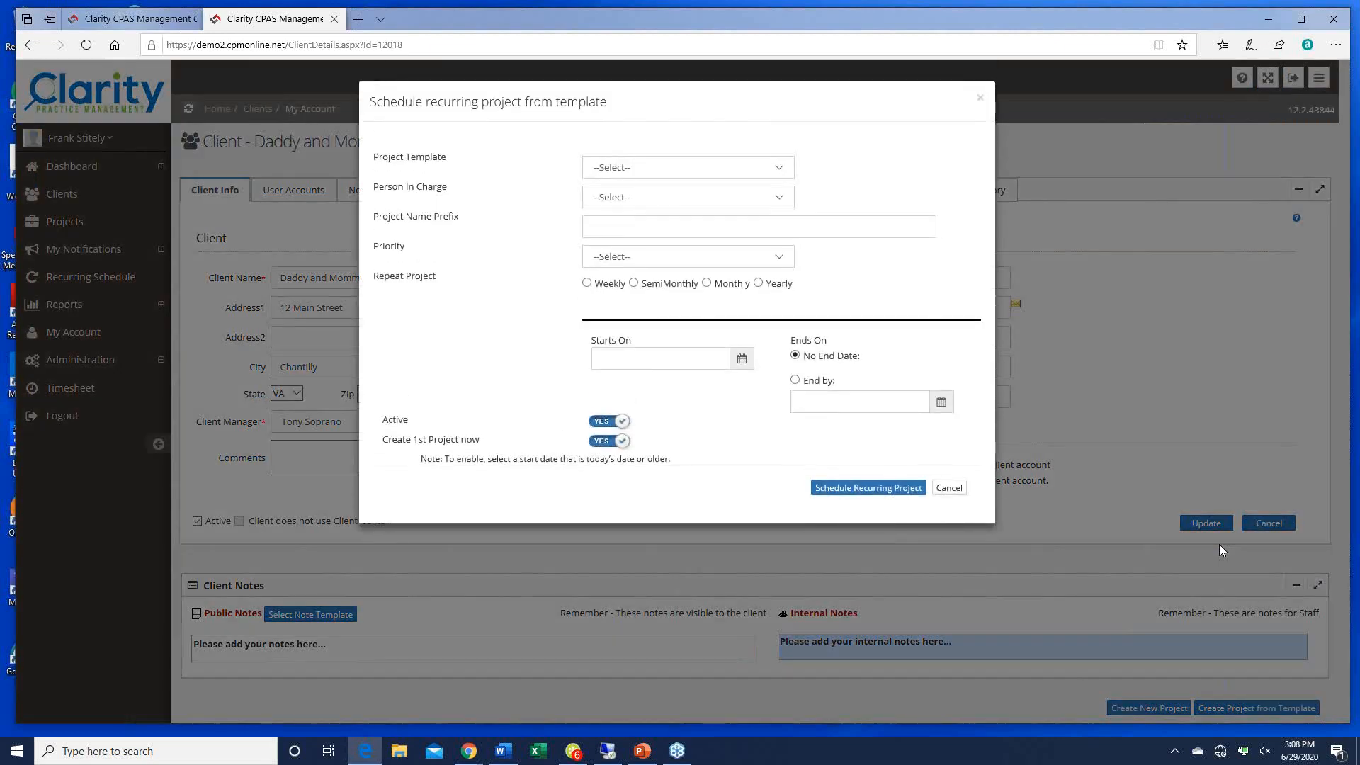
pyautogui.click(780, 172)
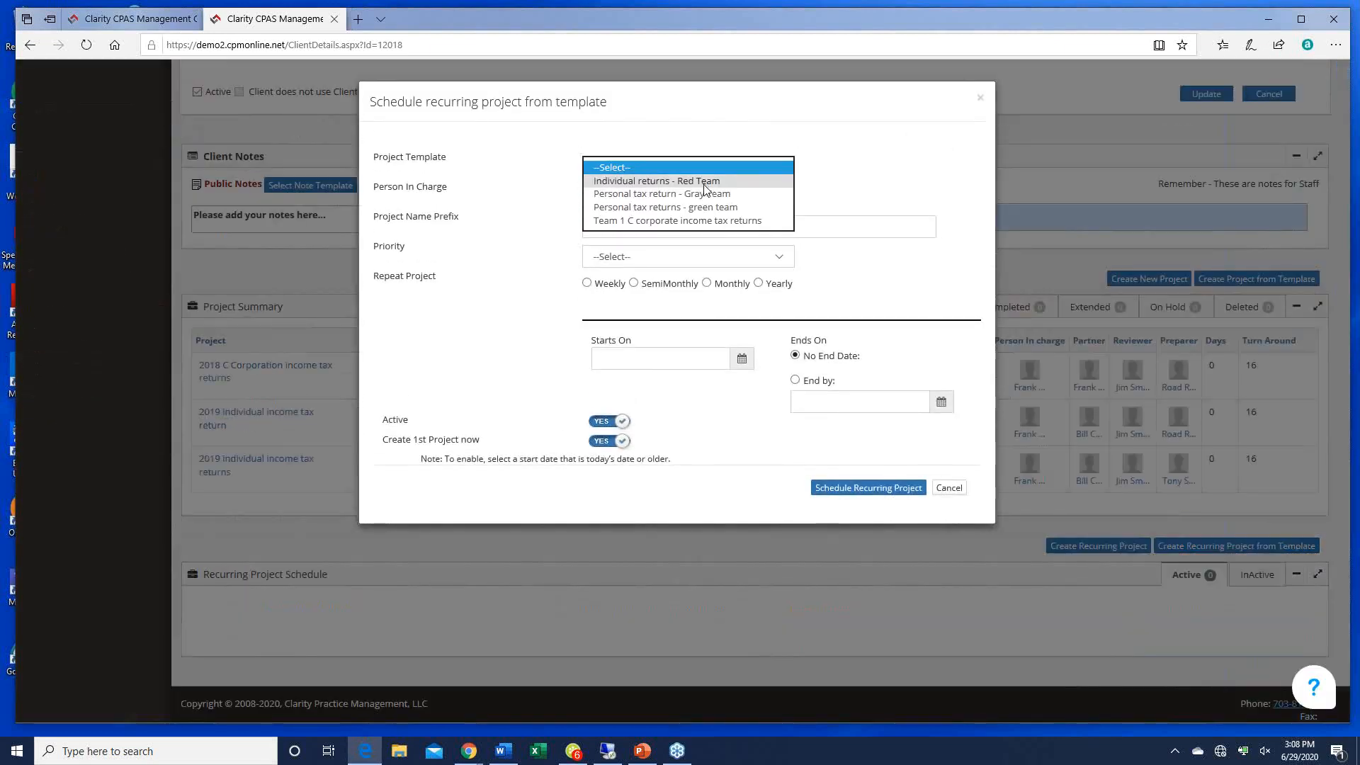
pyautogui.click(703, 182)
pyautogui.click(786, 199)
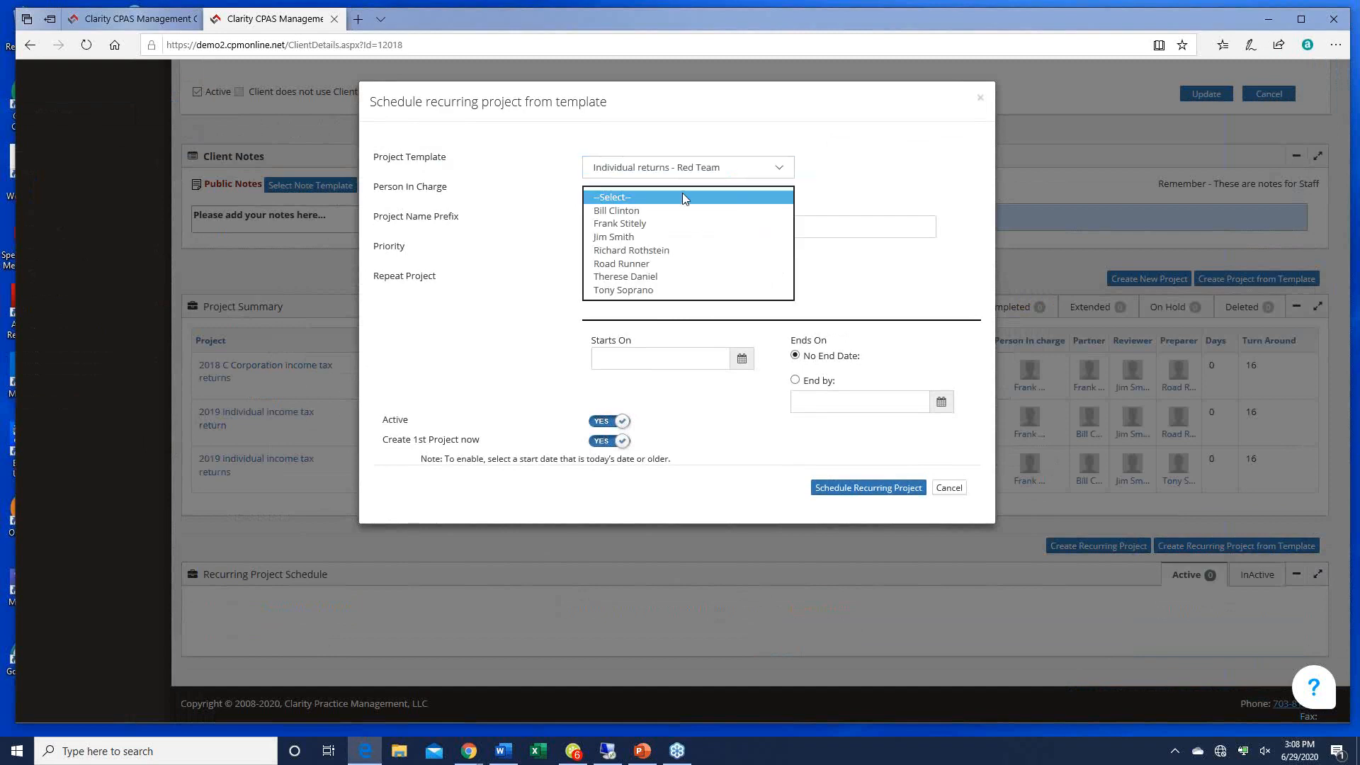
pyautogui.click(629, 224)
pyautogui.click(629, 231)
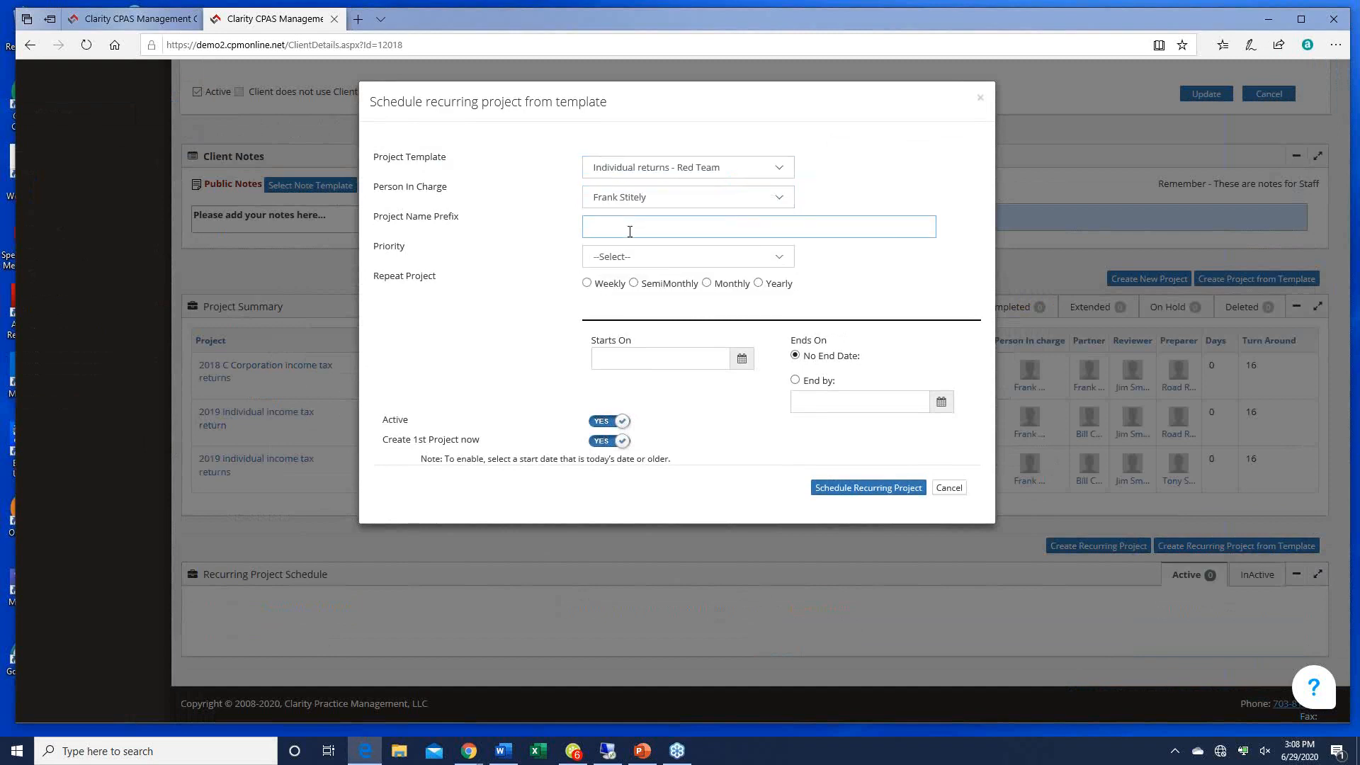
pyautogui.write('Individual income tax returns')
pyautogui.click(781, 260)
pyautogui.click(640, 284)
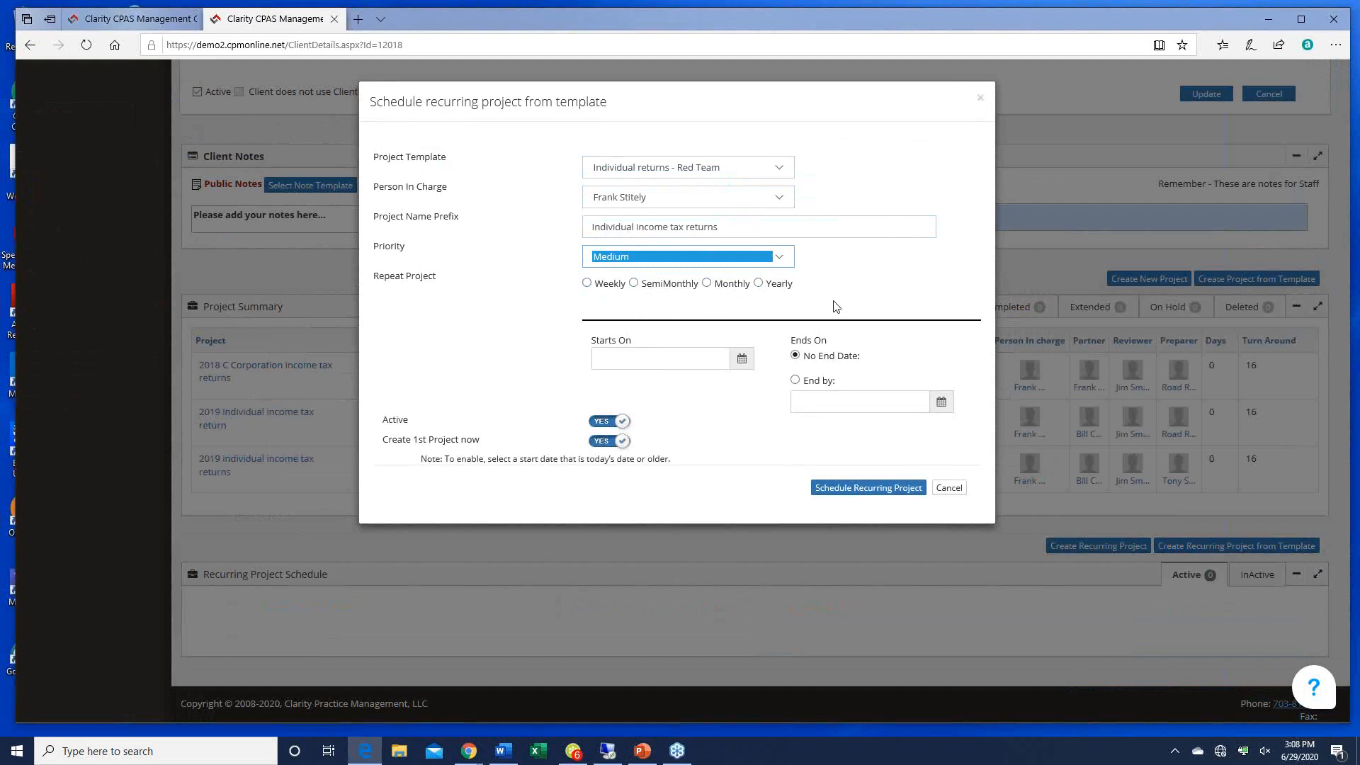
# Step: Schedule it yearly on February 1, starting 06/29/2020
pyautogui.click(758, 283)
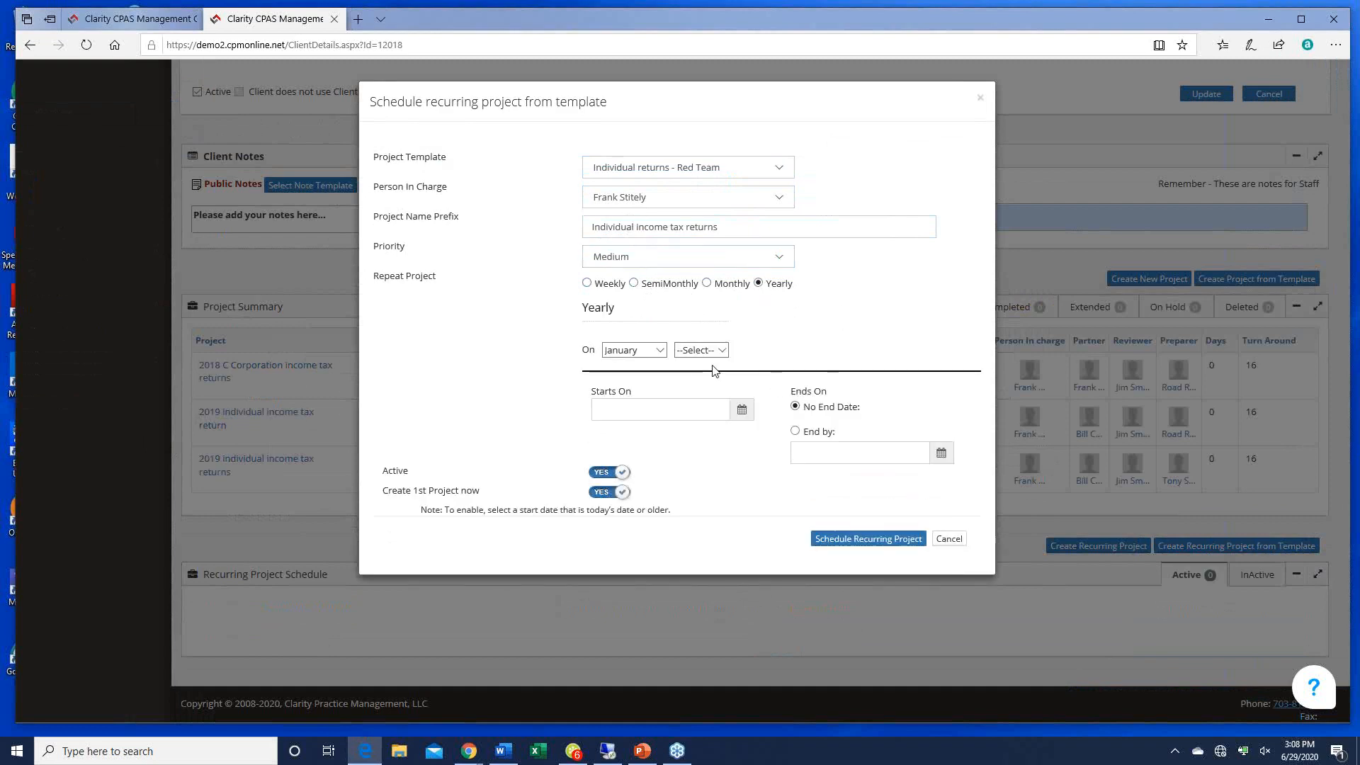
pyautogui.click(657, 351)
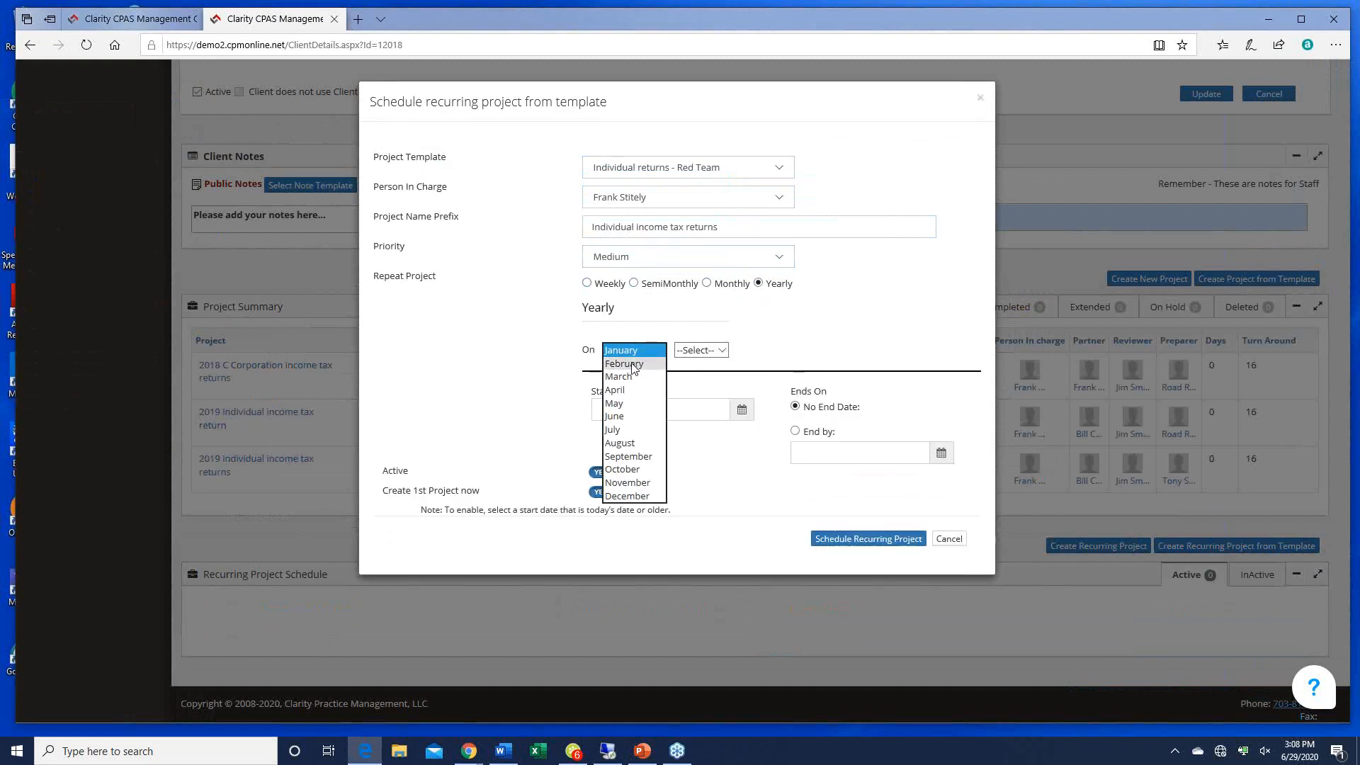
pyautogui.click(632, 365)
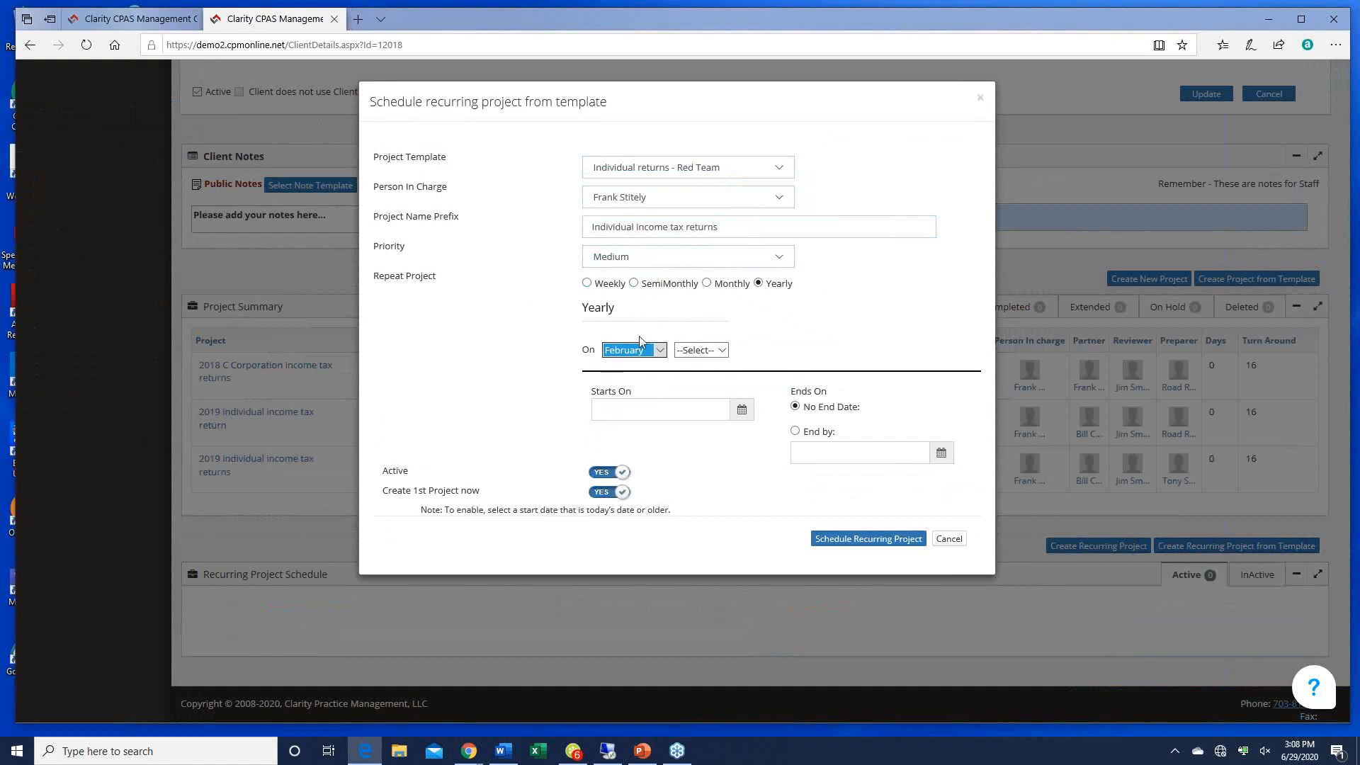
pyautogui.click(718, 354)
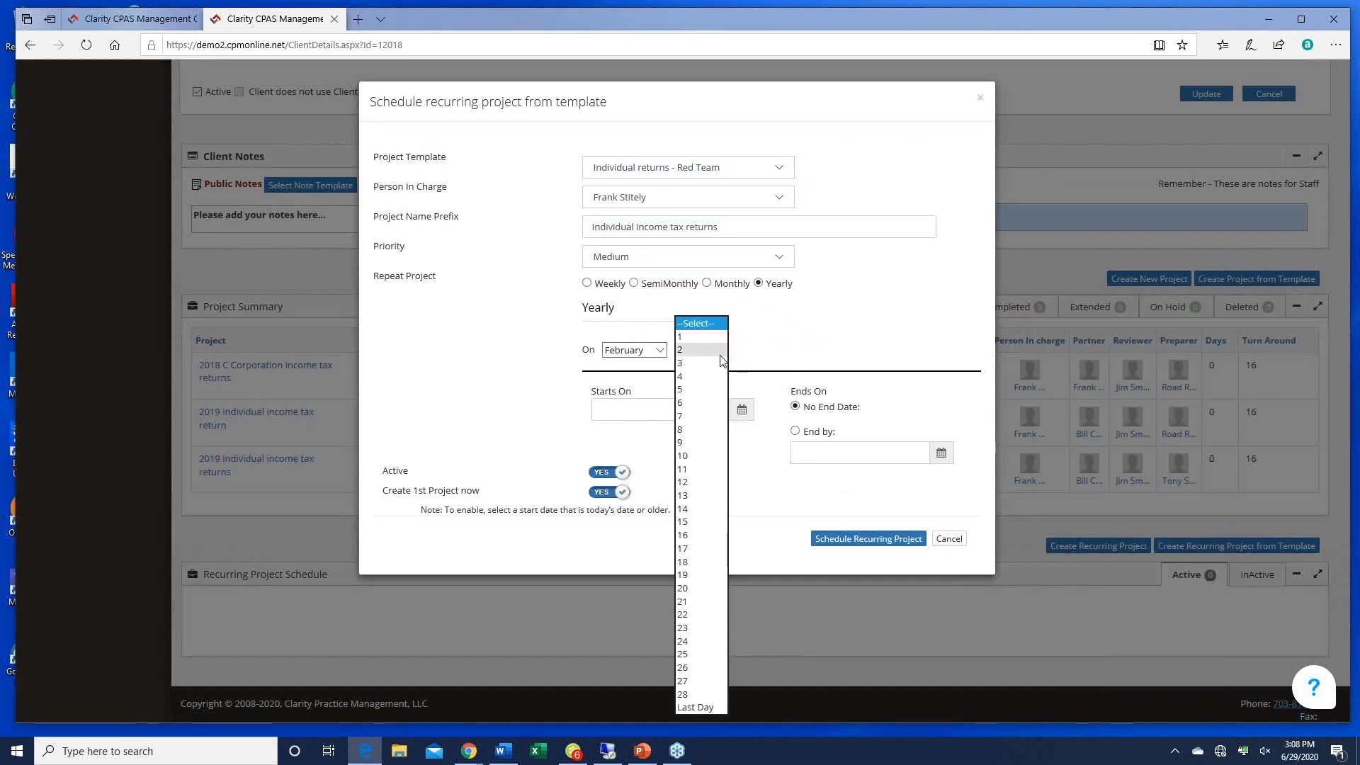
pyautogui.click(680, 337)
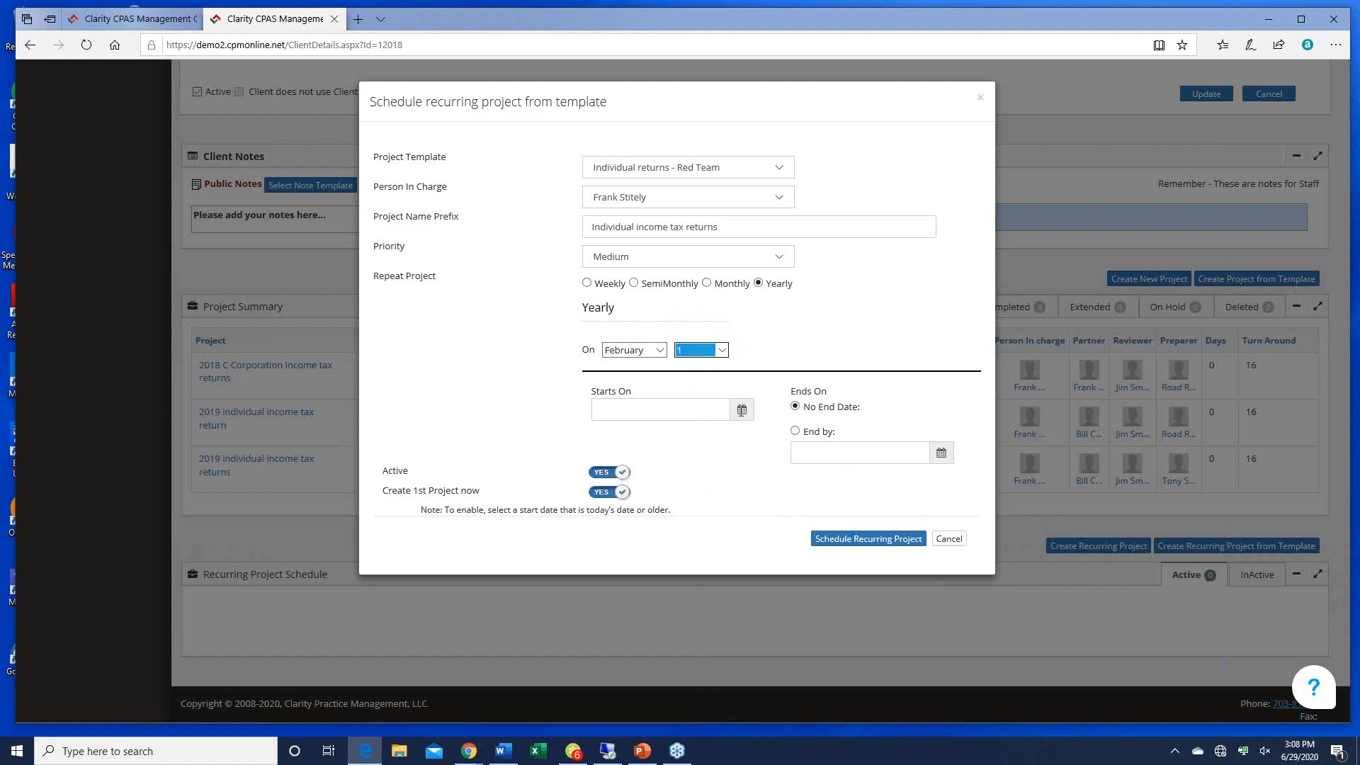
pyautogui.click(741, 410)
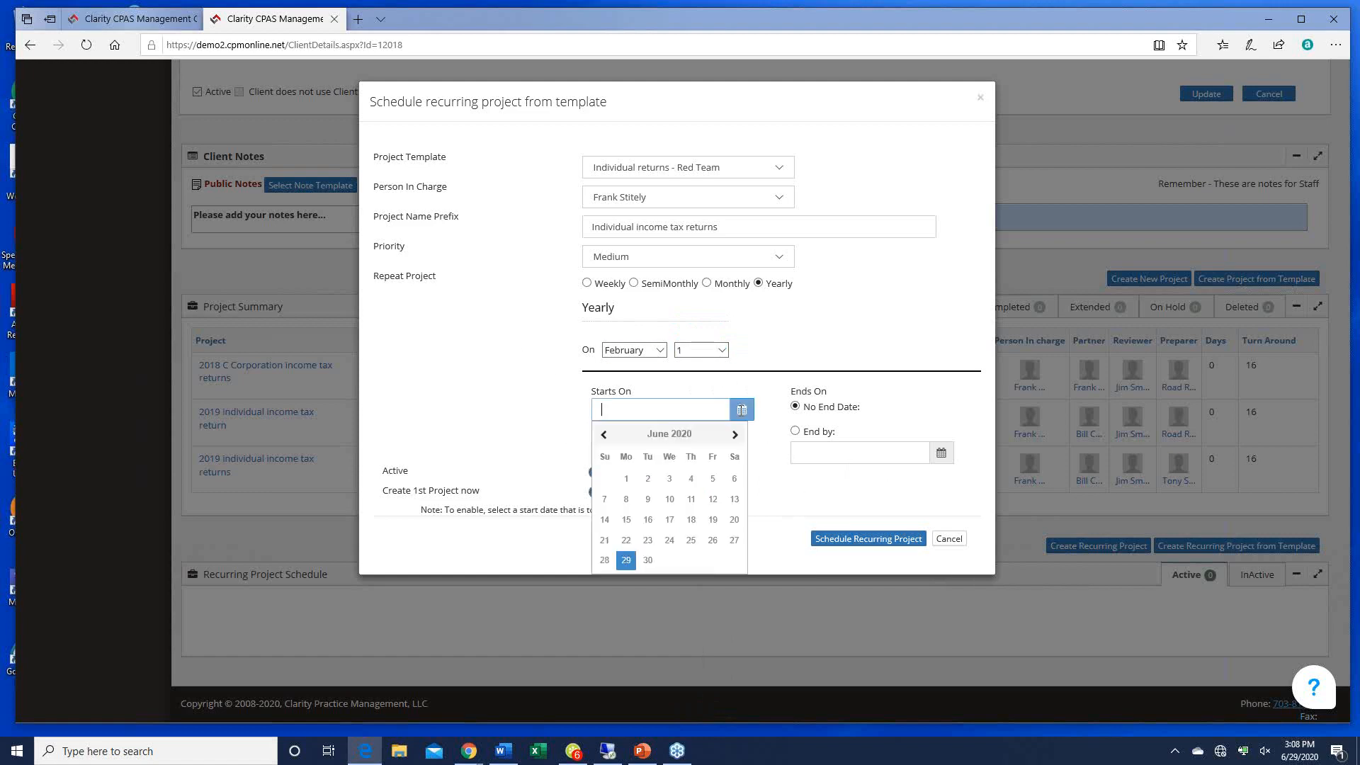
pyautogui.click(626, 560)
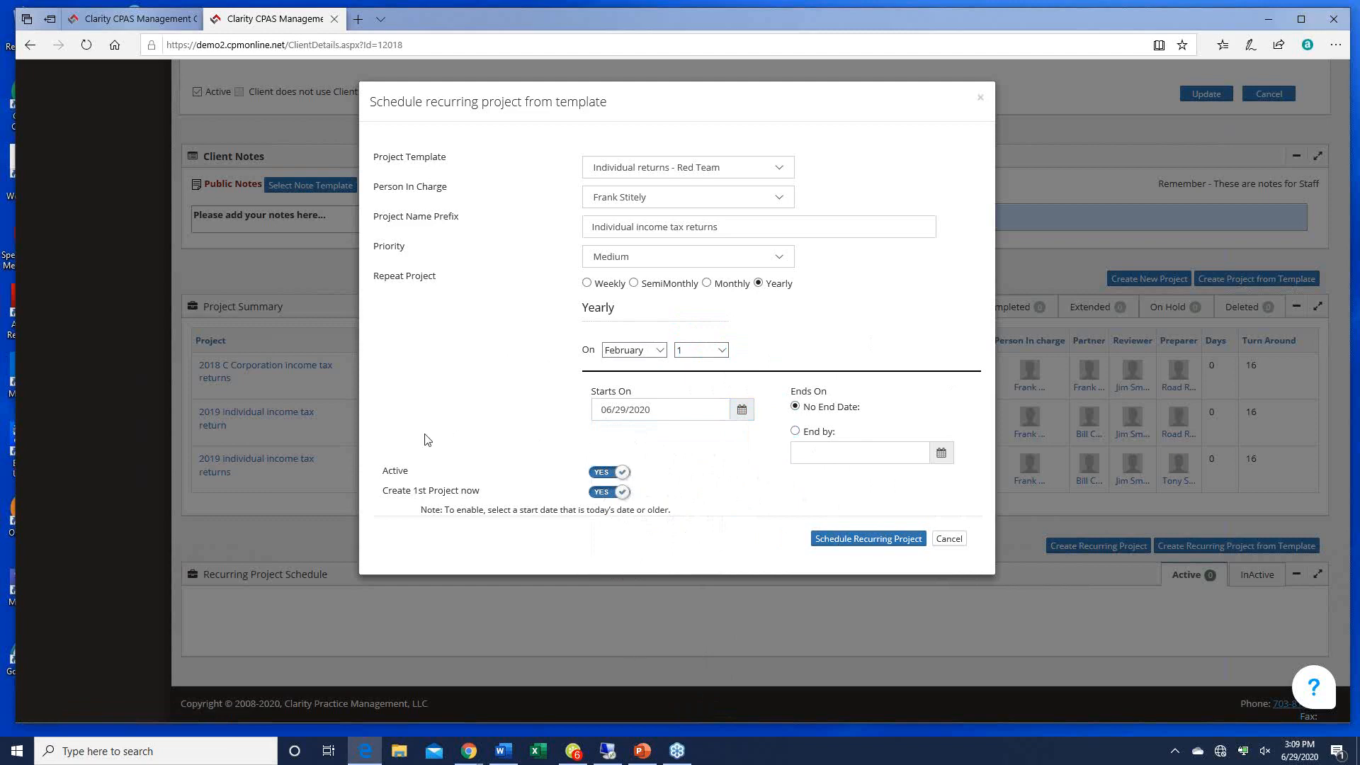
pyautogui.click(843, 539)
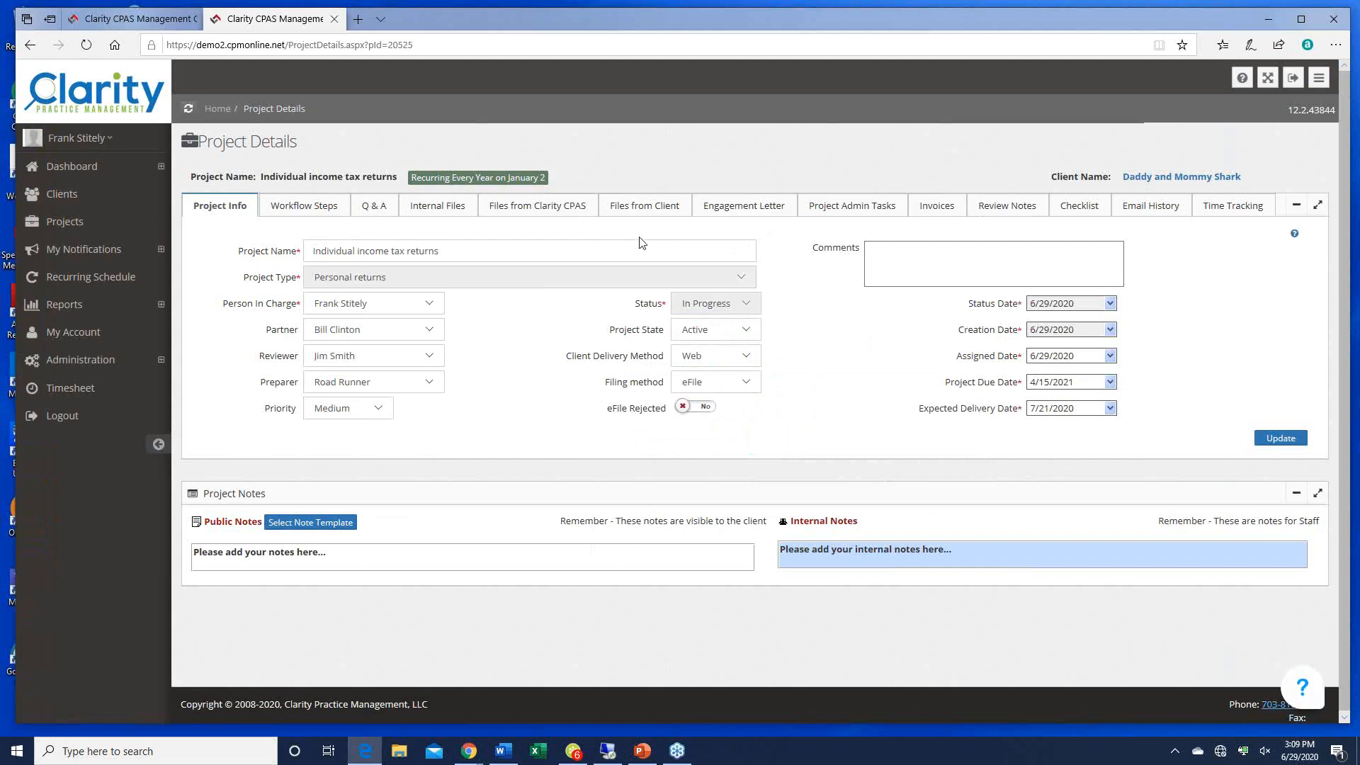
# Step: Confirm the client shows four active projects and the yearly schedule, next run 02/01/2021, then return to PowerPoint
pyautogui.click(1143, 179)
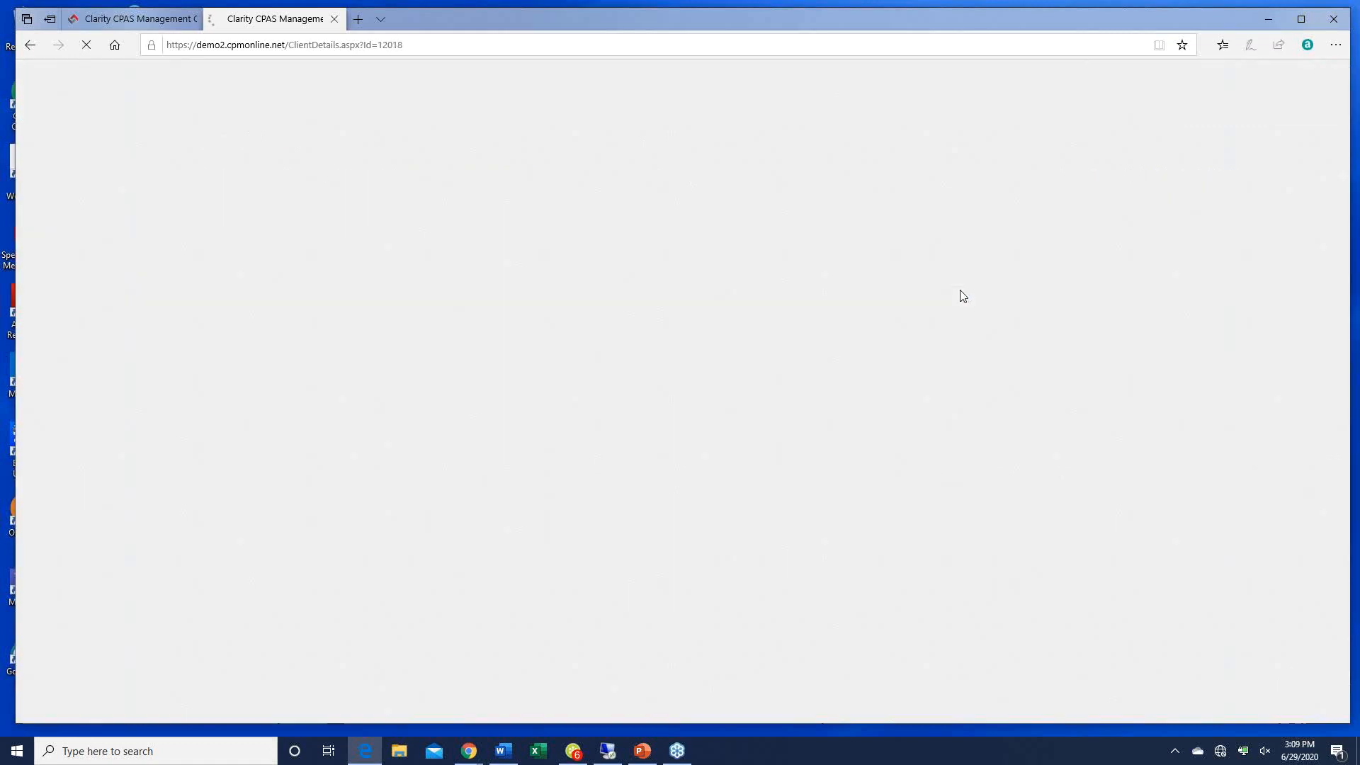
pyautogui.scroll(-7, 917, 315)
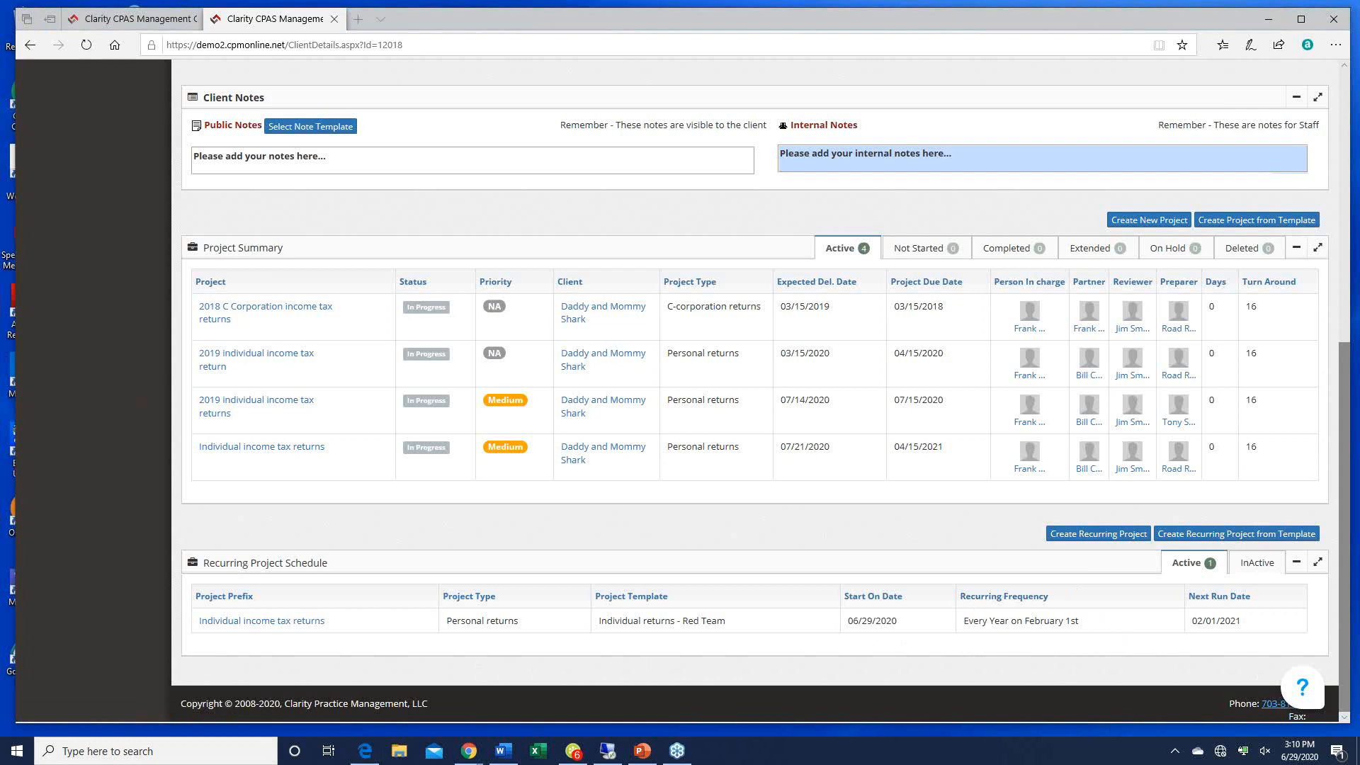
pyautogui.click(642, 750)
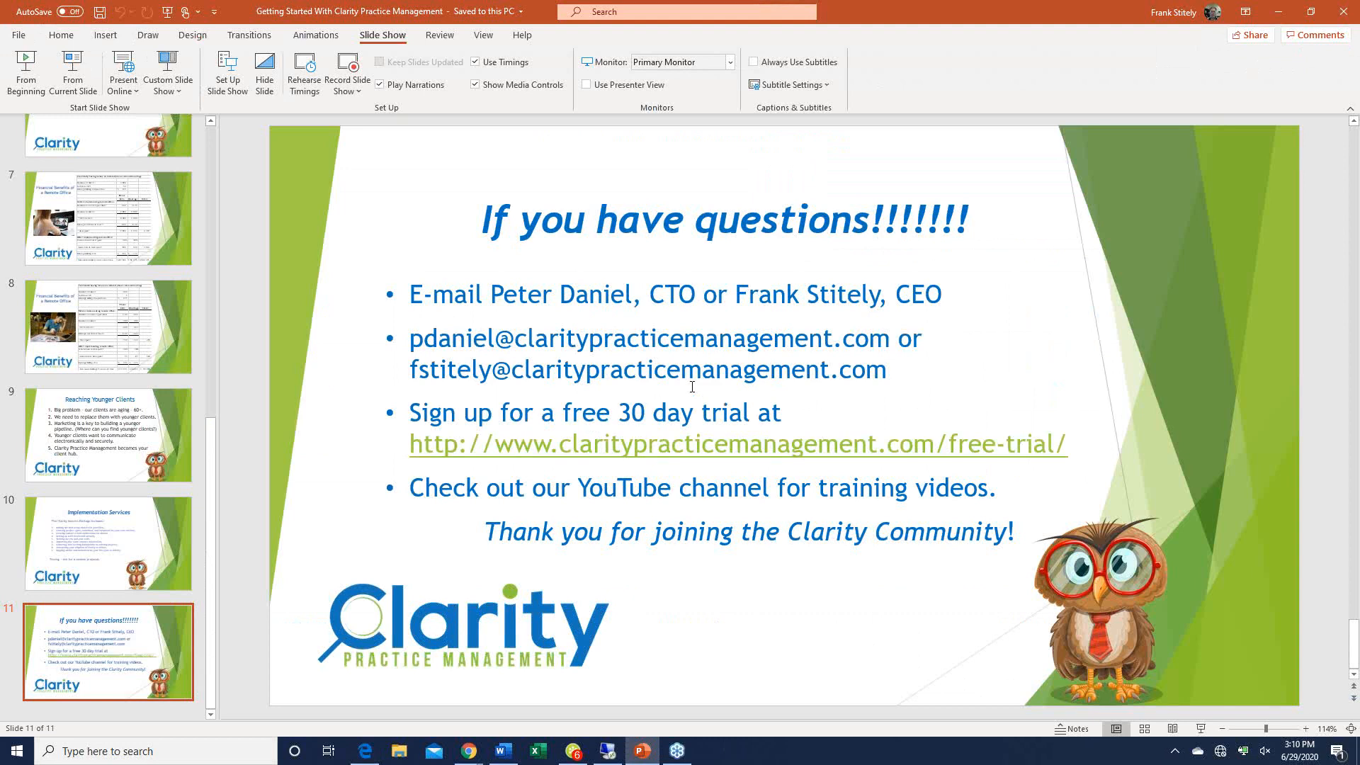